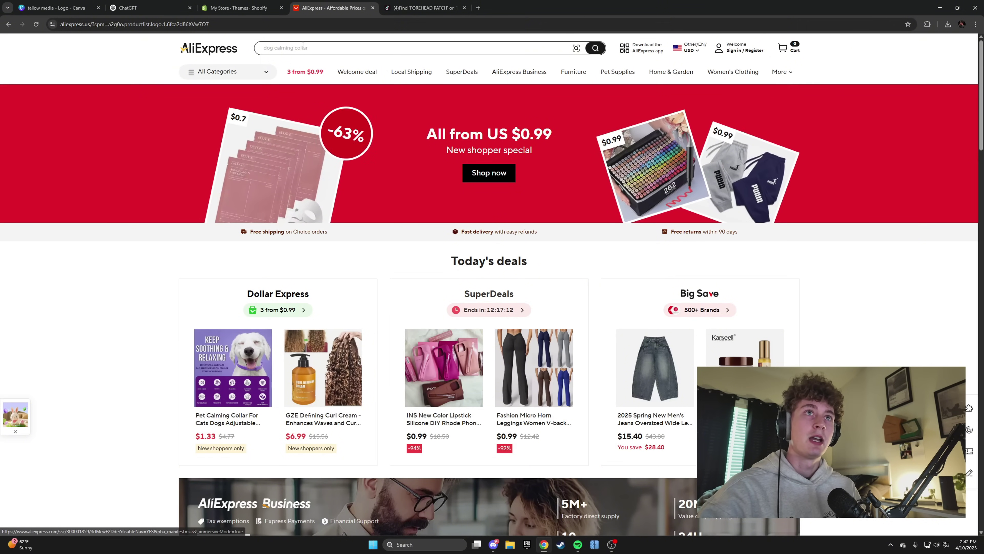
Step: Search AliExpress for "womens dress, cute, spring, summer, trendy, viral"
left_click(264, 48)
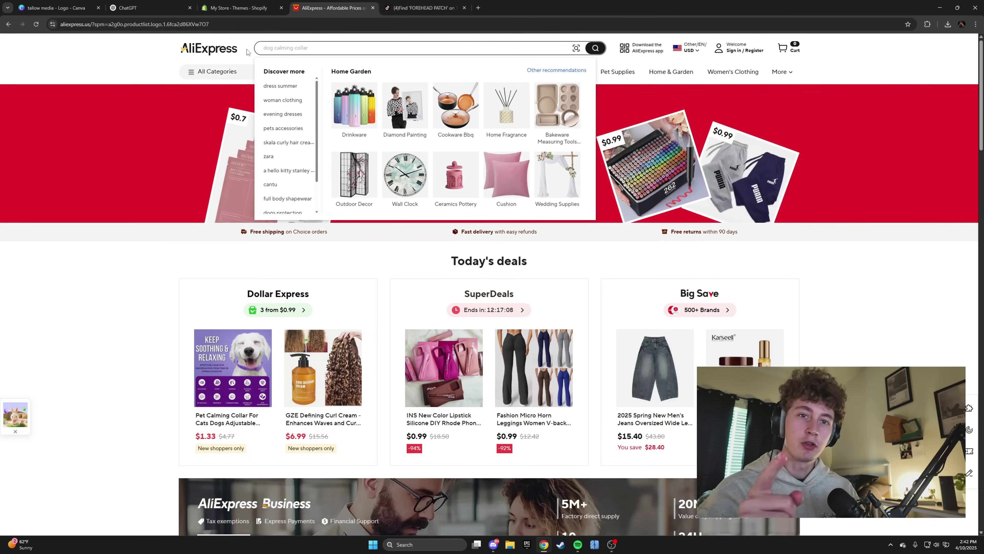
type("womens dre")
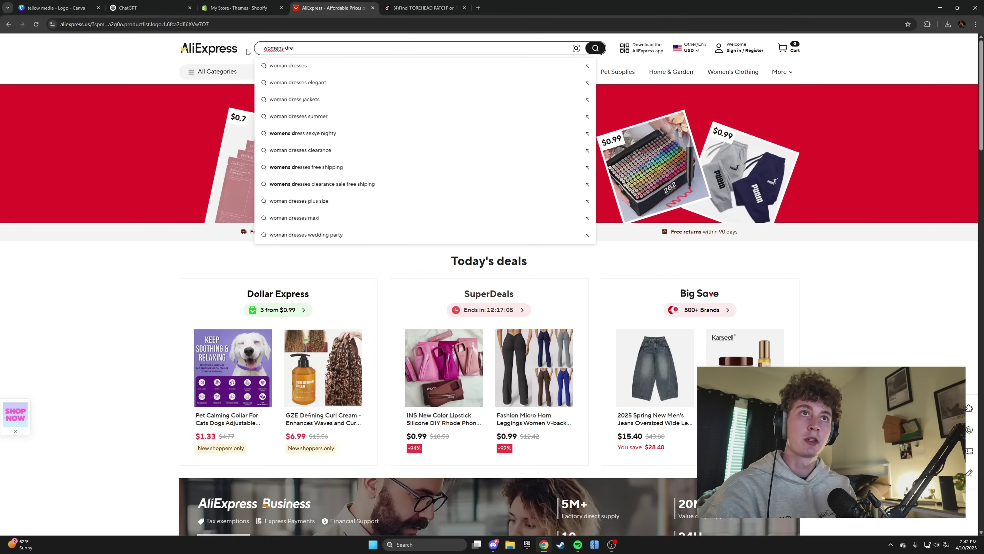
type("ss, ")
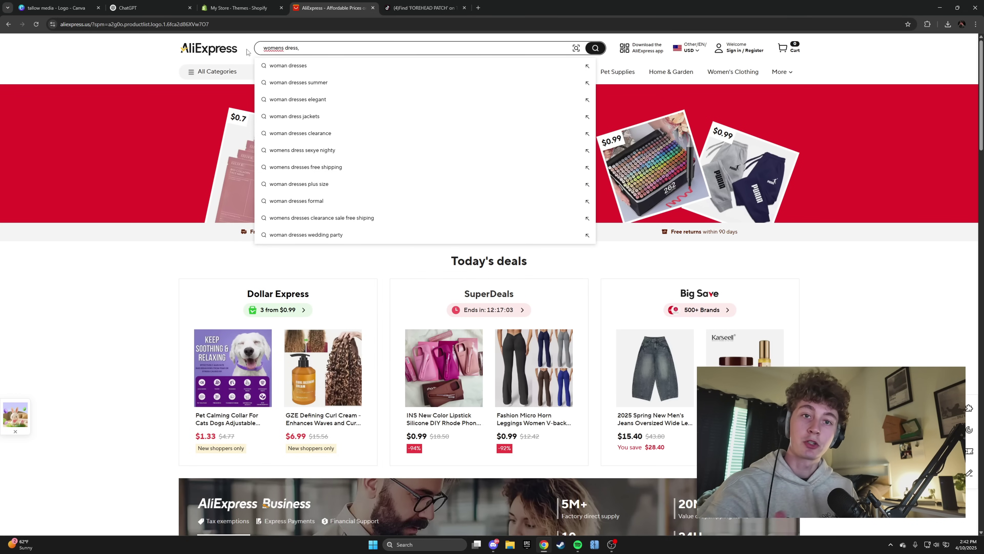
type("cut")
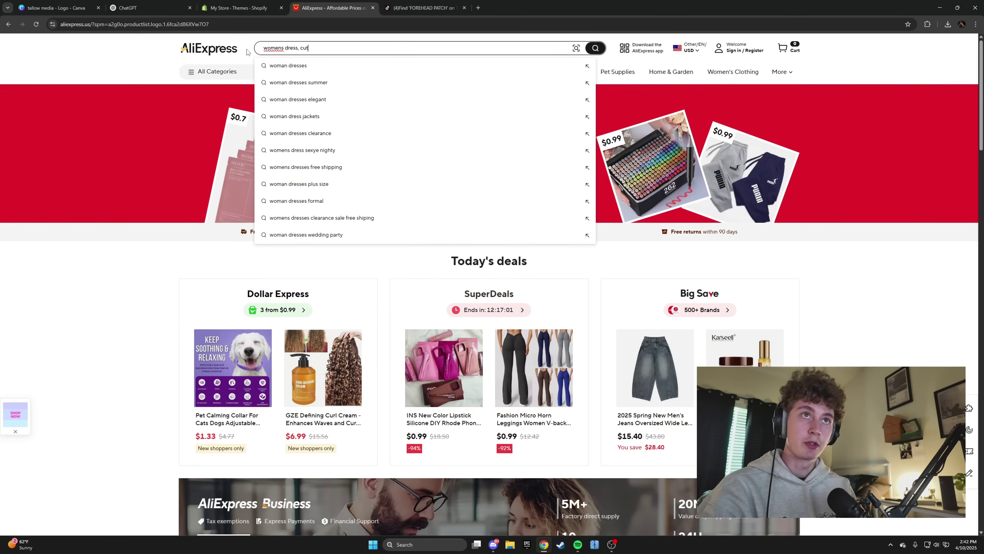
type("e, spring, su")
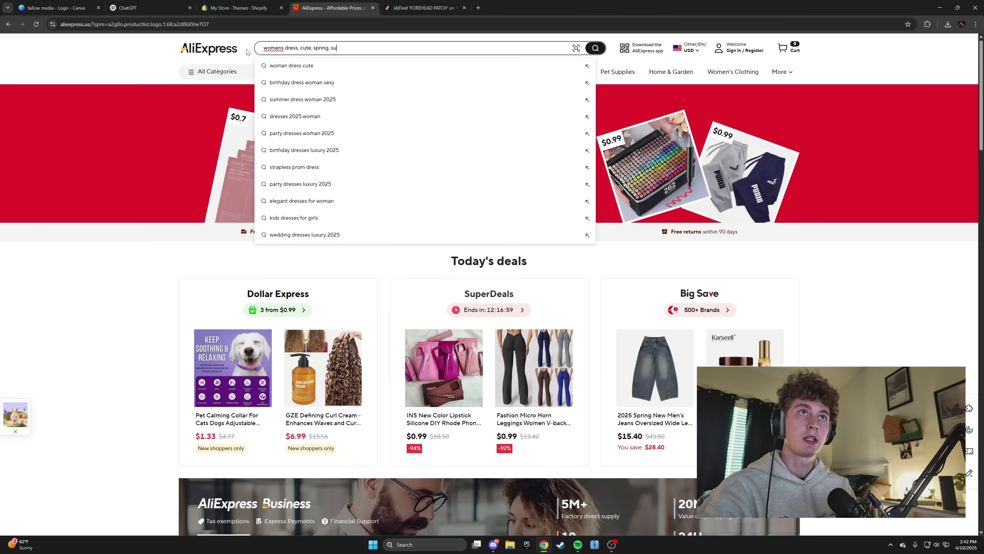
type("mmer, trendy, viral")
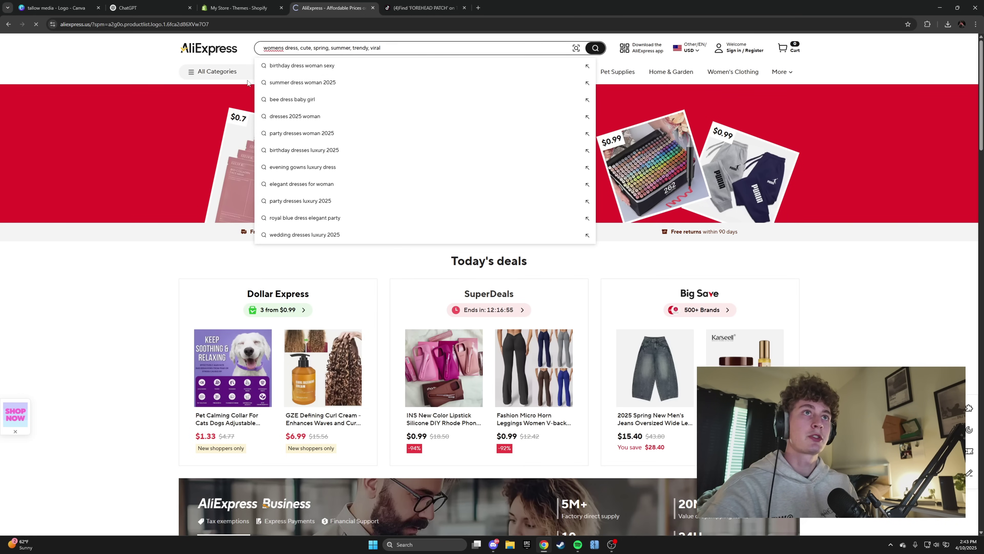
key("Return")
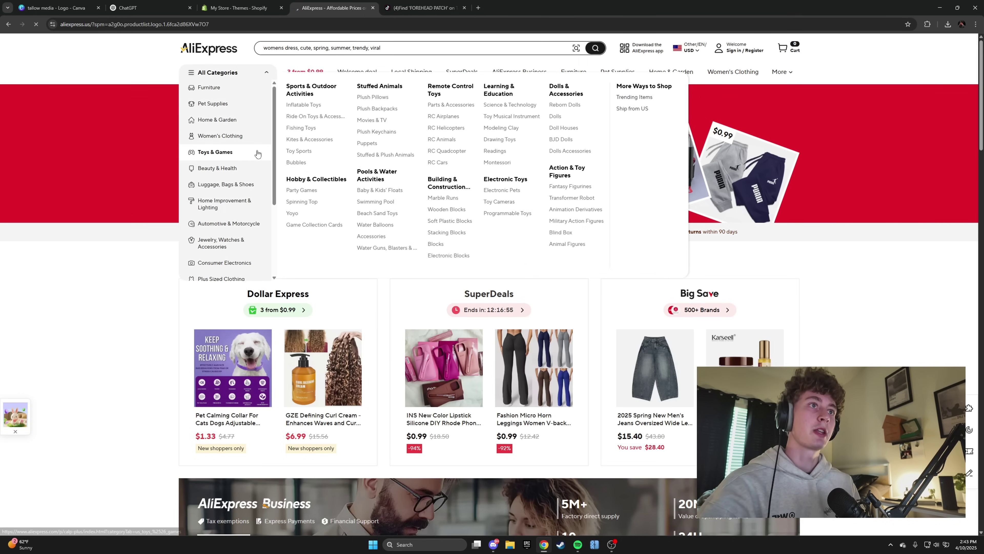
Step: Look through the dress search results for appealing designs, checking their photos, prices and sales
scroll(403, 326, "down", 10)
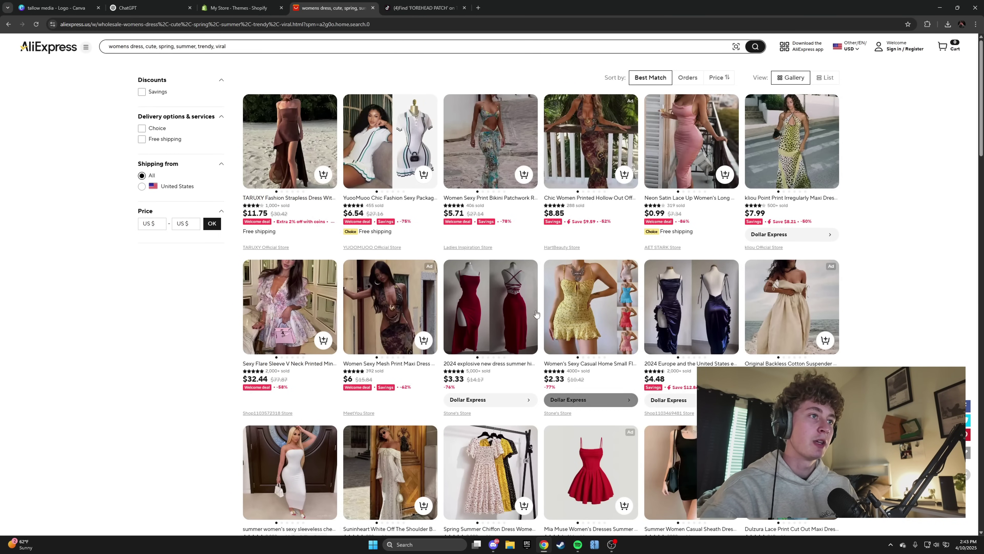
scroll(476, 259, "down", 5)
scroll(477, 259, "down", 3)
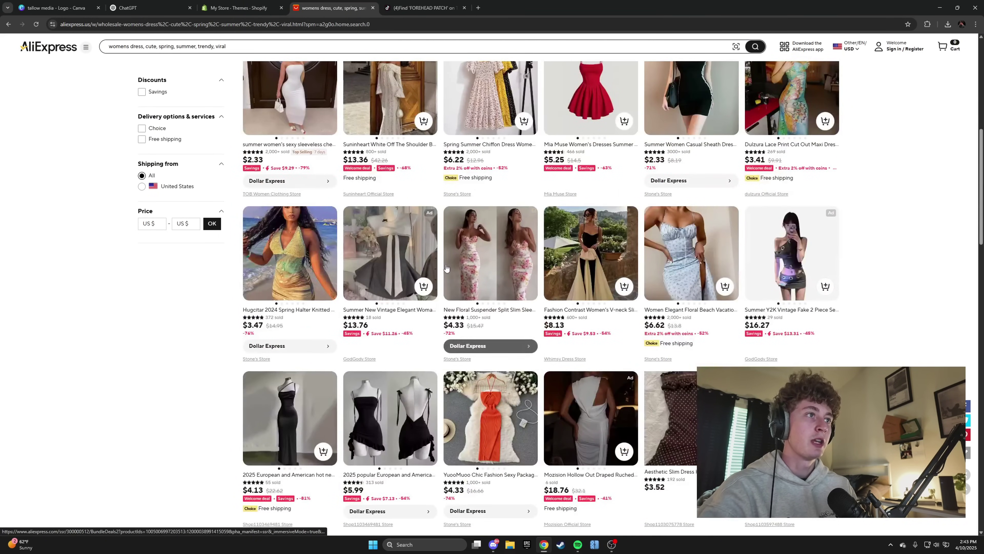
scroll(503, 318, "down", 6)
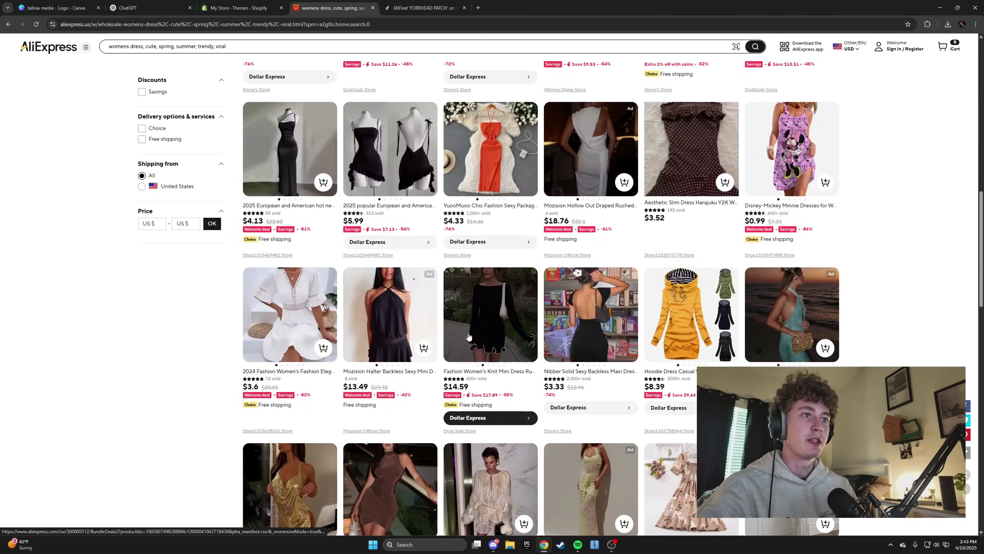
scroll(465, 315, "down", 5)
scroll(438, 312, "down", 5)
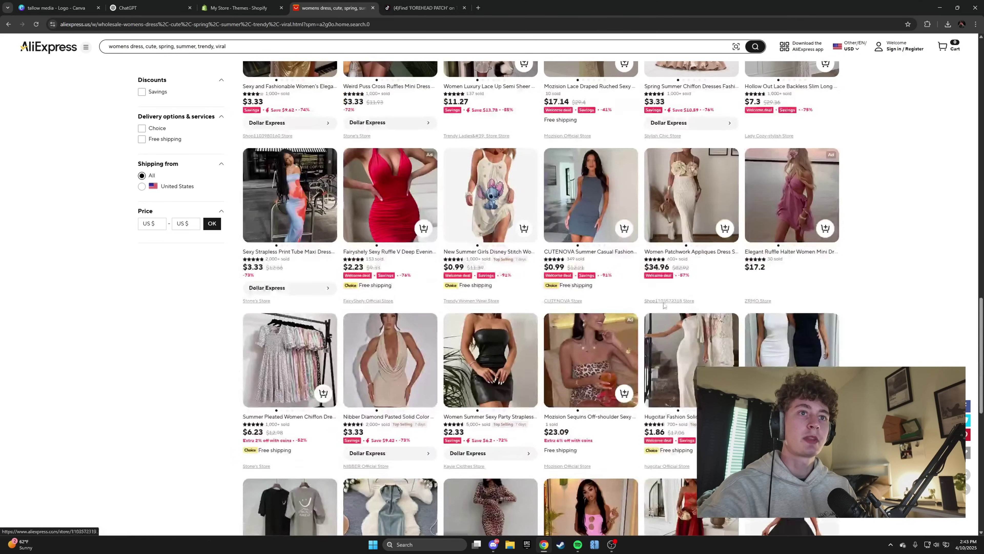
scroll(823, 287, "up", 20)
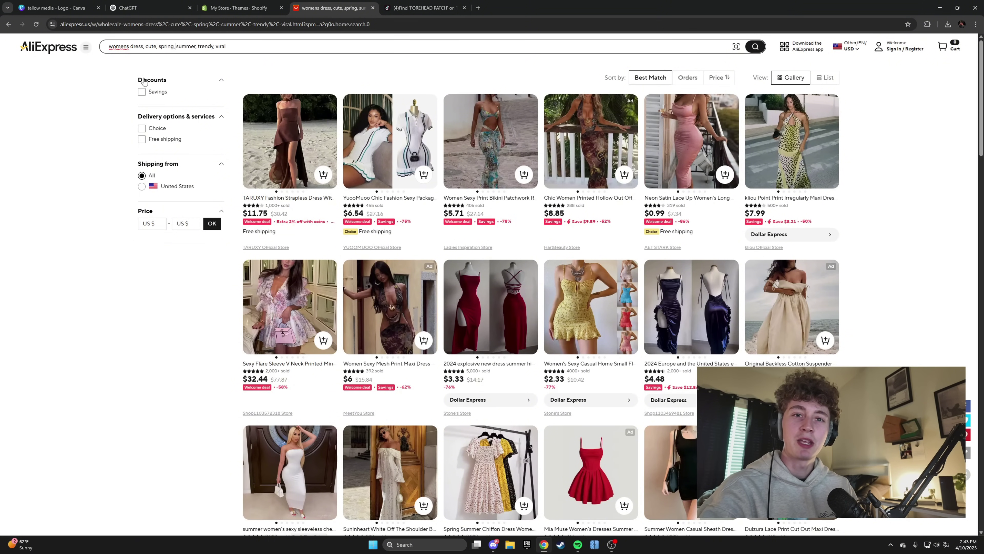
Step: Remove "cute" and "trendy" from the search terms and search again for "womens dress, spring, summer, viral"
double_click(153, 47)
key("BackSpace")
key("BackSpace")
key("BackSpace")
key("Delete")
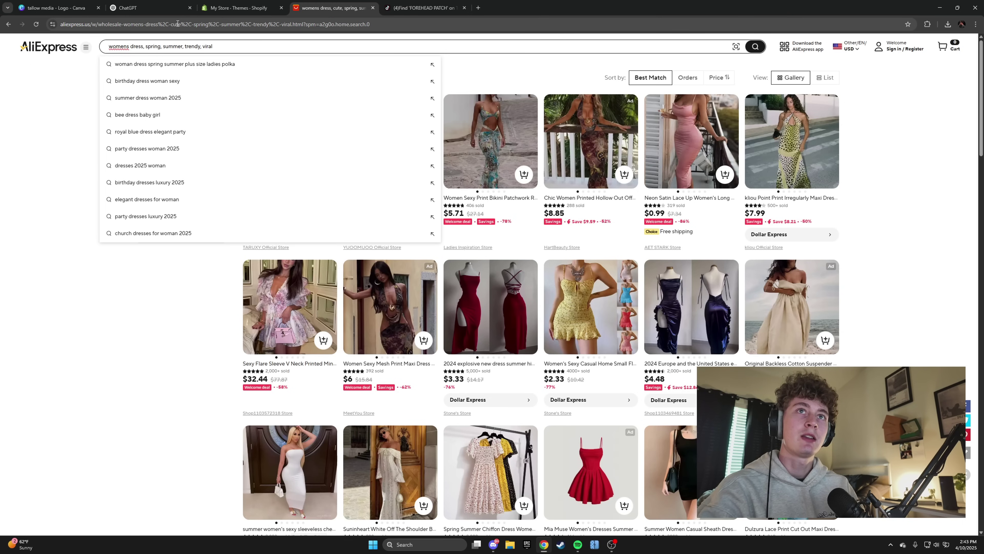
type(",")
double_click(193, 46)
key("BackSpace")
key("BackSpace")
key("BackSpace")
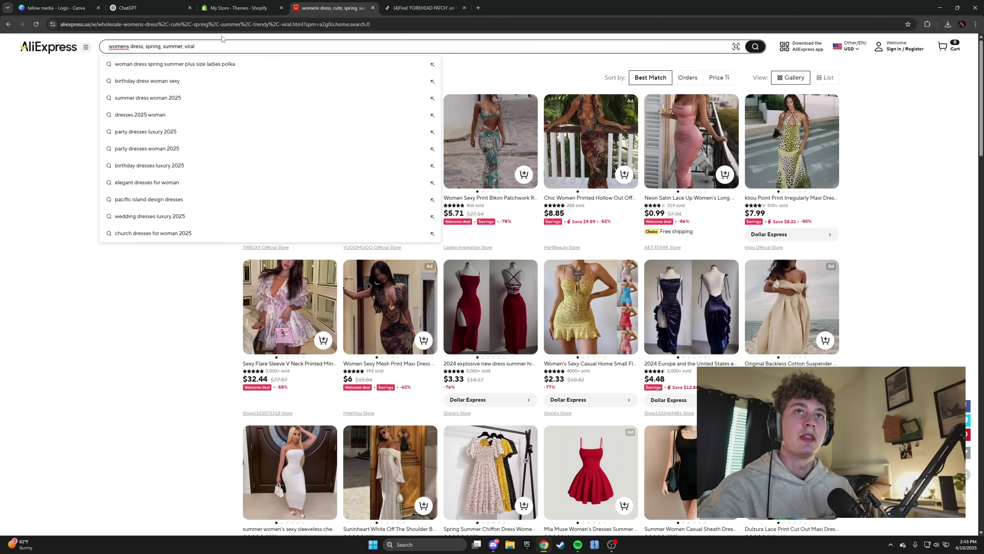
key("Return")
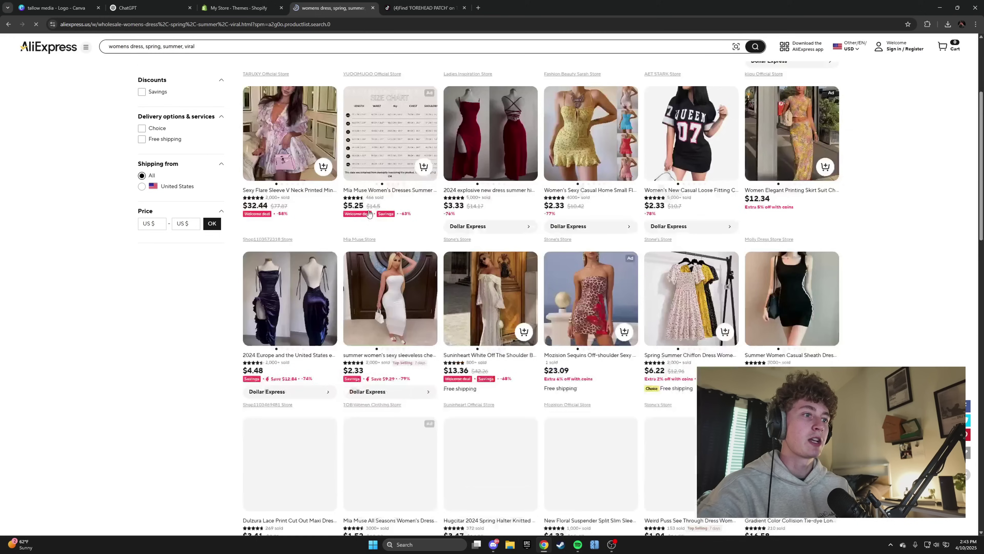
Step: Examine the first page of refined search results for a dress that could work as a product
scroll(449, 233, "down", 3)
scroll(448, 233, "up", 5)
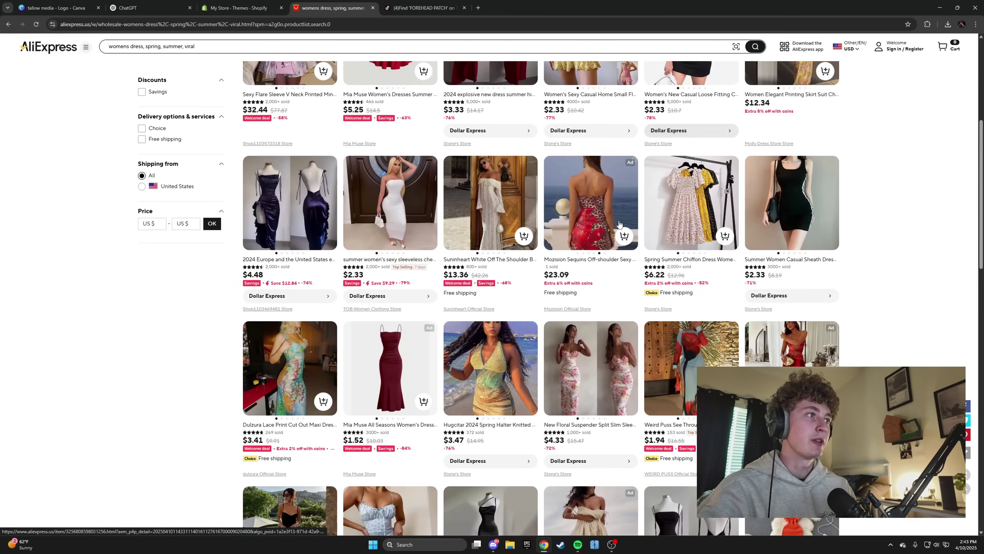
scroll(477, 257, "down", 3)
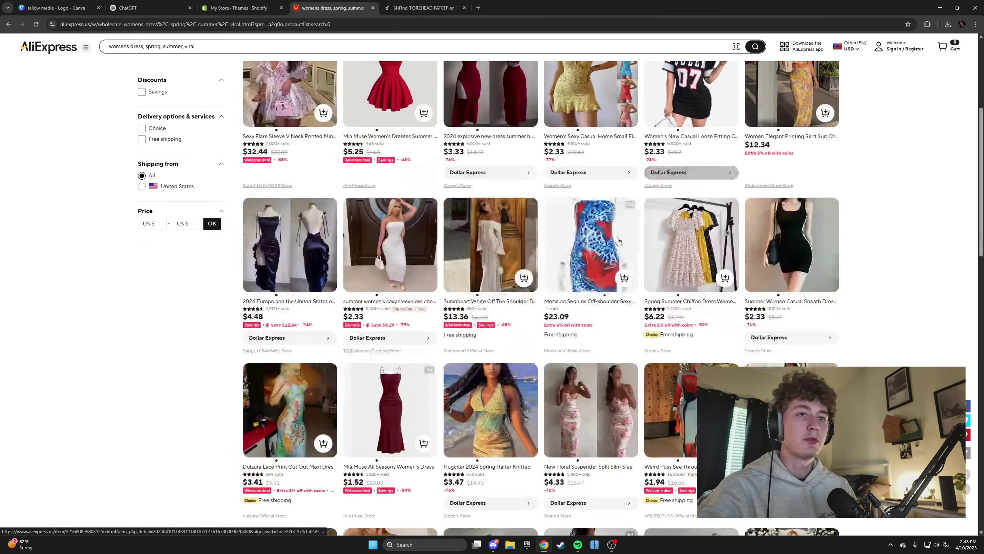
scroll(477, 257, "down", 7)
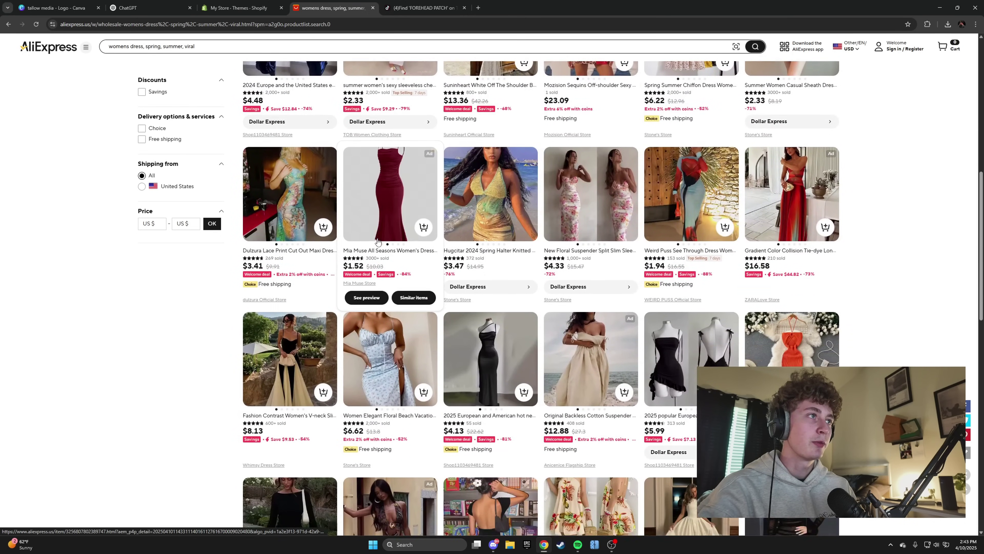
scroll(696, 162, "down", 12)
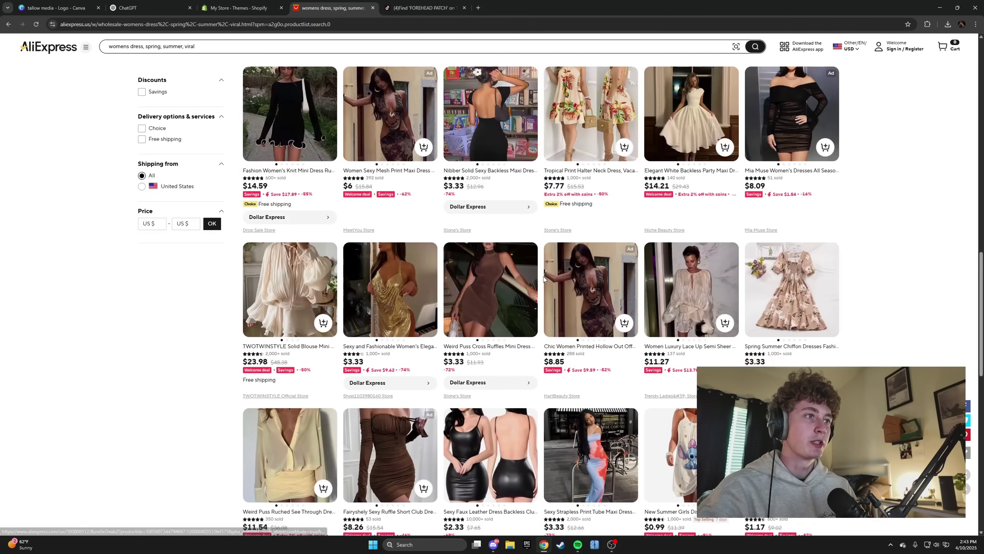
scroll(549, 292, "down", 3)
scroll(484, 321, "down", 5)
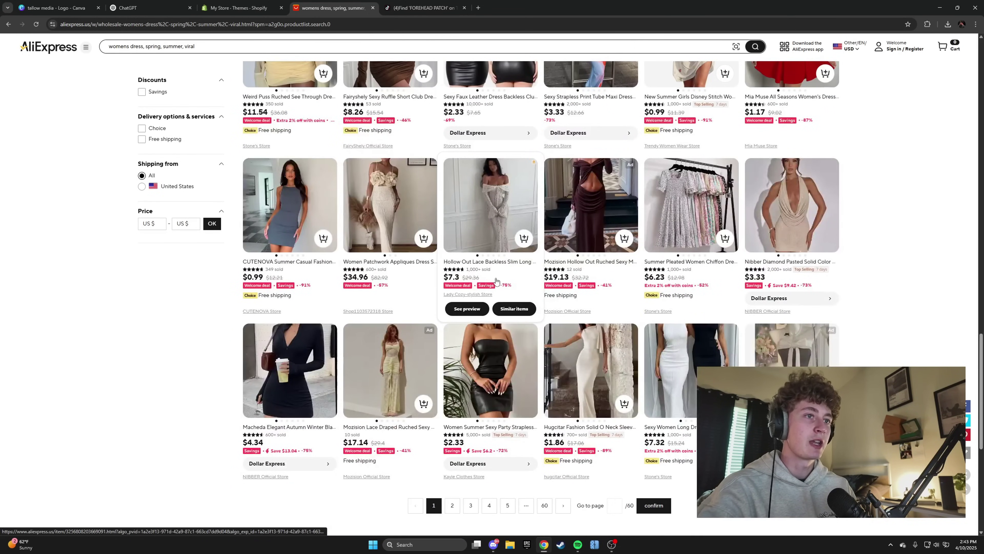
left_click(423, 8)
left_click(329, 8)
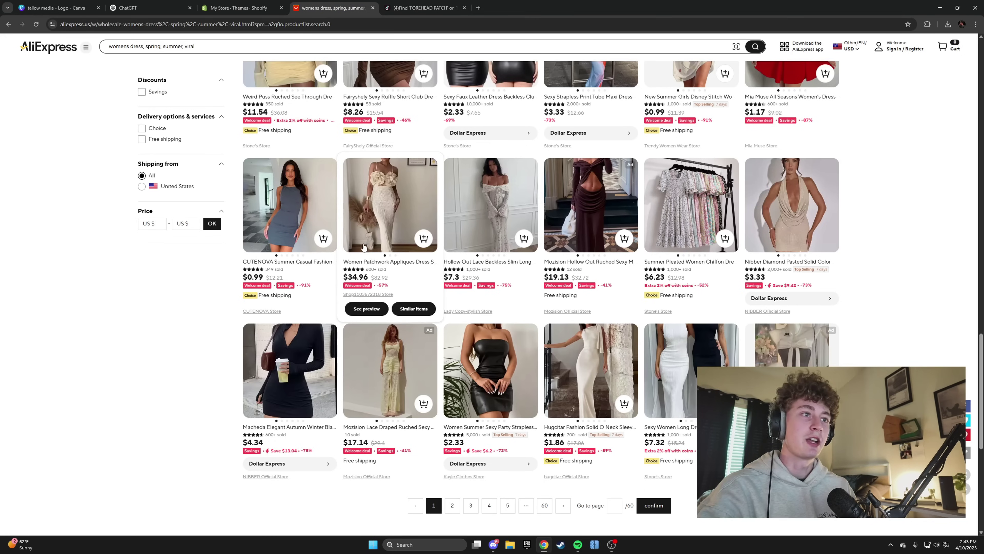
scroll(407, 309, "down", 1)
scroll(406, 308, "down", 4)
scroll(521, 305, "up", 9)
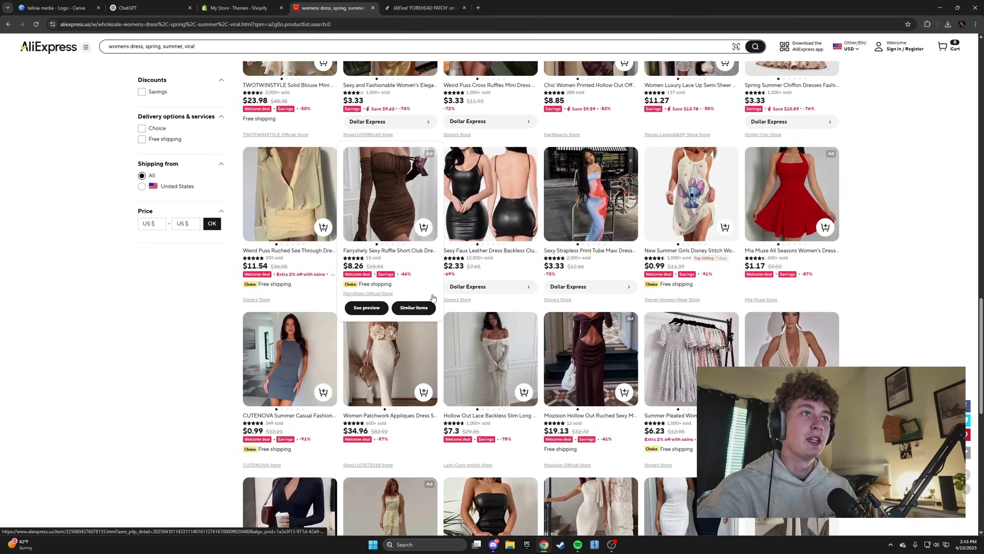
scroll(521, 305, "down", 8)
Step: Go to page 2 of the search results and examine the dresses listed there
left_click(457, 351)
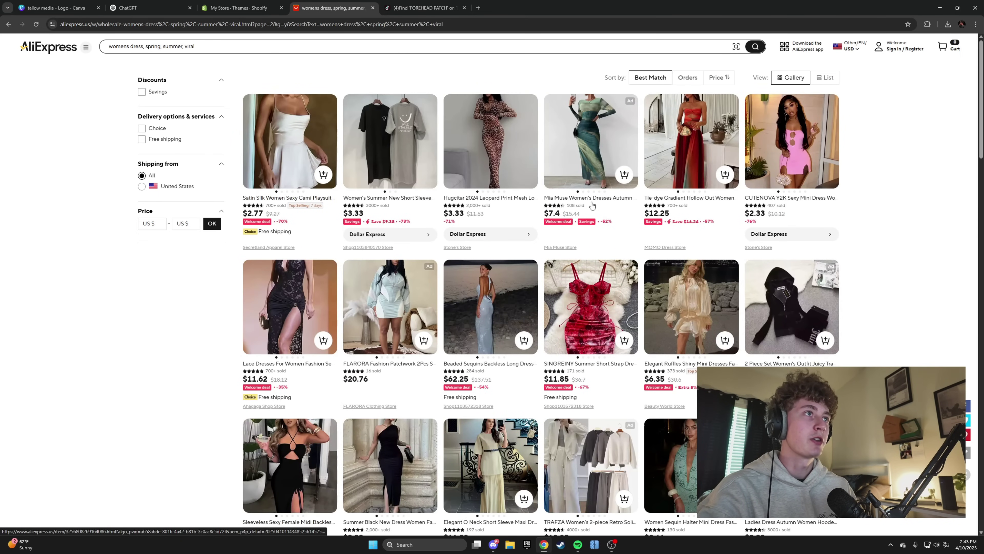
scroll(737, 233, "down", 5)
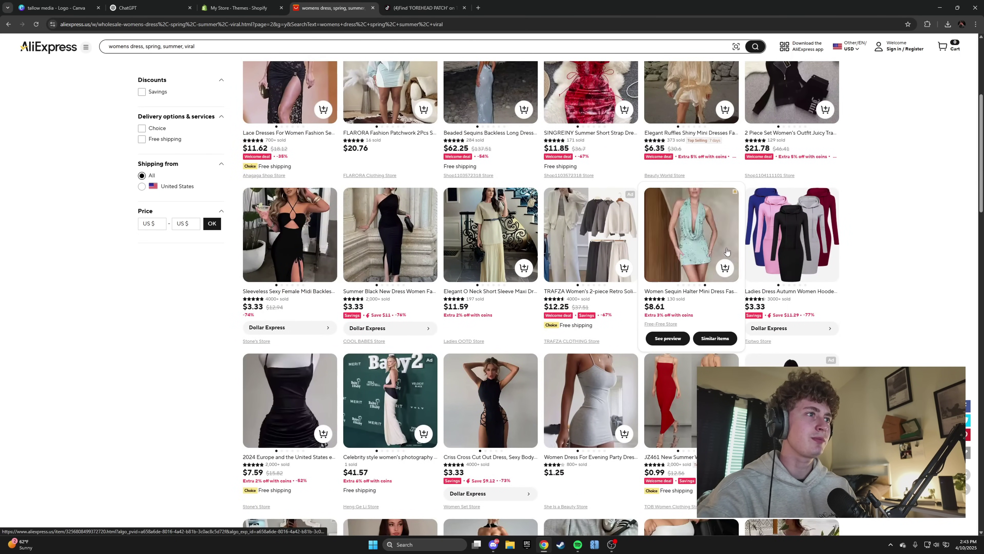
scroll(666, 302, "down", 9)
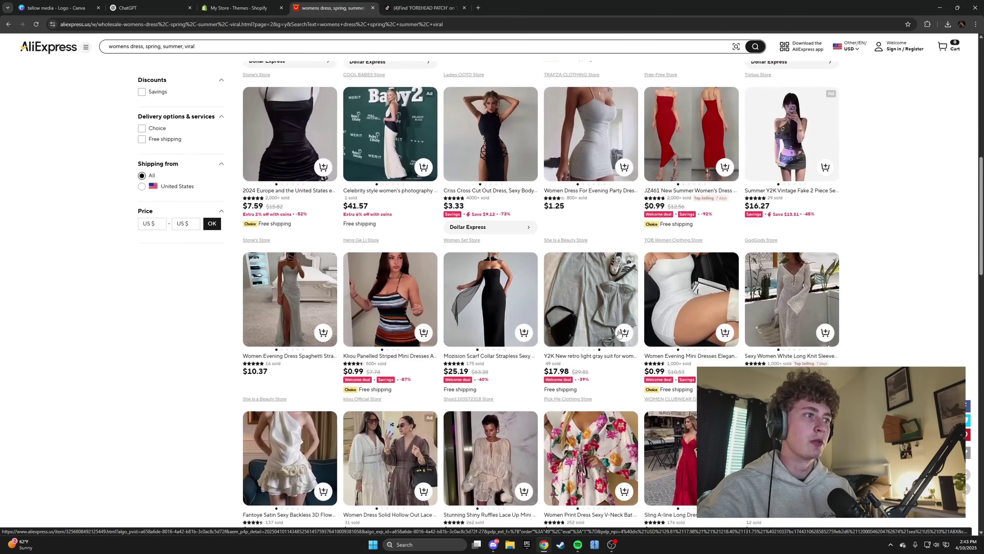
scroll(604, 317, "down", 3)
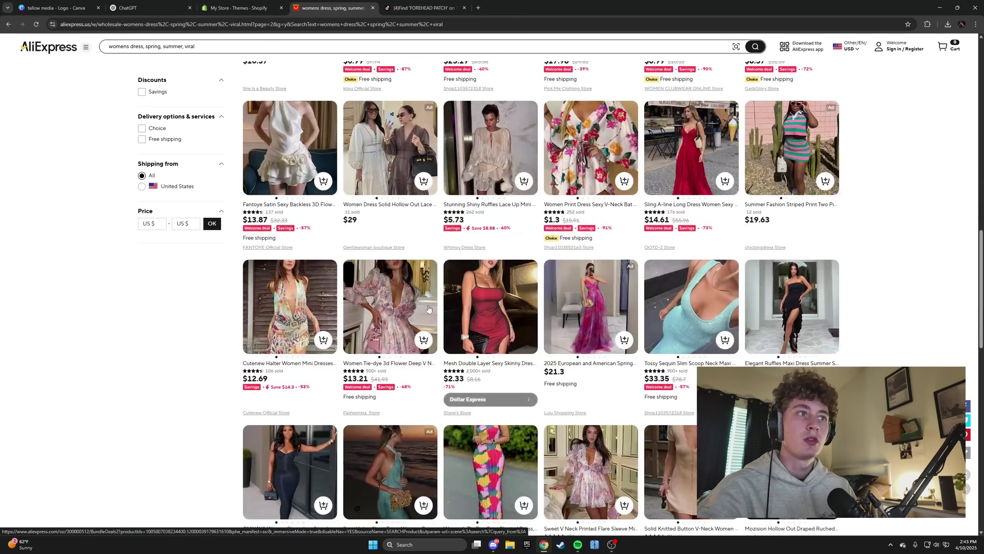
scroll(600, 313, "down", 4)
scroll(748, 309, "down", 4)
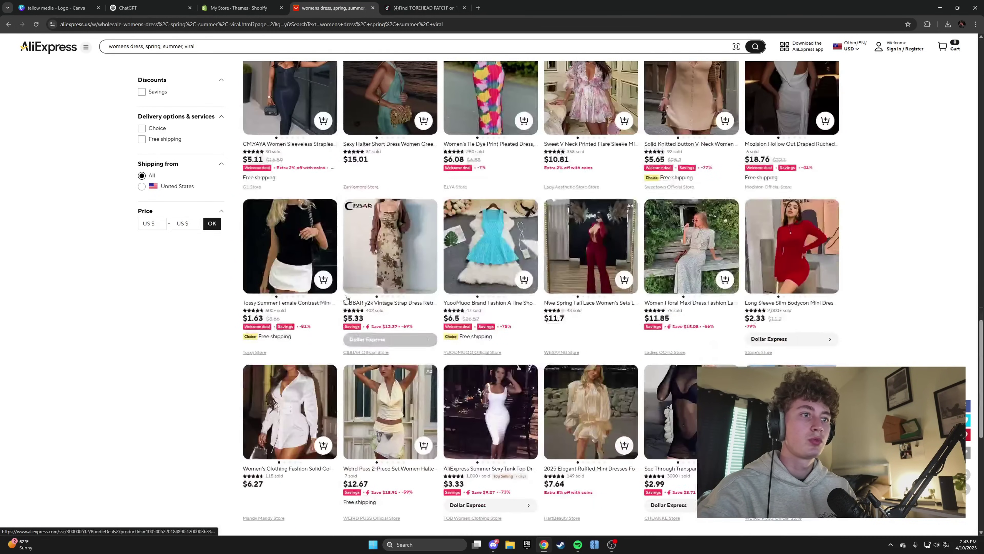
scroll(748, 308, "down", 5)
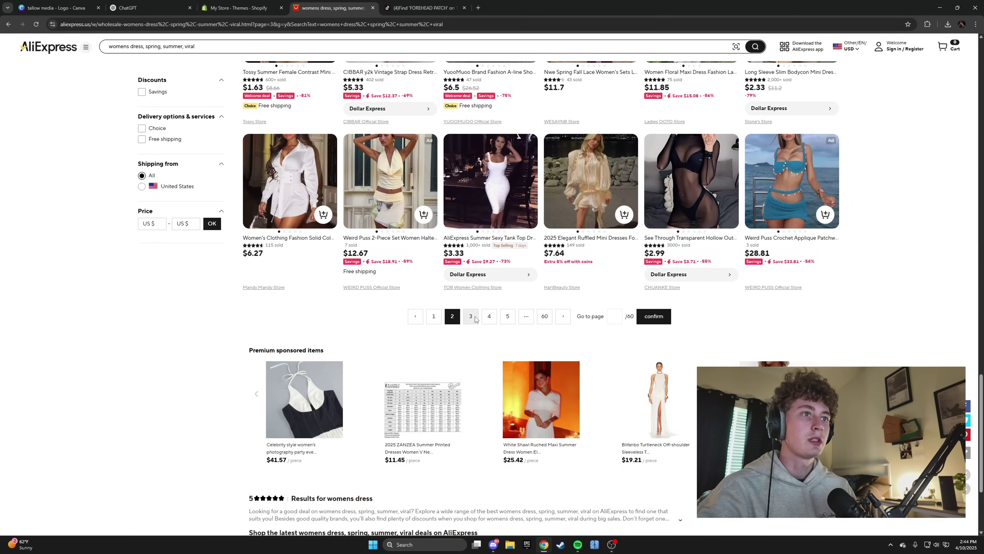
Step: Go to page 3 of the results and open the Fashion Square Neck Printed Slim Mini Dress listing
left_click(479, 314)
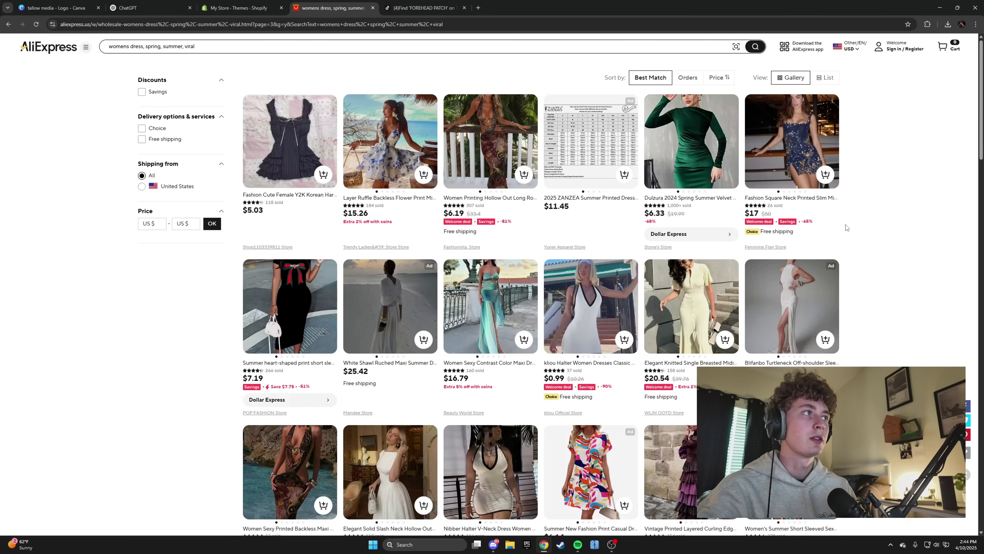
mouse_move(759, 173)
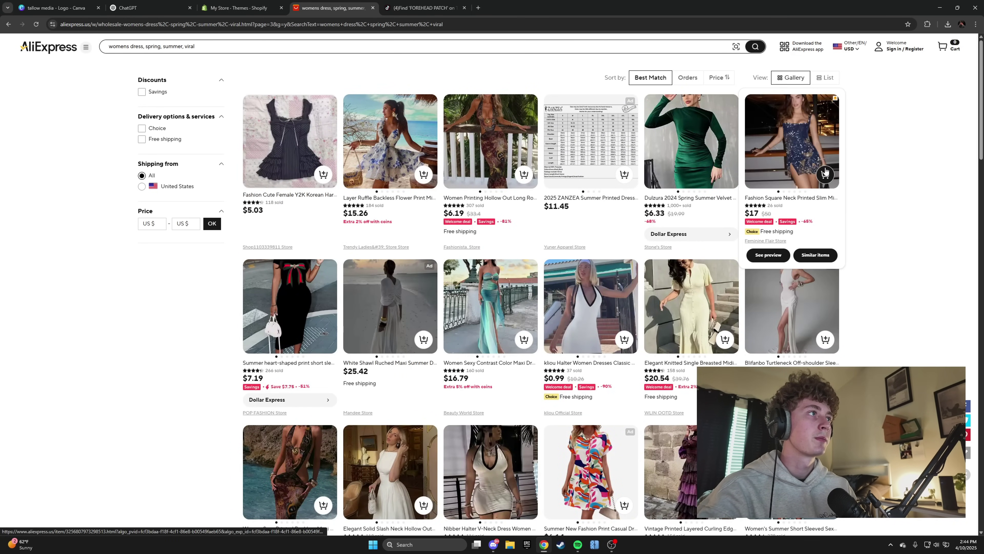
left_click(766, 167)
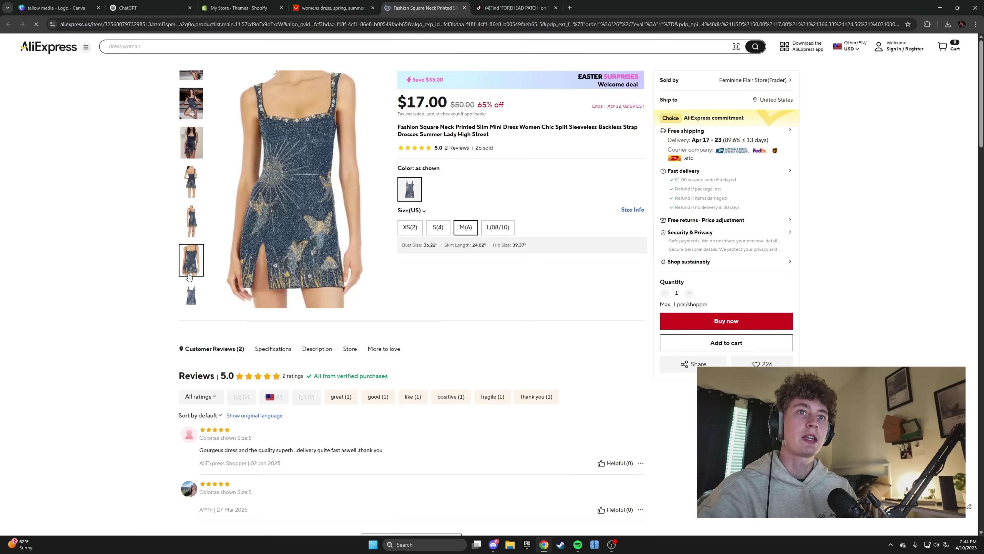
Step: Look through the mini dress's product photos, including the one of the model posing on one leg
scroll(163, 262, "down", 1)
scroll(167, 261, "up", 1)
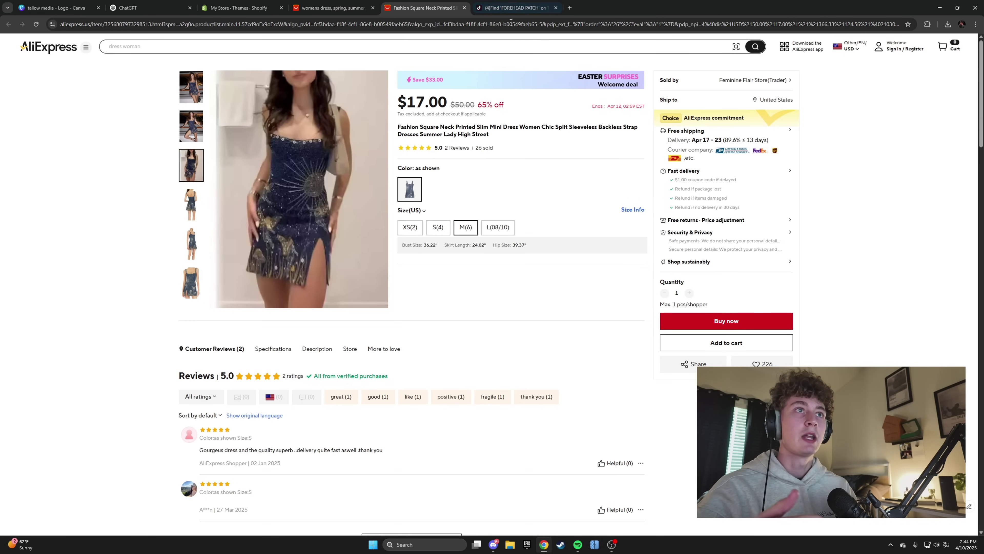
left_click(516, 8)
left_click(424, 8)
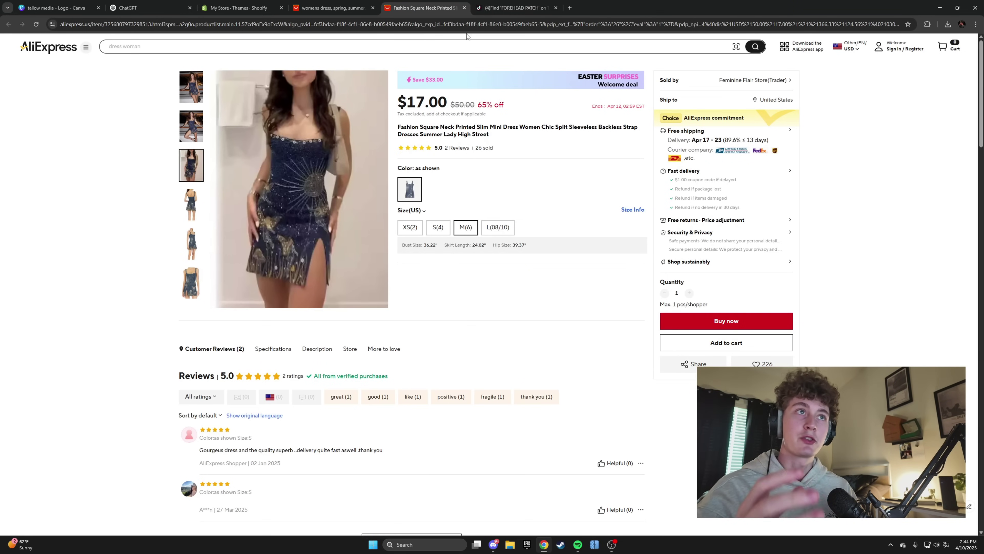
left_click(202, 126)
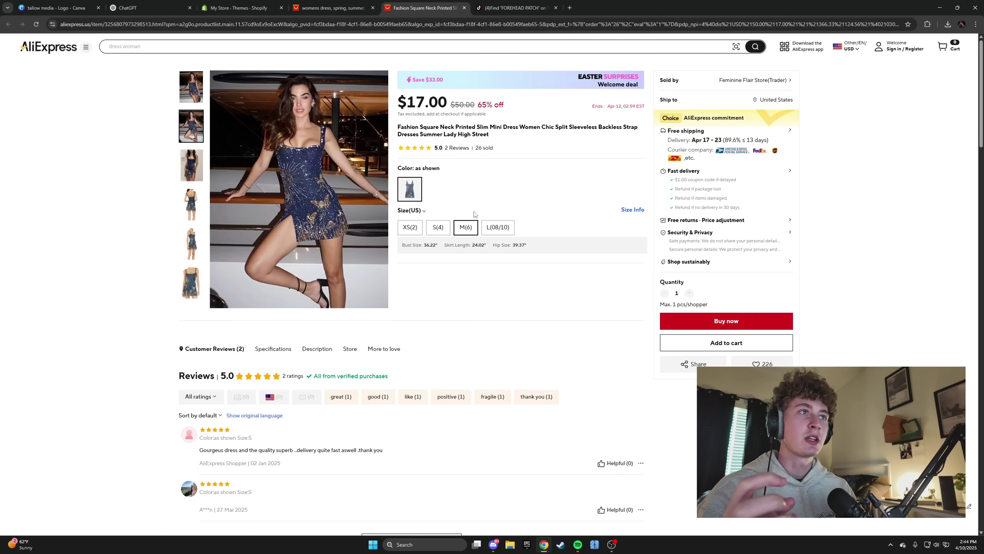
Step: Switch to TikTok and search for "midnight dress" in place of the forehead patch query
left_click_drag(394, 129, 493, 136)
key("ctrl+Tab")
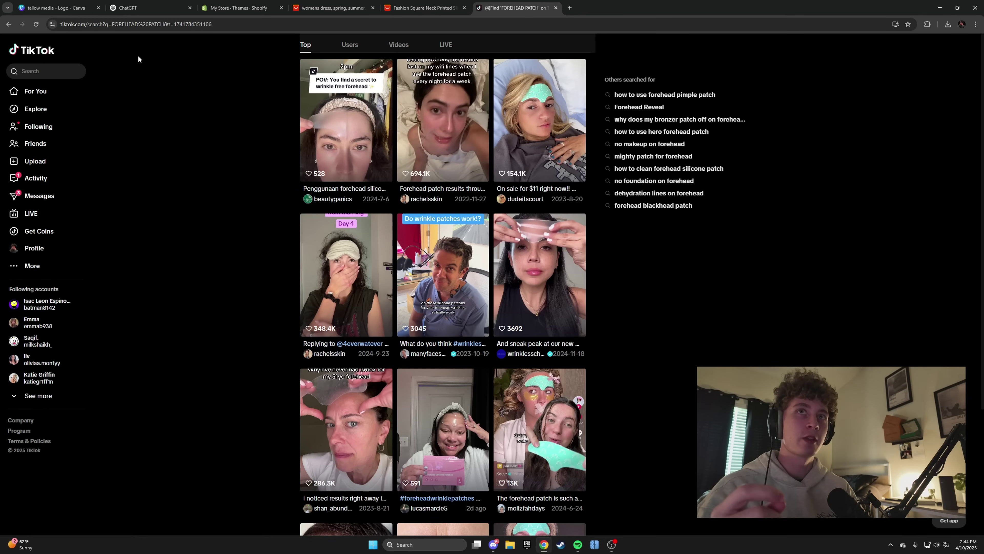
left_click(76, 70)
type("mif")
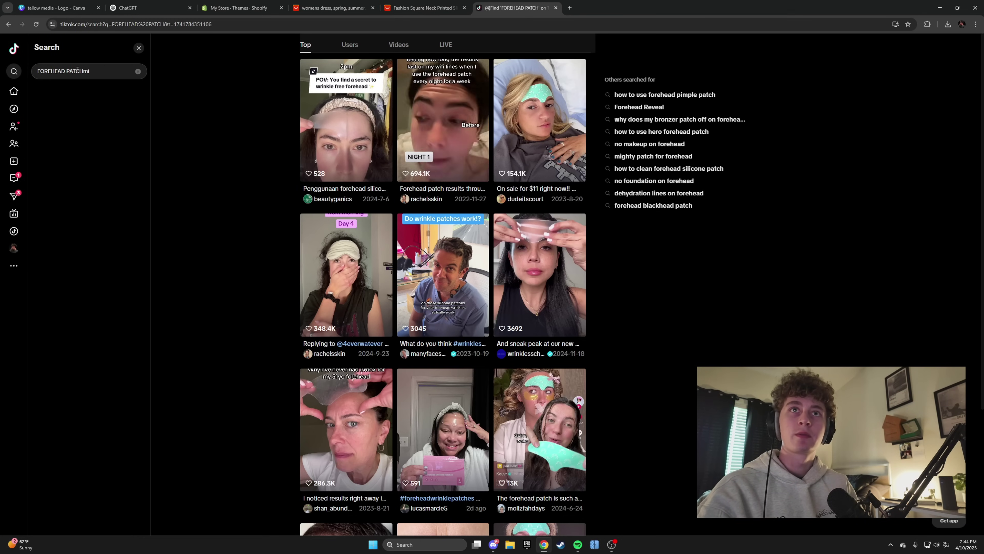
left_click(138, 72)
type("mifogin")
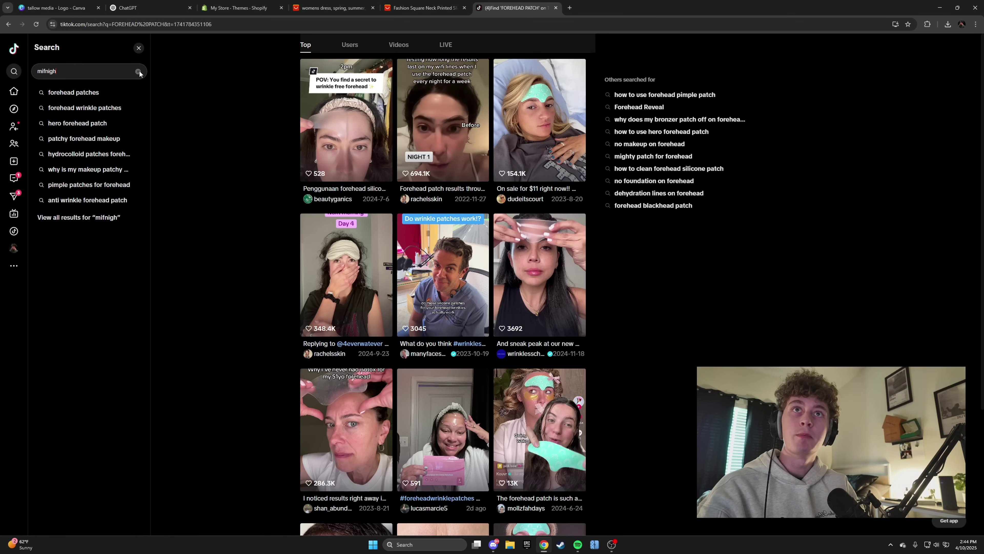
left_click(138, 71)
type("midnight dress")
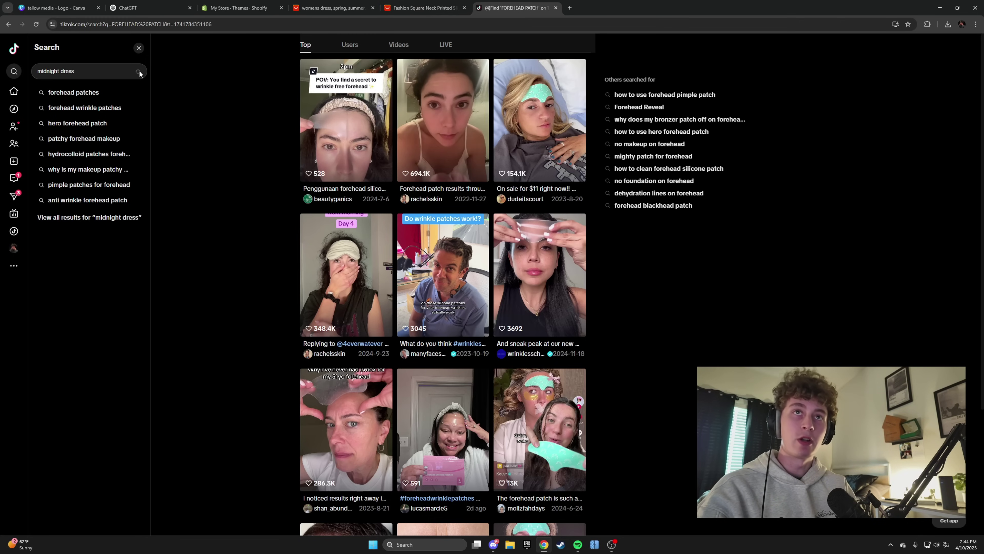
key("Return")
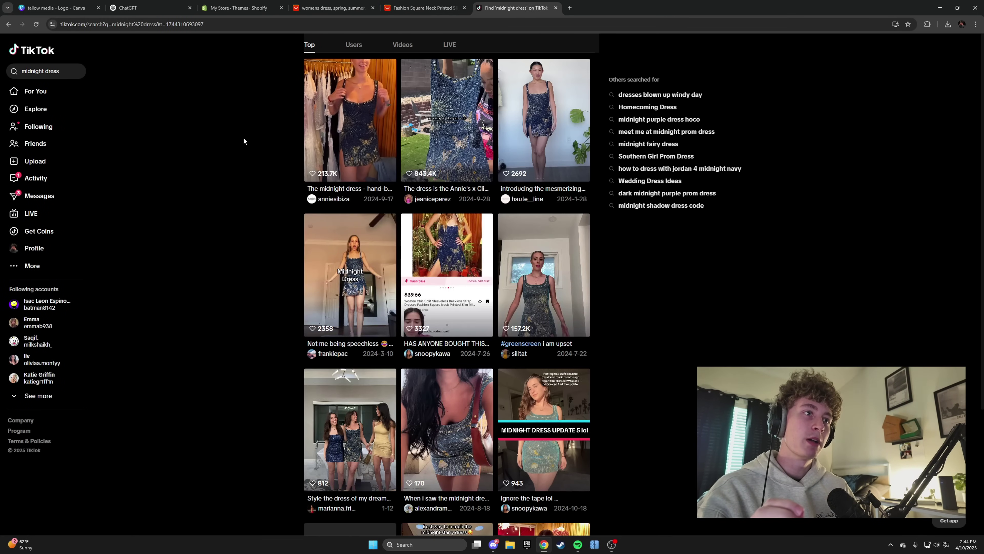
Step: Review the midnight dress results and watch the "introducing the mesmerizing Midnight Dress" and "Not me being speechless" videos
scroll(195, 220, "down", 5)
scroll(195, 224, "up", 3)
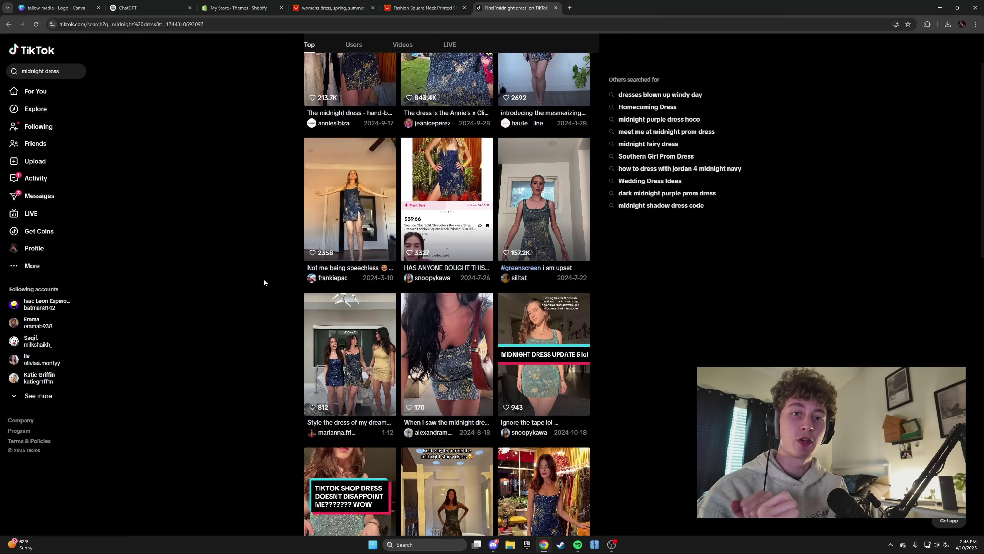
scroll(465, 233, "up", 2)
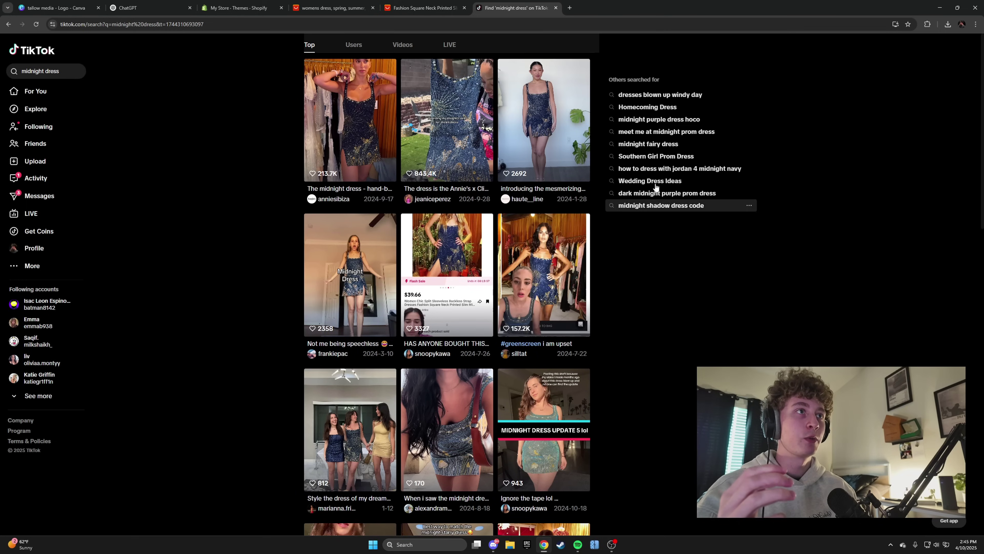
left_click(543, 127)
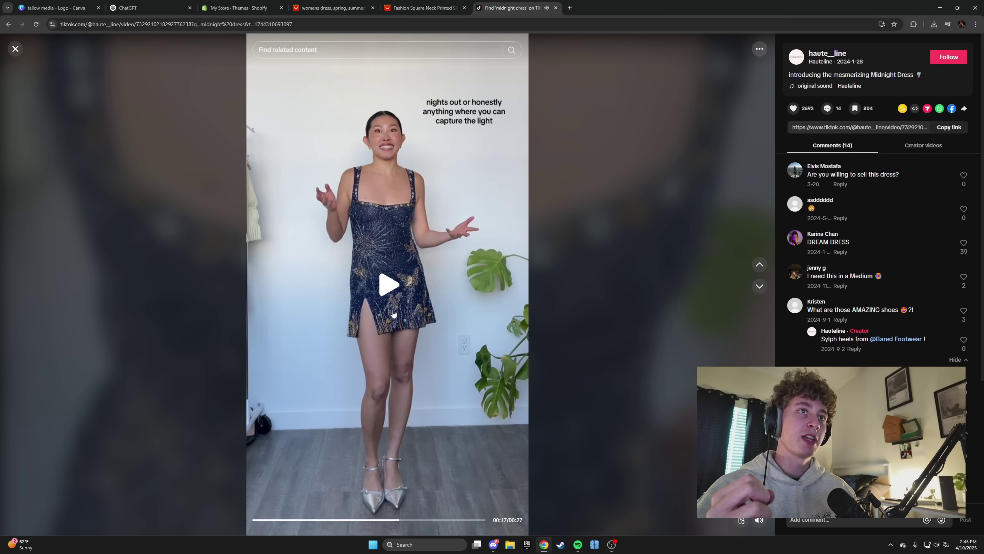
left_click(16, 48)
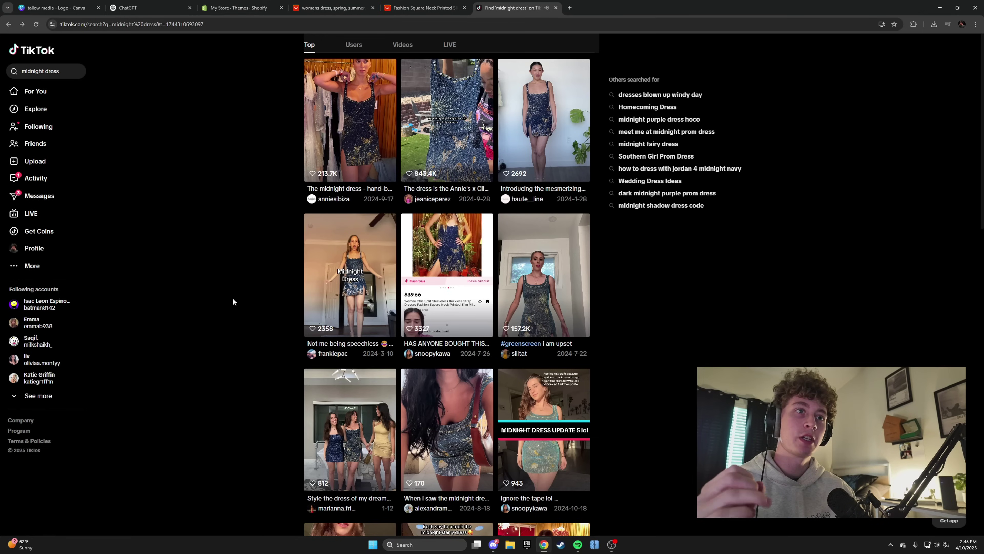
left_click(317, 295)
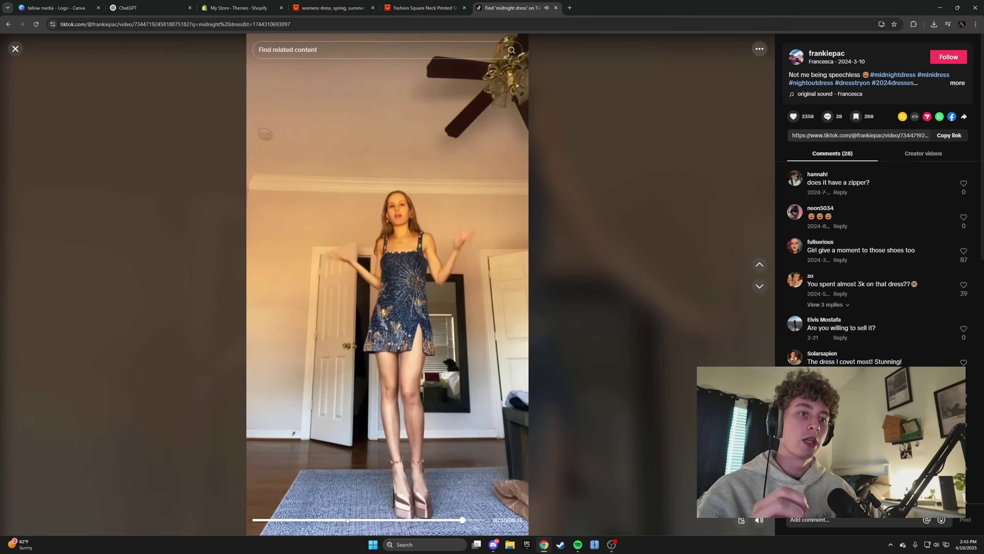
left_click(15, 52)
Step: Watch the "#greenscreen i am upset" video, skipping ahead to the section around 00:26, and return to the results
left_click(532, 279)
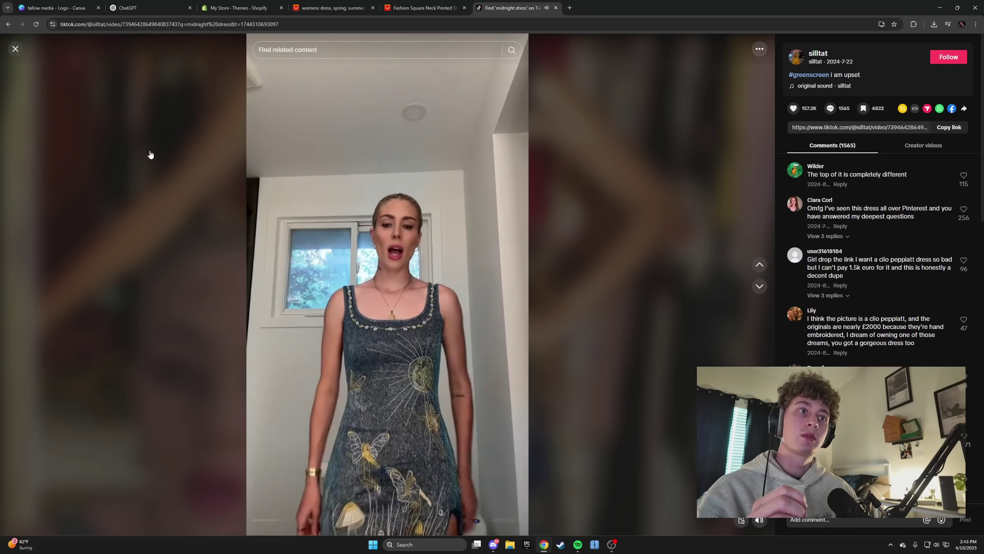
left_click(364, 520)
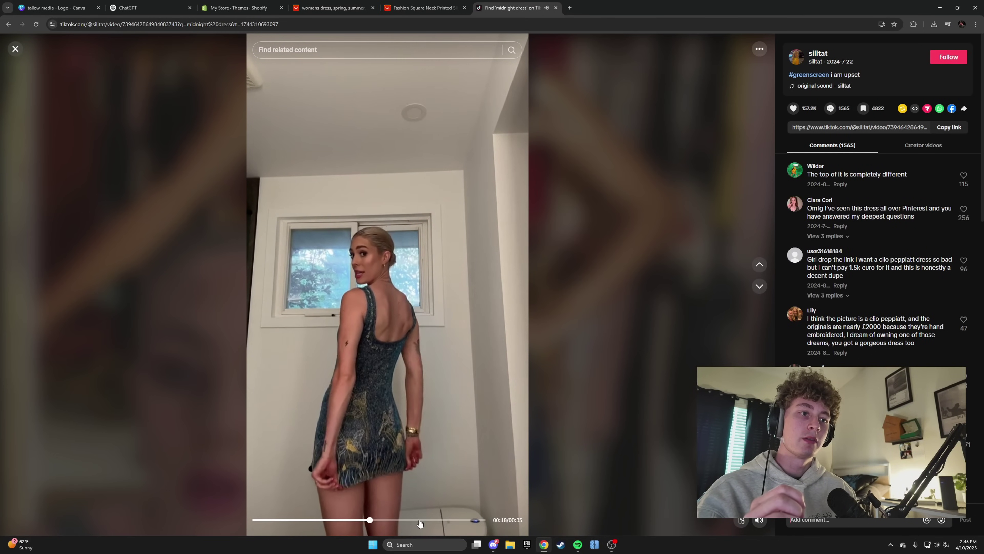
left_click(420, 519)
left_click(380, 493)
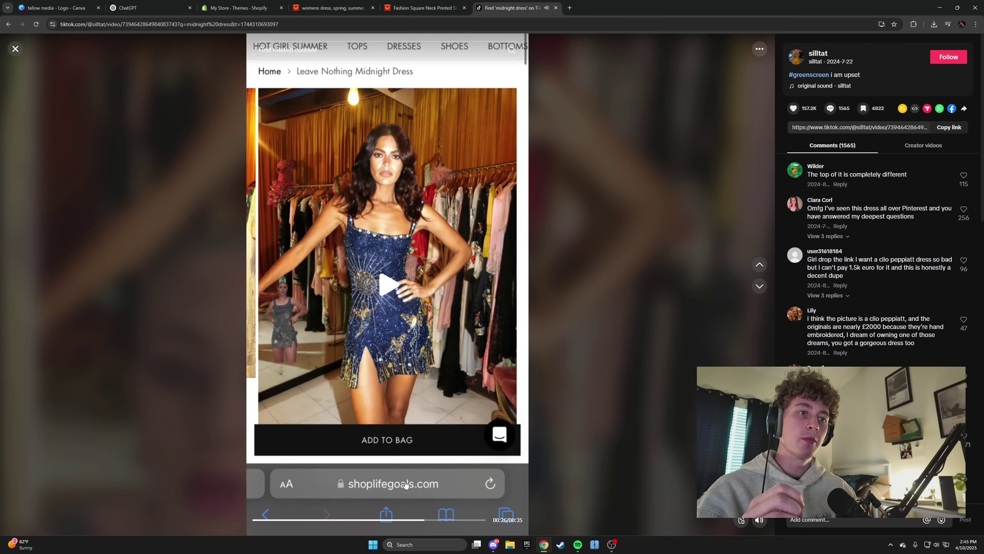
left_click(15, 48)
Step: Find "The perfect dress for this summer" video among the results, watch part of it and close it
scroll(292, 434, "down", 3)
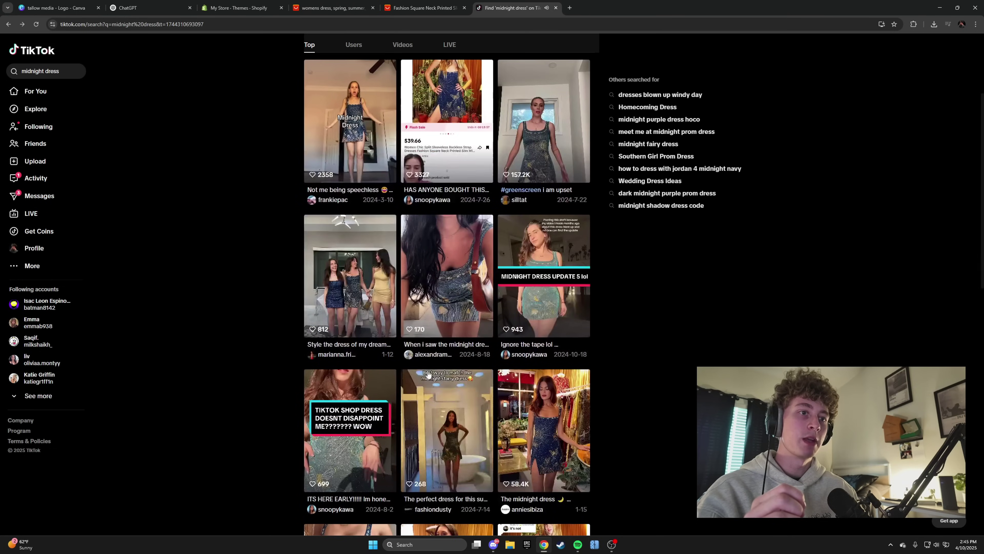
left_click(428, 485)
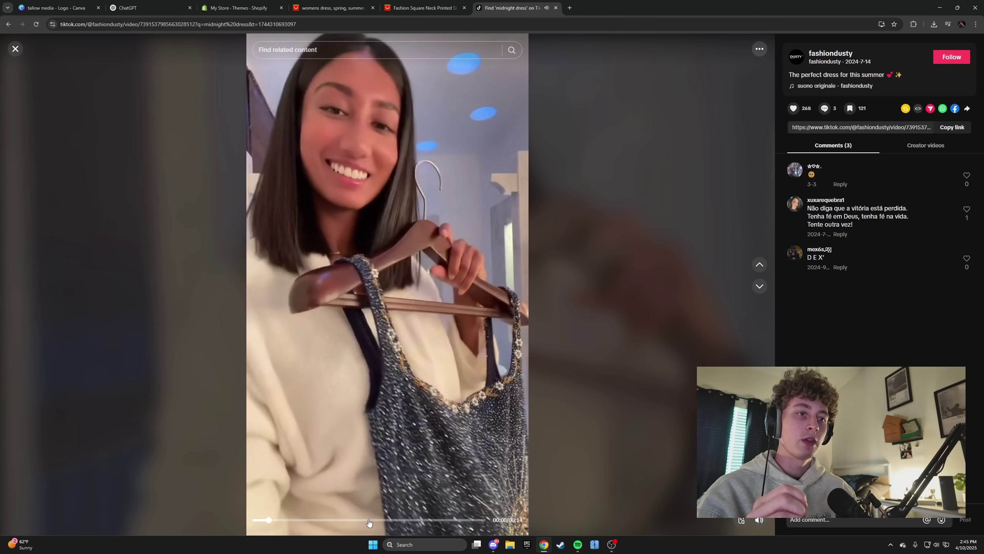
left_click(428, 89)
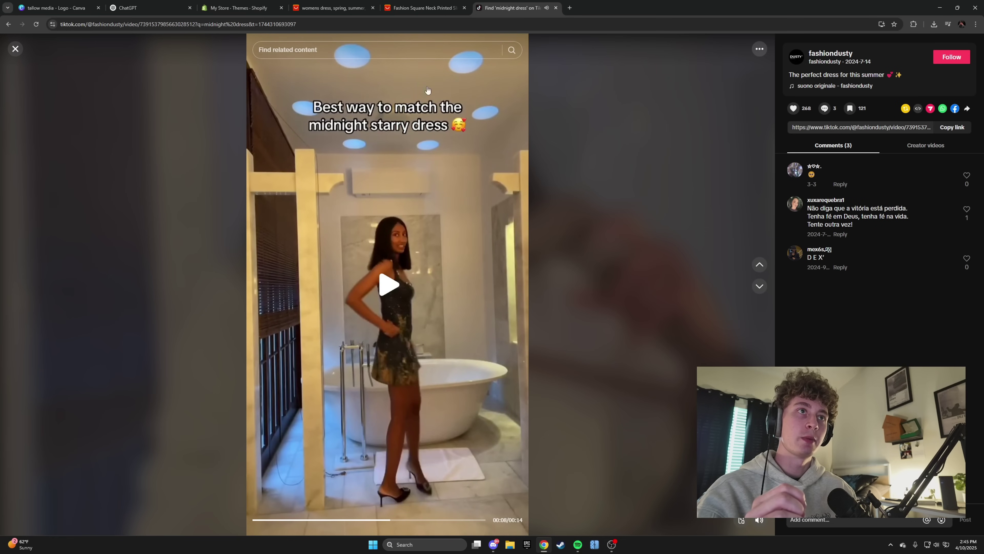
left_click(15, 49)
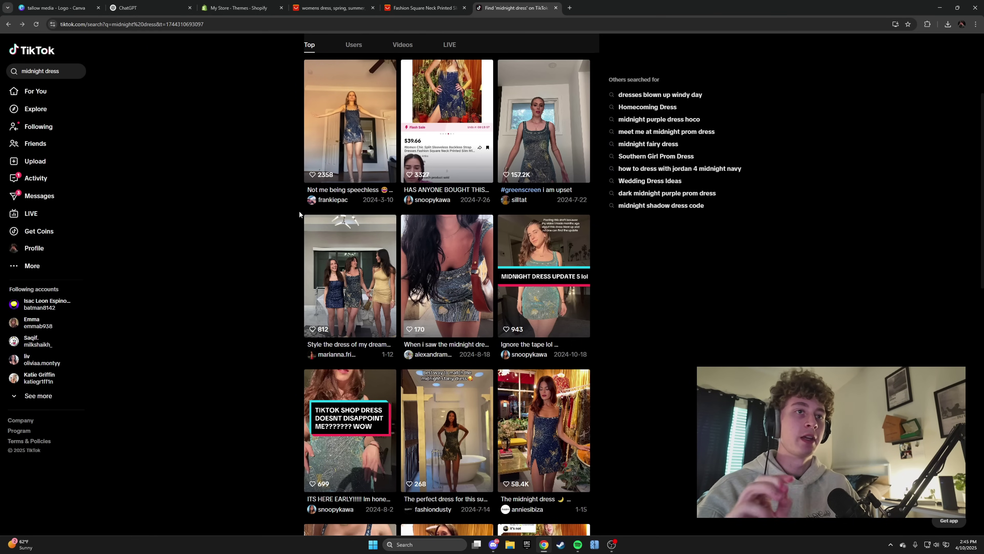
Step: Revisit the mini dress listing on AliExpress and switch to the Shopify admin
left_click(416, 5)
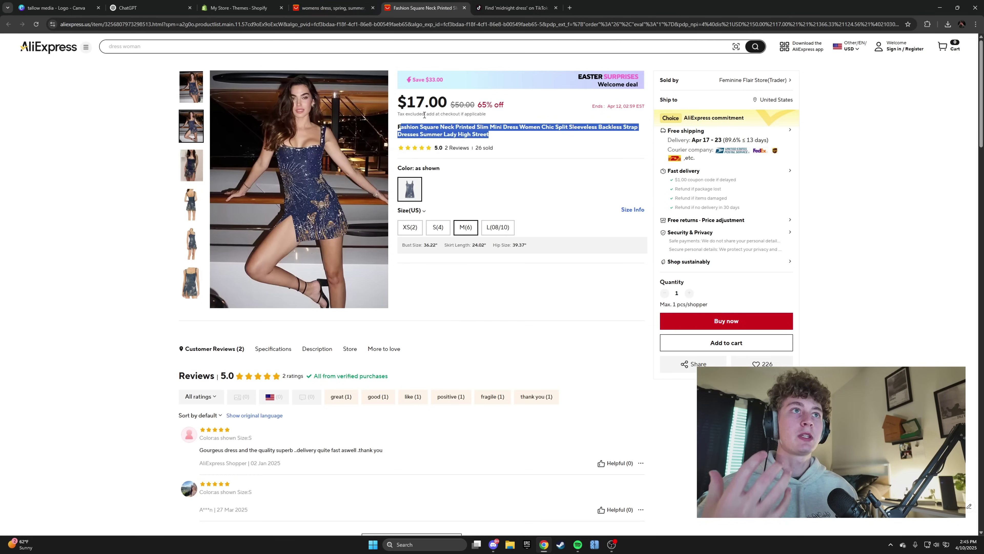
key("ctrl+3")
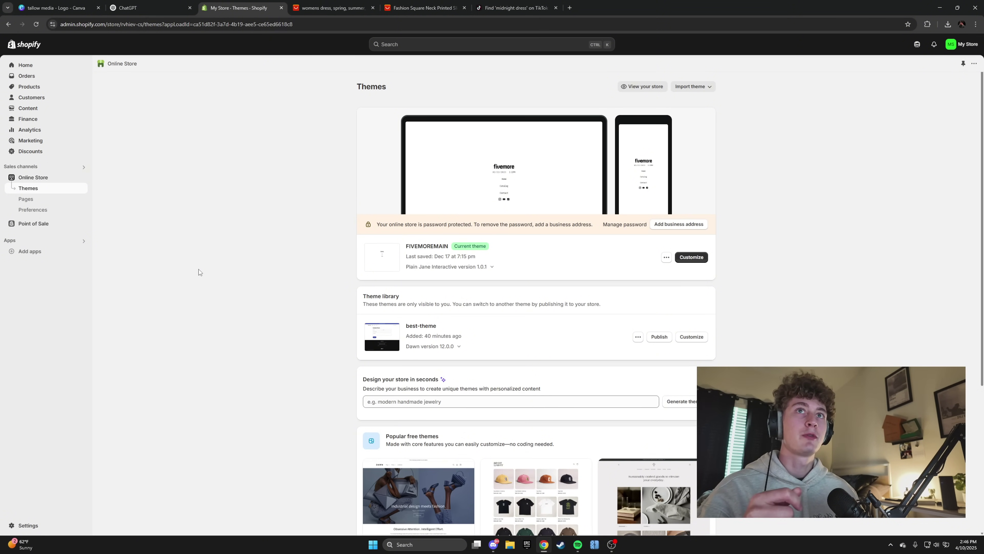
left_click(965, 44)
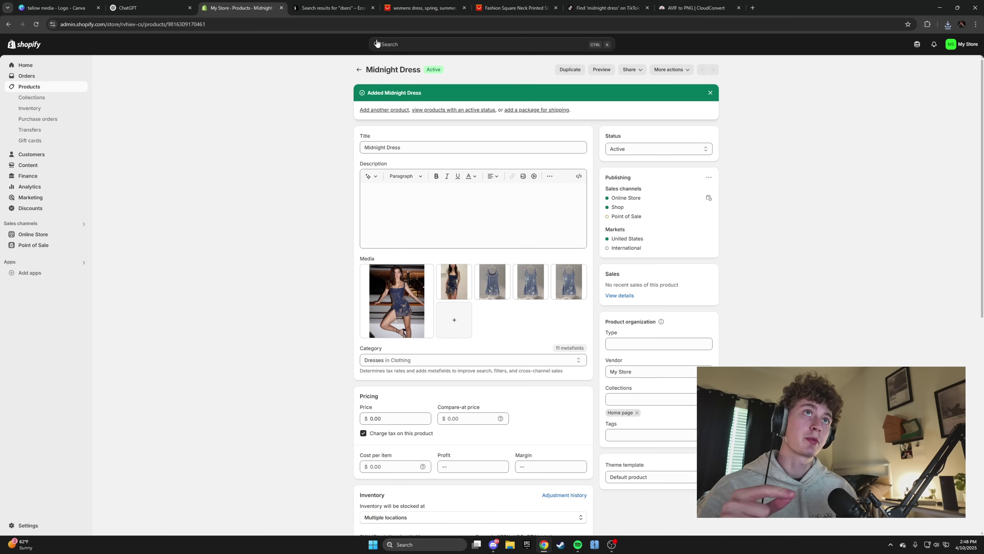
Step: Look at the DSers search results in the Shopify App Store and the dress results on AliExpress
left_click(332, 8)
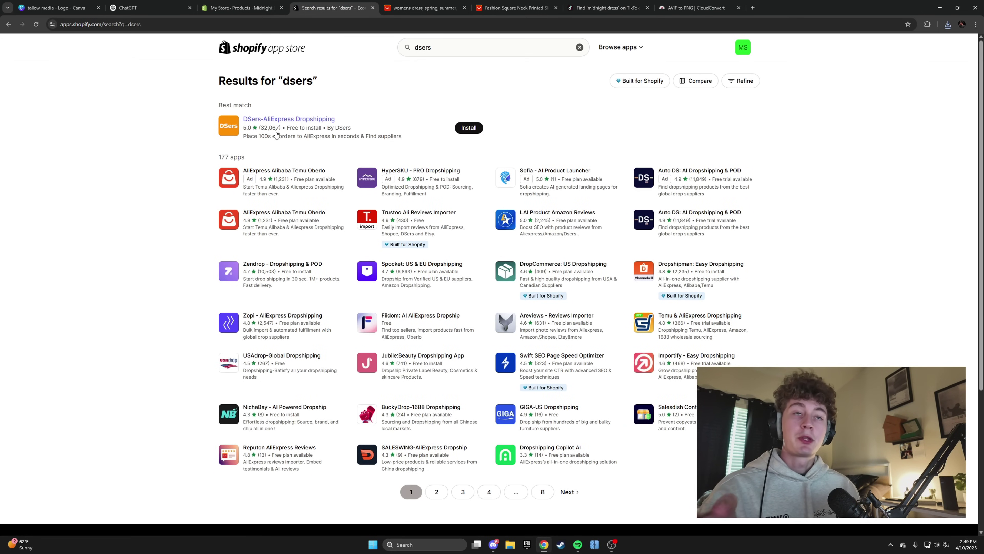
left_click(424, 8)
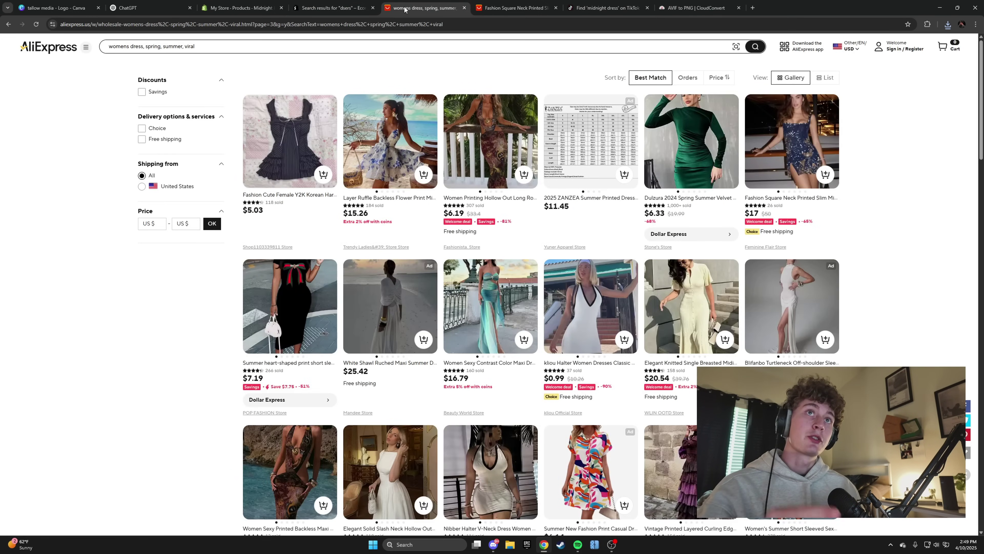
Step: Return to the Midnight Dress product in the Shopify admin and dismiss its product-added banner
left_click(227, 4)
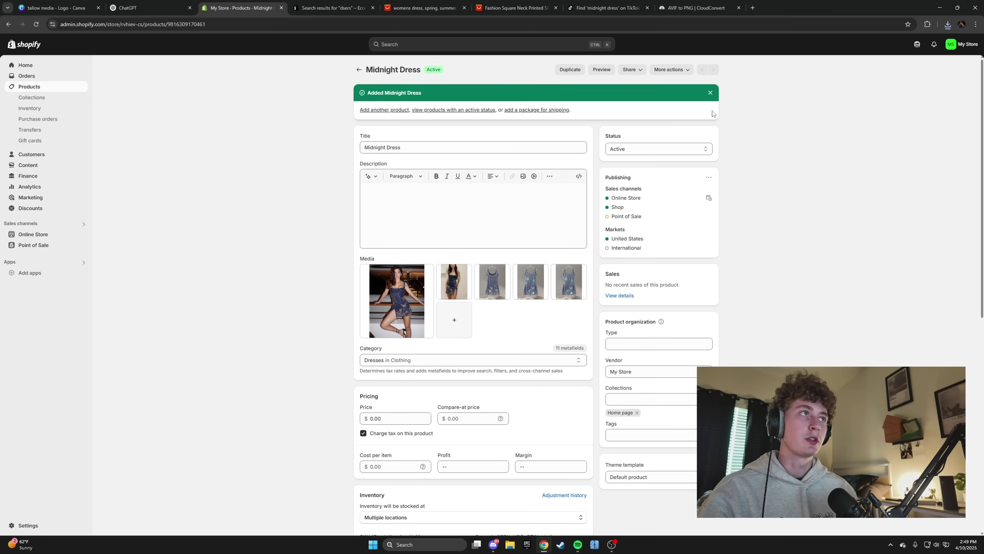
left_click(710, 92)
left_click(424, 115)
left_click(268, 142)
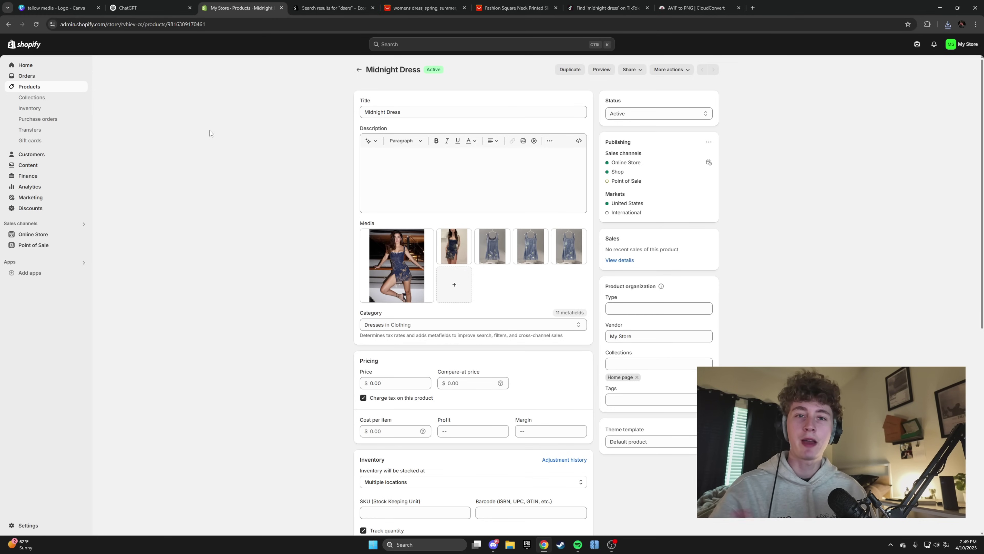
Step: Switch to ChatGPT and ask it to "create a 2 syllable brand name giving up french luxury vibes, one word"
key("ctrl+shift+Tab")
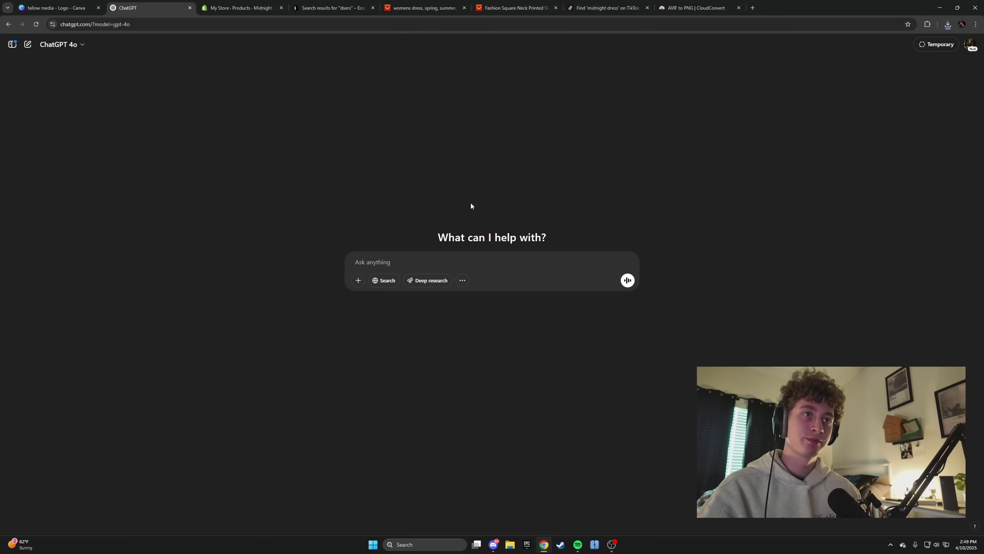
type("c")
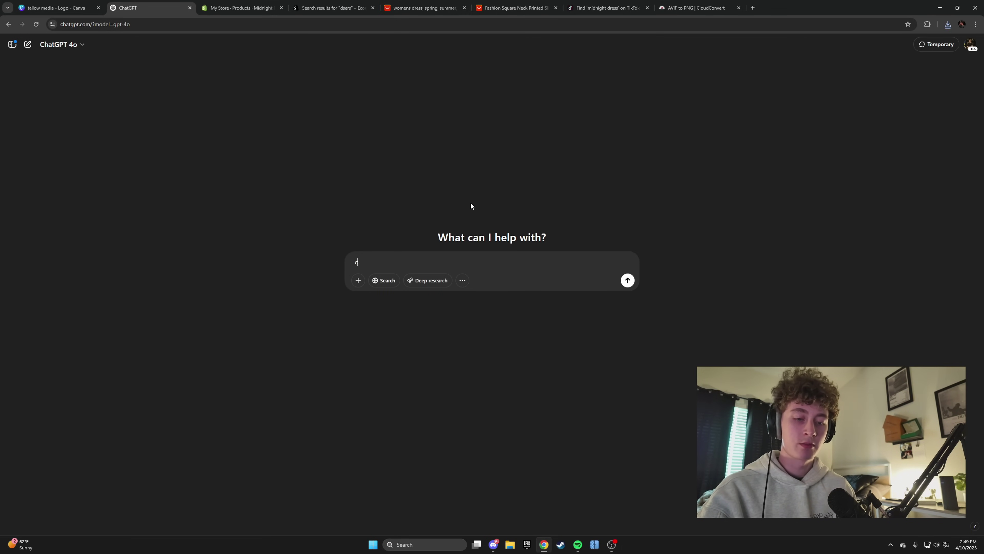
type("reate a 2 syalabl")
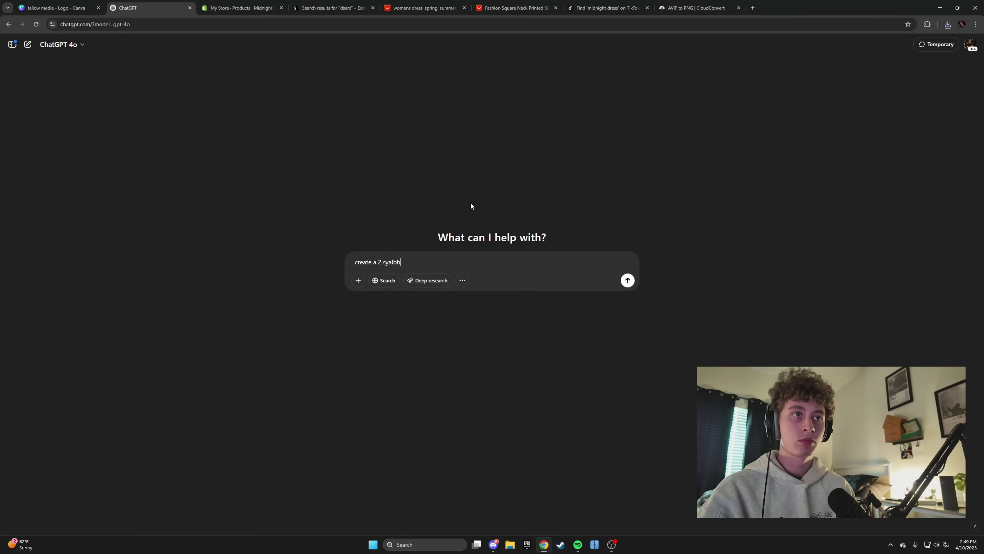
key("BackSpace")
key("BackSpace")
key("BackSpace")
key("BackSpace")
key("BackSpace")
type("labbl")
key("BackSpace")
key("BackSpace")
key("BackSpace")
key("BackSpace")
key("BackSpace")
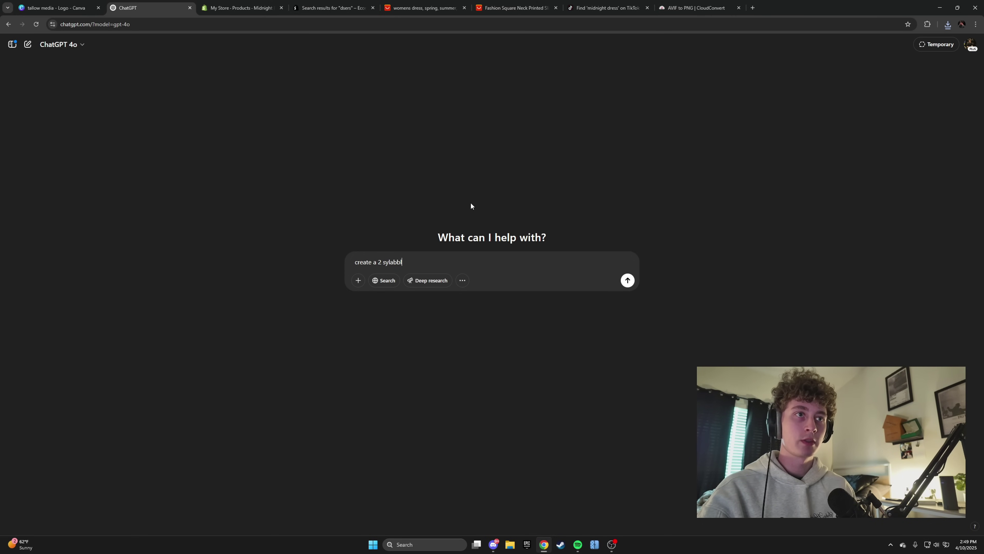
type("llable ")
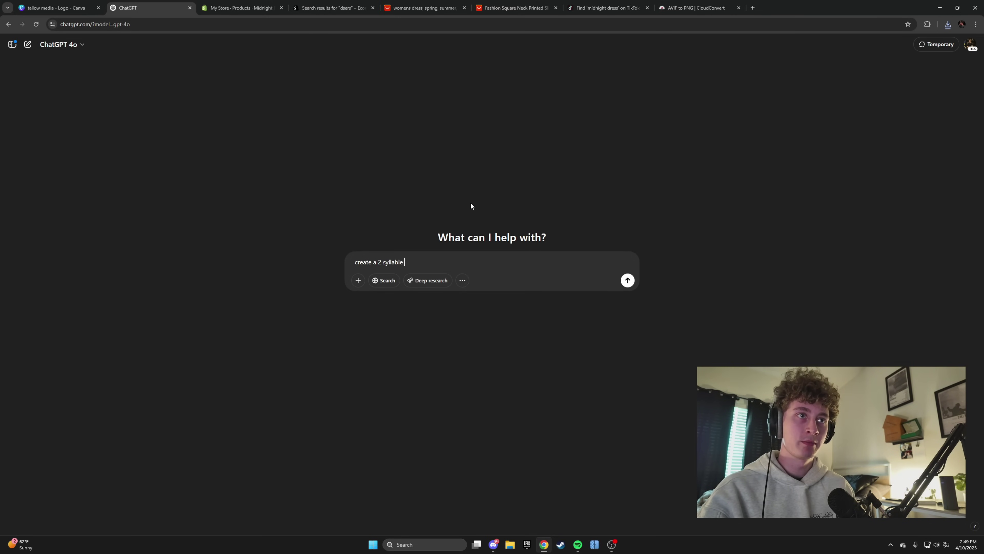
type("brand name gi")
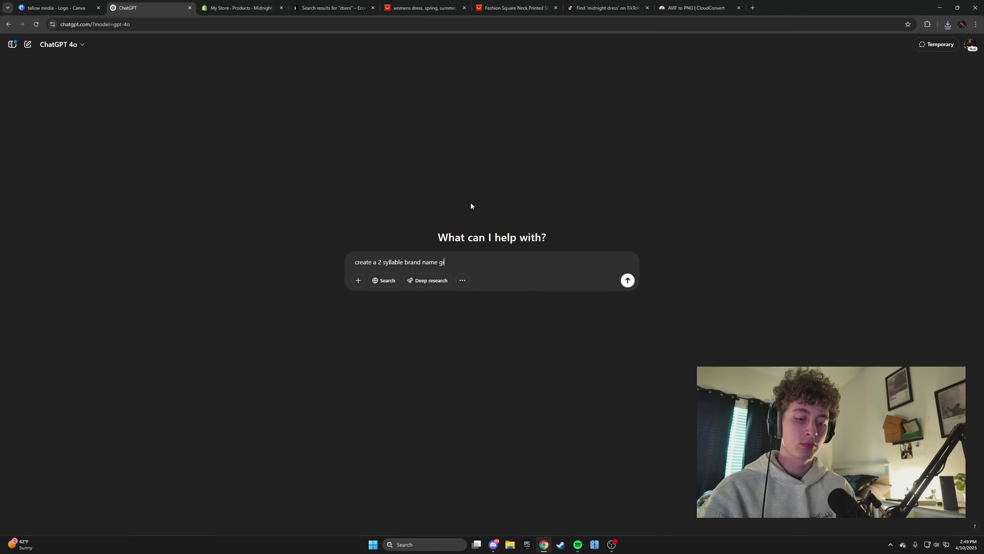
type("ving up fren")
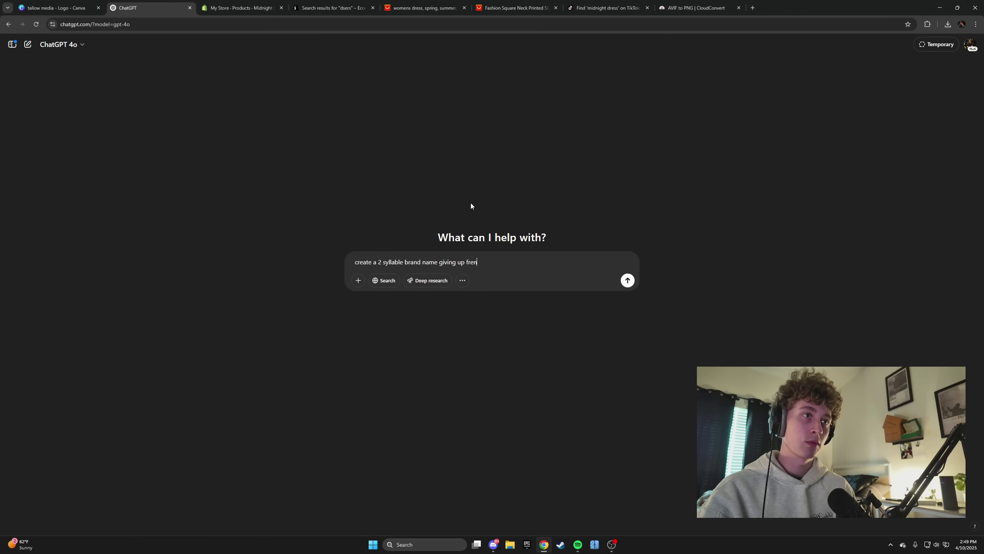
type("ch luxury vibes, one word")
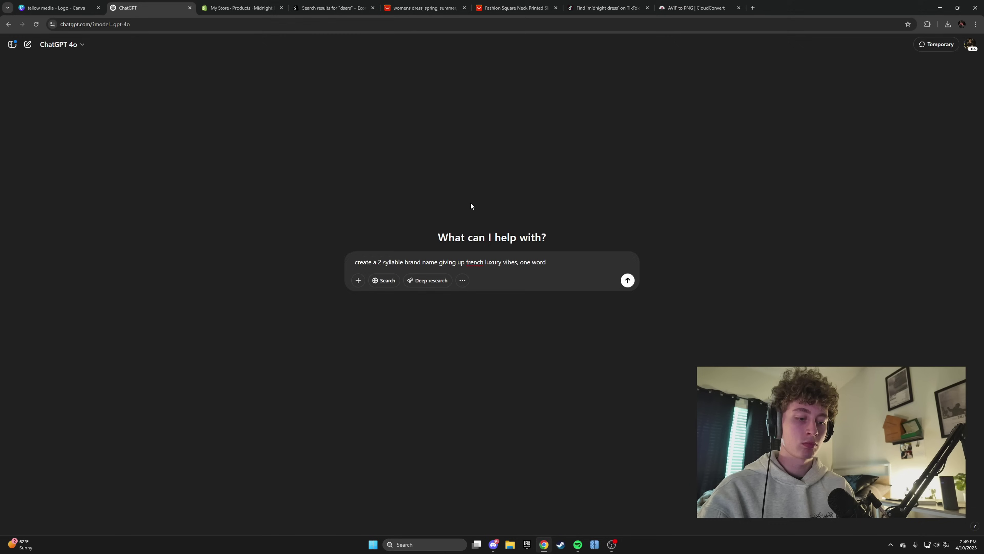
key("Return")
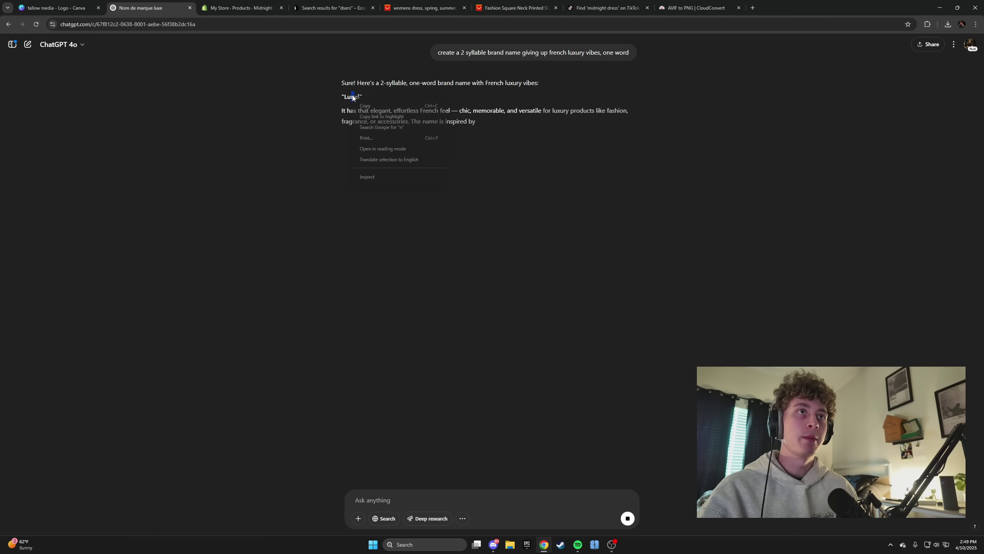
Step: Copy the suggested brand name "Lunel" from ChatGPT's reply and switch to CloudConvert's AVIF to PNG page
double_click(347, 96)
triple_click(347, 97)
key("ctrl+c")
right_click(349, 99)
key("Escape")
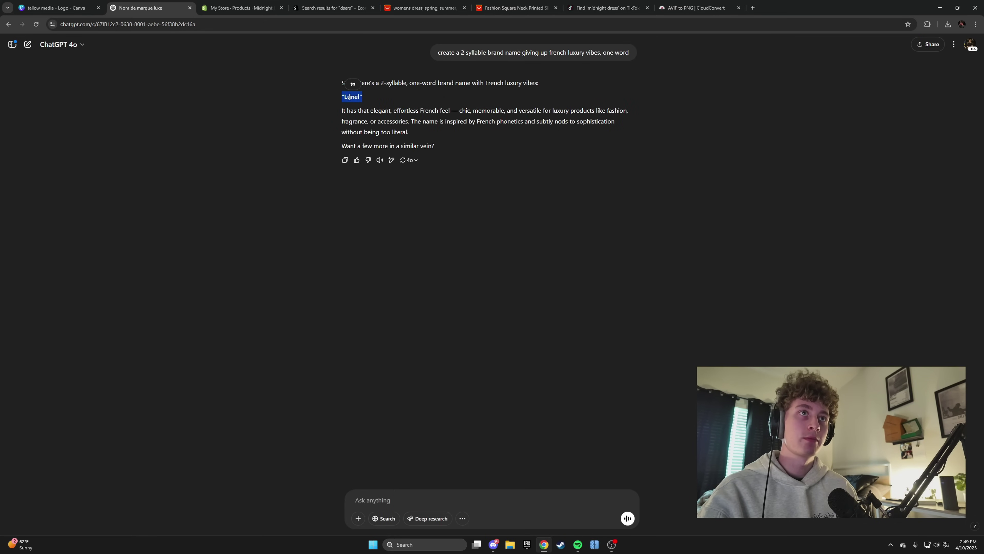
right_click(350, 101)
left_click(361, 108)
left_click(694, 8)
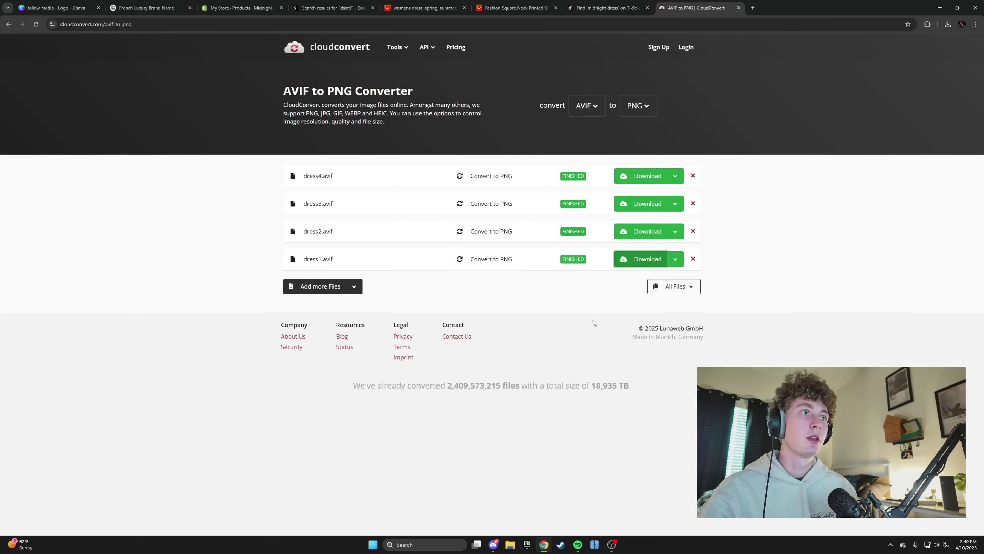
Step: Switch to the Canva logo design, paste the copied brand name onto page 1, and change the text to "LUNEL."
left_click(56, 7)
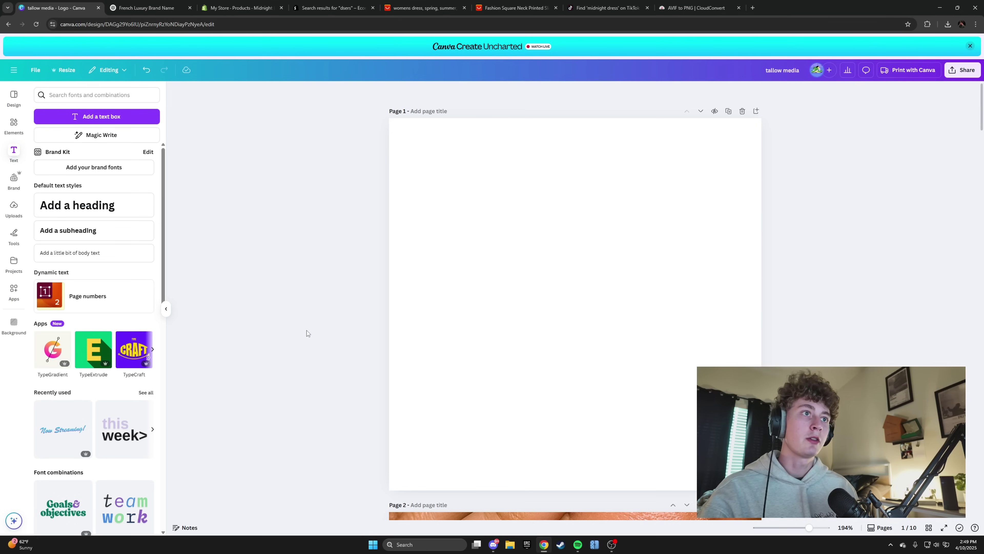
key("ctrl+v")
left_click(334, 312)
left_click(494, 304)
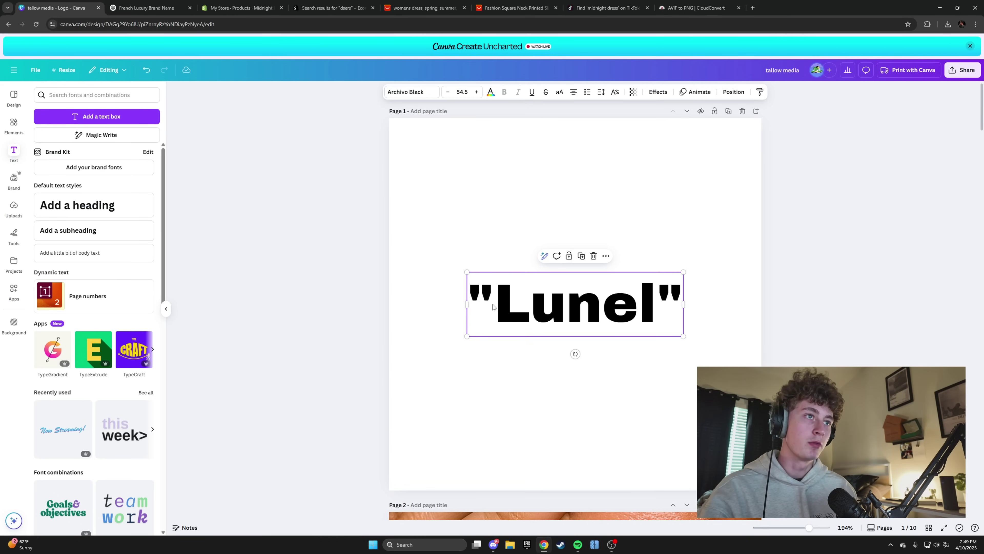
left_click(494, 304)
type("LUNEL")
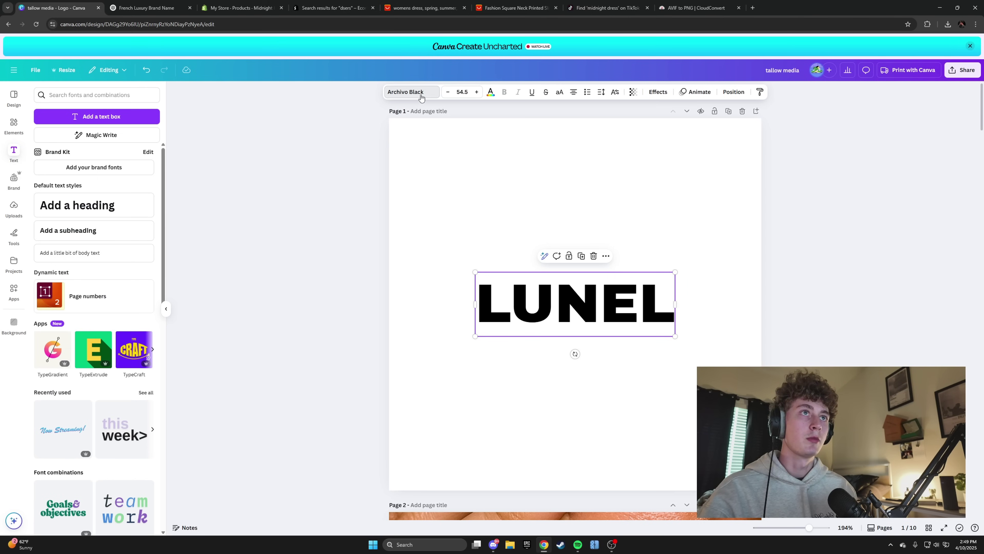
left_click(412, 91)
left_click(619, 313)
type(".")
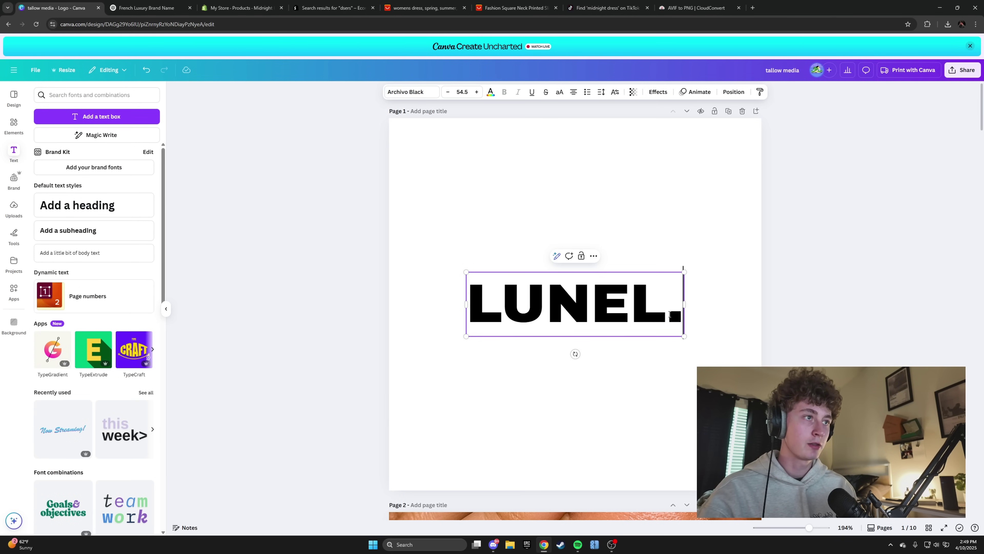
Step: Enlarge the "LUNEL." text to a font size of about 92 so it spans the page width, and centre it
left_click_drag(465, 273, 391, 249)
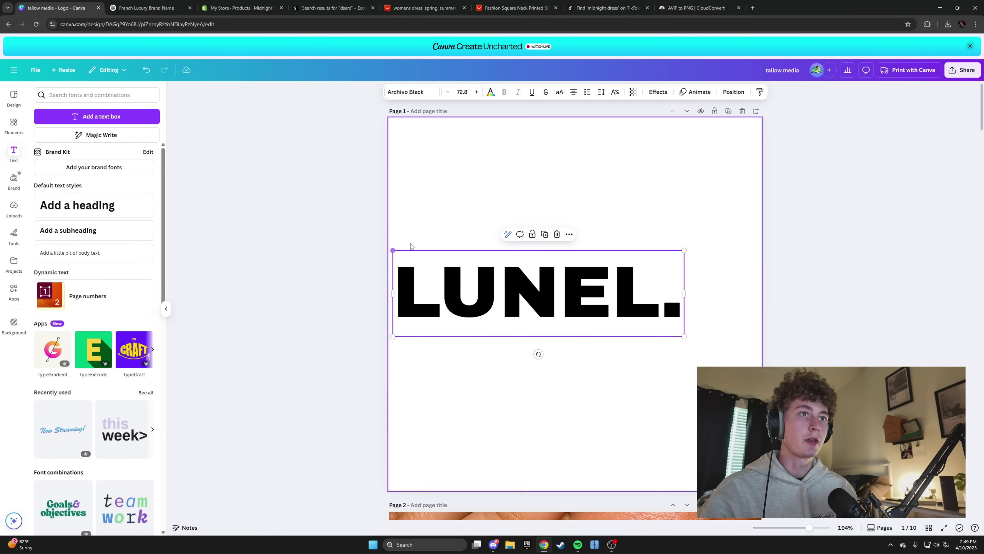
left_click_drag(684, 336, 762, 359)
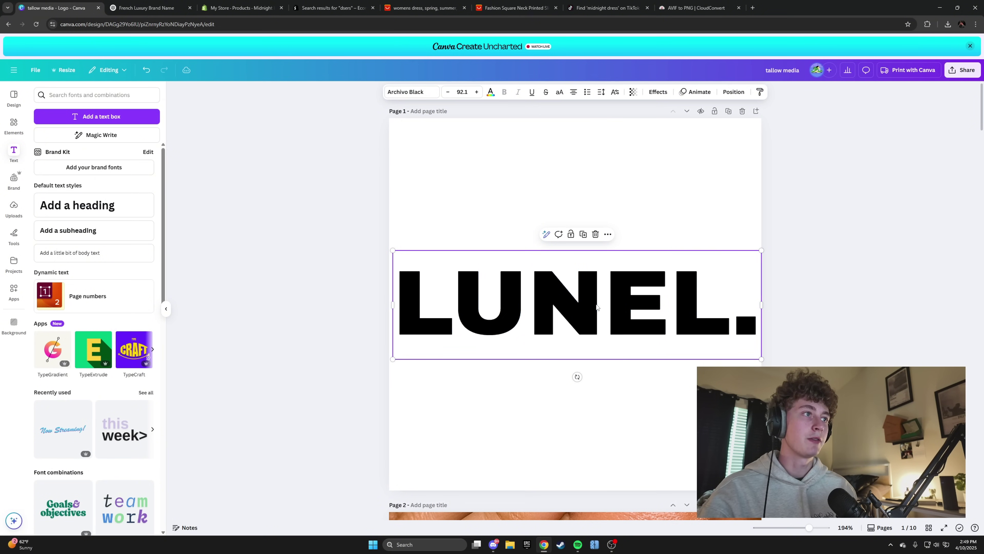
mouse_move(586, 307)
left_mouse_down()
mouse_move(589, 316)
mouse_move(585, 307)
left_mouse_up()
left_click(777, 327)
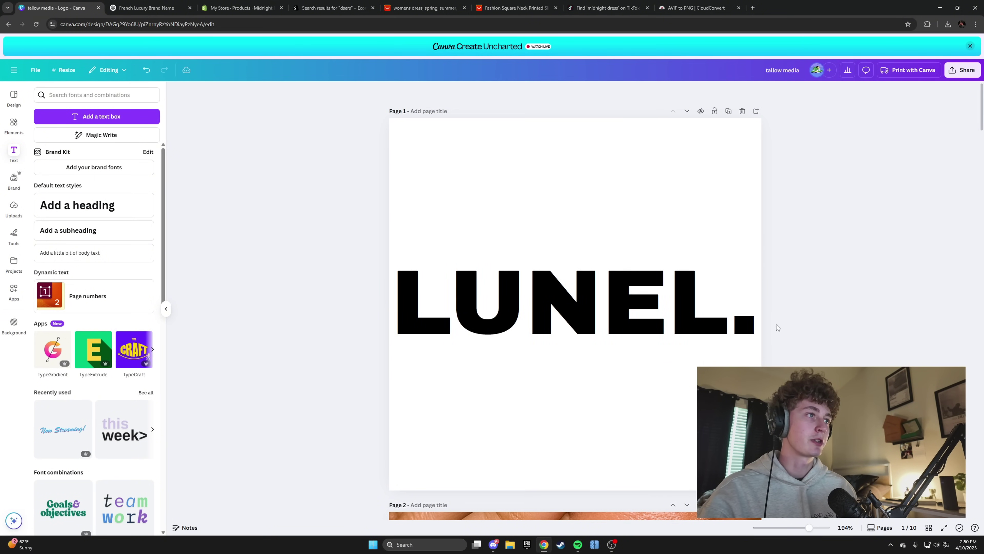
Step: Dismiss the Canva promotional banner and capture a screenshot cropped closely around the enlarged "LUNEL." logo
left_click(969, 49)
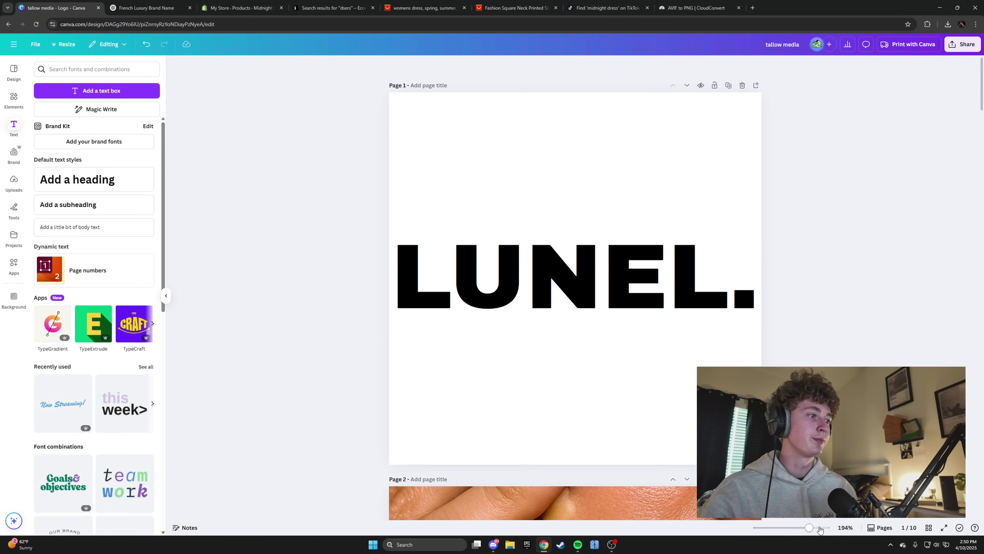
left_click(820, 527)
scroll(961, 293, "up", 1)
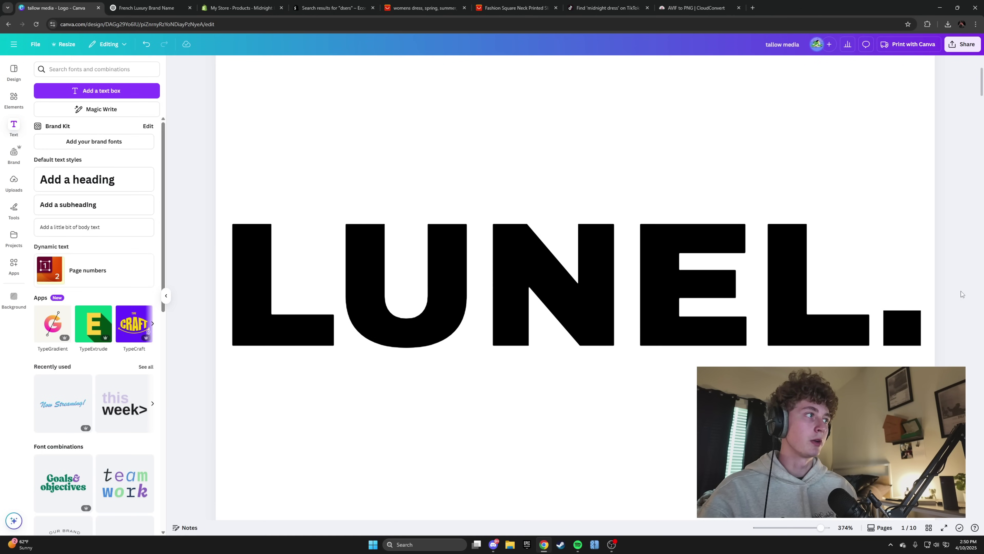
key("super+shift+s")
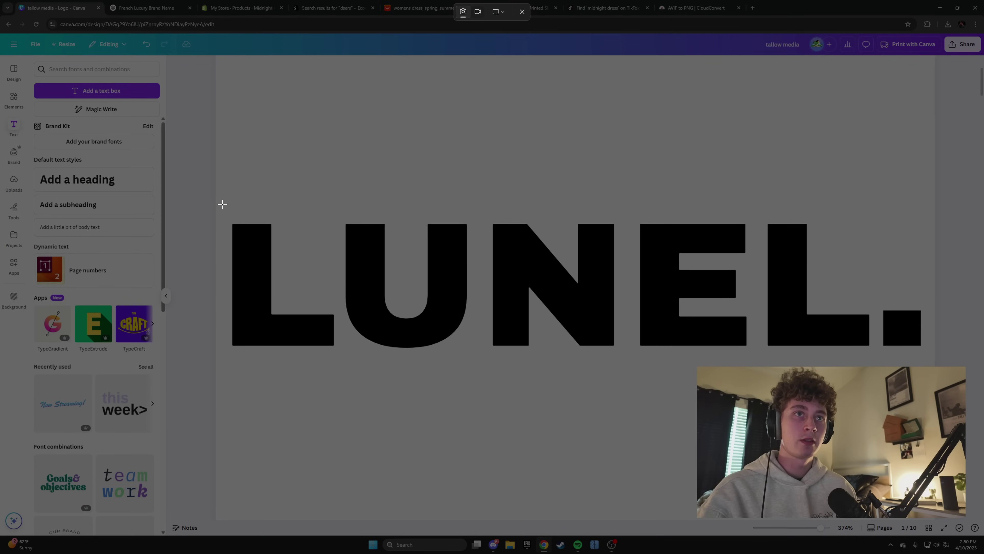
left_click_drag(223, 204, 928, 369)
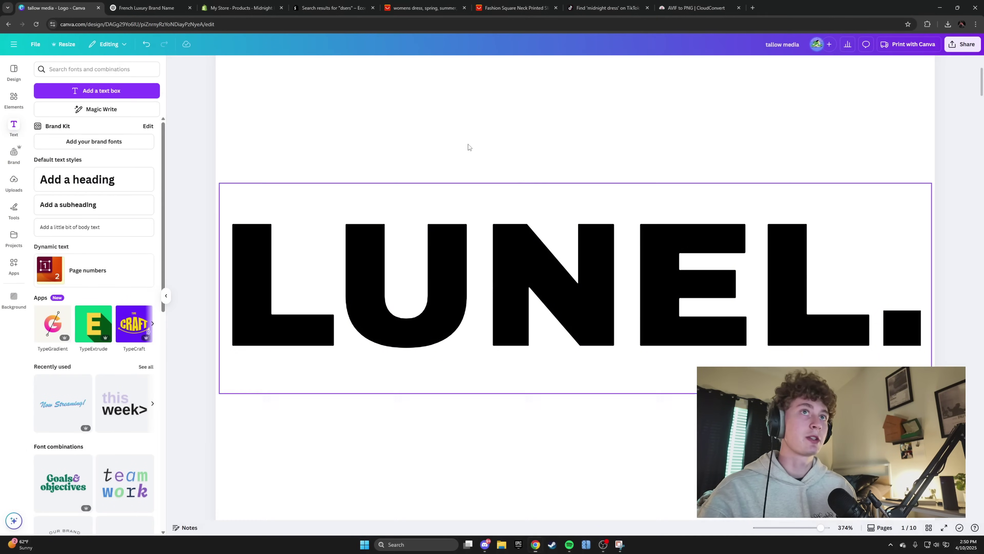
Step: Switch to the Midnight Dress product in the Shopify admin and add "Lunel" at the start of its title
left_click(240, 7)
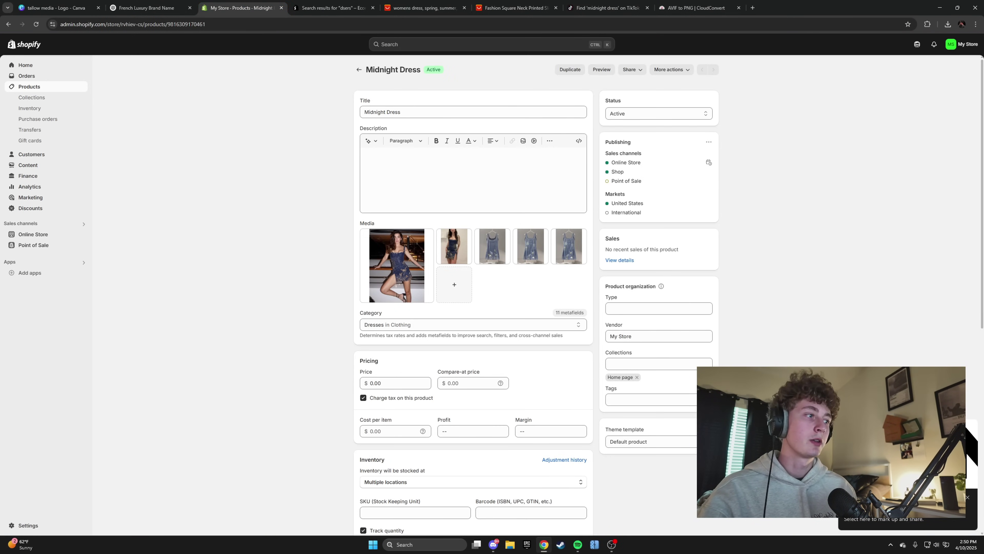
left_click(364, 112)
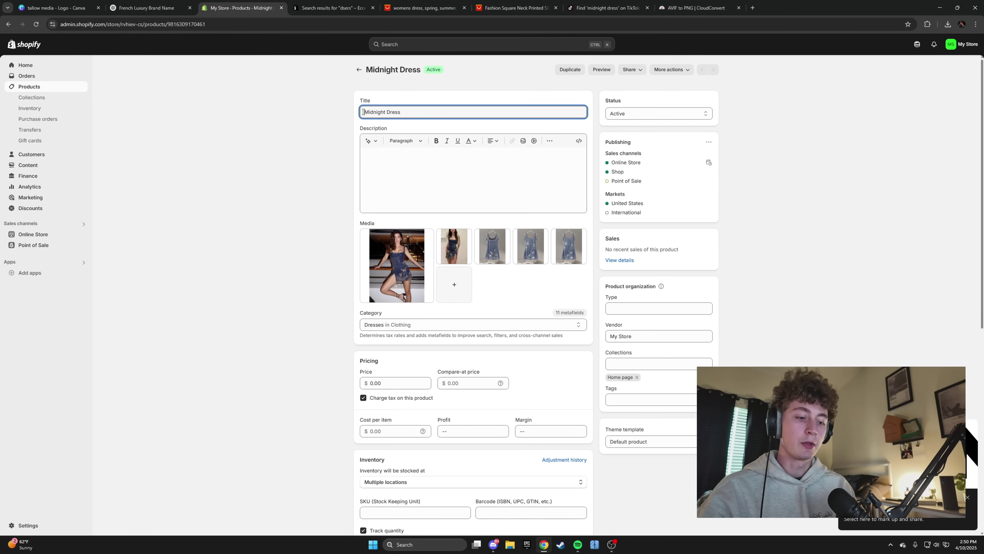
type("LL")
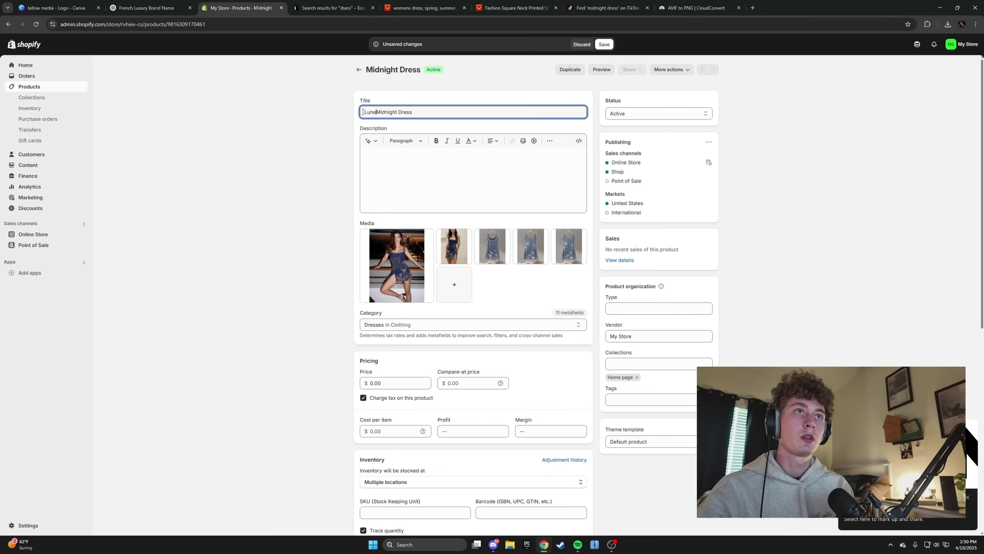
Step: Search Google for "tm logo", copy the ™ symbol, complete the product title as "Lunel™ Midnight Dress", and save the product
left_click(752, 8)
type("tm logo")
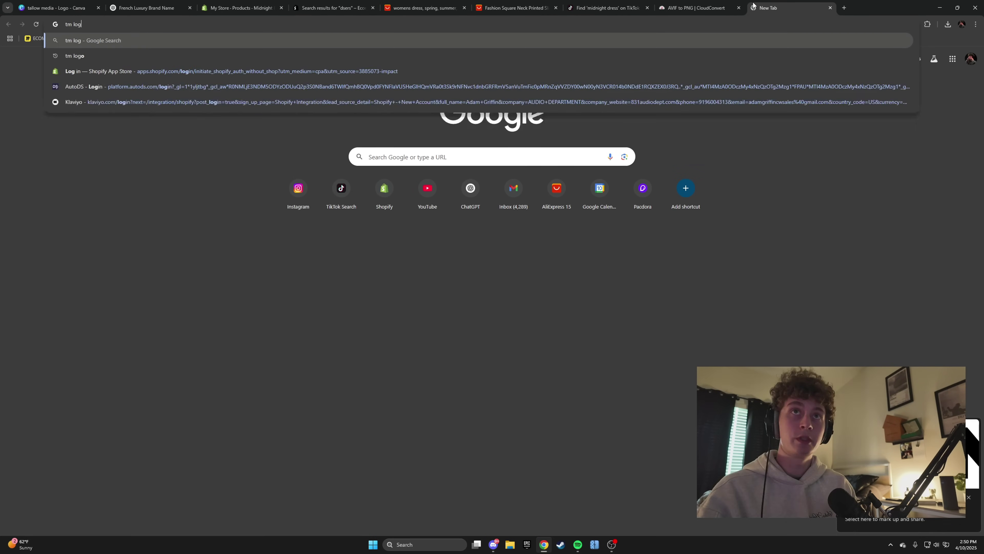
key("Return")
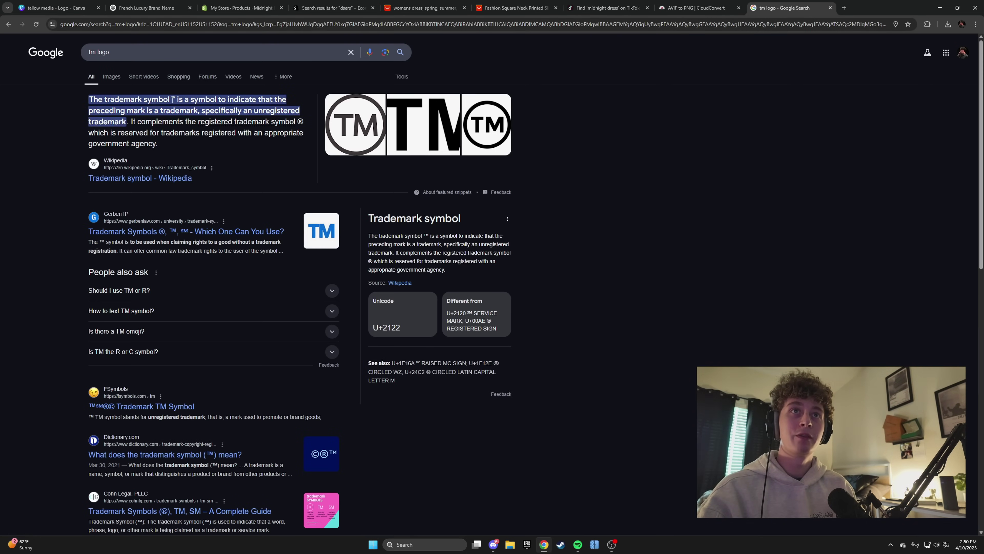
left_click(240, 8)
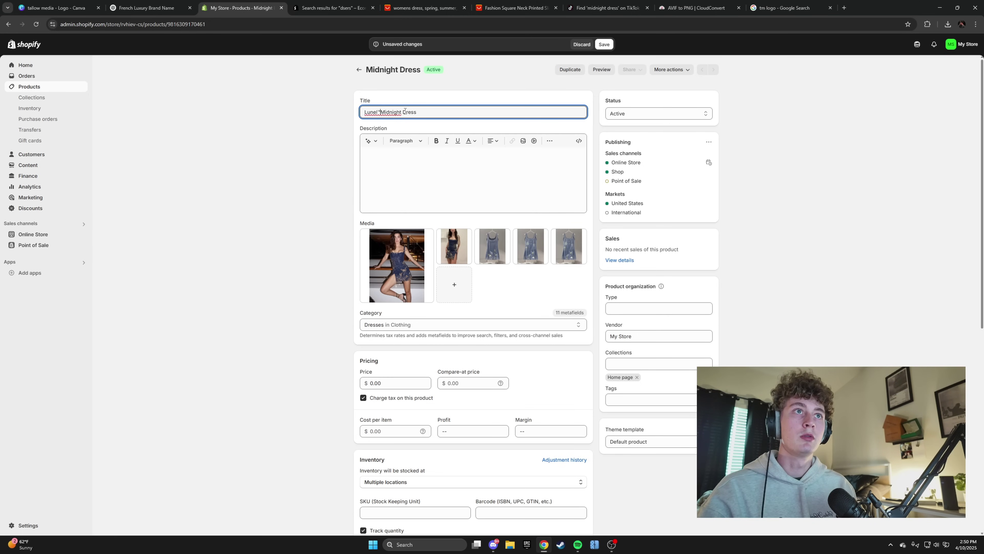
left_click(605, 44)
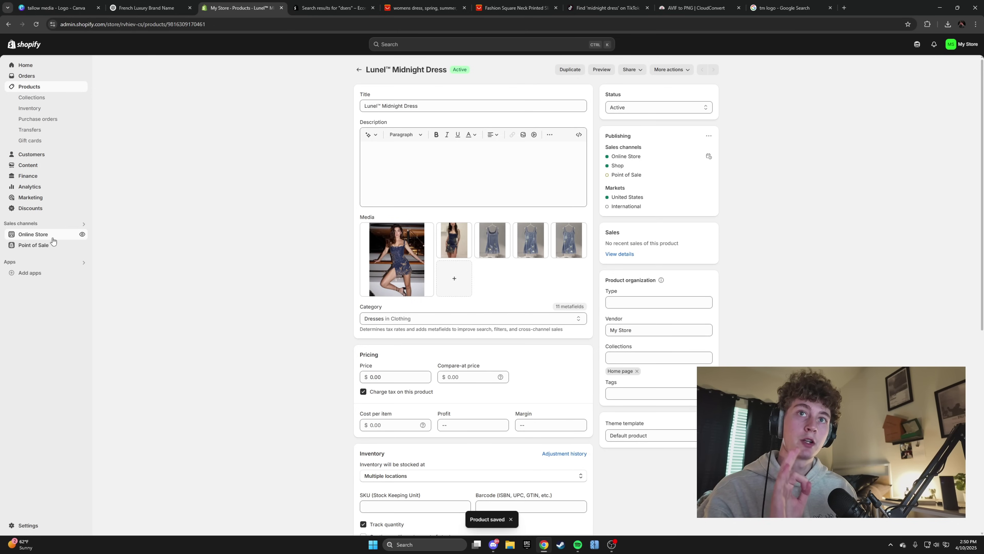
Step: Open best-theme in the Shopify theme editor and add a Featured product section to the home page template
left_click(73, 234)
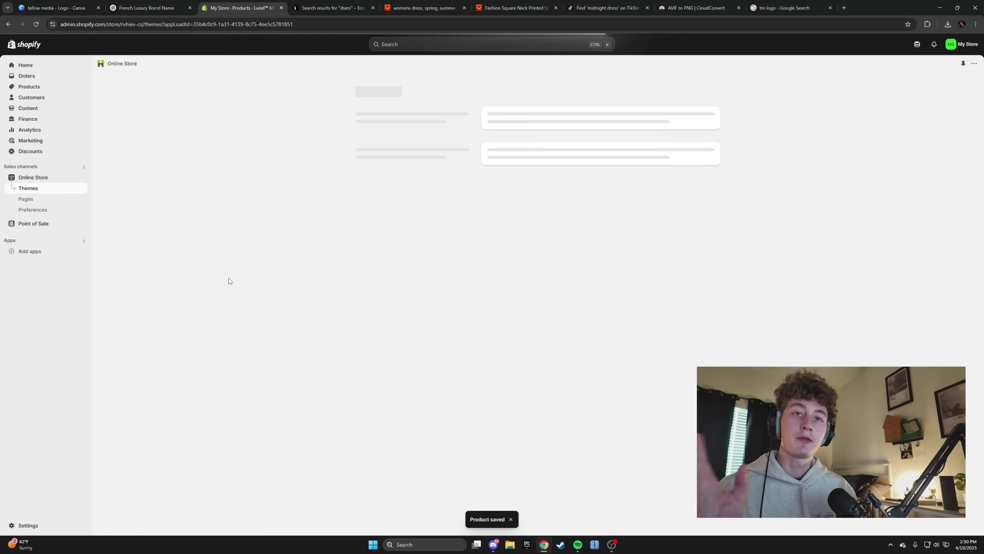
left_click(681, 337)
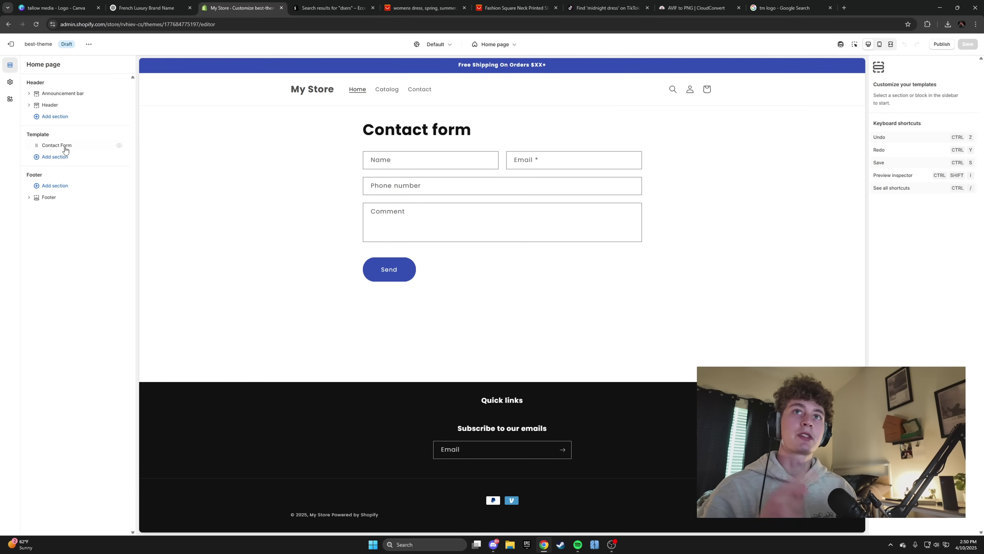
left_click(54, 158)
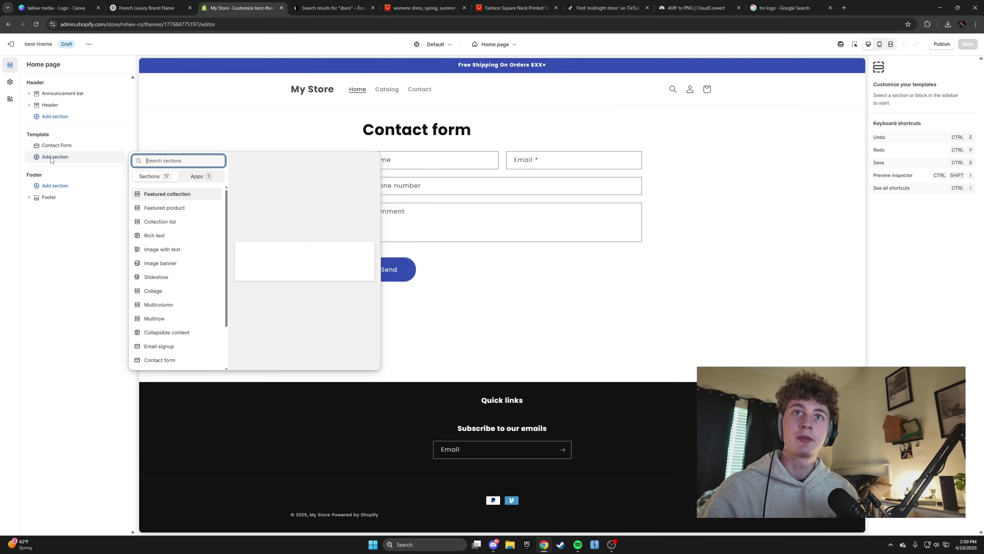
key("Escape")
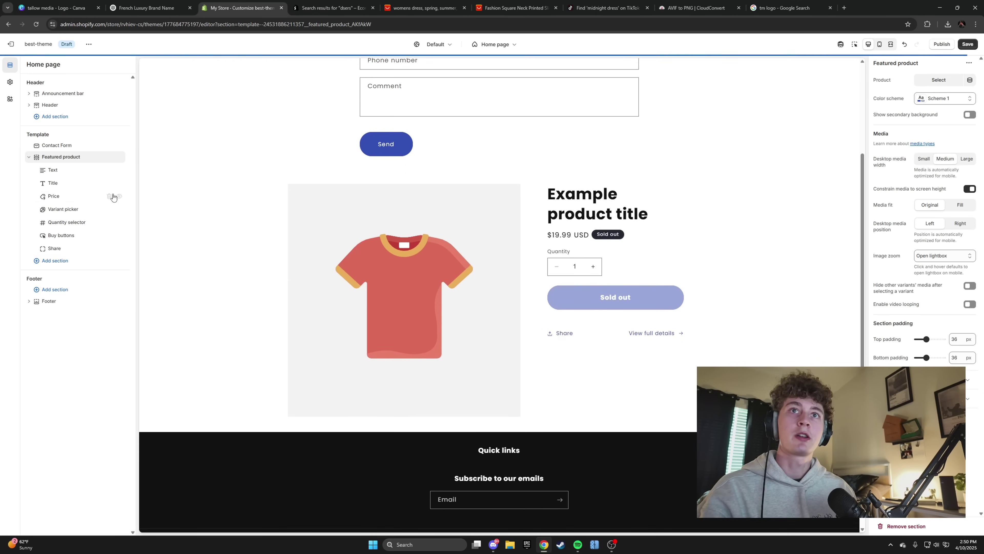
Step: Assign the Lunel™ Midnight Dress to the Featured product section and save the theme
left_click(934, 81)
left_click(922, 126)
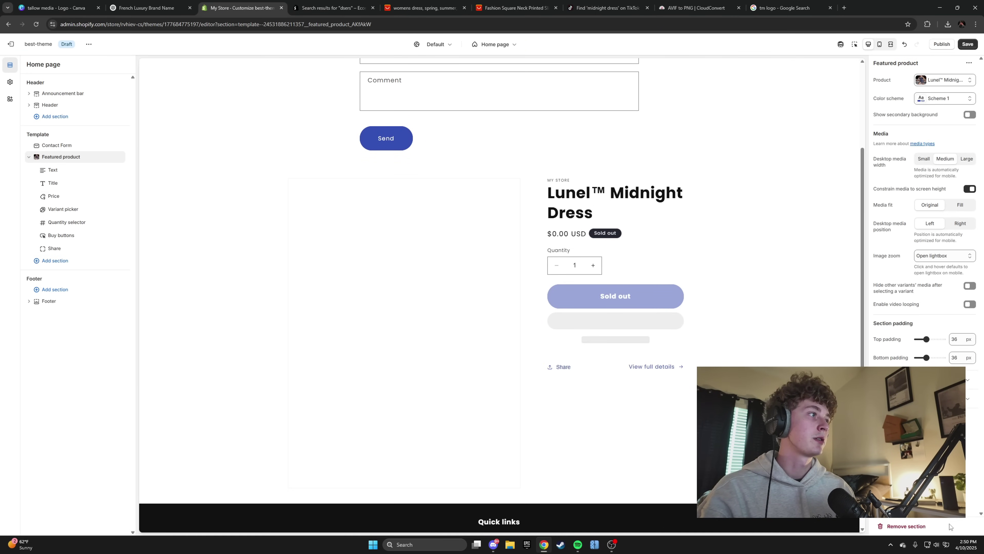
left_click(968, 44)
Step: Upload the lunel PNG as the theme logo, set the desktop logo width to 180 px, and save the changes
left_click(10, 82)
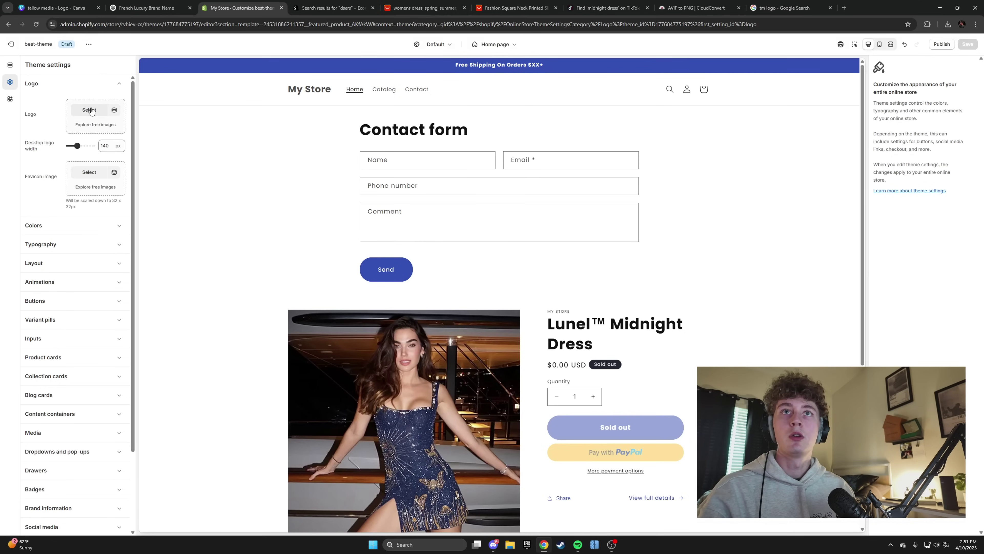
left_click(91, 111)
left_click(460, 162)
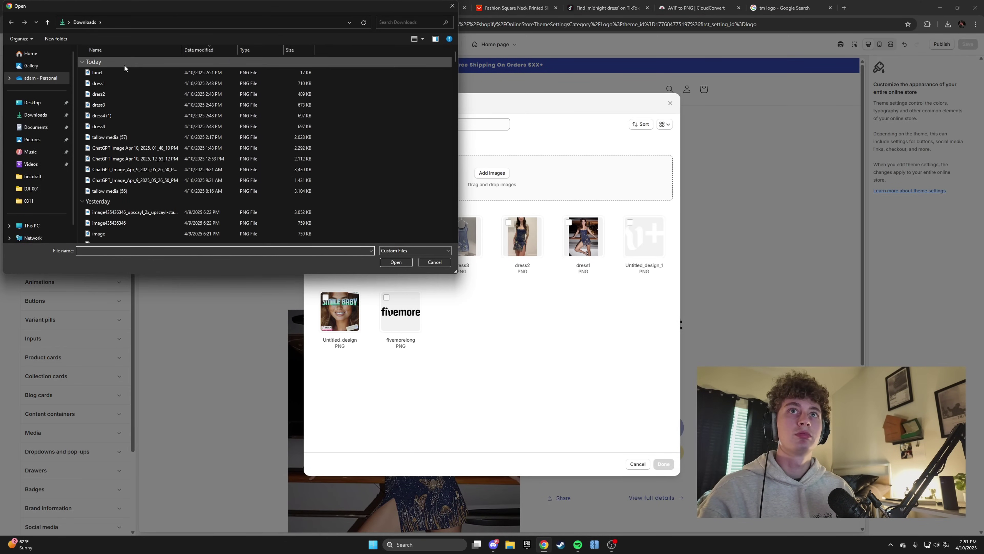
double_click(123, 71)
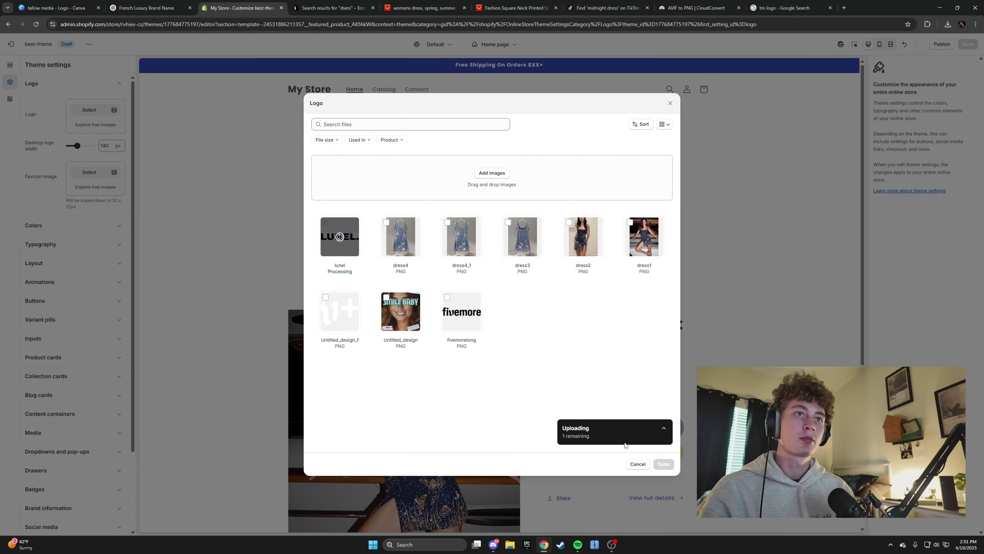
left_click(662, 463)
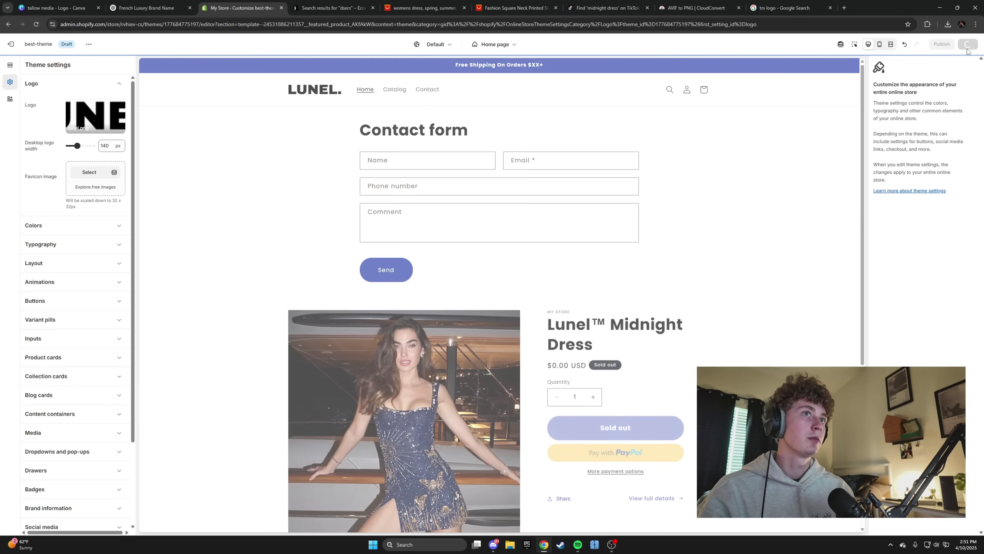
left_click_drag(77, 146, 81, 146)
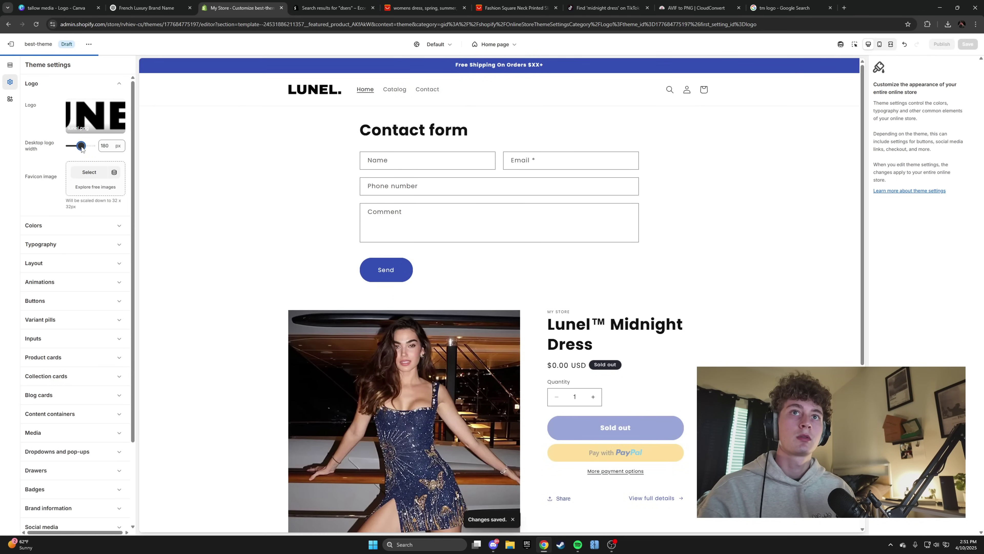
left_click(967, 44)
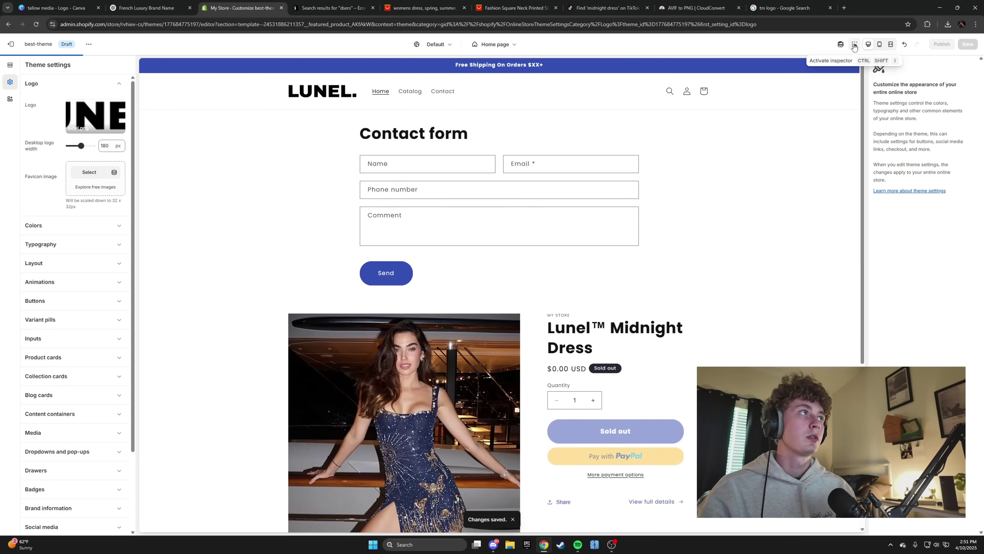
Step: Remove the Contact Form section from the home page, preview the dress's full product page, and save the theme
left_click(728, 228)
left_click(523, 311)
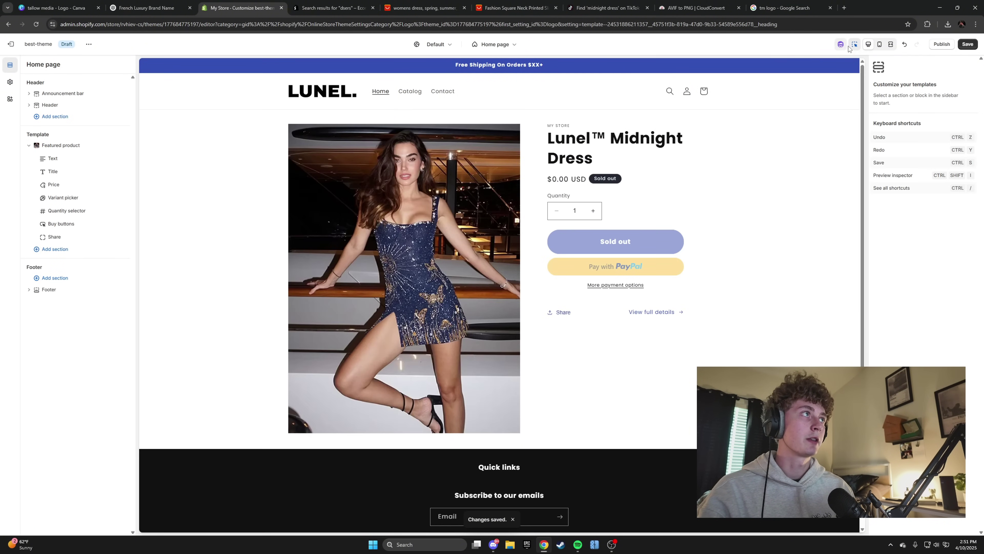
left_click(652, 312)
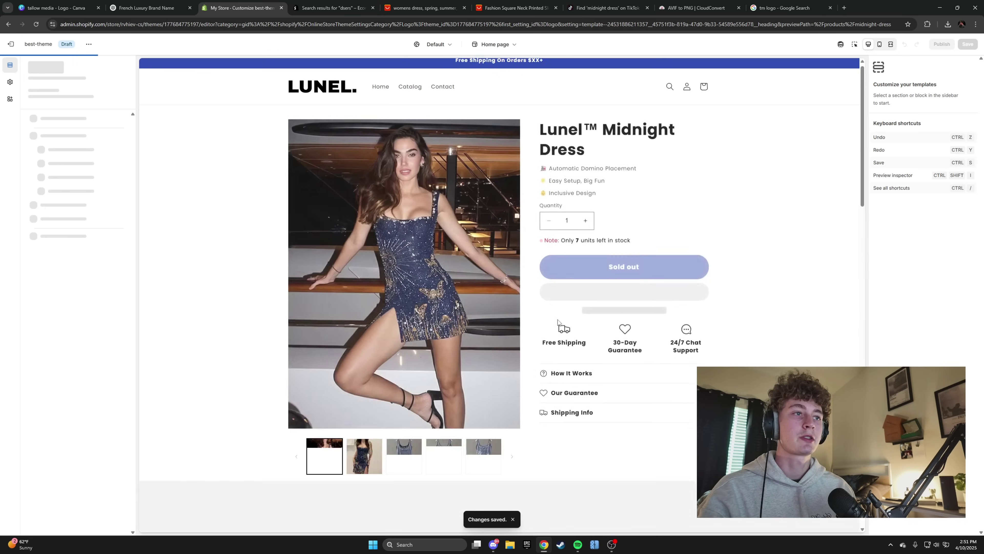
scroll(619, 314, "down", 10)
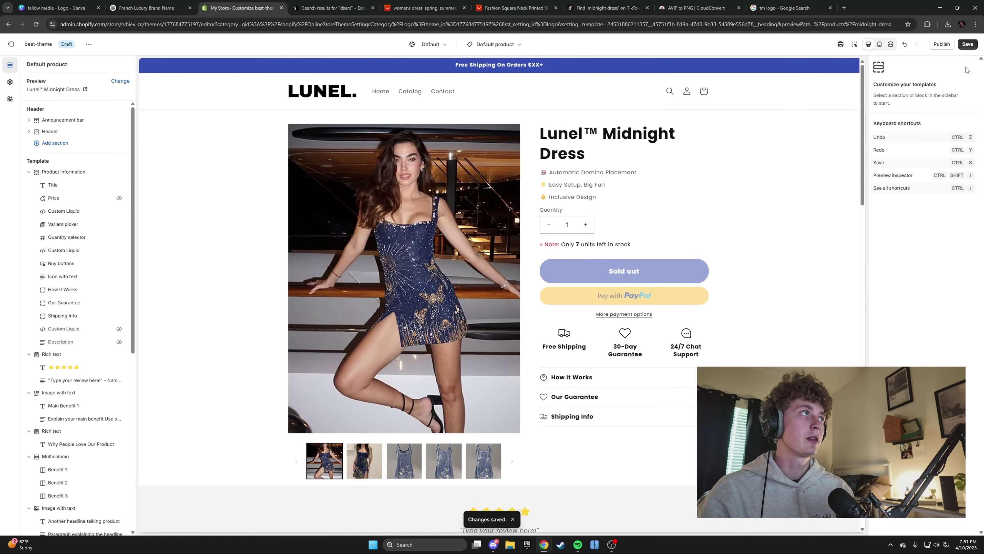
key("ctrl+s")
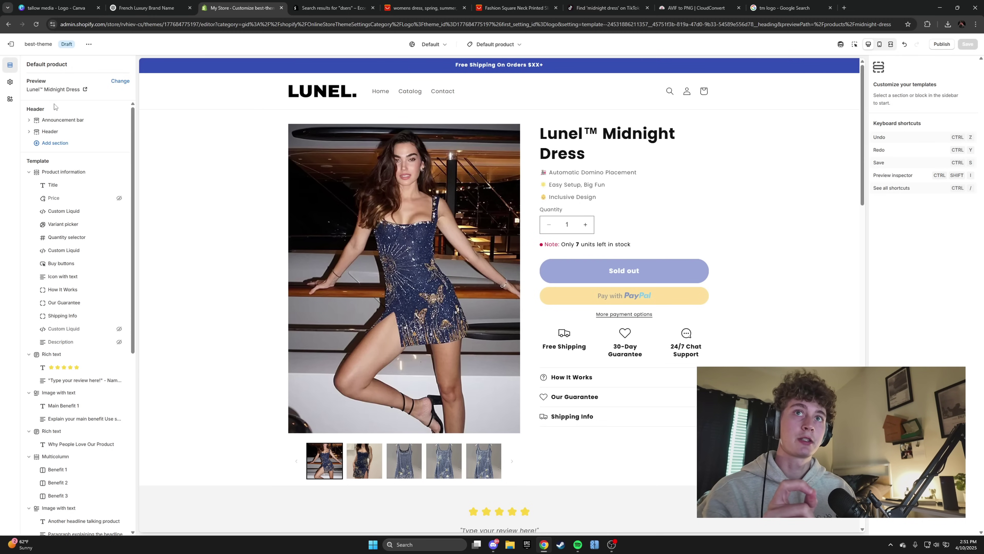
Step: Set the background color of color Scheme 5 to #000000 in the theme settings
left_click(10, 82)
left_click(70, 228)
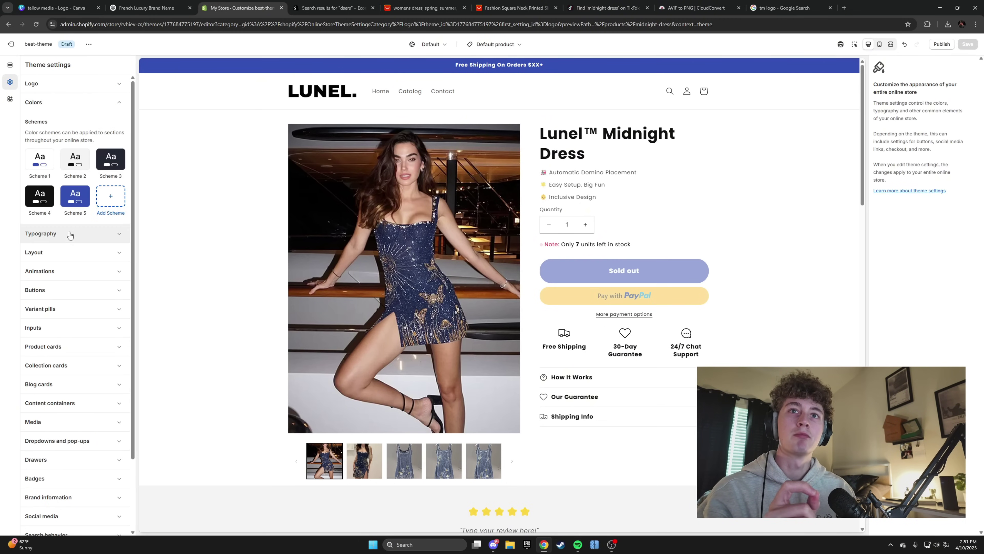
scroll(70, 235, "down", 2)
left_click(75, 118)
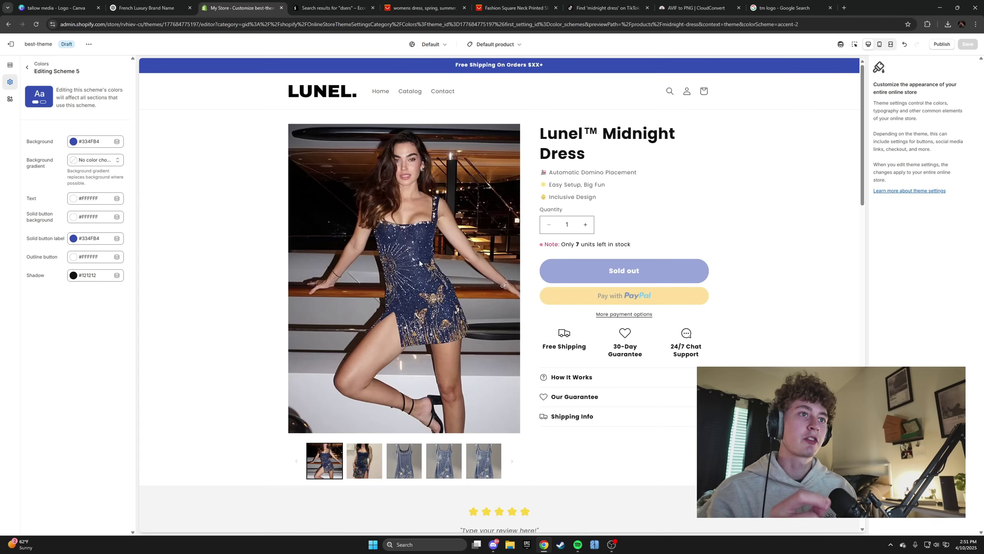
left_click(80, 143)
left_click_drag(114, 173, 120, 215)
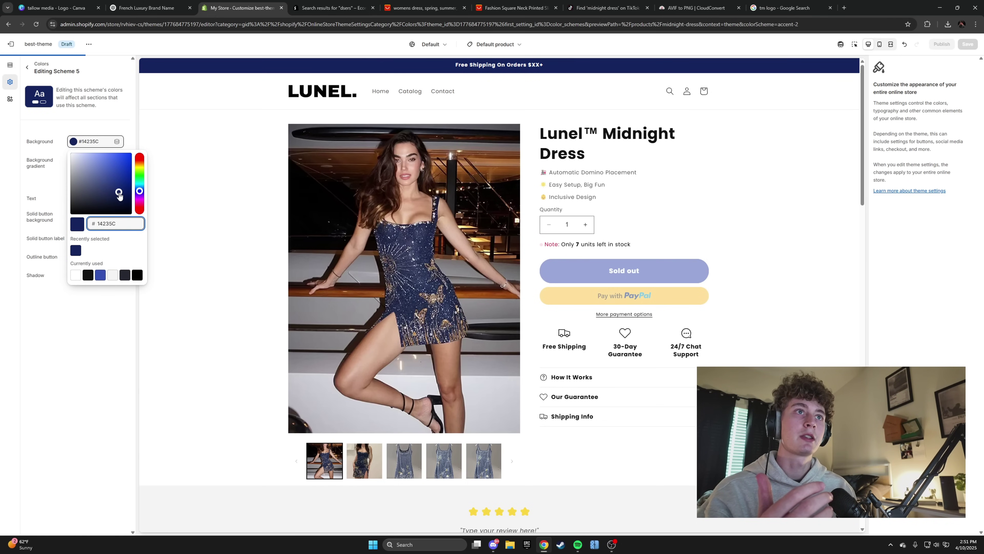
left_click(172, 255)
Step: Set Scheme 5's solid button label color to #000000 and return to the list of color schemes
left_click(80, 239)
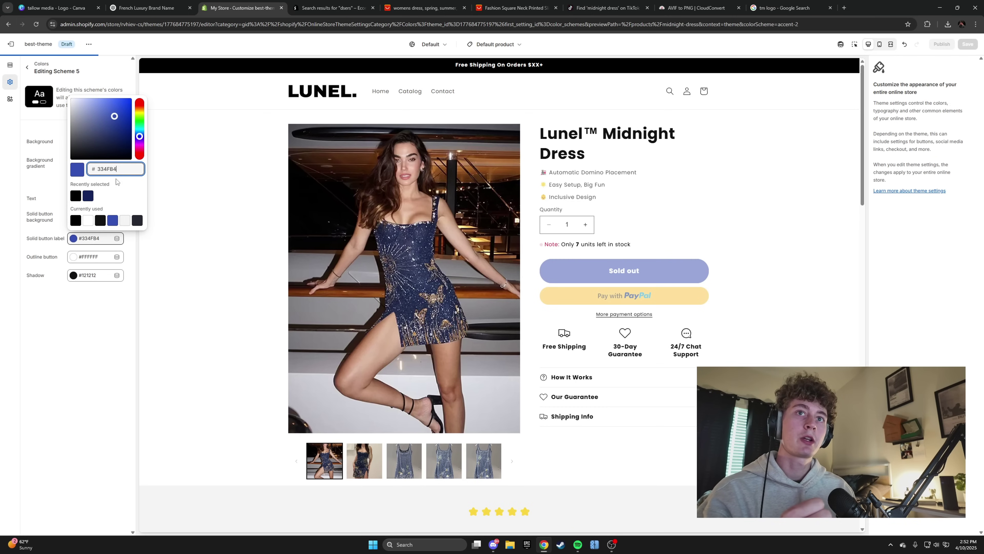
left_click(79, 200)
left_click(47, 127)
left_click(28, 67)
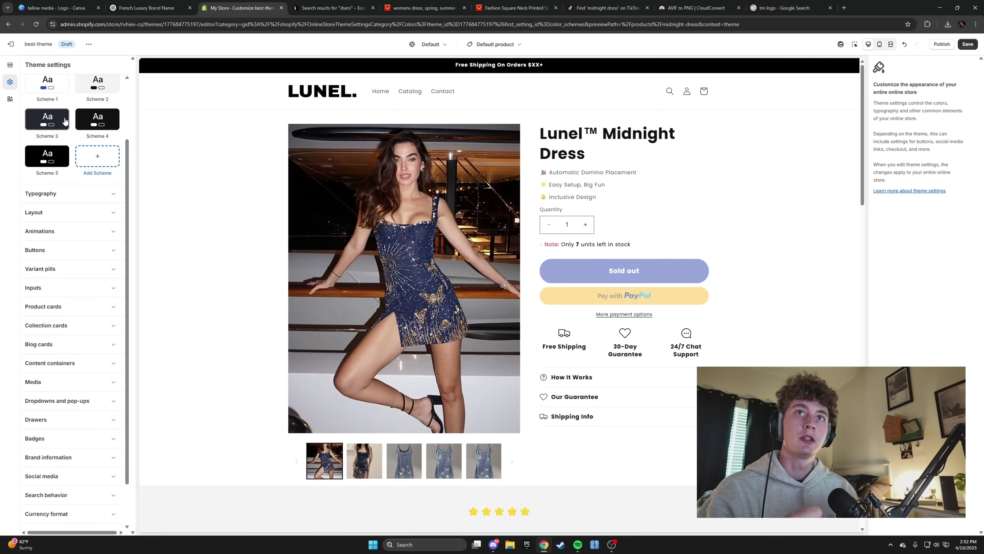
Step: Set Scheme 1's solid button background and outline button colors to #000000
left_click(59, 93)
left_click(73, 217)
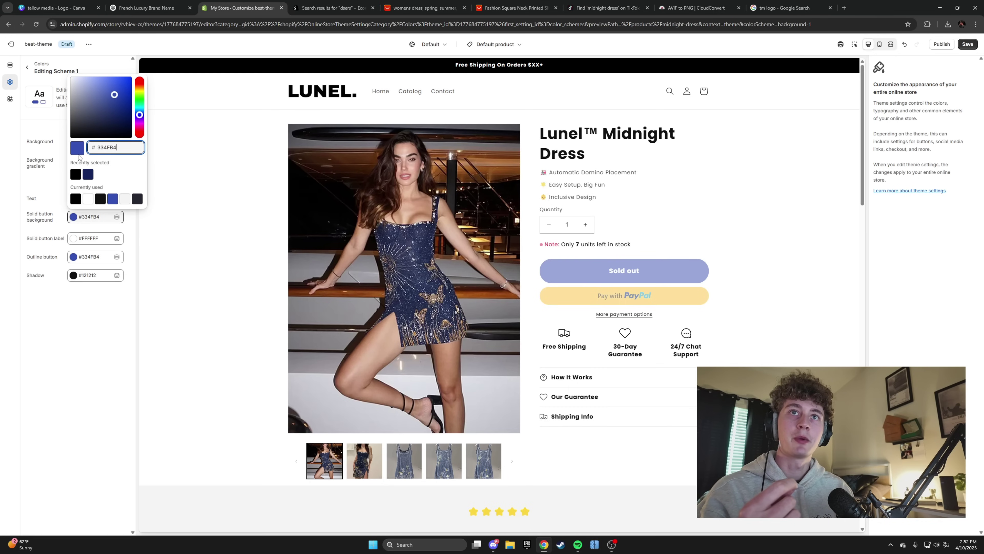
left_click(76, 174)
left_click(73, 238)
left_click(73, 257)
left_click(76, 214)
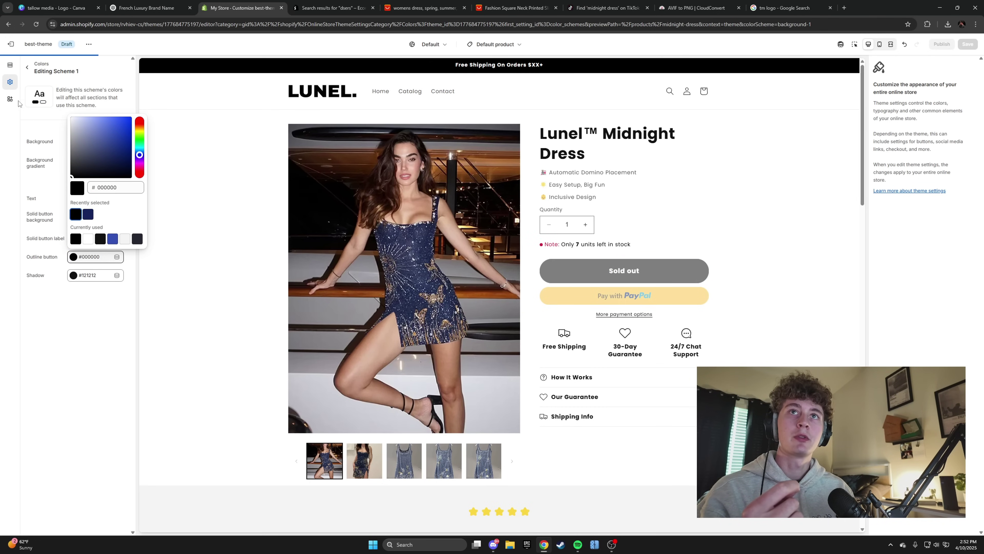
left_click(27, 69)
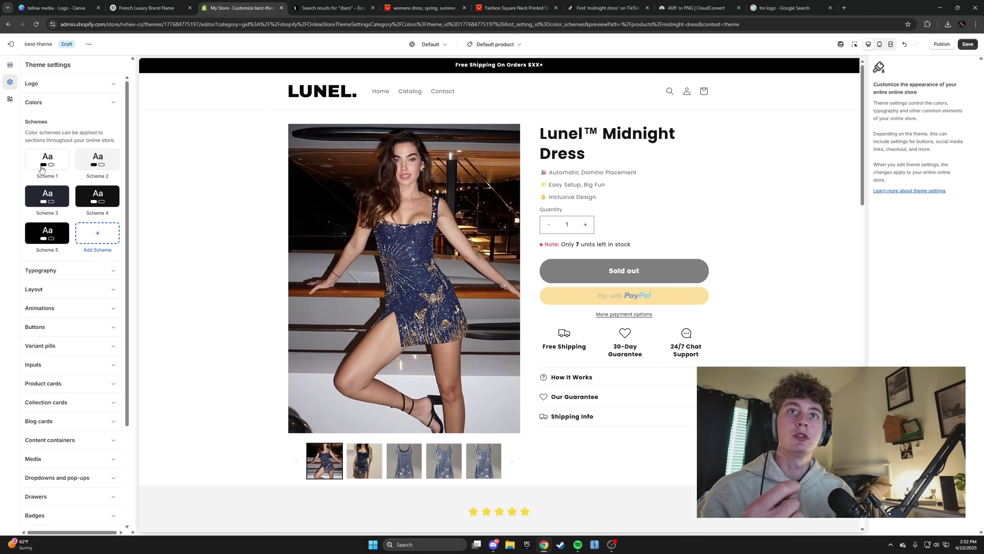
Step: Check the colors of Schemes 3, 4 and 5, and save the theme
left_click(62, 194)
left_click(27, 67)
left_click(97, 196)
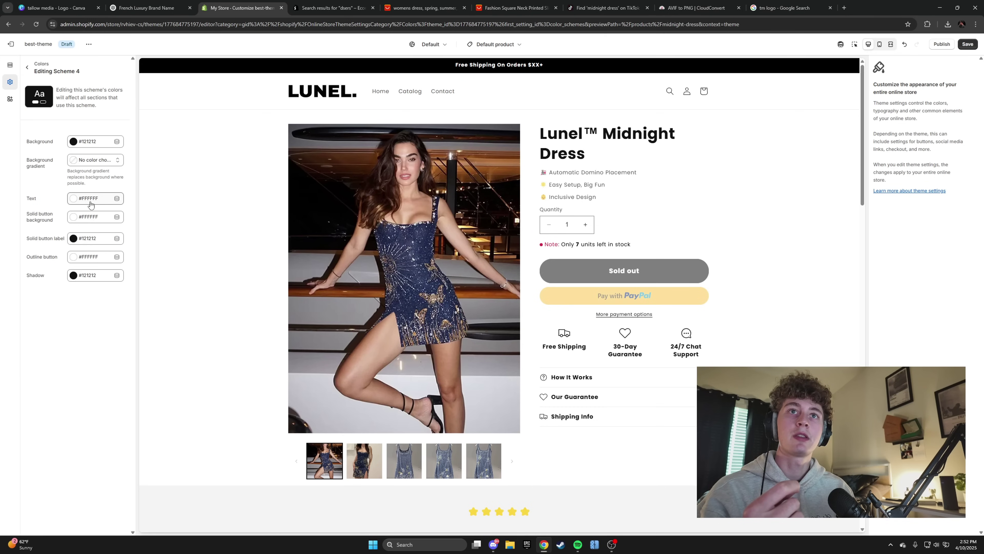
left_click(26, 67)
left_click(47, 234)
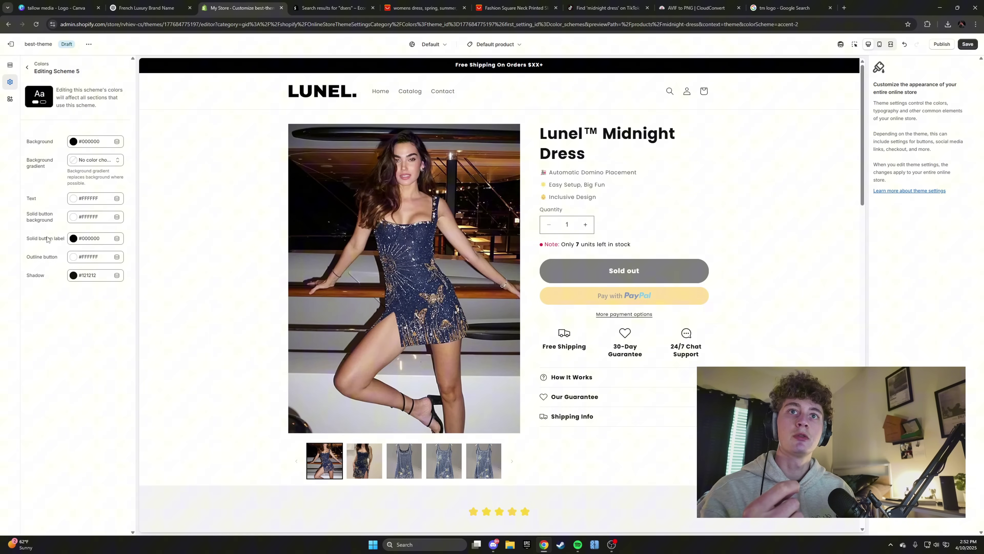
left_click(28, 69)
left_click(966, 45)
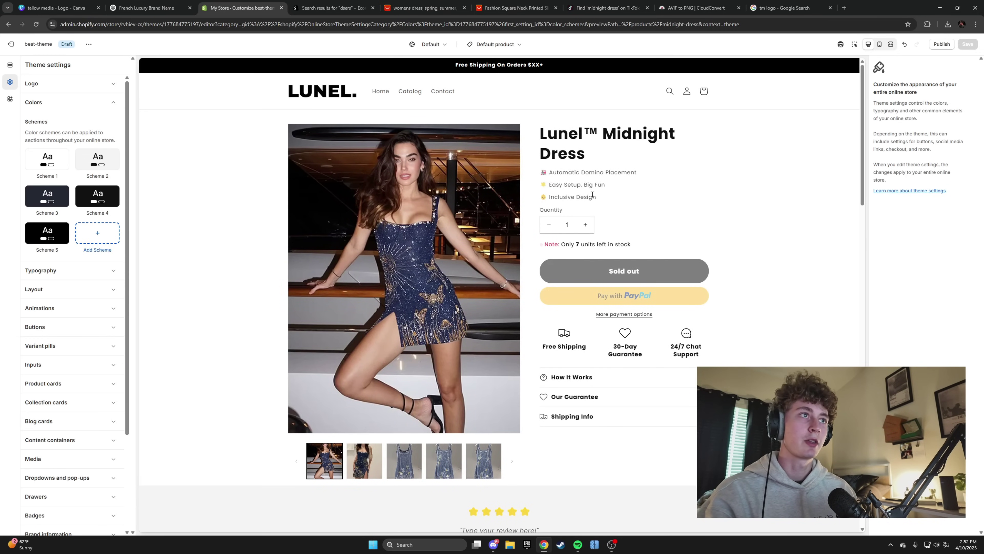
Step: Turn on the preview inspector and change the first selling point in the product's upper Custom Liquid block to "Party in Style!"
scroll(568, 409, "down", 15)
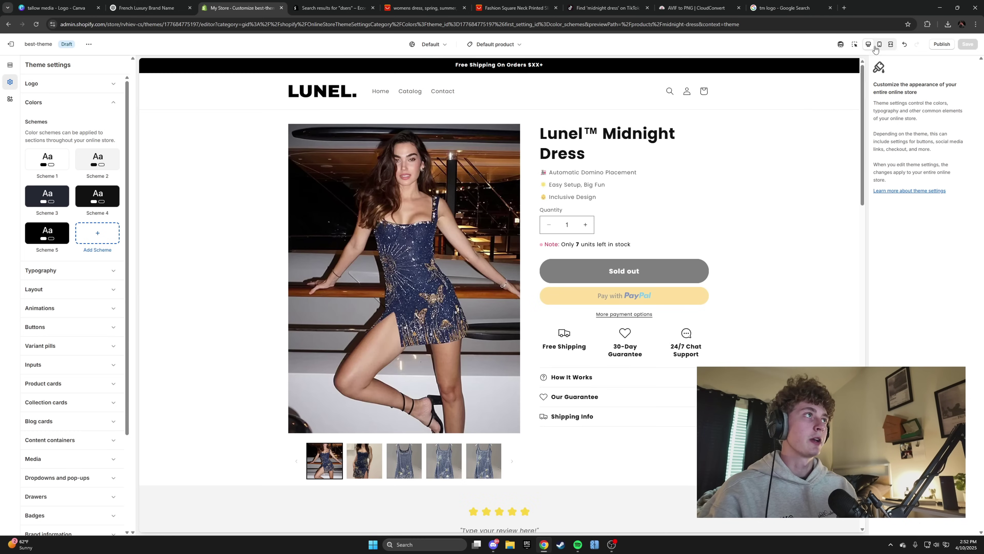
left_click(10, 65)
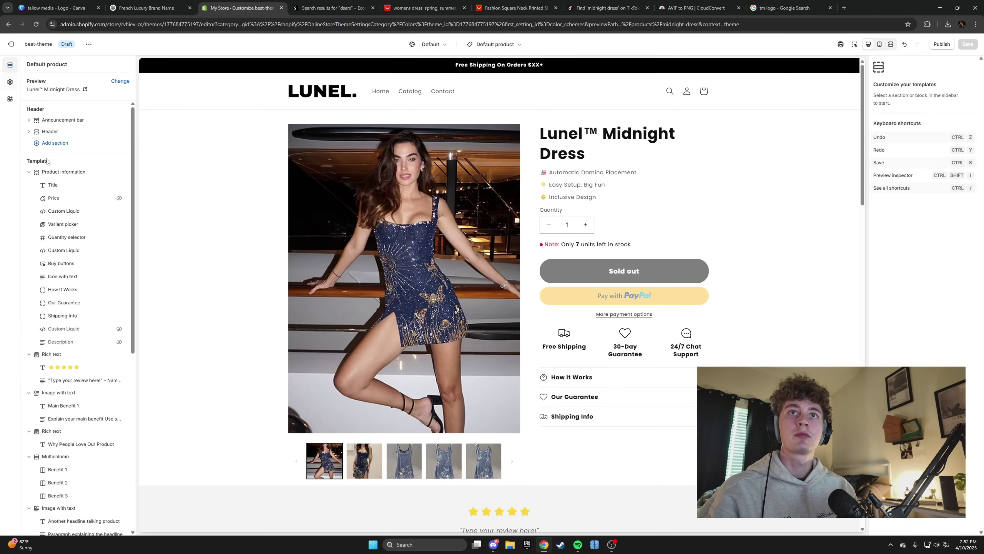
left_click(854, 44)
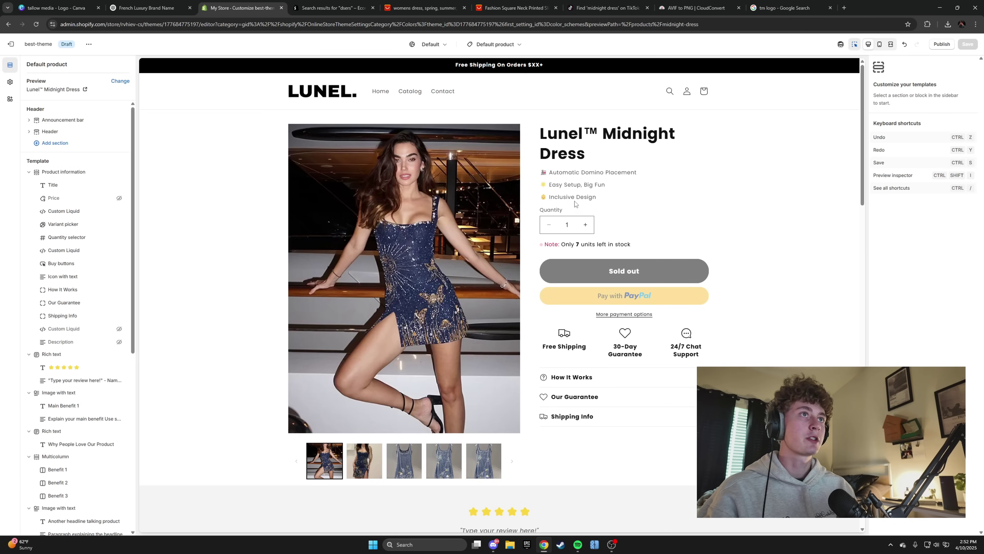
left_click(65, 211)
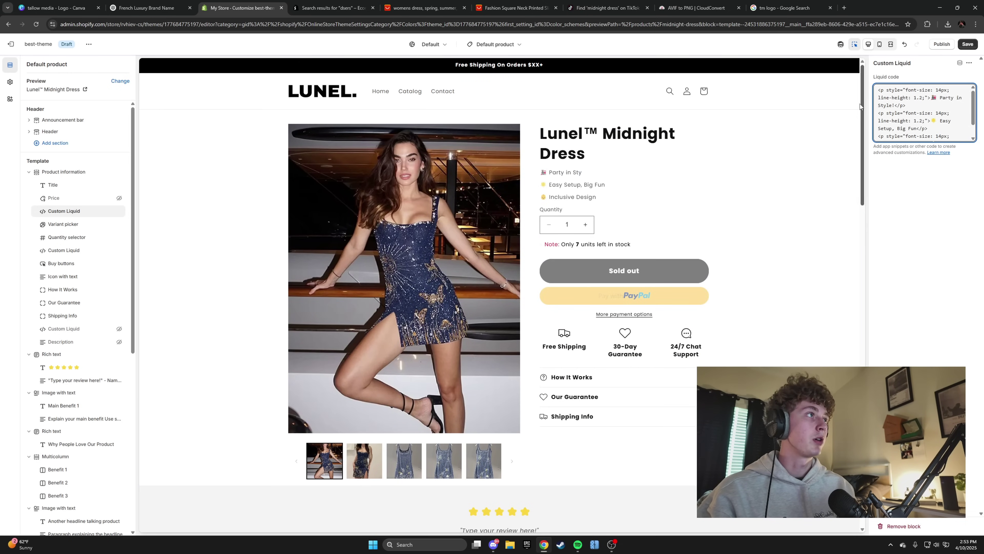
Step: Replace the second selling point in the Custom Liquid code with "One Size Fits All!"
left_click_drag(941, 121, 890, 127)
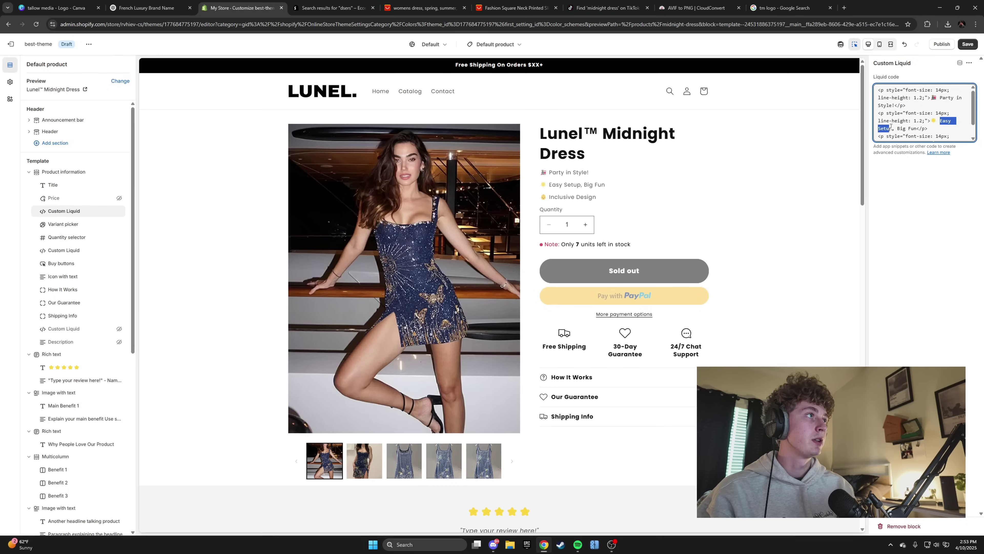
type("F")
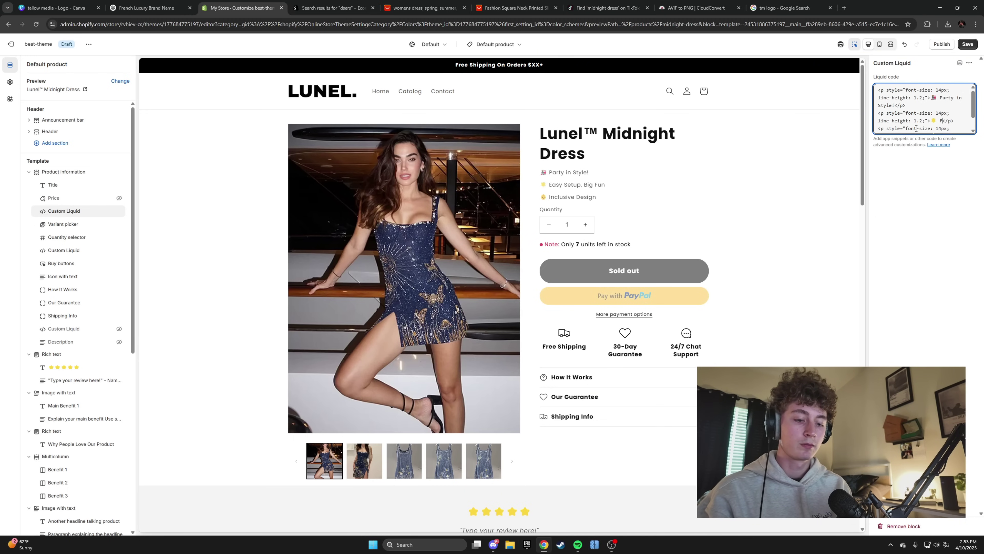
type("its")
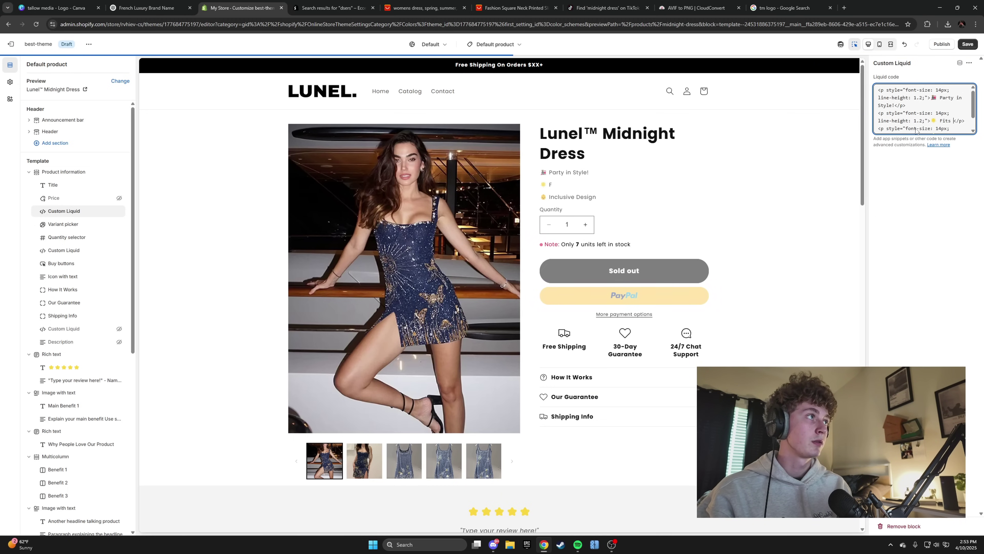
key("BackSpace")
key("BackSpace")
key("BackSpace")
key("BackSpace")
key("BackSpace")
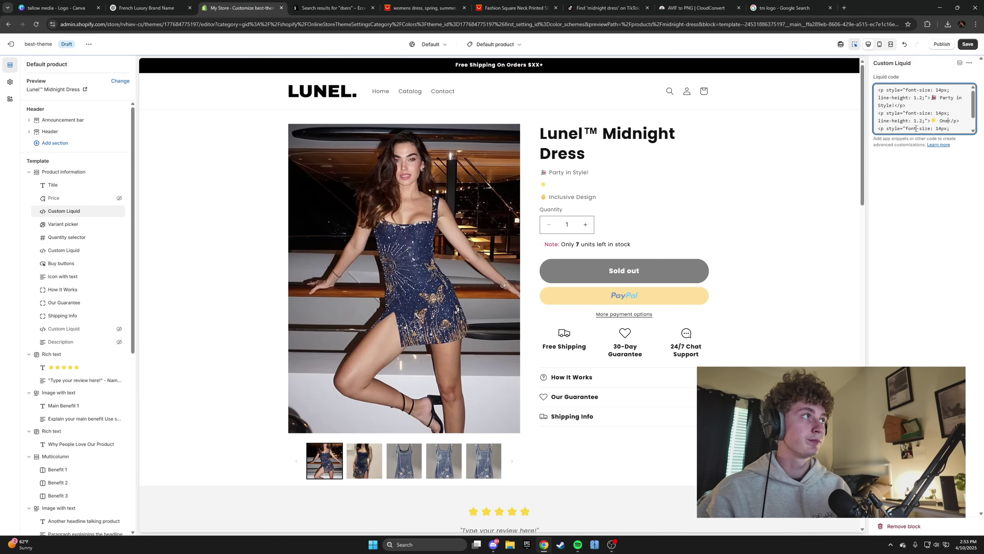
type("One Size Fits All!")
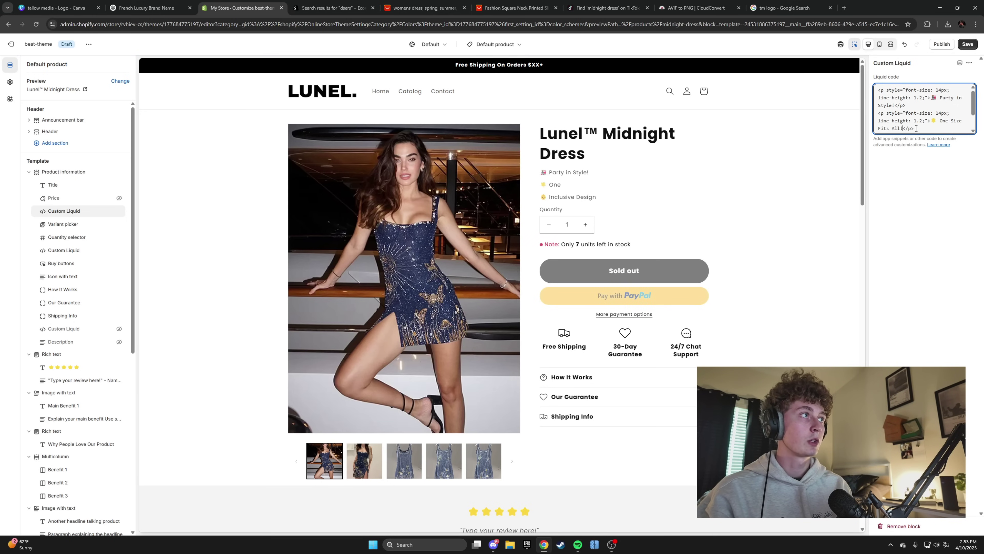
Step: Select the third selling point's text, "Inclusive Design", and read the dress's description on its AliExpress product page
scroll(916, 128, "down", 1)
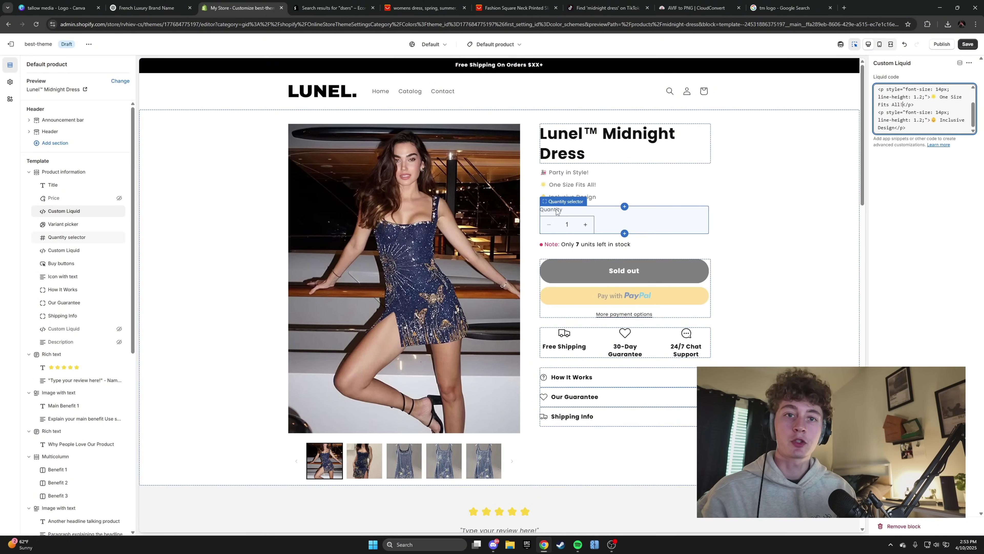
left_click_drag(940, 120, 894, 128)
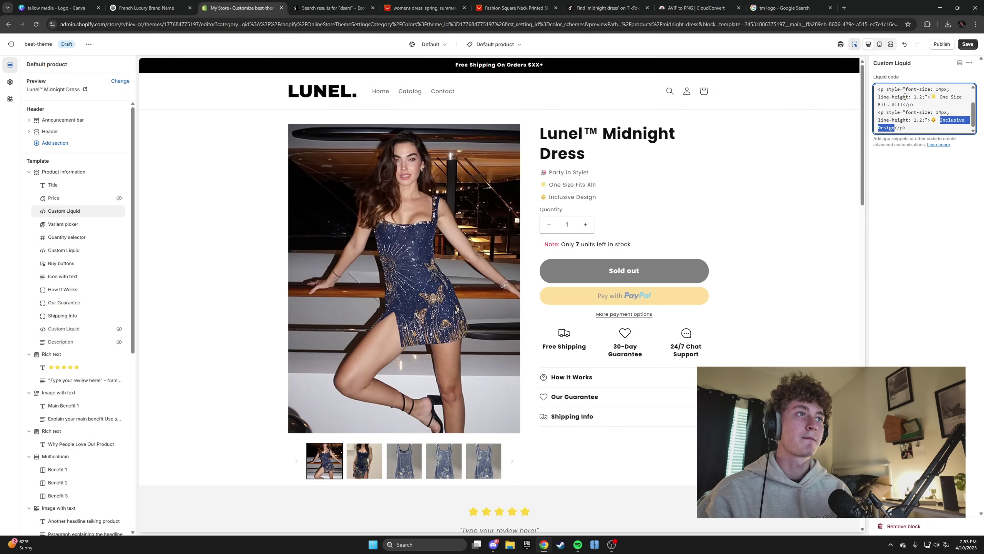
left_click(424, 8)
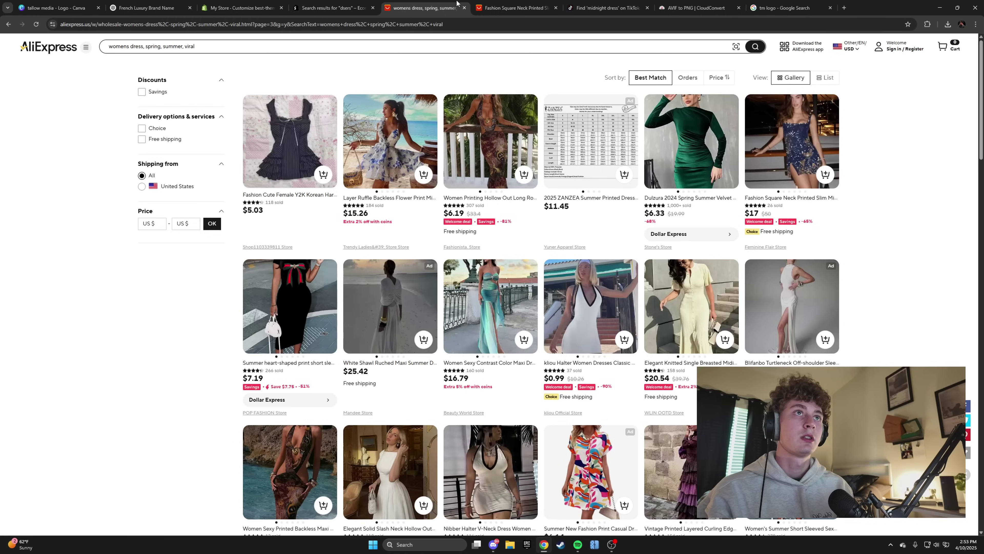
left_click(515, 7)
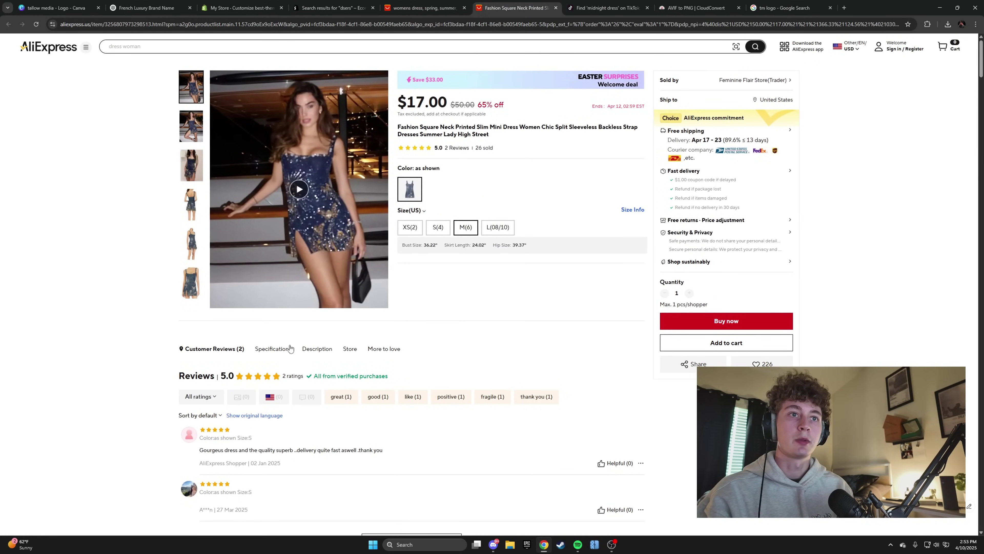
left_click(317, 336)
scroll(244, 214, "up", 2)
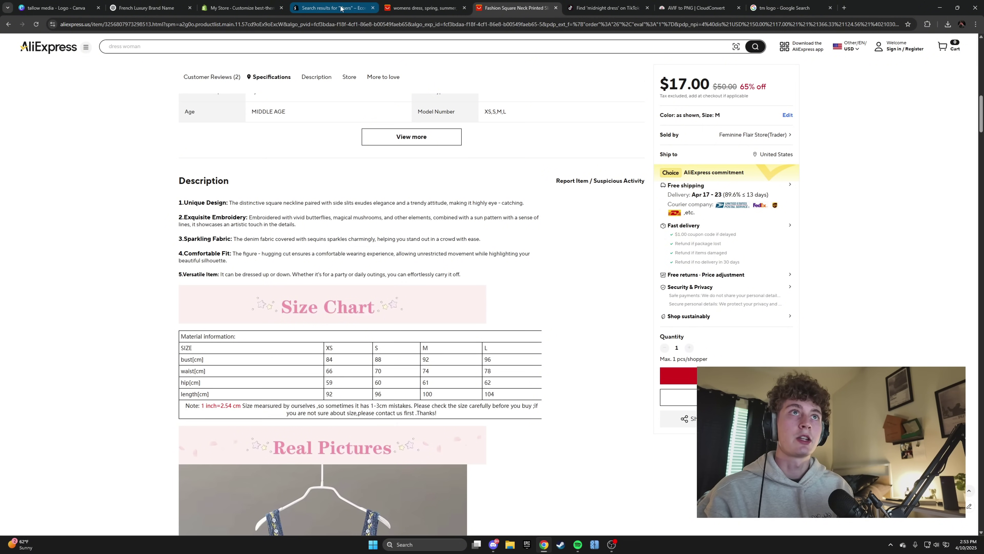
Step: Back in the Shopify theme editor, replace the third selling point with "Eye-Catching" and save the theme
left_click(256, 5)
type("Eye ")
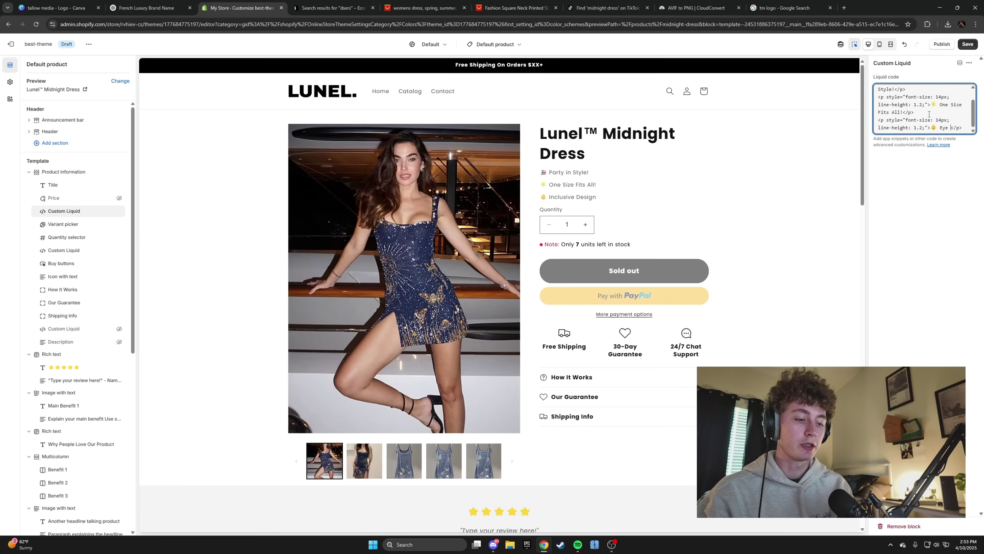
type("-Catching")
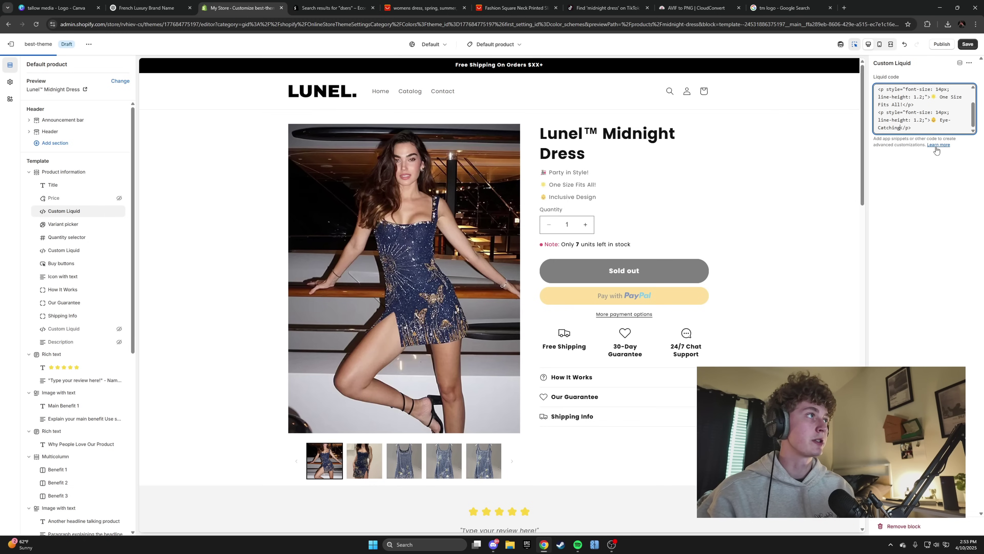
left_click(966, 46)
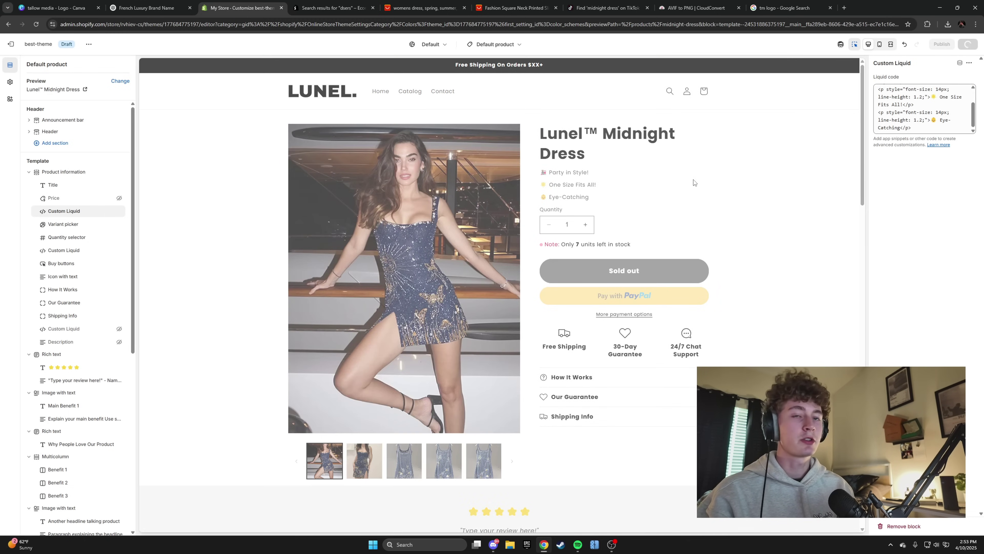
Step: Open emojipedia.com in a new browser tab and place that tab beside the Shopify editor tab
left_click(844, 7)
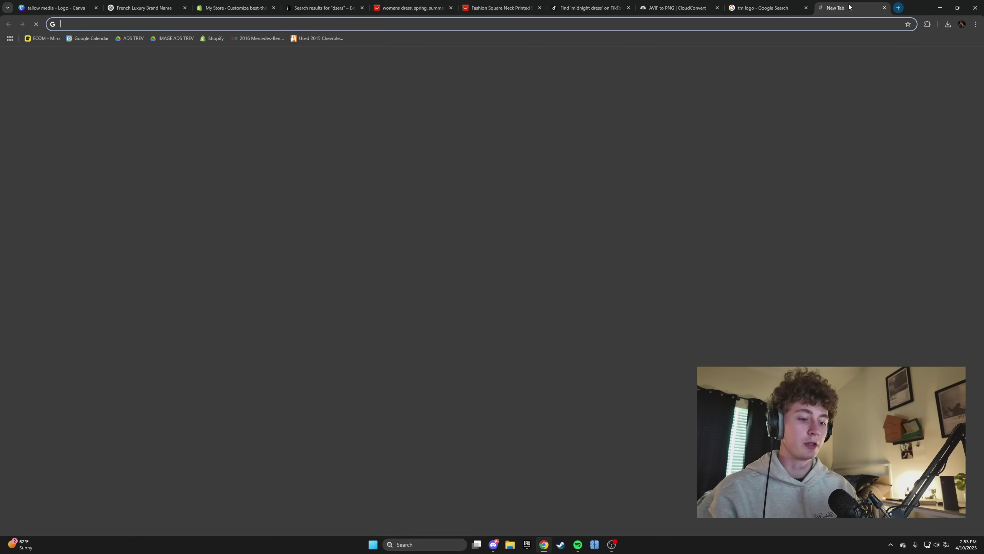
type("emojipedia.com")
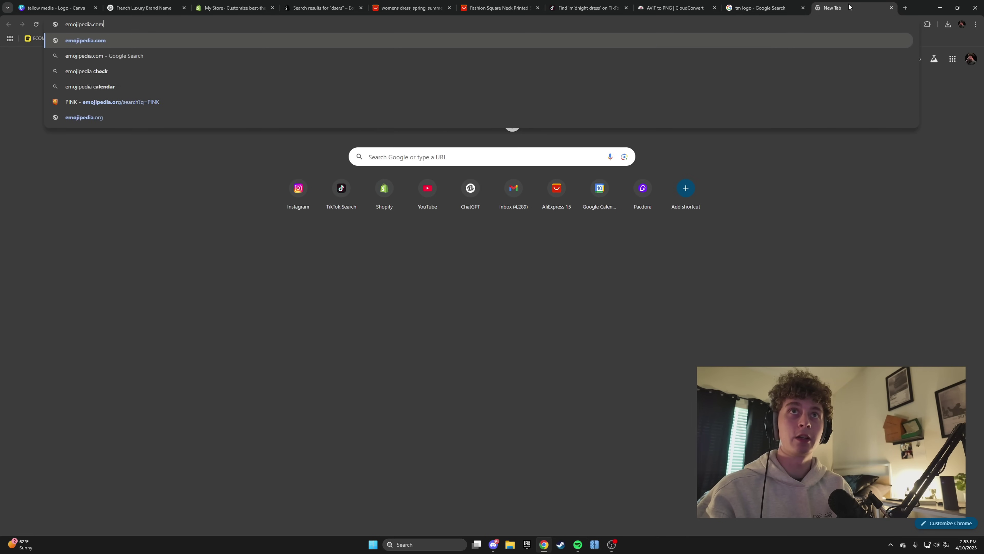
key("Return")
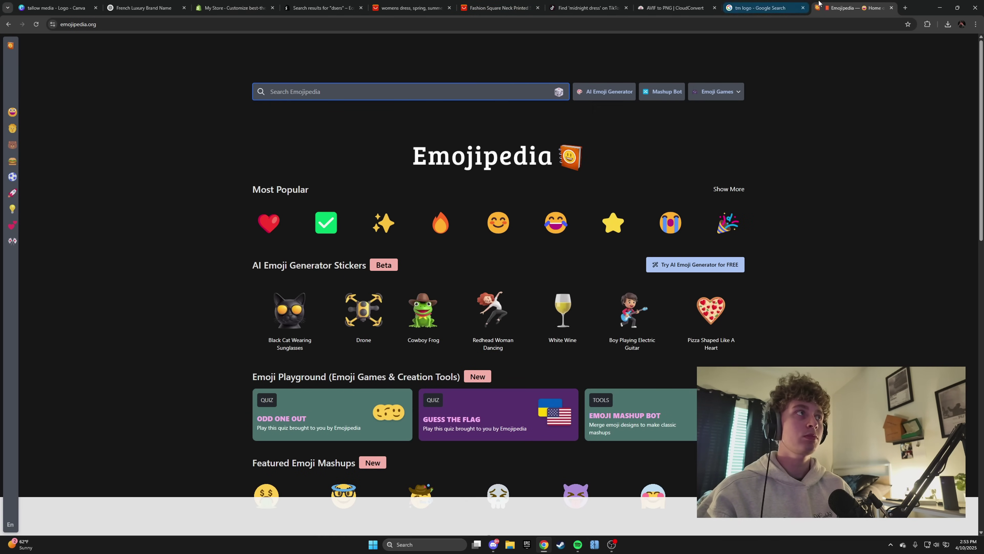
left_click_drag(819, 3, 291, 7)
left_click(232, 8)
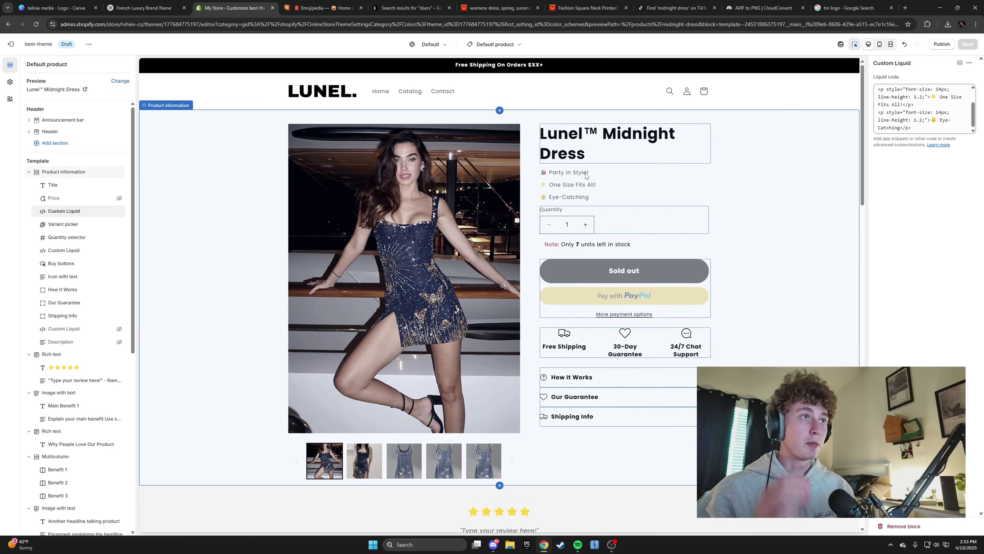
key("ctrl+9")
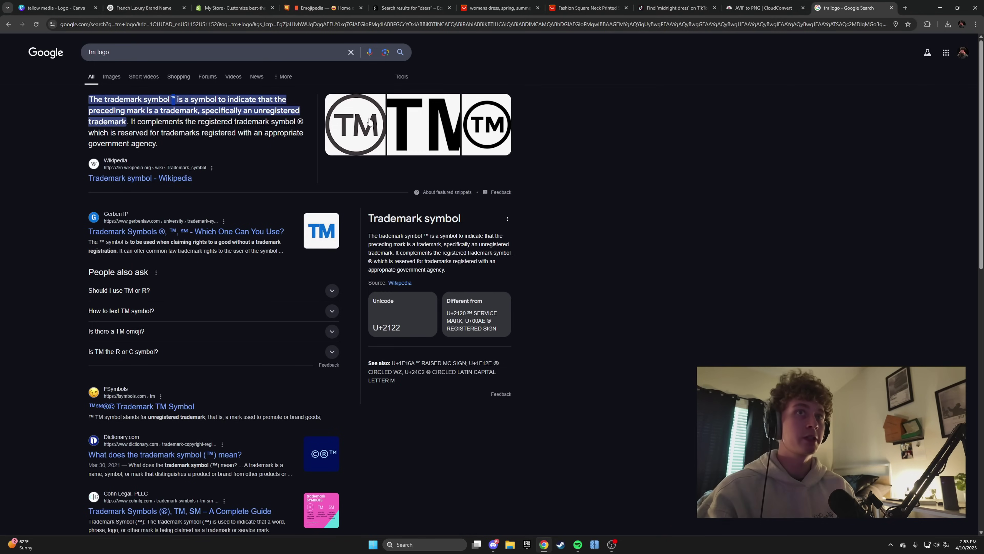
left_click(762, 8)
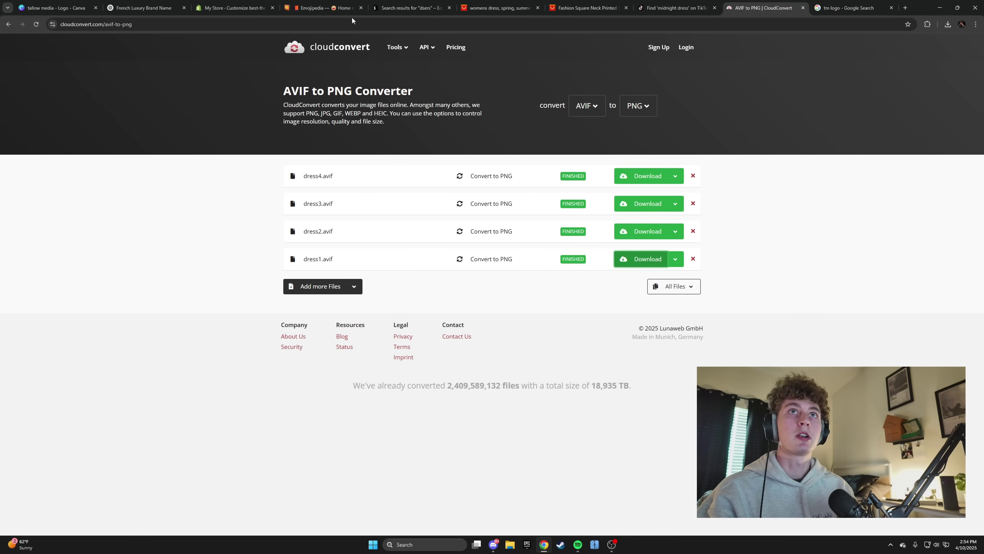
left_click(154, 3)
left_click(326, 8)
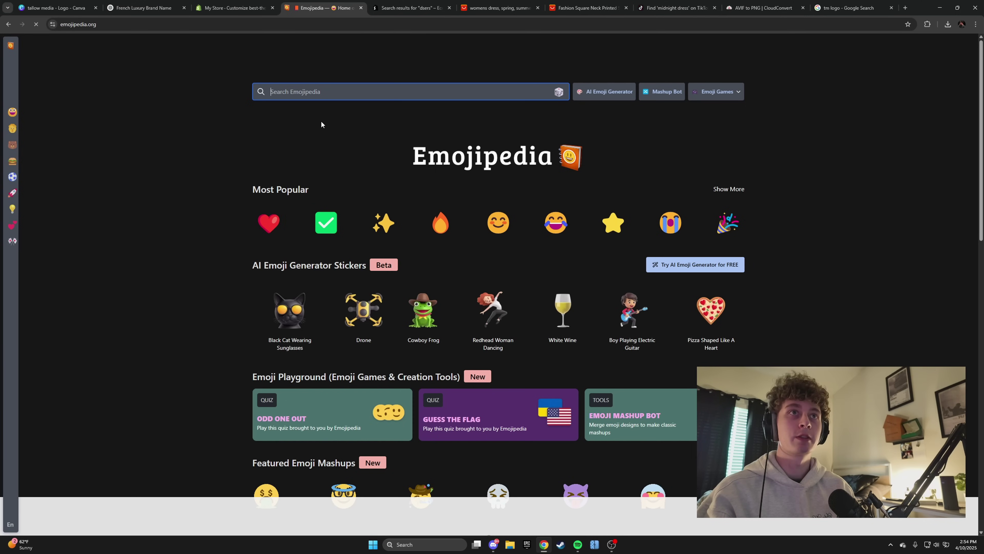
Step: Search Emojipedia for "party" and copy the People with Bunny Ears emoji
type("party")
key("Return")
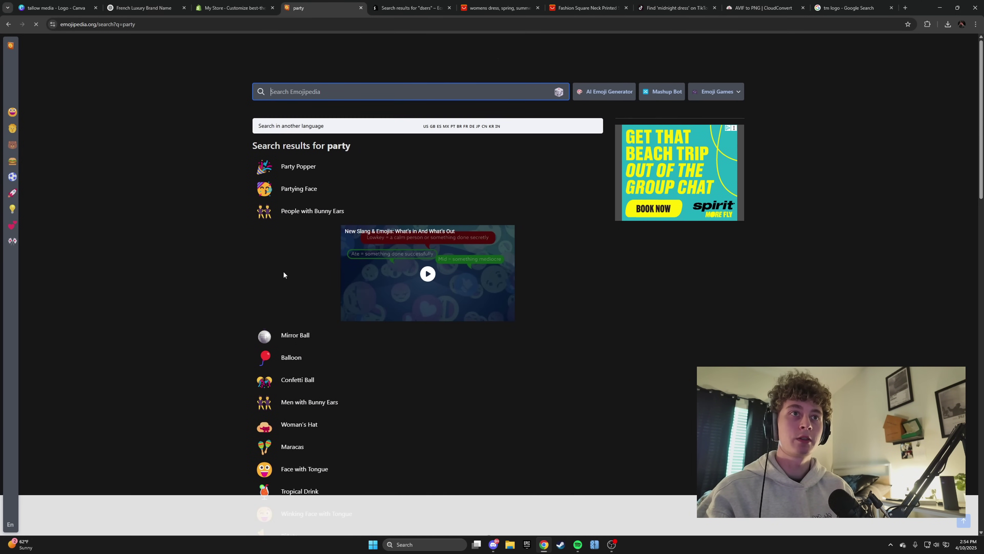
left_click(310, 236)
left_click(307, 229)
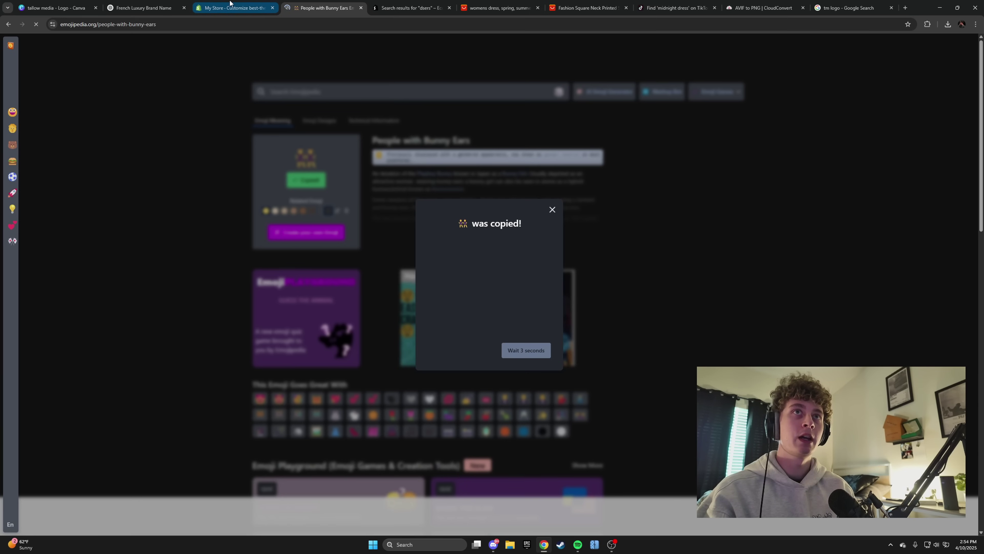
Step: In the Shopify theme editor, replace the emoji before "One Size Fits All!" in the Custom Liquid code with the bunny-ears emoji
left_click(233, 8)
left_click(926, 98)
left_click(935, 99)
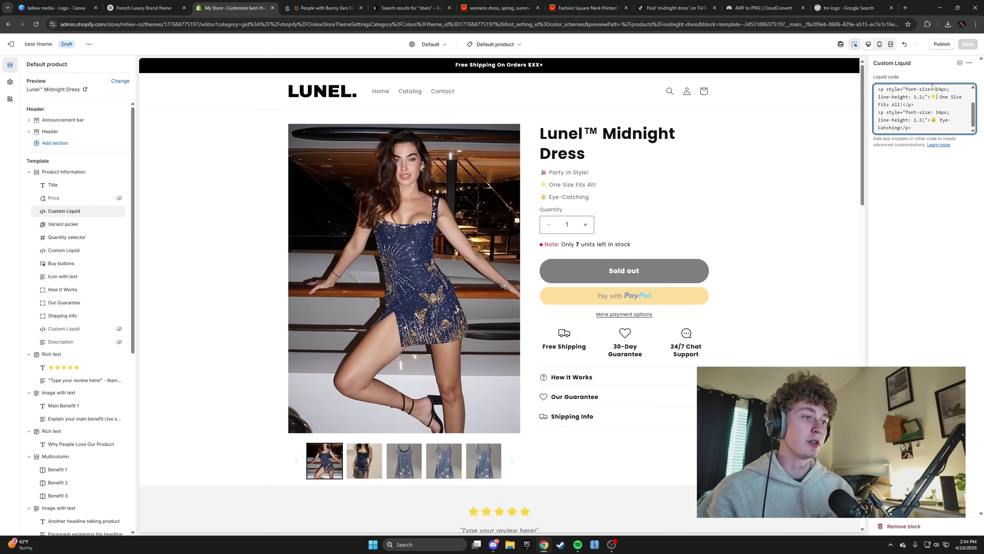
left_click(848, 8)
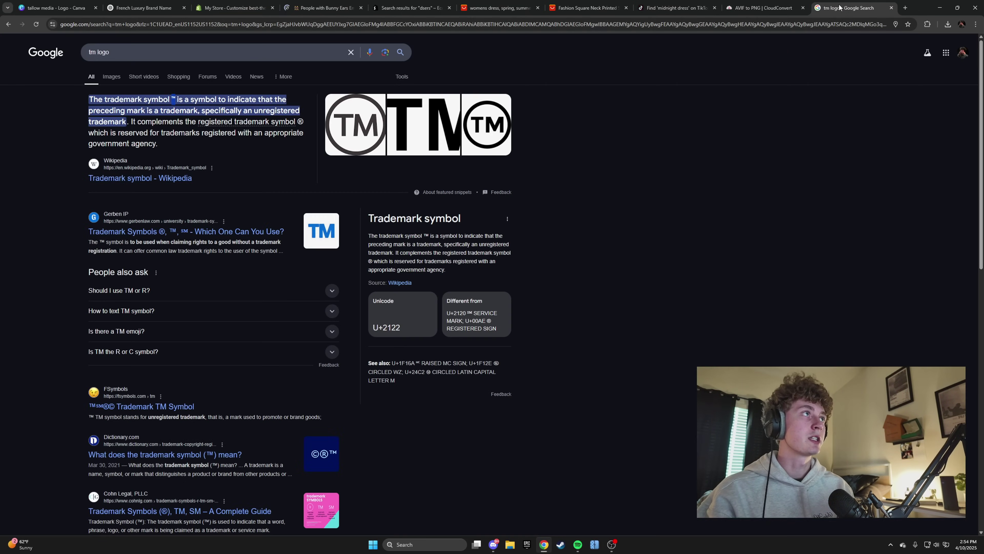
left_click(673, 6)
left_click(761, 7)
left_click(233, 7)
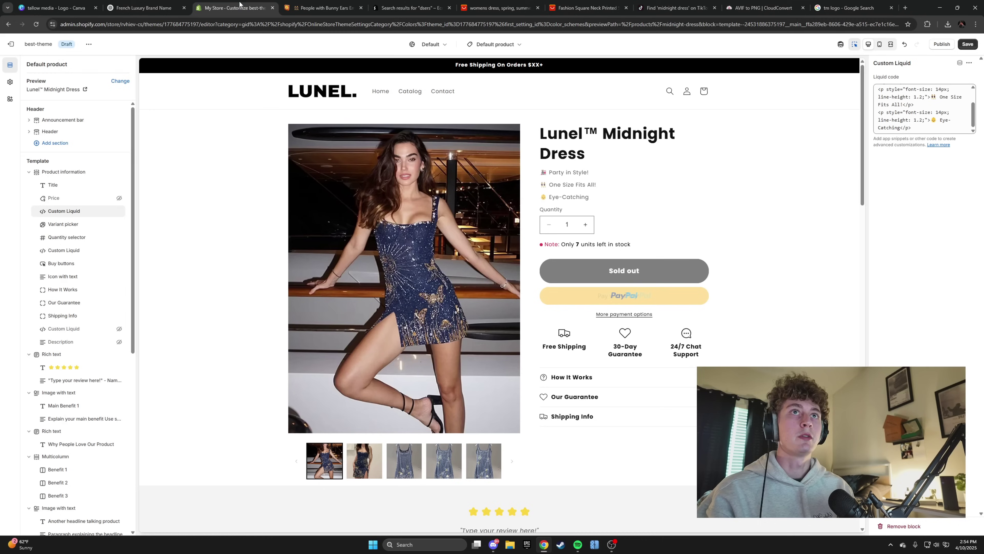
Step: Back on Emojipedia, dismiss the copy notice, search for "heart" and copy the Black Heart emoji
left_click(325, 8)
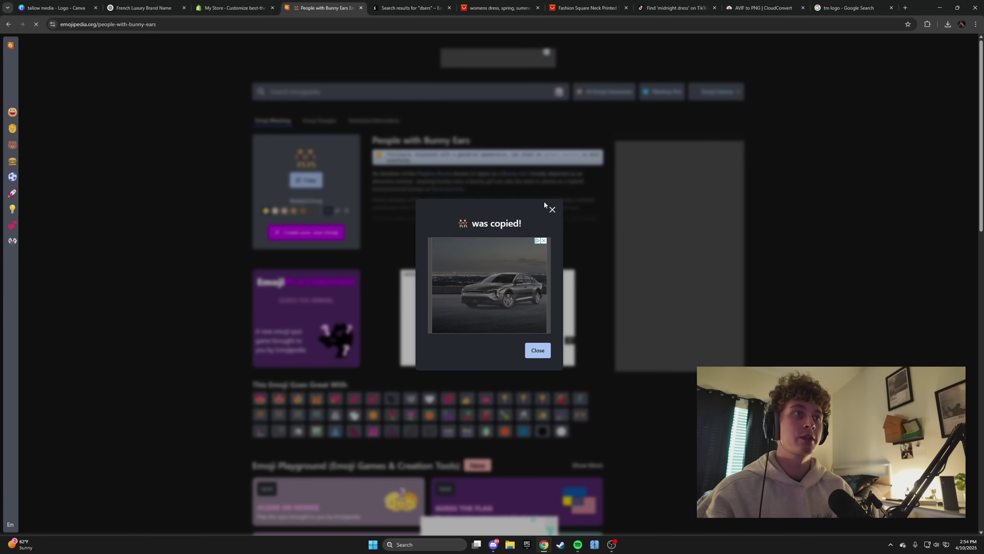
left_click(552, 209)
type("heart")
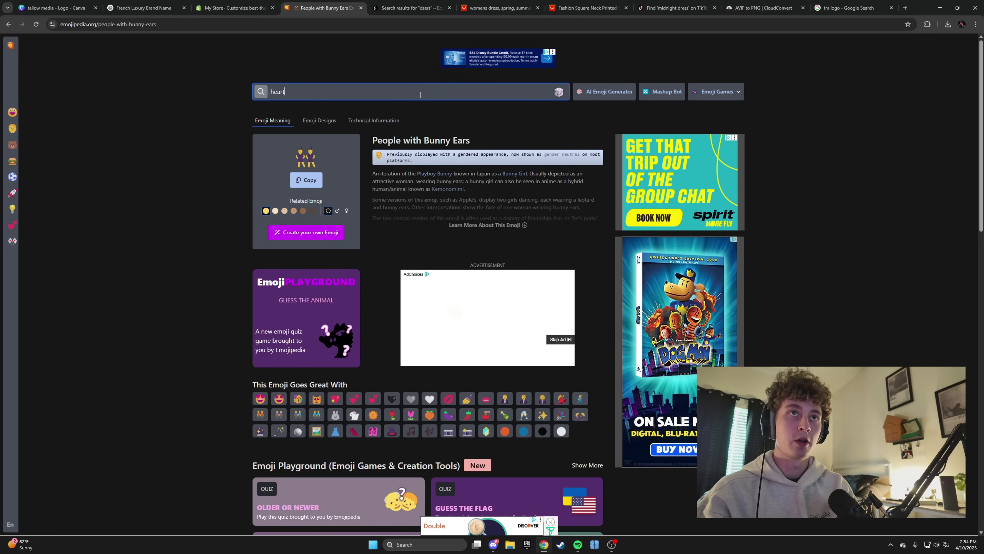
key("Return")
scroll(390, 311, "down", 4)
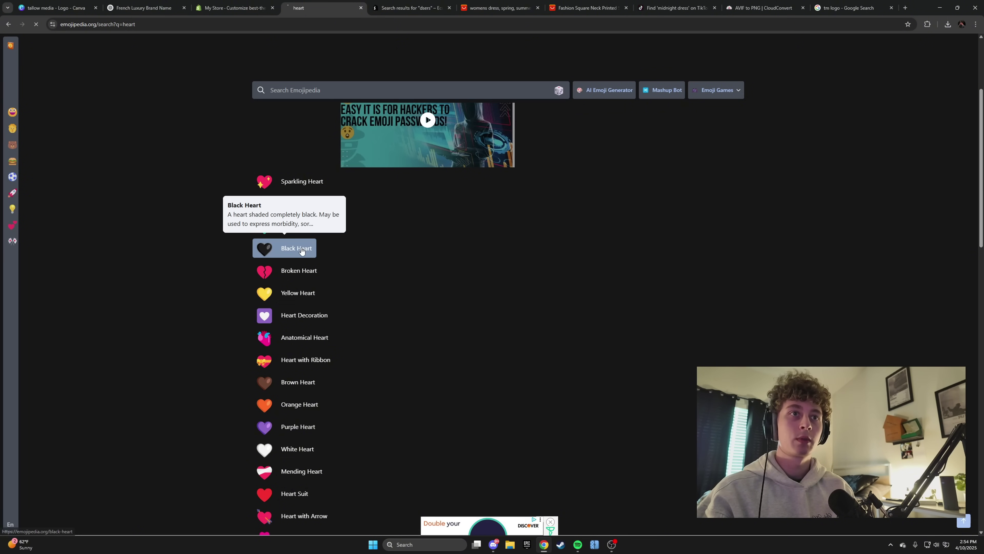
left_click(288, 249)
left_click(306, 179)
Step: In the Shopify Custom Liquid code, put the black heart before "One Size Fits All!" and move the bunny-ears emoji before "Party in Style!"
left_click(232, 8)
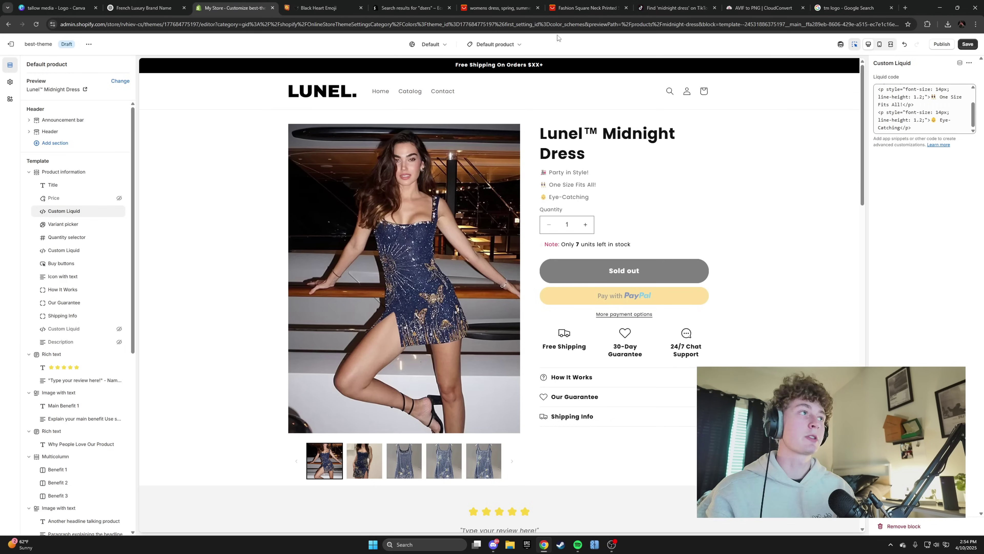
left_click(934, 120)
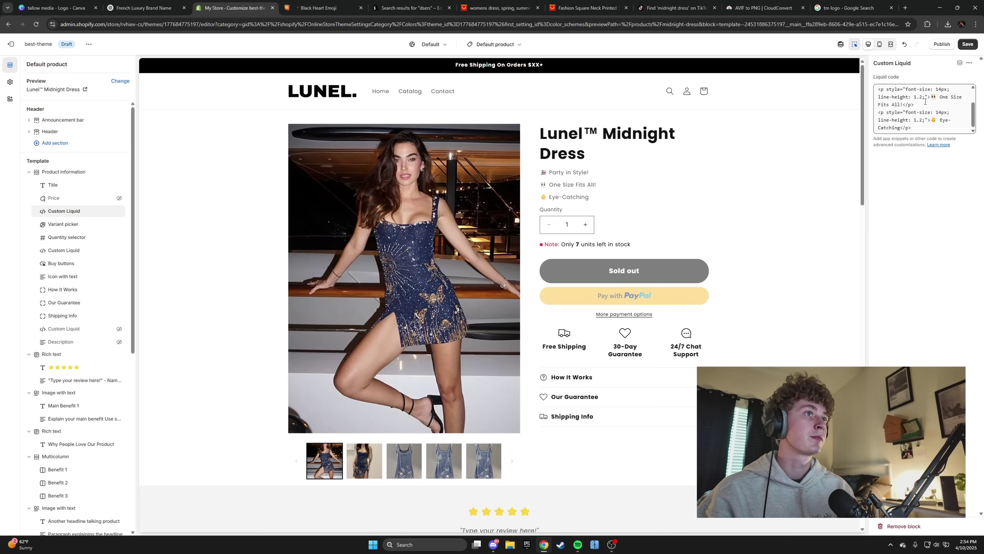
scroll(931, 102, "up", 1)
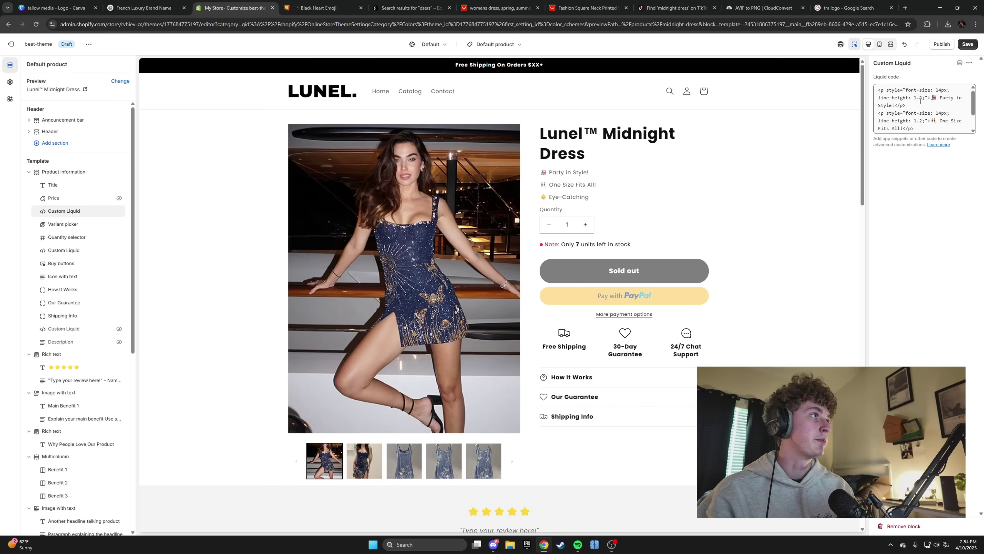
left_click(937, 99)
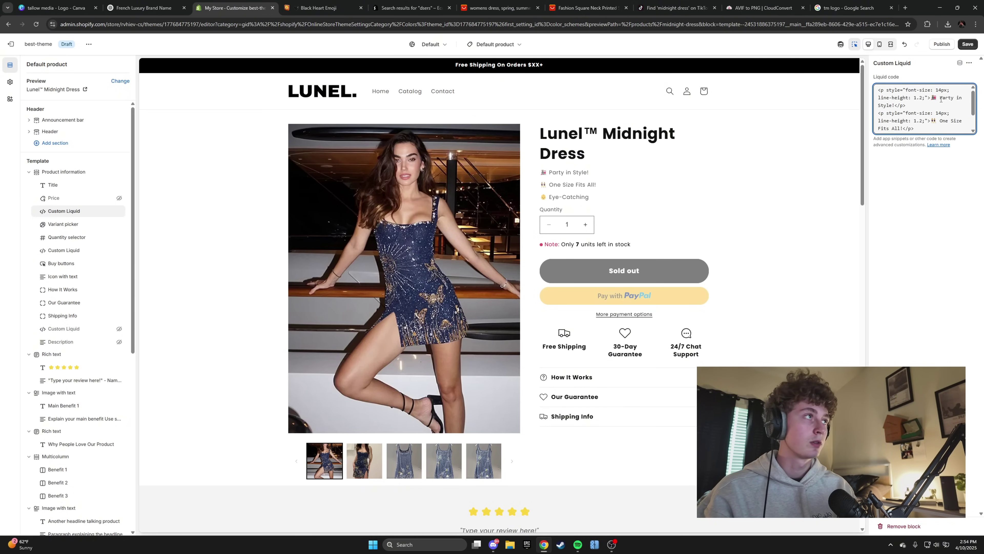
key("ctrl+v")
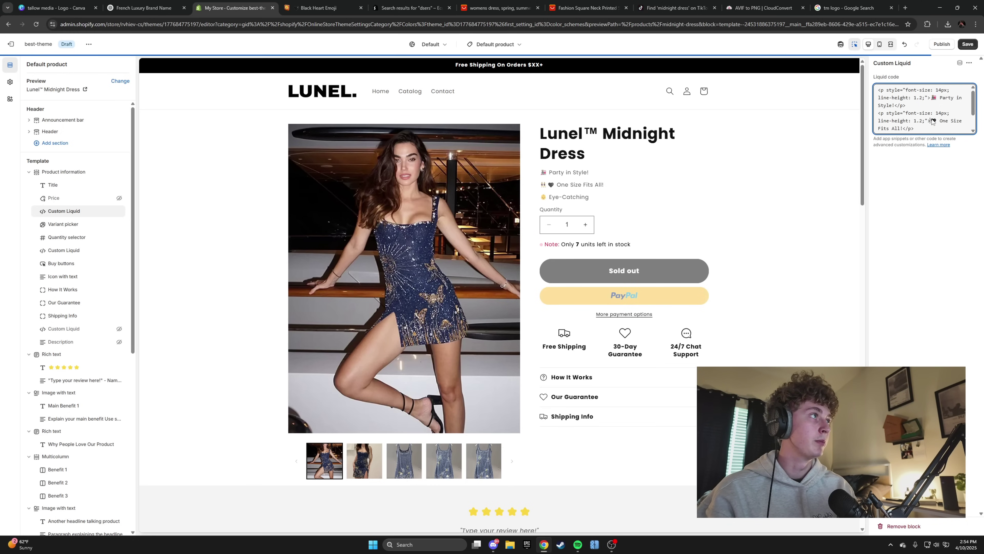
key("BackSpace")
left_click_drag(931, 98, 937, 98)
key("ctrl+v")
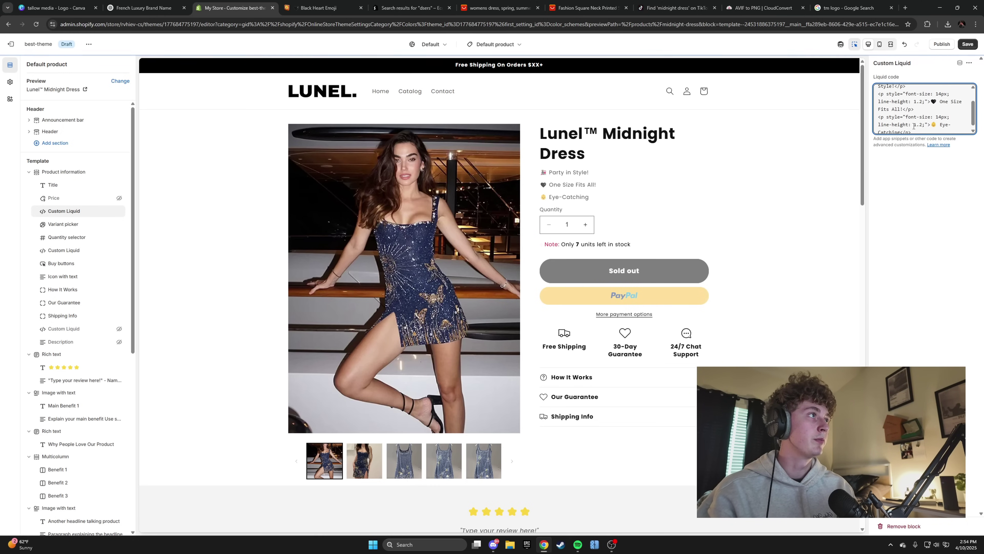
scroll(926, 109, "down", 1)
Step: Back on Emojipedia, search for "eye" and copy the Eyes emoji
left_click(322, 7)
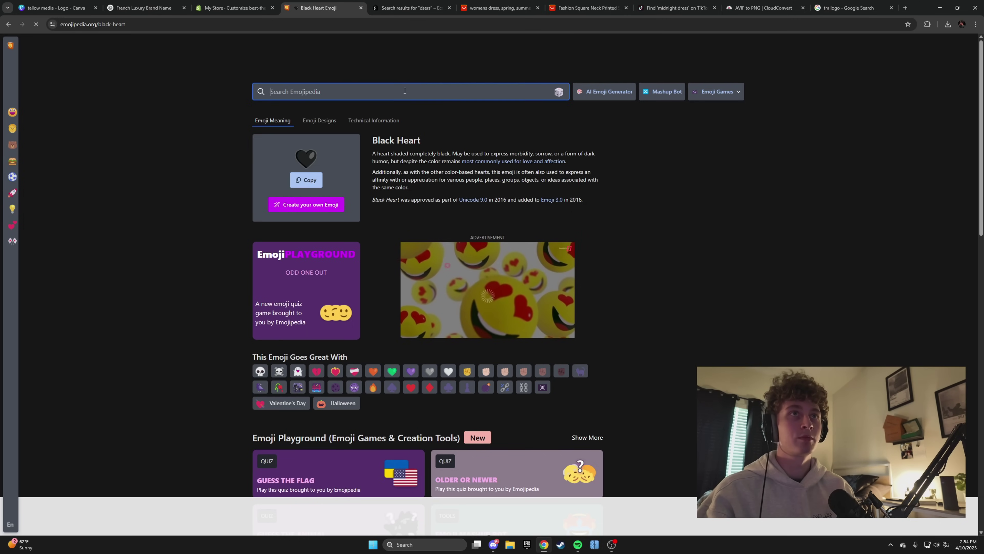
left_click(405, 91)
type("eye")
key("Return")
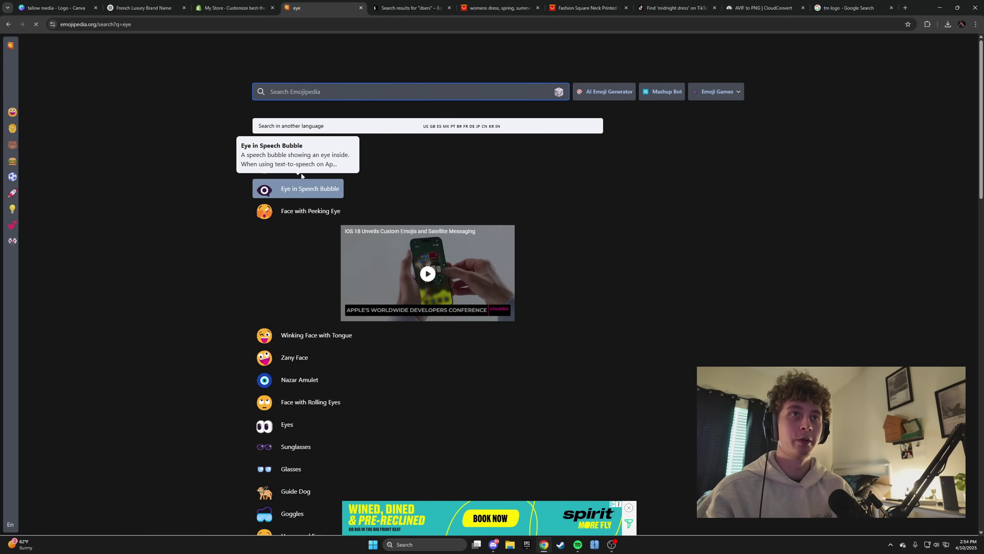
scroll(290, 330, "down", 2)
left_click(286, 348)
left_click(306, 180)
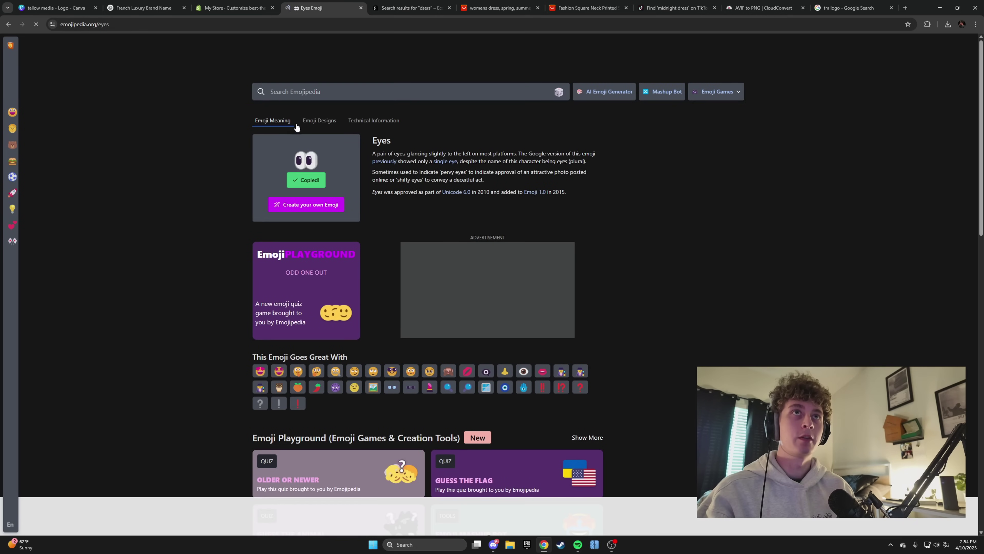
Step: In the Shopify Custom Liquid code, replace the emoji before "Eye-Catching" with the Eyes emoji and save the theme
left_click(232, 7)
left_click(937, 119)
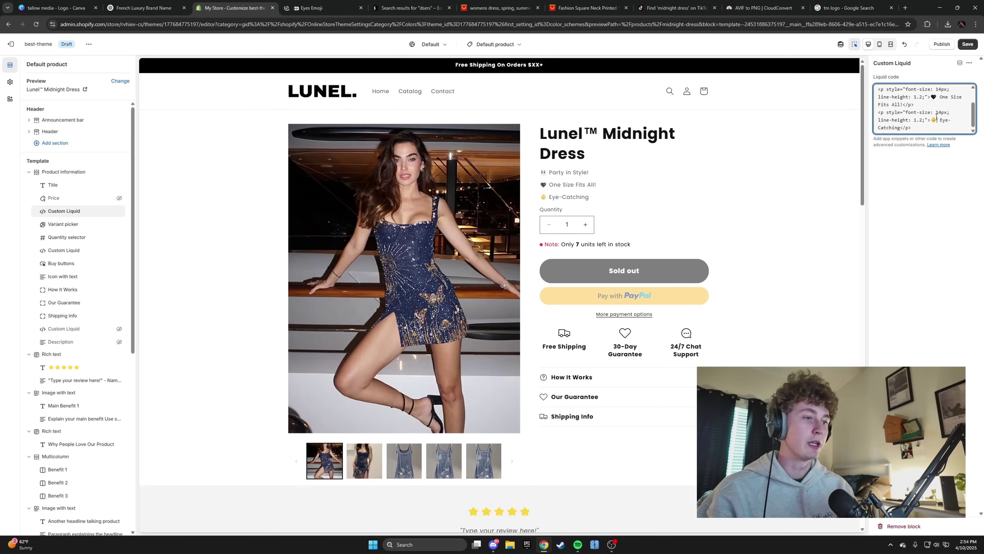
key("BackSpace")
key("ctrl+v")
left_click(968, 45)
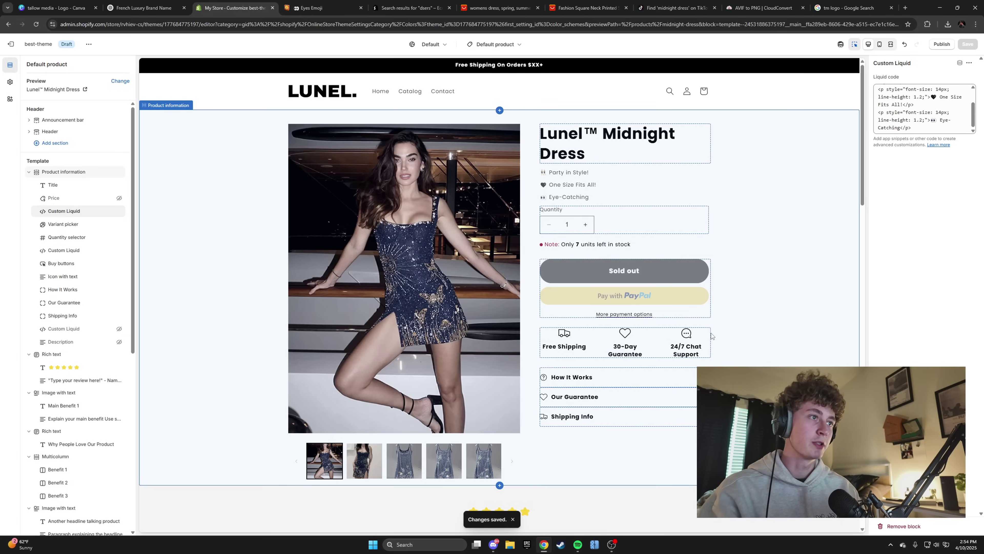
Step: In the customer review block below the product, replace "Type your review here!" with "This was the first dress I bought once", keeping the quotation marks
scroll(543, 310, "down", 1)
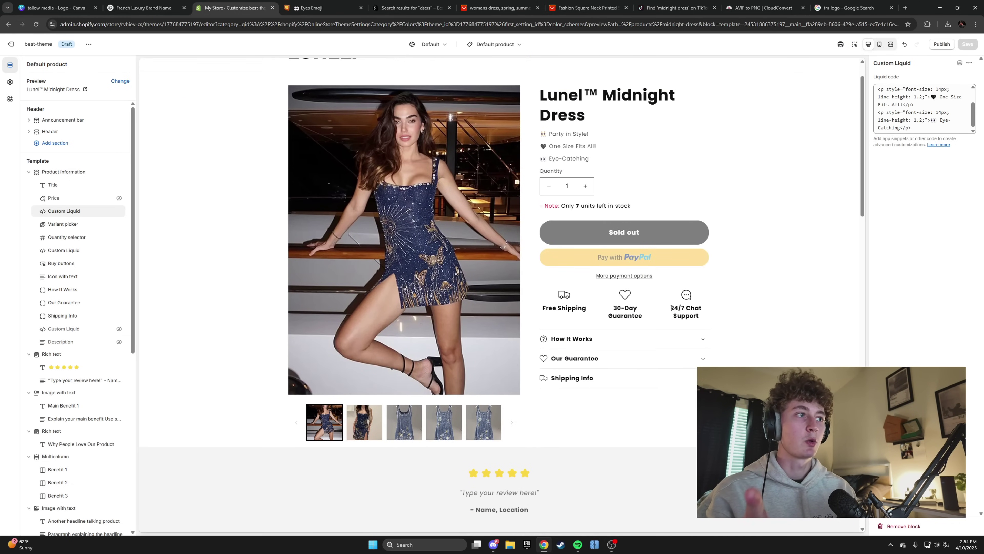
scroll(573, 330, "down", 2)
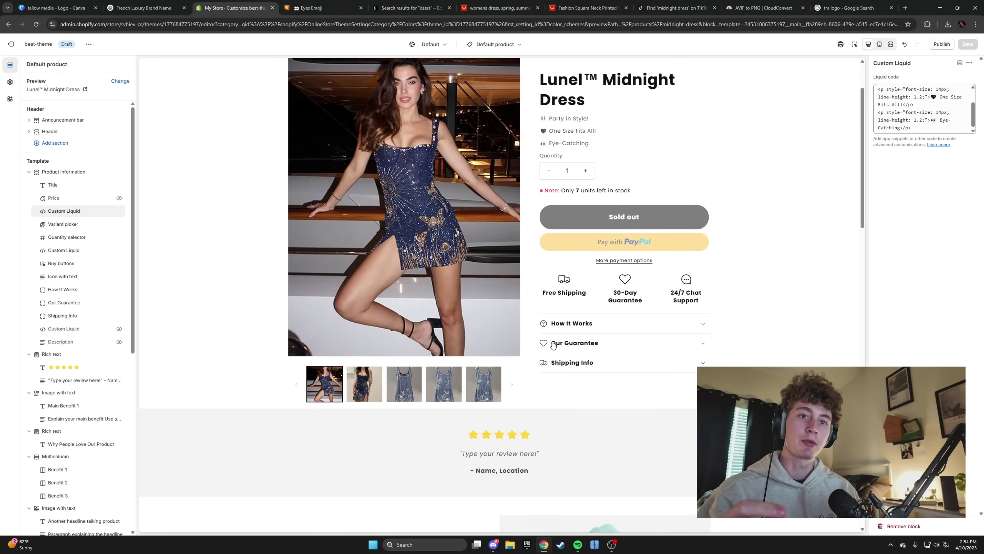
scroll(601, 349, "down", 3)
scroll(574, 351, "up", 2)
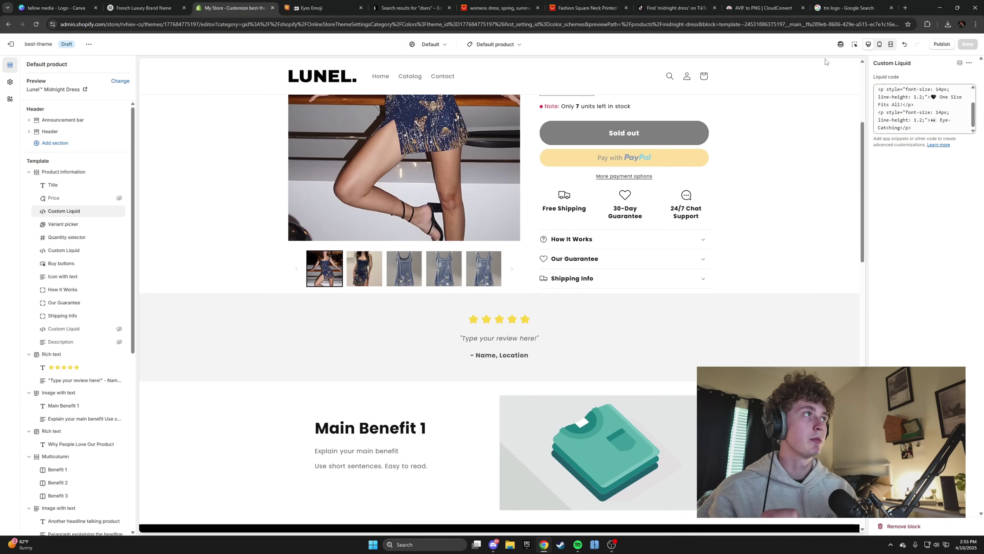
left_click(548, 356)
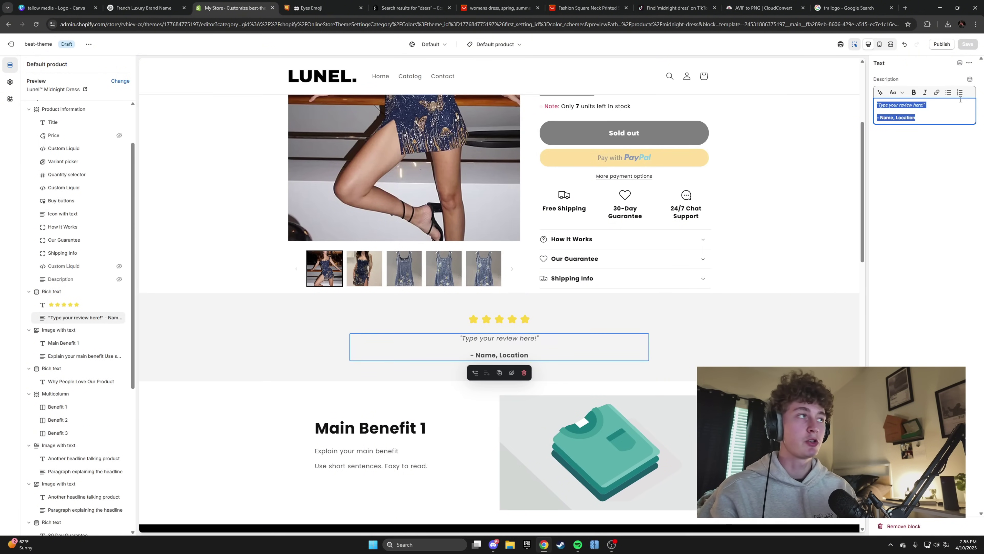
left_click(909, 111)
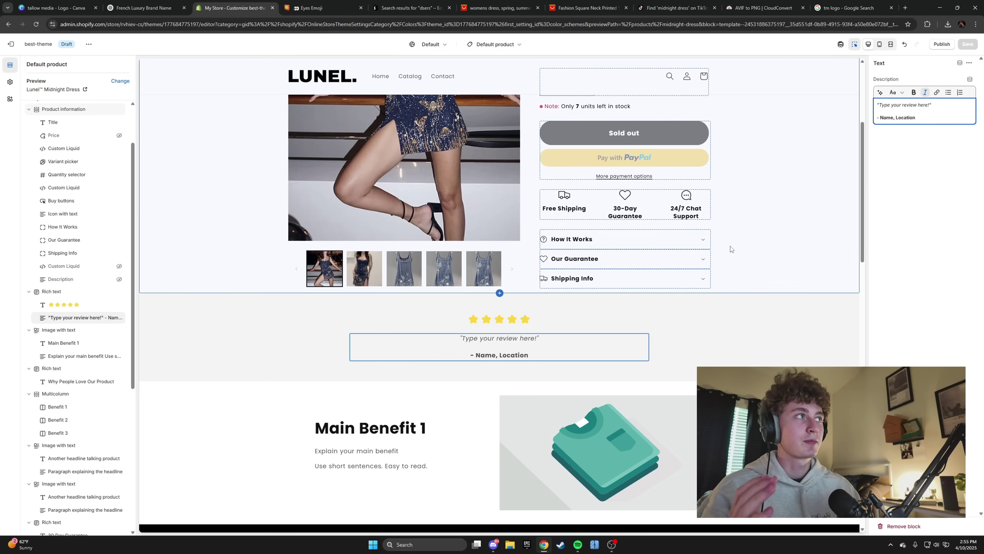
left_click_drag(880, 105, 917, 105)
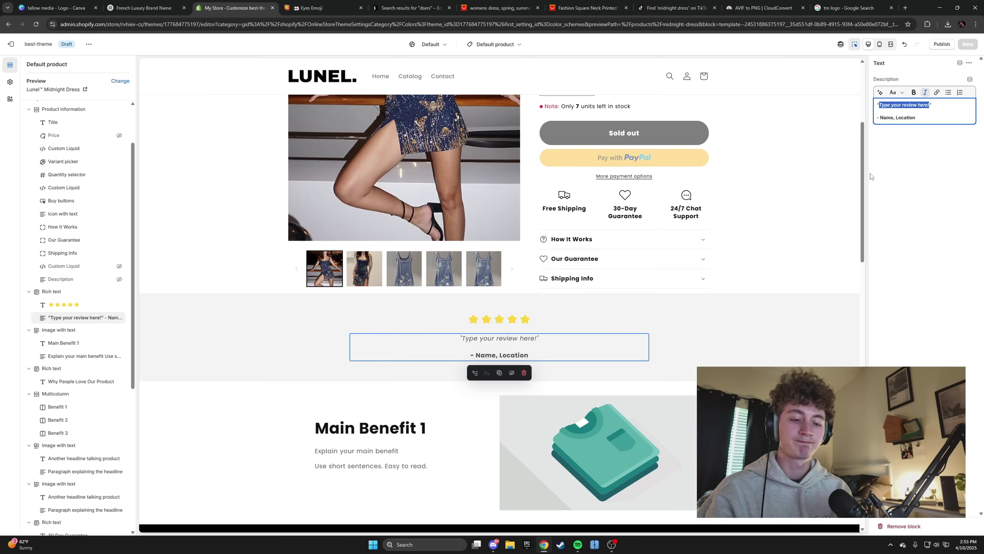
type("This was the firs")
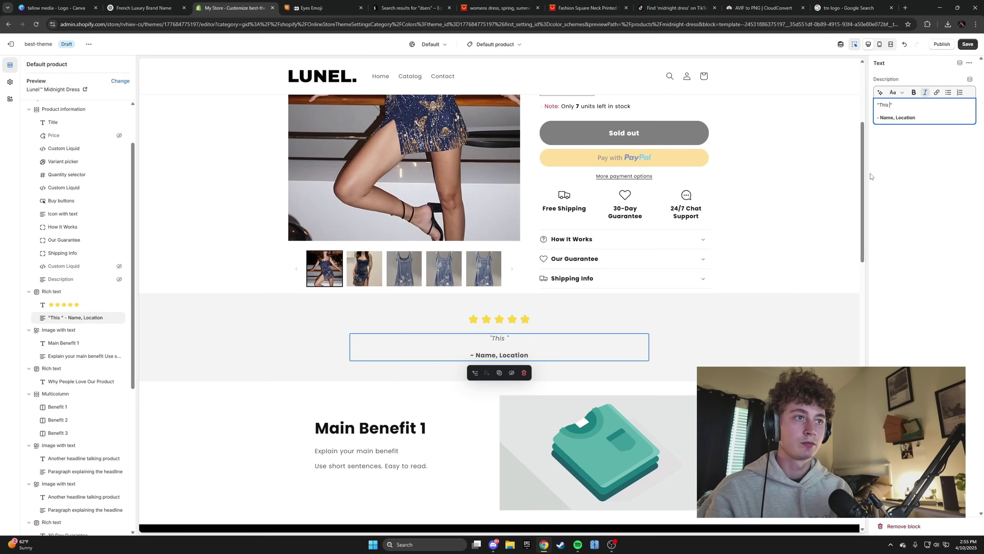
type("t dress I bought ")
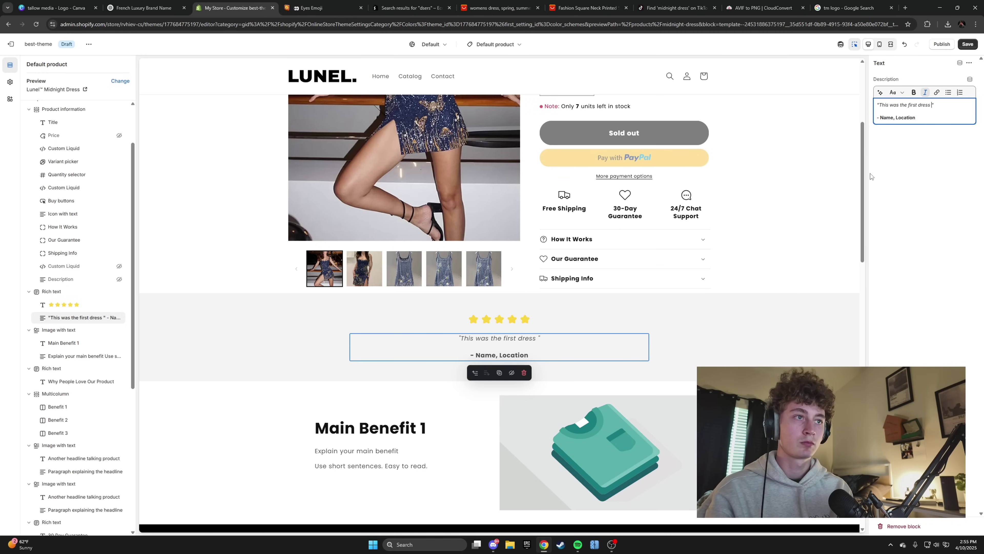
type("once")
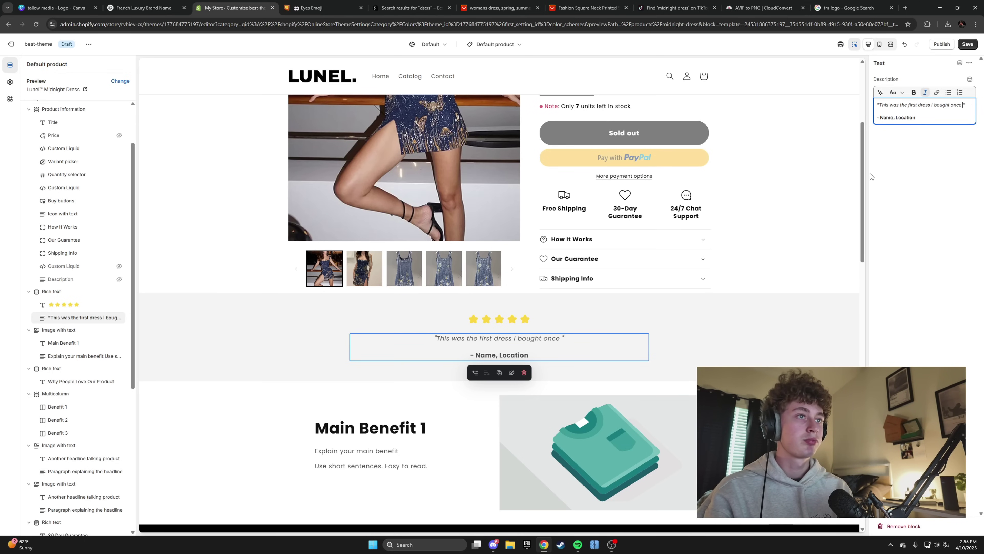
Step: Continue the review sentence with "summer hit", correcting the misspelled words
type(" suk")
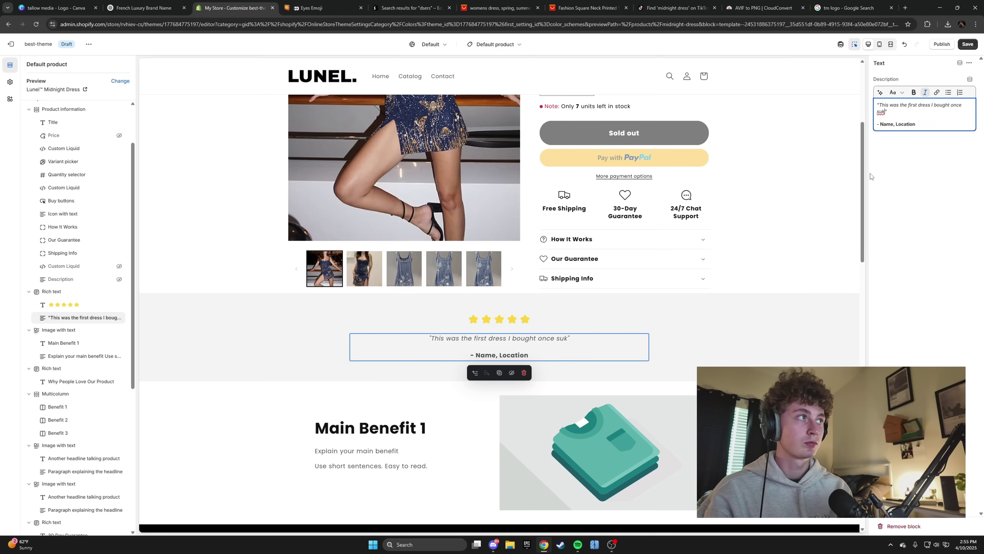
key("BackSpace")
type("mme rhit")
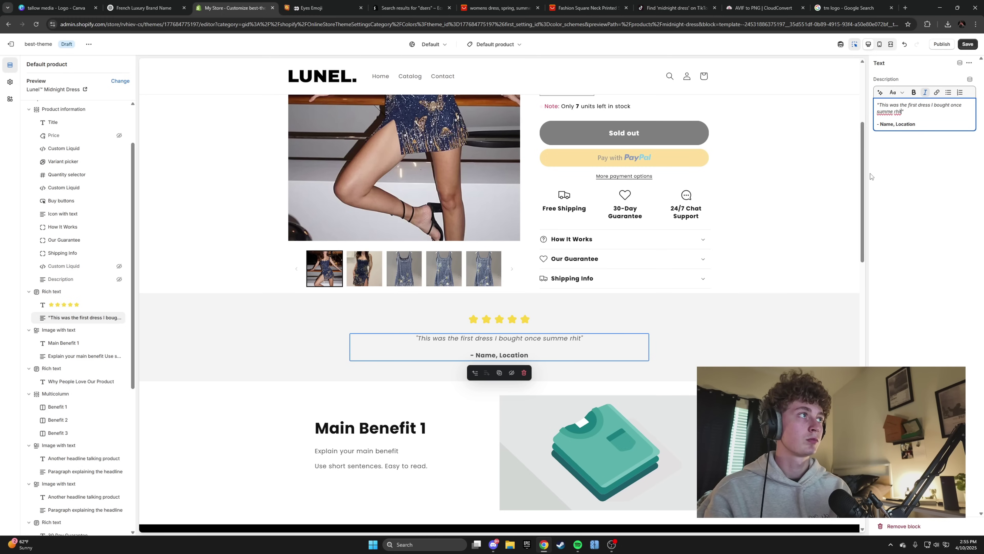
key("BackSpace")
key("BackSpace")
key("BackSpace")
key("BackSpace")
key("BackSpace")
key("BackSpace")
key("BackSpace")
key("BackSpace")
key("BackSpace")
key("BackSpace")
type("summer hit")
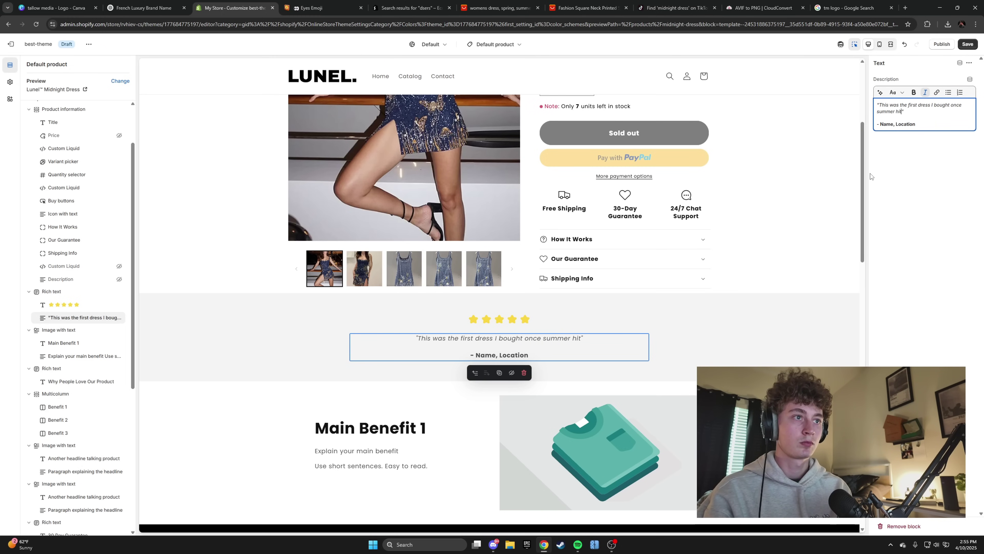
Step: Continue the review text with "... and I don't regret it! I'm the center of attention at almost ALL the functions"
type("... and ")
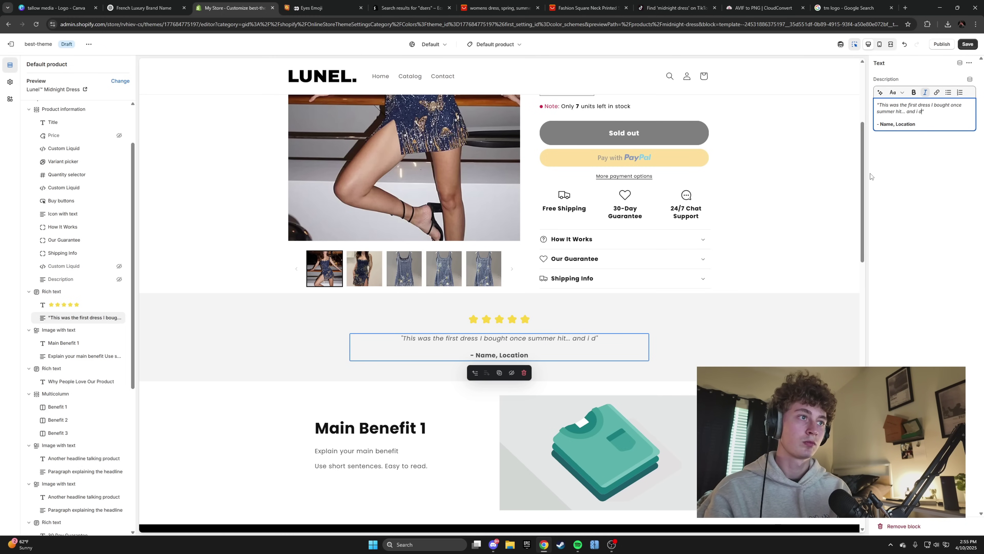
type("I don't regret ")
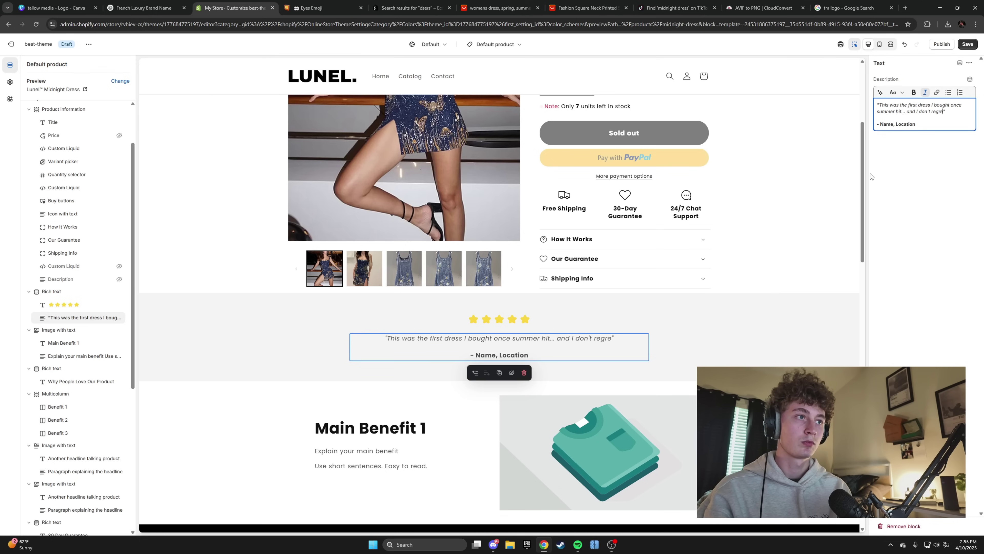
type("it! ")
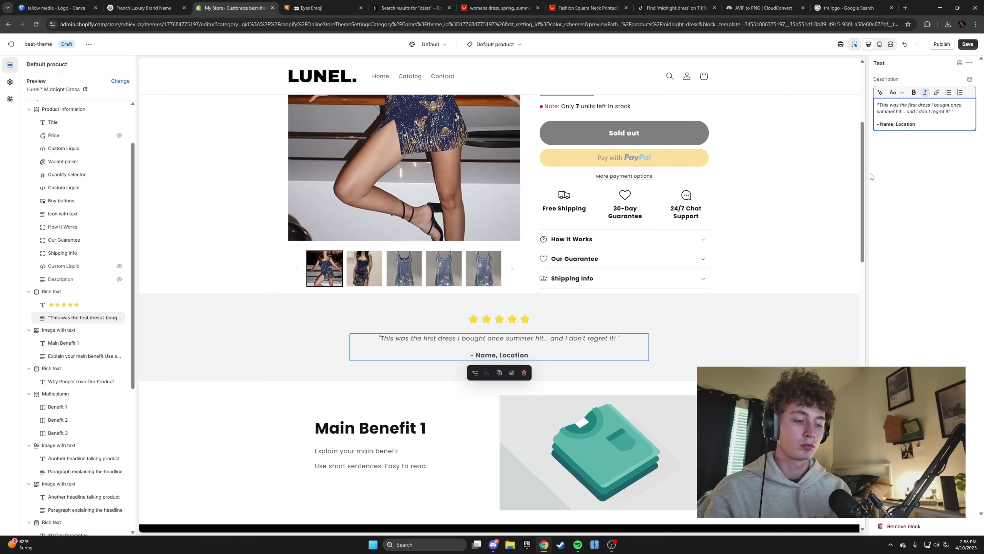
type("I'm the center ")
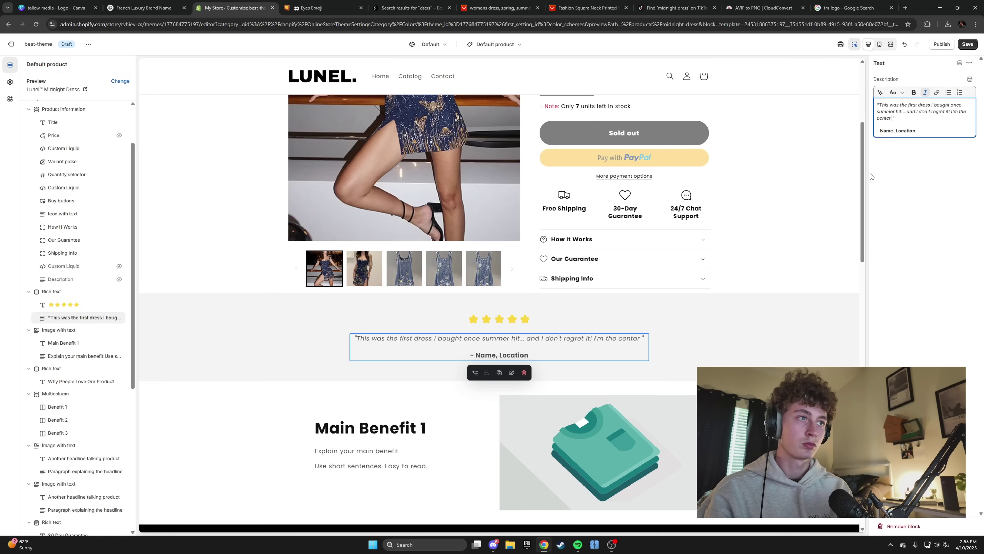
type("of attention at alm")
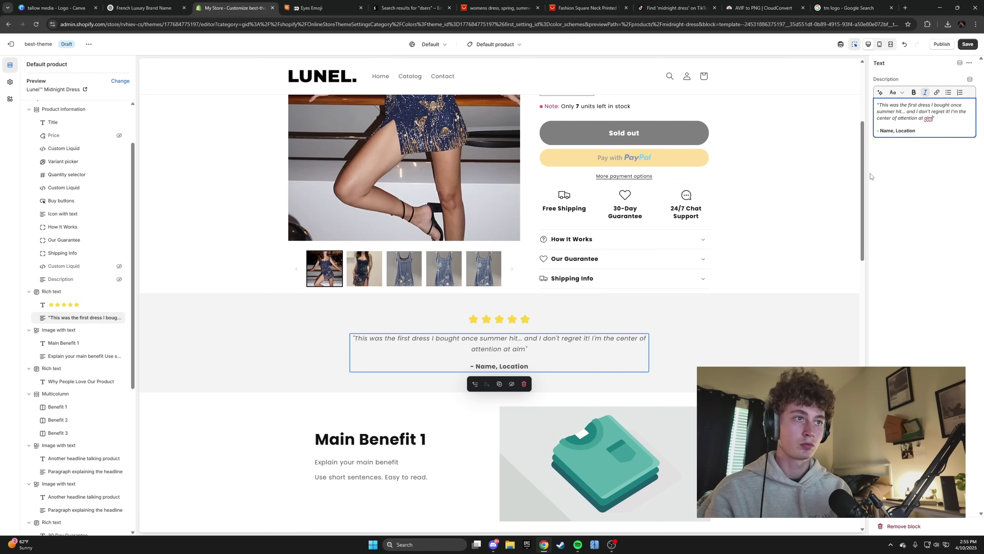
type("ost ALL the")
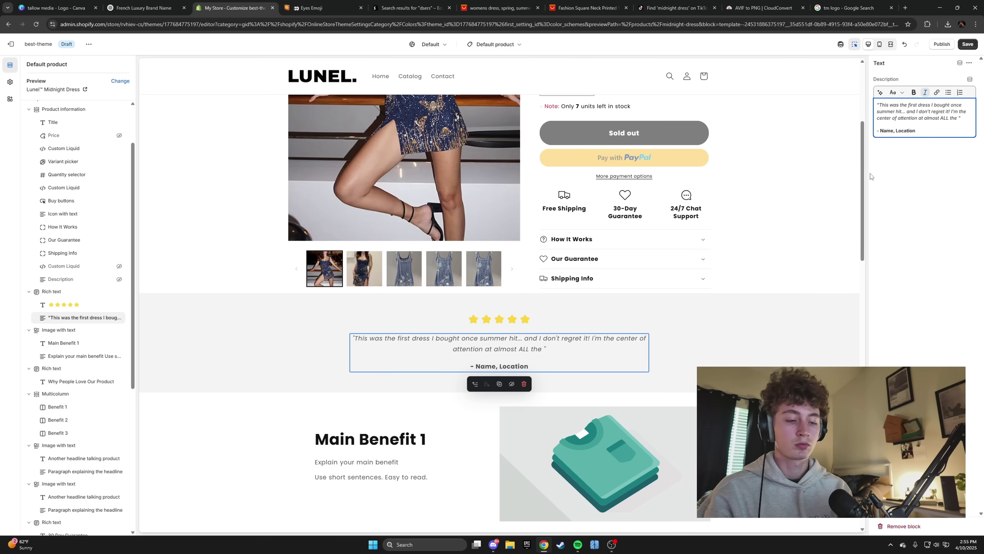
type(" functions")
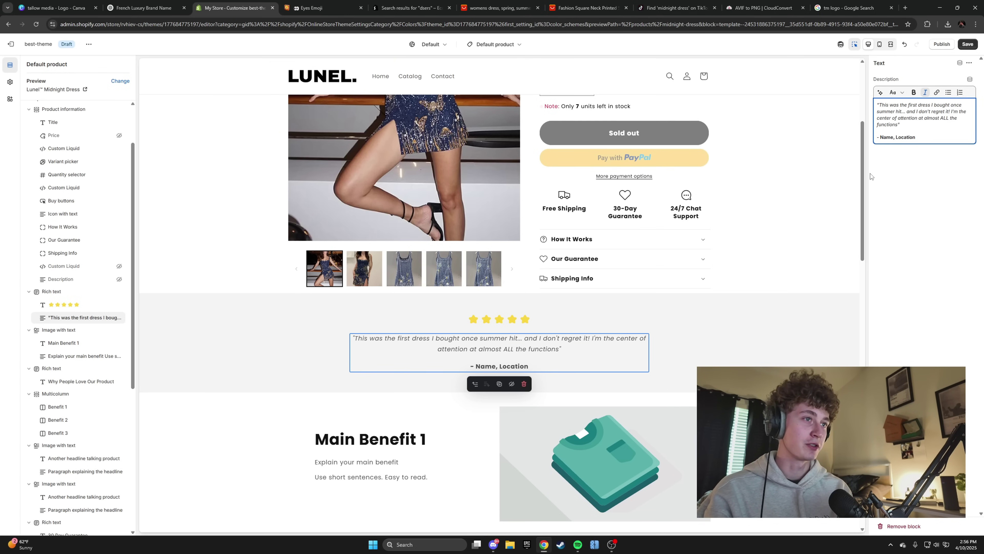
Step: Finish the review sentence with "I go to w/ my friends.", fixing the missing space and mistyped letter
type("l g")
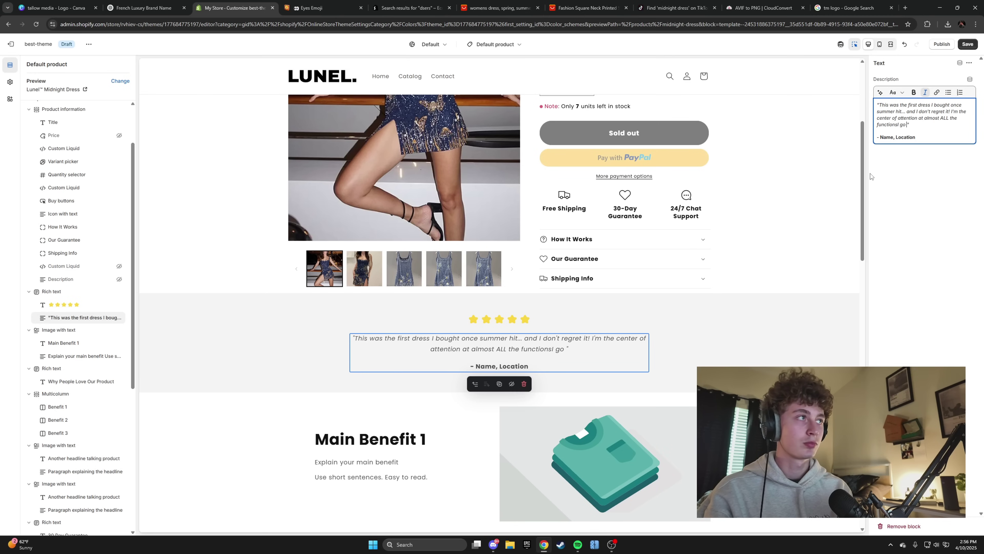
key("BackSpace")
key("BackSpace")
key("BackSpace")
type("I go to")
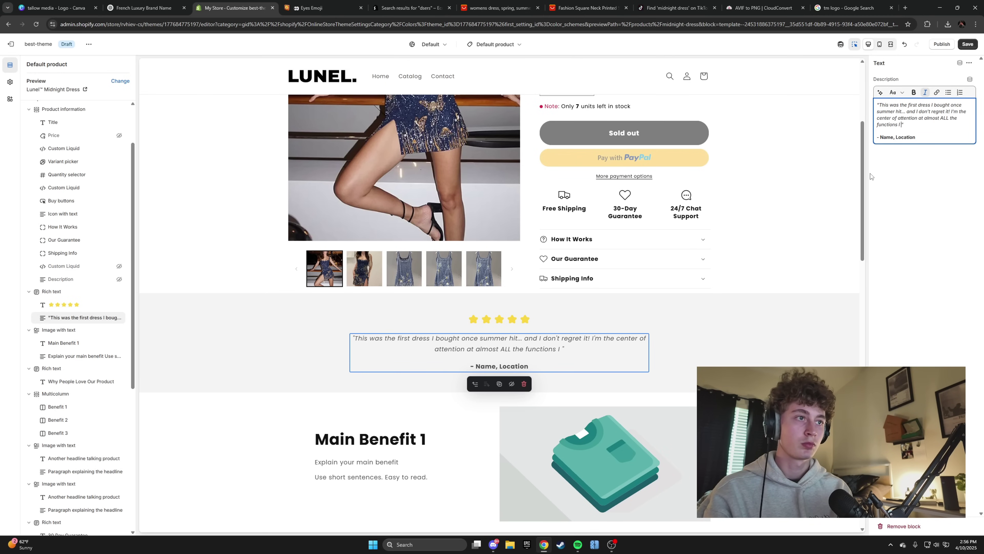
type(" w/ my frie")
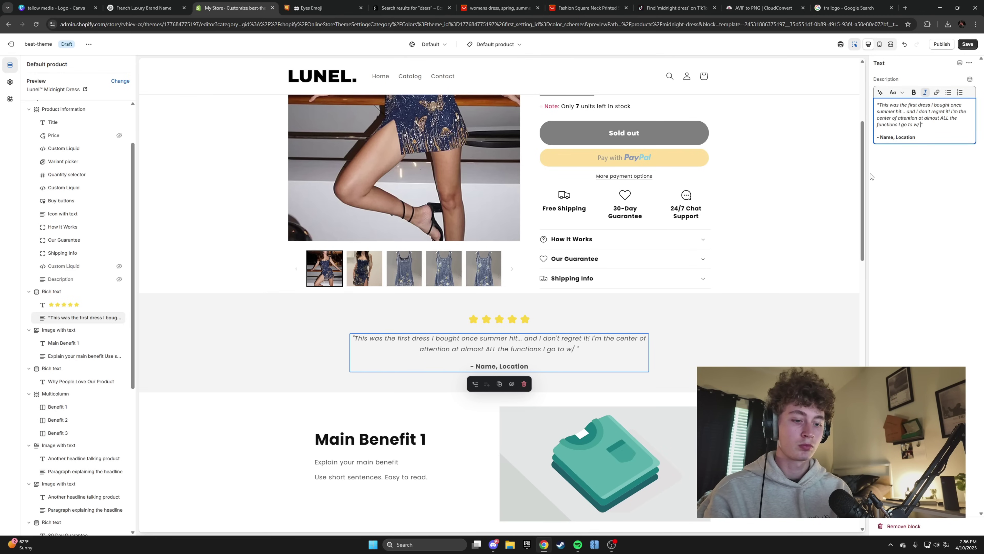
type("nds.")
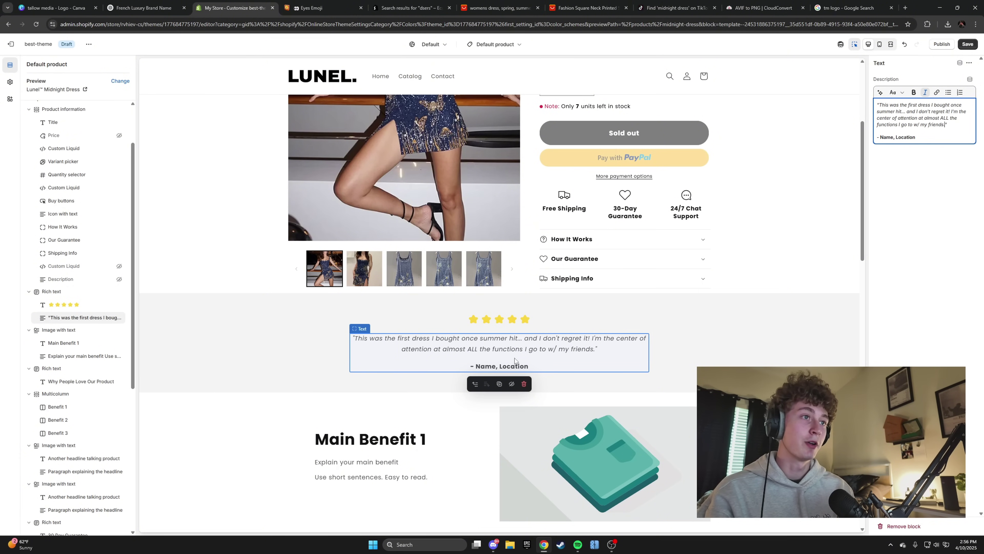
Step: Replace the review's Name placeholder with the reviewer's first name and Location with "NYC", and save the theme
left_click(922, 135)
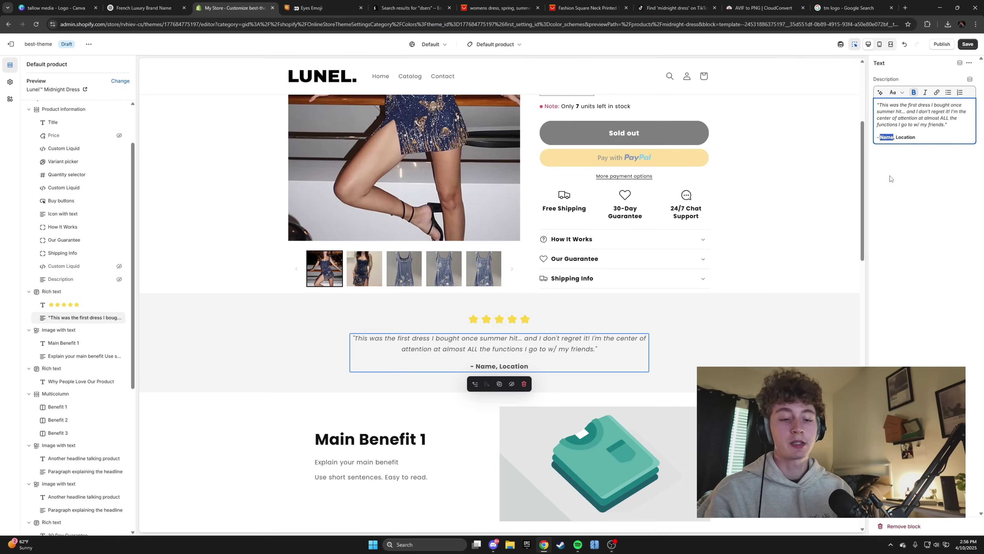
type("Sara, ")
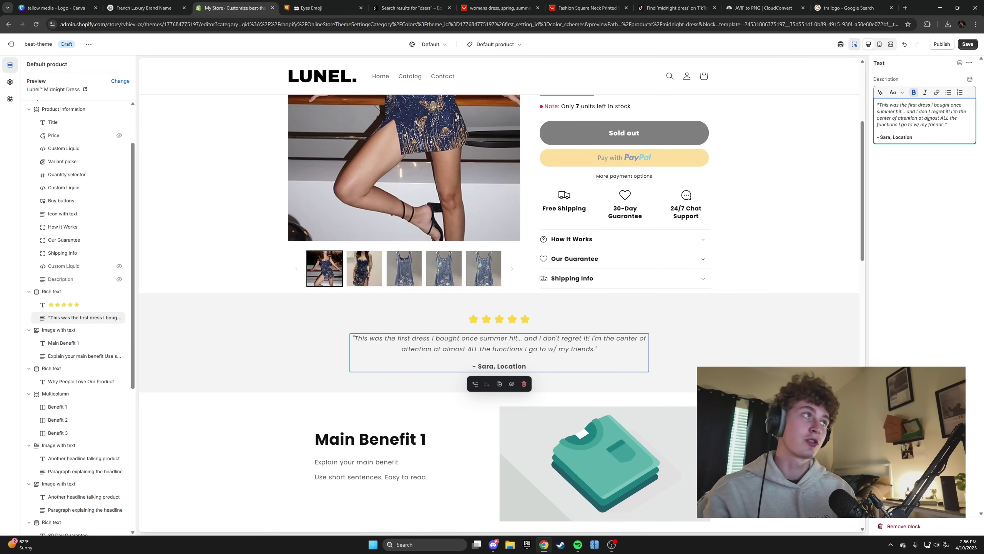
type("NYC")
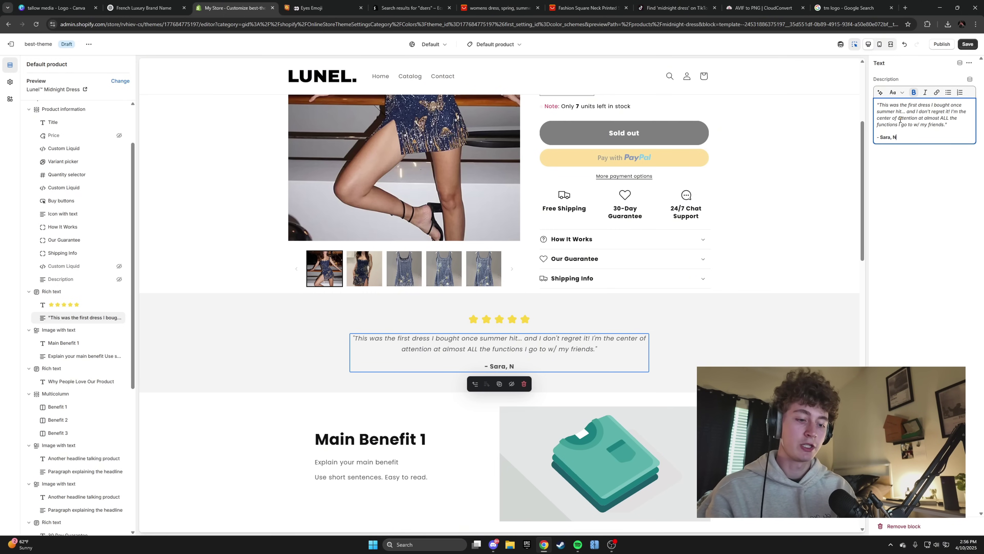
left_click(966, 46)
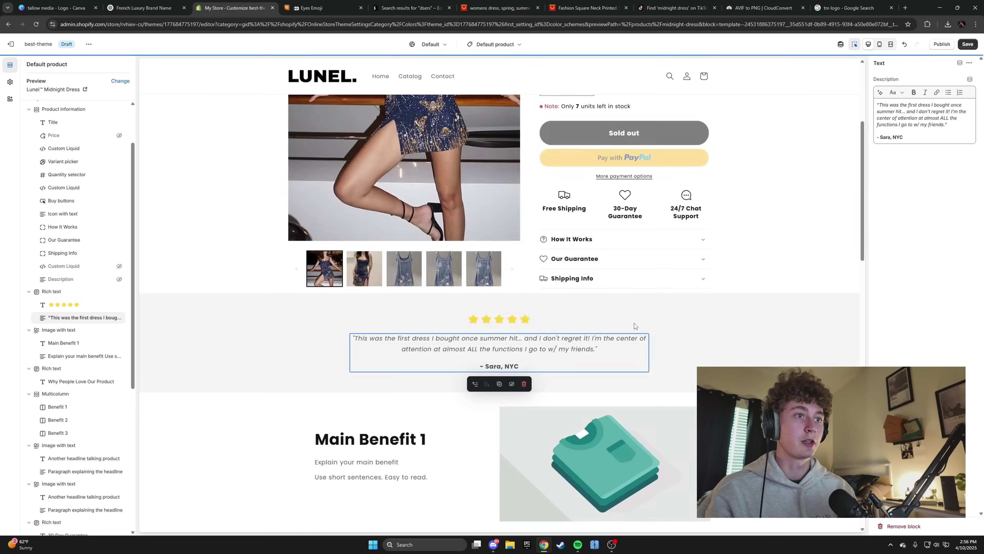
Step: Edit Scheme 2 from the review's Rich text section and set its background to grey #C1C1C1
left_click(545, 317)
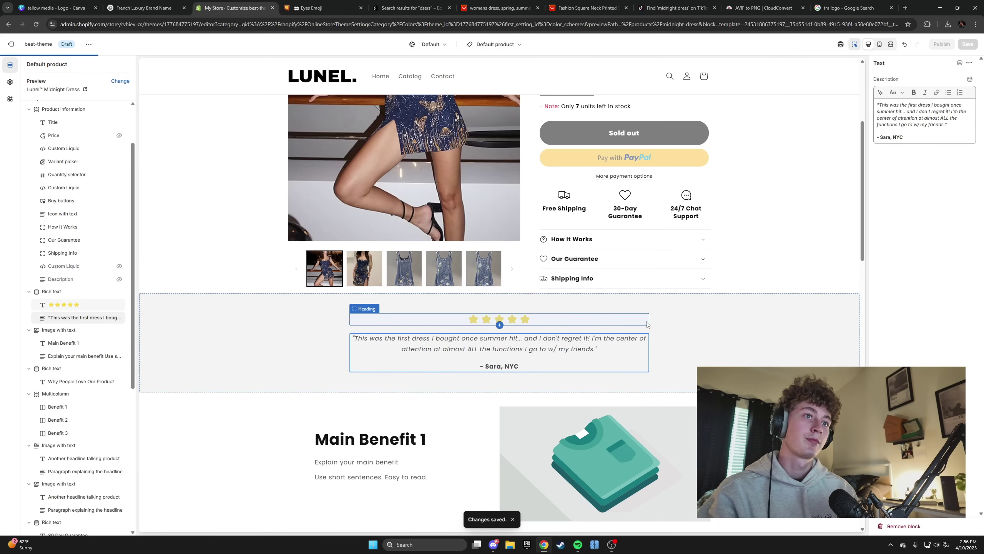
left_click(293, 334)
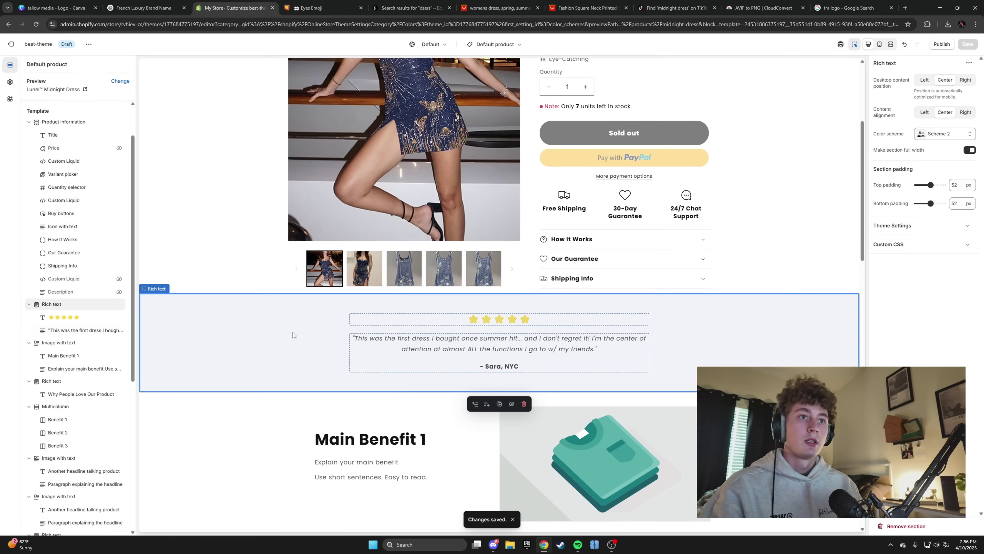
left_click(924, 134)
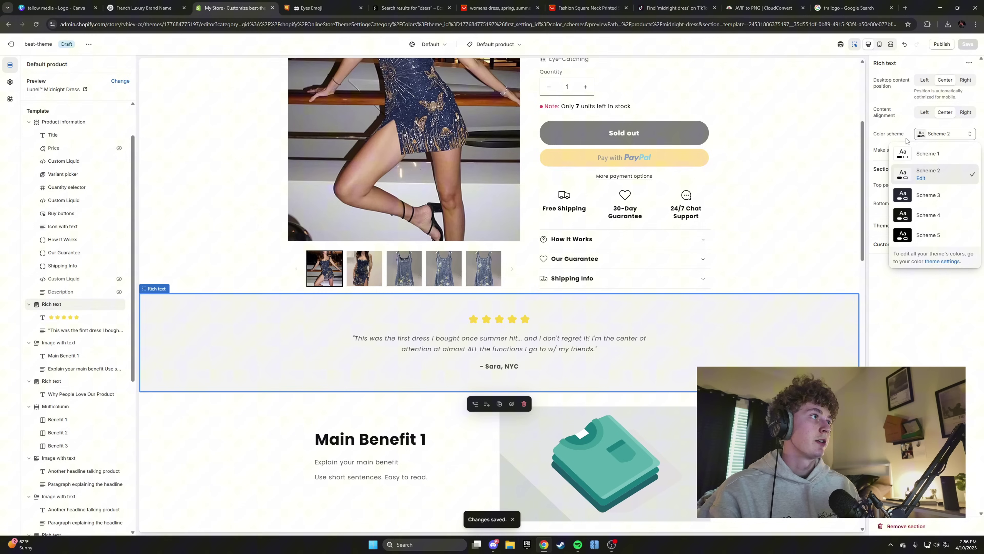
left_click(921, 178)
left_click(925, 137)
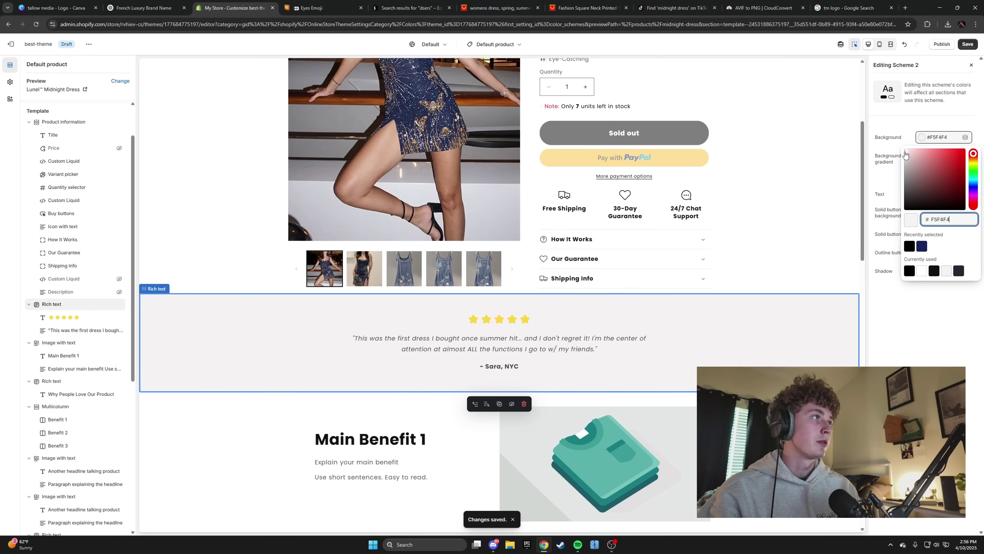
left_click_drag(905, 155, 905, 163)
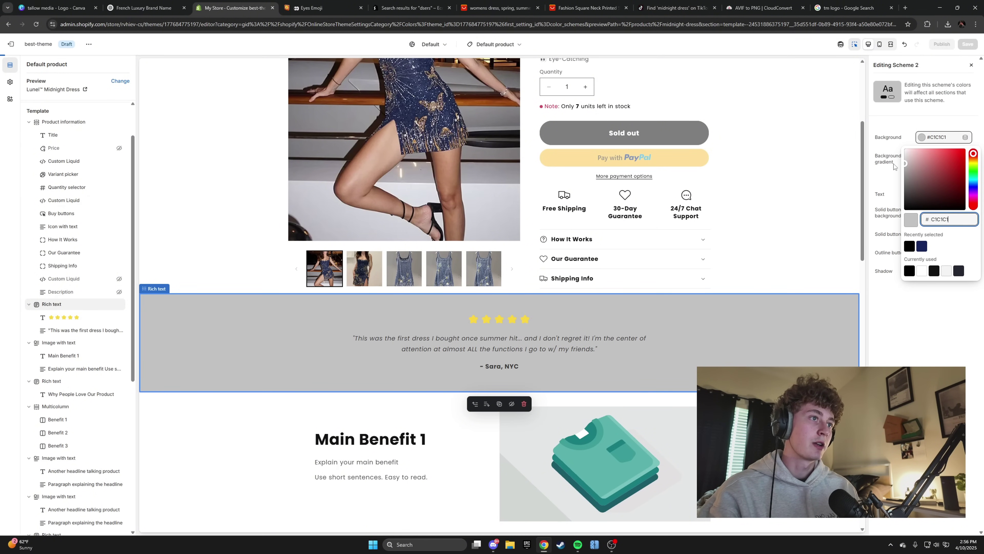
left_click(894, 167)
Step: Try the recently used navy as Scheme 2's background, settle on light grey #F1F1F1 instead, and save the theme
left_click(926, 137)
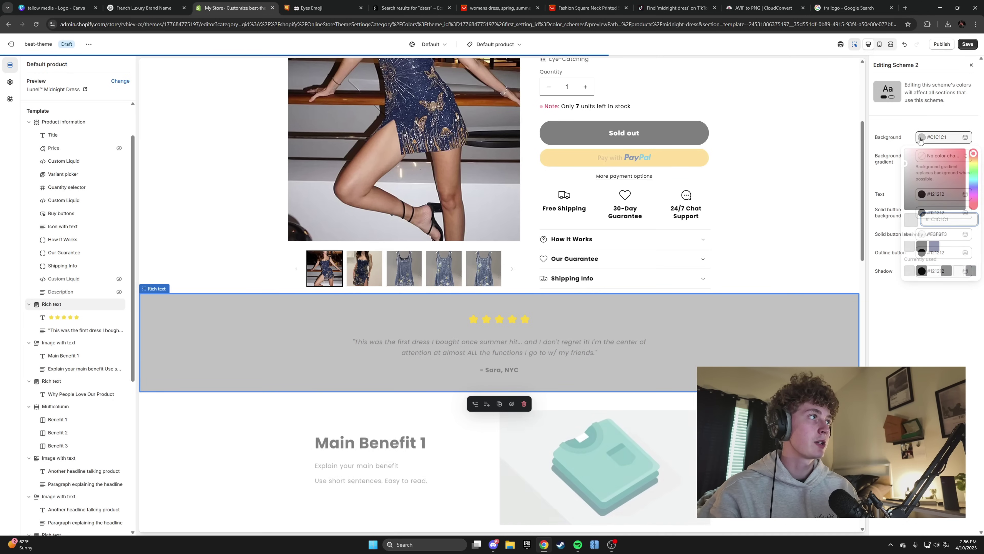
left_click(934, 247)
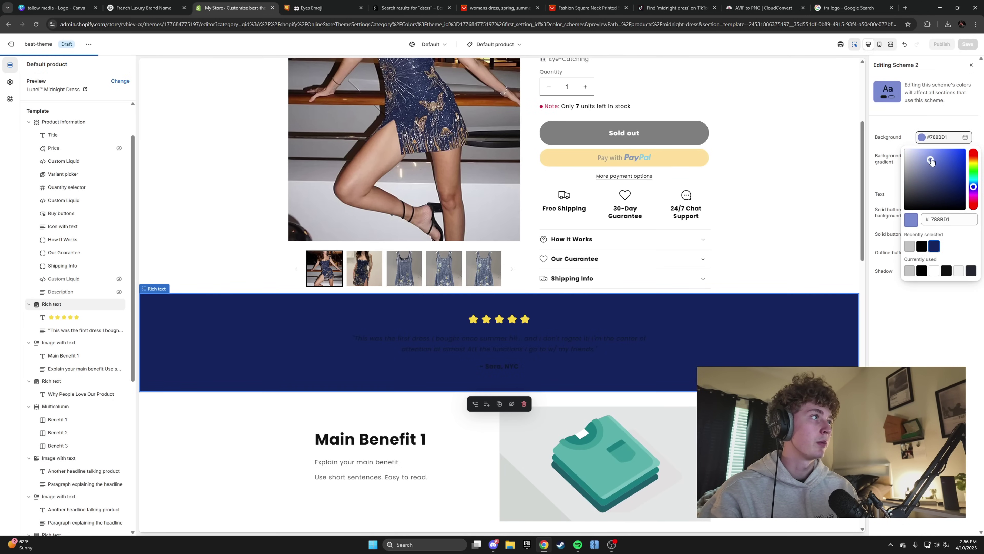
left_click_drag(965, 177, 898, 154)
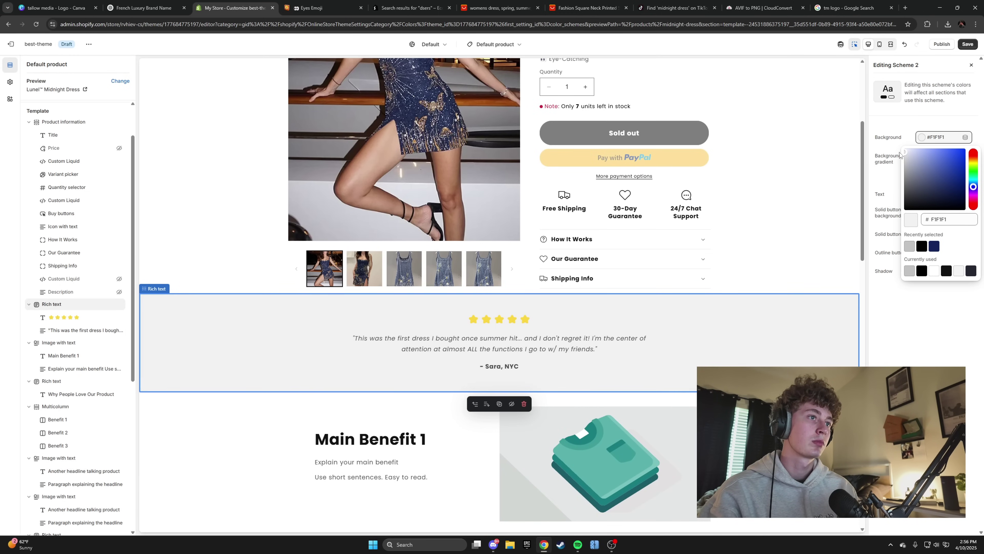
right_click(904, 151)
key("Escape")
key("Escape")
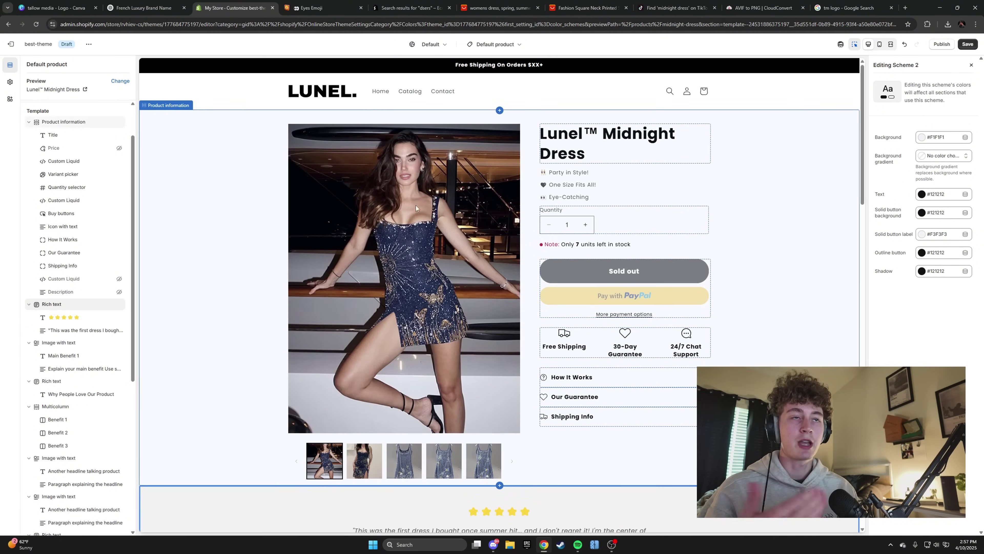
scroll(467, 292, "down", 12)
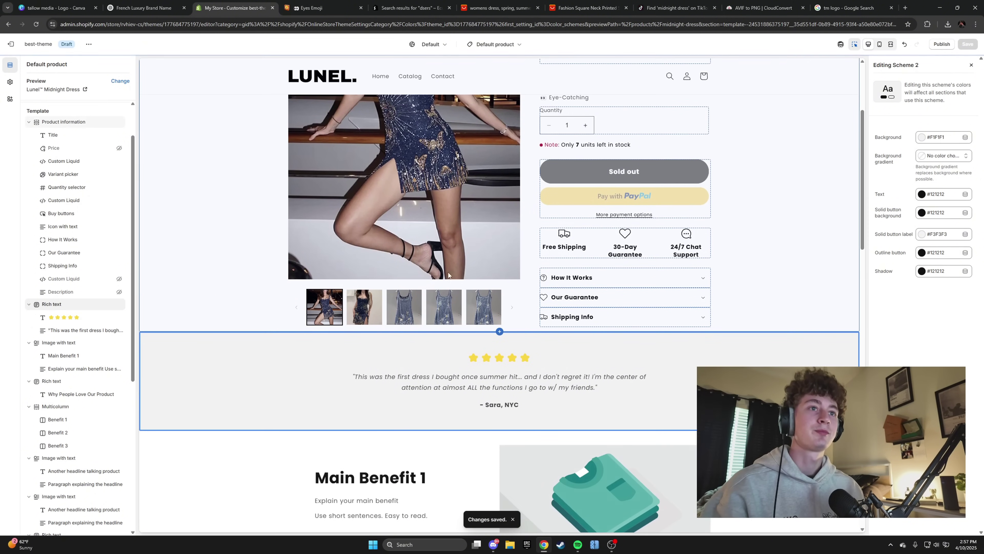
Step: Preview the second product photo in the Midnight Dress gallery and return to the first one
left_click(457, 248)
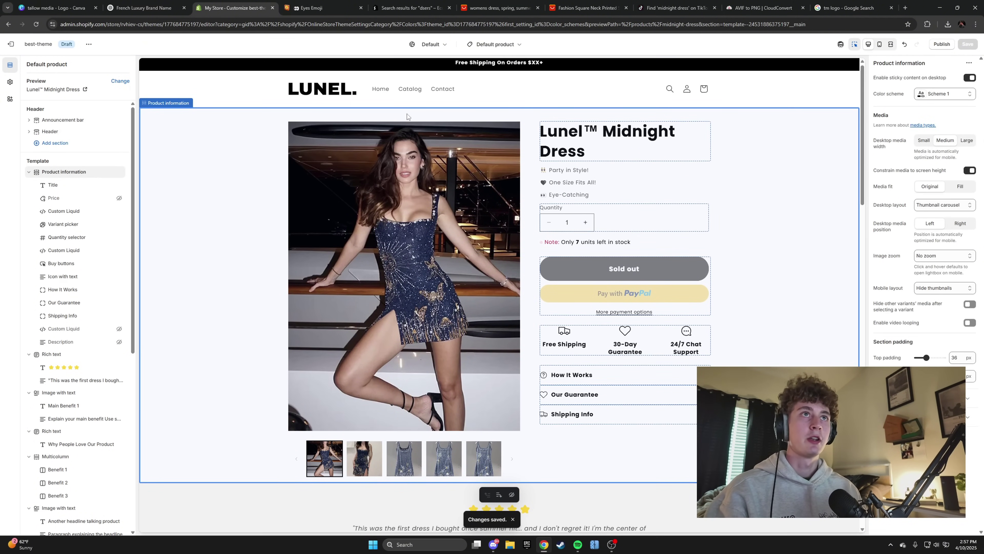
left_click(147, 8)
left_click(240, 7)
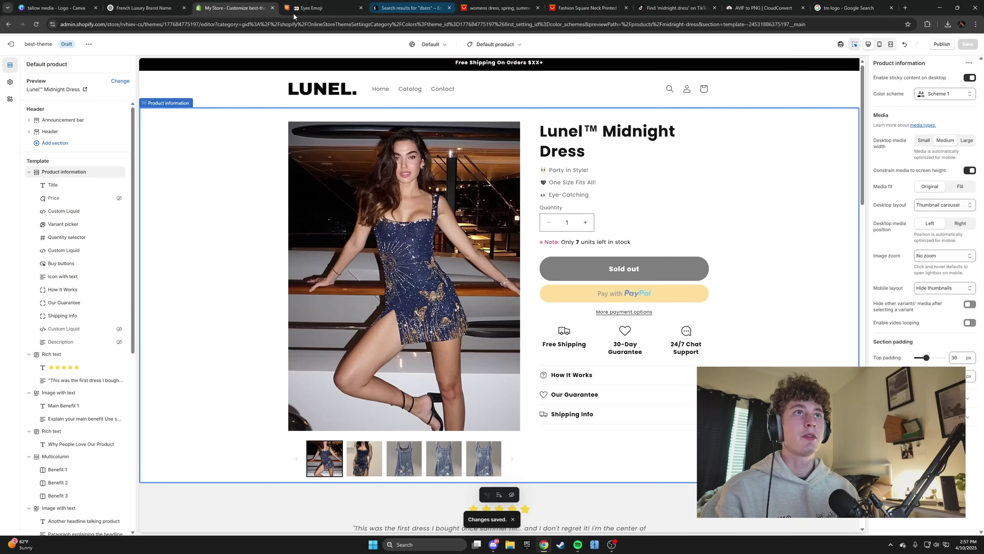
left_click(365, 458)
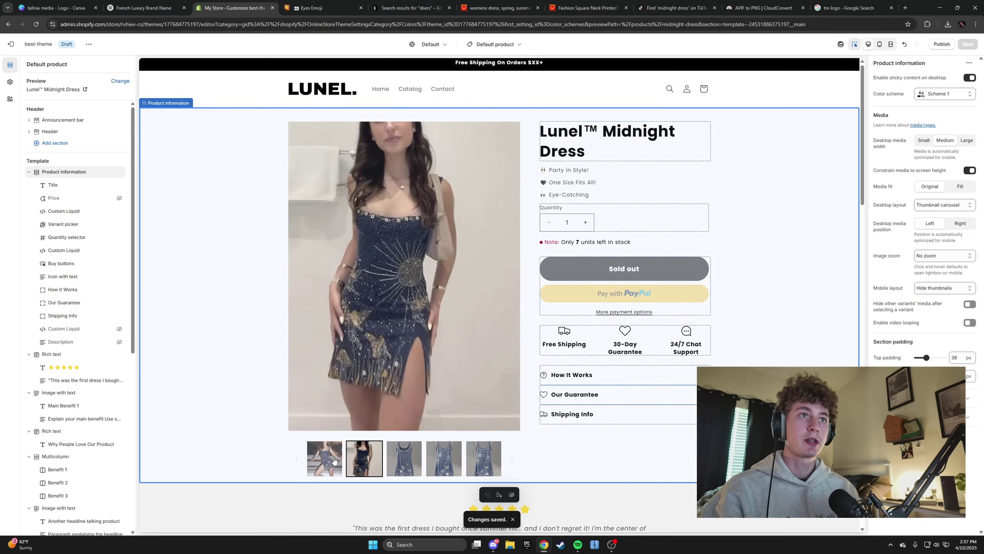
left_click(334, 460)
Step: Switch to the Canva logo design, upload the dress PNG photos from Downloads and add the model photo taken on the yacht to page 1
key("ctrl+1")
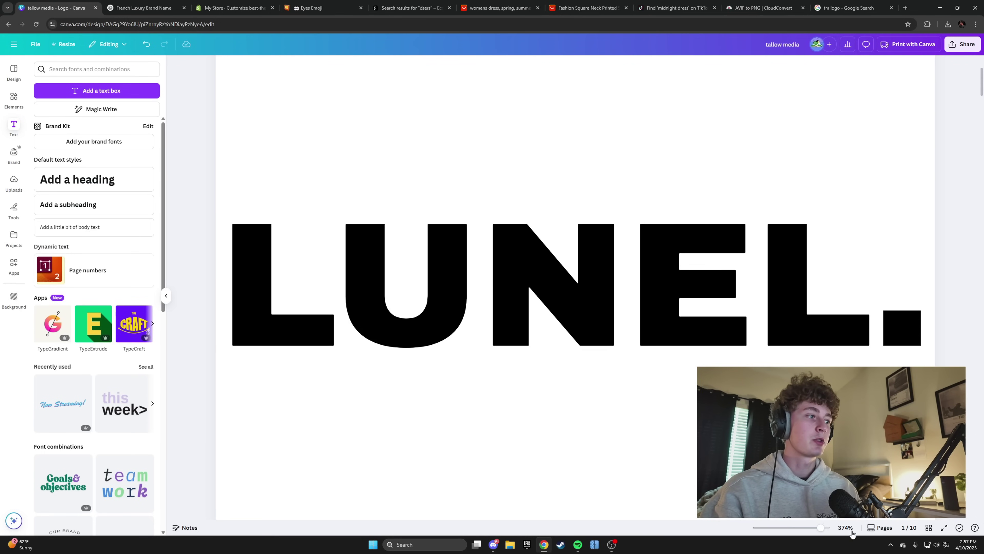
left_click_drag(821, 528, 808, 527)
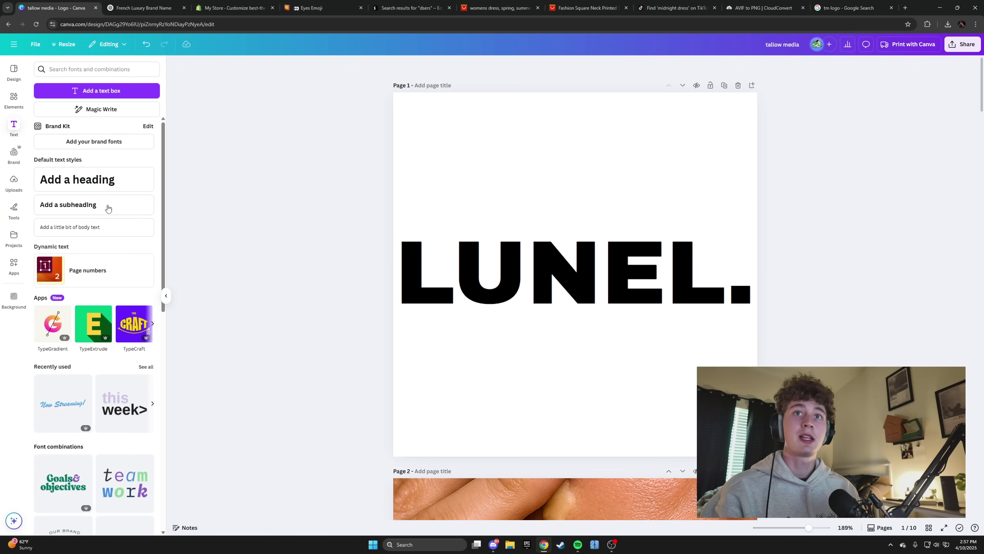
left_click(13, 181)
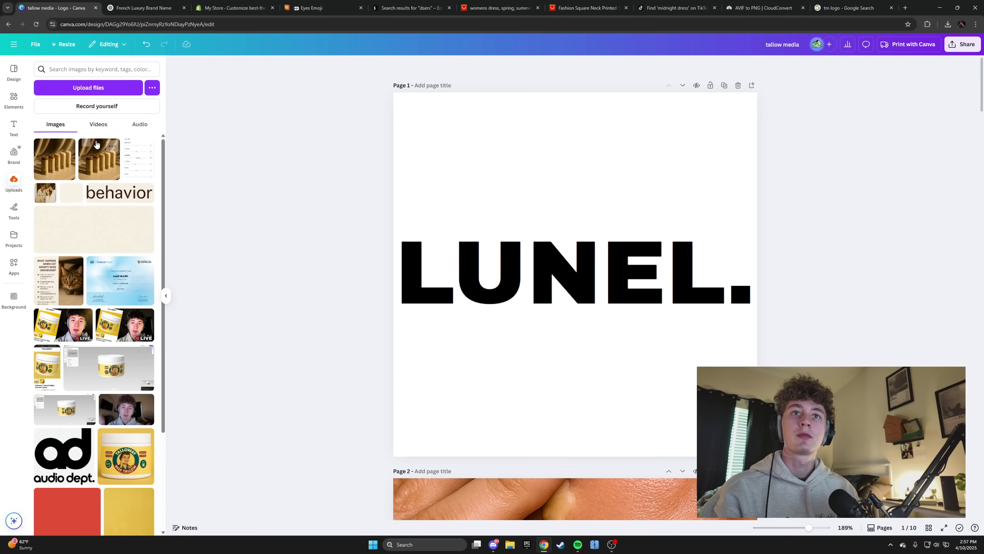
left_click(91, 87)
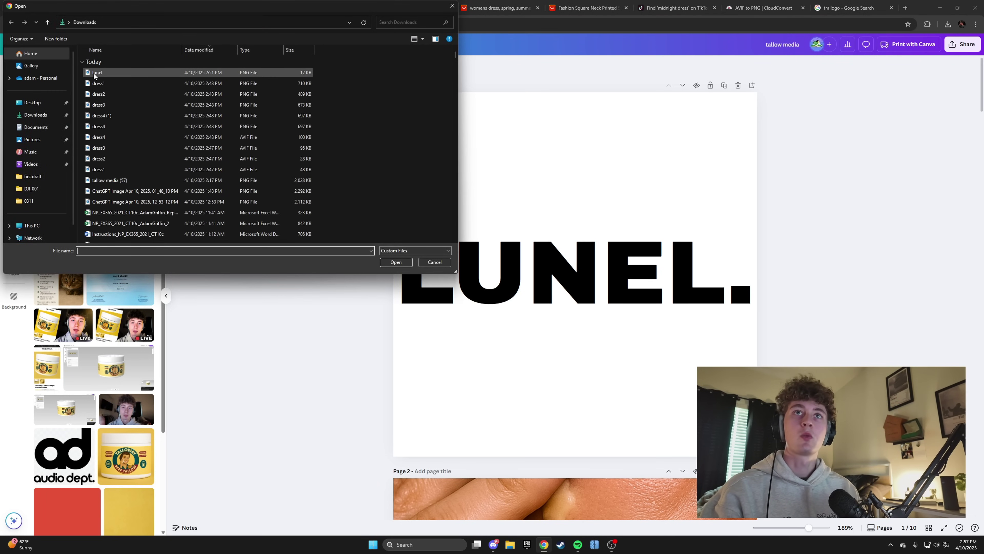
left_click_drag(84, 110, 102, 87)
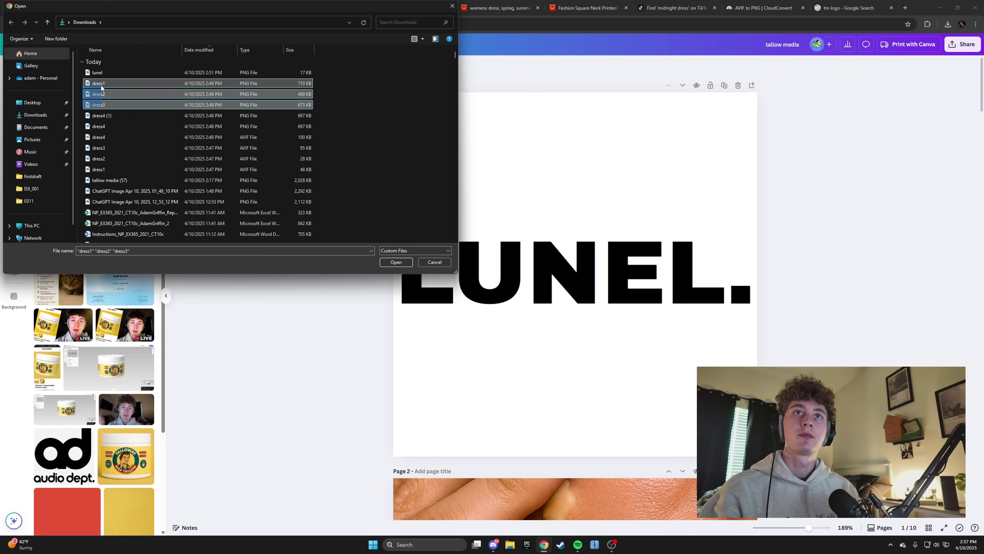
left_click(392, 262)
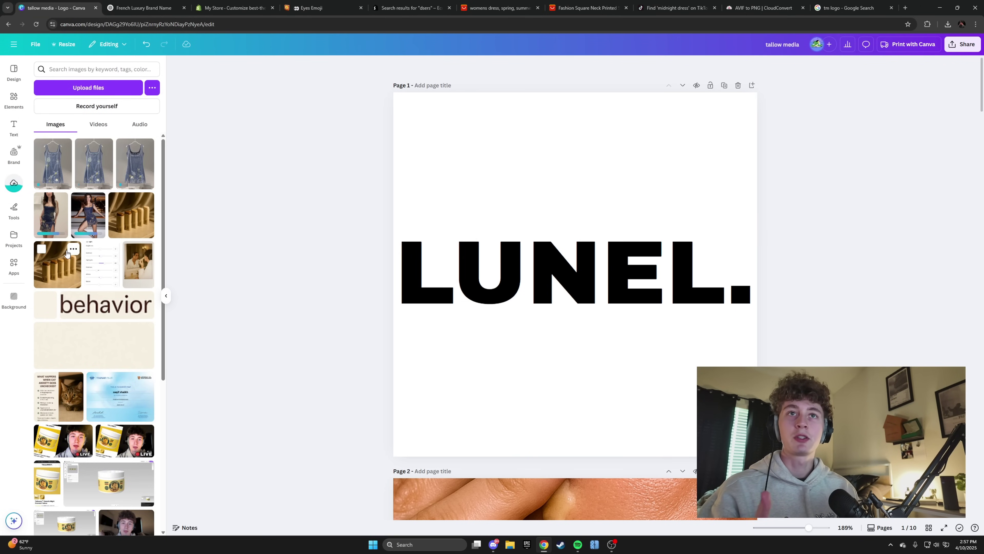
left_click(88, 215)
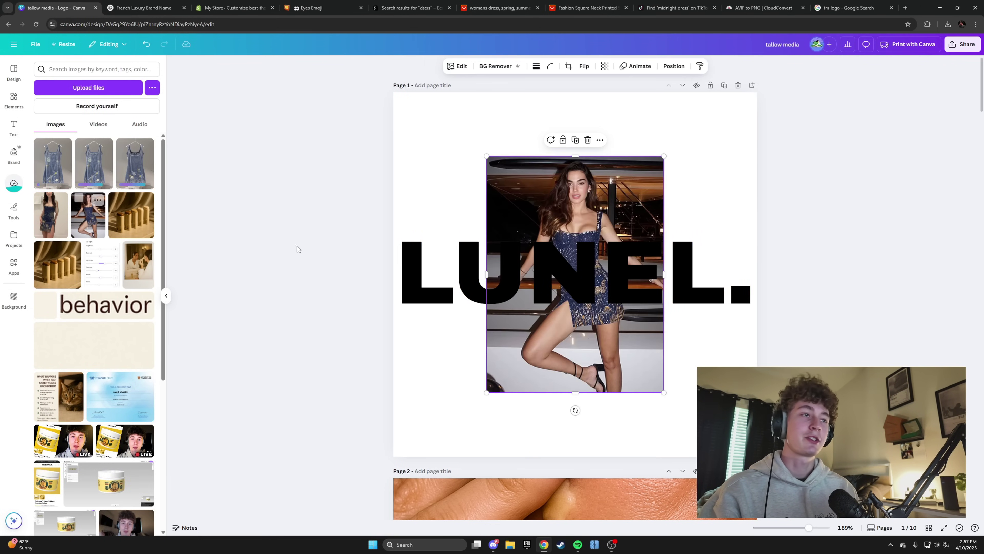
Step: Enlarge the yacht photo to fill page 1's full height and delete the LUNEL. text
left_click_drag(486, 156, 438, 92)
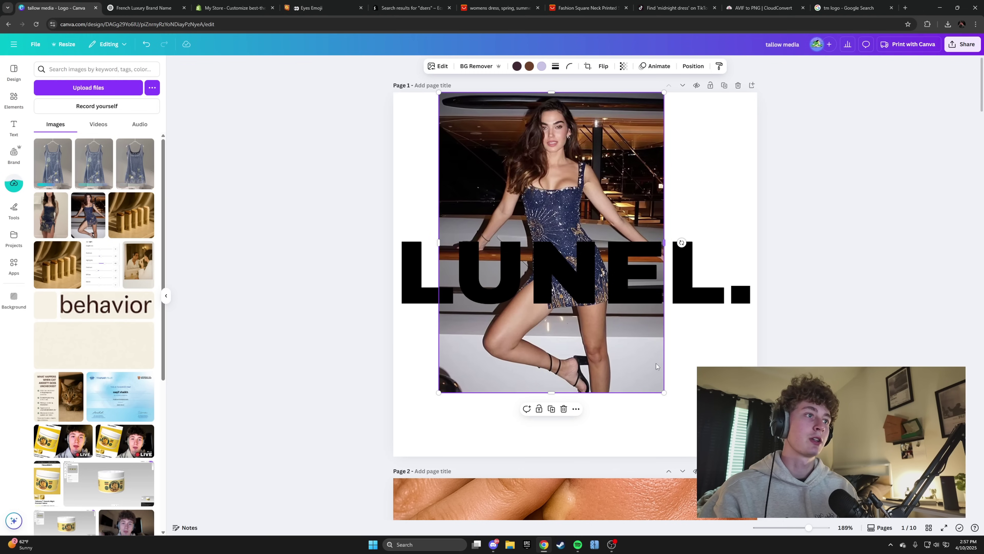
left_click_drag(664, 393, 712, 456)
left_click(679, 286)
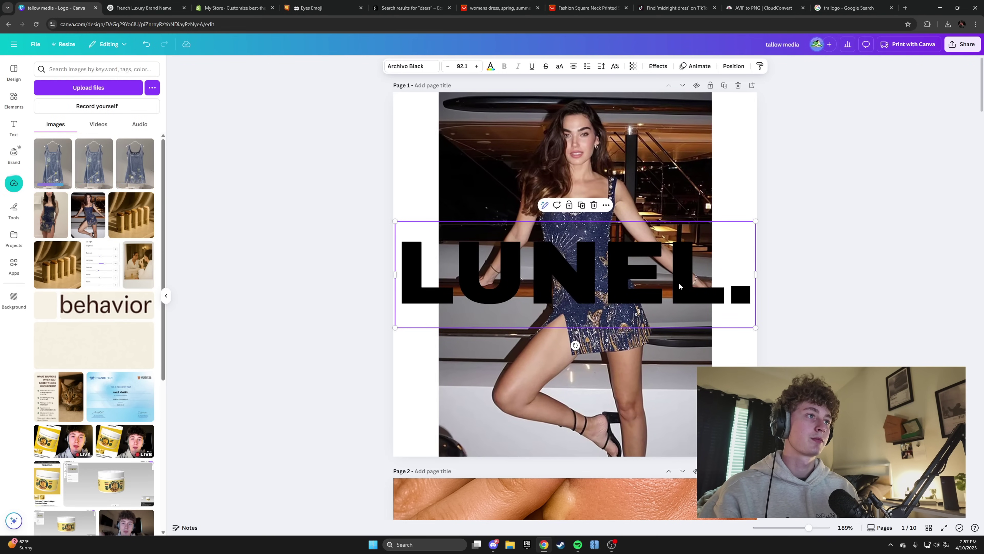
key("Delete")
Step: Erase the neckline details of the dress in the yacht photo using Magic Eraser with brush size 31
left_click(672, 281)
left_click(438, 66)
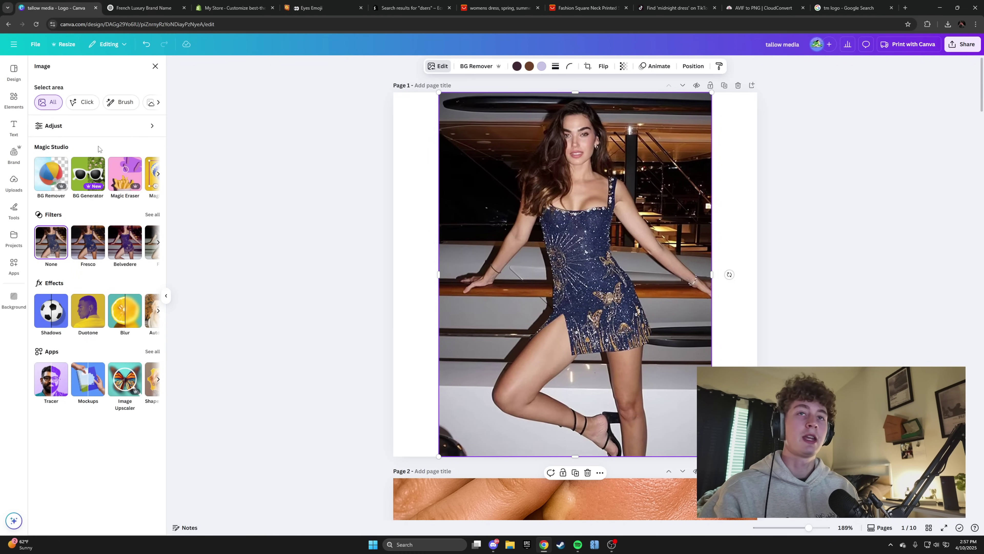
left_click(124, 174)
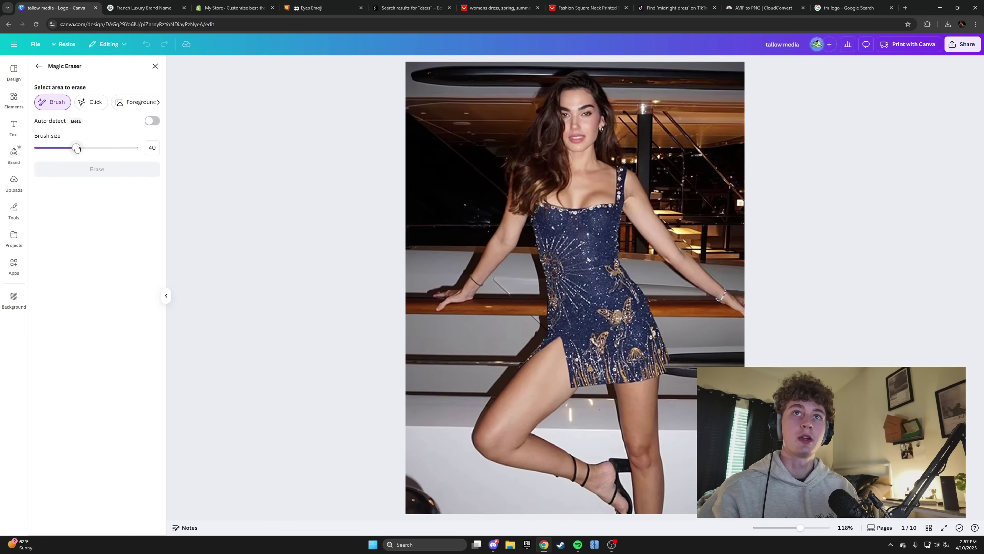
left_click_drag(76, 148, 67, 148)
mouse_move(562, 212)
left_mouse_down()
mouse_move(553, 198)
mouse_move(597, 213)
mouse_move(583, 232)
left_mouse_up()
left_click(70, 170)
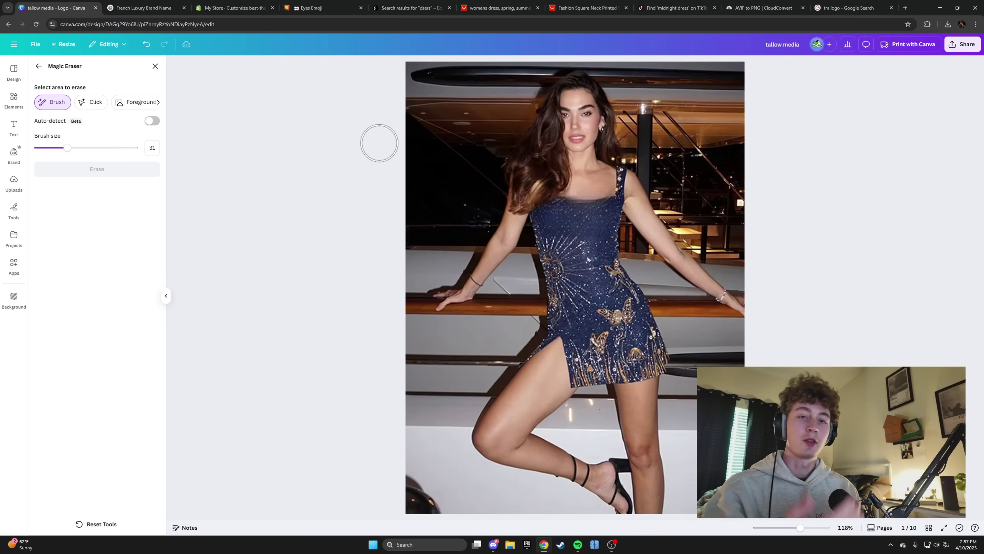
left_click(38, 66)
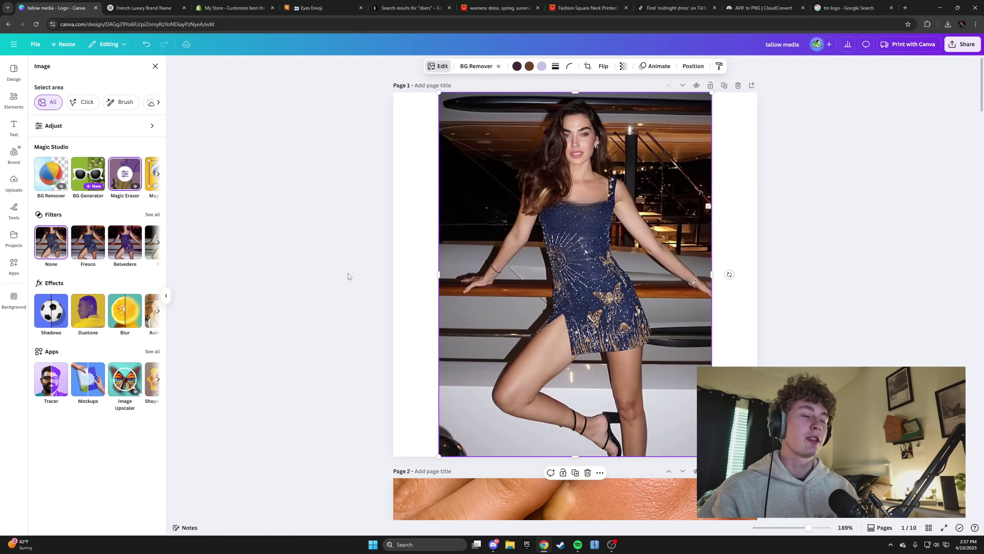
left_click(341, 275)
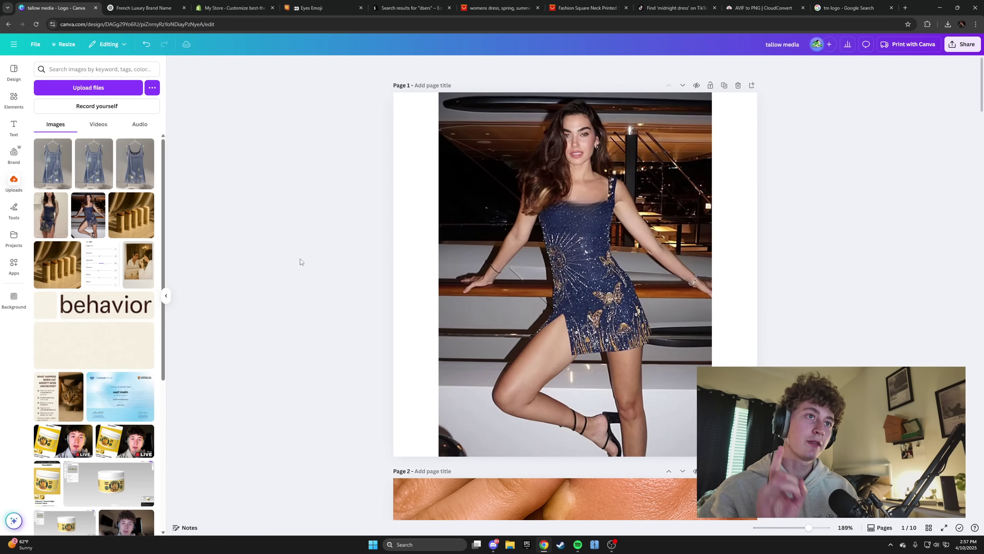
Step: Try placing the bathroom photo of the dress over the yacht photo on page 1, and delete it
left_click(594, 316)
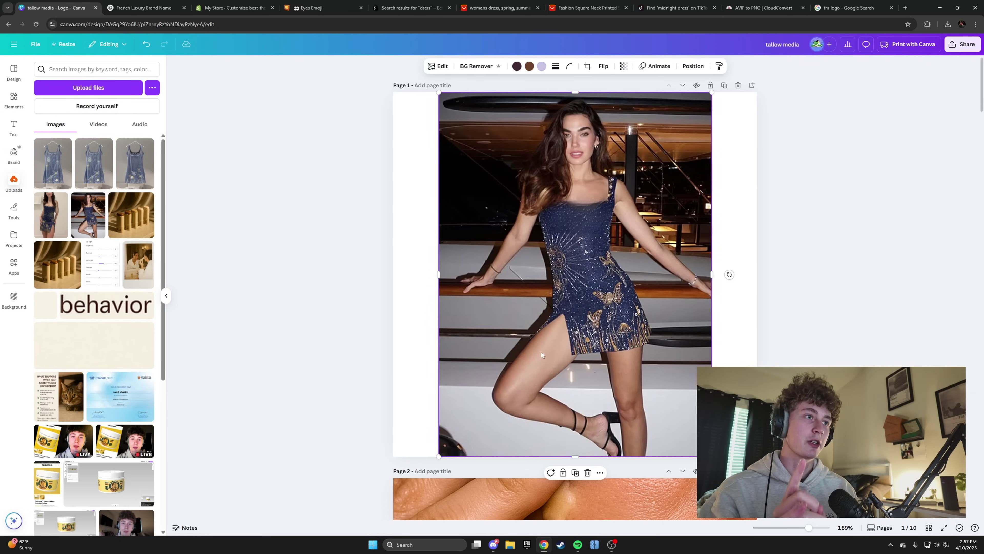
left_click(50, 215)
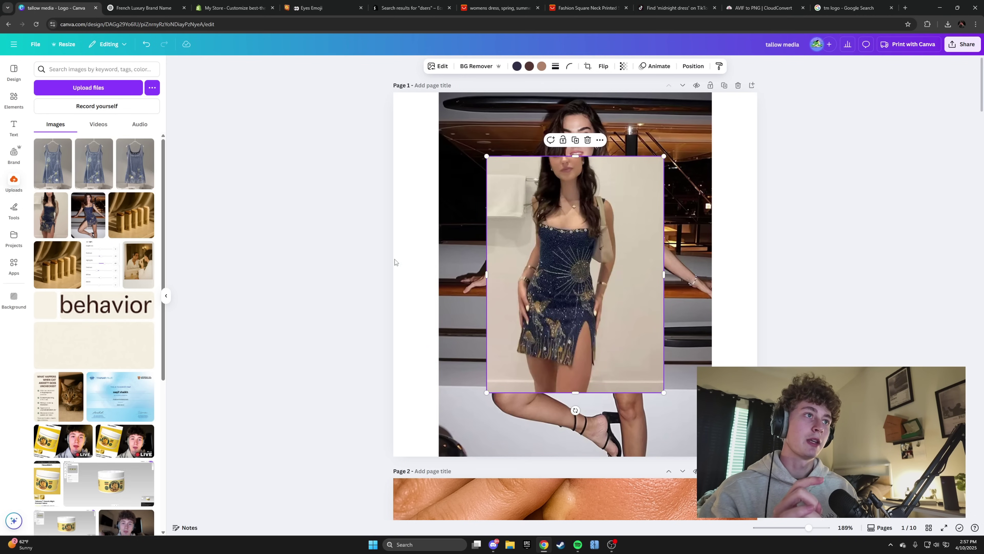
left_click_drag(555, 230, 532, 281)
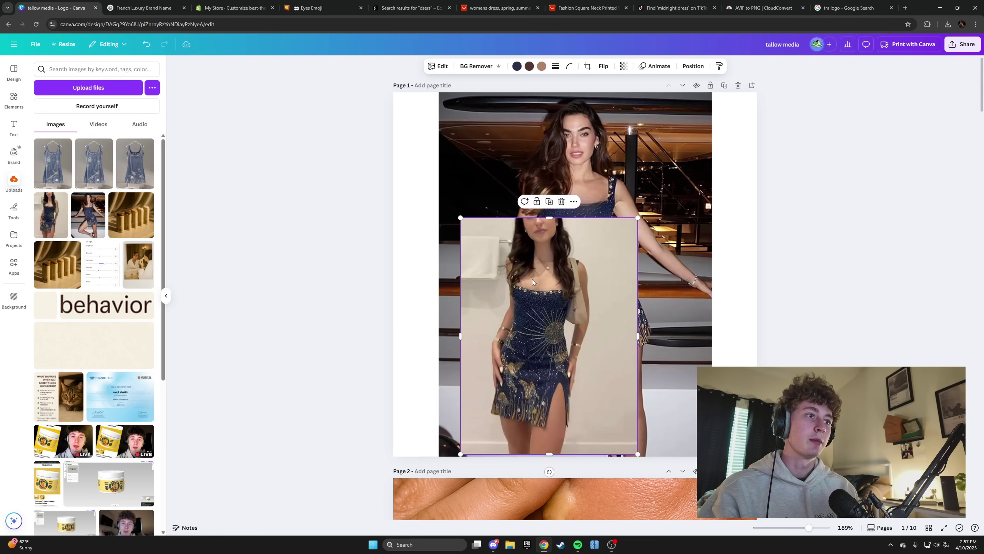
key("Delete")
Step: Capture a screenshot of the edited yacht photo, switch to ChatGPT and paste it into a Create image prompt
key("super+shift+s")
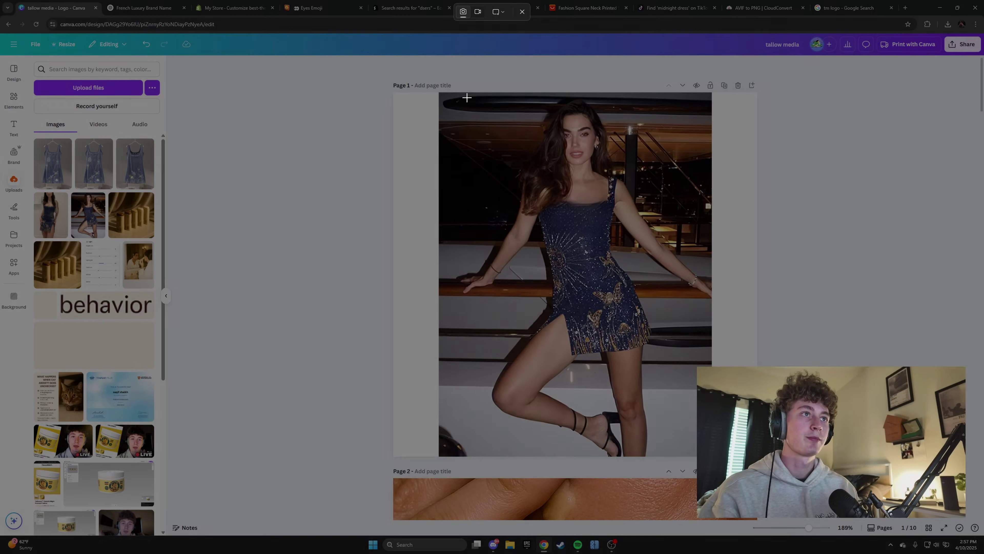
left_click_drag(442, 94, 710, 455)
left_click(128, 8)
left_click(462, 518)
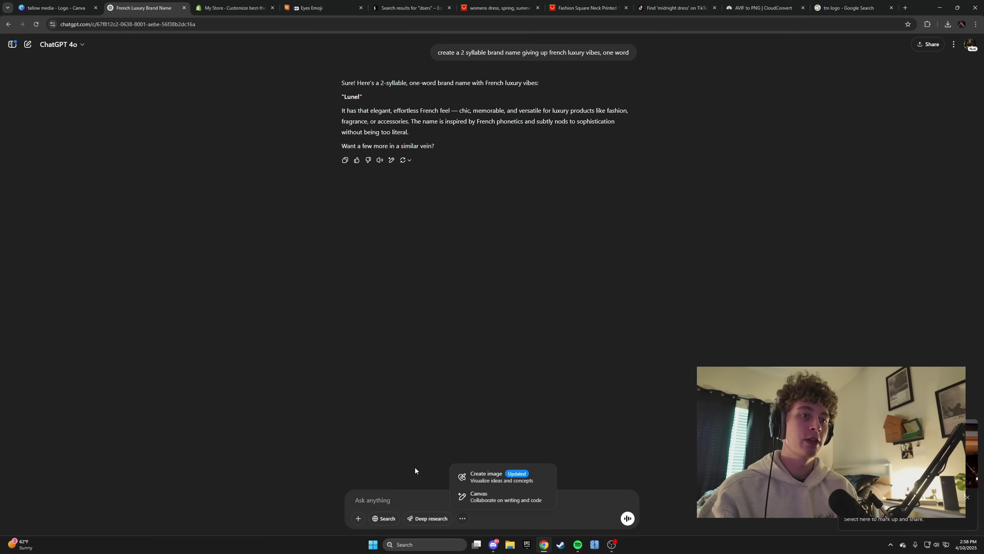
left_click(469, 483)
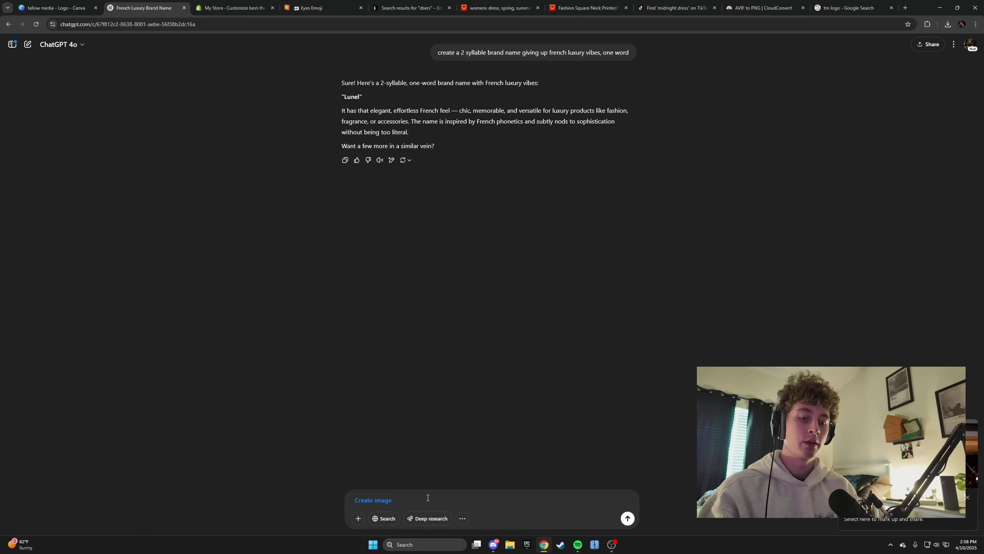
key("ctrl+v")
Step: Attach the PNG files dress1, dress2, dress3, dress4 and dress4 (1) from Downloads, and remove the duplicate yacht photo
left_click(358, 519)
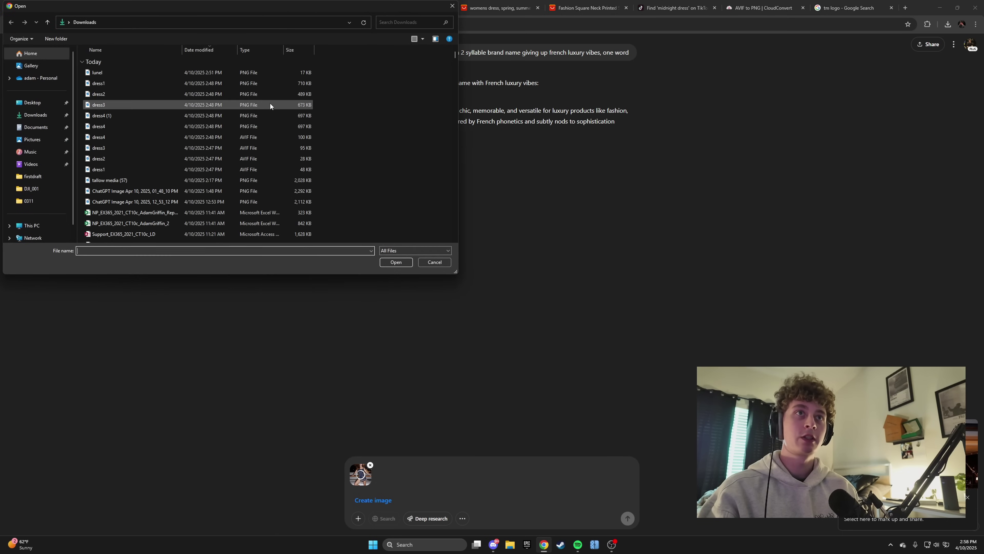
left_click_drag(83, 78, 101, 125)
left_click(396, 262)
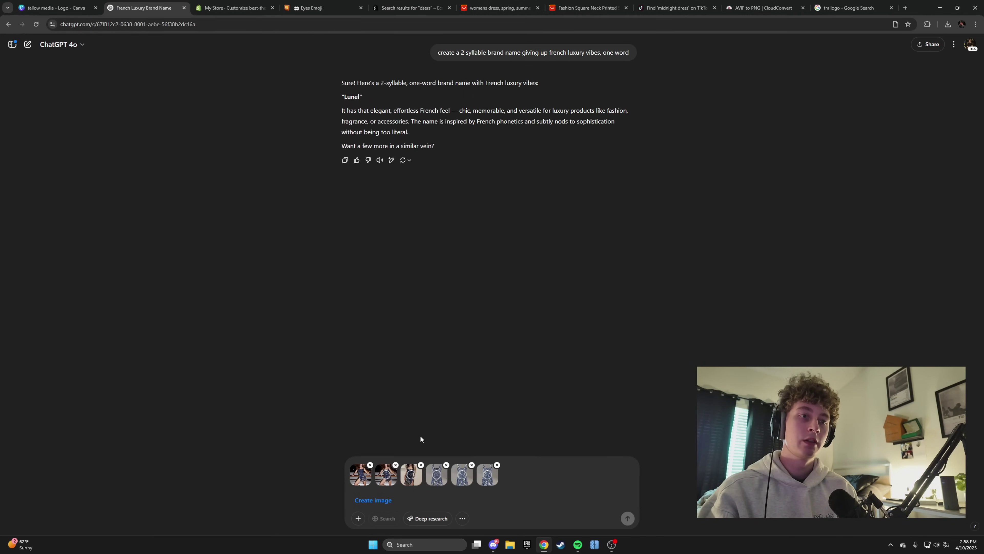
left_click(438, 477)
left_click(974, 44)
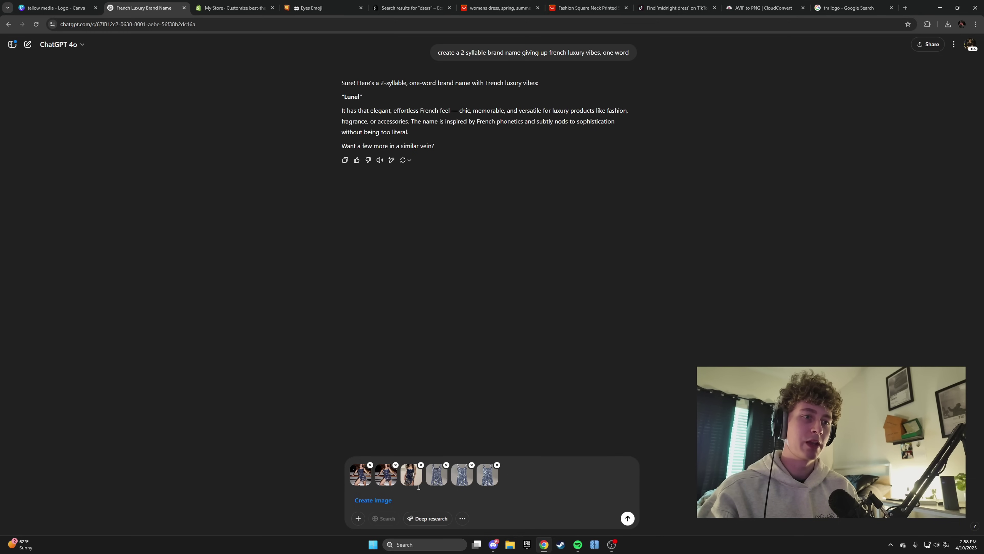
left_click(394, 481)
left_click(922, 72)
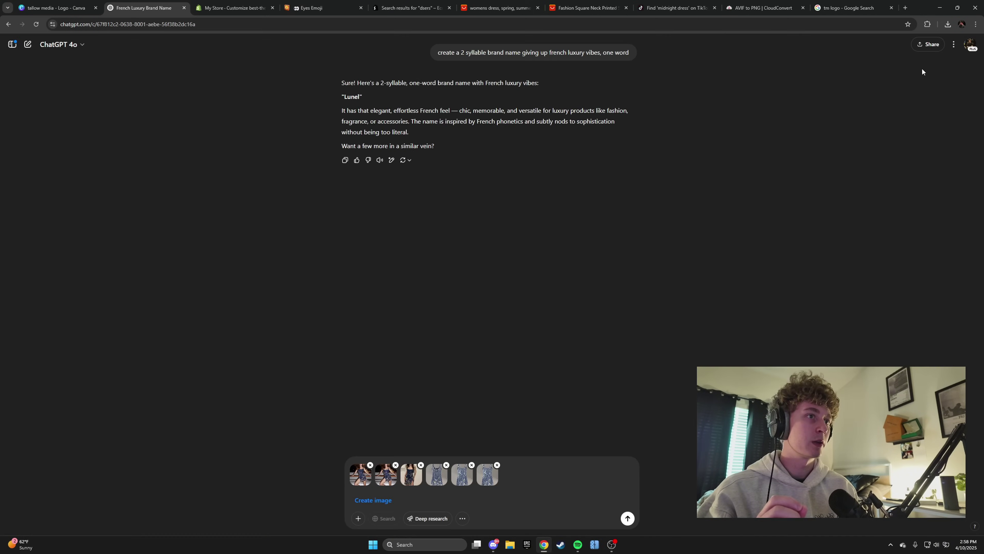
left_click(396, 465)
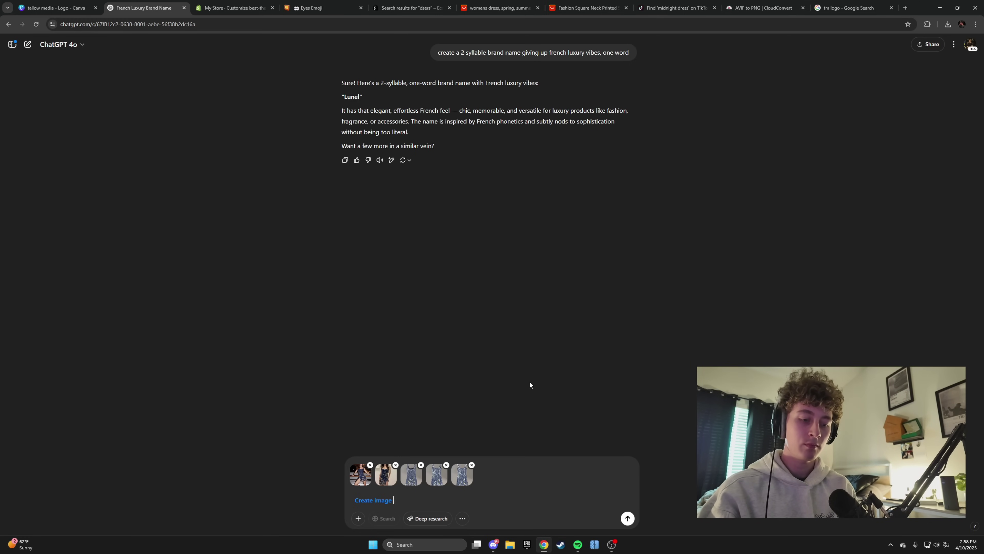
Step: Begin the image prompt with "take this dress and put it on a girl in an luxury environment at night"
type("his dress and p")
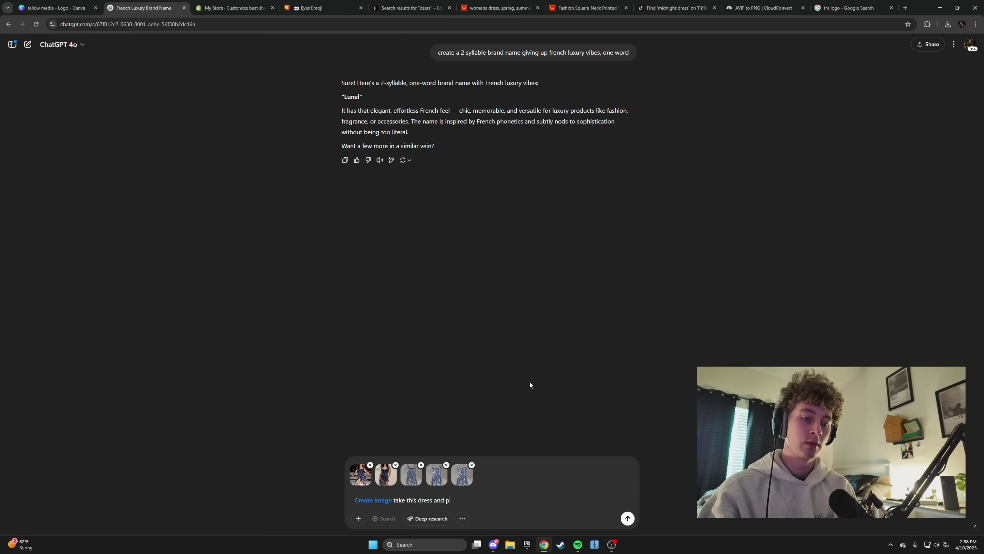
type("ut it on a girl")
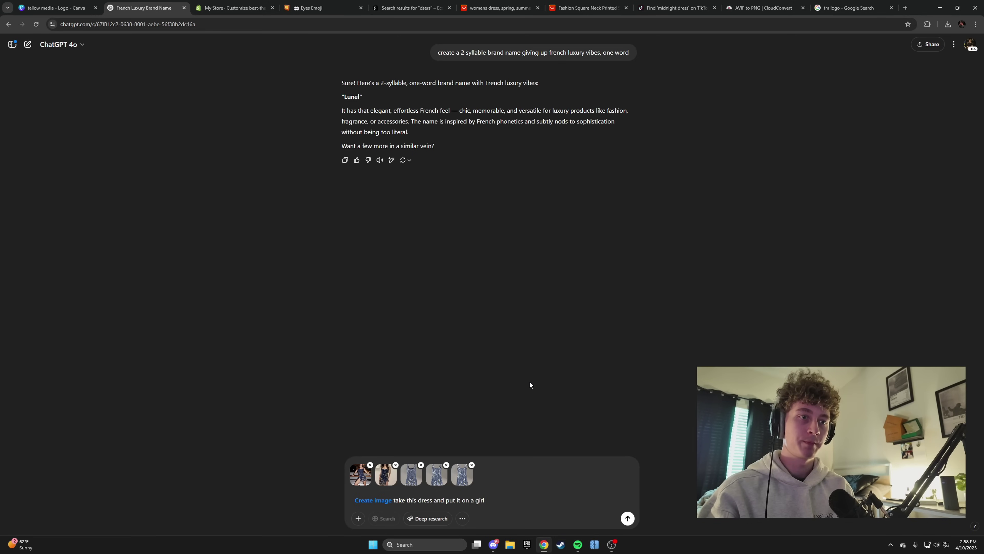
type(" in an l")
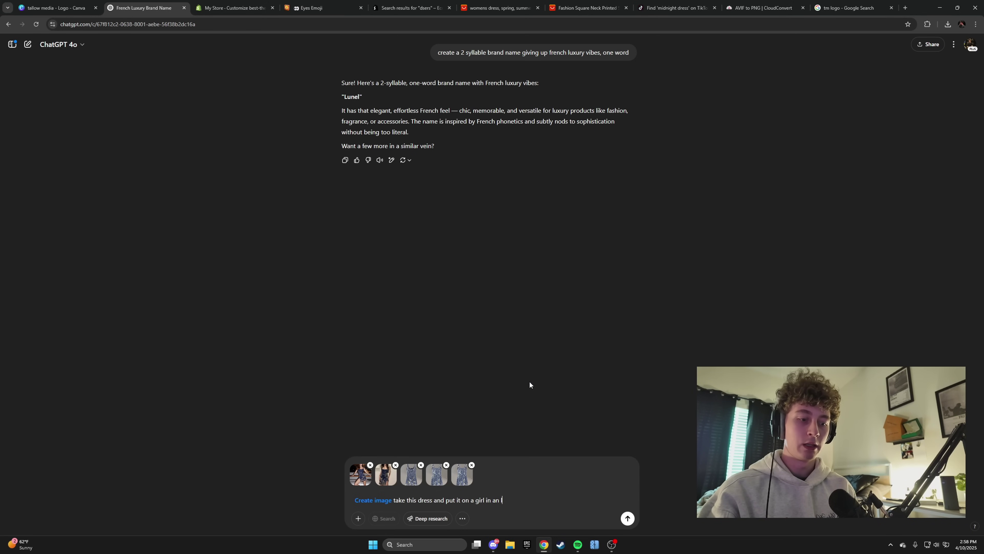
type("uxury environem")
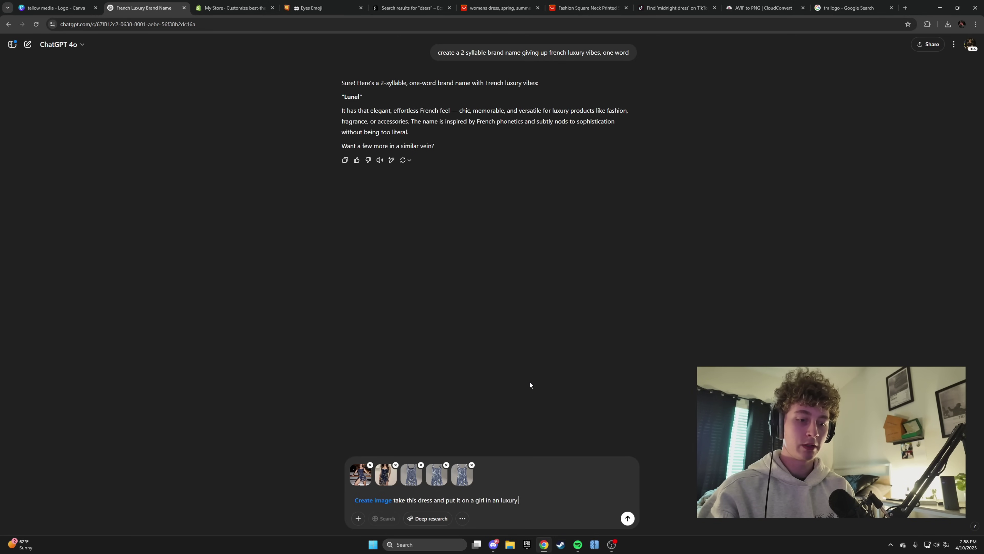
key("BackSpace")
key("BackSpace")
type("m")
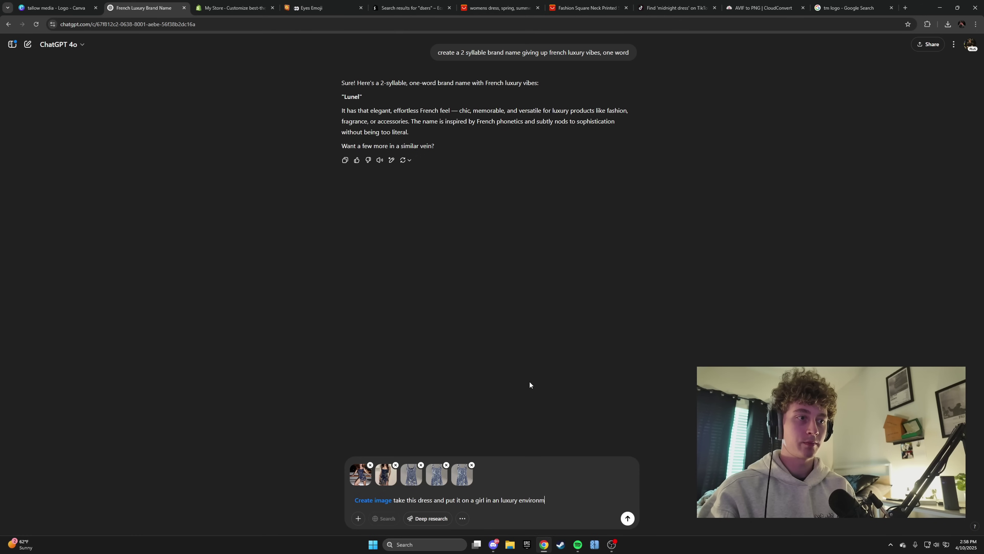
type("ent at night, th")
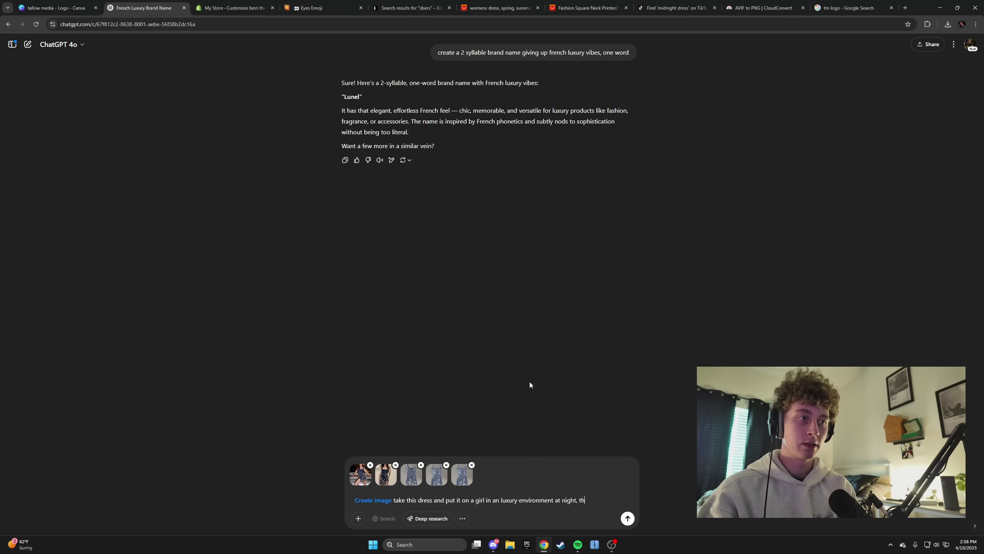
Step: Continue with "the dress is shining from the flash of the camera, taken near the water, high quality, hyper realistic" and submit the prompt
type("e dress is shining from the fl")
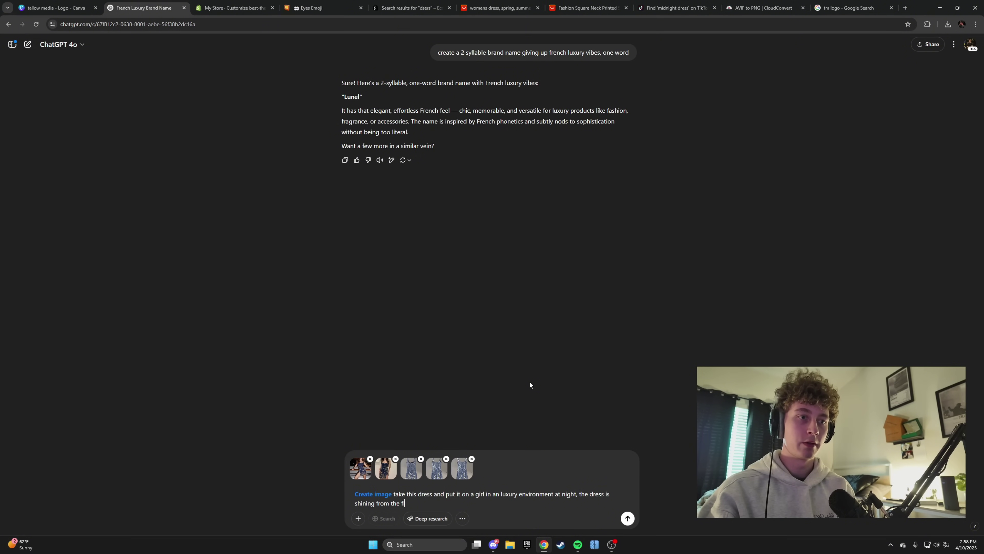
type("ash of the camera, ")
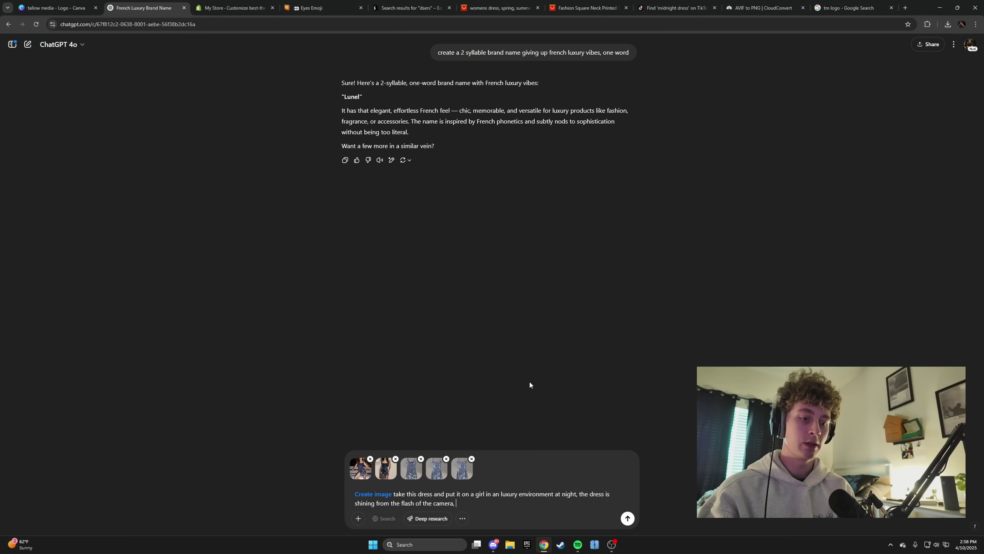
type("taken near ")
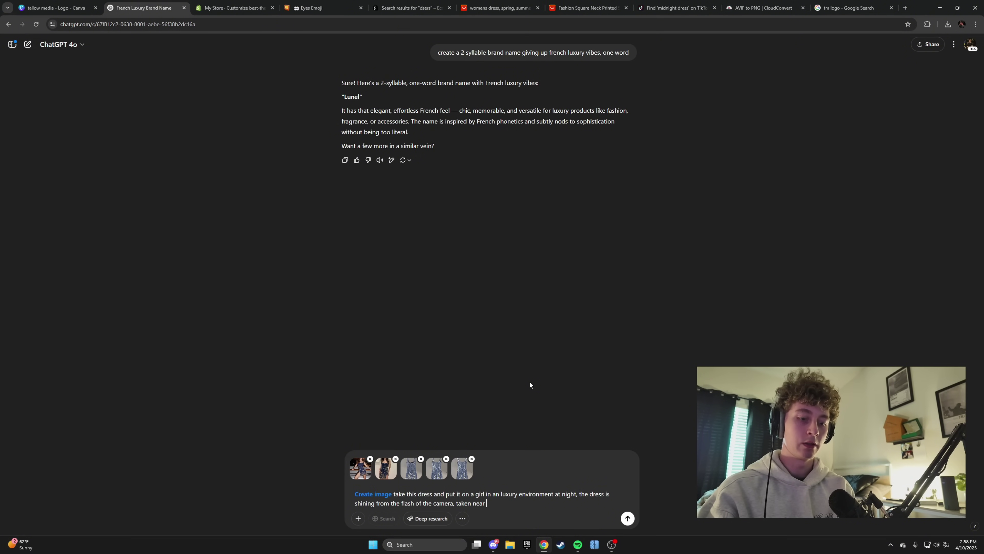
type("the water, ")
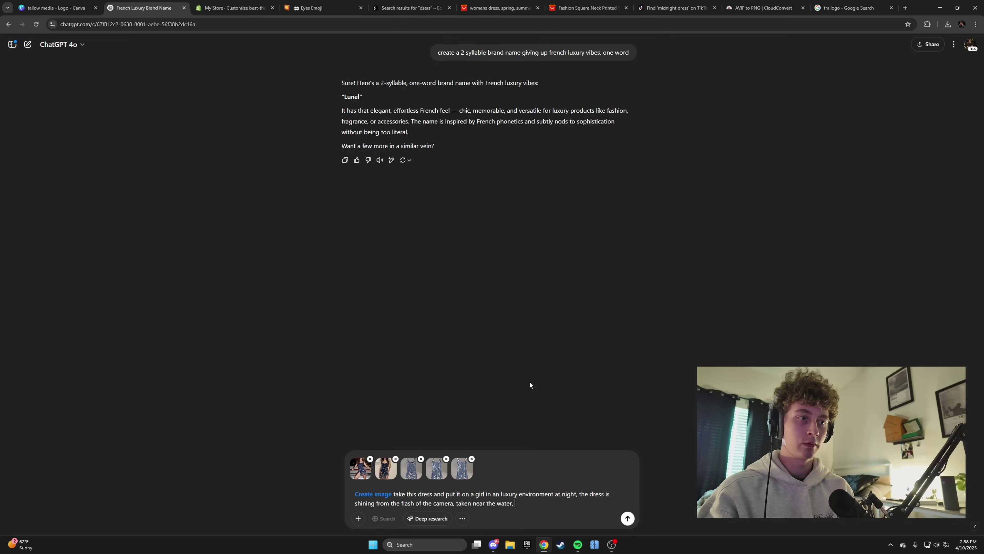
type("high quality, ")
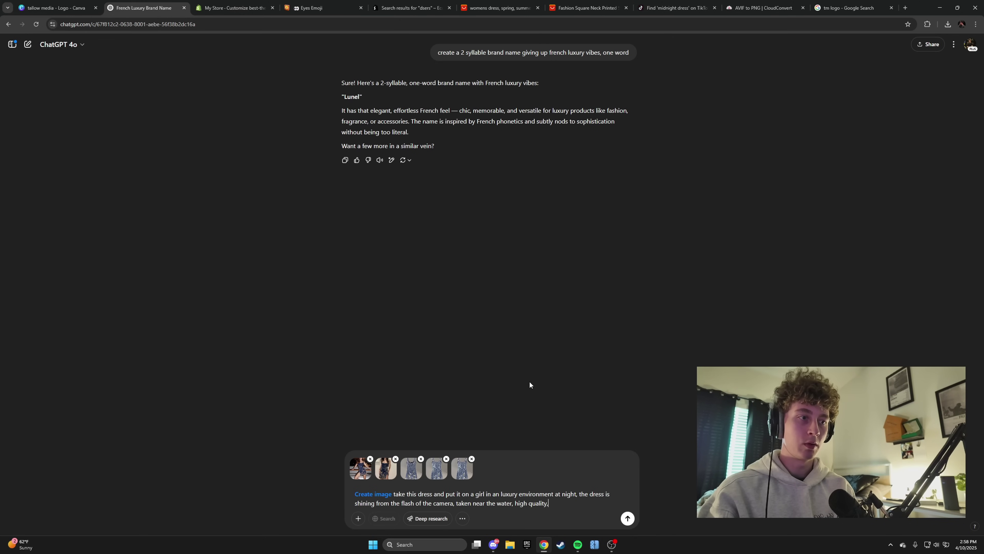
type("realistic")
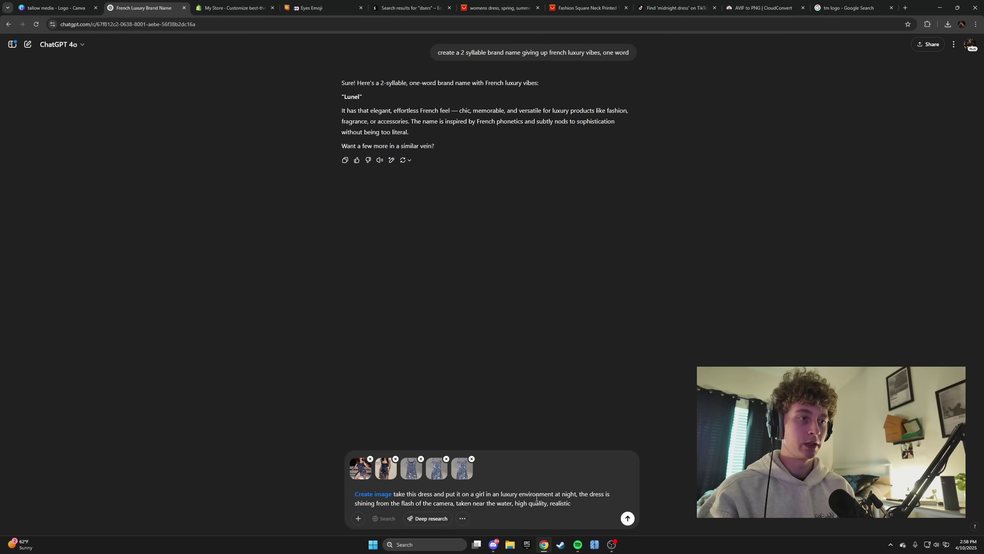
type(" hyper")
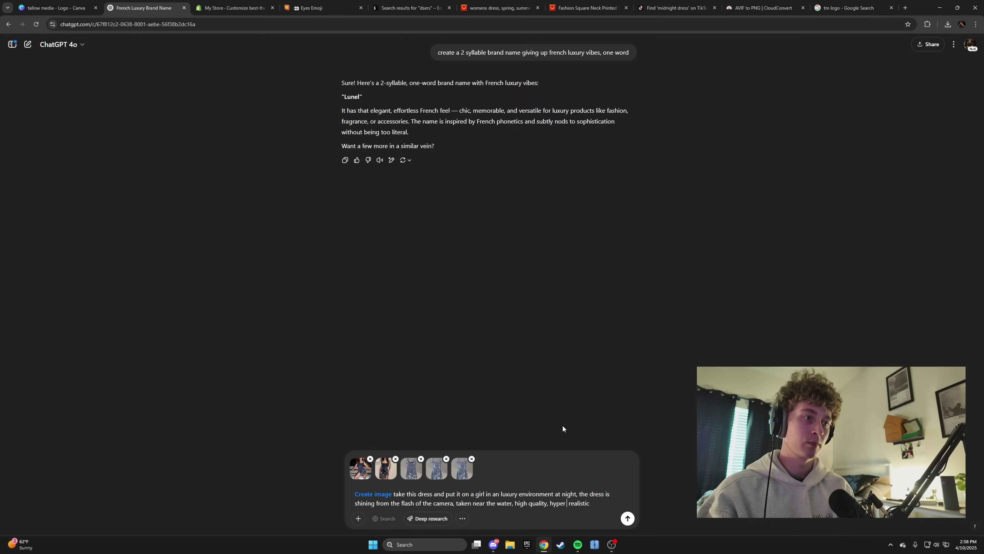
key("Return")
scroll(489, 202, "up", 5)
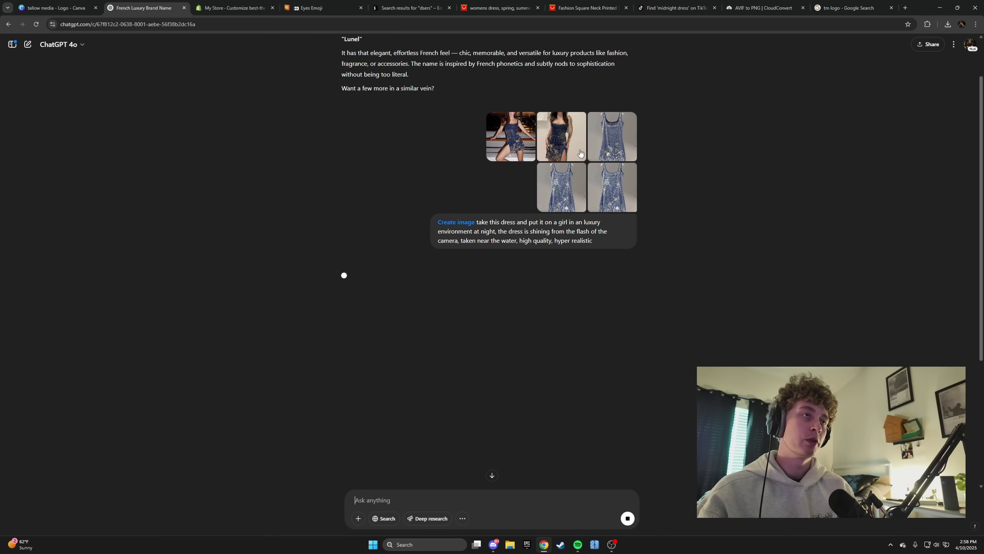
scroll(527, 288, "down", 2)
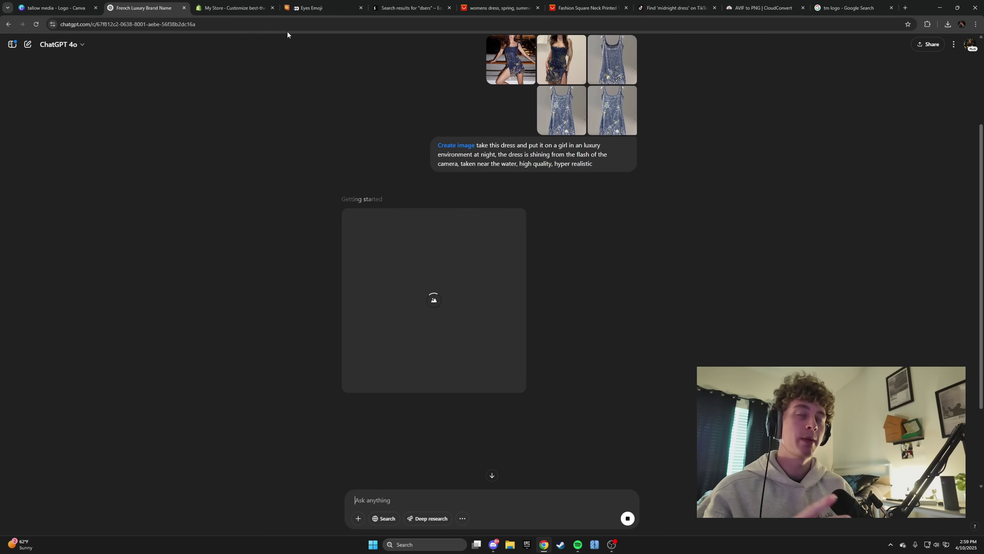
Step: Switch to the Shopify theme editor and open the settings of the "Main Benefit 1" Image with text section
left_click(233, 7)
scroll(637, 333, "down", 5)
scroll(637, 330, "down", 3)
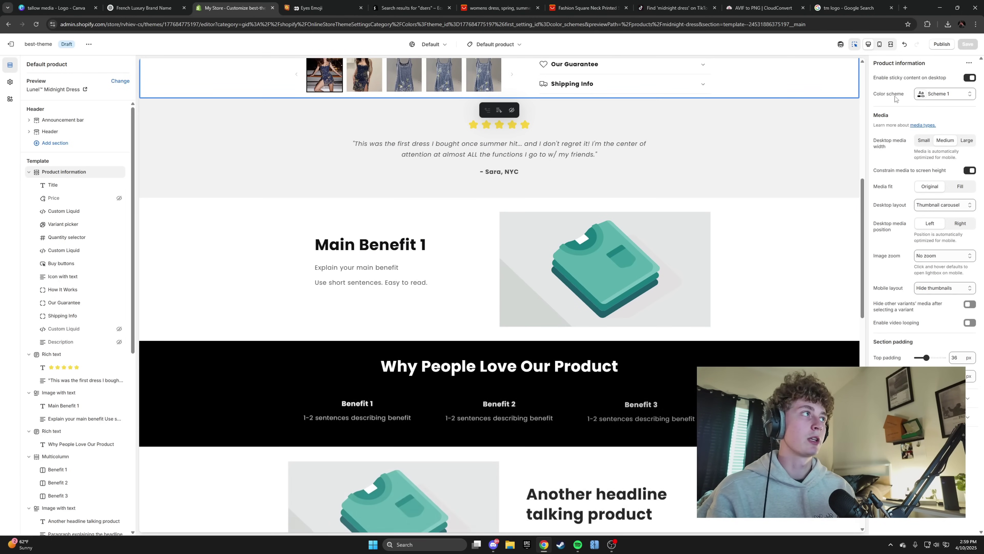
left_click(355, 262)
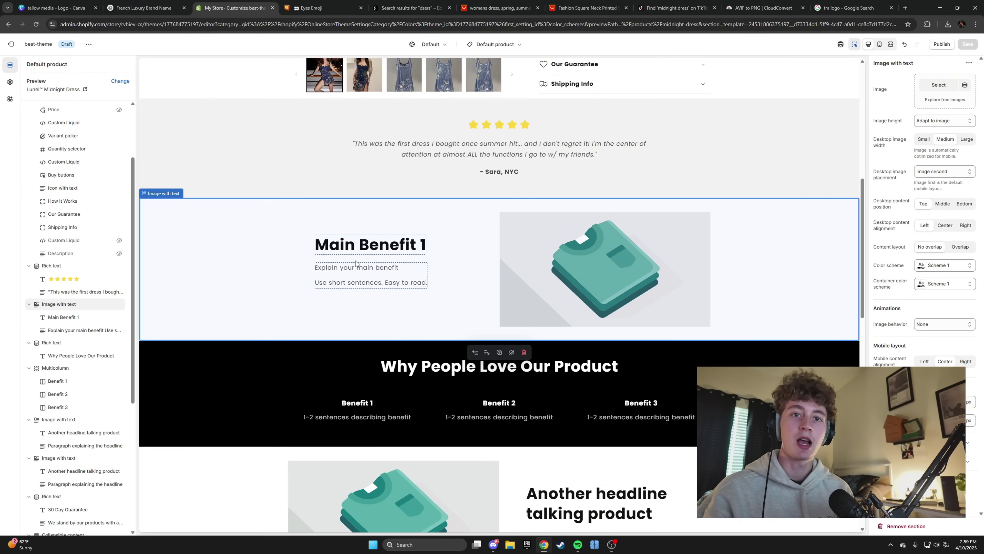
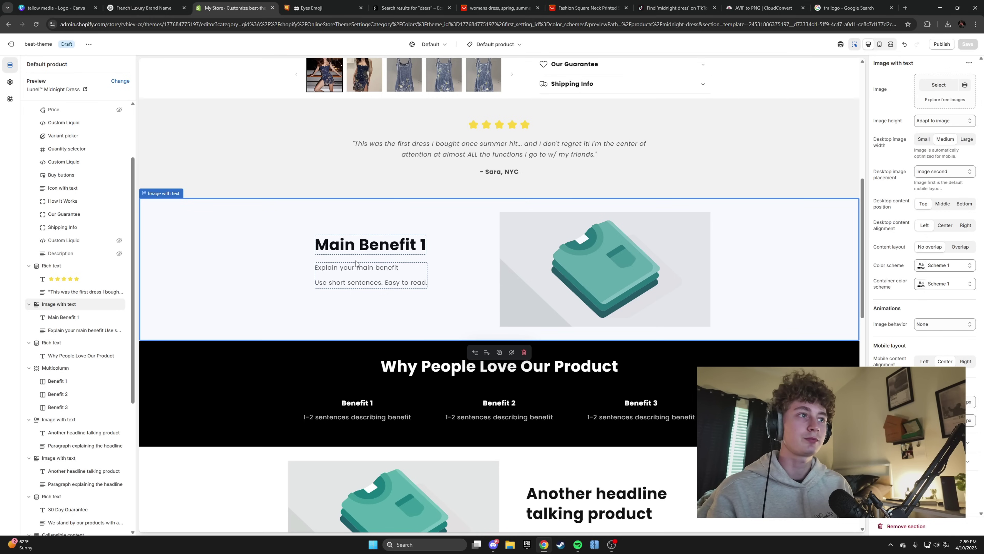
Step: Select the "Main Benefit 1" heading and close the browser tabs for the tm logo search, CloudConvert, the AliExpress dress search and the dsers search
left_click(334, 248)
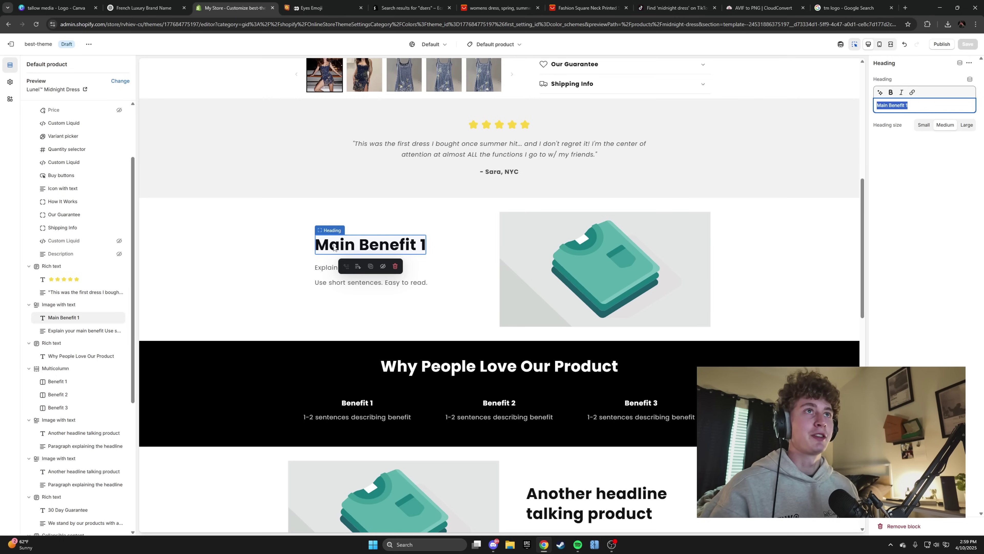
left_click(872, 8)
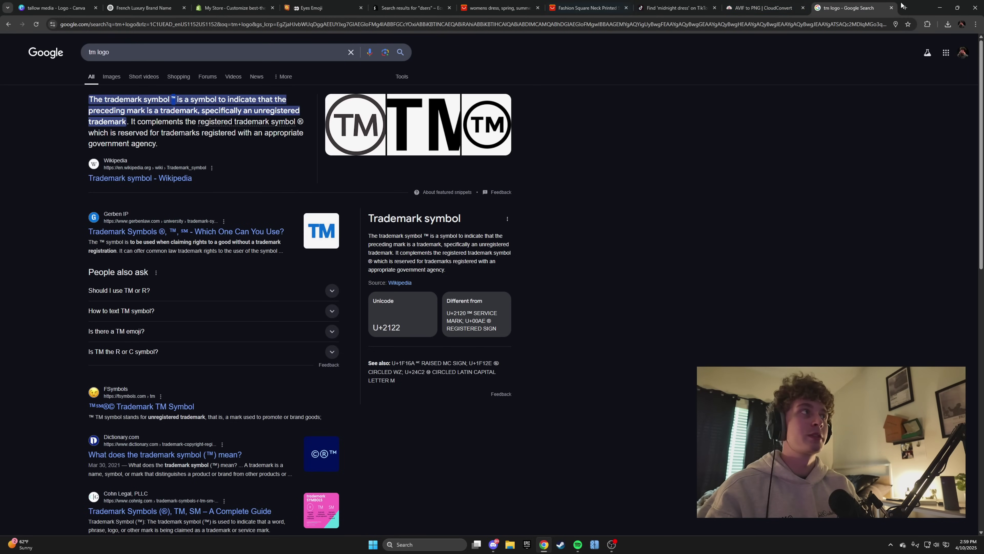
left_click(891, 8)
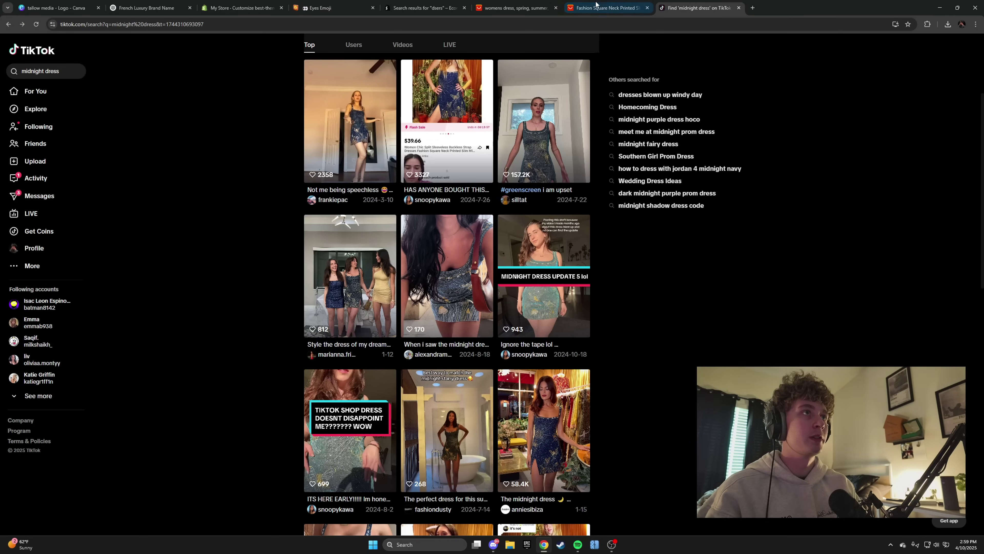
left_click(606, 8)
left_click(545, 9)
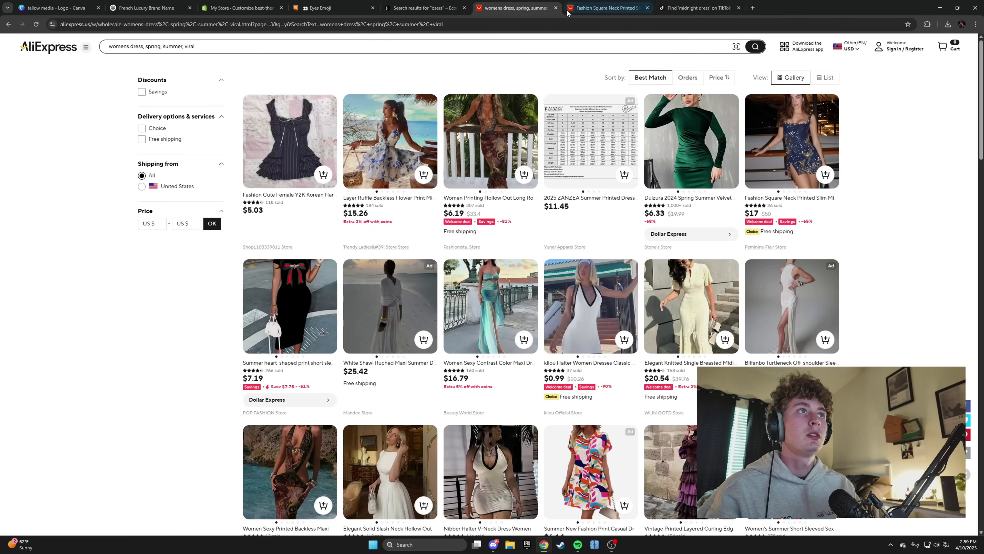
left_click(555, 7)
left_click(464, 8)
left_click(409, 7)
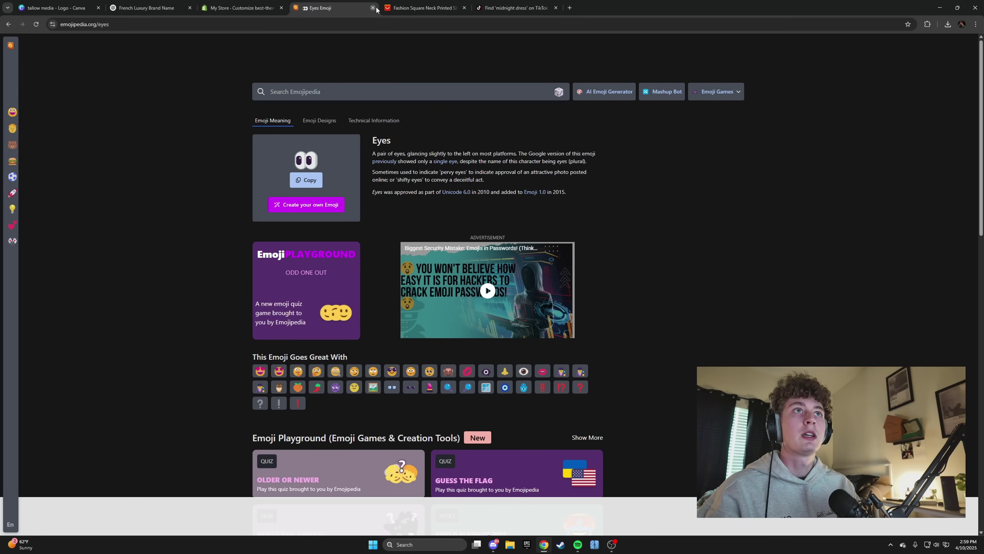
Step: Check the dress image generation in ChatGPT, and review the product page in the Shopify theme editor down to the main benefit section
left_click(238, 7)
left_click(153, 7)
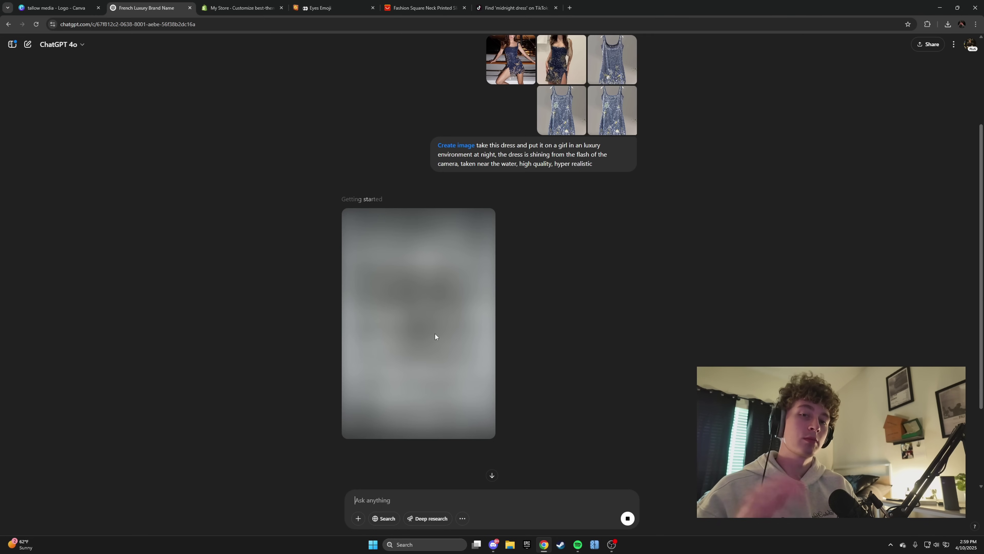
left_click(238, 8)
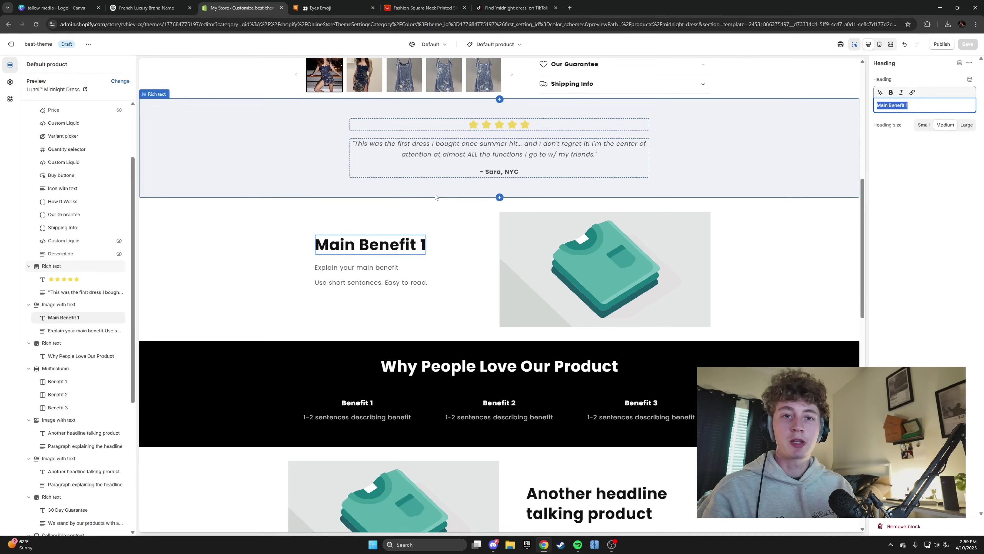
scroll(484, 303, "up", 8)
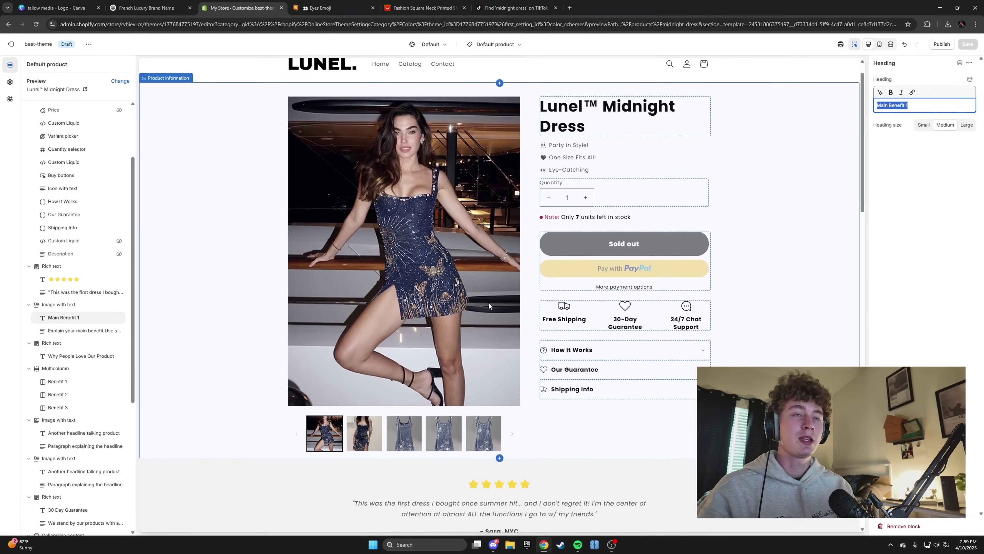
scroll(486, 303, "down", 3)
scroll(482, 287, "up", 3)
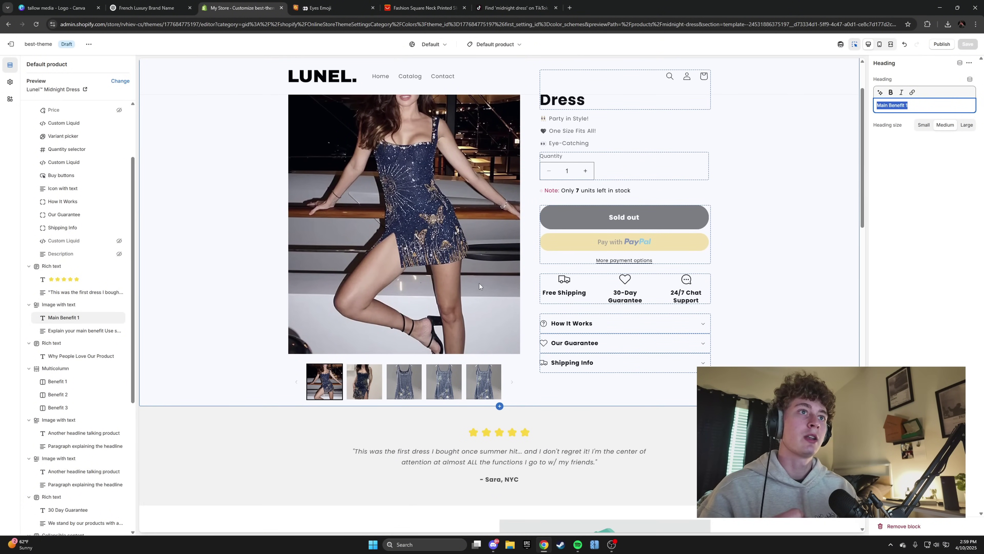
scroll(468, 268, "down", 10)
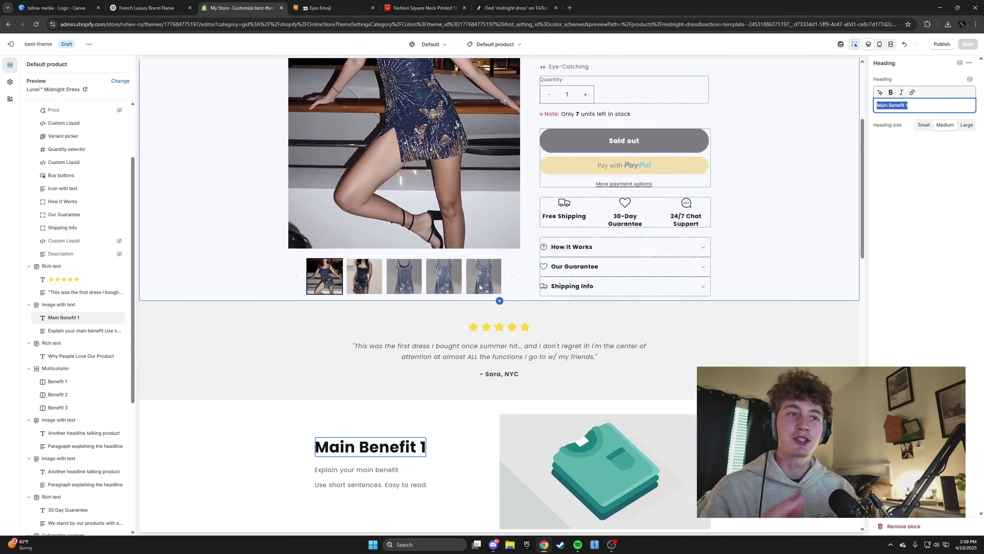
scroll(605, 182, "up", 8)
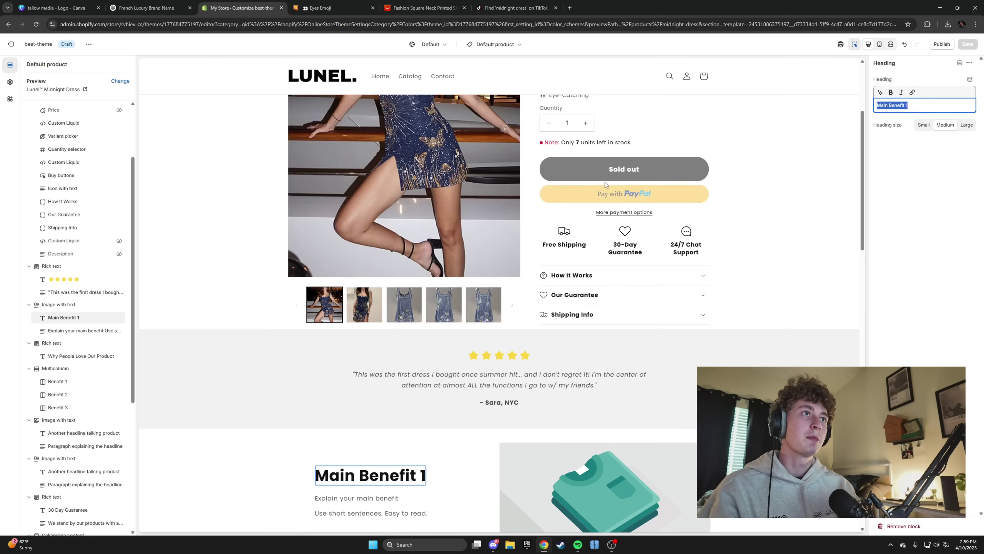
scroll(565, 227, "up", 2)
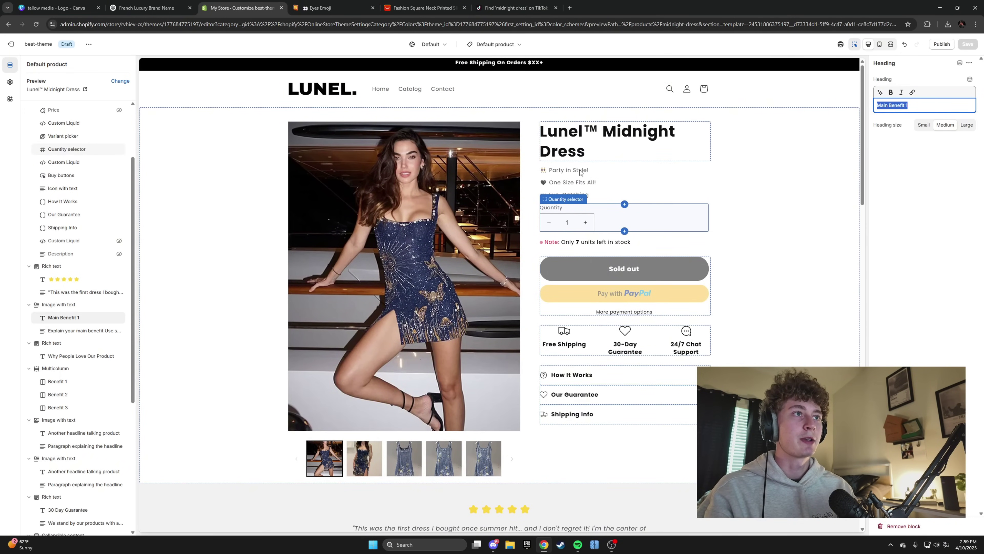
scroll(664, 272, "down", 10)
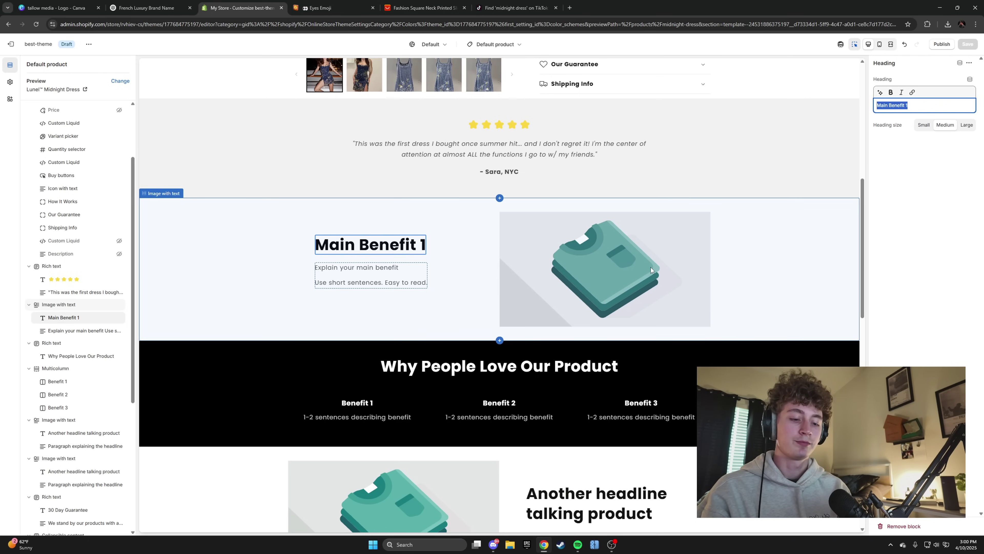
Step: Replace the "Main Benefit 1" heading with "Become The Center of Attention!"
type("Become the C")
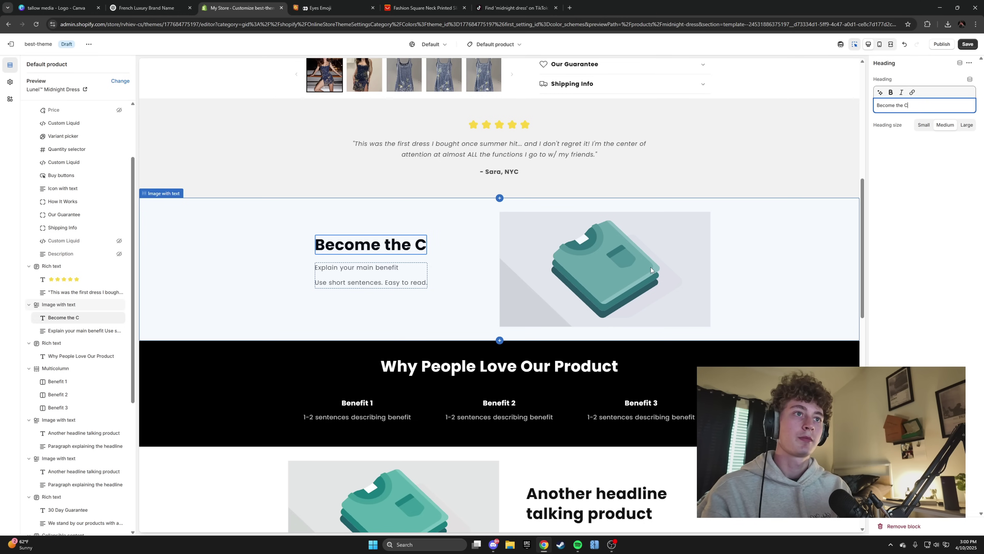
key("BackSpace")
key("BackSpace")
key("BackSpace")
key("BackSpace")
key("BackSpace")
key("BackSpace")
type("The Cen")
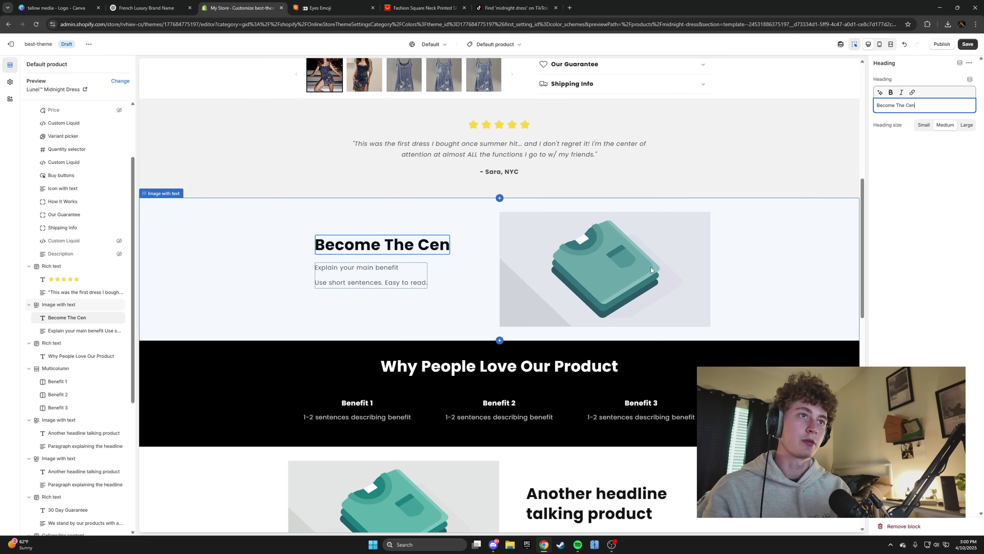
type("ter of Attenti")
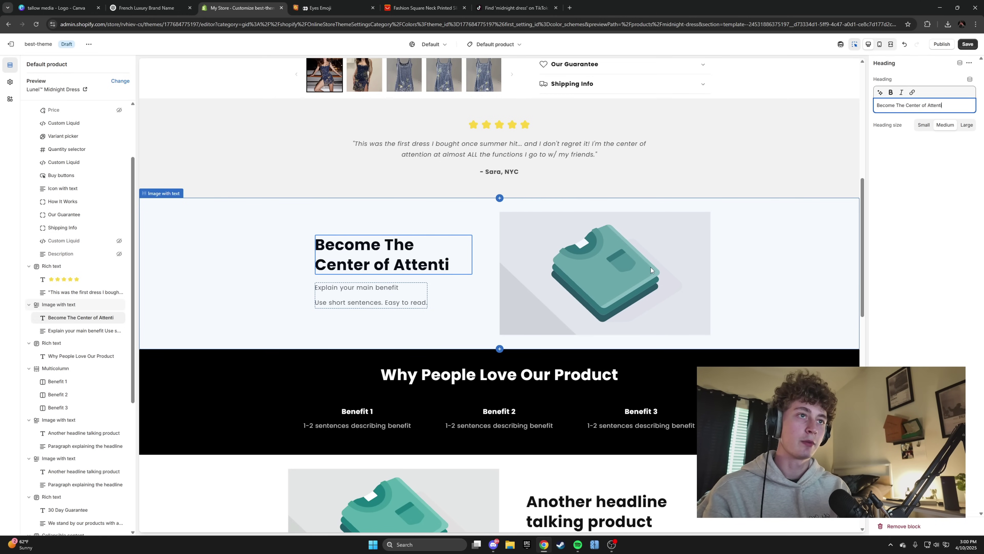
type("on!")
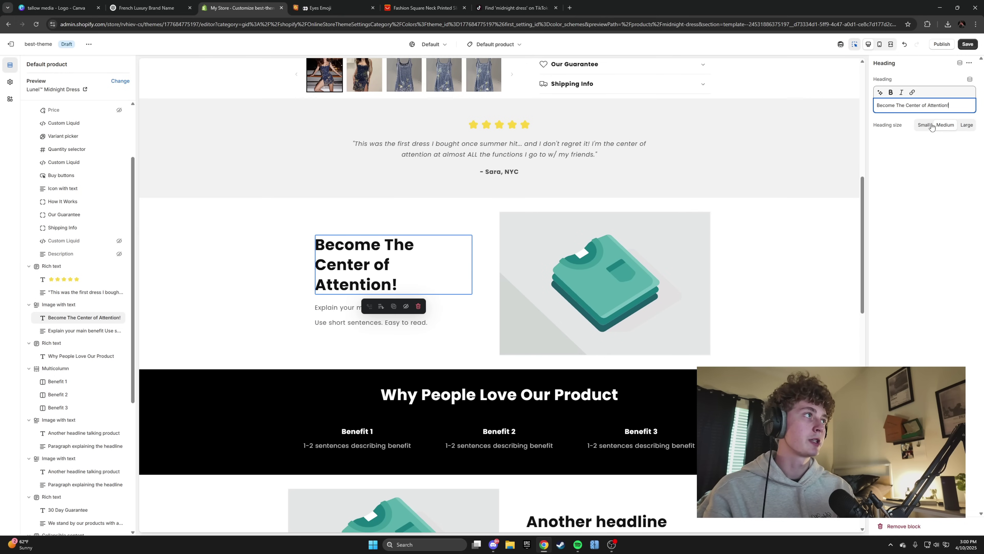
Step: Try the Small and Large sizes on the main benefit heading and return it to Medium
left_click(929, 125)
left_click(967, 124)
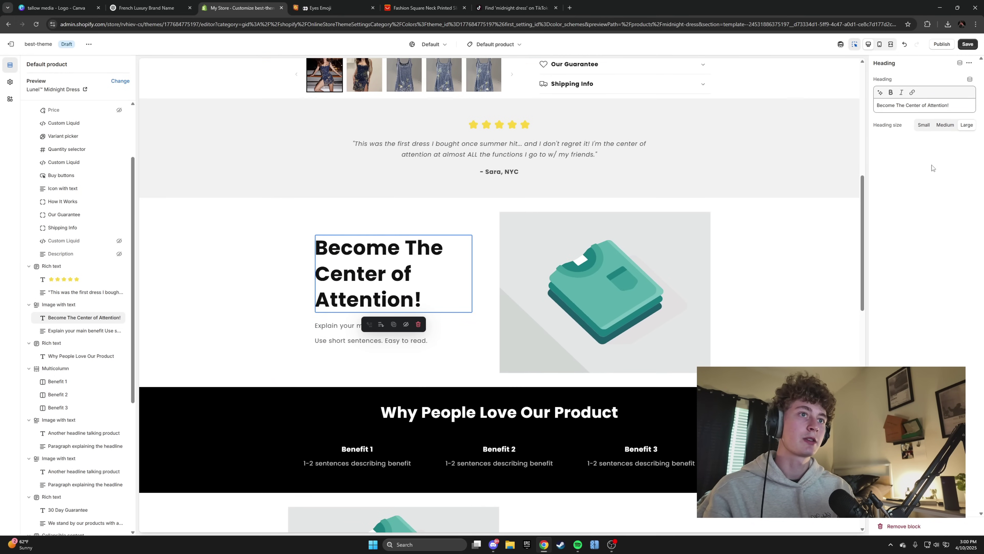
left_click(946, 126)
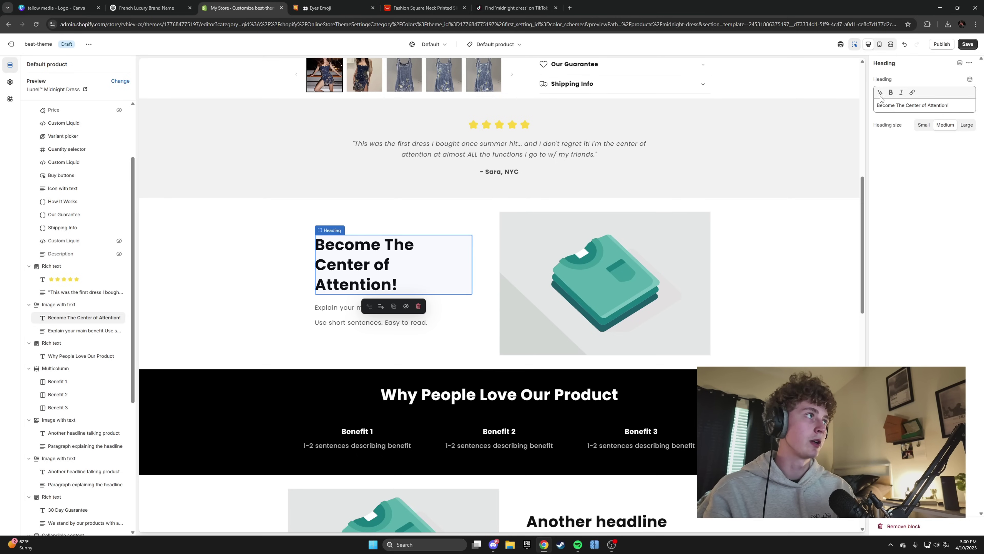
Step: Extend the main benefit heading with "With Lunel" before the exclamation mark
left_click(919, 106)
triple_click(925, 106)
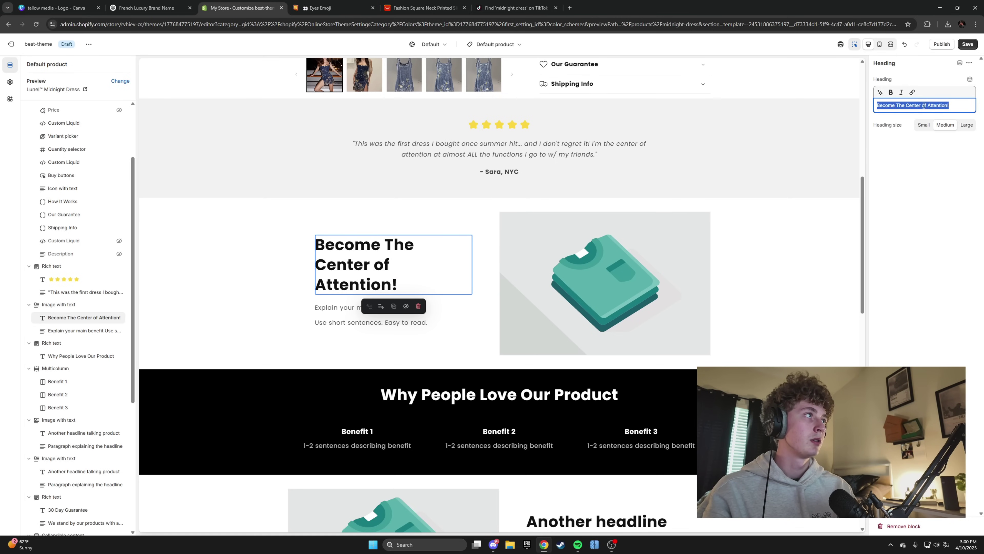
left_click(922, 108)
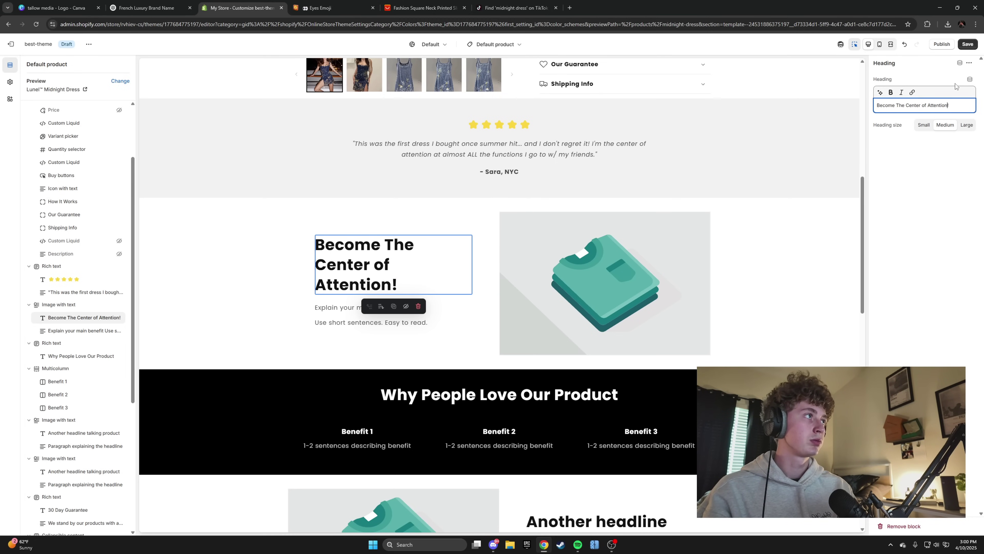
type("With Lu")
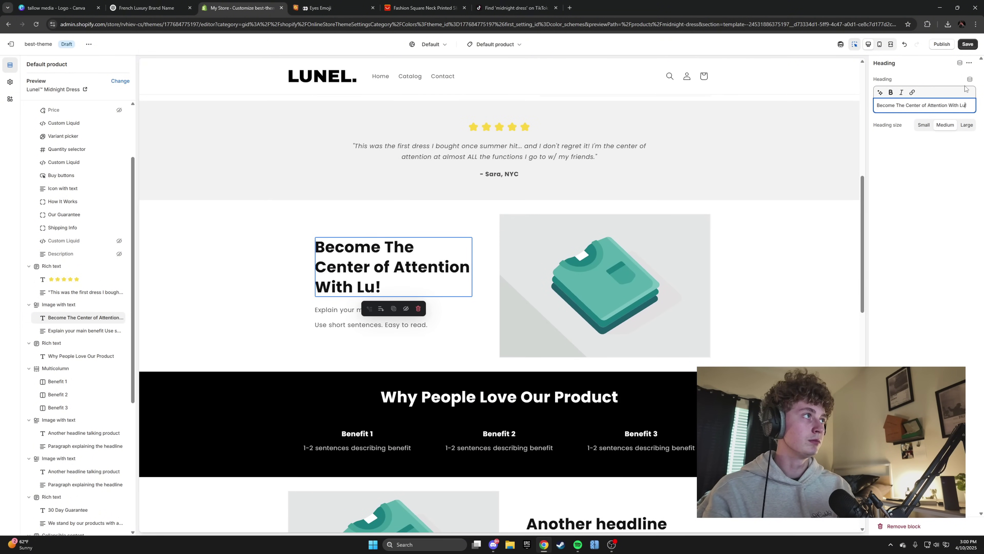
type("nel")
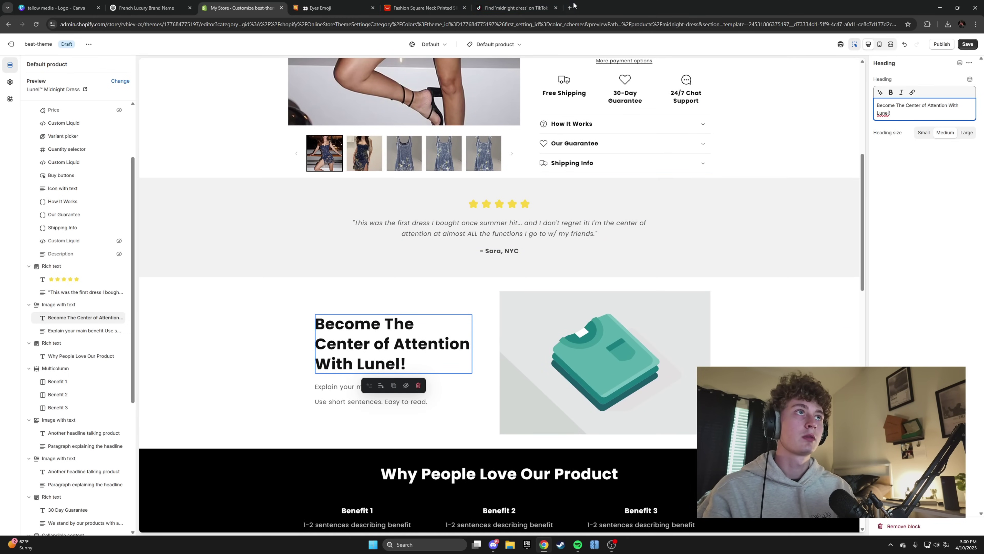
Step: Search Google for "tm logo", copy the ™ symbol and insert it after "Lunel" in the main benefit heading
left_click(569, 8)
type("tm logo")
key("Return")
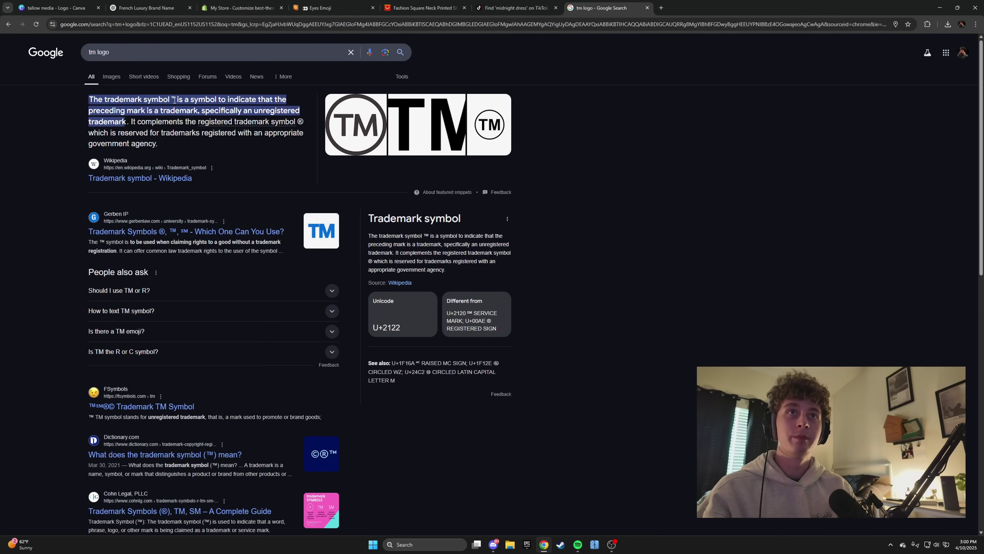
key("ctrl+c")
left_click(239, 7)
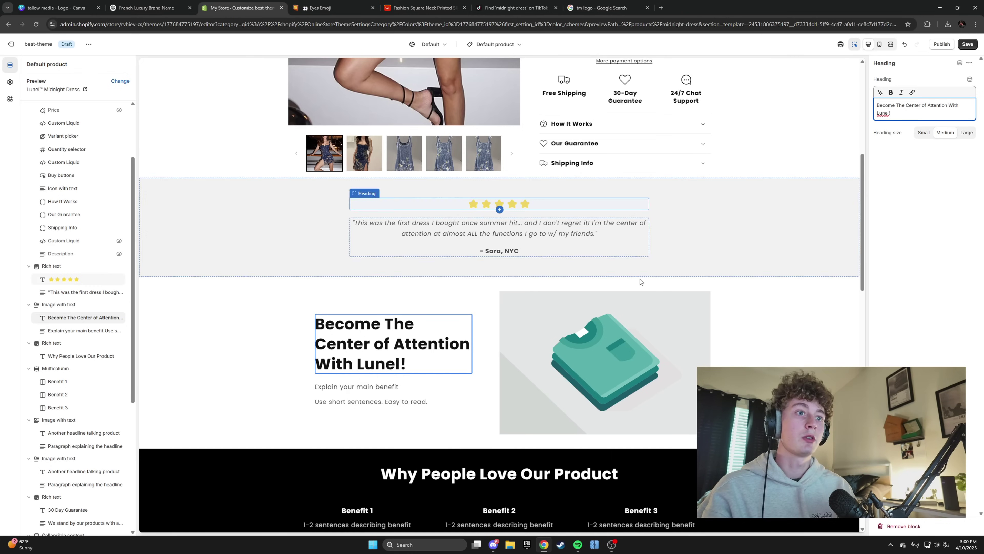
key("ctrl+v")
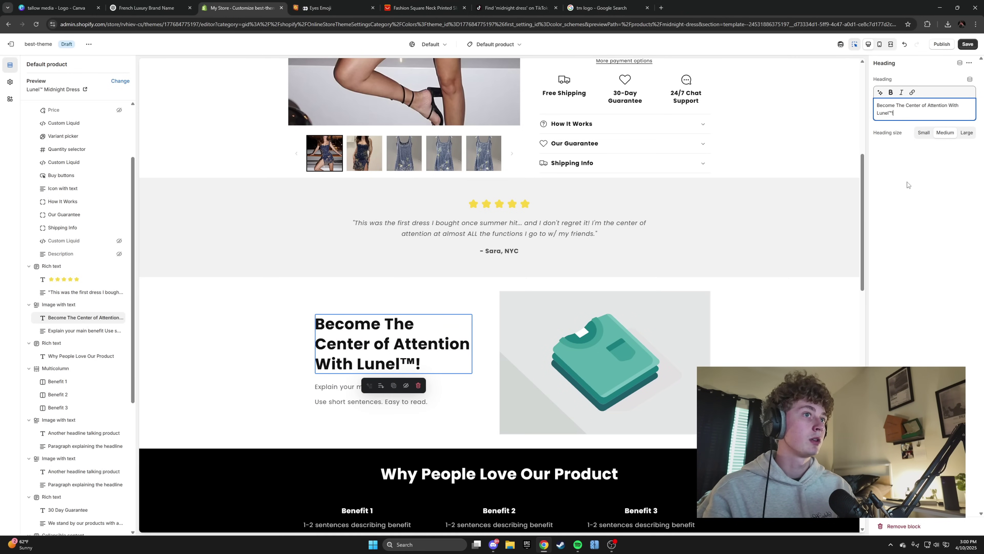
Step: Save the theme changes and check the dress image's progress in ChatGPT before returning to the theme editor
left_click(967, 43)
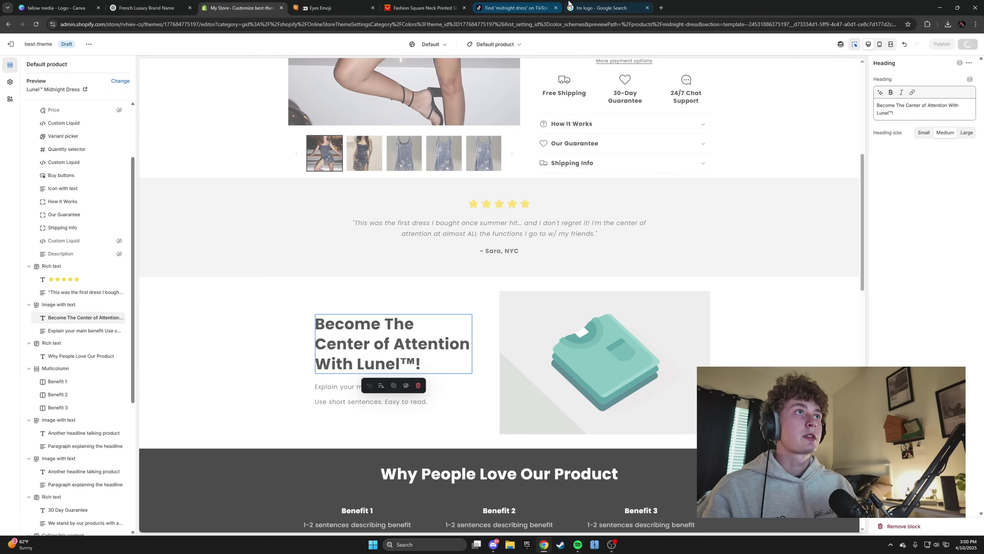
left_click(601, 7)
left_click(147, 8)
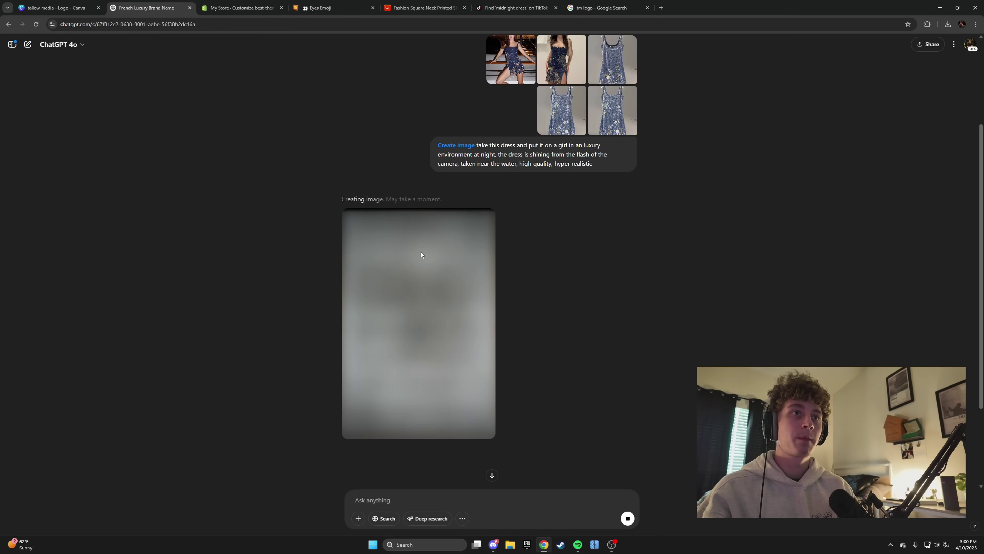
left_click(238, 9)
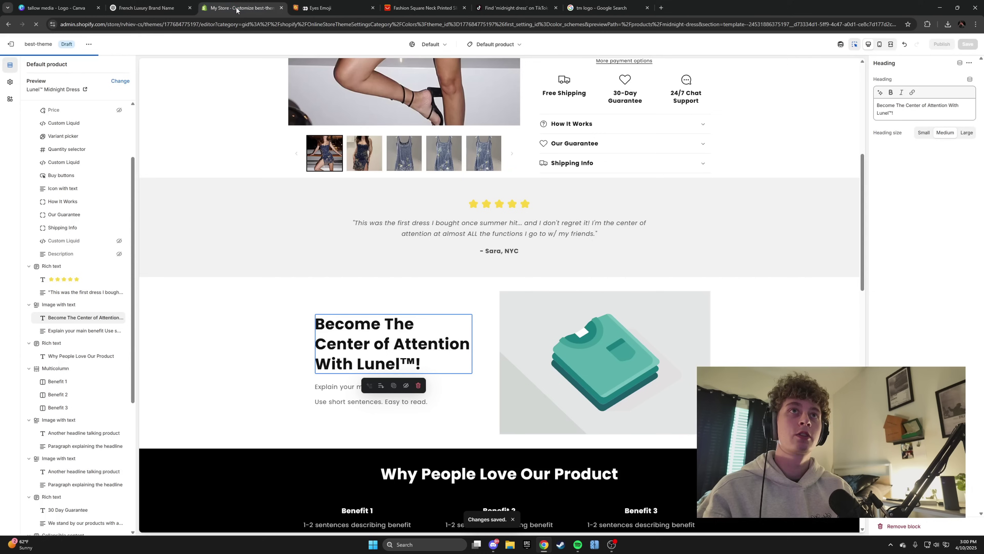
Step: Replace the placeholder text under the main benefit heading with "Tired of being stuck in the corner of the room"
left_click(399, 387)
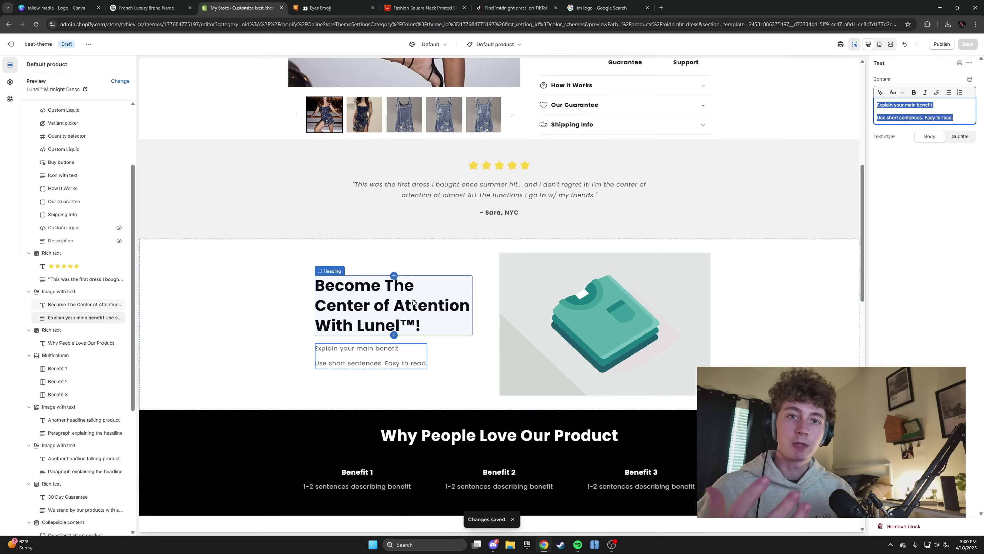
scroll(445, 295, "down", 1)
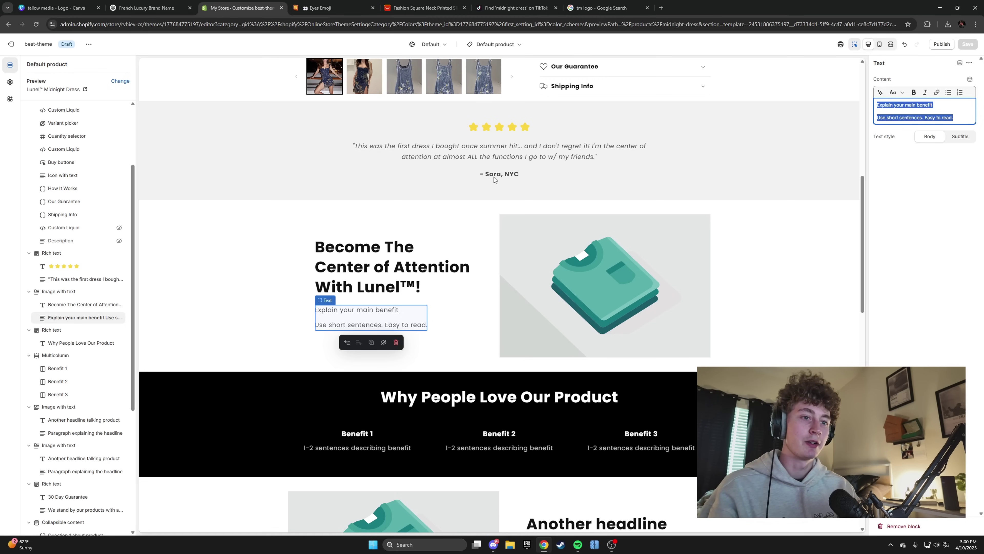
key("BackSpace")
type("Tur")
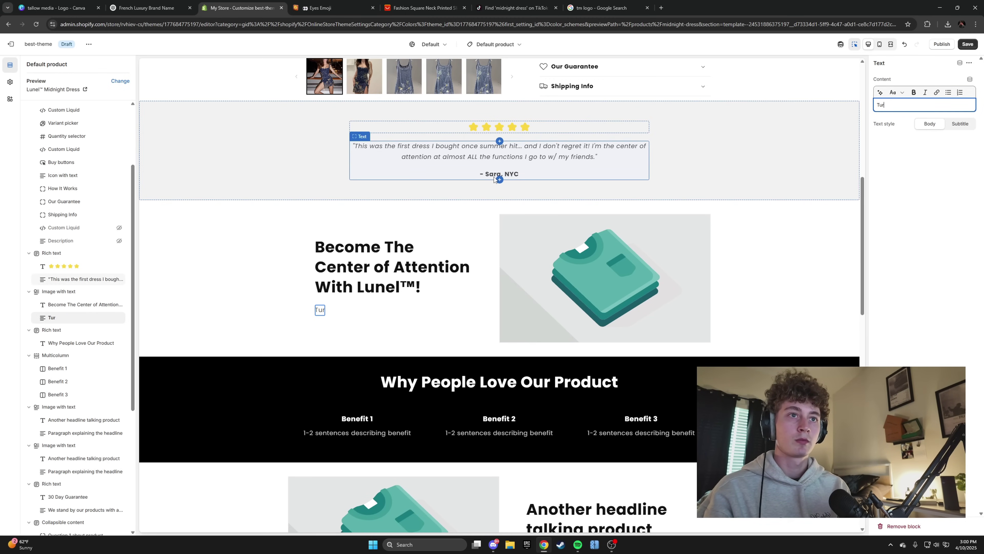
type("ired of being st")
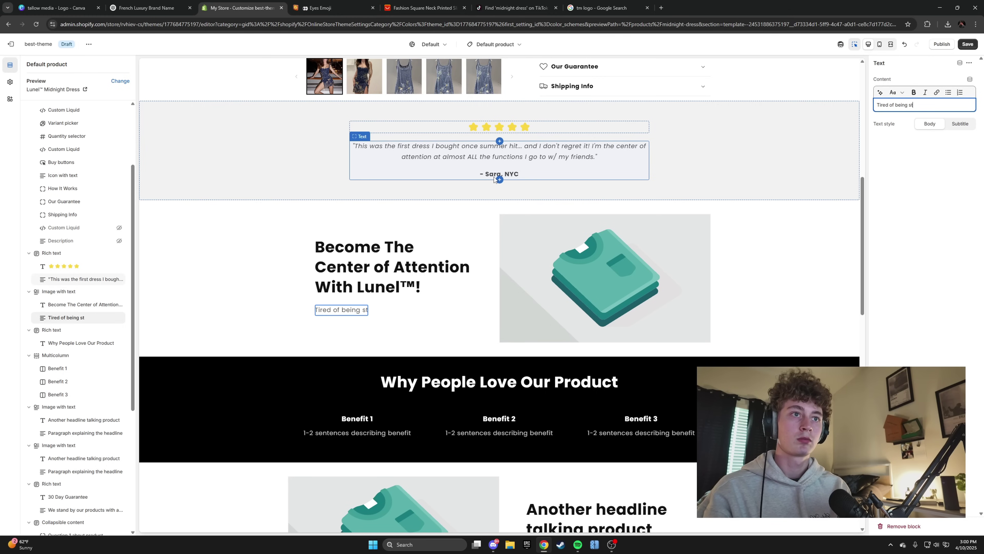
type("uck in the corner of the room")
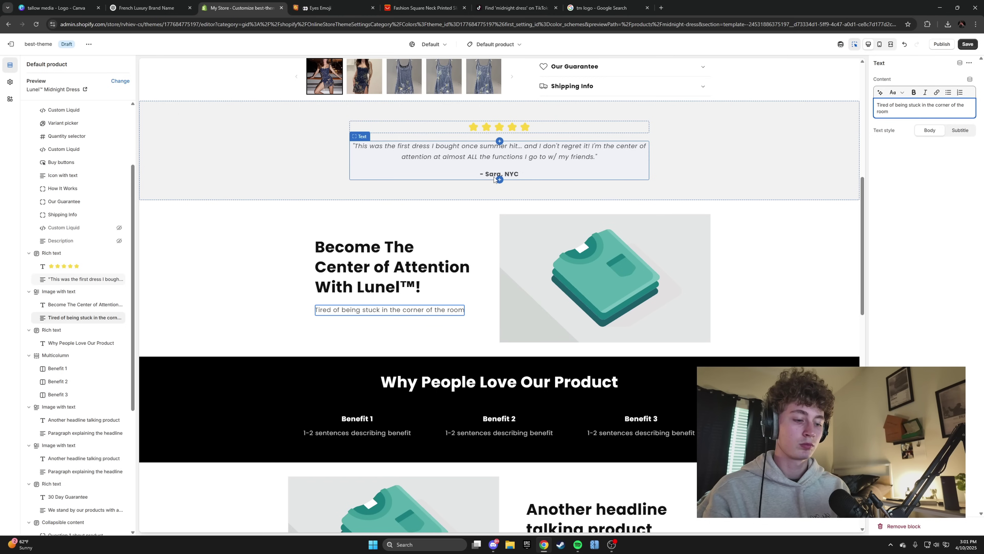
Step: Continue the main benefit paragraph with "? Whether it's a date function, frat party or summer hangout... Lunel™"
type("? Whether it's")
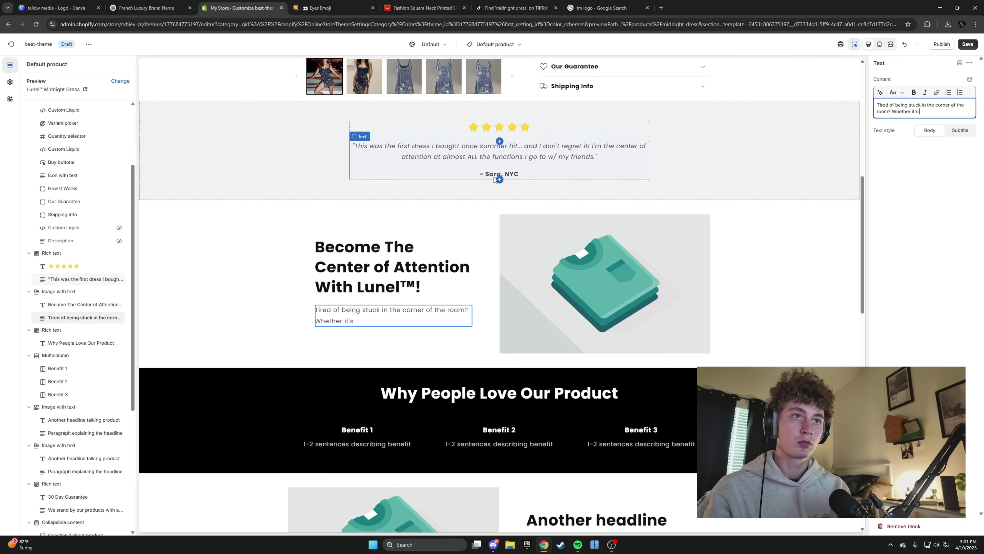
type(" a date functio")
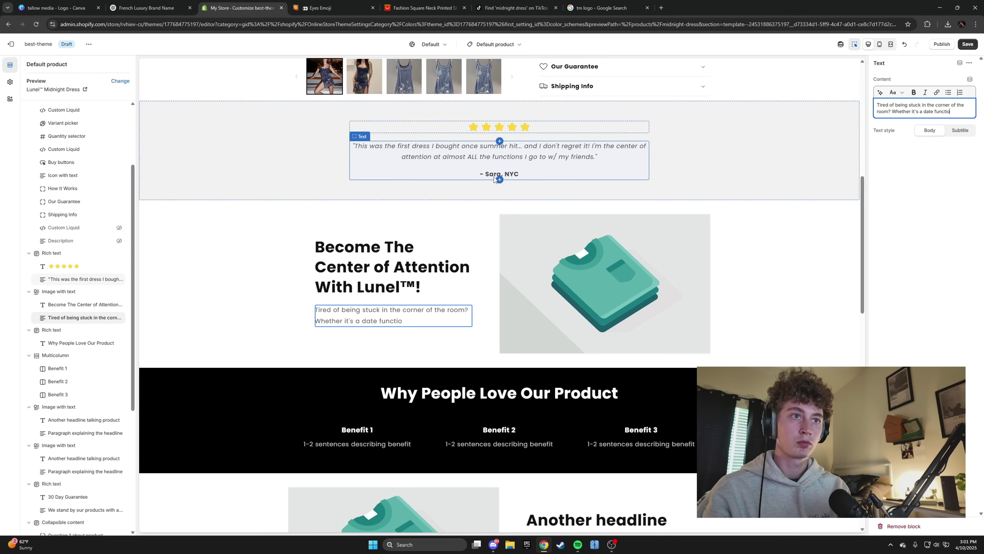
type("n, frat party")
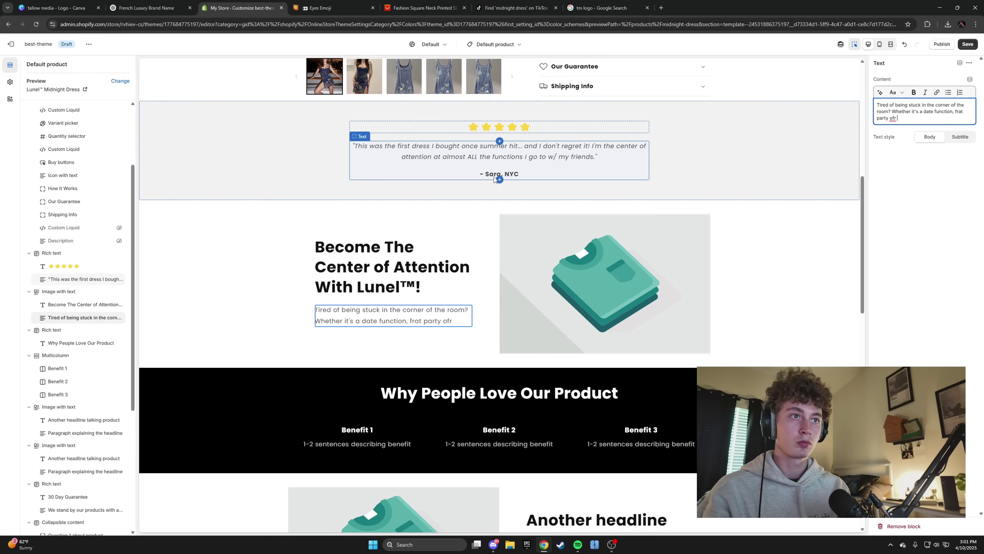
type(" or summer han")
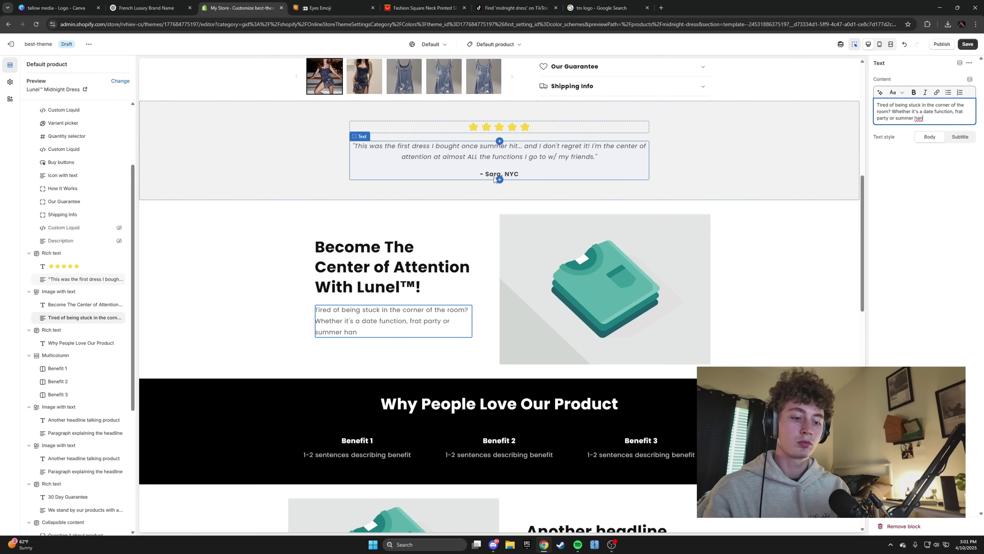
type("gout... Lunel™")
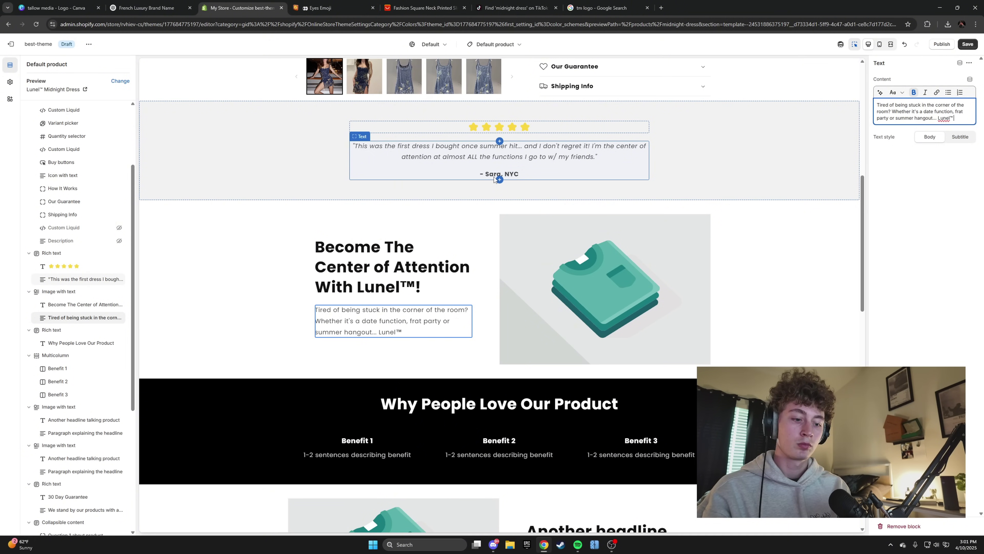
Step: Finish the main benefit paragraph with "has got you covered!" and save the theme changes
type("has got")
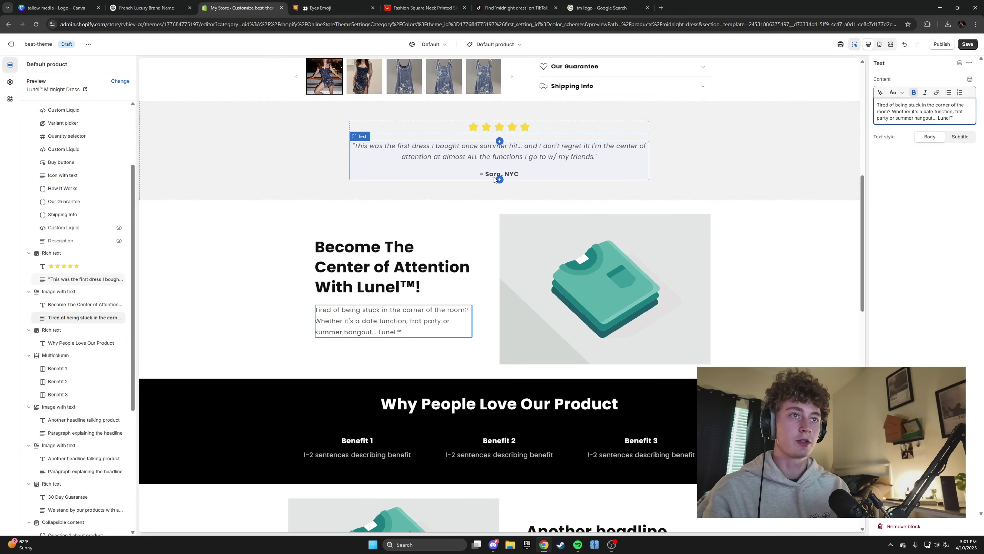
type(" has ")
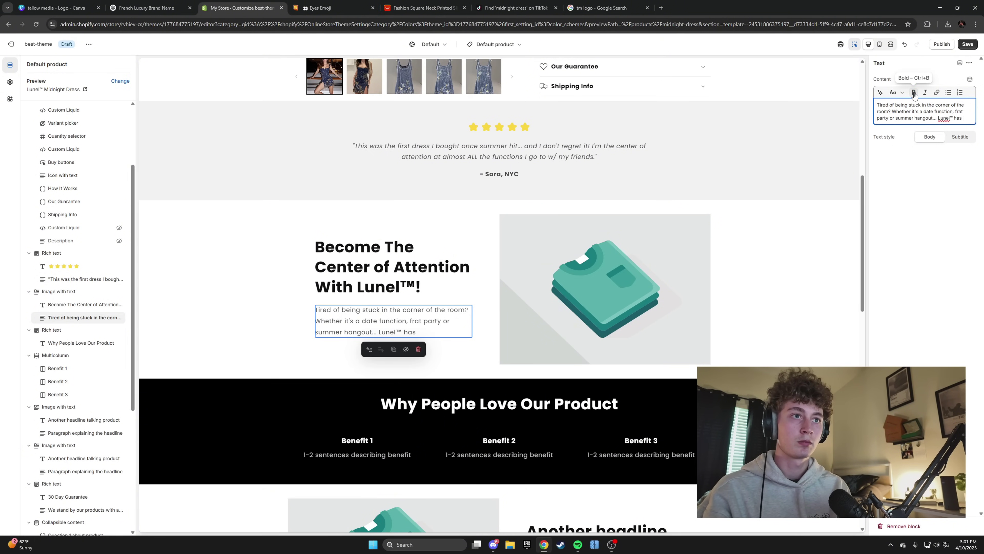
type("got you cover")
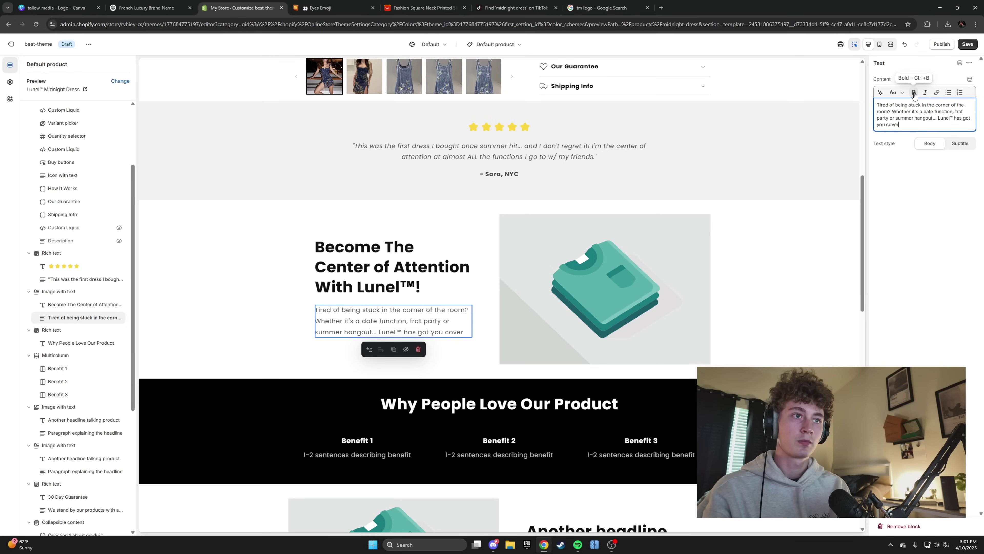
type("ed!")
left_click(872, 269)
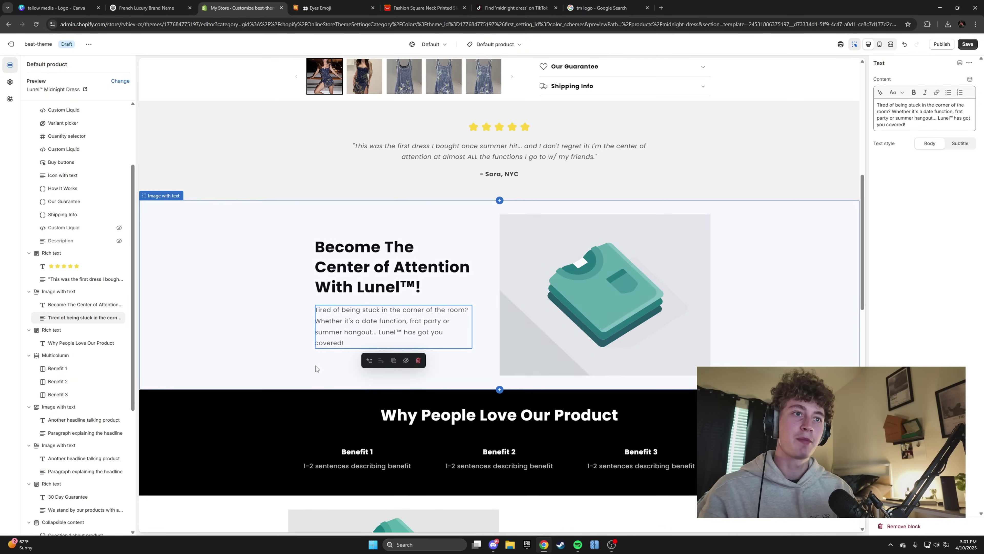
left_click(966, 45)
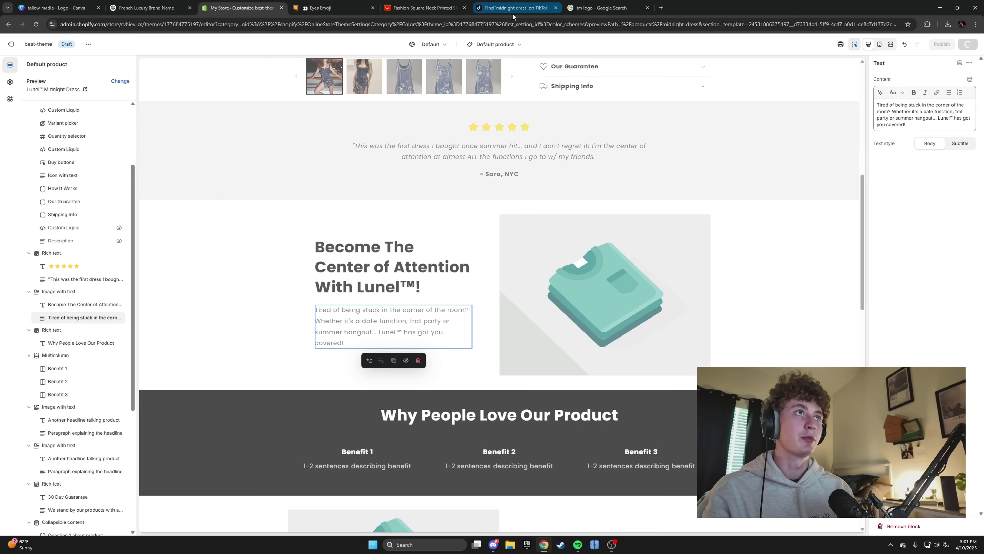
Step: Download the generated night-time dress image from ChatGPT and switch to the Canva design
left_click(147, 8)
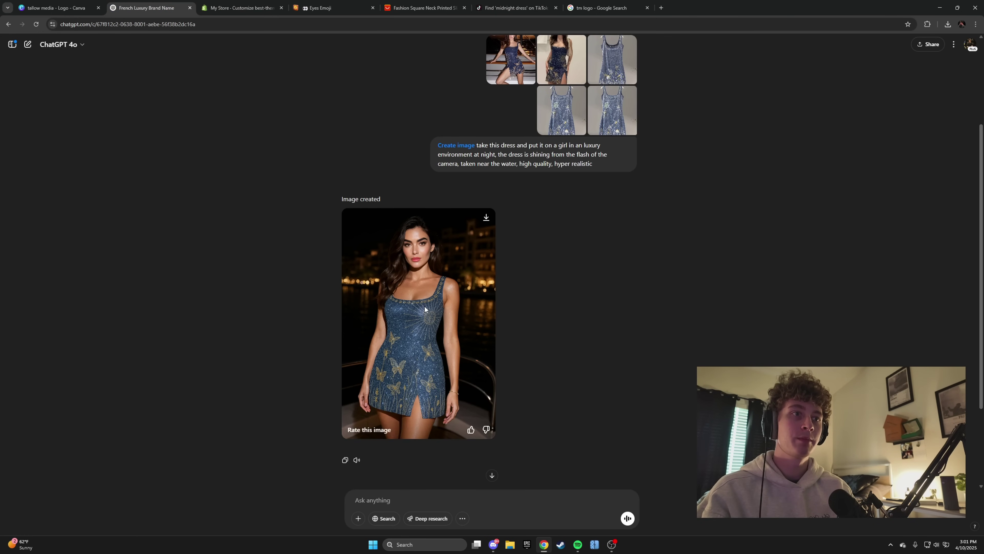
left_click(409, 351)
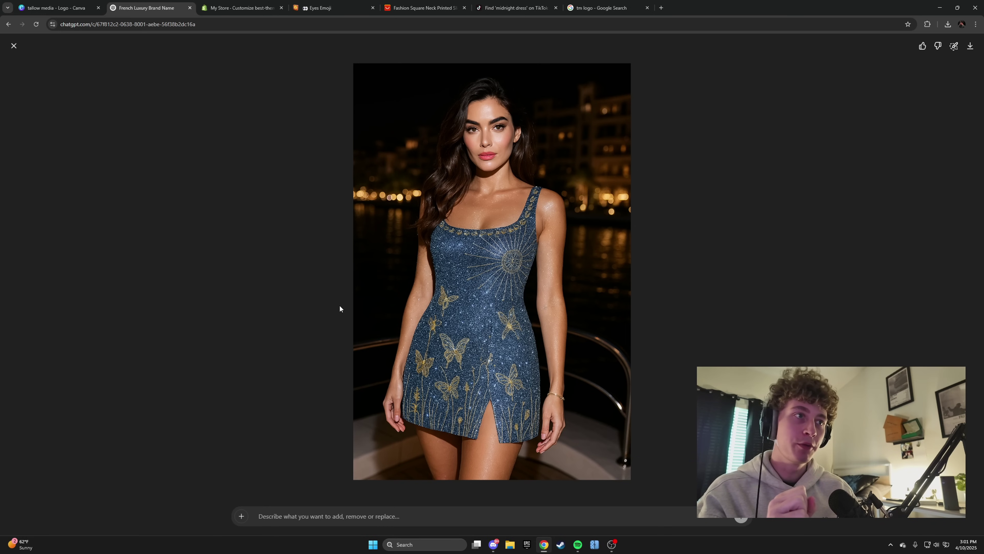
right_click(470, 200)
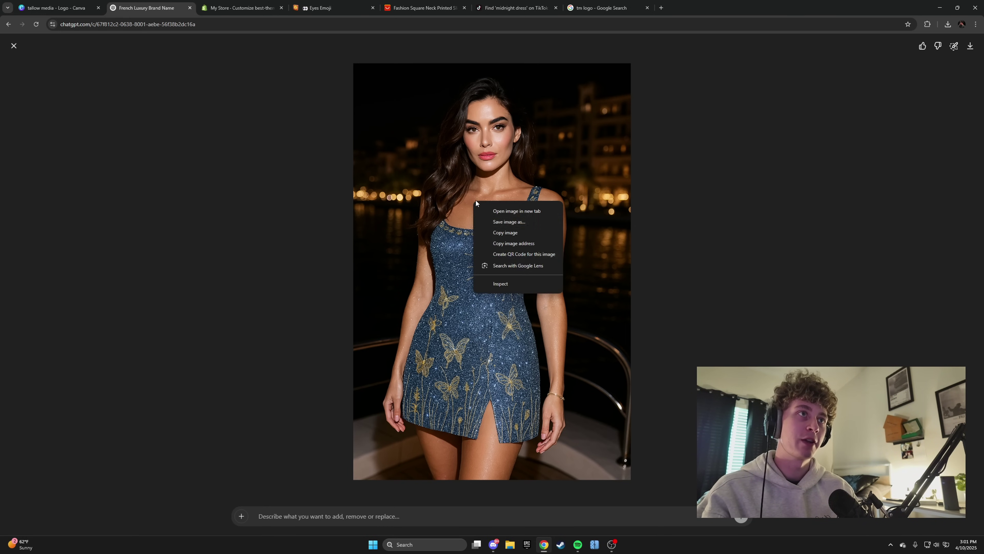
left_click(457, 224)
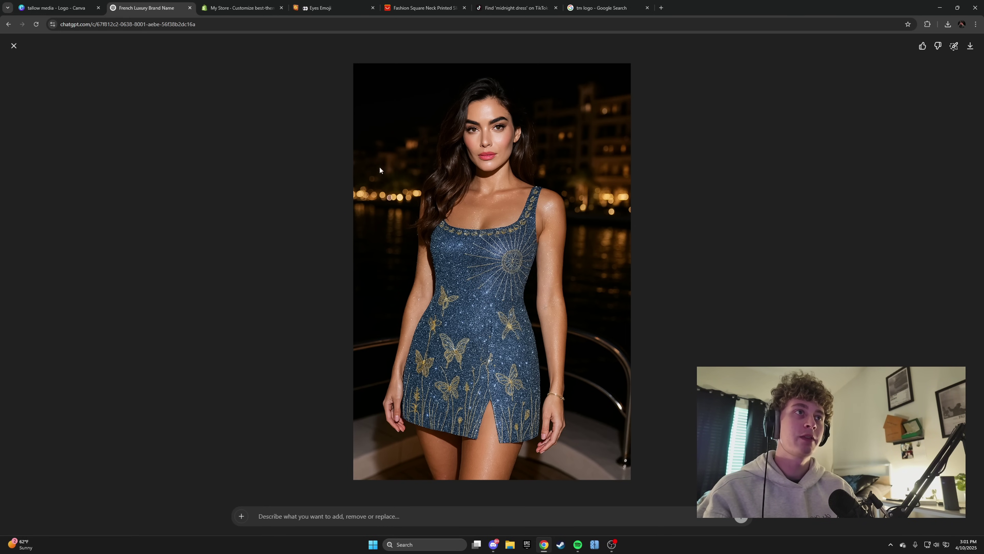
left_click(396, 267)
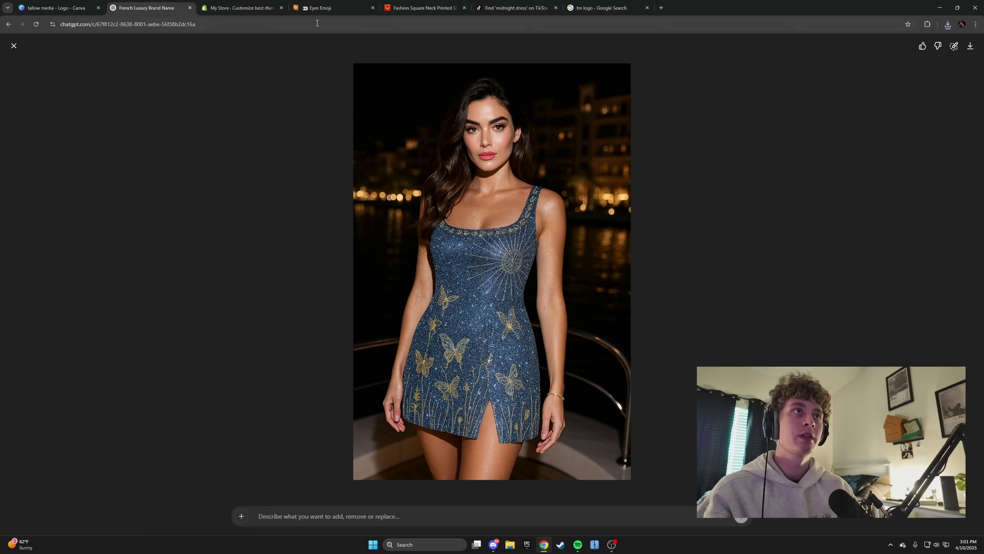
key("ctrl+1")
left_click(557, 256)
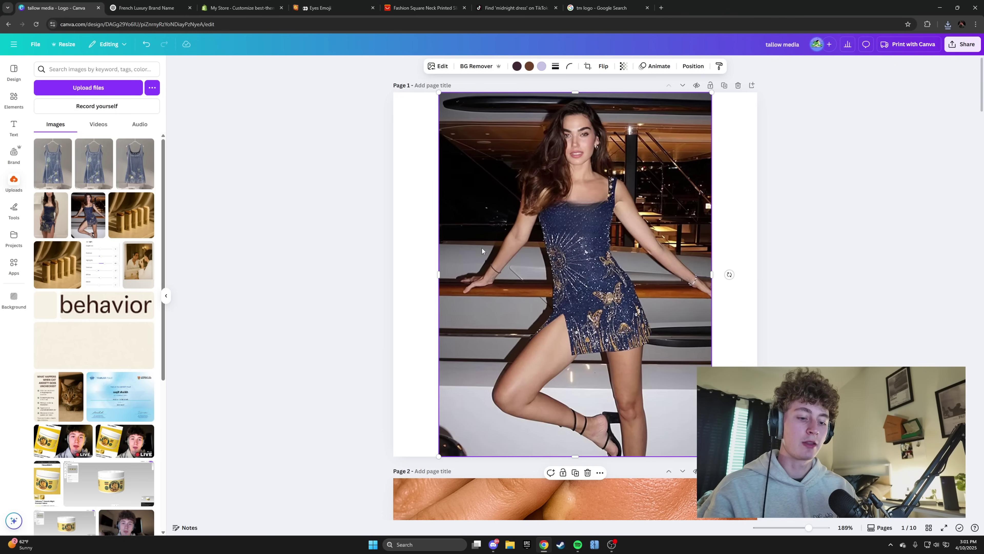
key("ctrl+v")
left_click(340, 253)
key("ctrl+z")
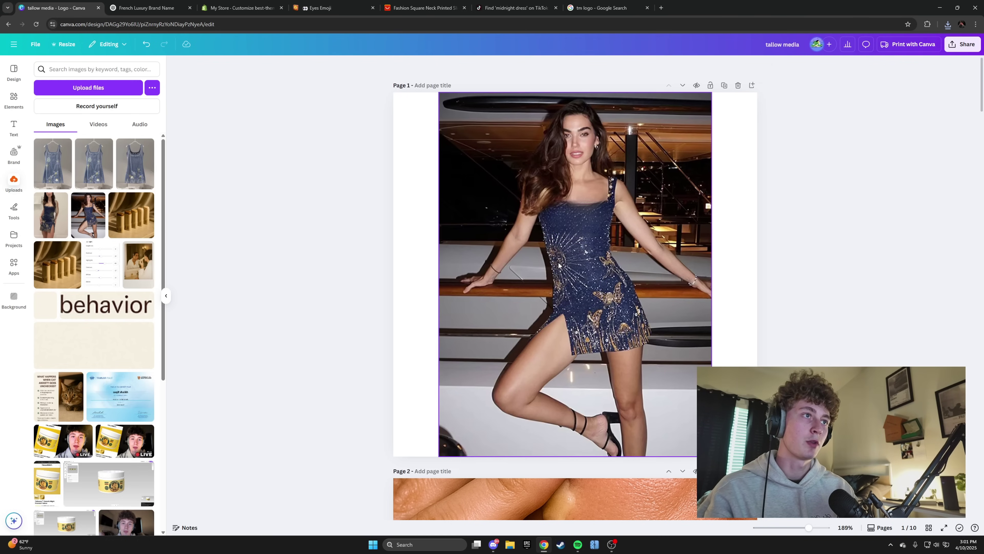
Step: Upload the newly downloaded dress image to Canva, enlarge it to page 1's full height and center it over the yacht photo
left_click(103, 88)
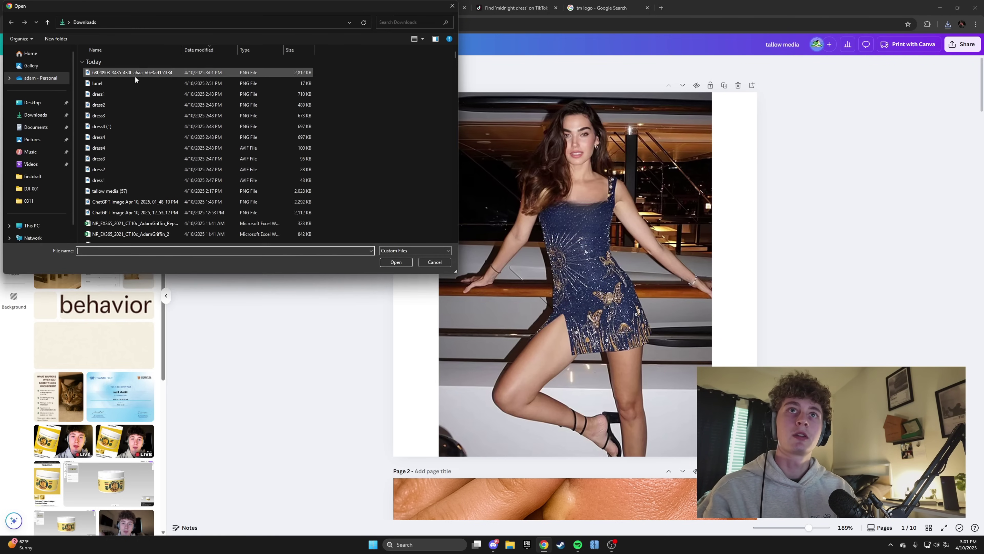
double_click(133, 73)
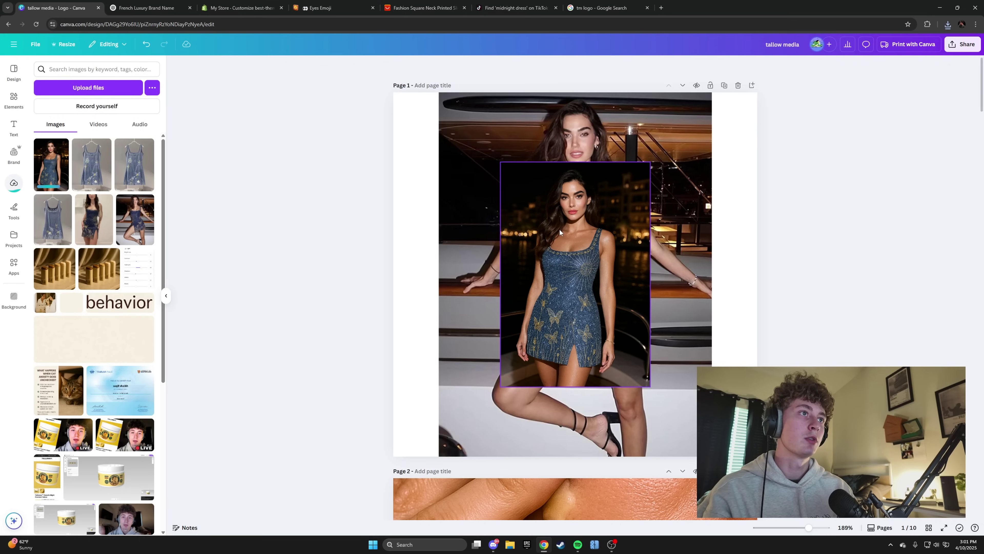
left_click_drag(501, 162, 483, 127)
left_click_drag(573, 256, 558, 342)
left_click_drag(495, 202, 486, 150)
left_click_drag(639, 402, 688, 457)
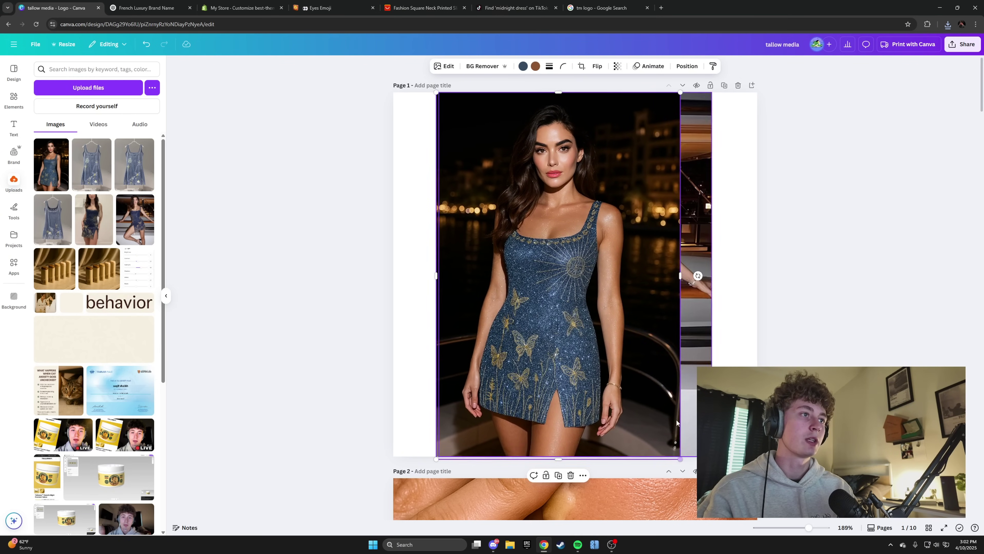
left_click_drag(582, 272, 603, 272)
Step: Examine the generated dress image up close in Canva and compare it with the product photo on the store's product page
left_click(773, 365)
scroll(678, 388, "up", 5)
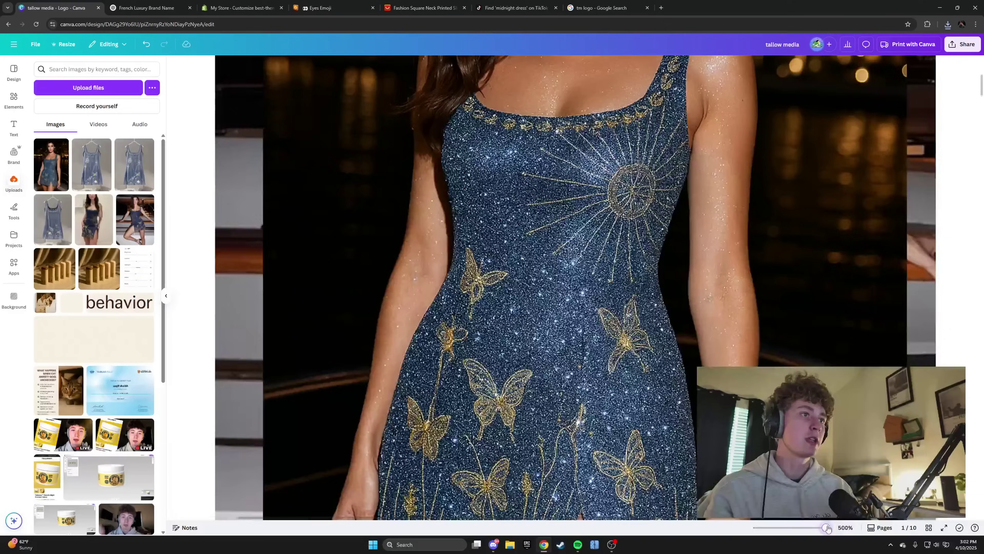
scroll(666, 395, "down", 4)
scroll(662, 402, "up", 1)
scroll(662, 401, "up", 1)
left_click(606, 273)
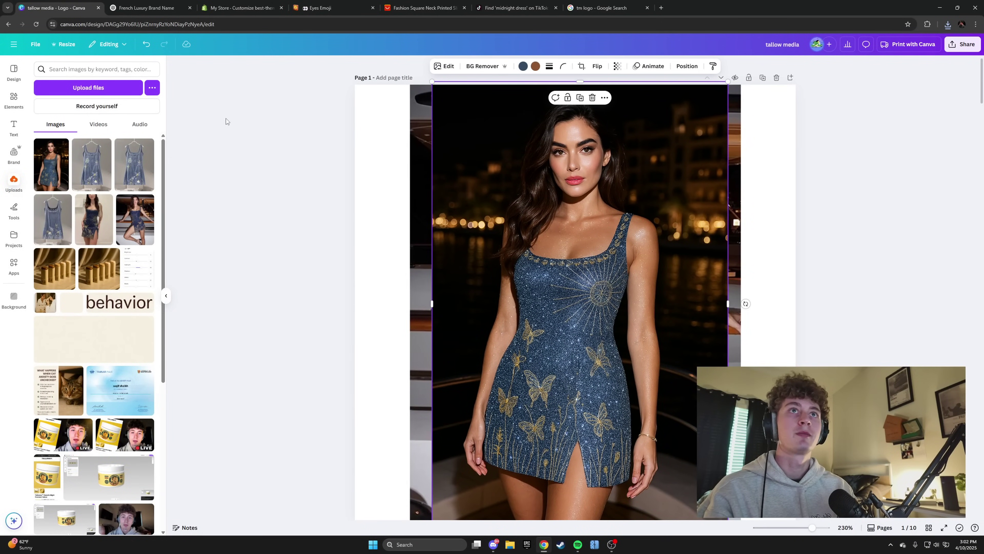
left_click(240, 7)
scroll(395, 335, "up", 5)
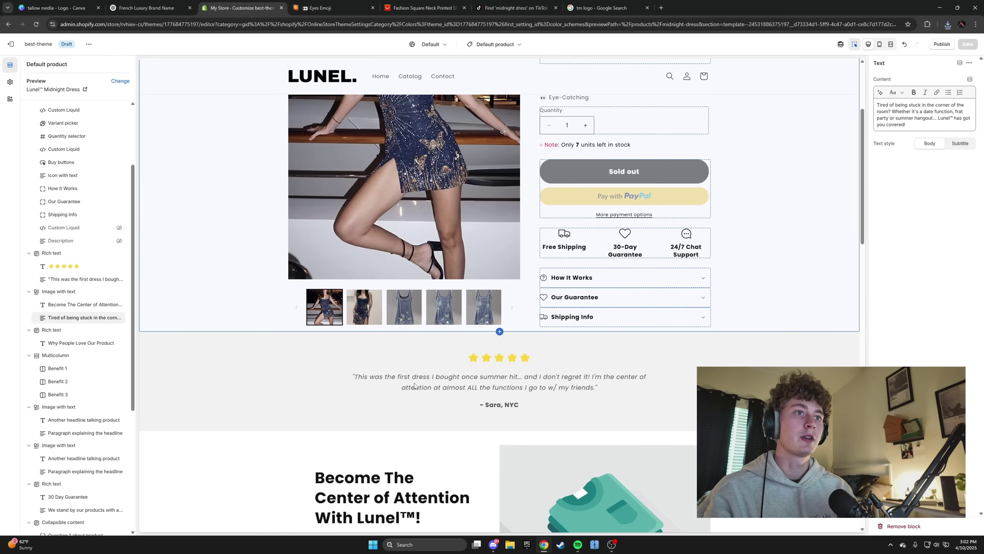
scroll(414, 385, "up", 2)
Step: Ask ChatGPT to follow up on the generated image with the prompt "give me a view of the back of the dress"
left_click(604, 8)
left_click(147, 5)
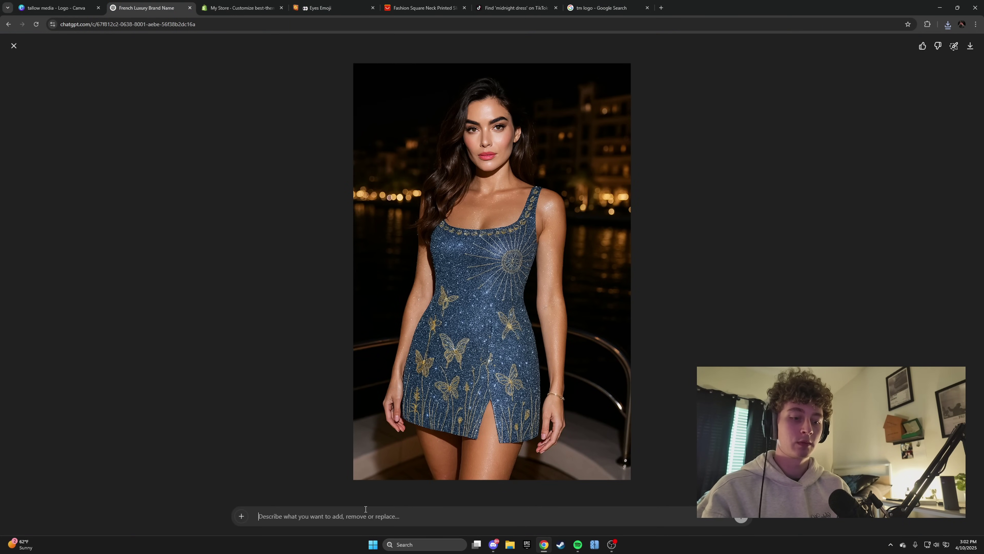
type("give me a view of the back of the dress")
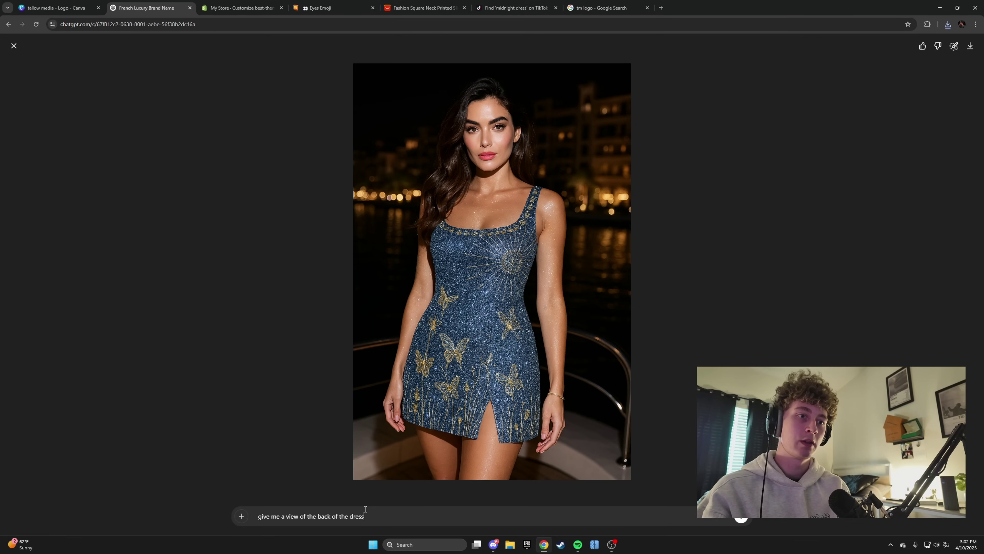
key("Return")
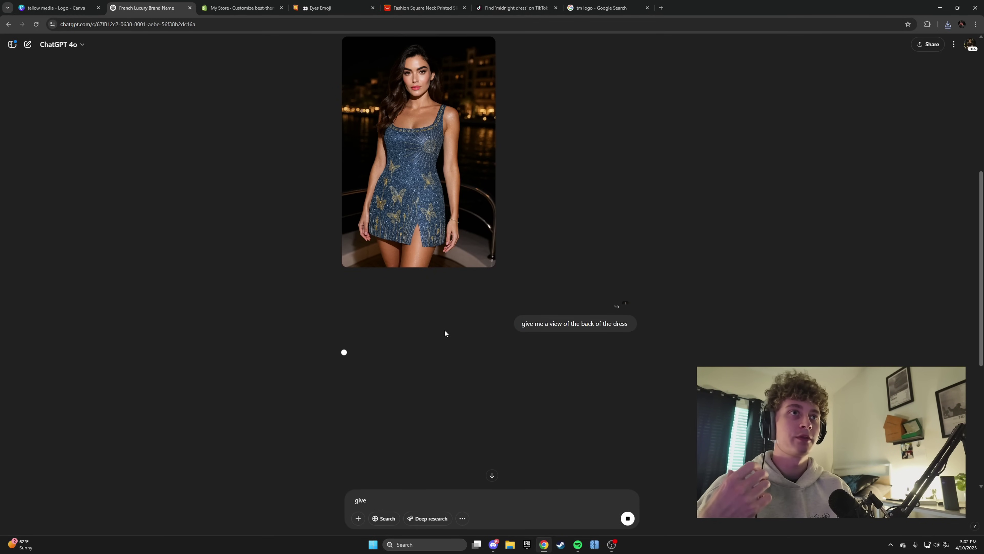
Step: Return to the theme editor and review the product page from the product photos down to the second image-with-text section
key("ctrl+Tab")
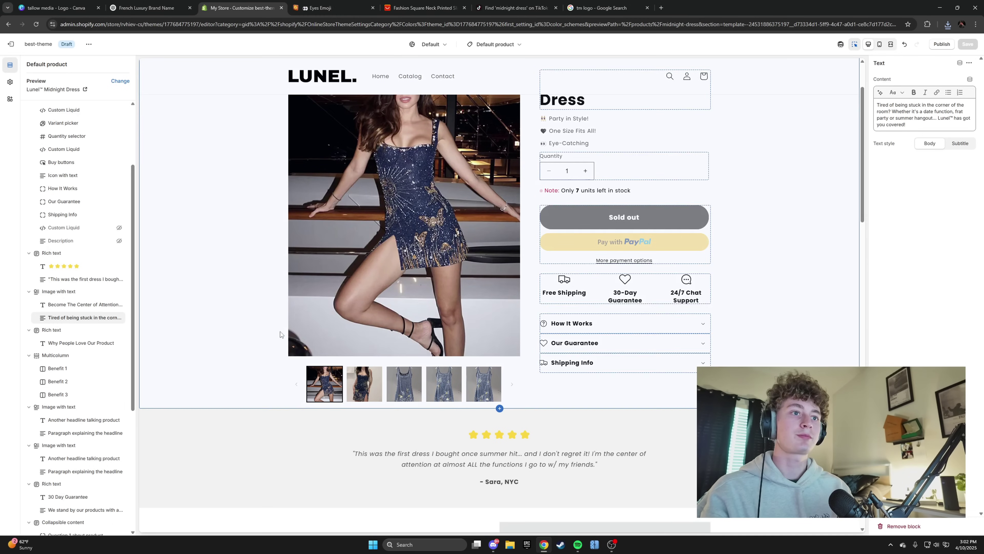
scroll(359, 351, "down", 7)
scroll(510, 340, "up", 5)
scroll(457, 372, "down", 4)
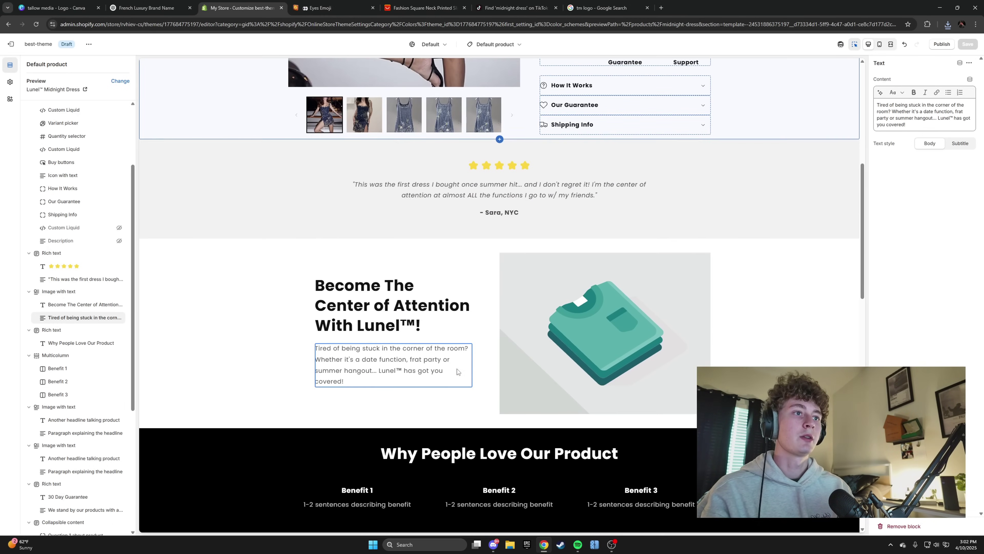
scroll(458, 371, "down", 5)
scroll(489, 359, "up", 8)
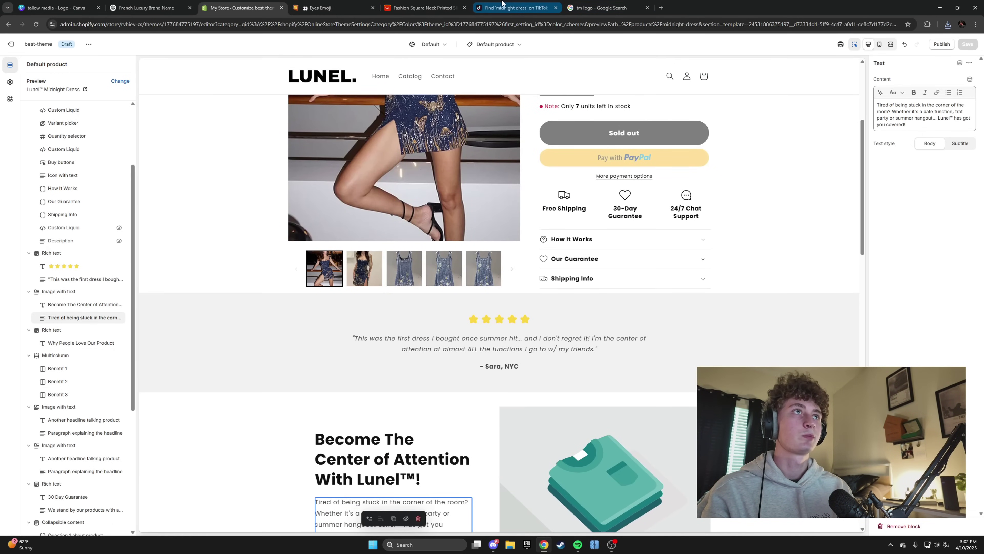
scroll(384, 376, "down", 10)
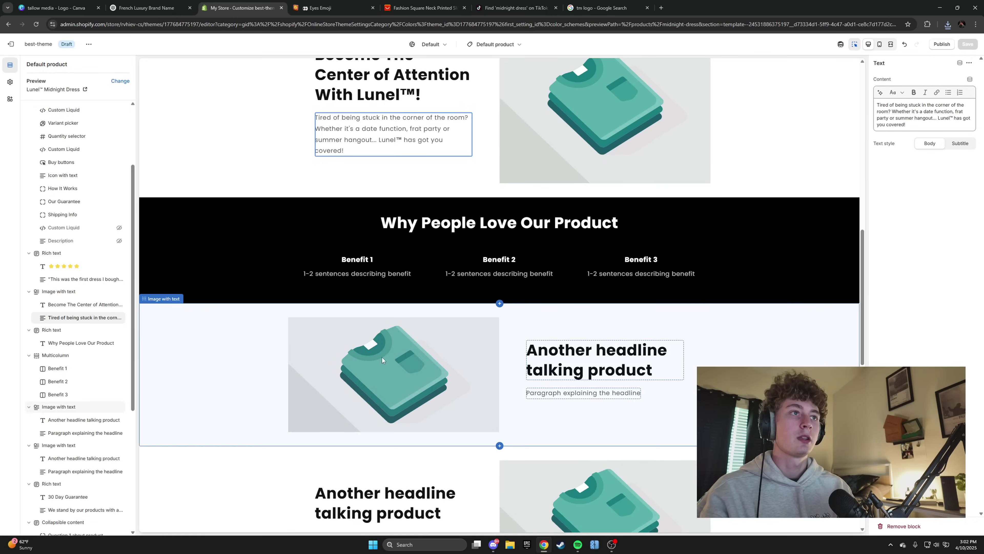
Step: Reword the black benefits section's heading to "Why Girls Love Lunel™!" and save the theme
left_click(495, 223)
double_click(934, 105)
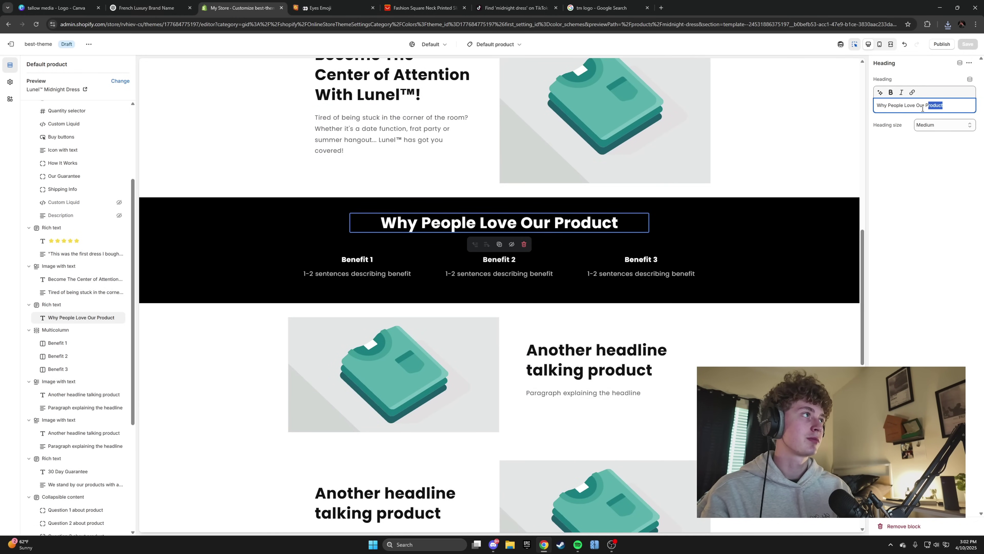
left_click_drag(923, 109, 917, 109)
type("Lunel")
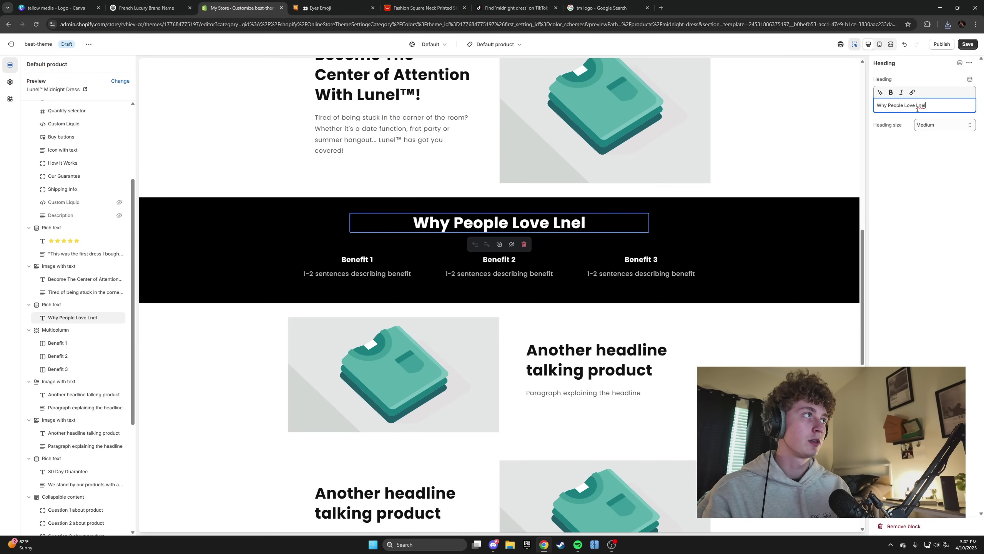
key("BackSpace")
key("BackSpace")
key("BackSpace")
type("nel™!")
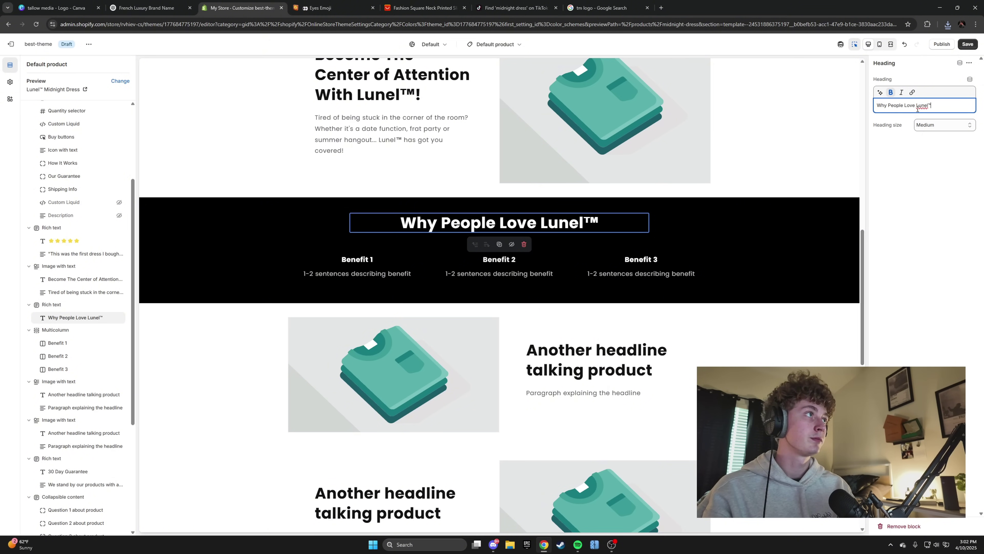
double_click(897, 104)
type("Girls")
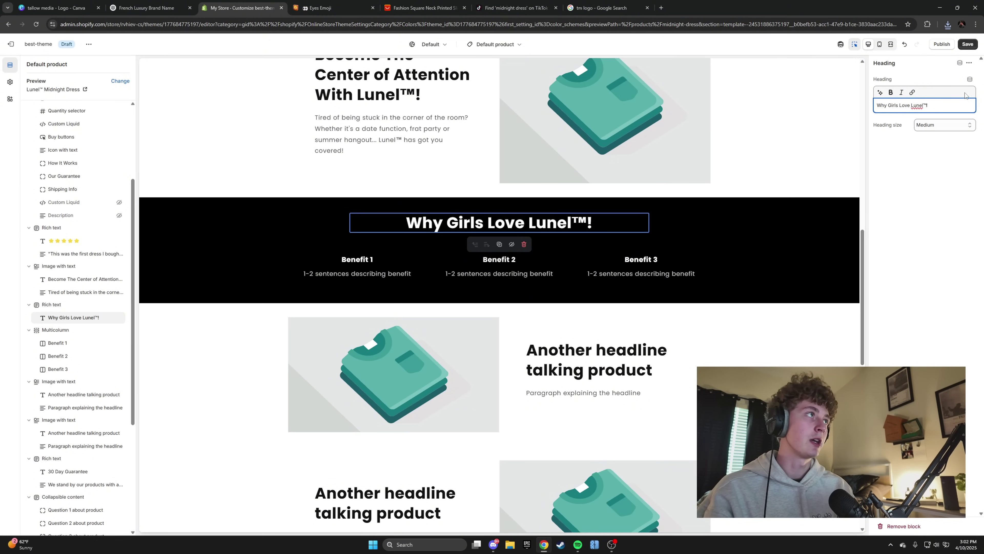
left_click(967, 44)
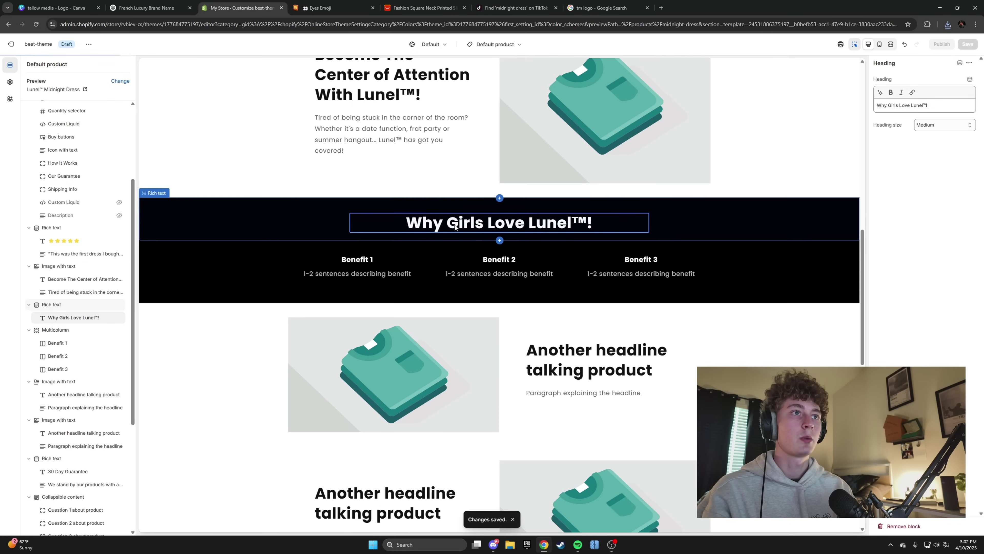
Step: Copy "Party in Style!" with its emoji from the Custom Liquid block beneath the product title and price
left_click(358, 264)
left_click(481, 261)
left_click(609, 273)
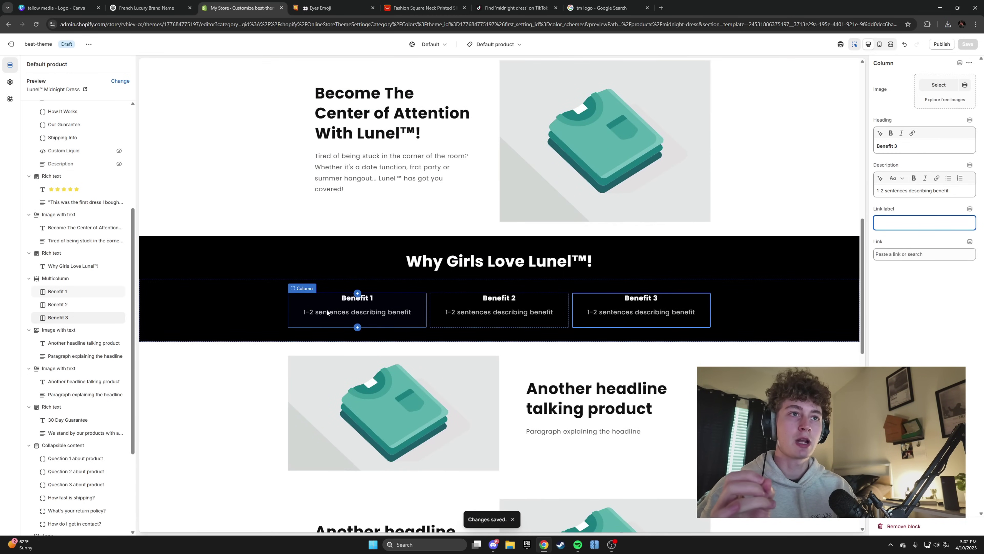
left_click(345, 297)
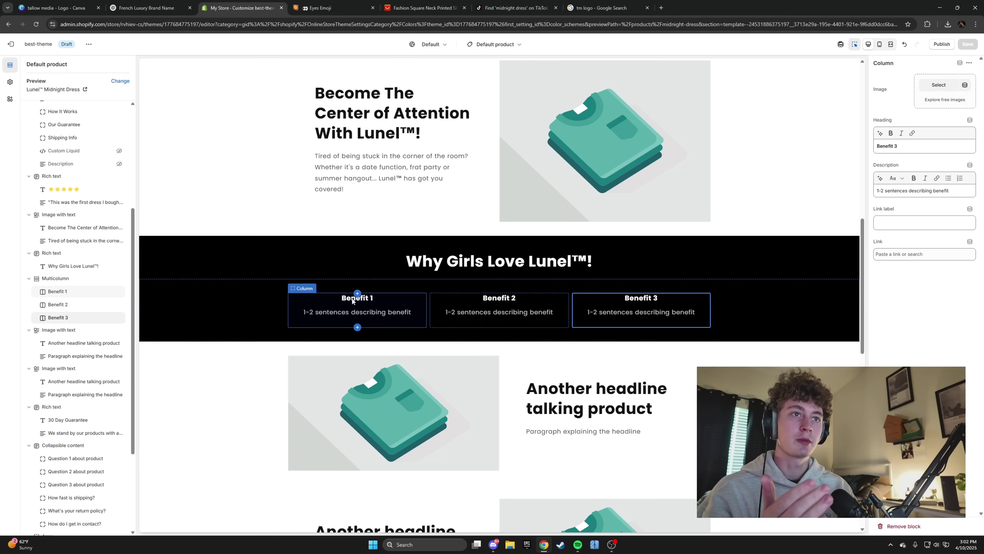
scroll(624, 157, "up", 10)
scroll(623, 157, "up", 2)
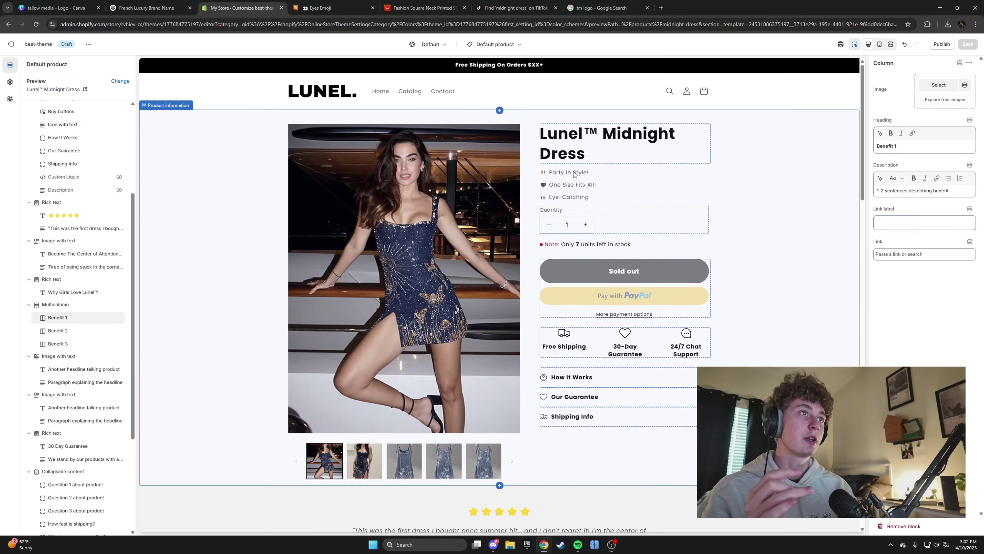
left_click(636, 293)
left_click(62, 212)
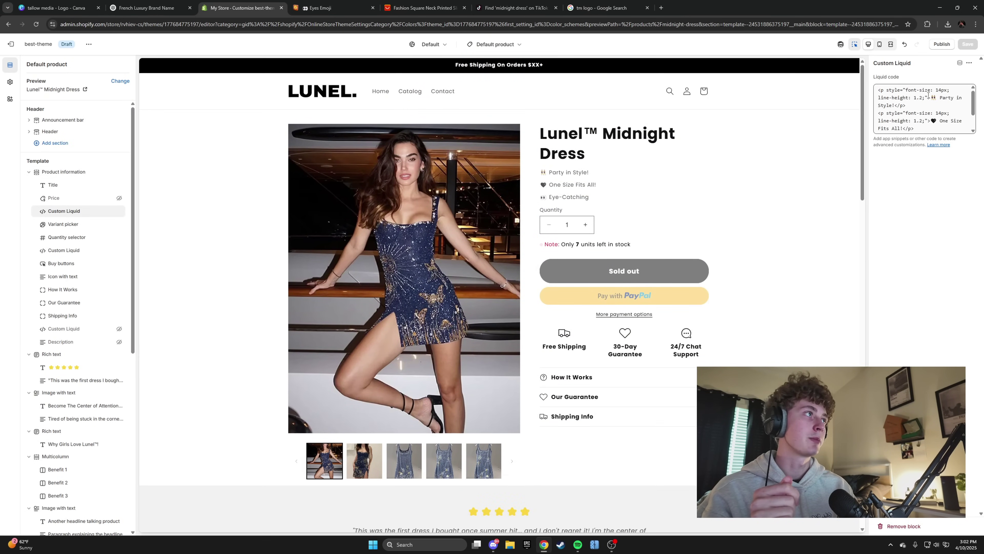
left_click_drag(931, 98, 894, 105)
key("ctrl+c")
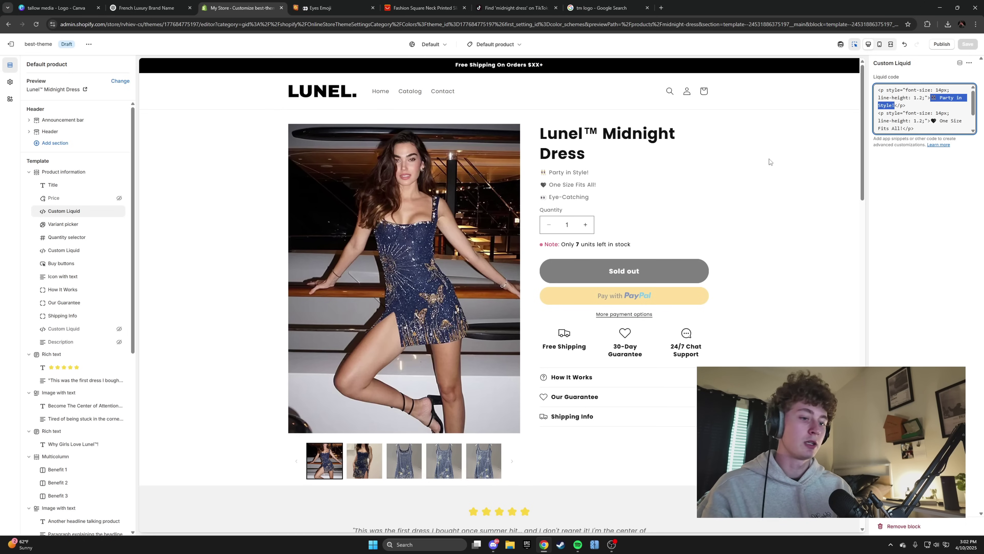
Step: Replace the Benefit 1 column's heading with the copied "Party in Style!" text and emoji
scroll(769, 162, "down", 10)
left_click(369, 310)
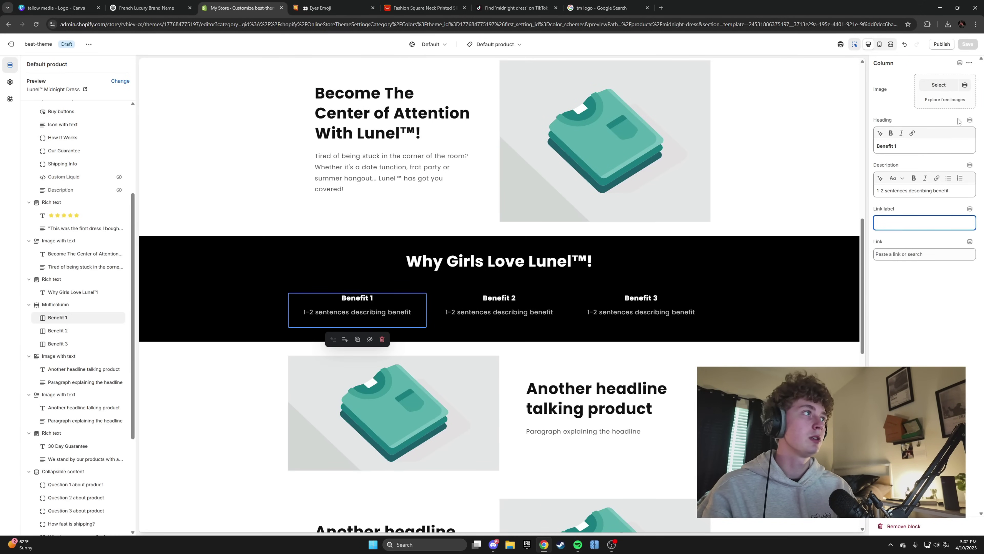
triple_click(946, 146)
key("ctrl+v")
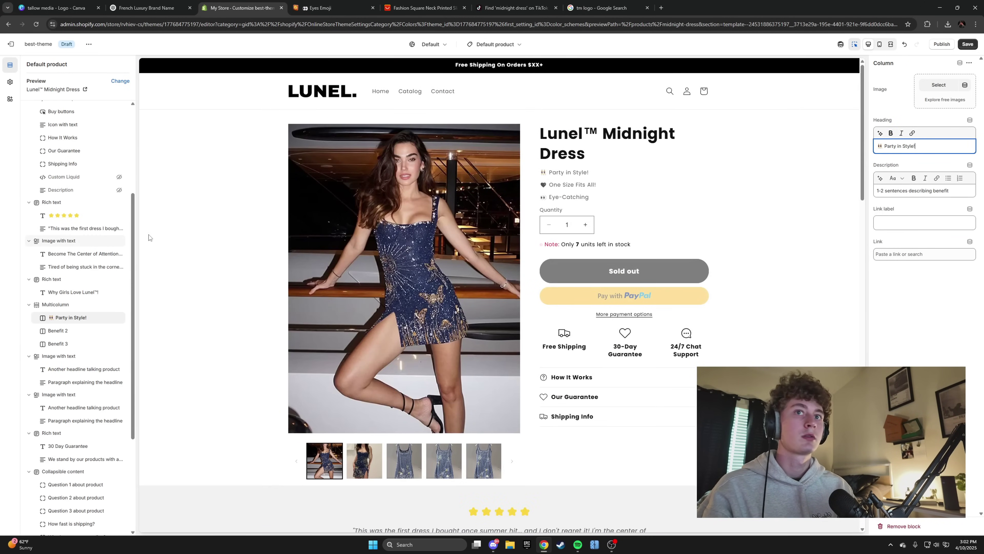
Step: Copy "One Size Fits All!" with its heart emoji from the product information's benefit-list Custom Liquid block
left_click(66, 176)
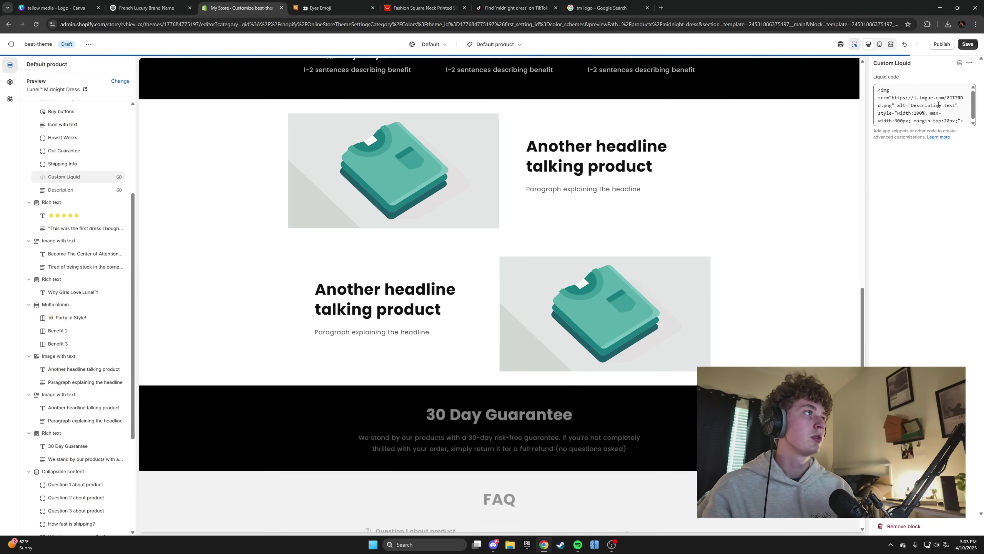
scroll(524, 237, "up", 15)
scroll(49, 198, "up", 4)
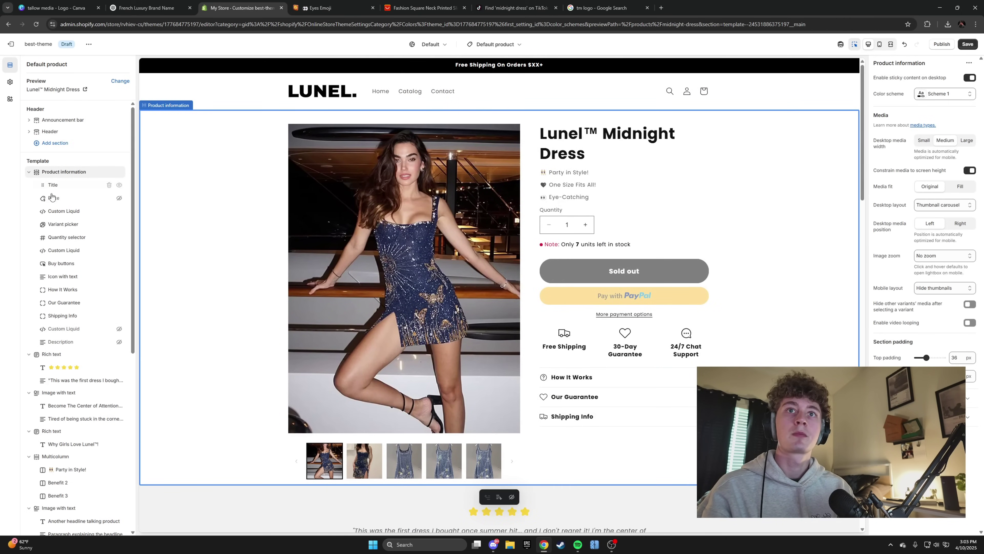
left_click(65, 211)
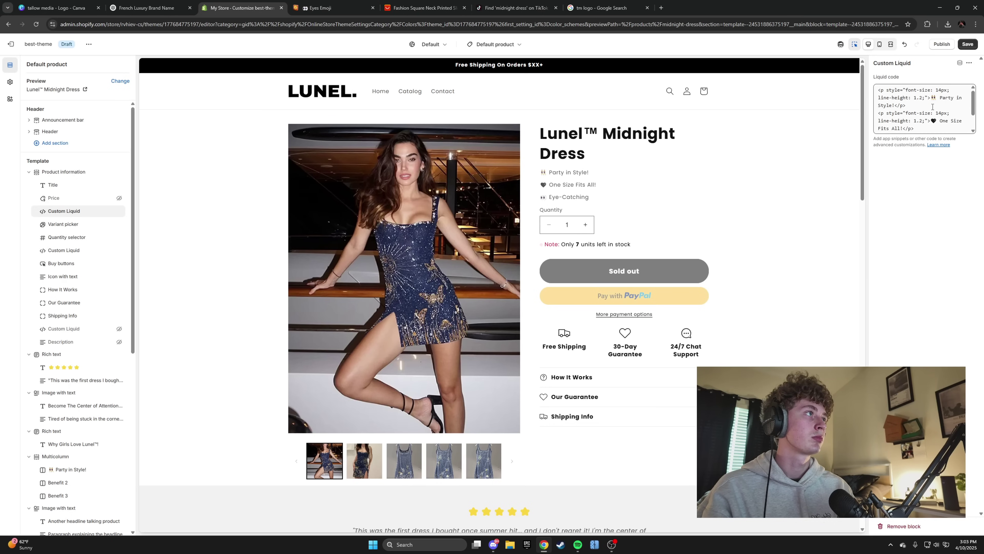
left_click_drag(932, 119, 906, 104)
key("ctrl+c")
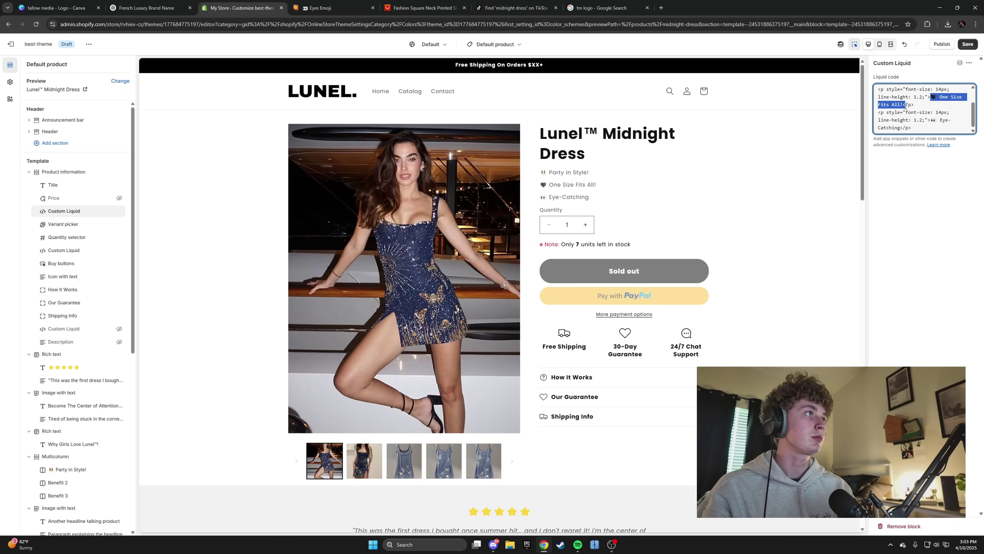
Step: Replace the Benefit 2 column's heading with the copied "One Size Fits All!" text and heart emoji
scroll(504, 337, "down", 15)
left_click(504, 340)
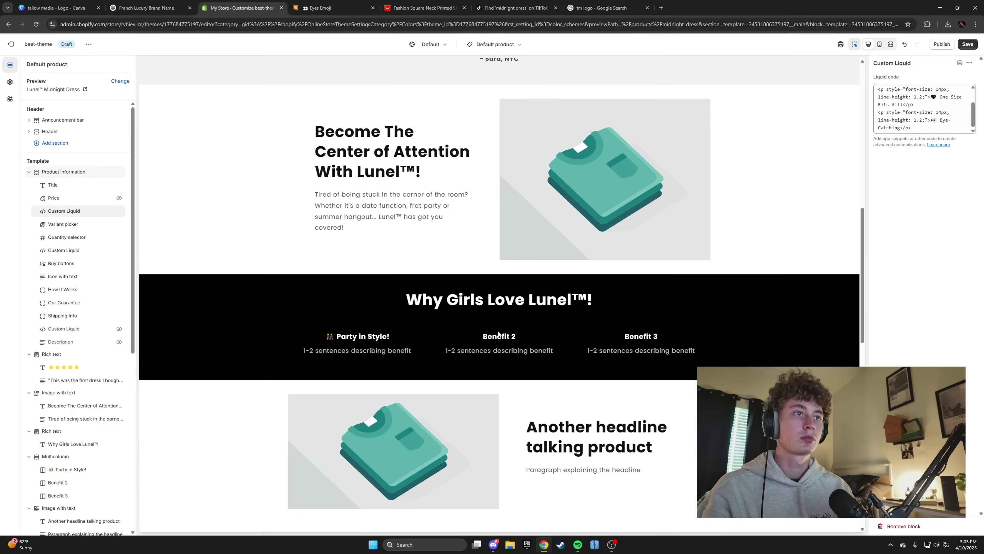
left_click(924, 145)
key("ctrl+a")
key("ctrl+v")
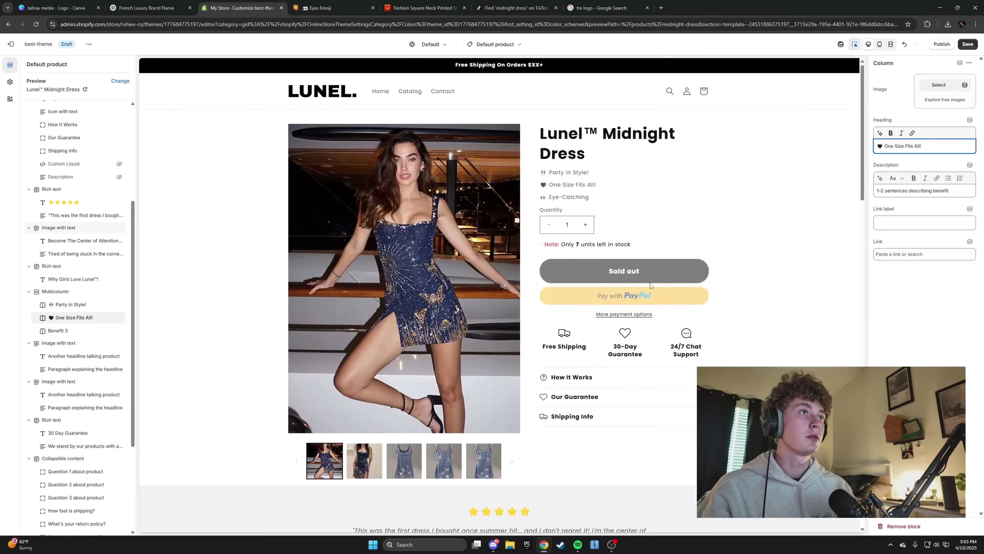
Step: Copy "Eye-Catching" with its eyes emoji from the product information's benefit-list Custom Liquid block
scroll(590, 218, "down", 1)
left_click(78, 163)
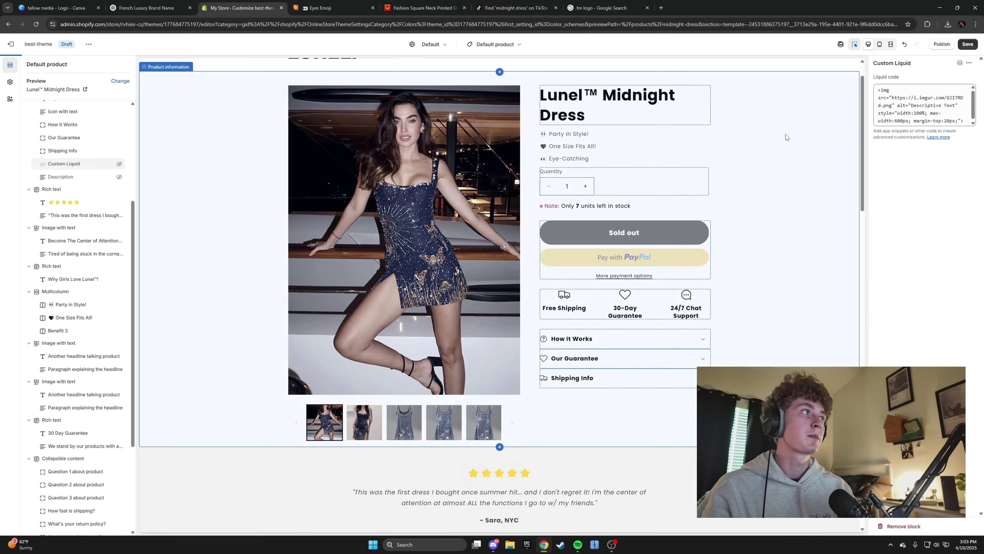
scroll(81, 205, "up", 4)
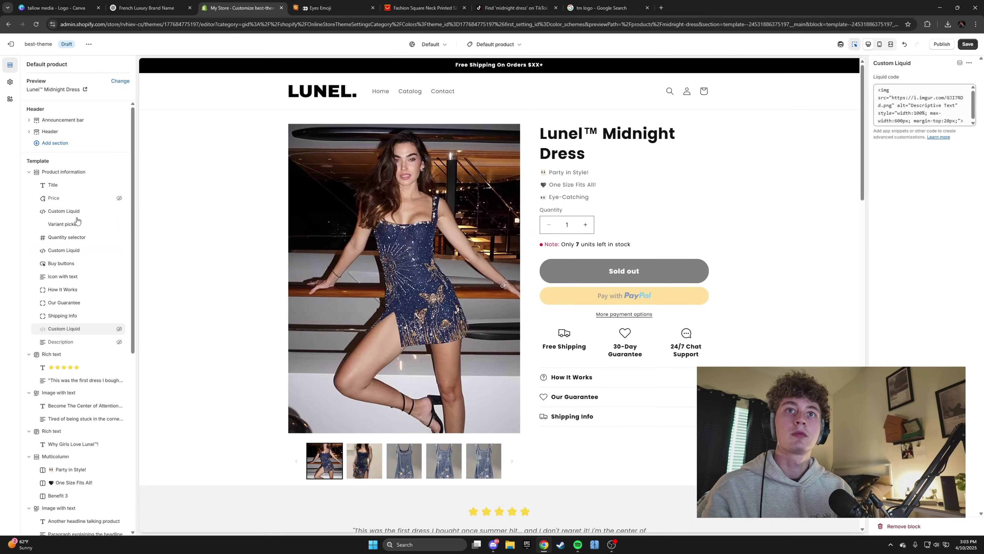
left_click(68, 212)
scroll(925, 124, "down", 2)
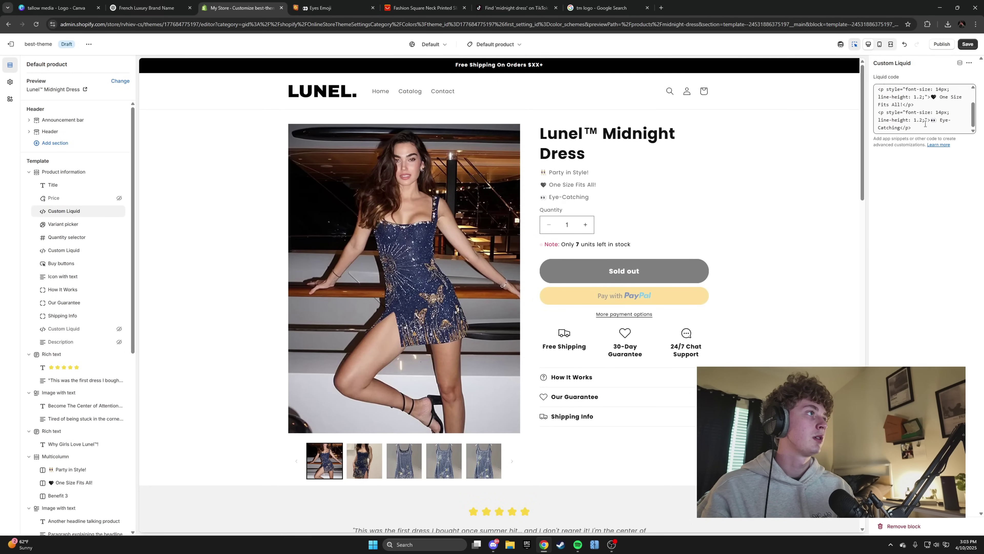
left_click_drag(930, 121, 901, 127)
key("ctrl+c")
Step: Replace the Benefit 3 column's heading with the copied "Eye-Catching" text and eyes emoji, and save the theme
scroll(640, 194, "down", 15)
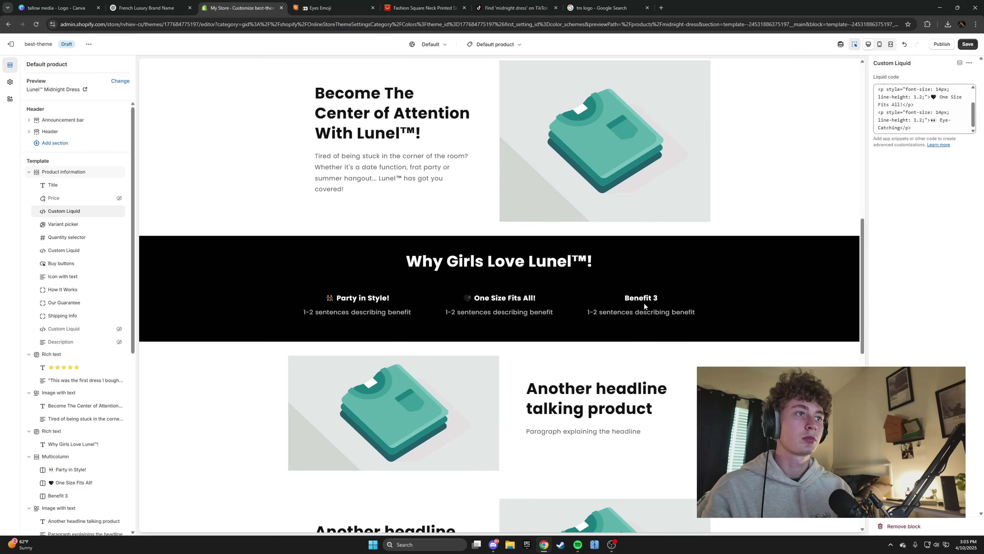
left_click(643, 302)
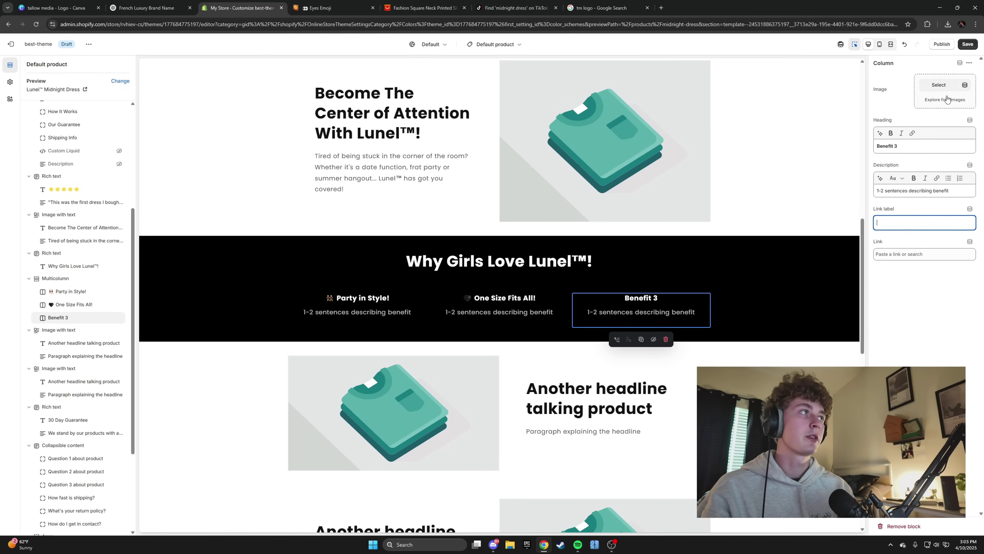
triple_click(899, 146)
key("ctrl+v")
left_click(967, 45)
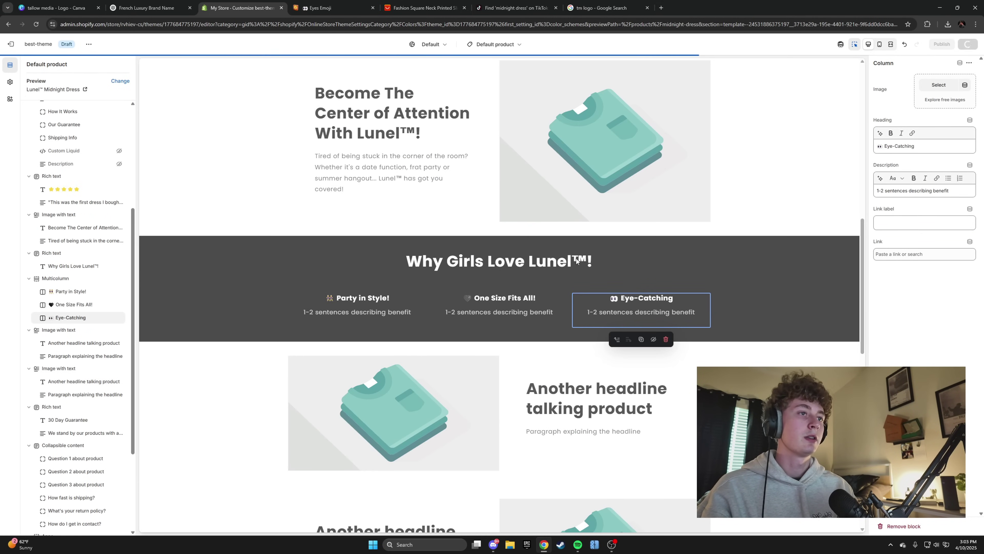
Step: Check the back-view dress image in ChatGPT, and return to the theme editor to open the "Party in Style!" column
left_click(147, 8)
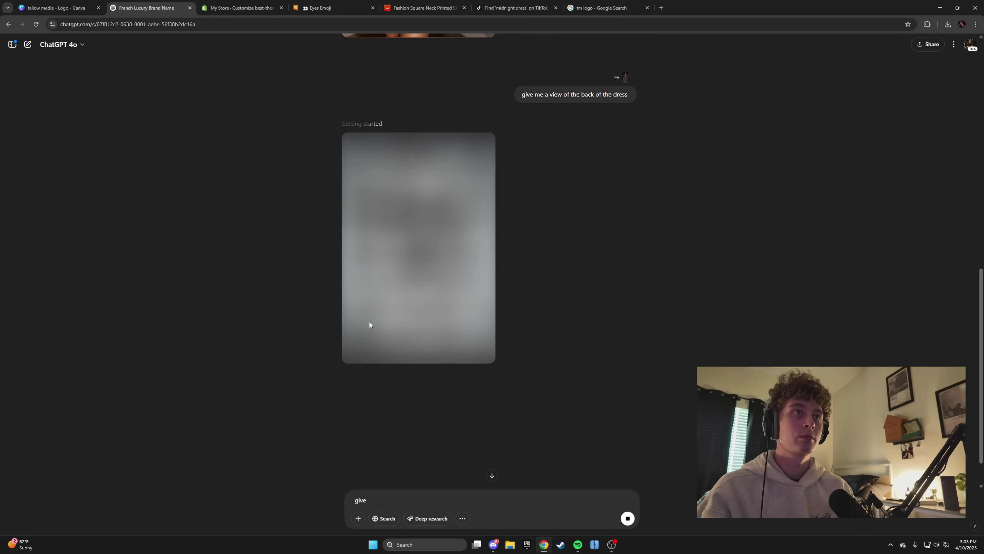
left_click(240, 8)
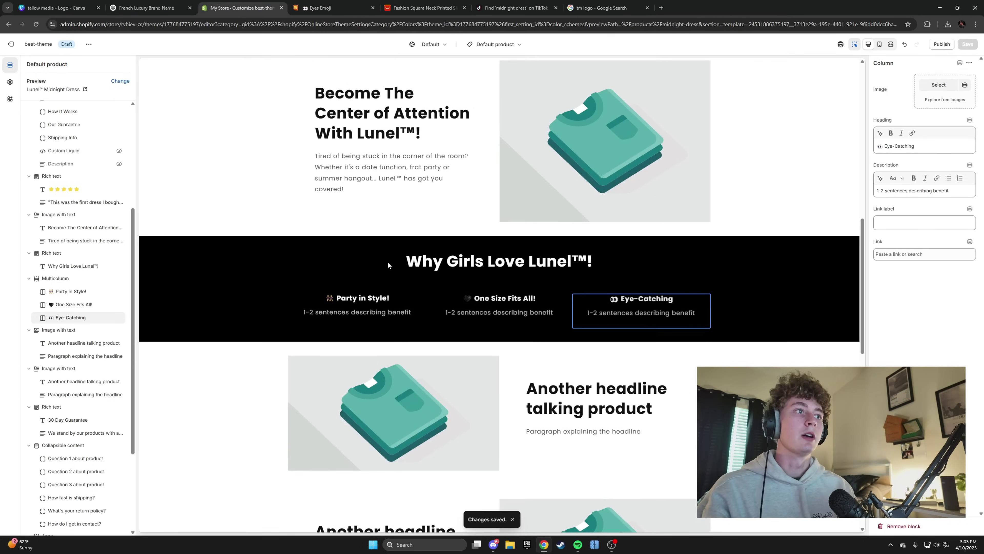
scroll(388, 261, "down", 3)
scroll(409, 307, "up", 2)
left_click(363, 272)
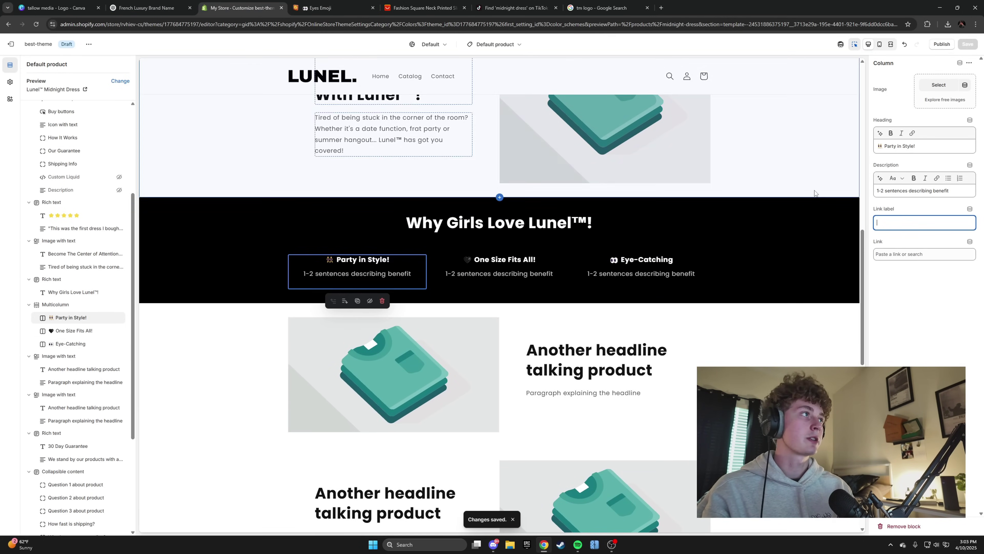
triple_click(906, 192)
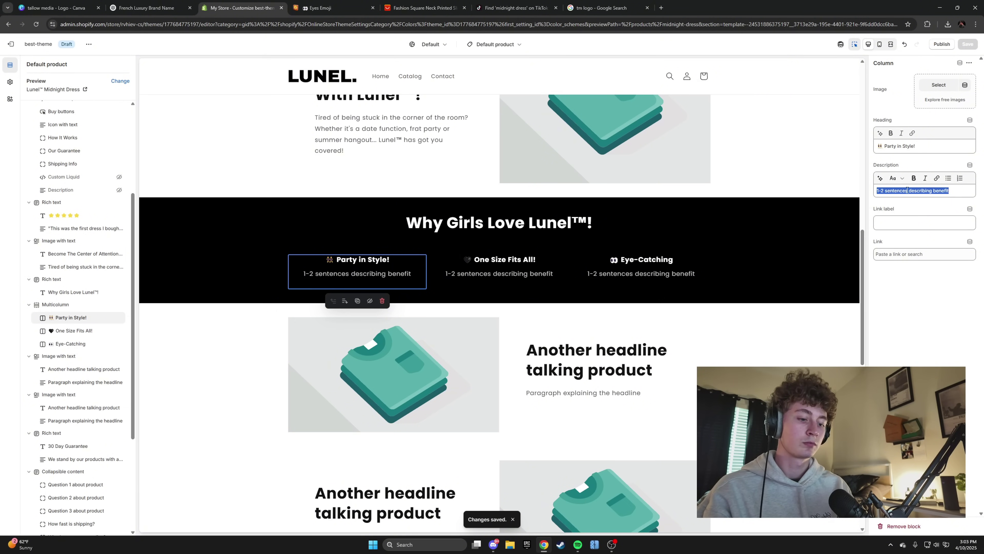
type("Never worry about ")
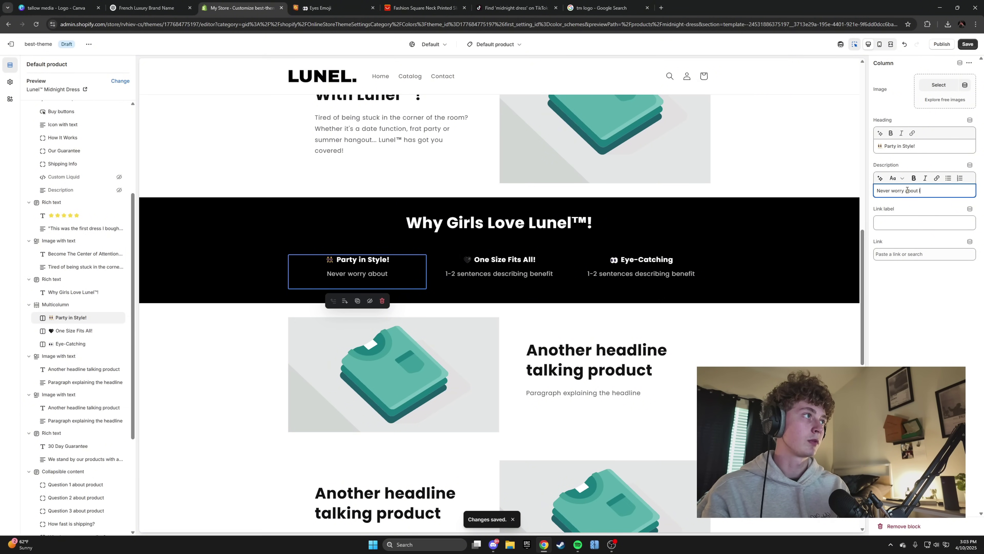
type("l")
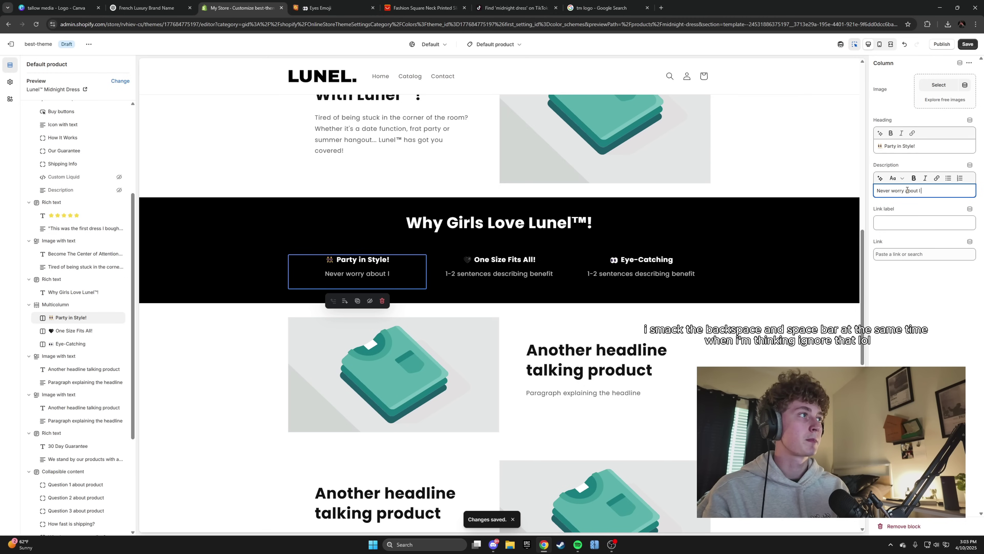
key("BackSpace")
key("BackSpace")
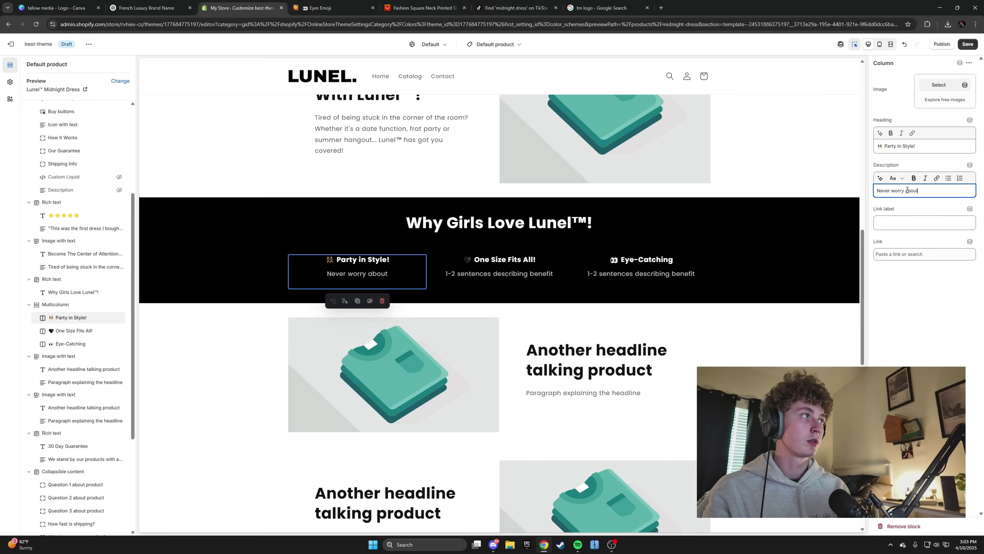
Step: Replace the "Party in Style!" column's description with "You'll never have to leave a party early ever again!"
triple_click(912, 189)
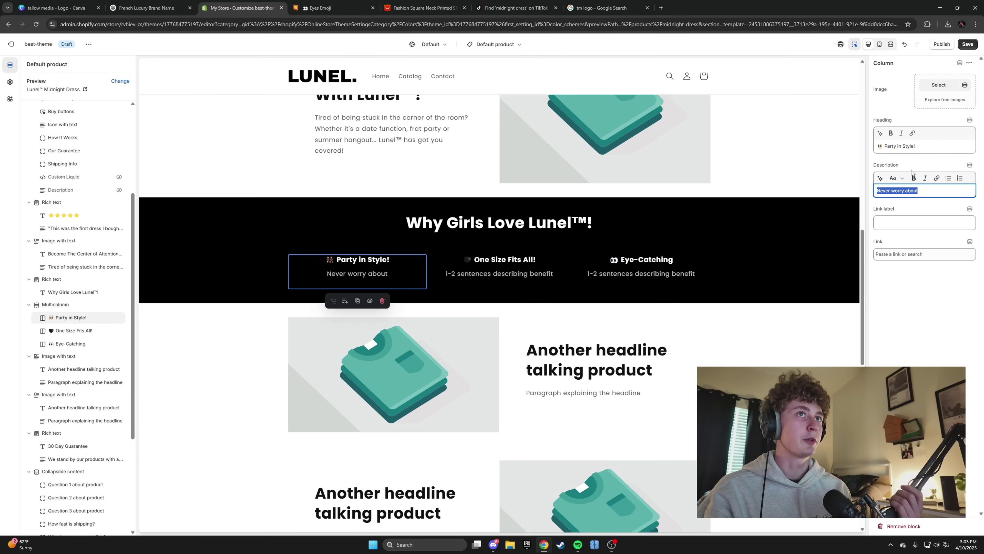
scroll(378, 238, "up", 3)
scroll(379, 233, "down", 5)
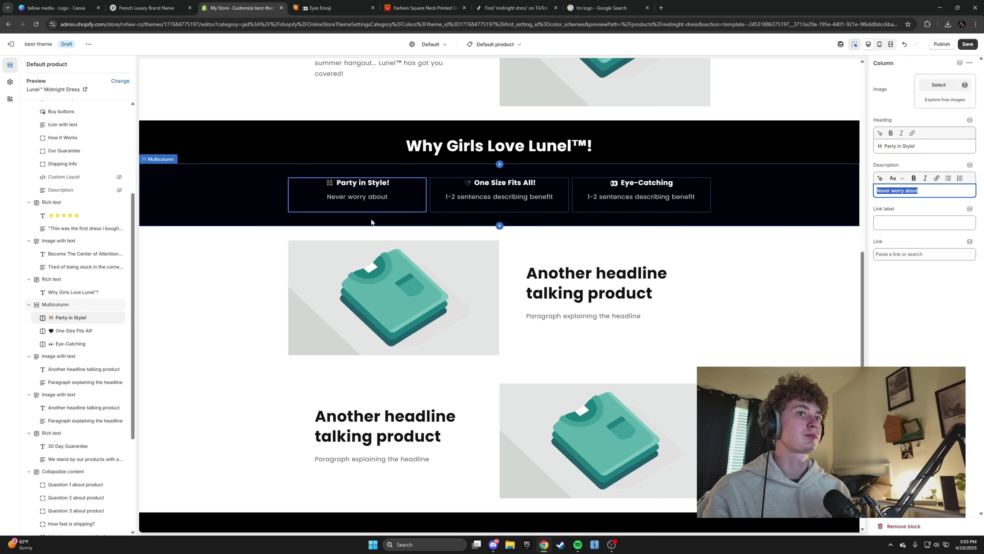
type("You'")
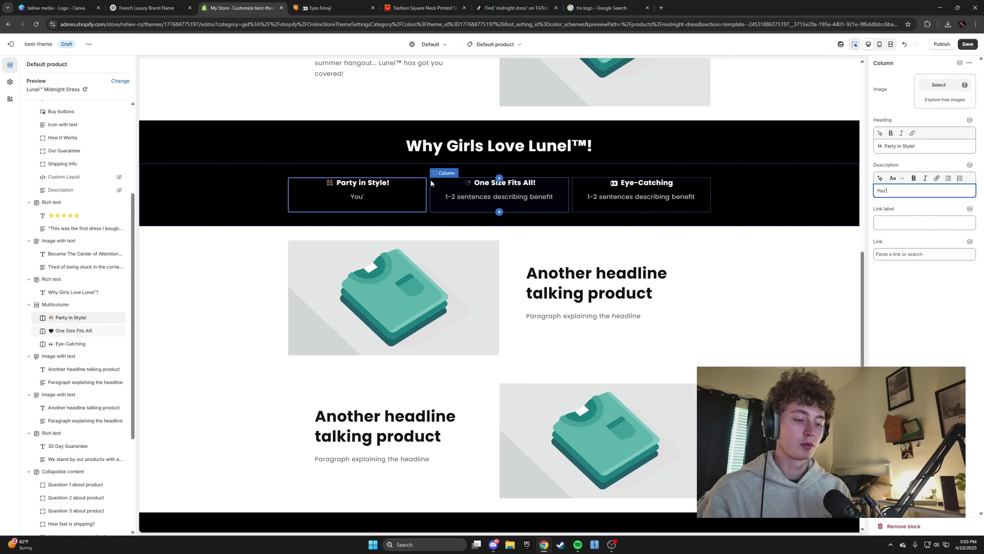
type("ll never have to ")
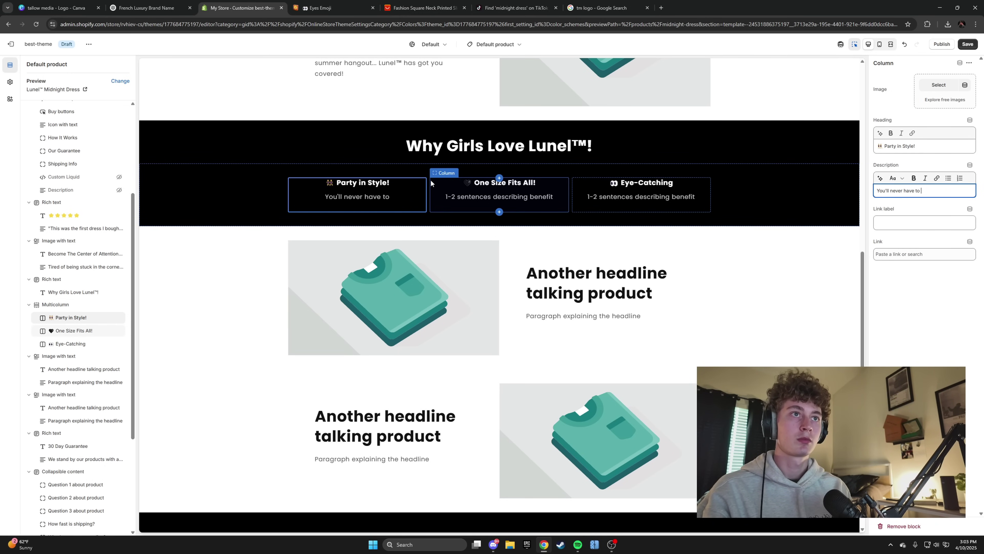
type("leave a party ")
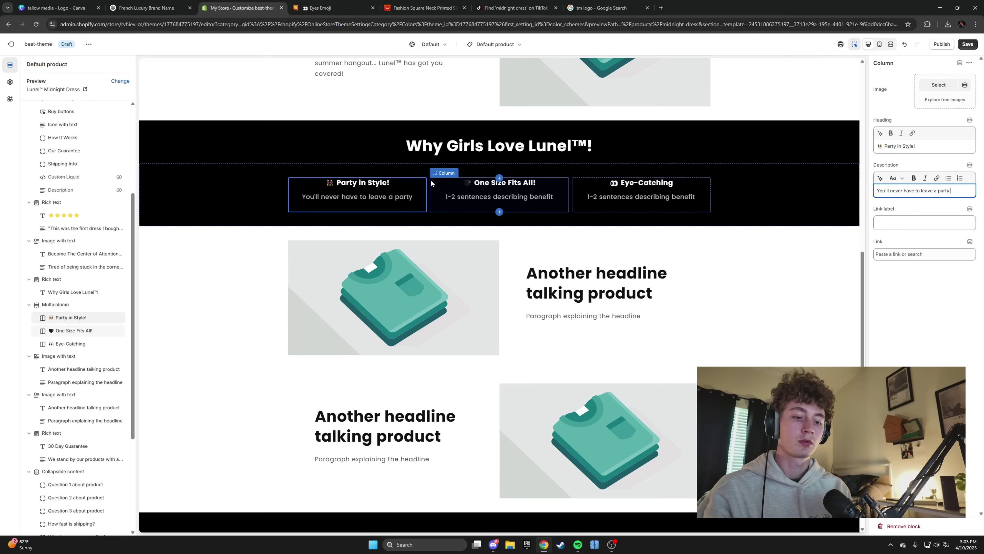
type("early ever again!")
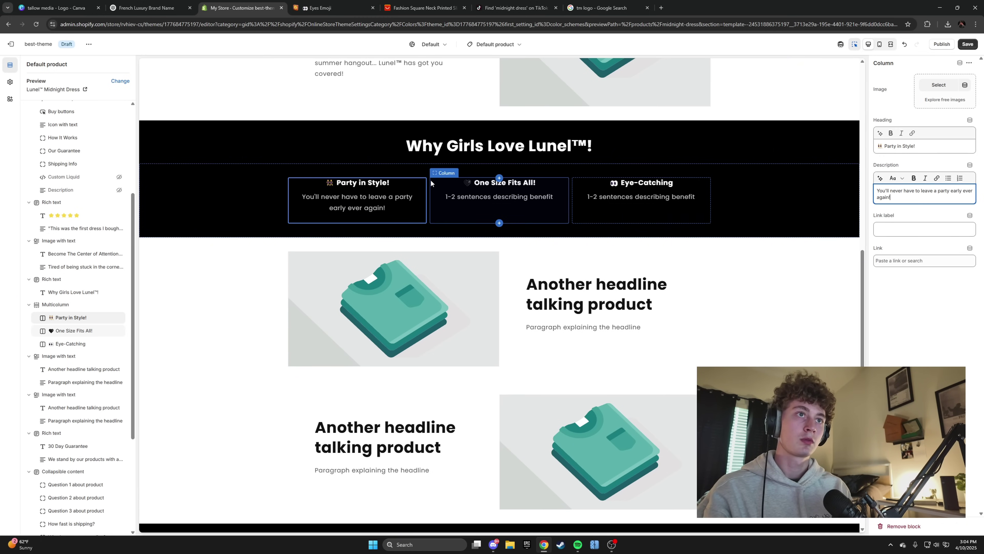
left_click(318, 181)
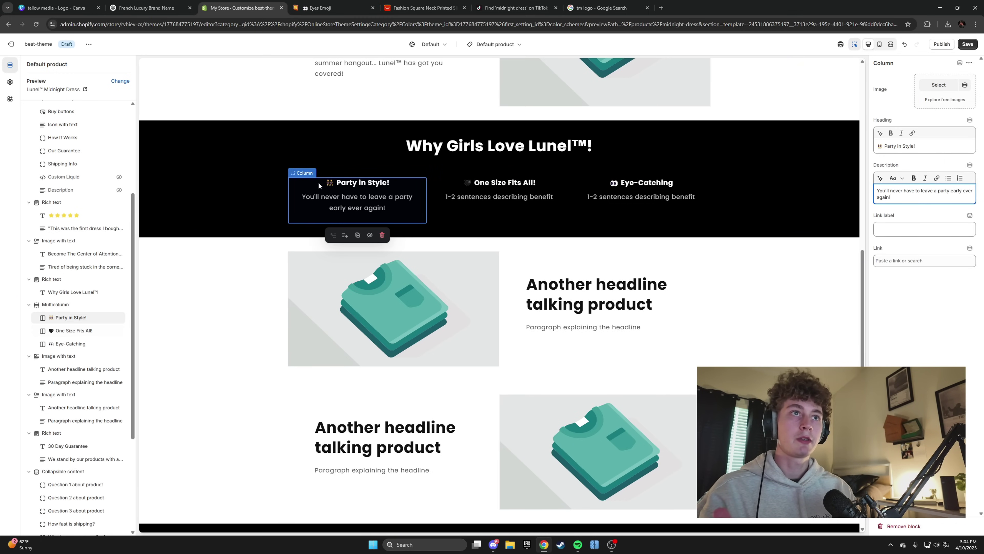
Step: Describe "One Size Fits All!" as "Don't worry about sizing! Our Midnight Dress has synthetic material laced throughout, ensuring a snug and fitted feel at all times."
left_click(463, 203)
left_click(922, 216)
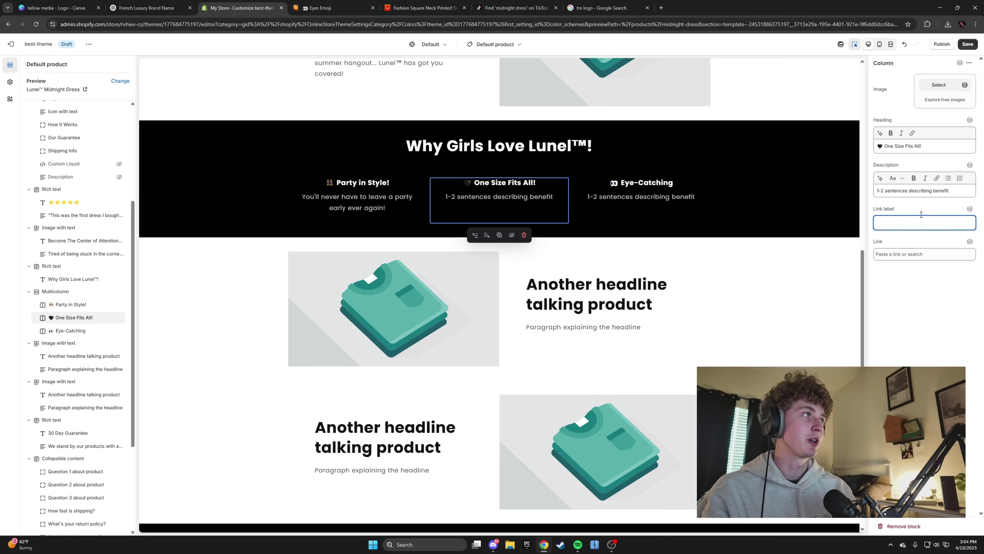
triple_click(910, 192)
type("D")
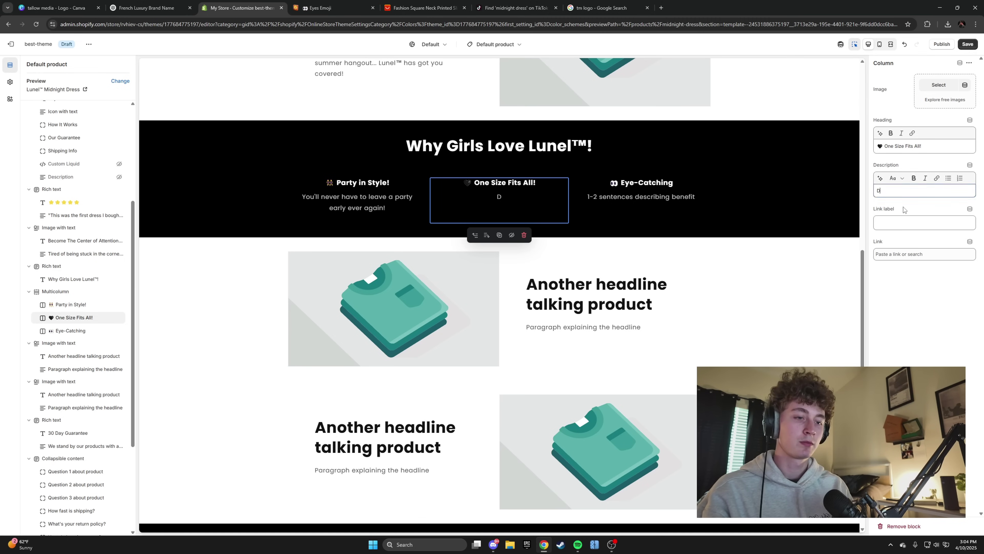
type("on't worry about sizing")
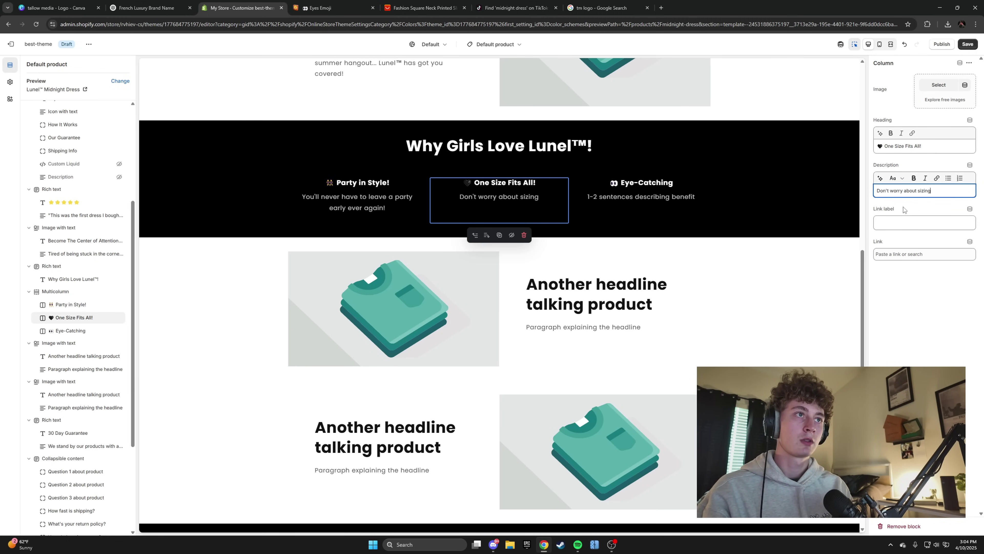
type("! Our ")
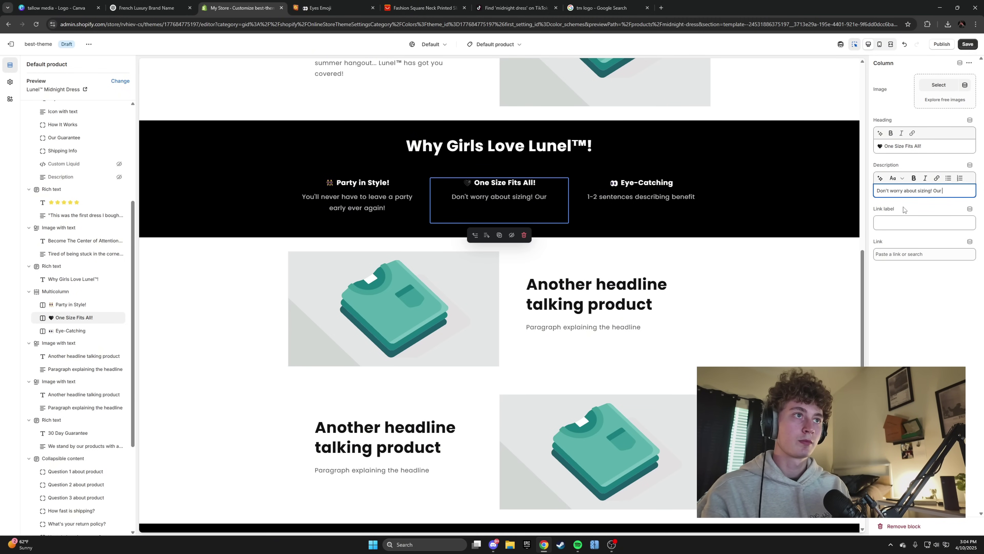
type("Midnight")
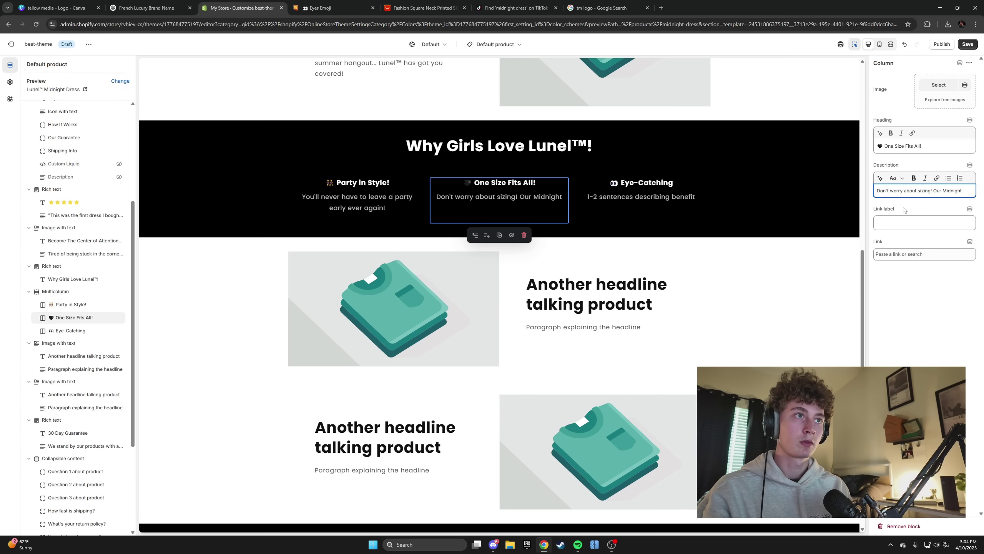
type(" Dress")
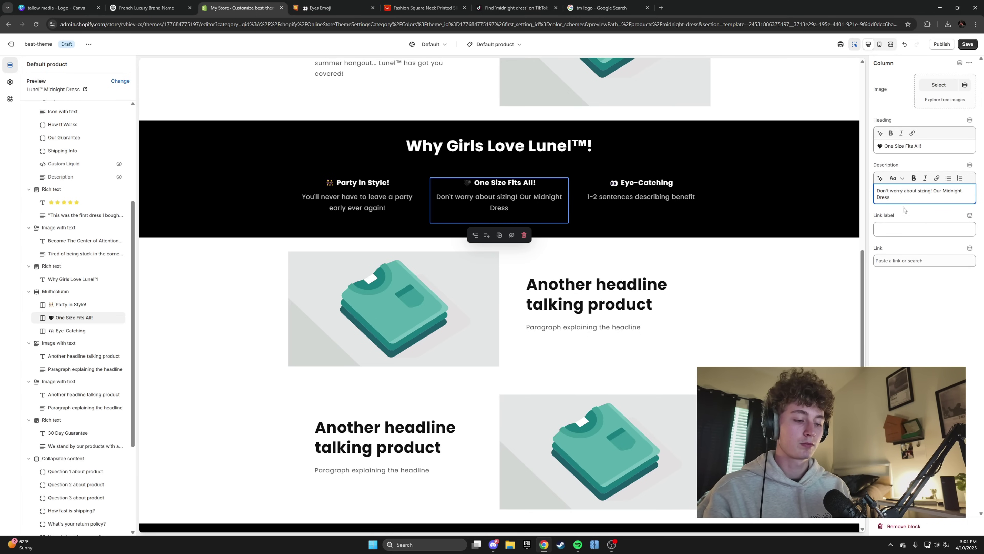
type(" has ")
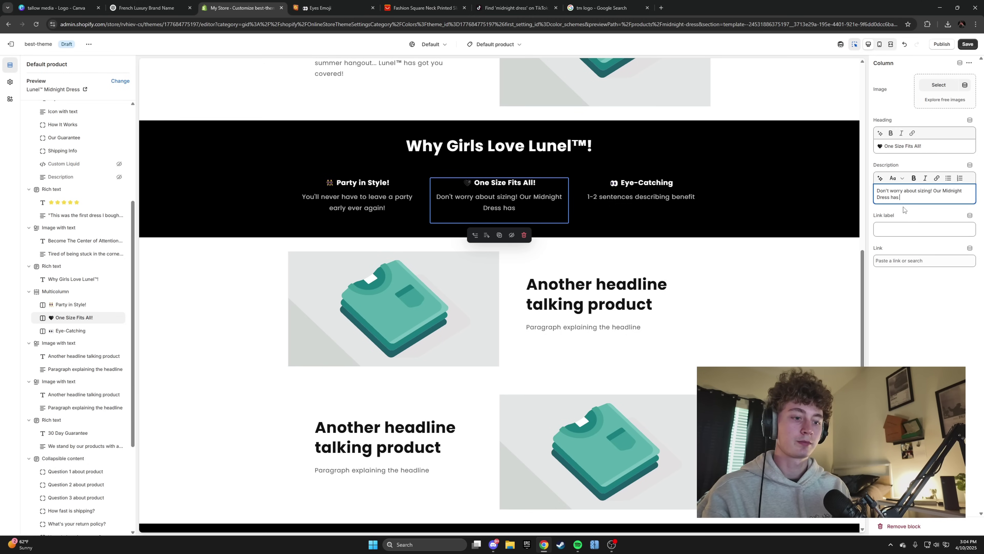
type("synthetic mat")
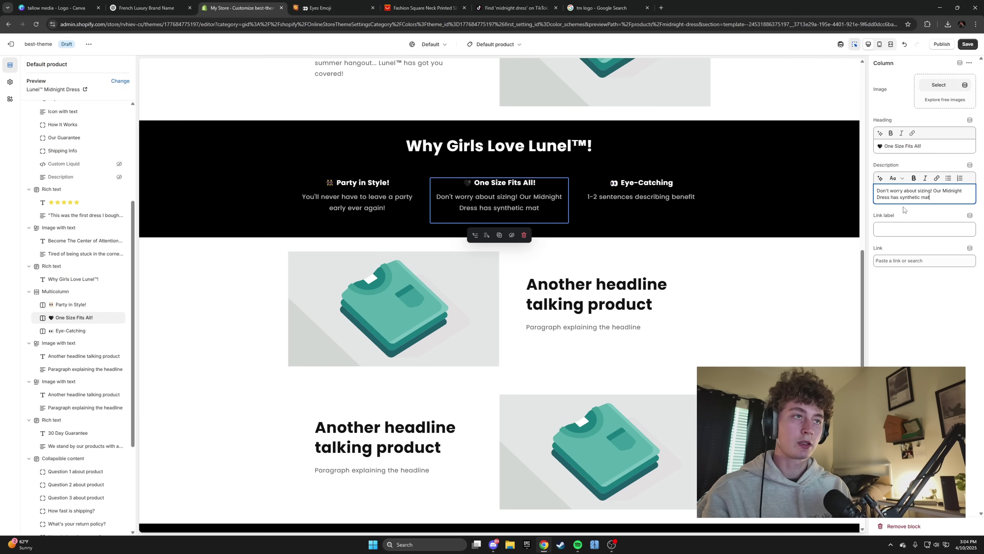
type("erial laced thhroughou")
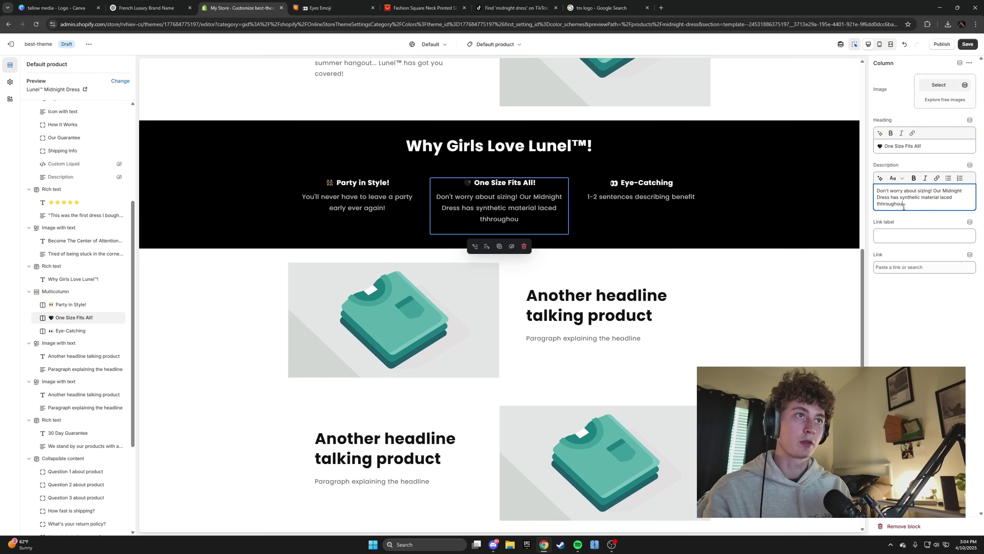
key("BackSpace")
key("BackSpace")
key("BackSpace")
key("BackSpace")
key("BackSpace")
key("BackSpace")
key("BackSpace")
key("BackSpace")
type("ro")
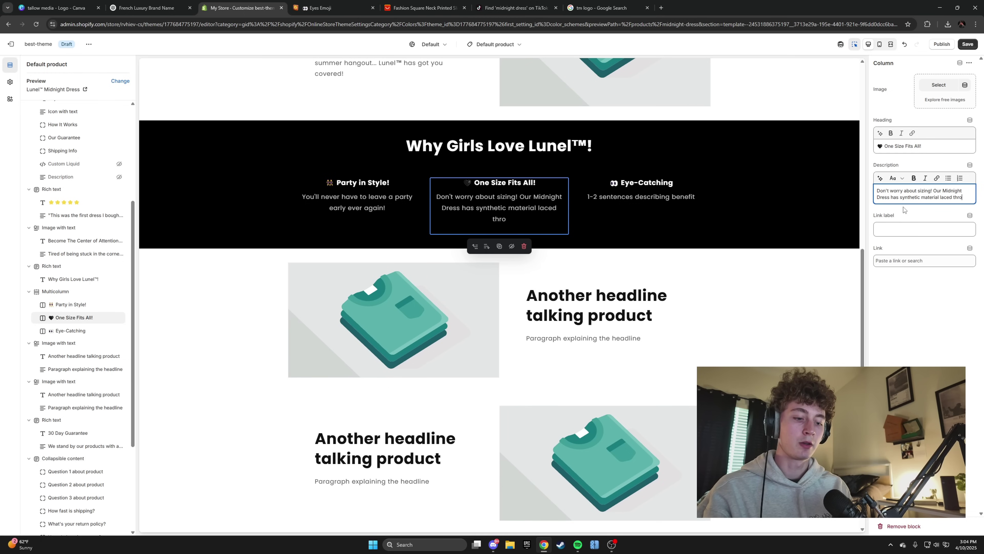
type("ughout, ensurin")
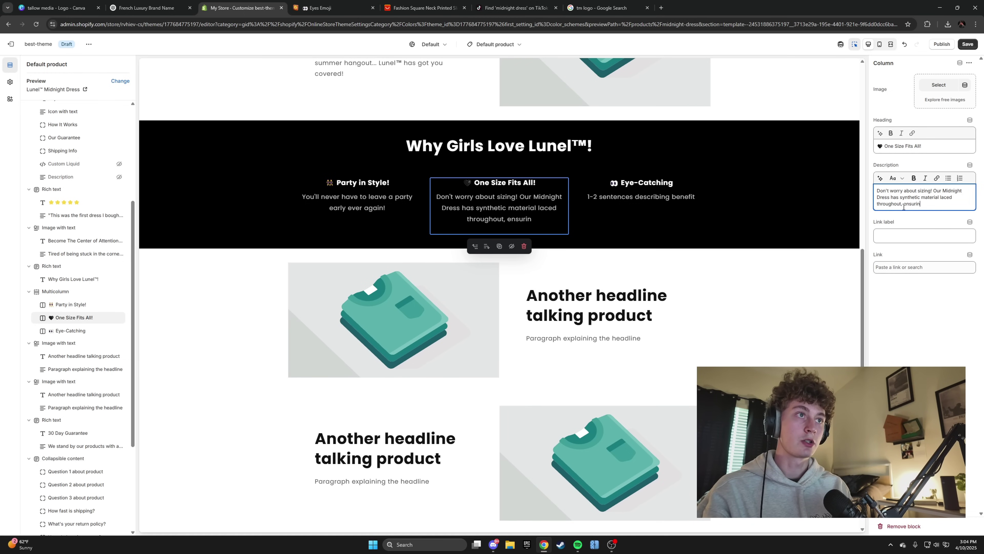
type("g a snug and")
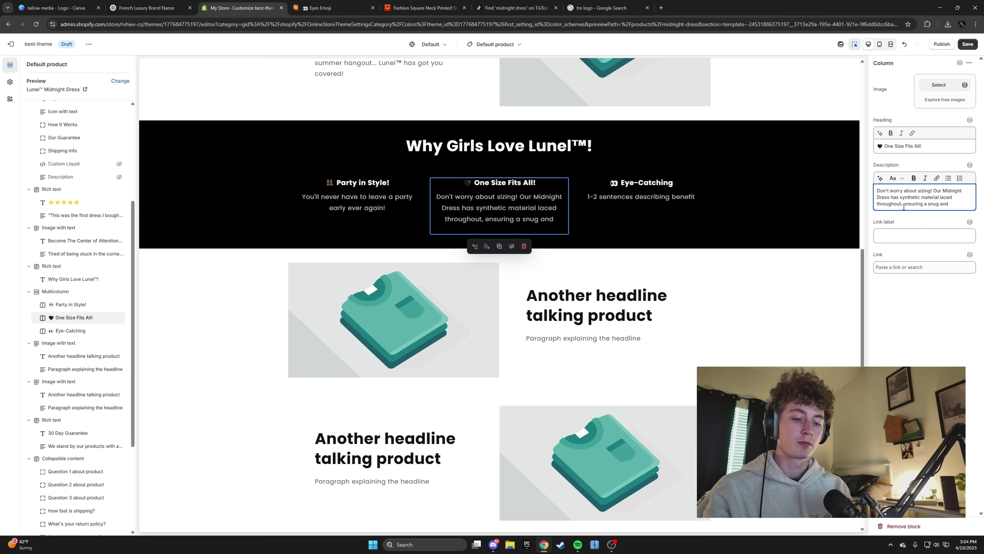
type(" fitted feel at all times.")
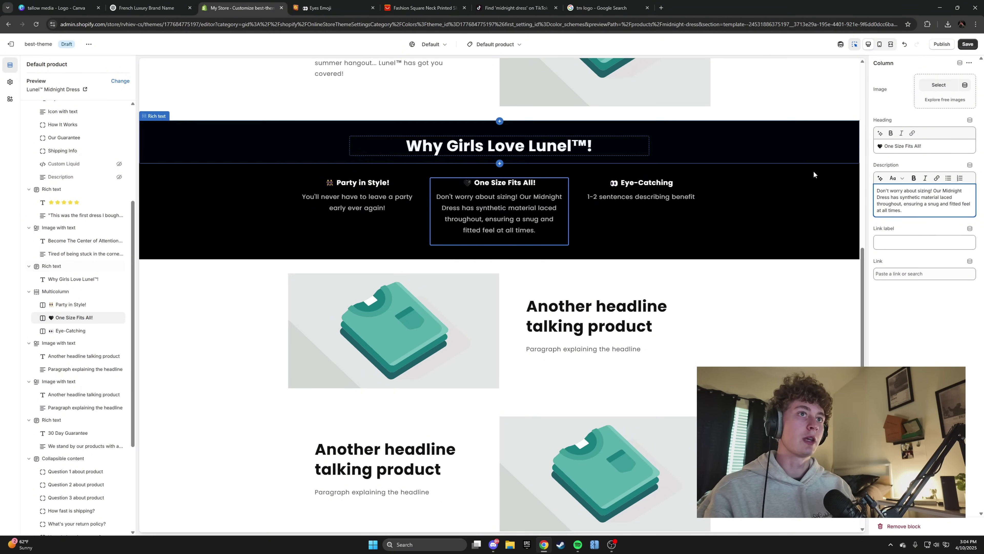
Step: Replace the "Eye-Catching" column's description with "Single? Not for much longer. With our Midnight Dress, you are destined to find "the one""
left_click(659, 217)
triple_click(922, 196)
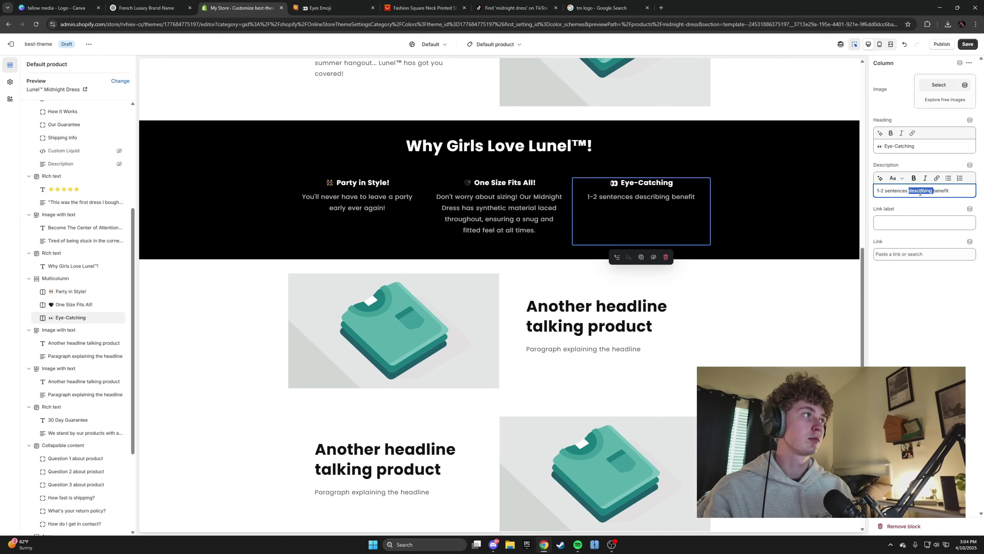
key("BackSpace")
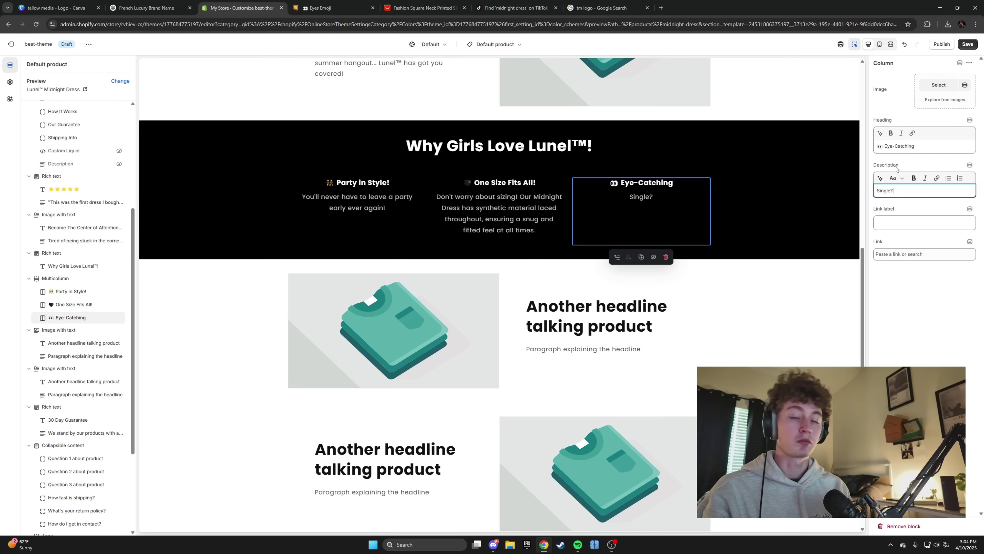
type("Single? Not for ")
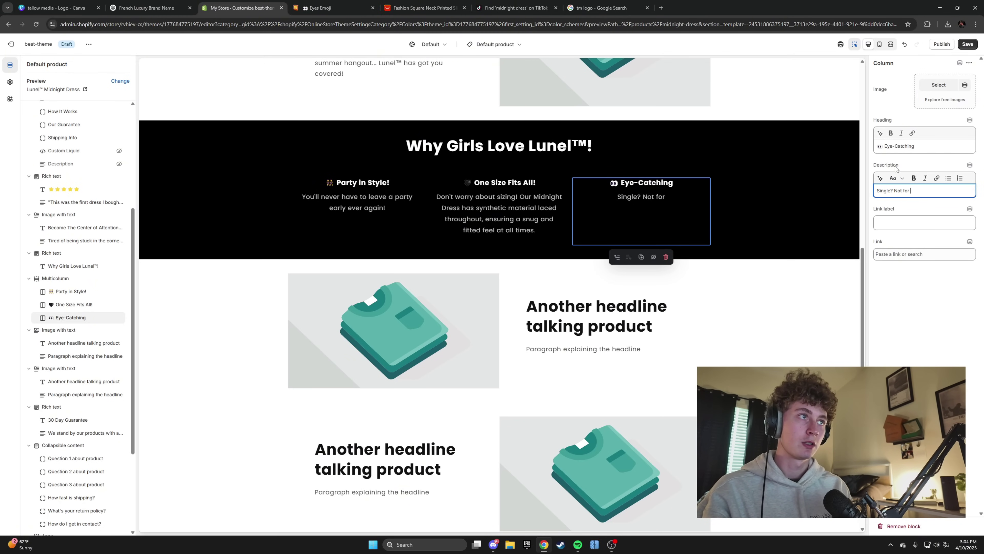
type("much longer. ")
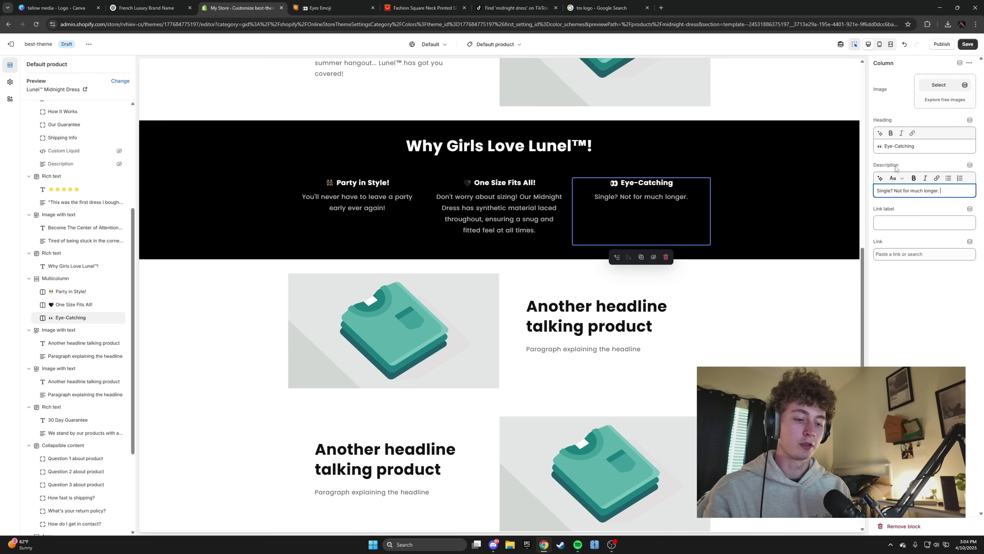
type("With ")
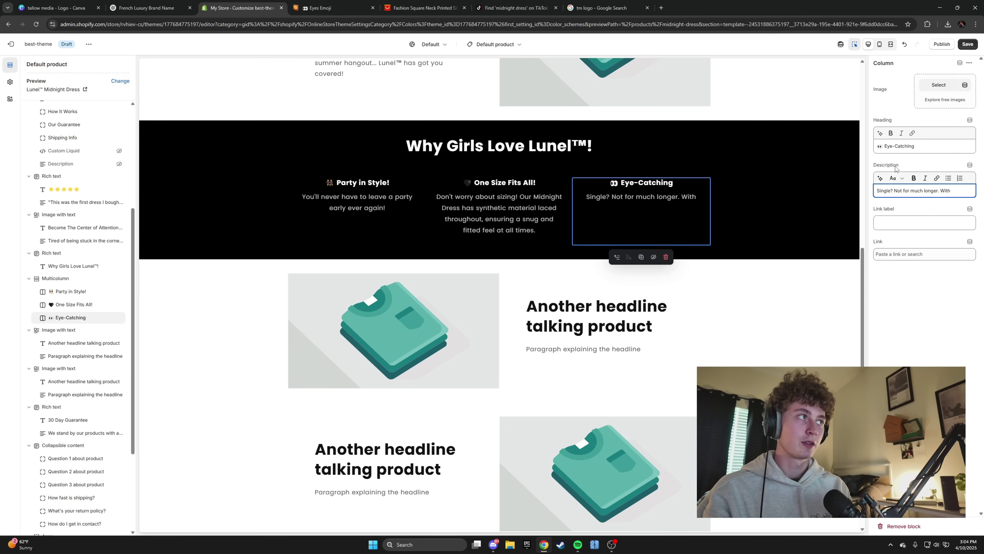
type("our Mi")
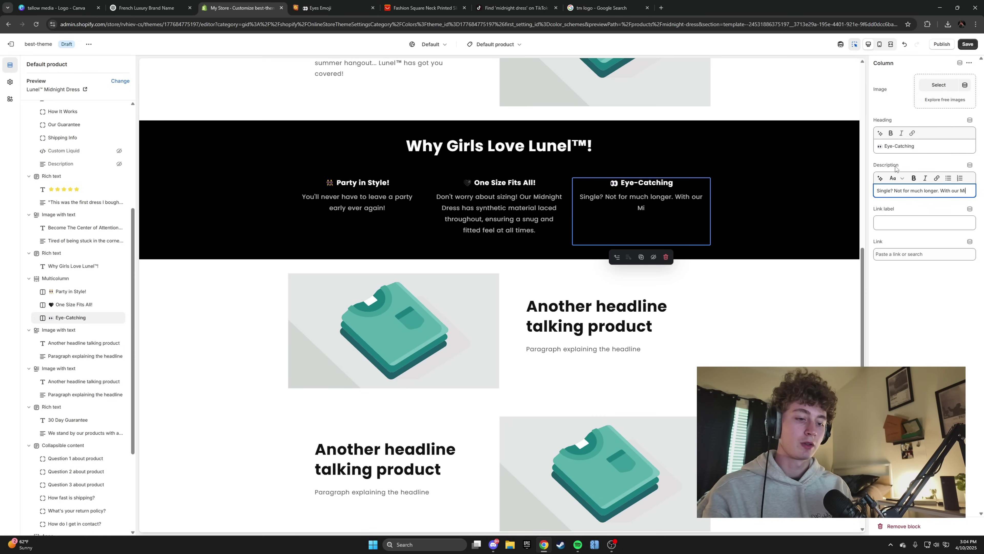
type("dnight Dre")
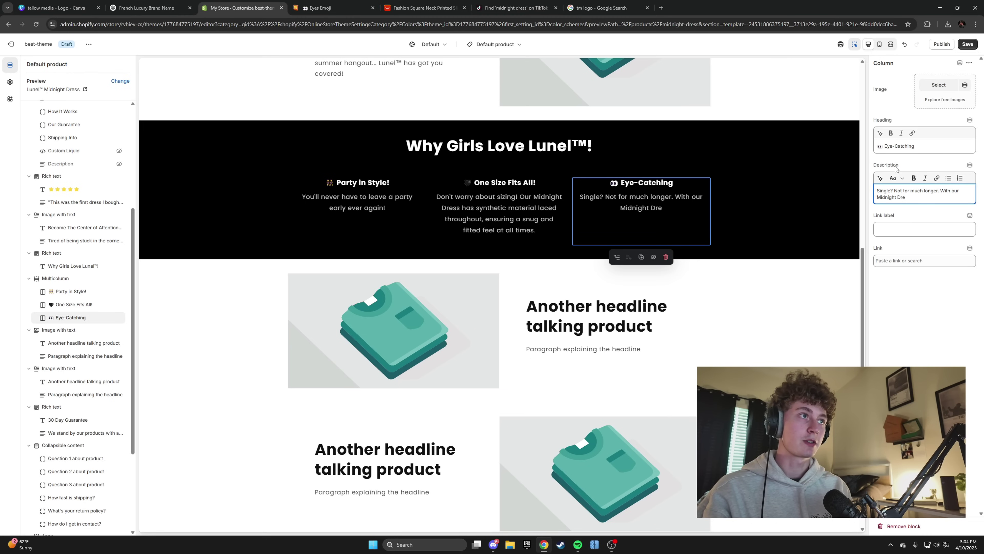
type("ss, you are de")
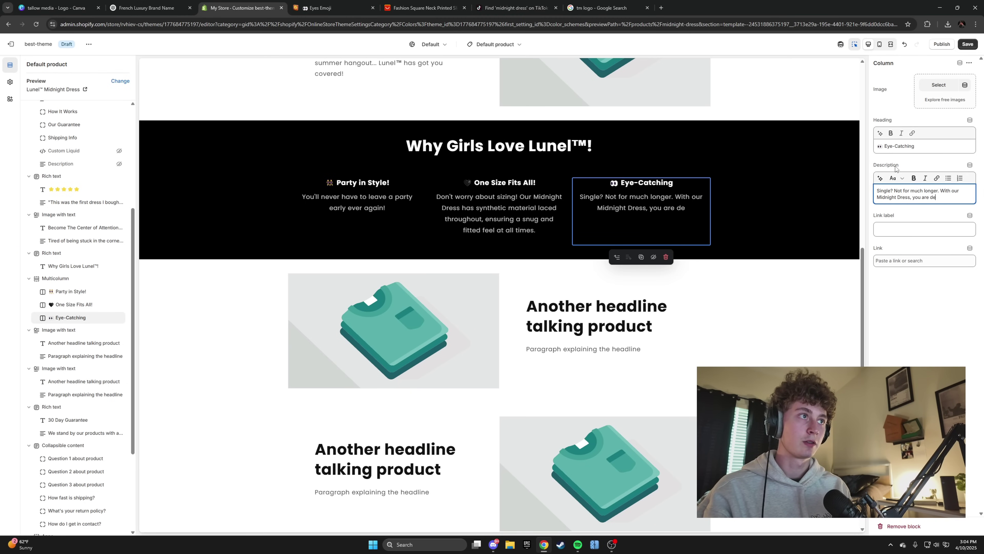
type("stined to fin")
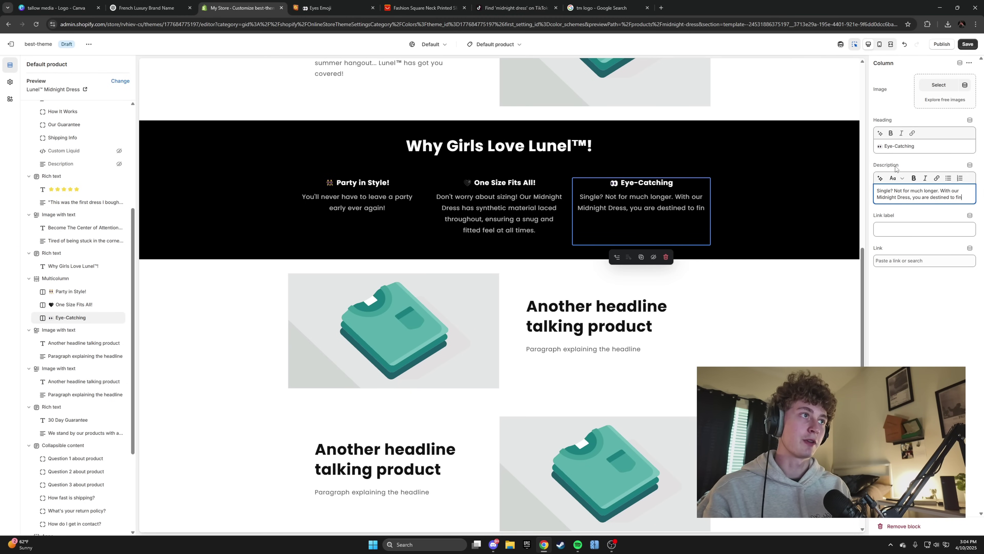
type("d \"the one\"")
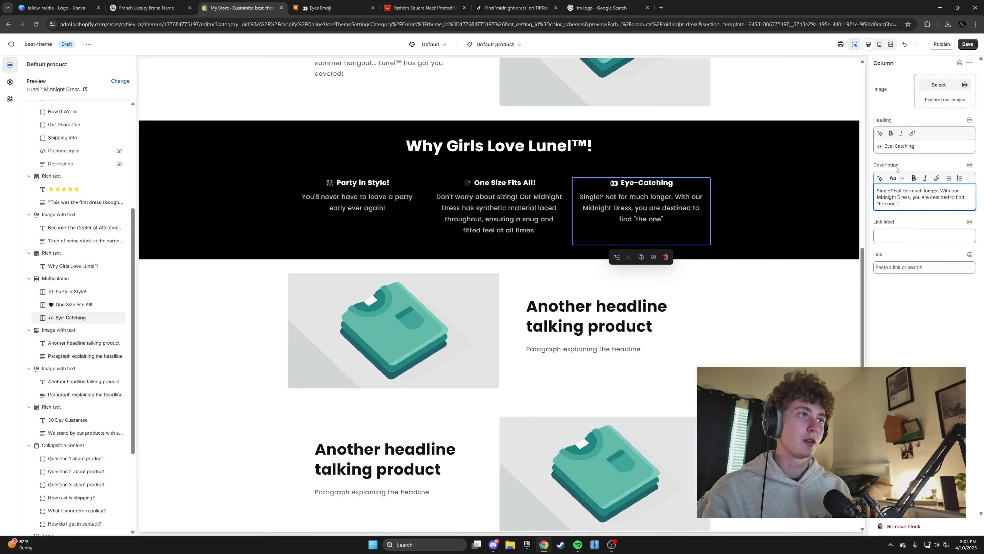
Step: Copy a winking face emoji from a Google search for "wink emoji" onto the end of the Eye-Catching description, and save the theme
left_click(661, 7)
type("wink emoji")
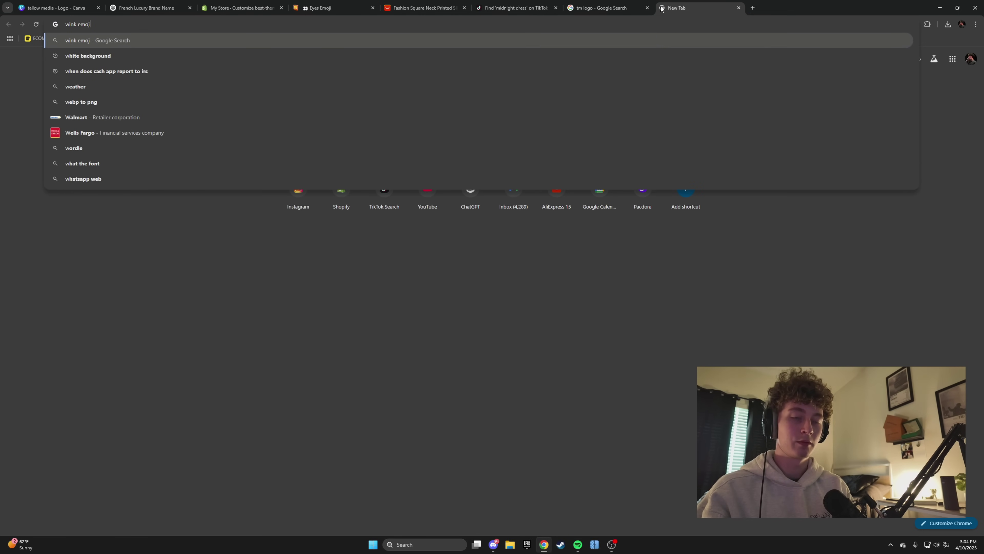
key("Return")
left_click(136, 176)
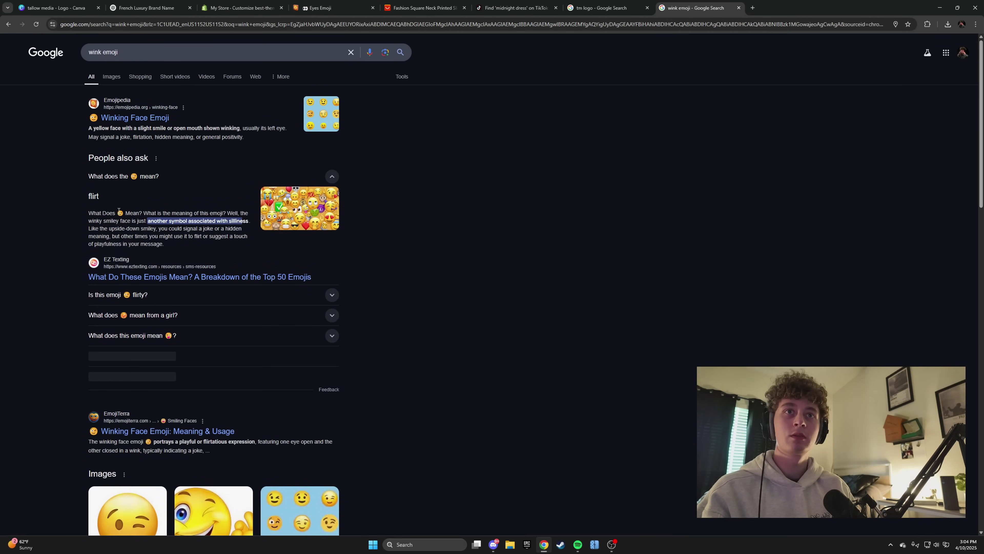
key("ctrl+c")
key("ctrl+3")
key("ctrl+v")
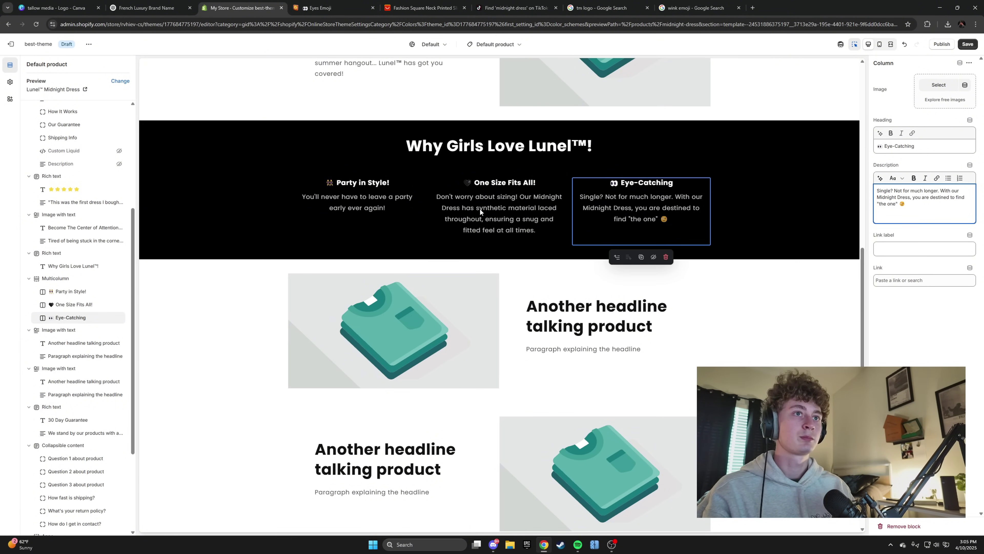
left_click(968, 50)
Step: Switch to ChatGPT and open the generated back-view dress image at full size to examine it
key("ctrl+2")
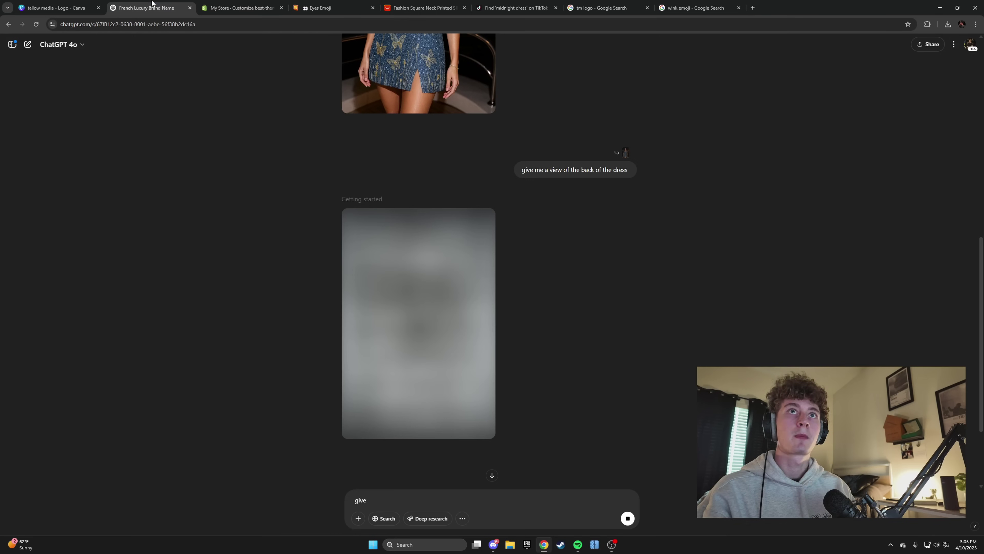
left_click(424, 312)
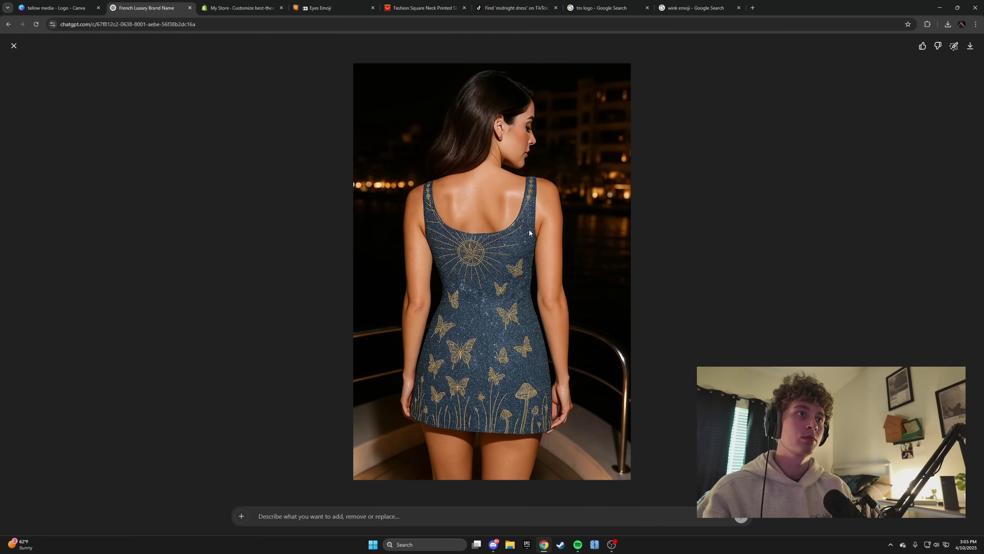
Step: Save the full-size back-view dress image to the Downloads folder
right_click(460, 263)
left_click(491, 281)
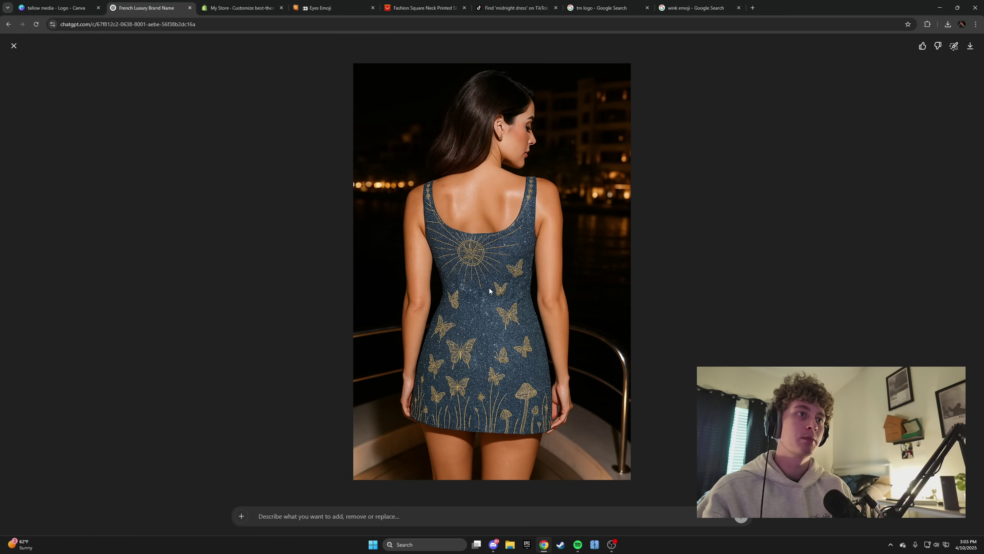
left_click(397, 262)
Step: Switch to the Shopify admin and open the Lunel™ Midnight Dress product for editing
left_click(220, 8)
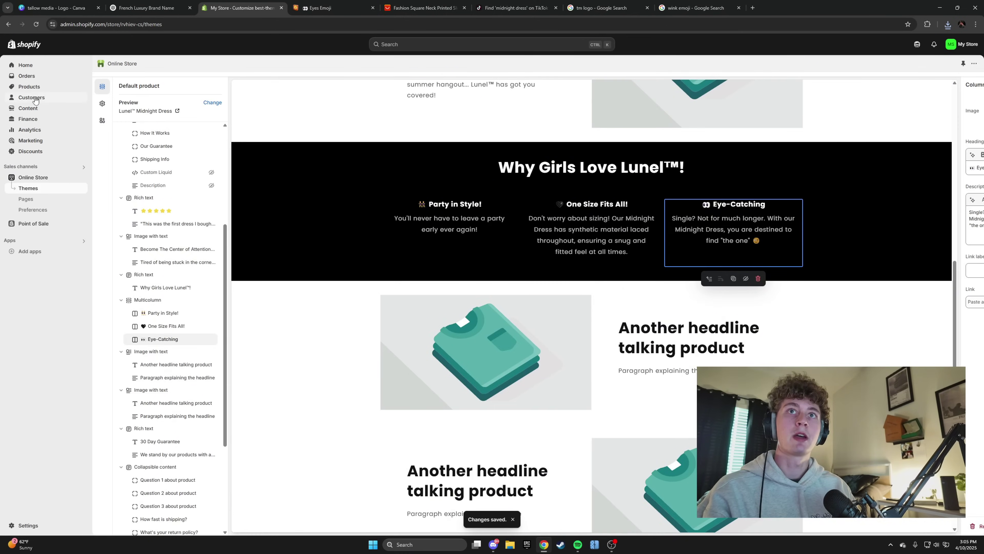
left_click(29, 87)
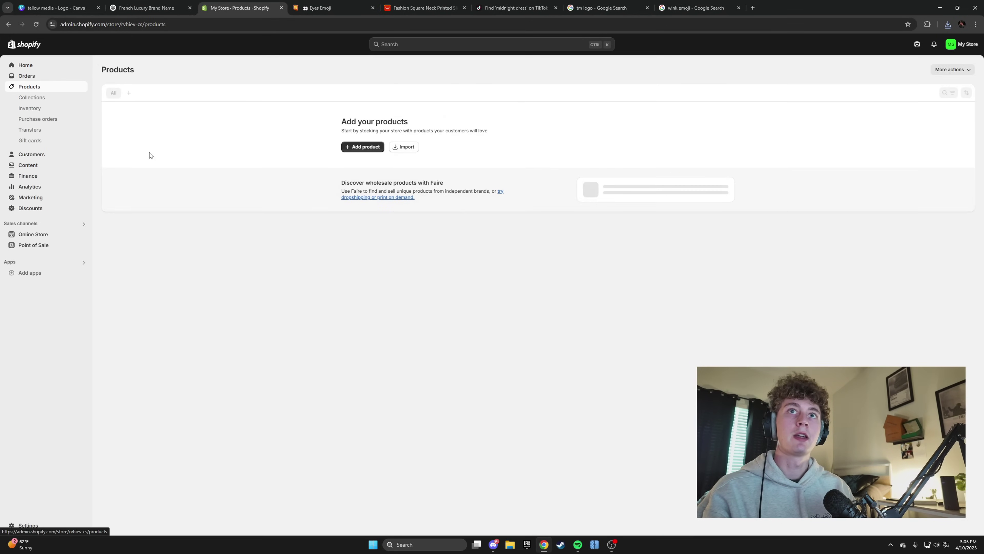
left_click(171, 158)
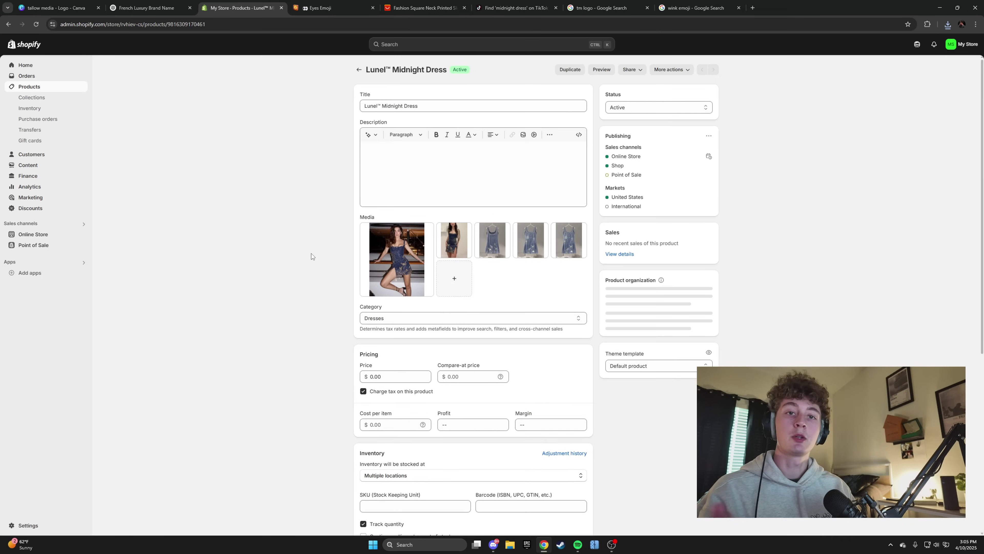
Step: Remove all five existing images from the Midnight Dress product's media
left_click(365, 229)
left_click(442, 229)
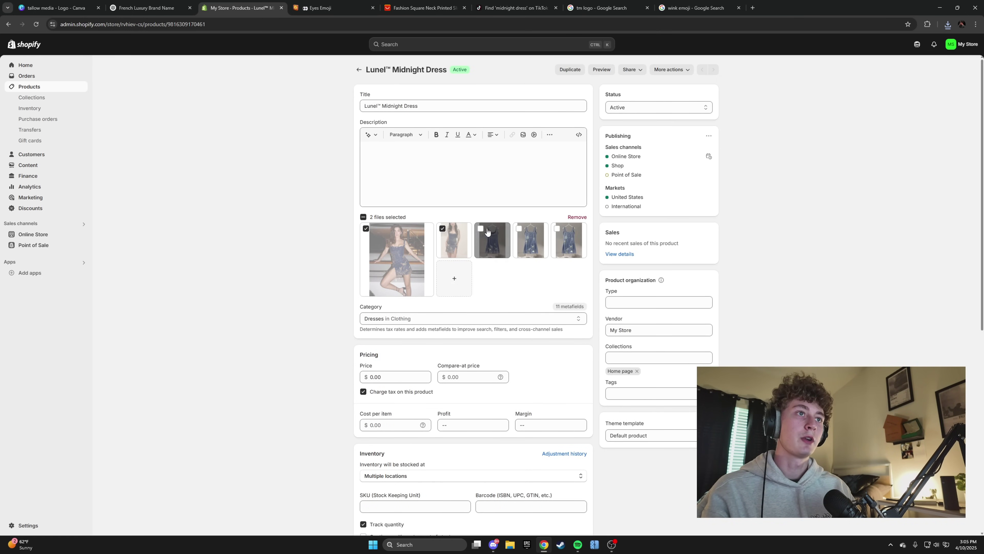
left_click(480, 229)
left_click(519, 228)
left_click(558, 229)
left_click(577, 217)
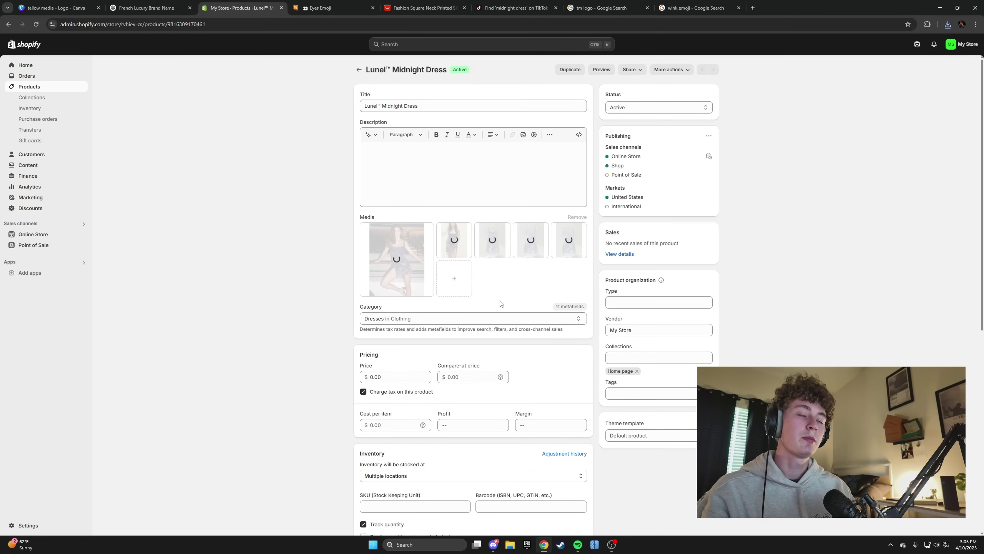
Step: Upload the two newest generated dress PNGs from Downloads, front and back view, and add them as the product's media
left_click(490, 240)
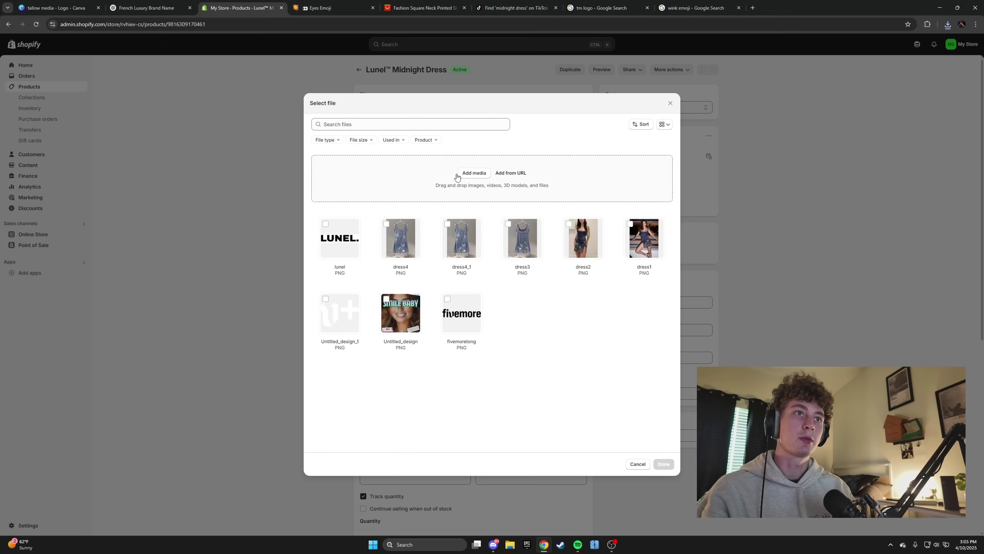
left_click(470, 173)
left_click(132, 73)
left_click(132, 83, "shift")
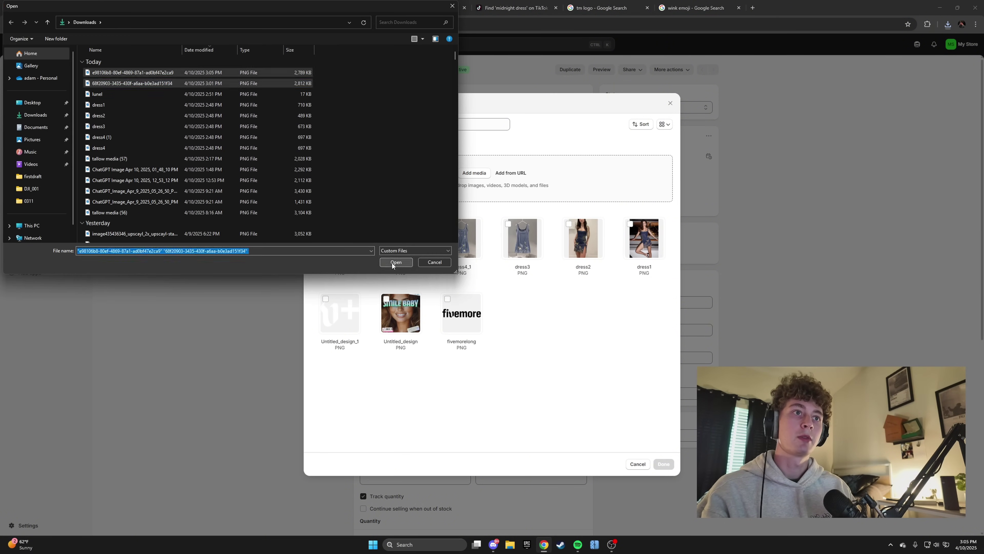
left_click(396, 262)
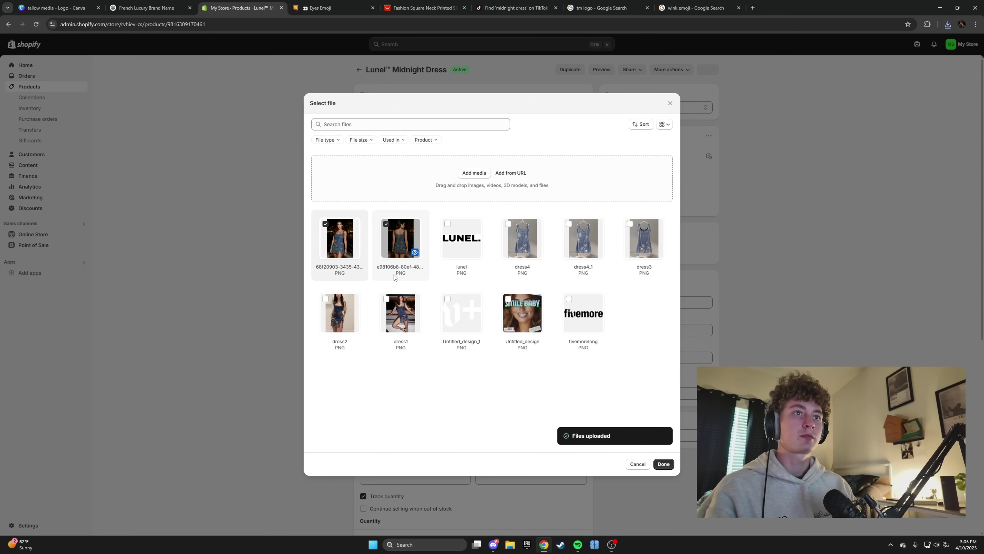
left_click(664, 464)
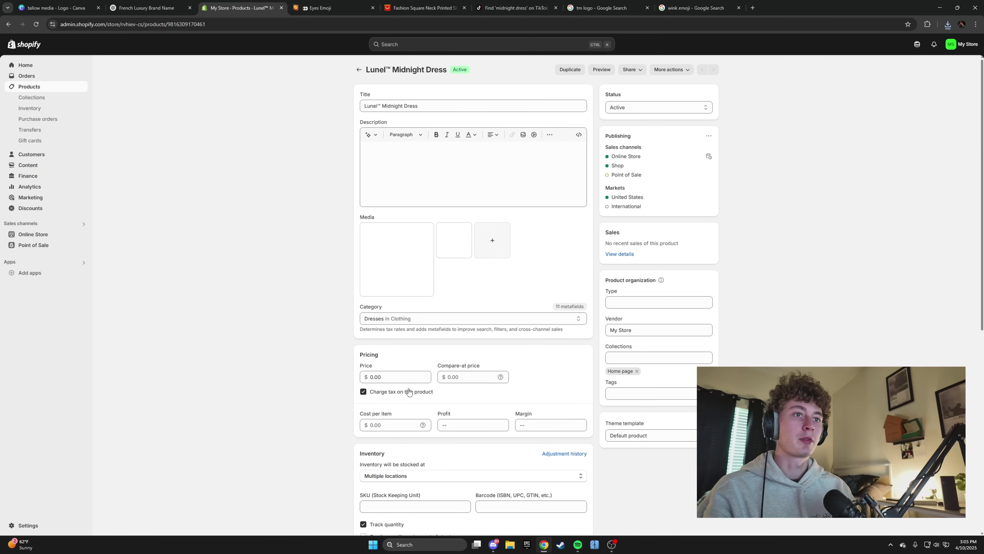
Step: Open the Midnight Dress's price and compare-at price for editing
left_click(412, 377)
left_click(467, 376)
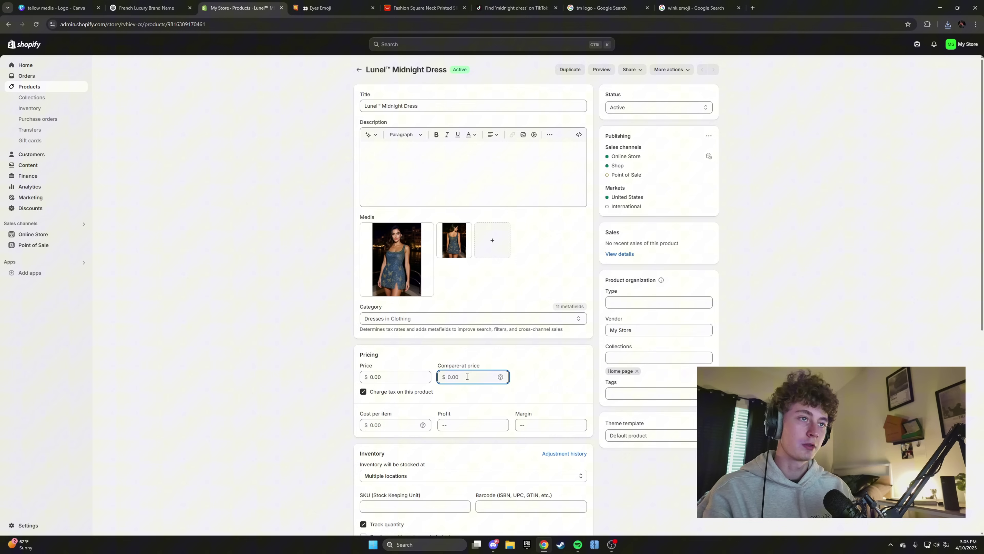
Step: Switch to the AliExpress listing and check the supplier's price for the dress
left_click(335, 367)
left_click(423, 7)
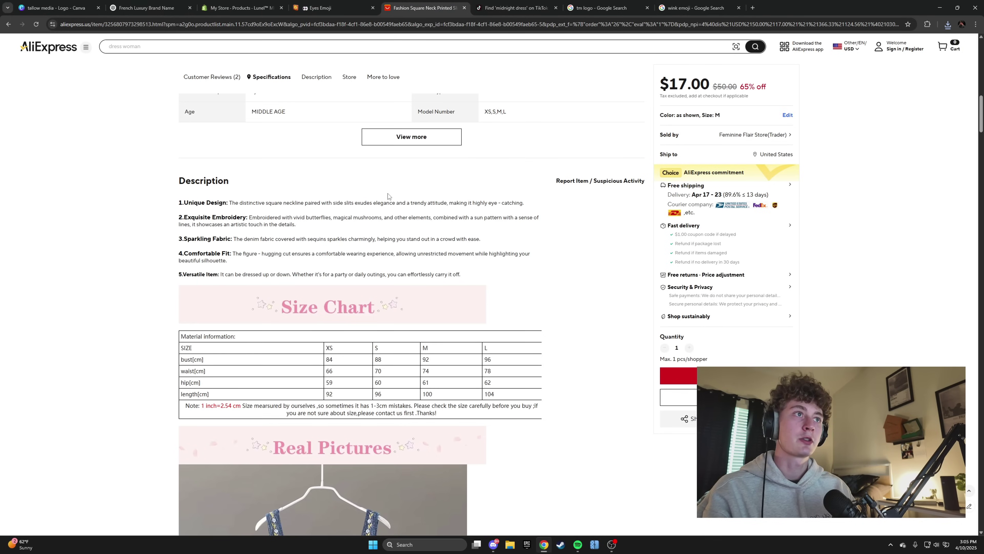
scroll(593, 323, "up", 15)
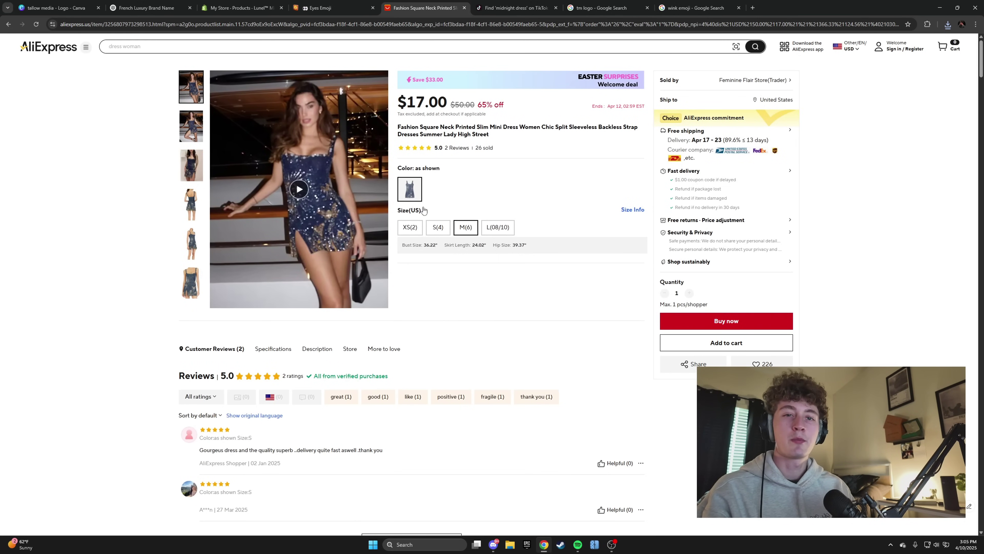
Step: Return to Shopify, set the Lunel™ Midnight Dress price to $39.99, save the product and open the online store's themes
left_click(240, 8)
left_click(386, 375)
double_click(386, 376)
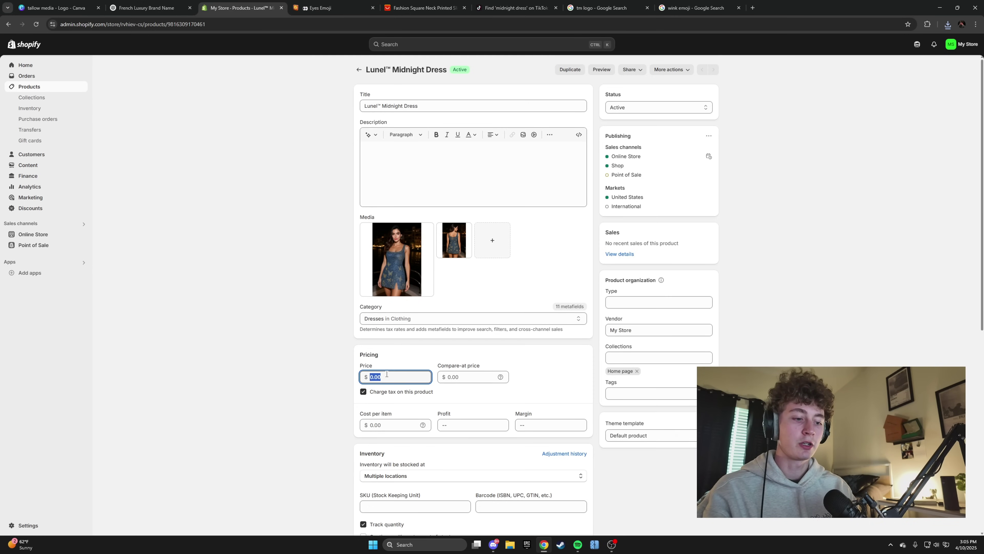
type("39.99")
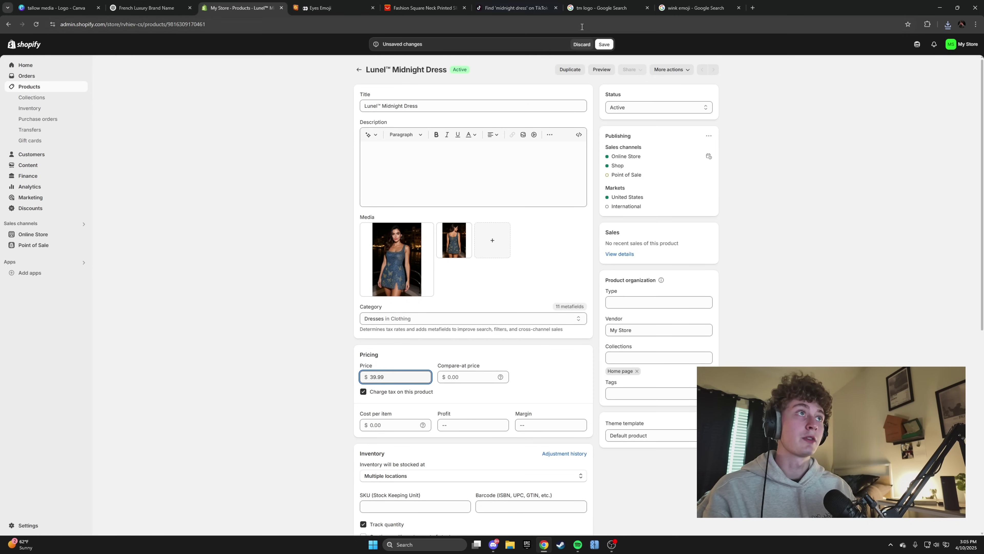
key("ctrl+a")
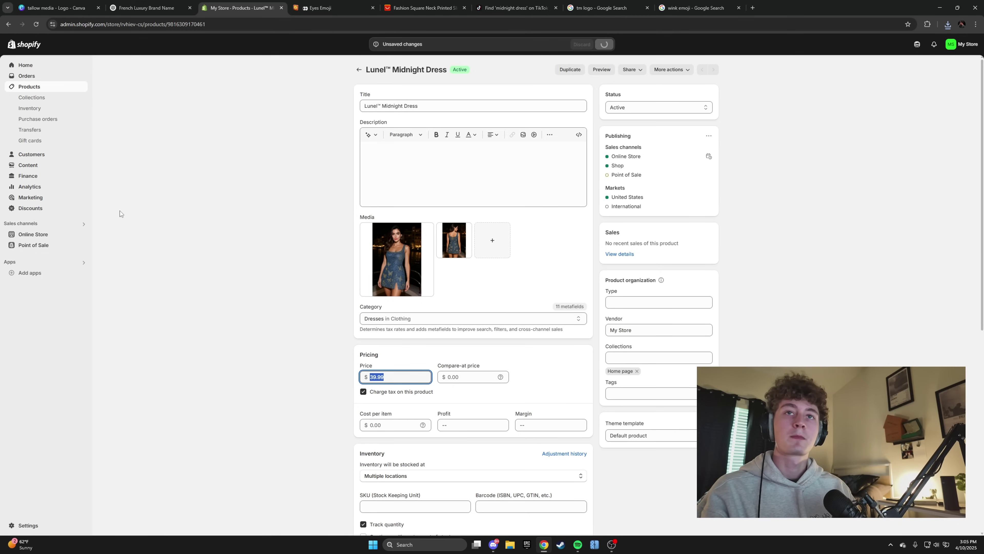
left_click(33, 234)
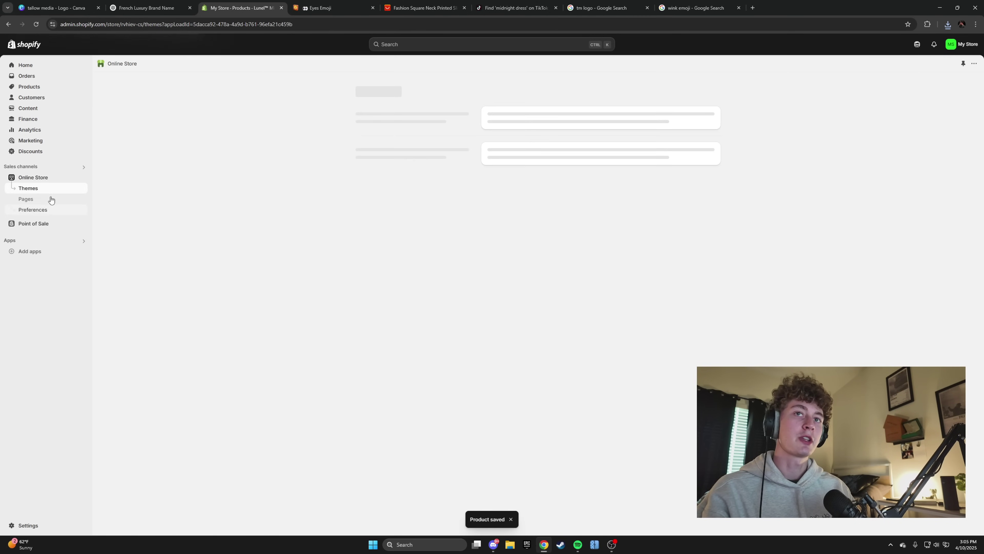
Step: Ask ChatGPT for a very close, high-quality close-up of the fabric swirling together, showing off the quality and shine of the dress
left_click(146, 8)
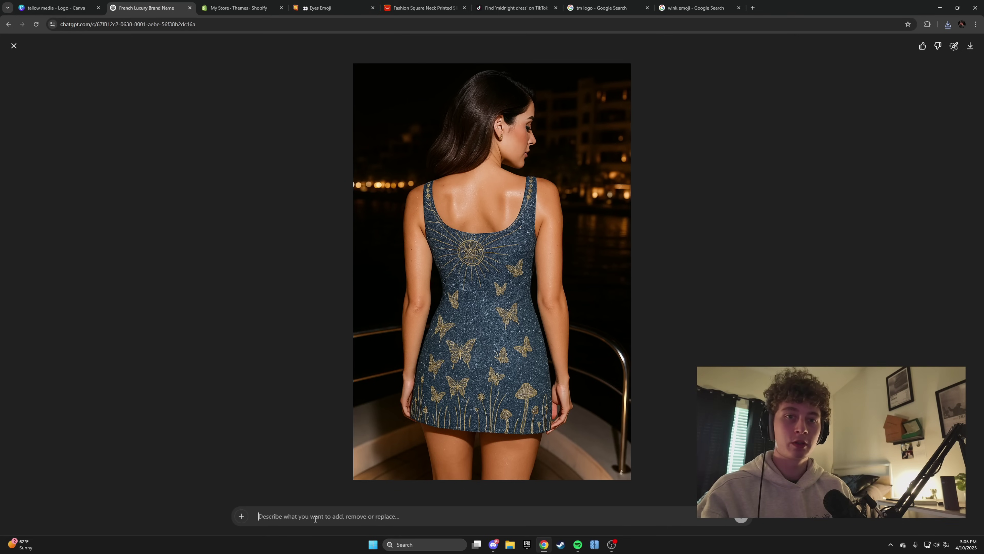
left_click(14, 45)
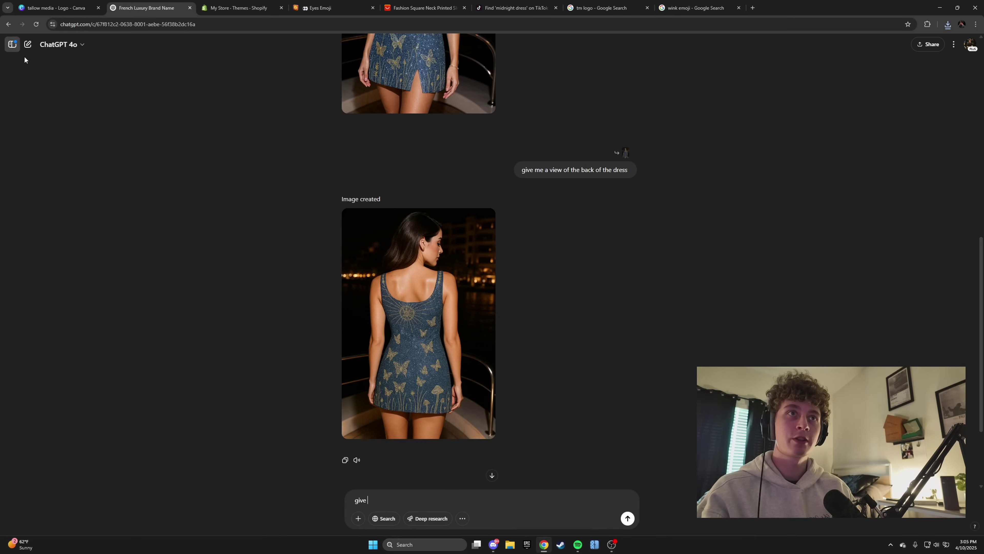
scroll(407, 348, "down", 3)
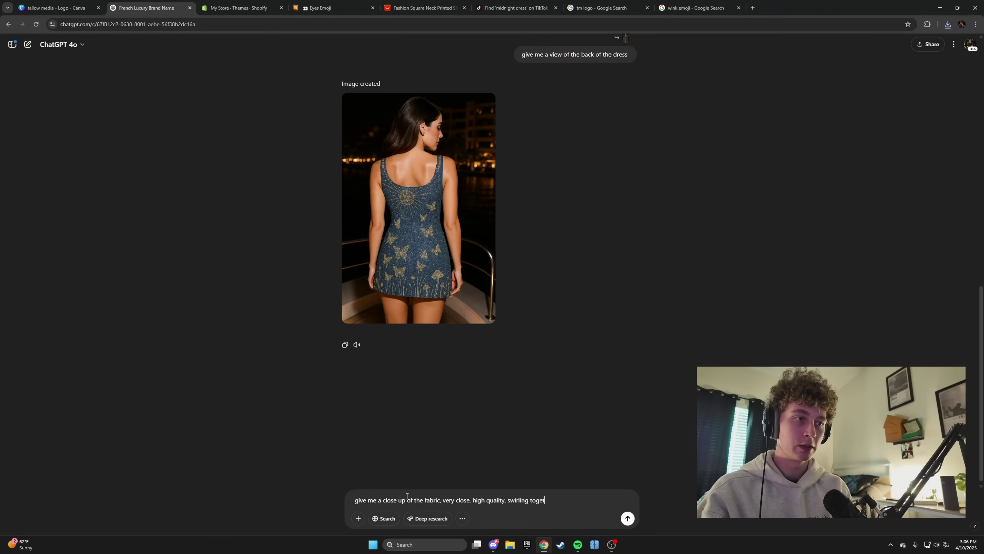
type("showing")
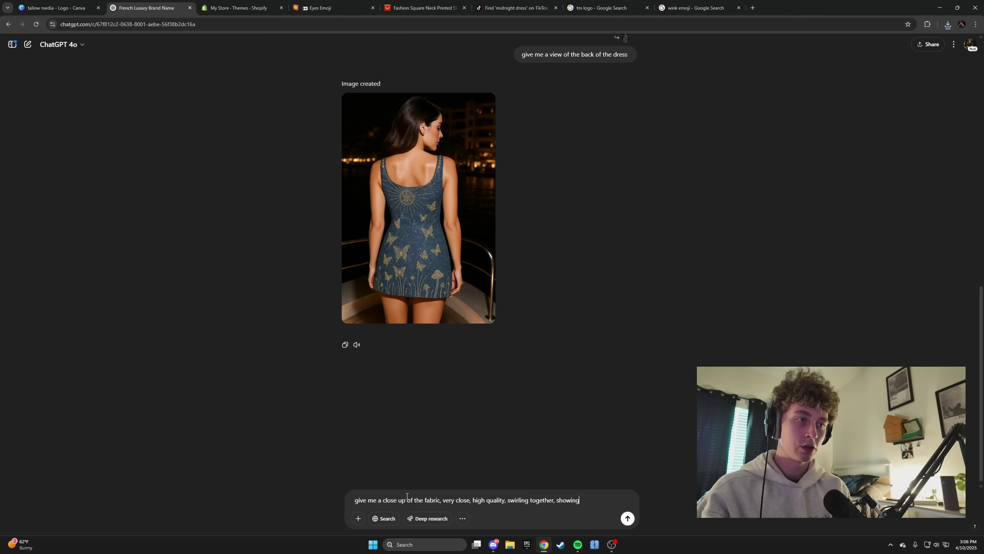
type(" off the quality and ")
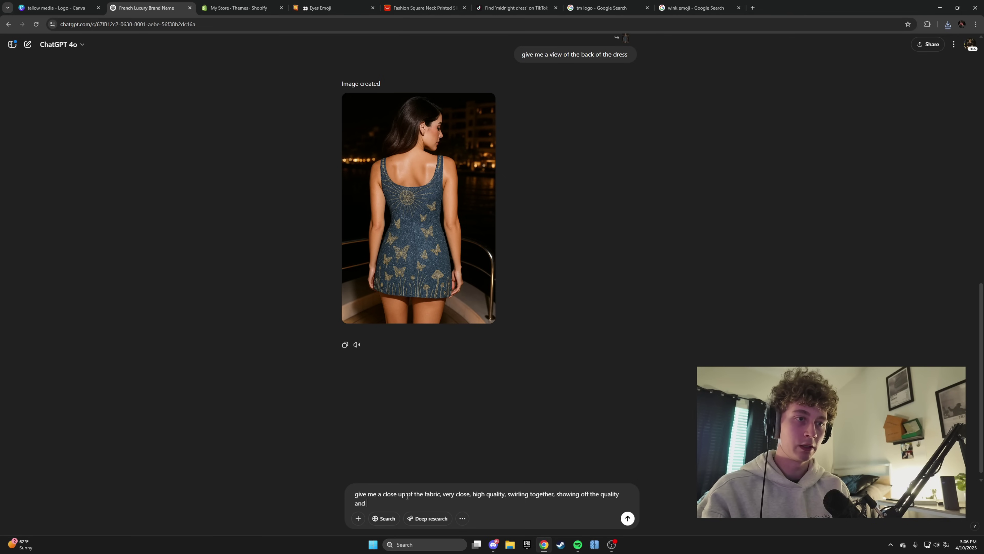
type("shine of the dress")
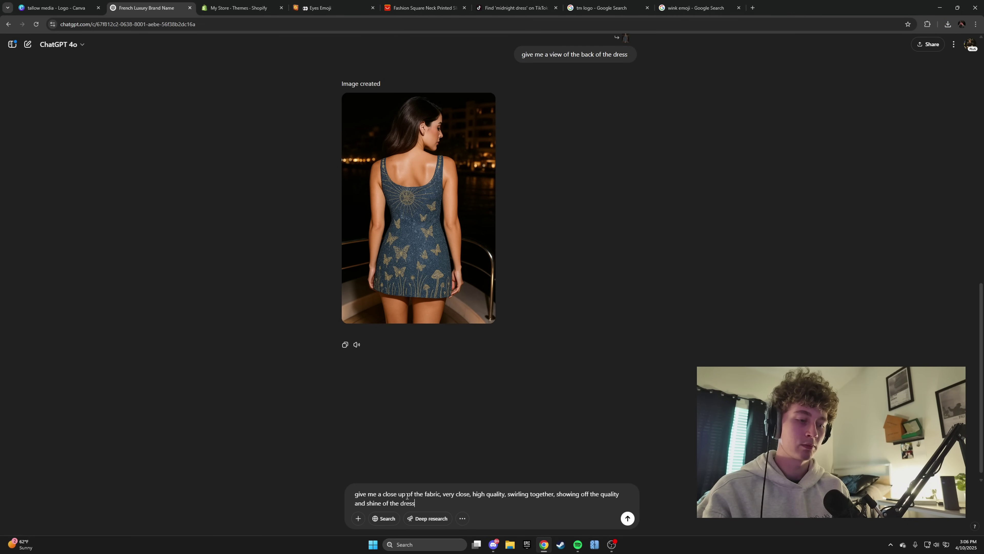
key("Return")
Step: Switch back to Shopify, open best-theme for customizing and go to the Lunel™ Midnight Dress product page from its featured product section
left_click(238, 8)
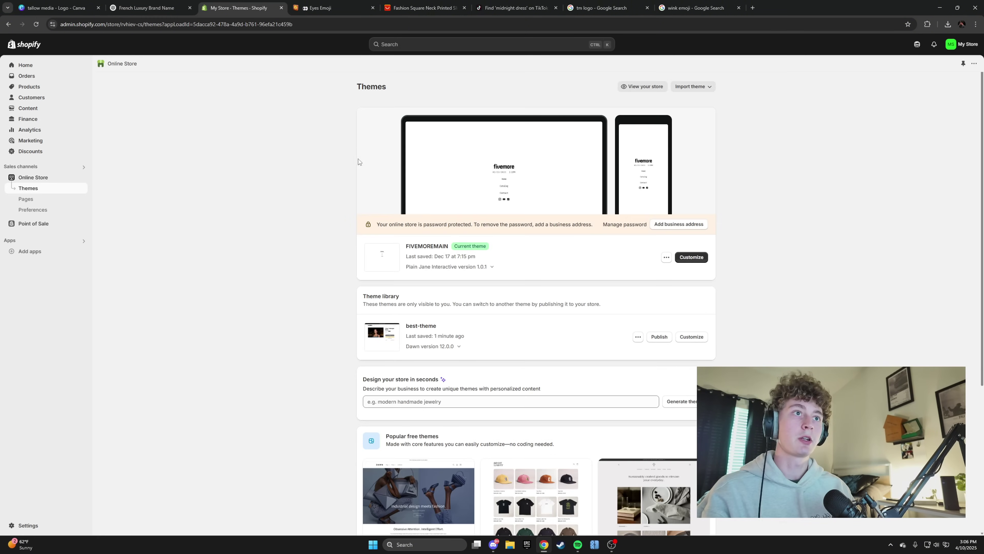
left_click(691, 347)
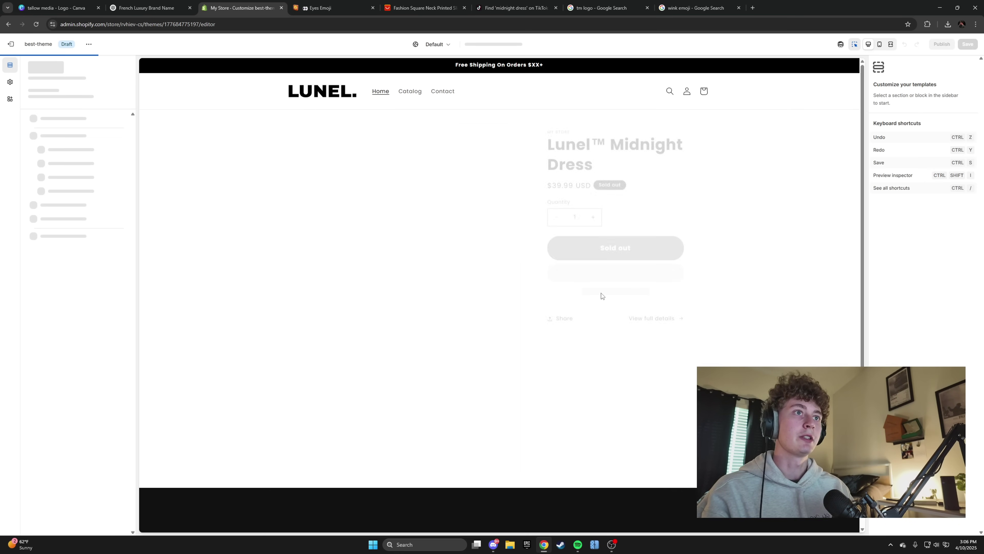
left_click(667, 313)
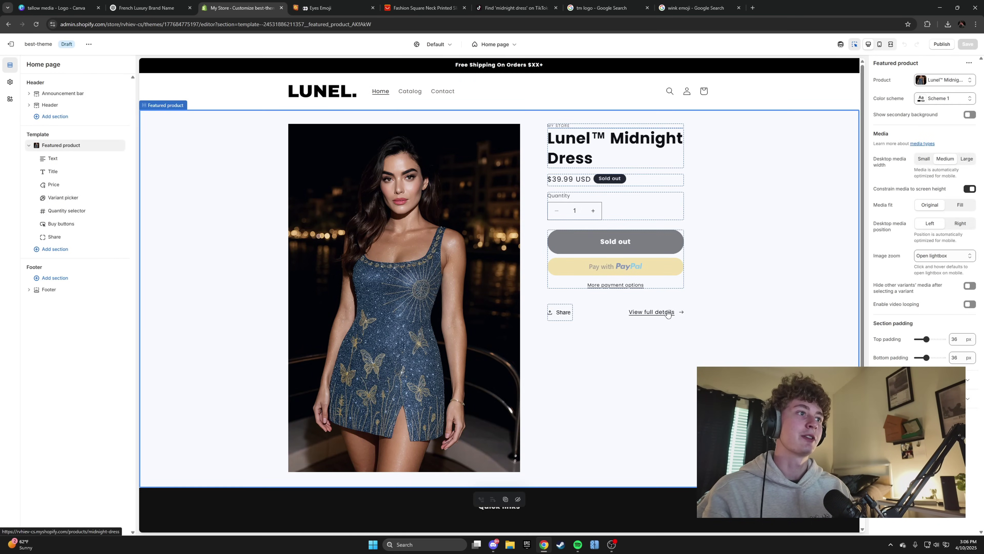
left_click(667, 314)
scroll(750, 326, "down", 3)
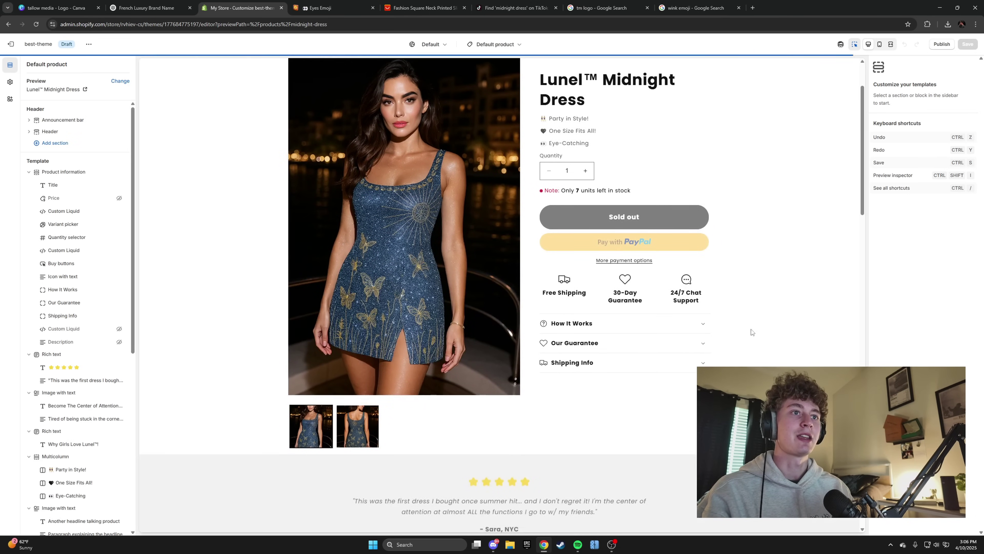
Step: View the back-view photo in the product gallery with the preview inspector temporarily turned off
left_click(329, 388)
left_click(337, 472)
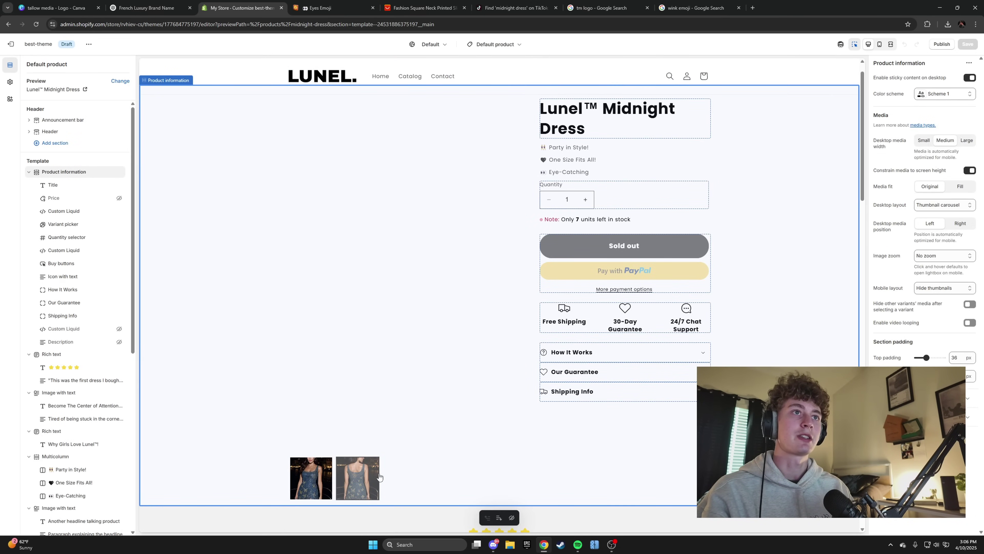
left_click(854, 44)
scroll(629, 271, "down", 2)
scroll(630, 279, "up", 3)
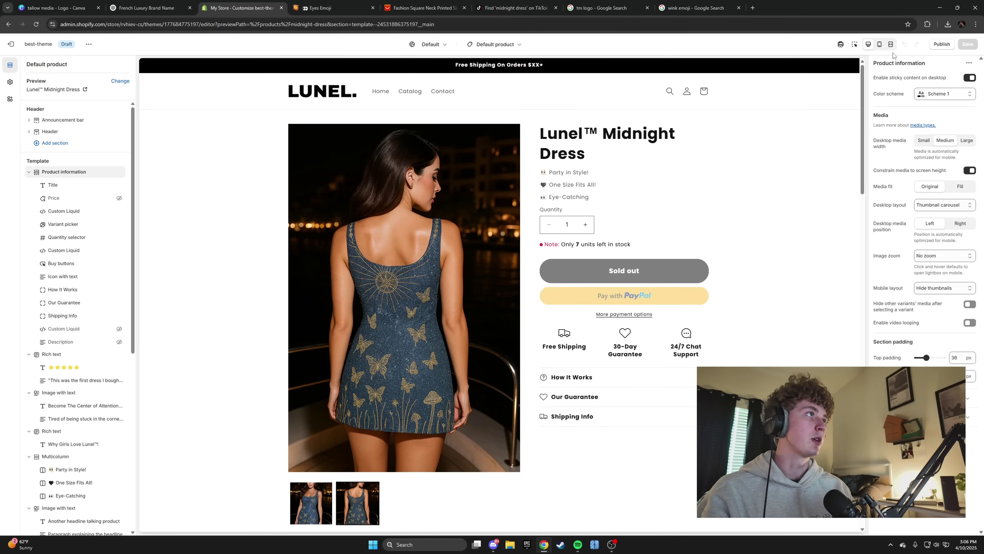
left_click(856, 45)
Step: Review the product page in the mobile and fullscreen previews, and return to the desktop preview
left_click(879, 44)
scroll(488, 251, "down", 8)
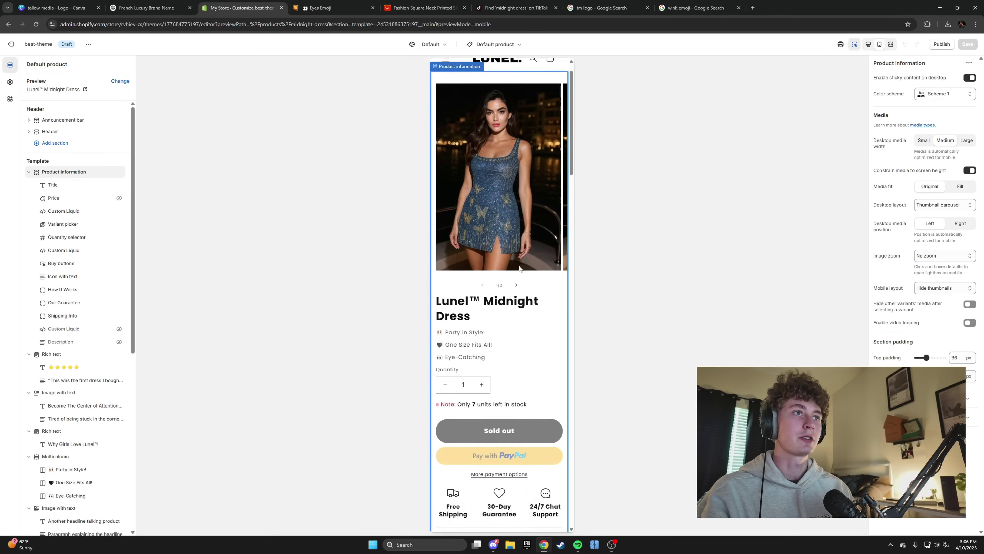
left_click(891, 44)
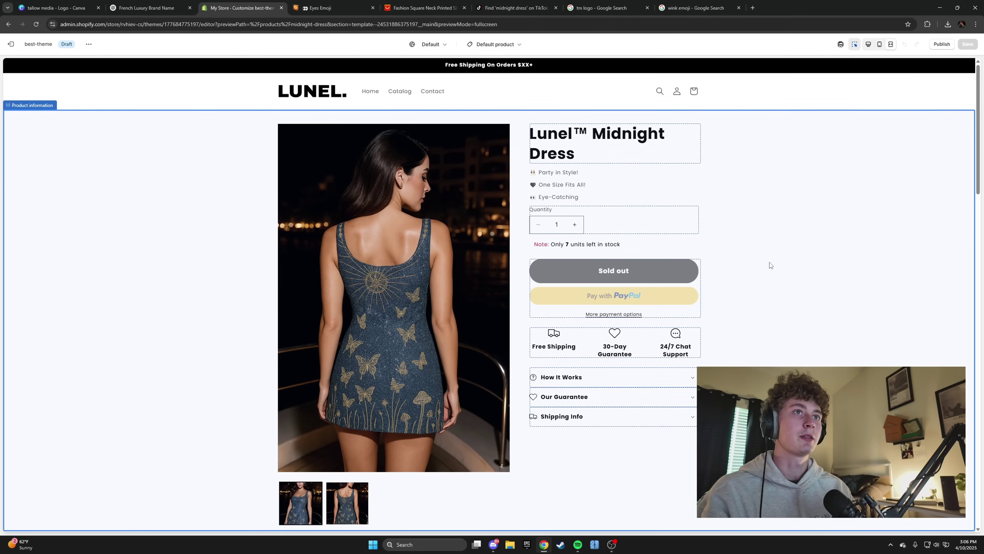
scroll(767, 268, "down", 5)
scroll(762, 276, "down", 10)
scroll(710, 292, "up", 5)
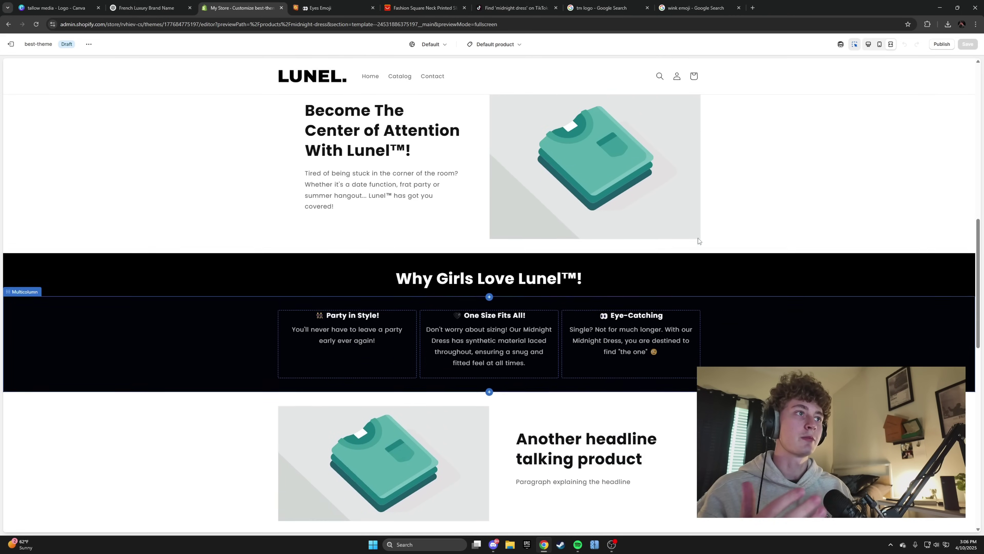
left_click(870, 45)
scroll(492, 241, "down", 2)
Step: Check the fabric close-up's generation progress in ChatGPT and review the product page's sections in Shopify in between
left_click(147, 7)
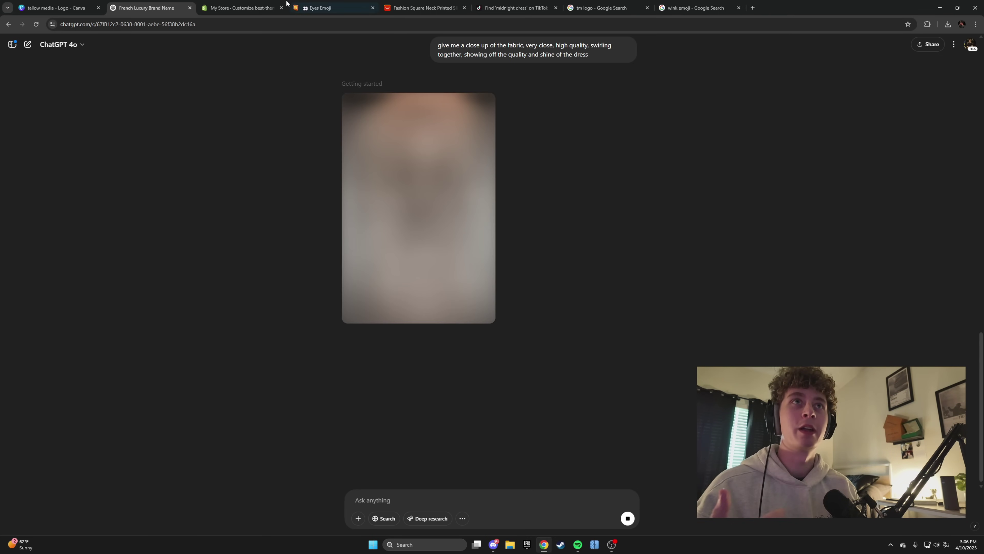
left_click(240, 8)
scroll(481, 266, "down", 2)
scroll(559, 280, "up", 8)
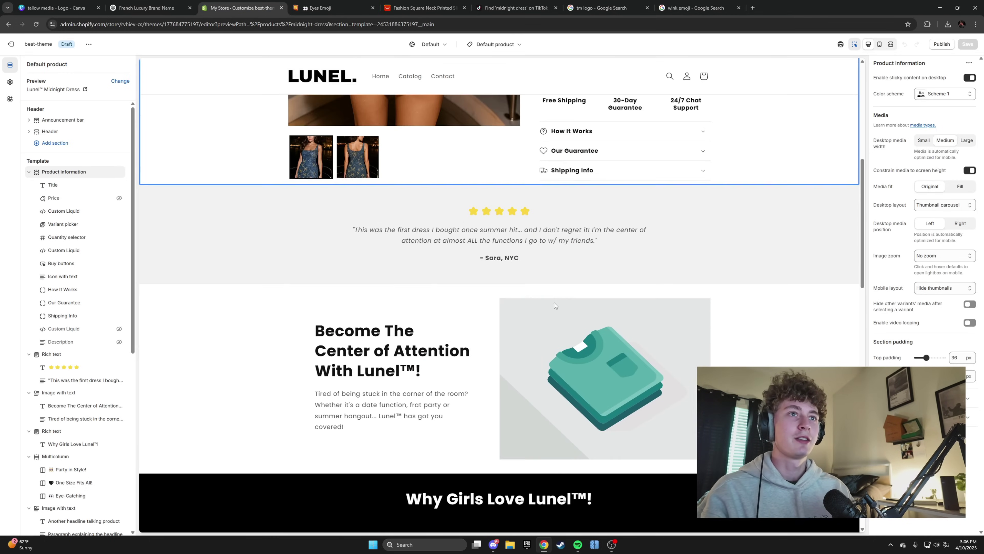
scroll(552, 302, "down", 3)
left_click(147, 7)
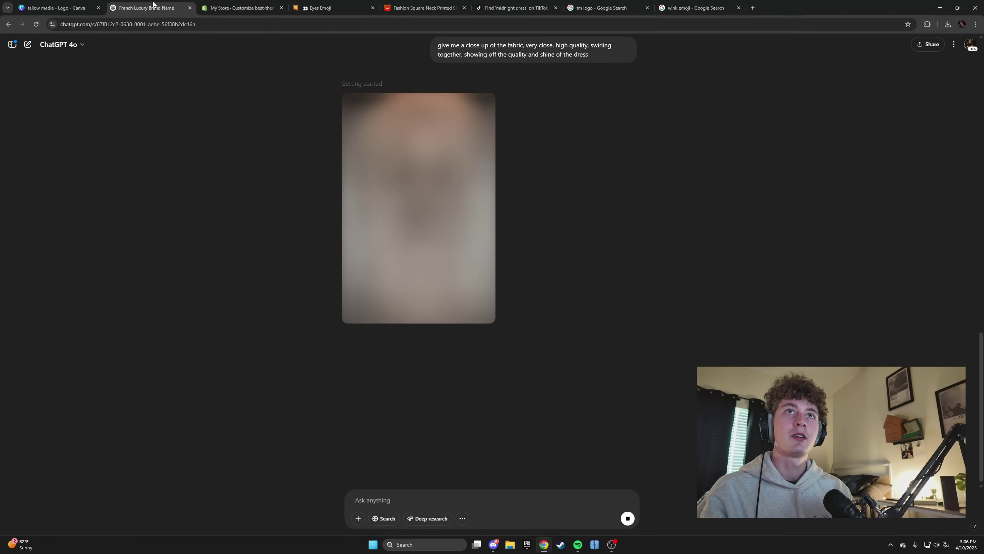
left_click(247, 3)
Step: Change the heading of the image-with-text section below the "Why Girls Love Lunel™!" columns to "Top Notch Quality."
scroll(453, 271, "down", 8)
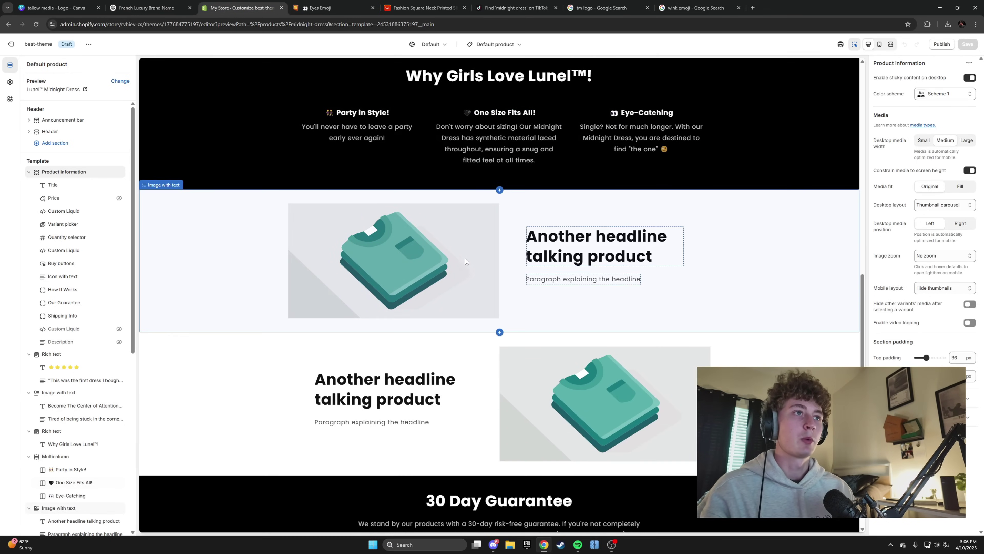
left_click(580, 253)
scroll(482, 311, "up", 5)
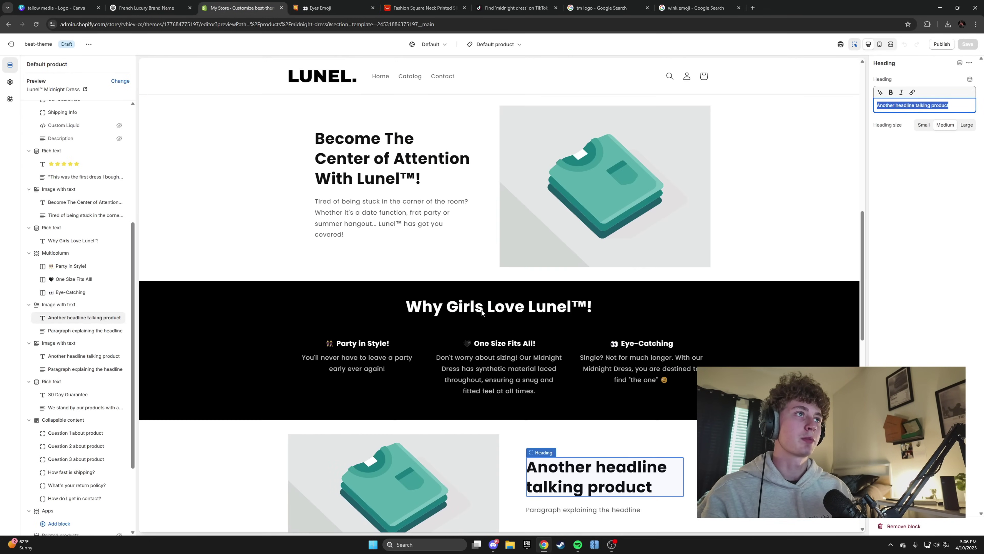
scroll(480, 308, "down", 1)
scroll(440, 315, "up", 6)
scroll(445, 310, "up", 4)
scroll(442, 307, "down", 12)
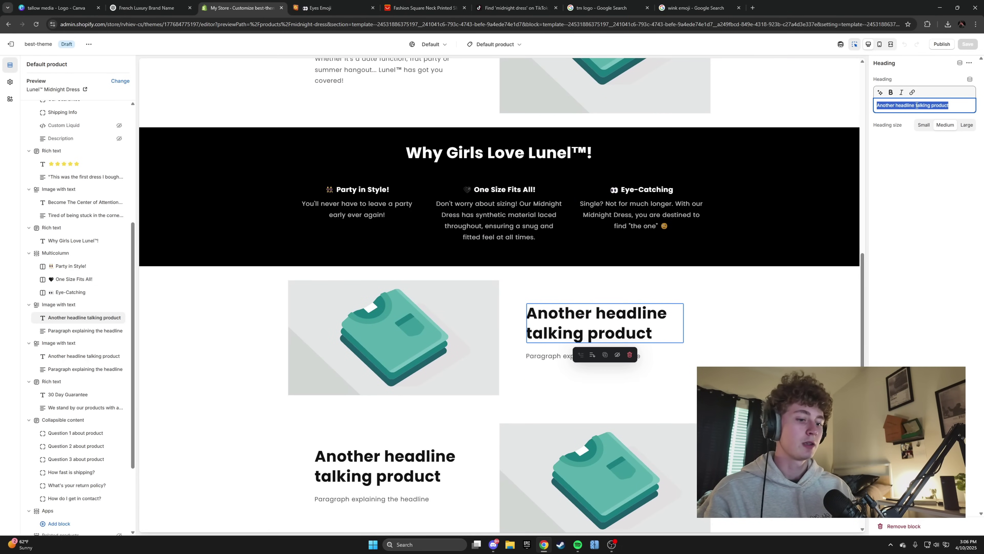
type("Top not")
key("BackSpace")
key("BackSpace")
key("BackSpace")
type("No")
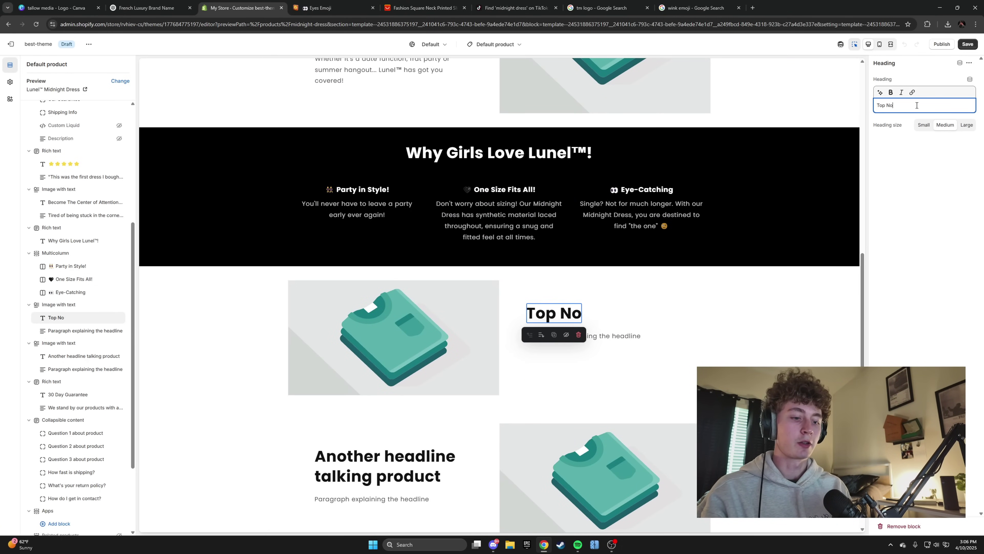
type("tch Quality")
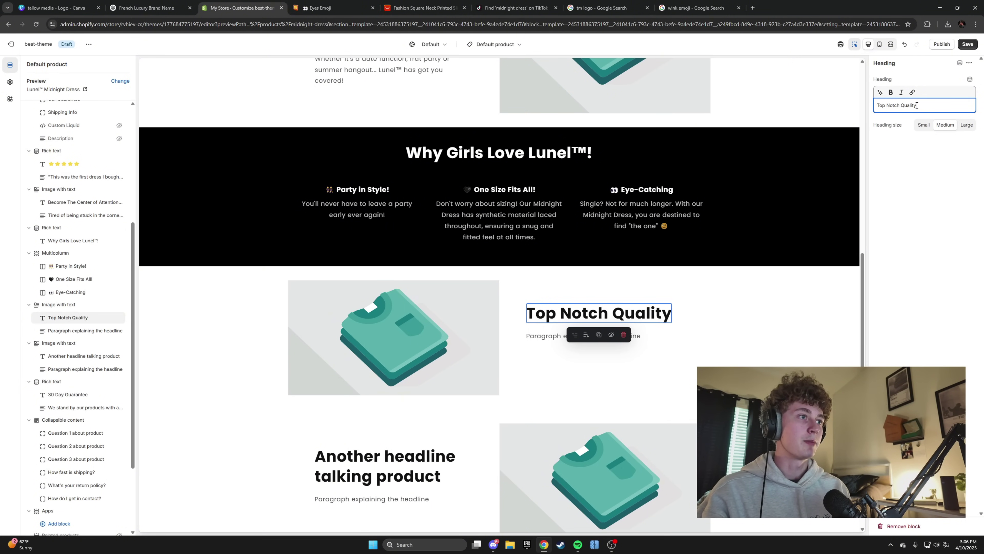
type(".")
Step: Delete the image-with-text section headed "Another headline talking product" above the 30 Day Guarantee section
scroll(433, 278, "down", 2)
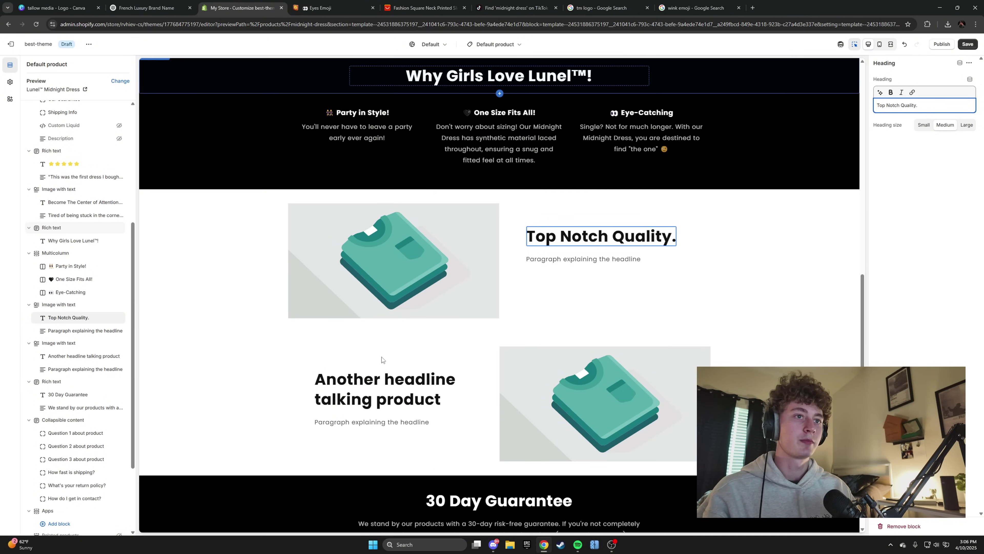
left_click(379, 385)
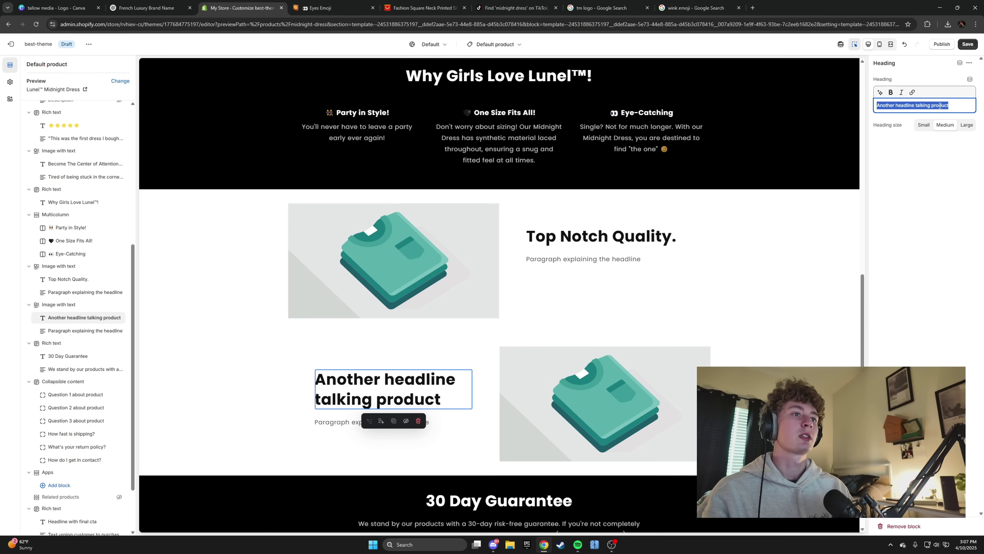
left_click(655, 424)
key("Delete")
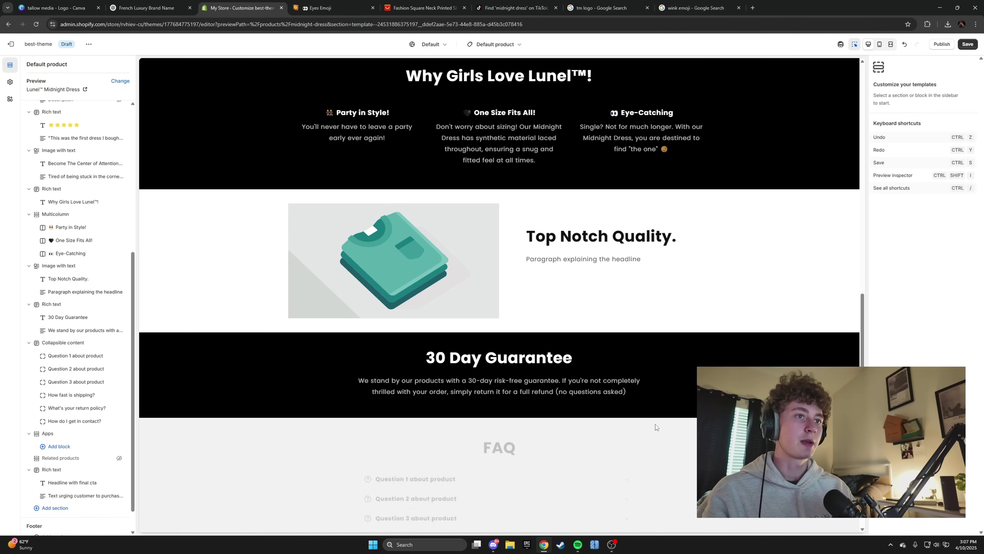
Step: Replace the paragraph under "Top Notch Quality." with "Never worry about your Midnight Dress tearing, ripping or fading in the wash."
scroll(527, 403, "up", 1)
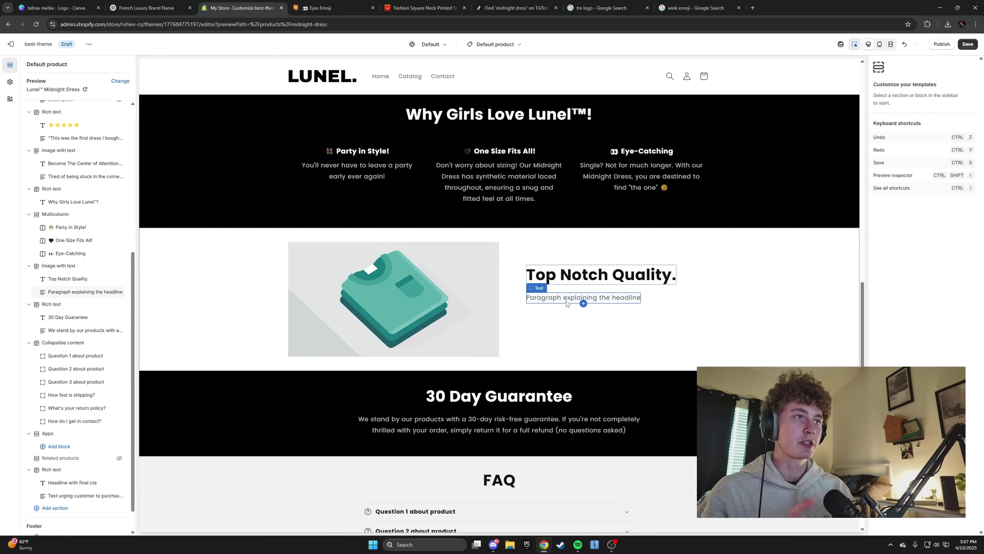
left_click(583, 297)
triple_click(912, 105)
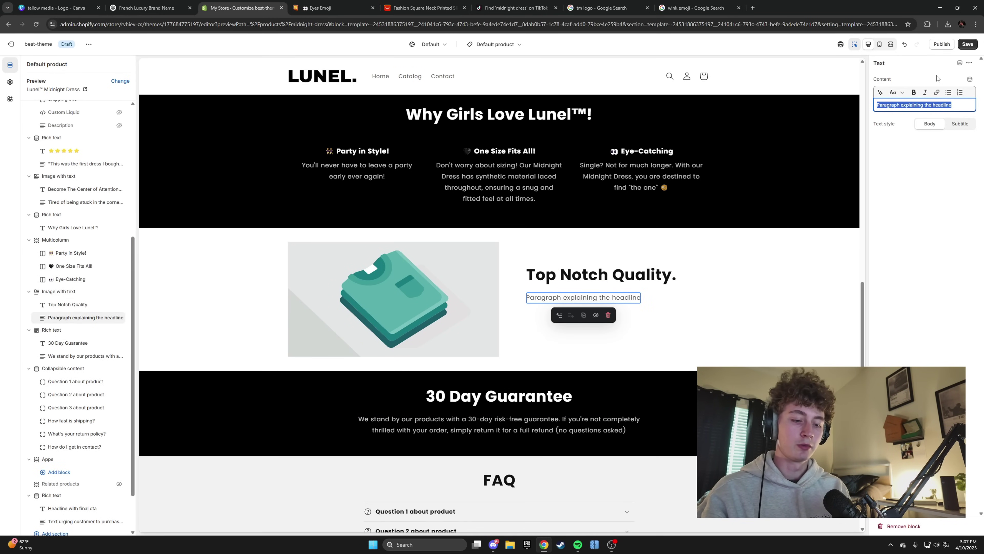
type("Never worry about yout")
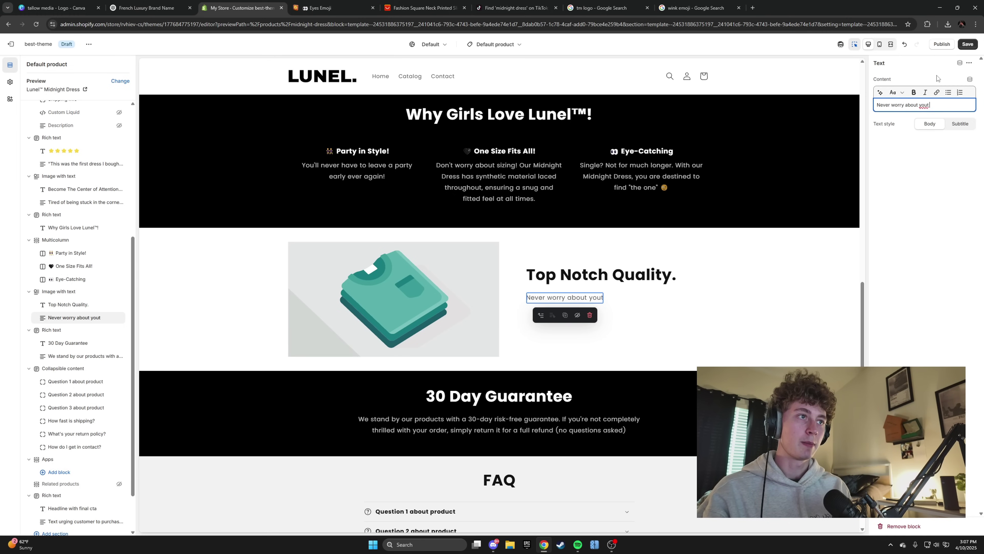
key("BackSpace")
type("r M")
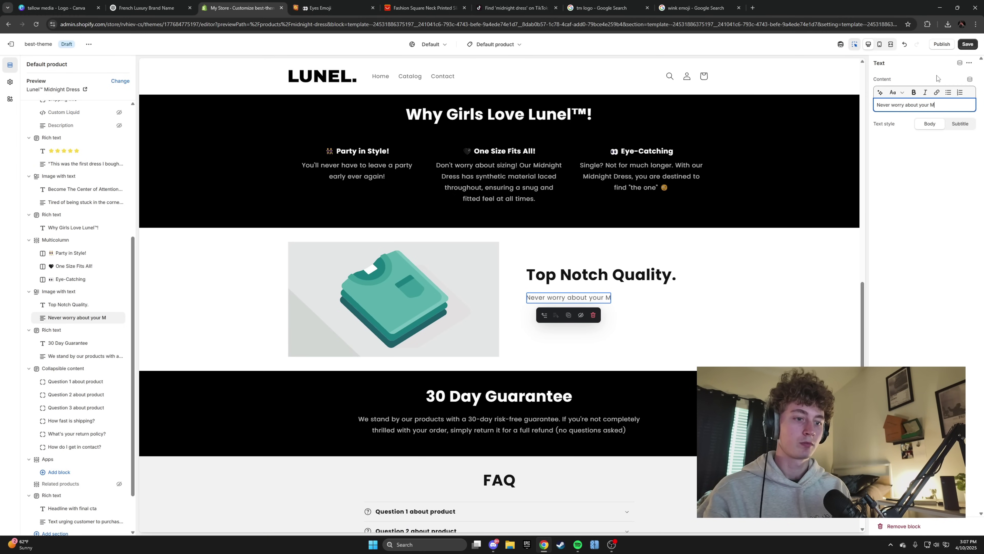
type("idnight D")
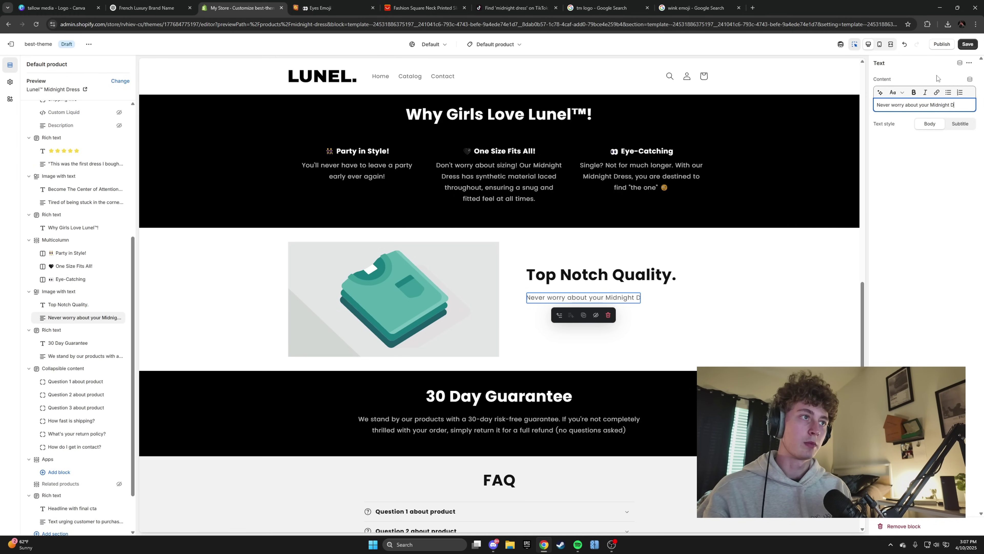
type("ress tearing, ripping or fading in the wash.")
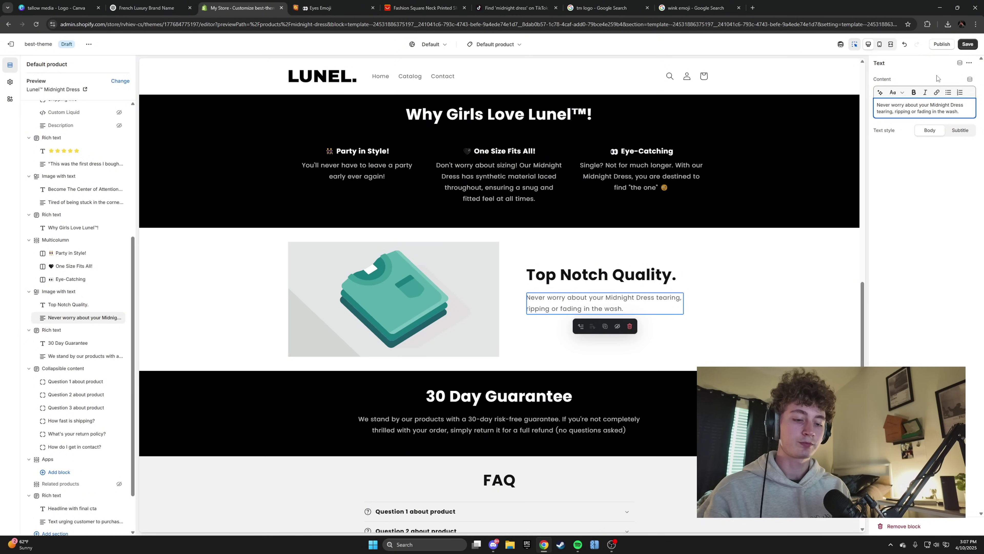
Step: Append "All of our garments are made with special care and attention; ensuring top notch quality AND comfort." to the paragraph and save the theme
type("All of our ga")
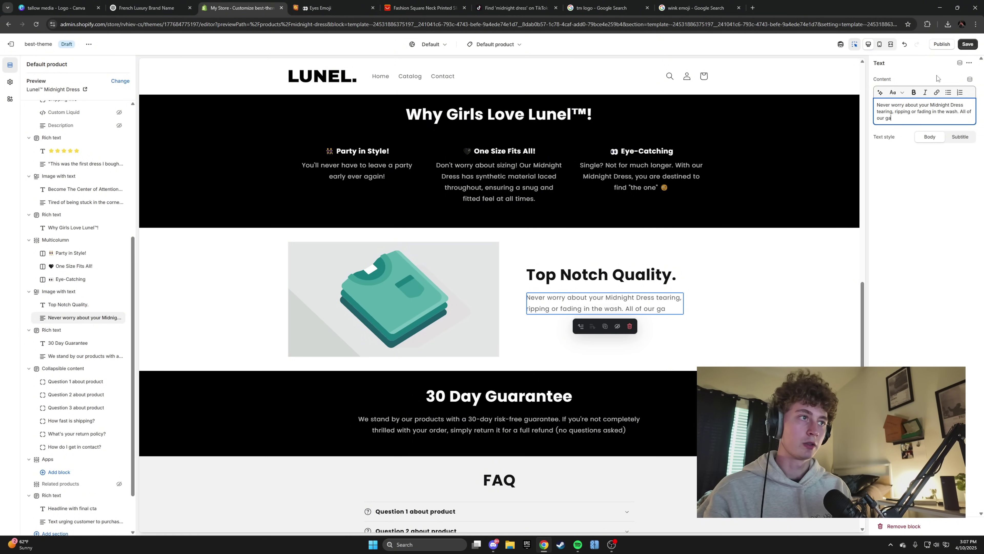
type("mments are made w")
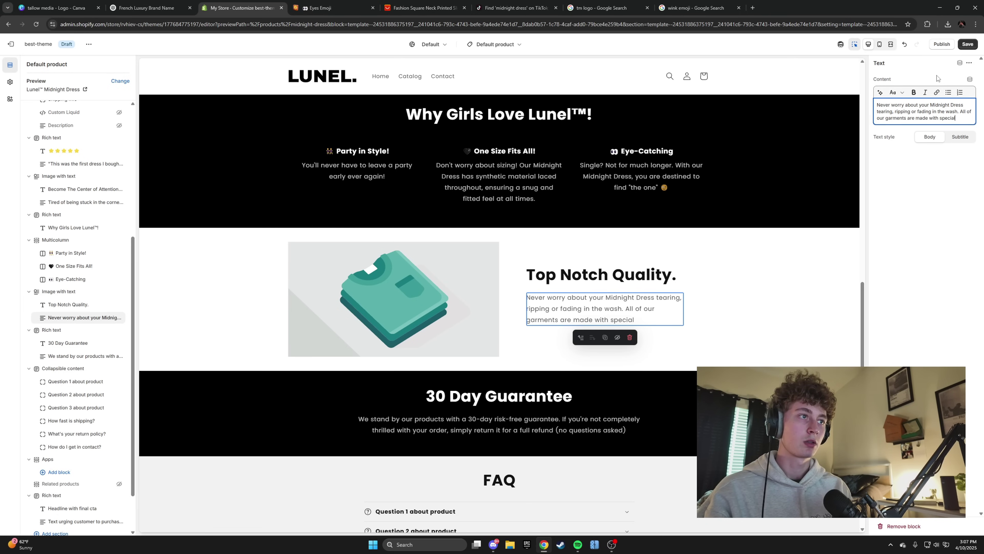
type("ith special car")
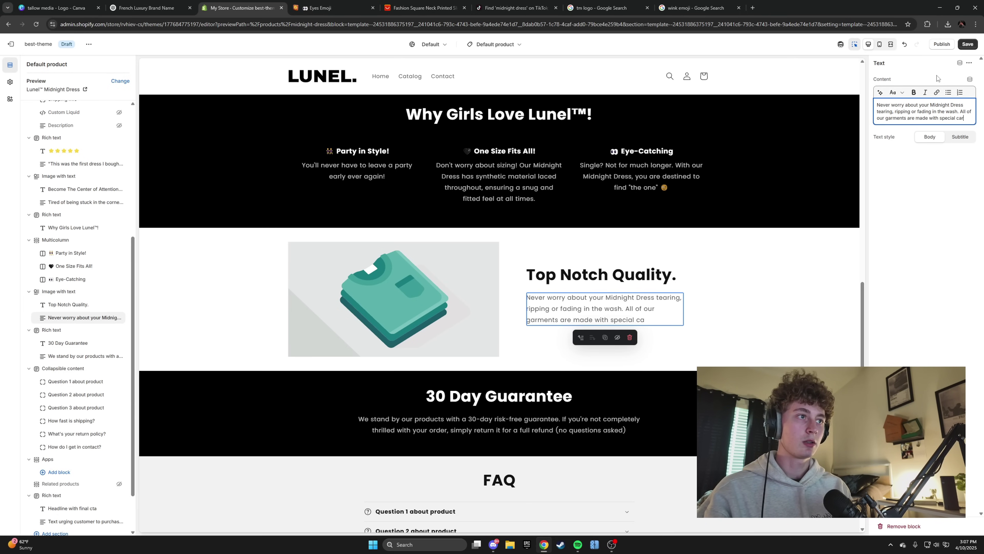
type("e and attention")
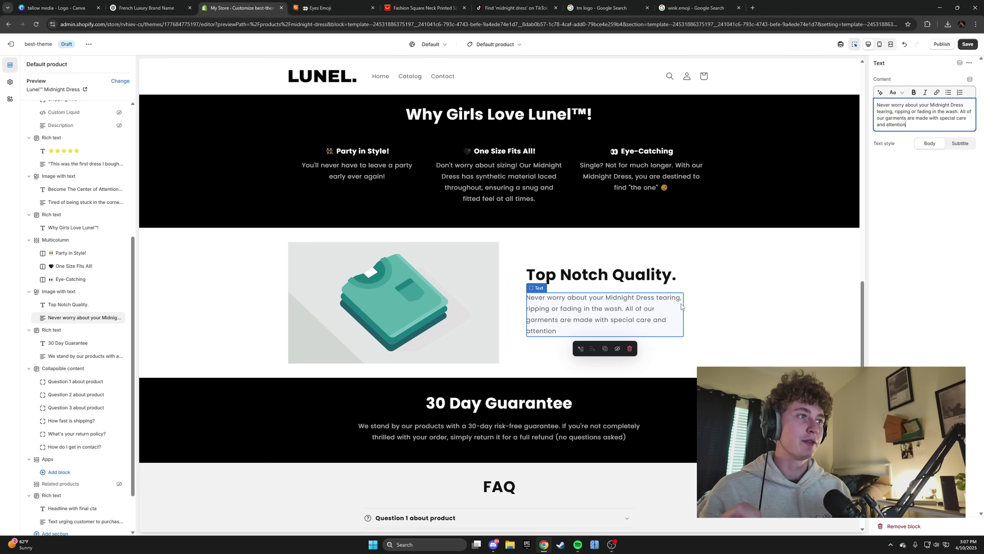
type("; ensuring top notch quality")
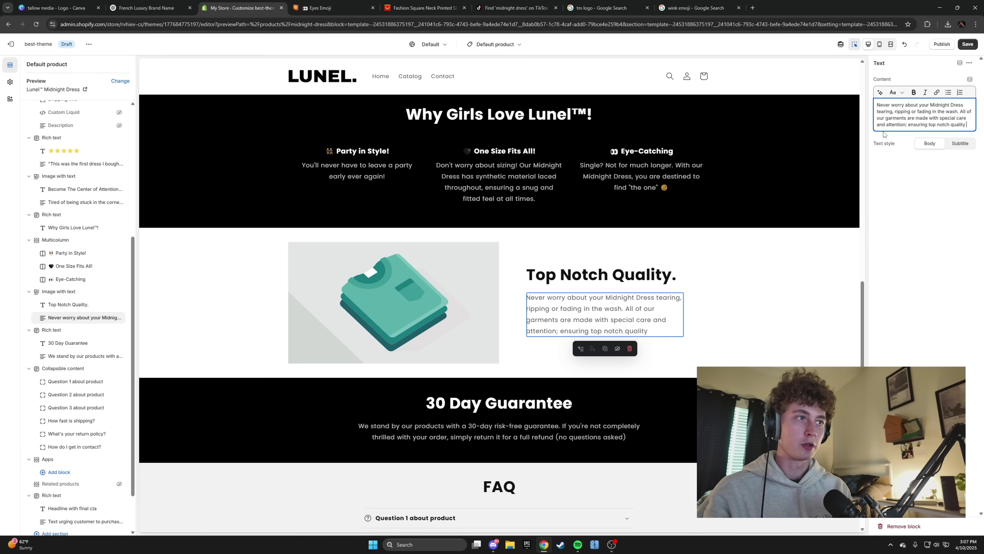
type("AND comfort.")
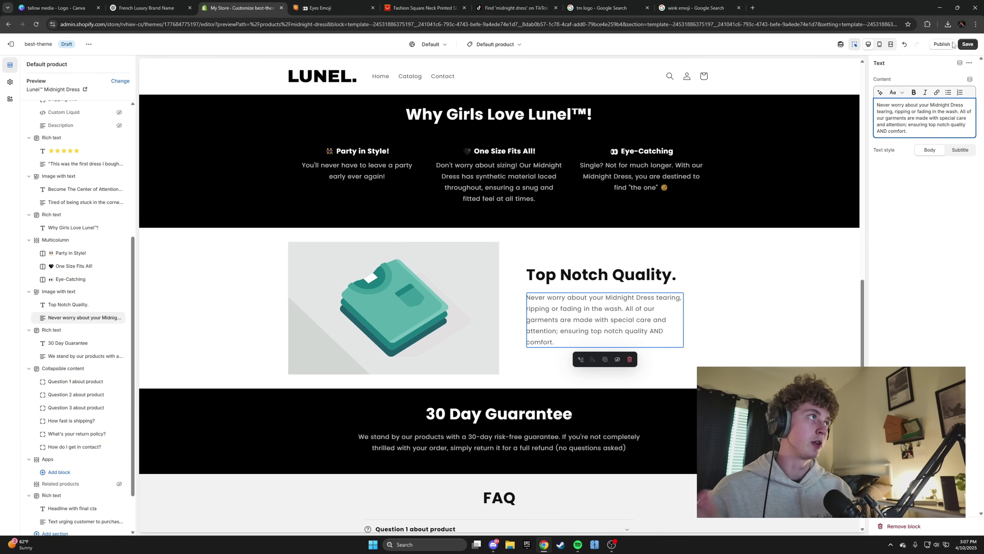
left_click(959, 44)
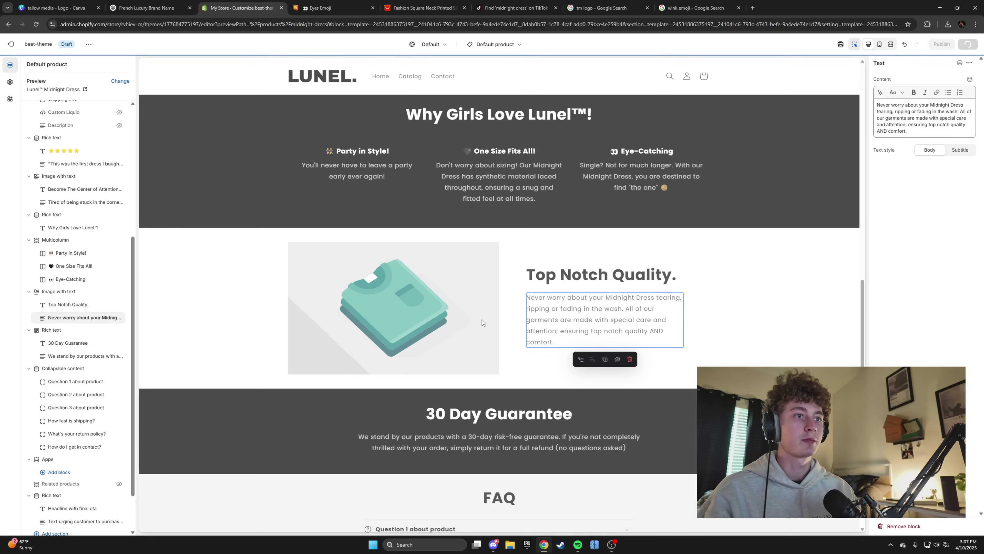
Step: Delete the rich text section headed "Headline with final cta" between the FAQ and the footer
scroll(454, 325, "down", 3)
scroll(620, 349, "down", 6)
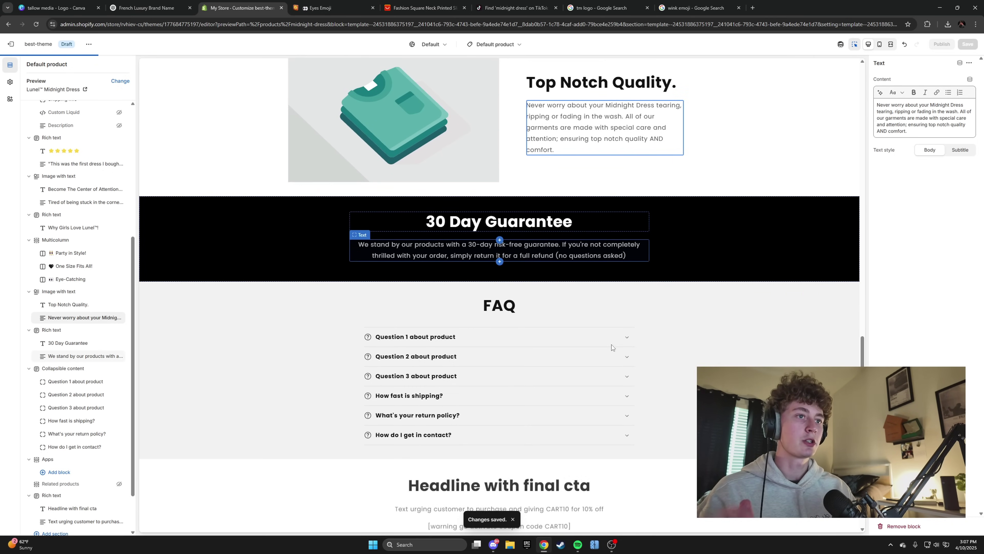
scroll(481, 299, "down", 1)
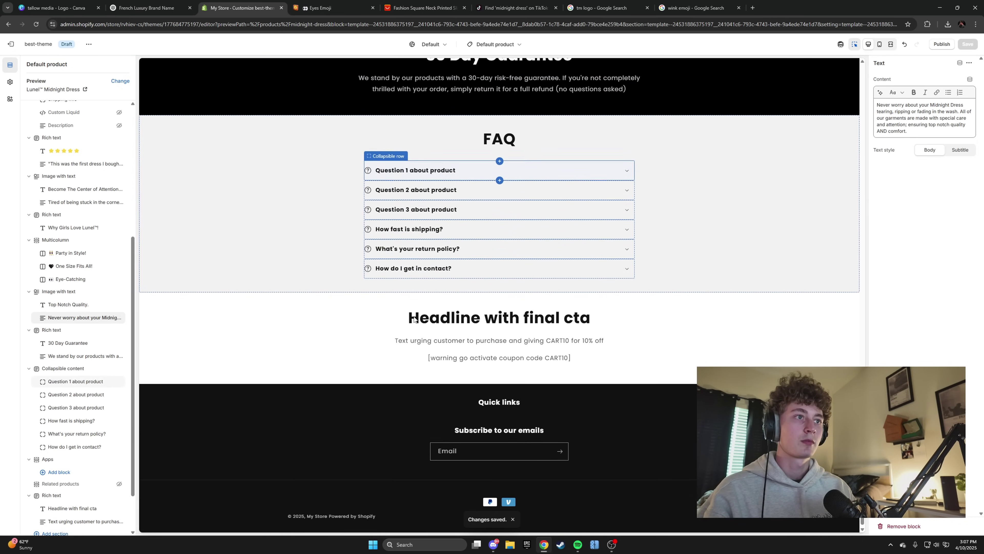
left_click(478, 379)
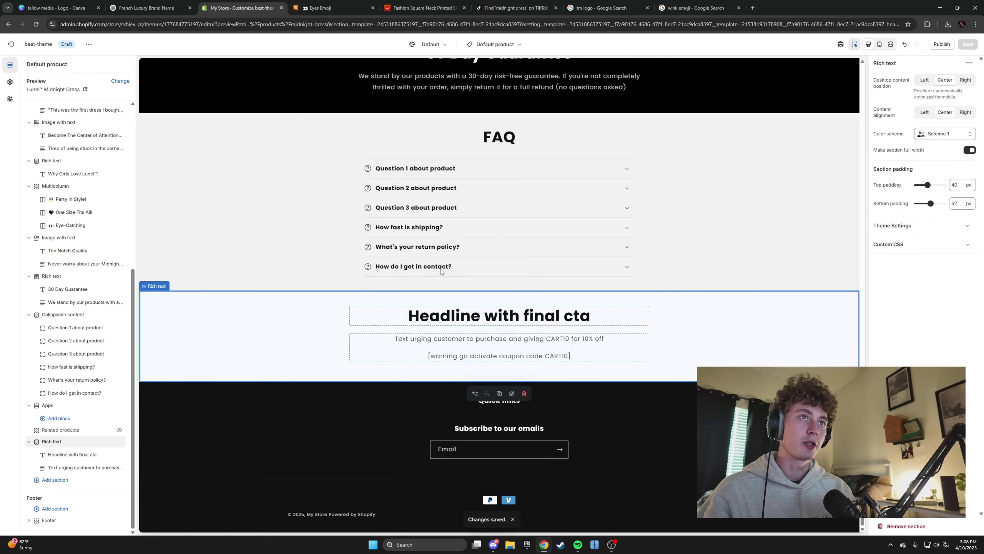
left_click(524, 393)
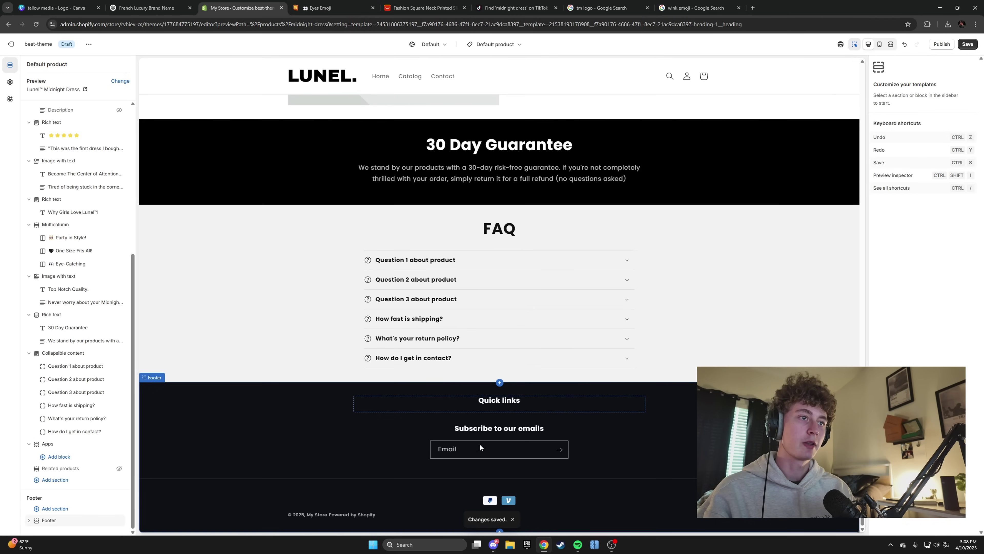
Step: Remove the "Quick links" block from the footer
left_click(583, 413)
key("ctrl+a")
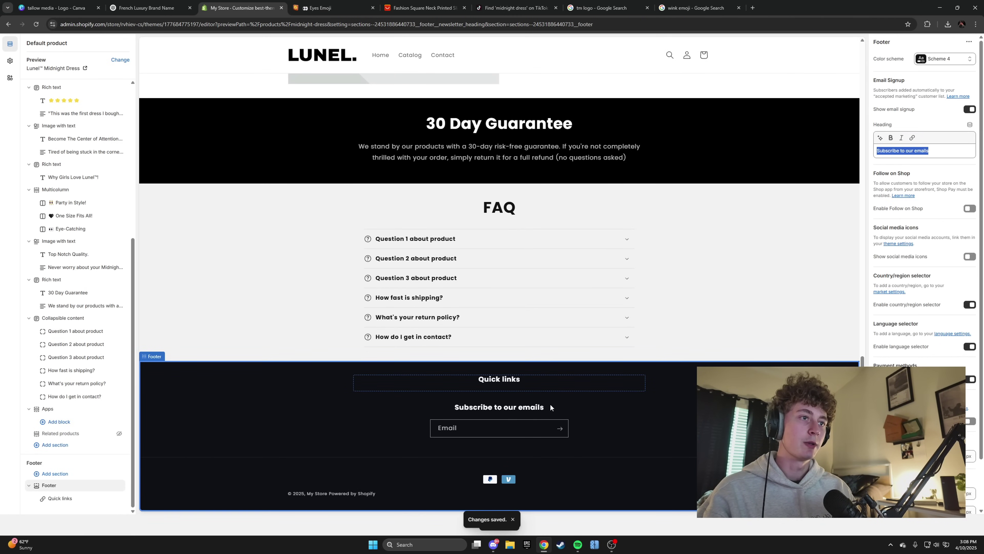
left_click(535, 382)
left_click(525, 425)
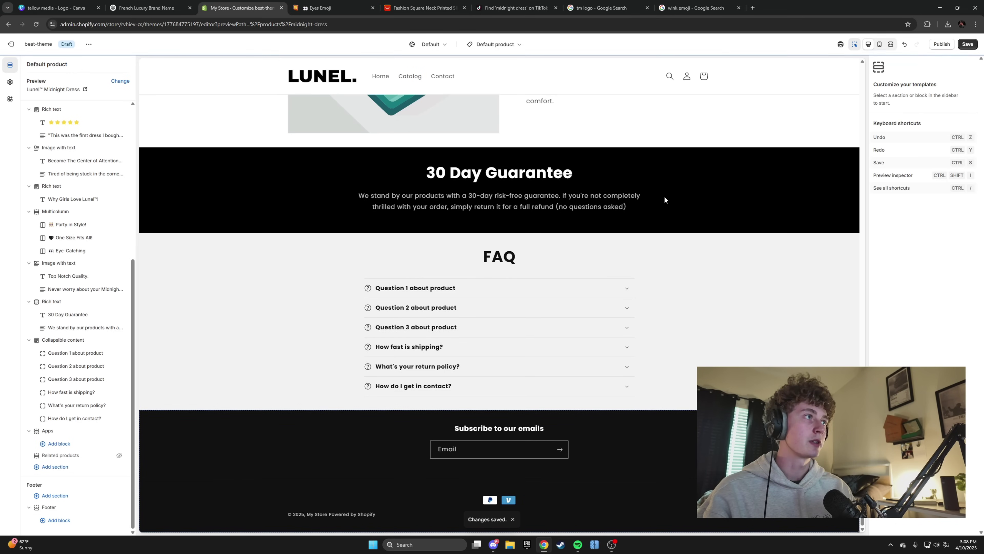
Step: Disable the email signup in the footer and save the theme
left_click(50, 509)
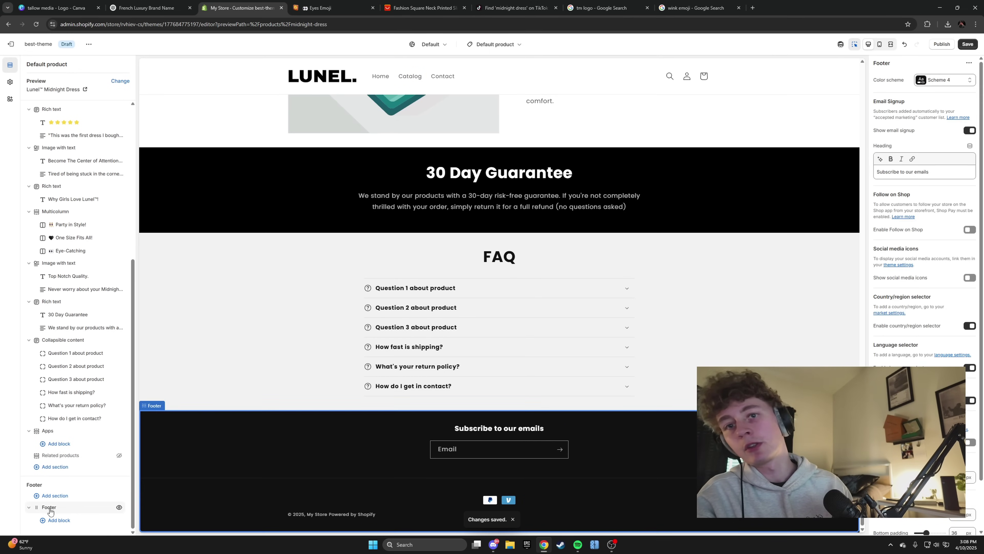
scroll(944, 309, "down", 2)
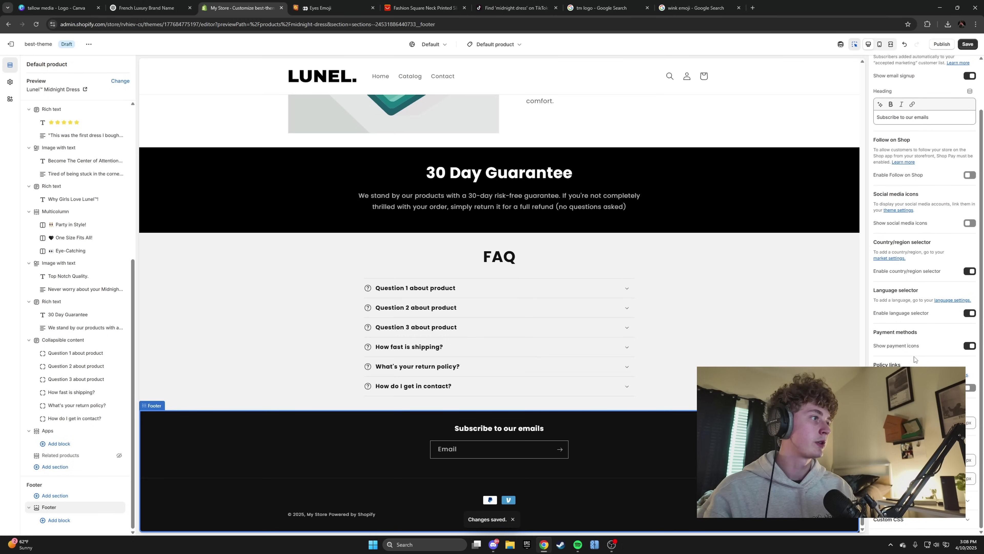
scroll(915, 261, "up", 2)
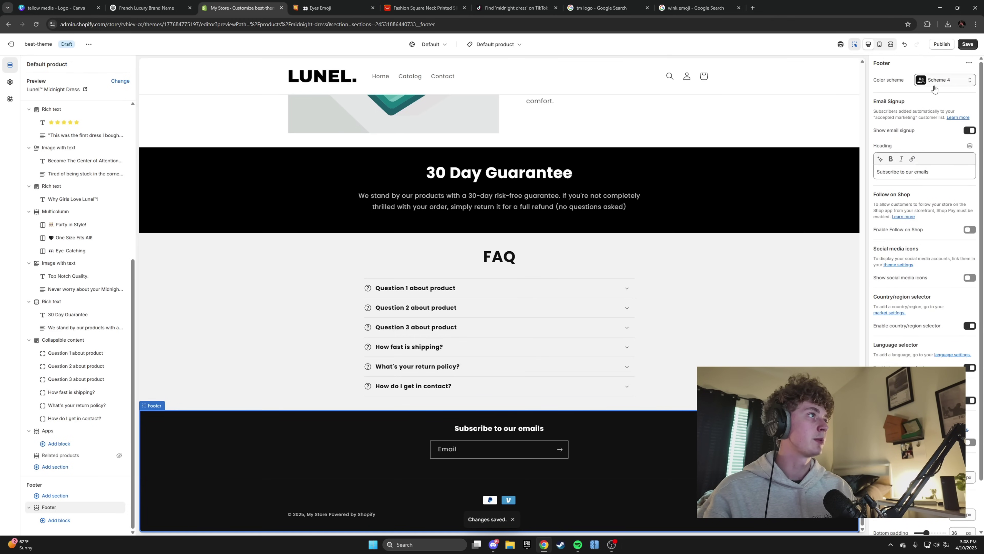
left_click(903, 172)
triple_click(903, 171)
left_click(970, 130)
key("ctrl+s")
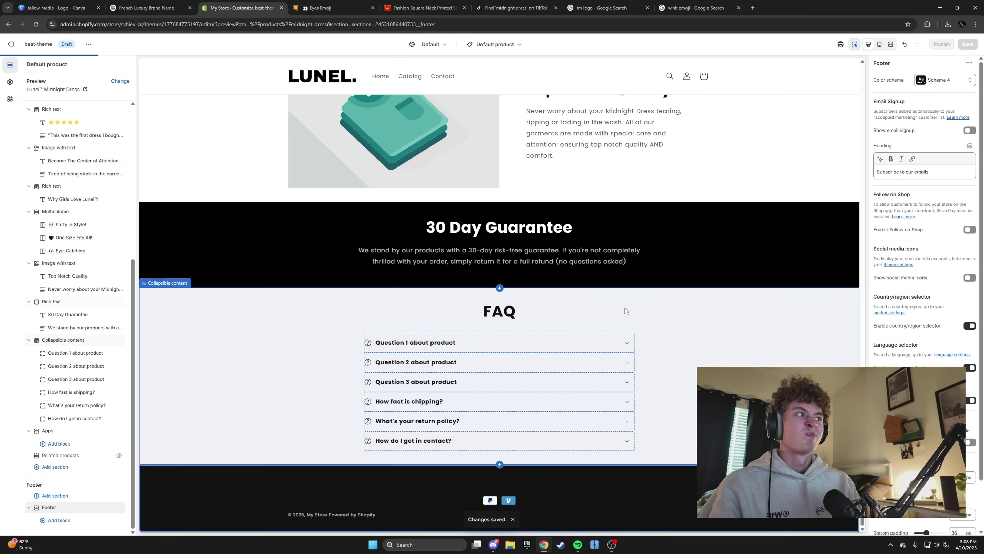
Step: Ask ChatGPT to regenerate the fabric close-up with the prompt "try again, nothing but the fabric. no skin"
scroll(623, 310, "up", 10)
scroll(619, 341, "up", 5)
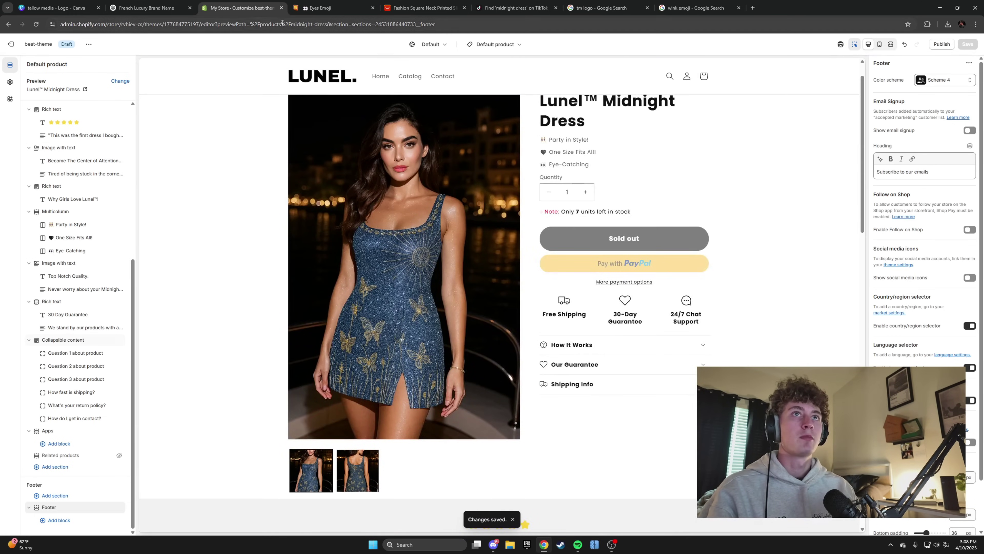
left_click(148, 8)
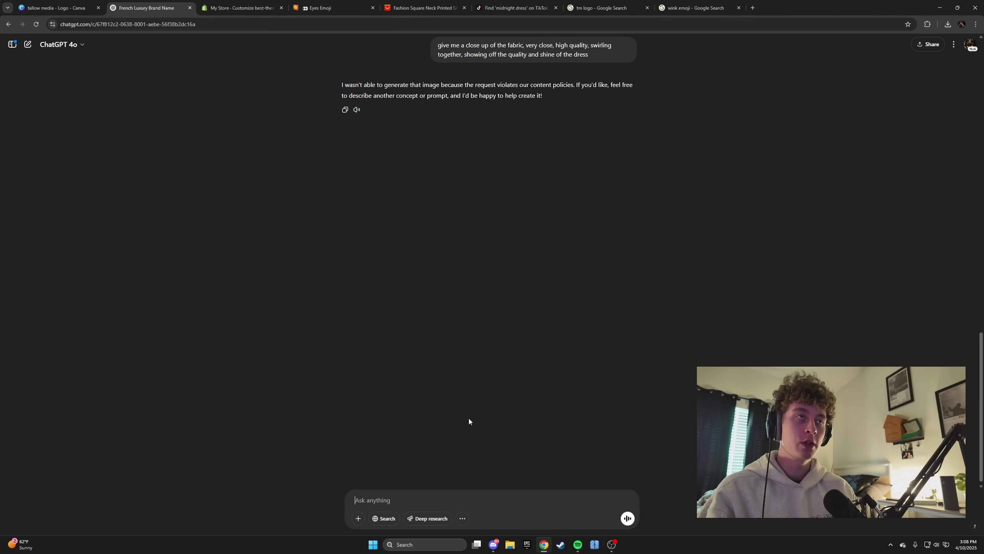
type("t")
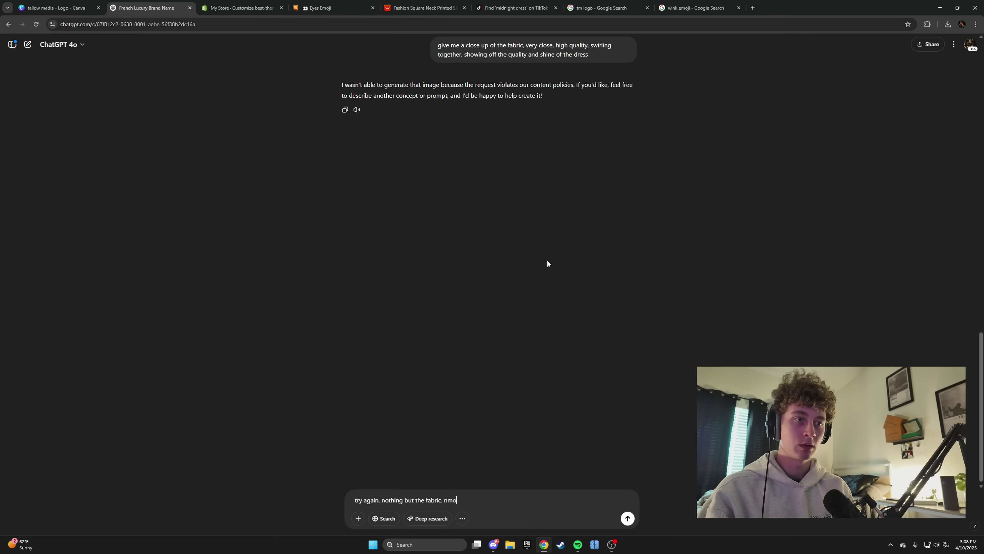
type("ry again, nothing but the fabric. no skin")
key("Return")
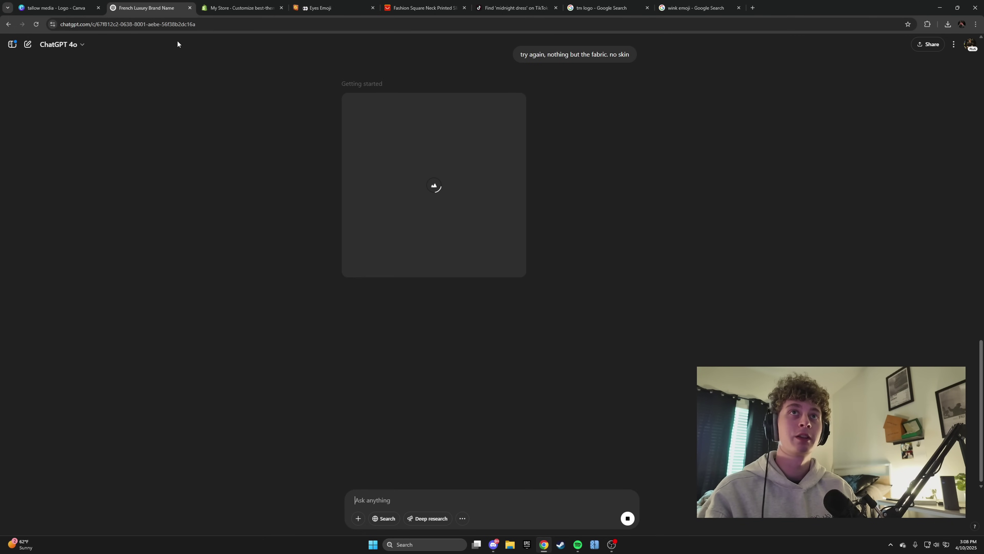
Step: Back in the Shopify theme editor, delete the three placeholder "Question about product" rows from the FAQ and save the theme
left_click(238, 8)
scroll(271, 252, "down", 10)
scroll(263, 254, "down", 6)
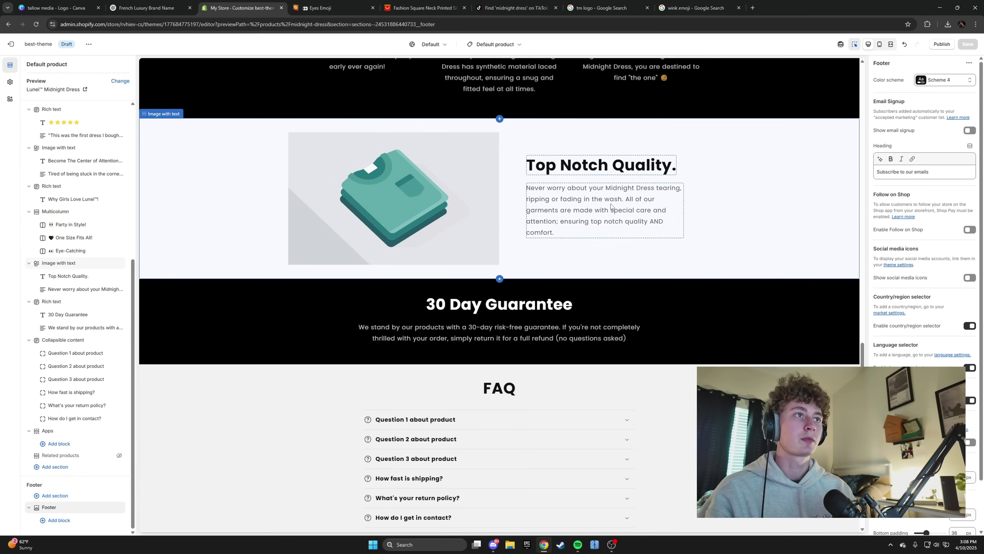
left_click(569, 260)
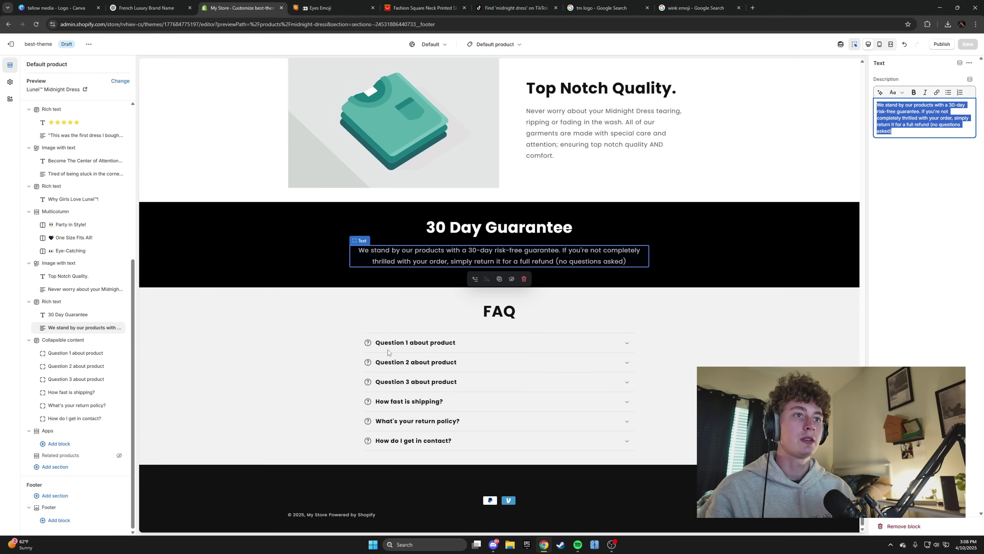
left_click(476, 343)
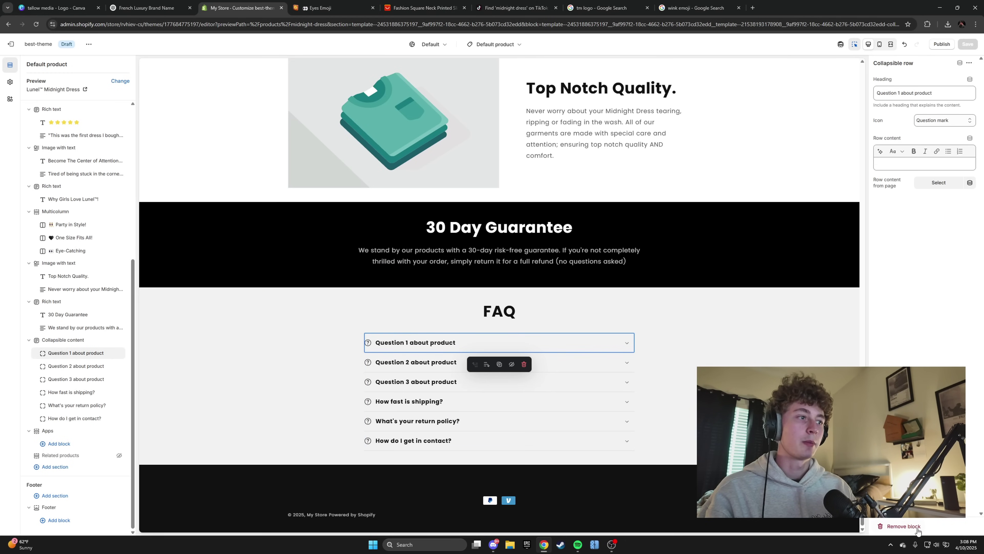
left_click(900, 526)
left_click(597, 363)
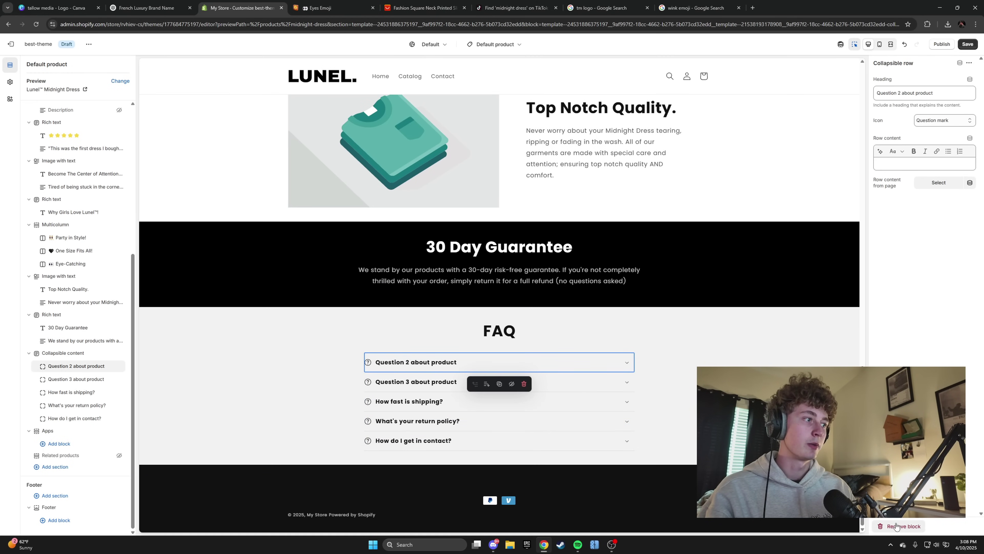
left_click(900, 526)
left_click(490, 383)
left_click(895, 530)
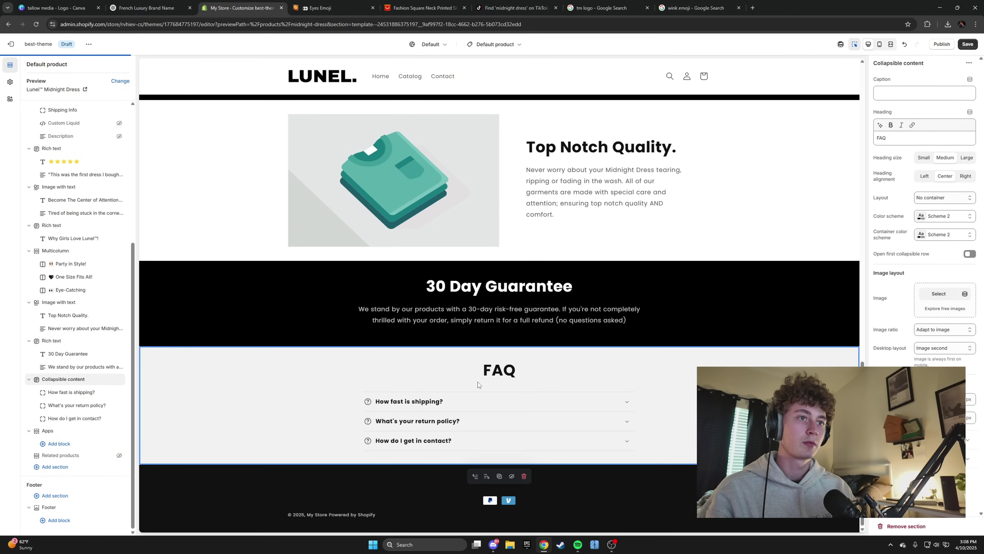
left_click(966, 50)
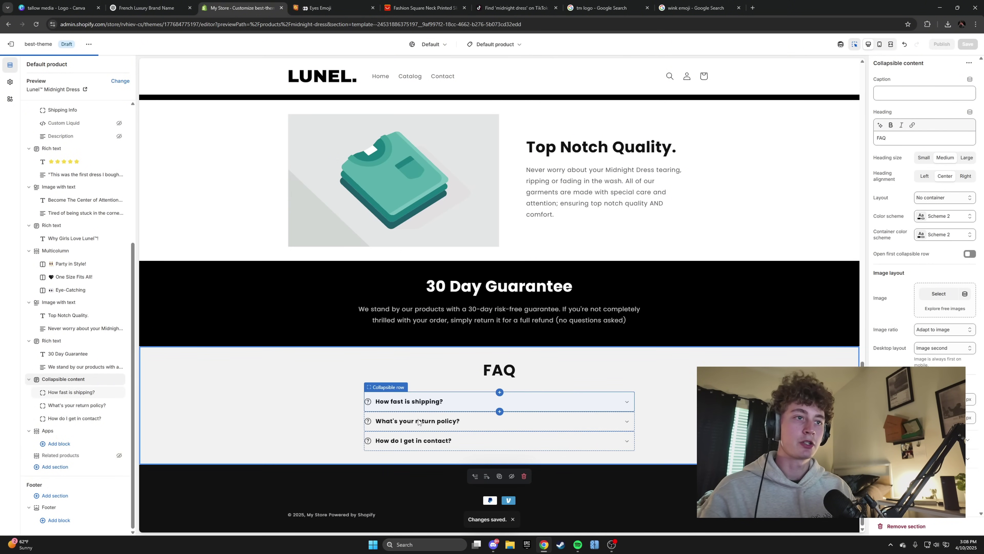
left_click(465, 420)
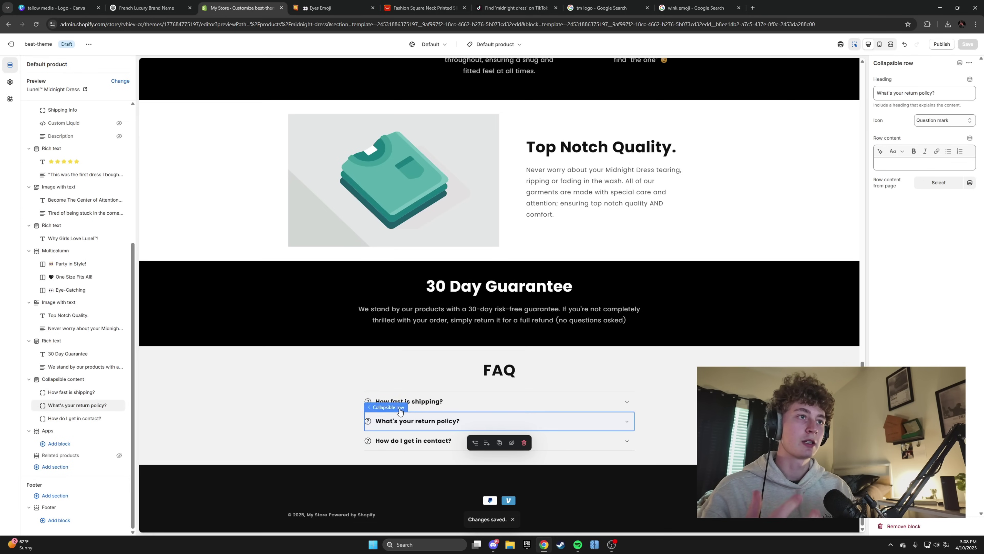
key("ctrl+shift+f")
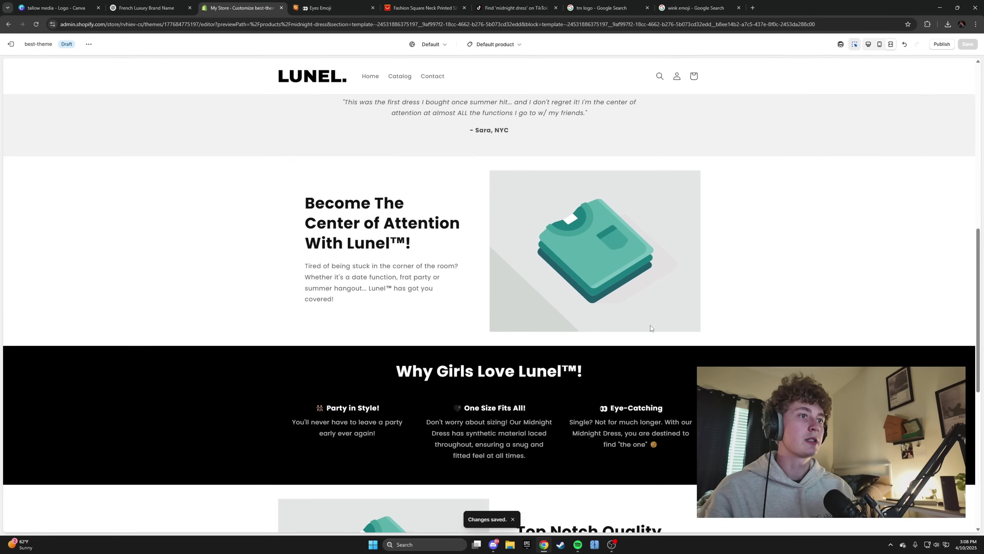
key("ctrl+shift+f")
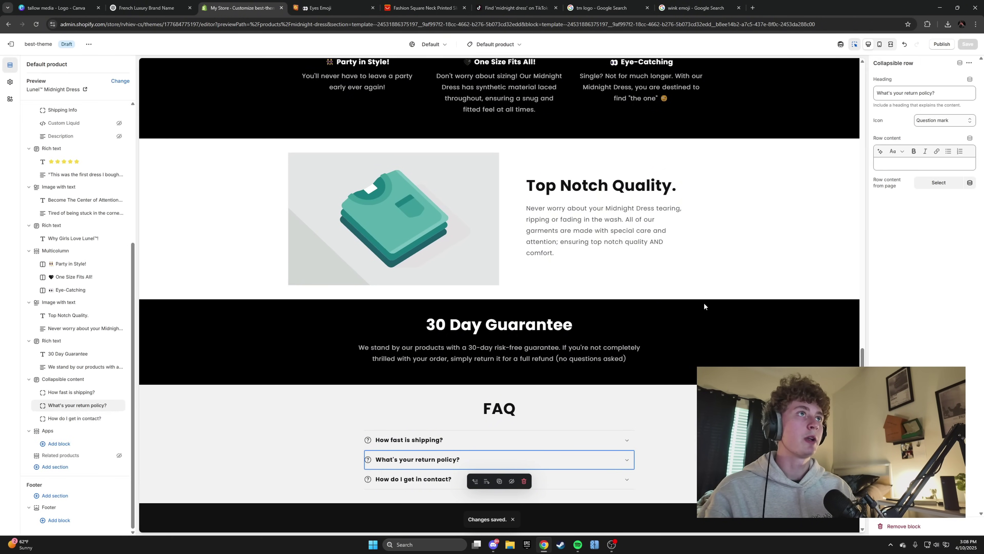
Step: In ChatGPT, view the regenerated fabric close-up at full size and save it to the computer as a PNG
key("ctrl+shift+Tab")
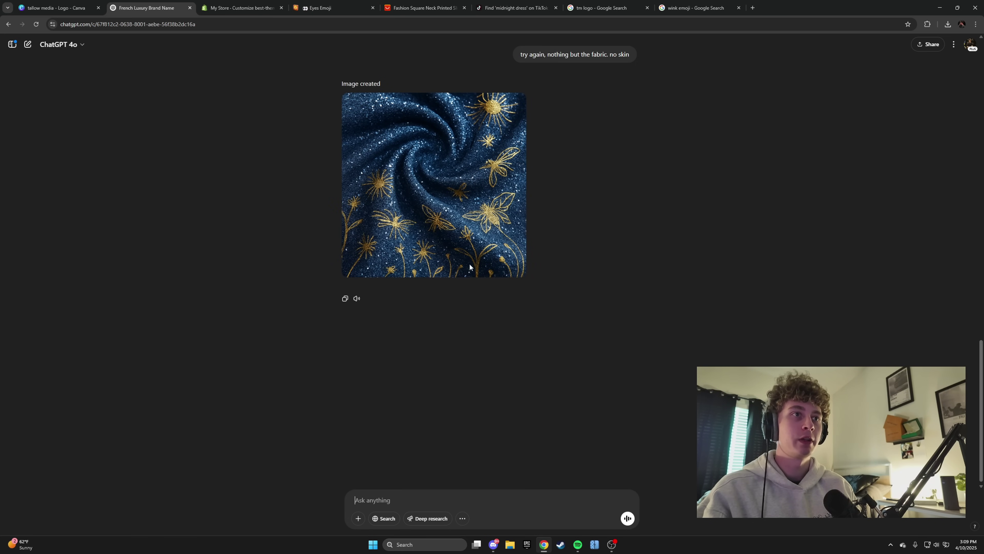
left_click(468, 263)
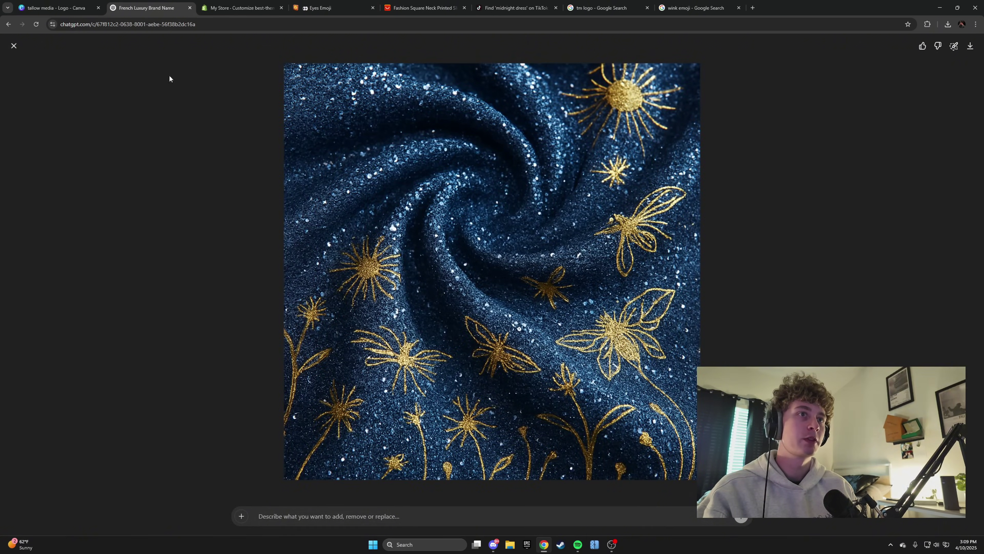
left_click(13, 46)
right_click(421, 192)
left_click(456, 212)
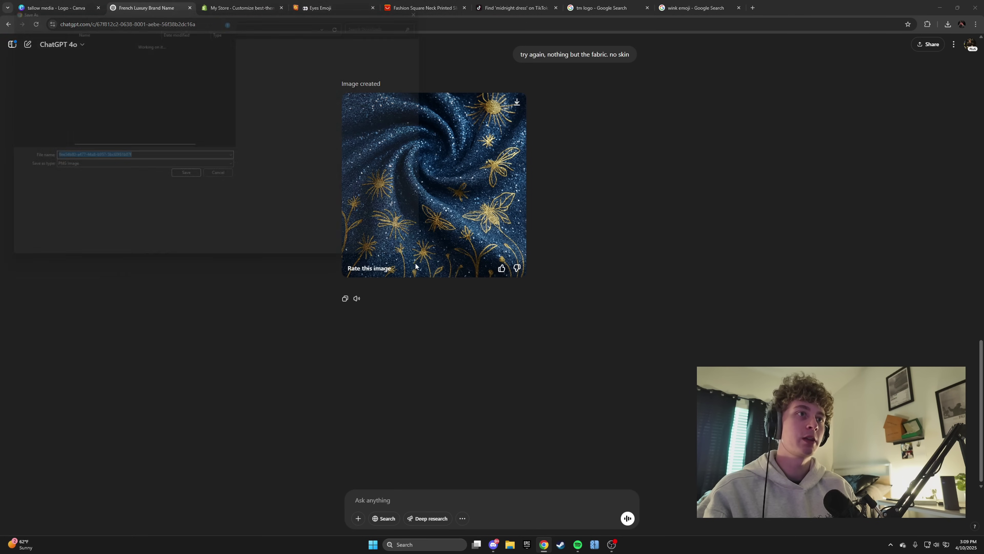
left_click(397, 260)
Step: Back in the Shopify theme editor, upload the fabric close-up as the image of the "Become The Center of Attention" section and save the theme
key("ctrl+Tab")
scroll(396, 237, "up", 15)
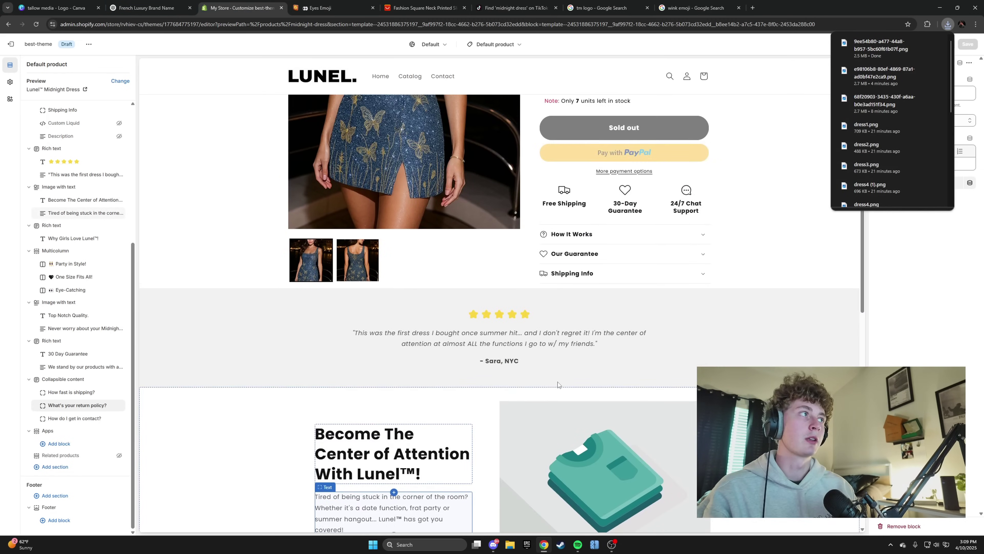
left_click(354, 426)
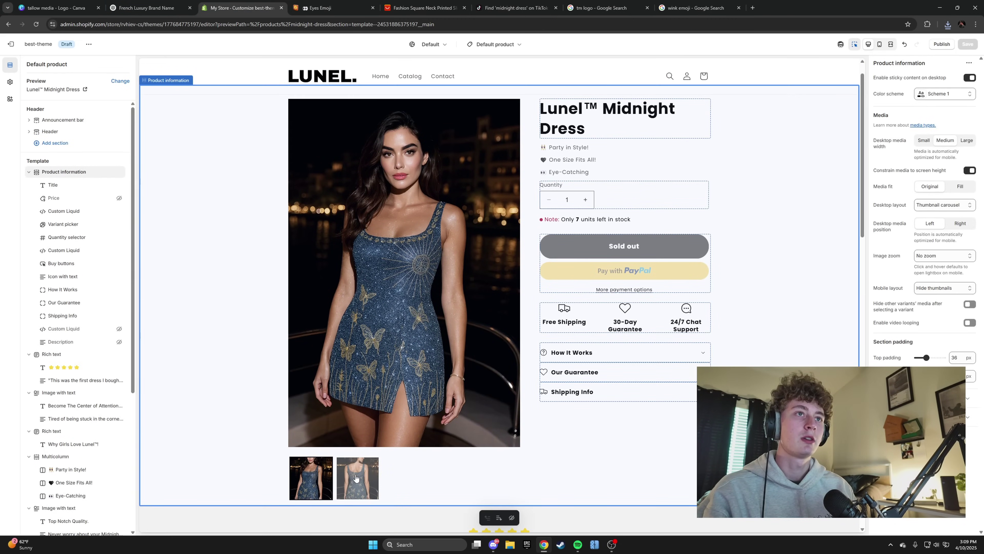
left_click(357, 479)
left_click(314, 478)
scroll(315, 478, "down", 10)
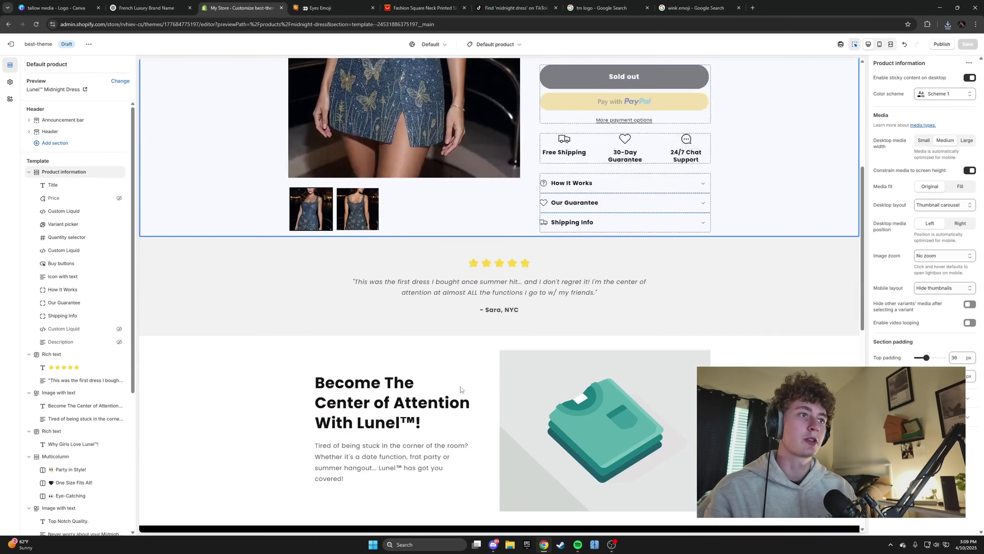
left_click(500, 311)
left_click(924, 92)
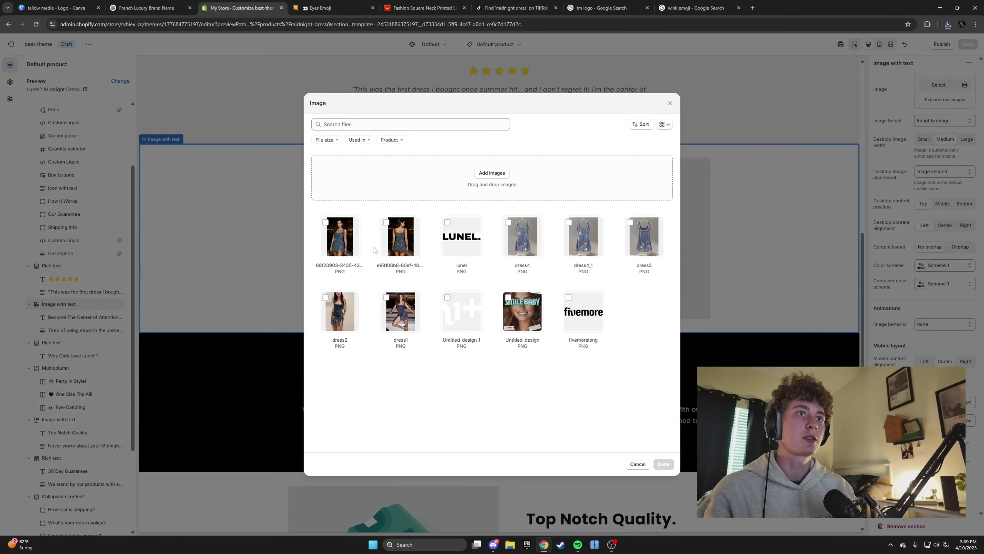
left_click(466, 176)
double_click(182, 73)
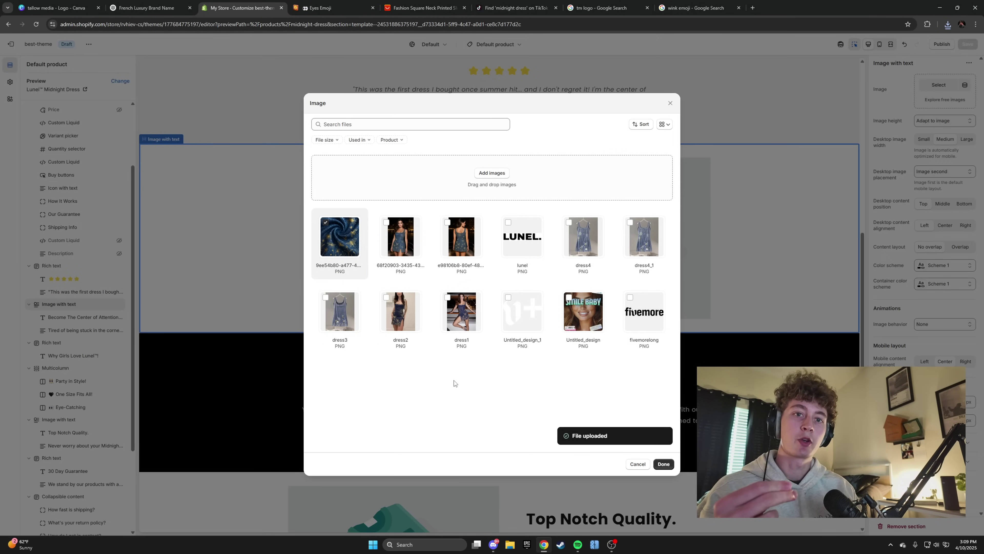
left_click(663, 463)
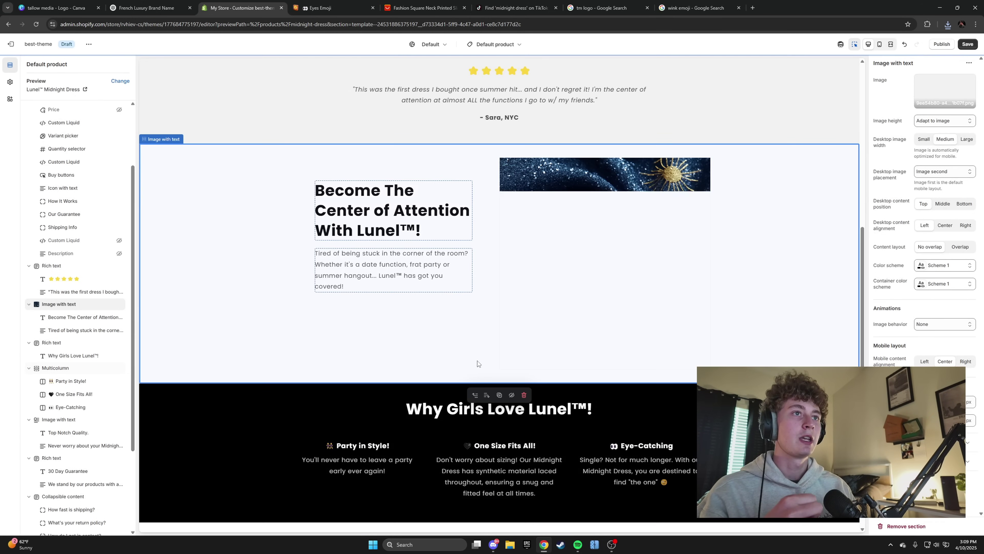
left_click(964, 45)
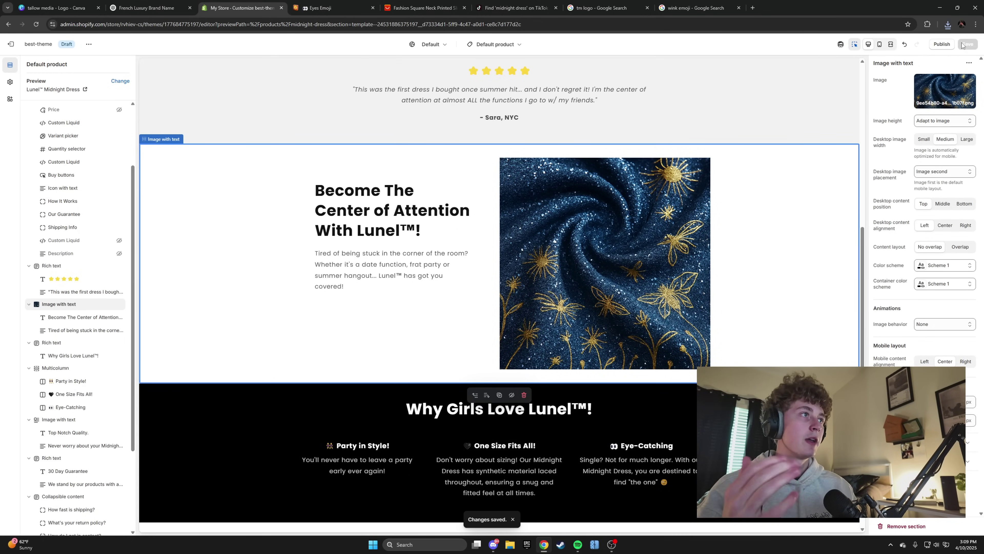
Step: In the theme-wide media settings, set the border corner radius to 10 px and save the theme
scroll(272, 185, "up", 6)
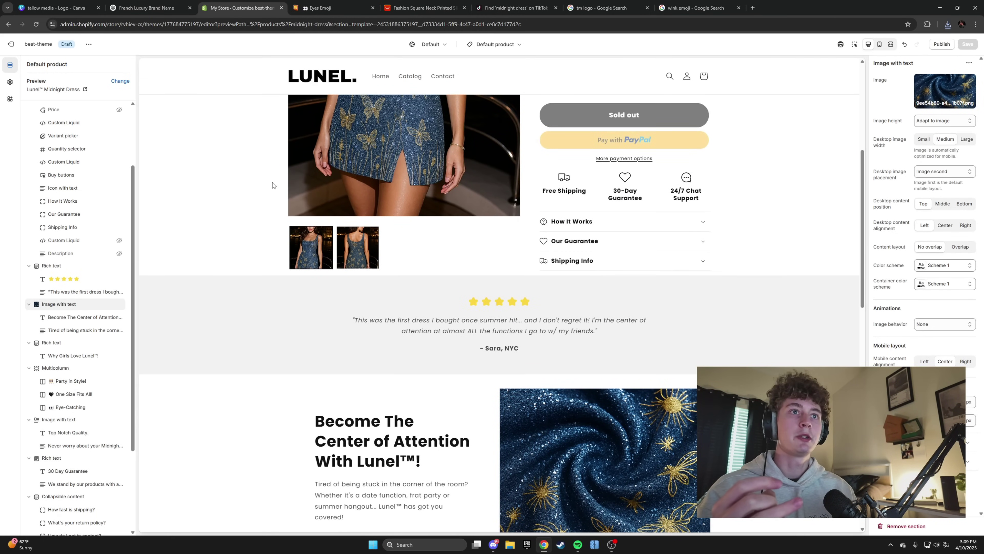
scroll(273, 185, "up", 3)
scroll(272, 185, "down", 5)
left_click(13, 85)
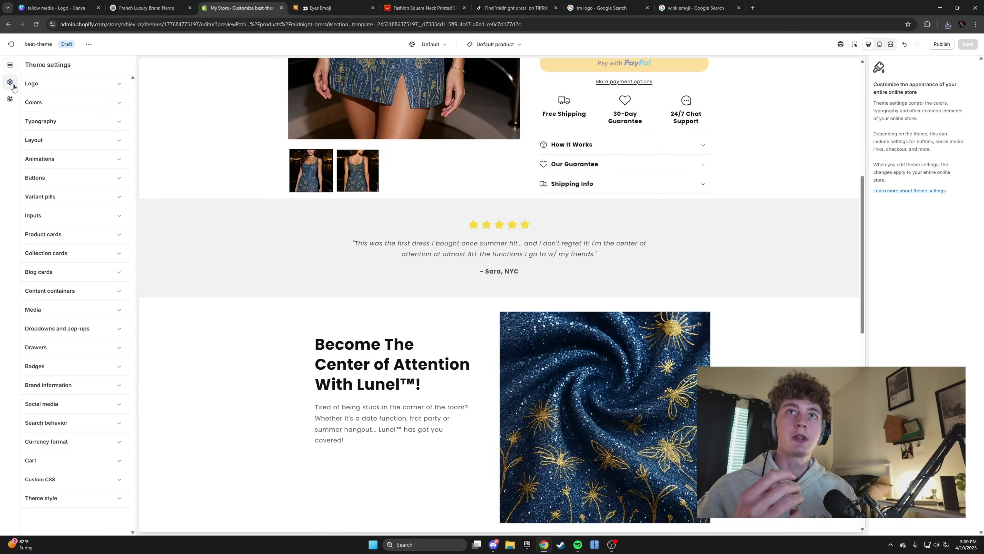
left_click(93, 309)
scroll(66, 300, "down", 4)
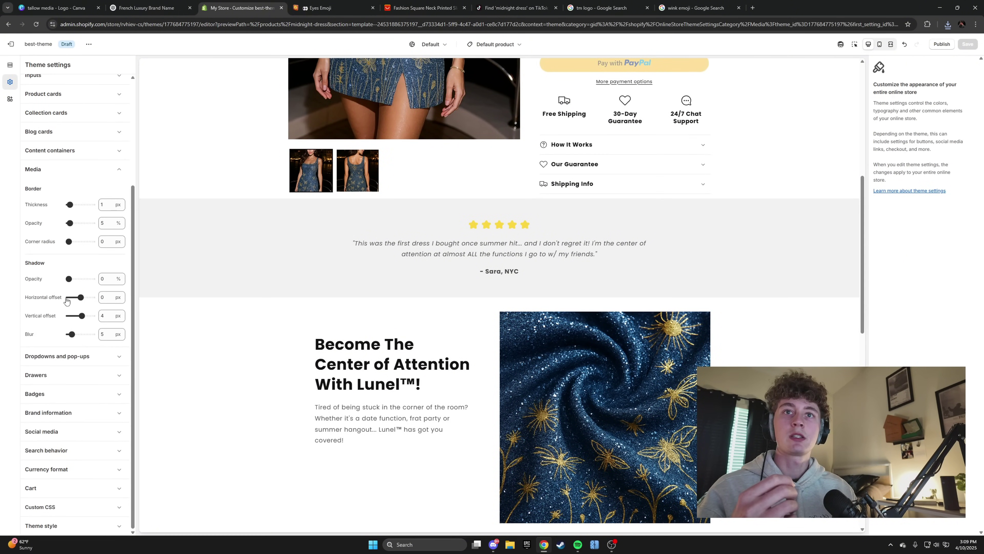
left_click_drag(69, 241, 74, 242)
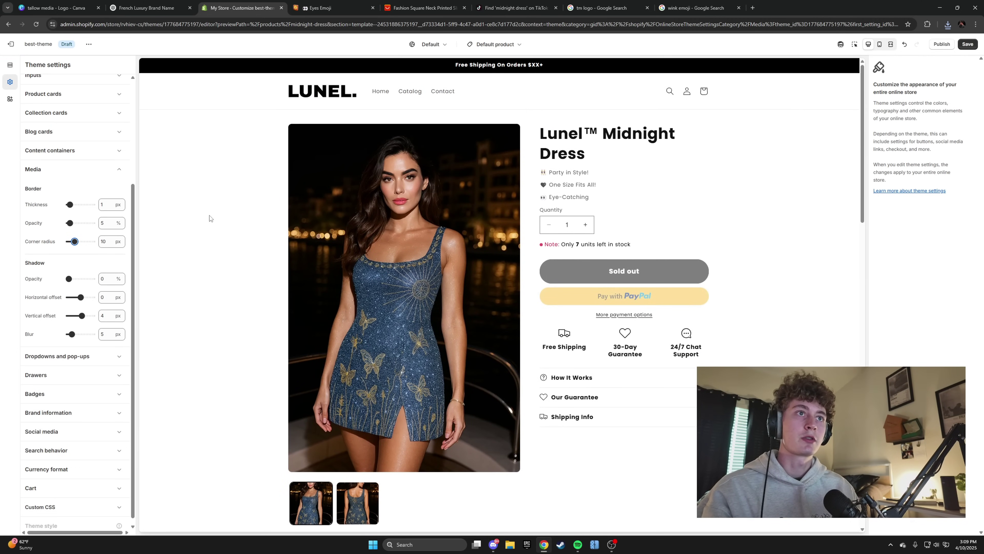
left_click(968, 44)
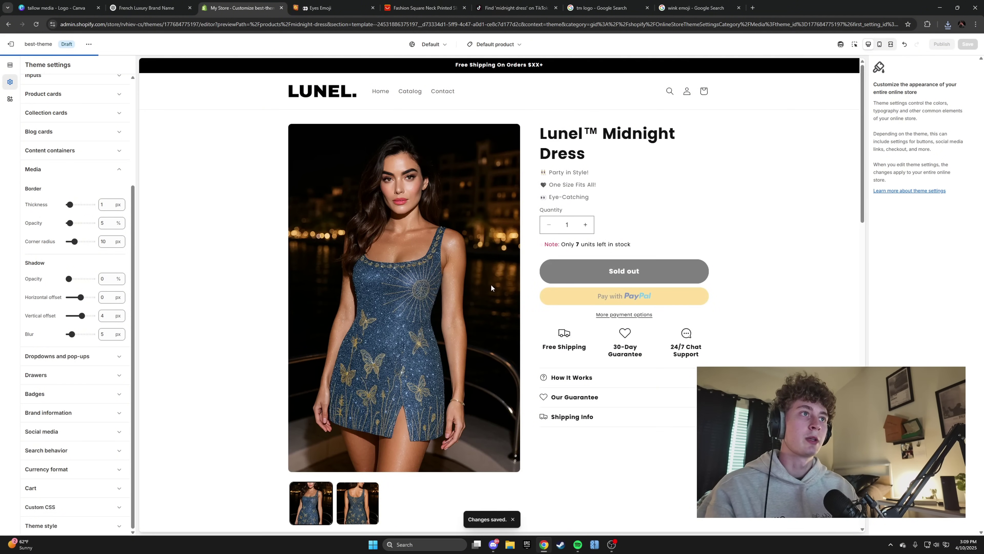
Step: Assign the uploaded fabric close-up as the image of the "Top Notch Quality." section
scroll(488, 241, "down", 10)
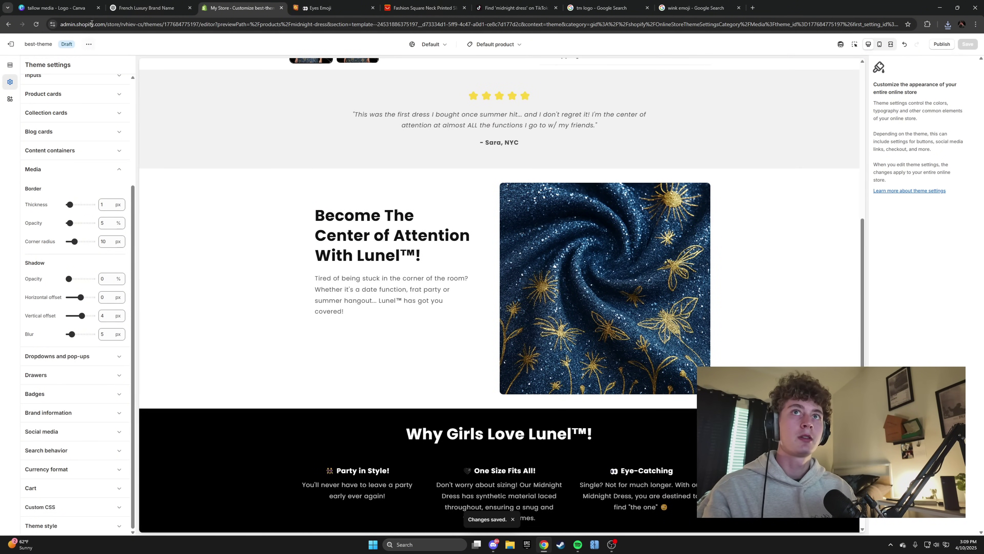
scroll(400, 244, "down", 8)
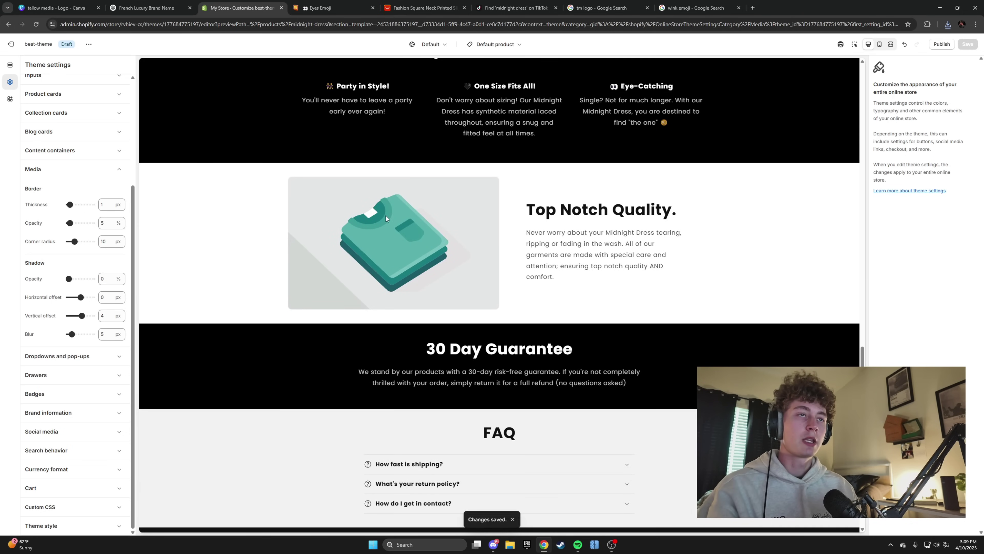
scroll(446, 240, "up", 10)
scroll(484, 319, "down", 6)
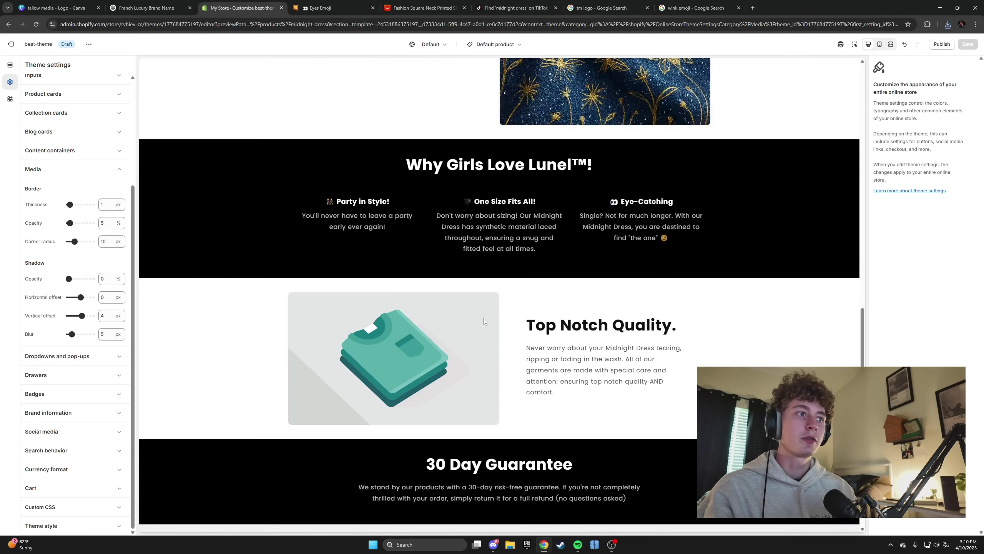
left_click(855, 44)
left_click(378, 325)
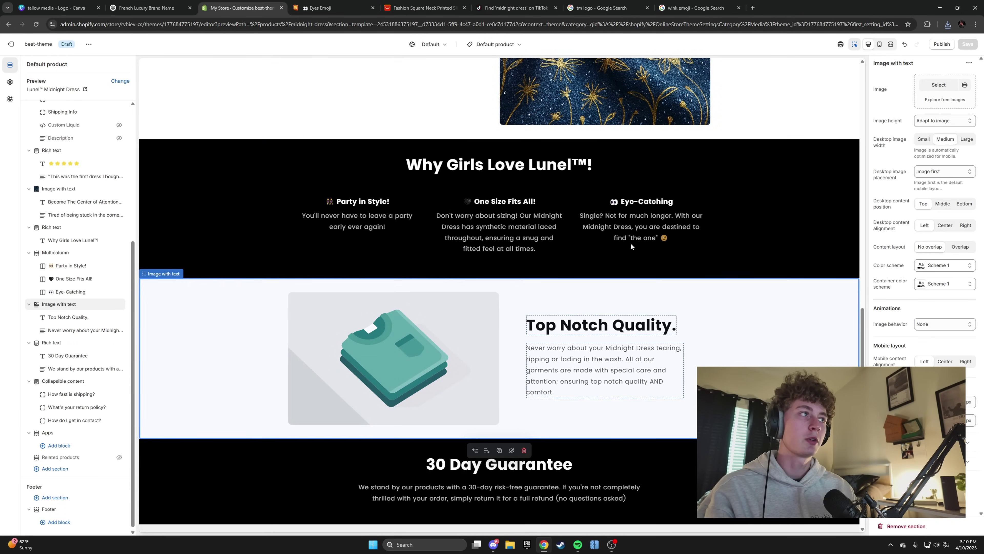
left_click(938, 85)
left_click(340, 241)
left_click(661, 465)
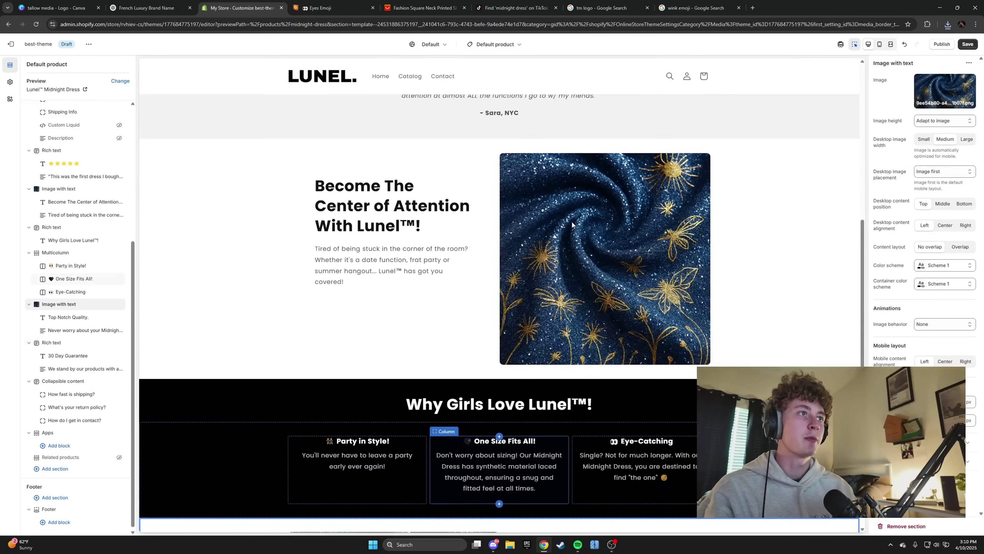
Step: Remove the fabric image from the "Become The Center of Attention" section
left_click(605, 208)
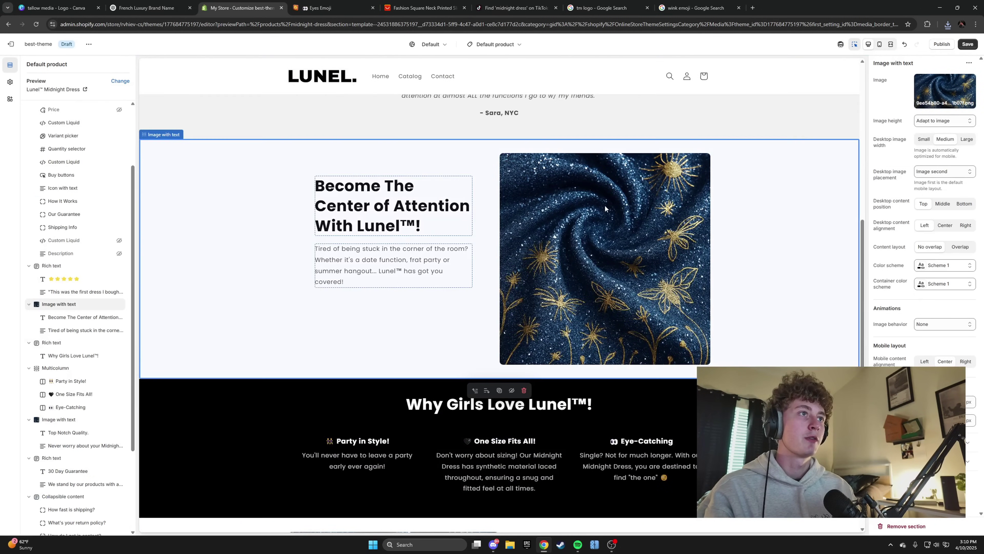
left_click(945, 91)
left_click(909, 162)
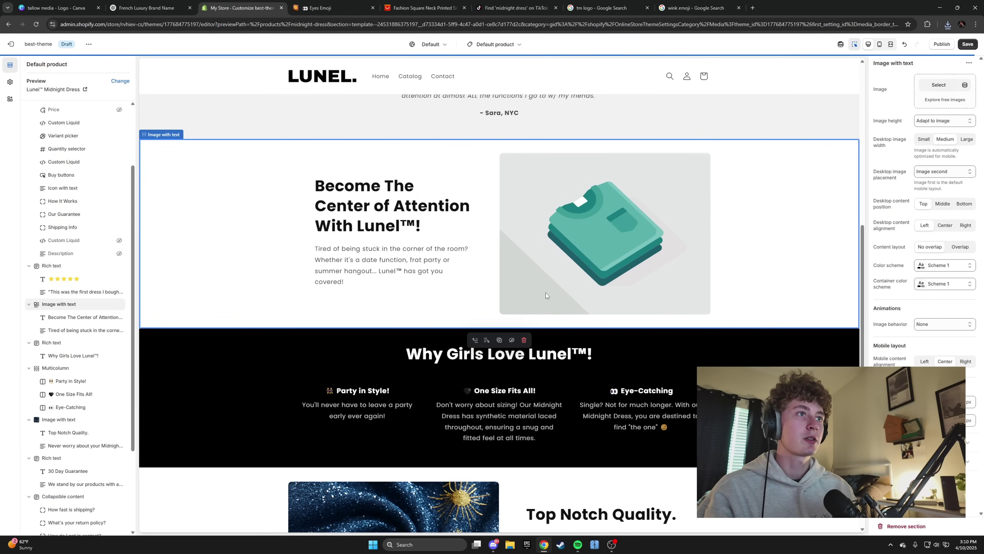
scroll(546, 296, "up", 2)
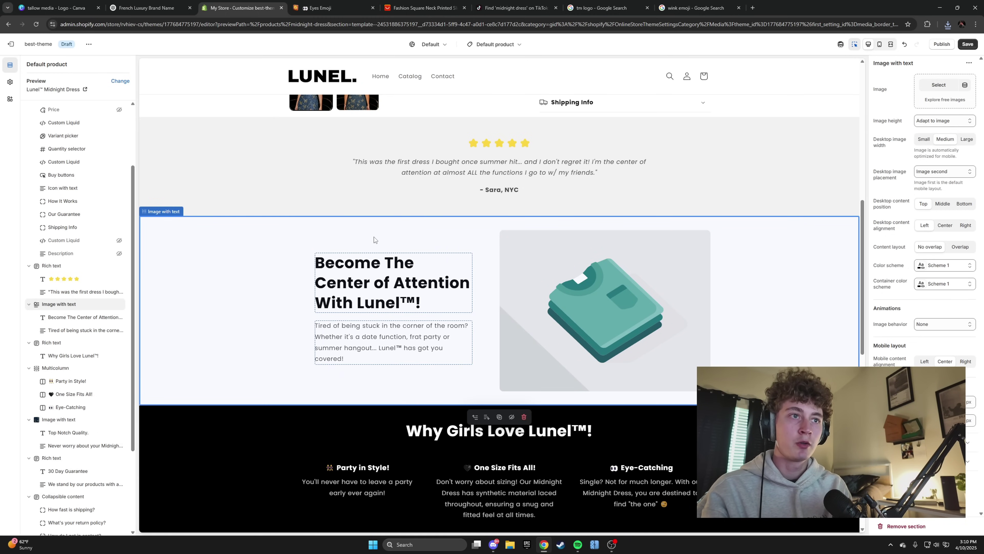
Step: Ask ChatGPT for the dress on a girl at a dark dance party, center of the room, the only one lit up, with a grainy polaroid effect
left_click(147, 7)
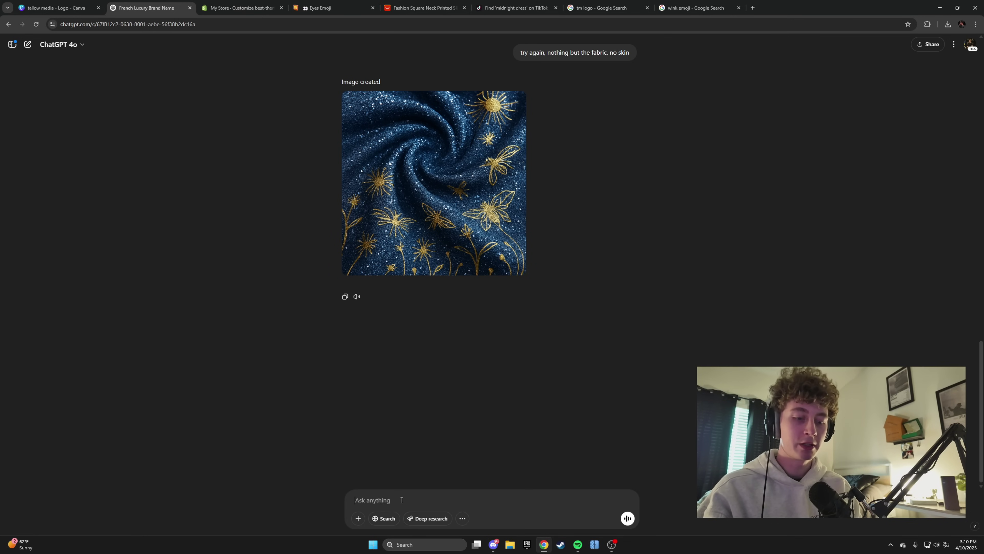
type("now take this pr")
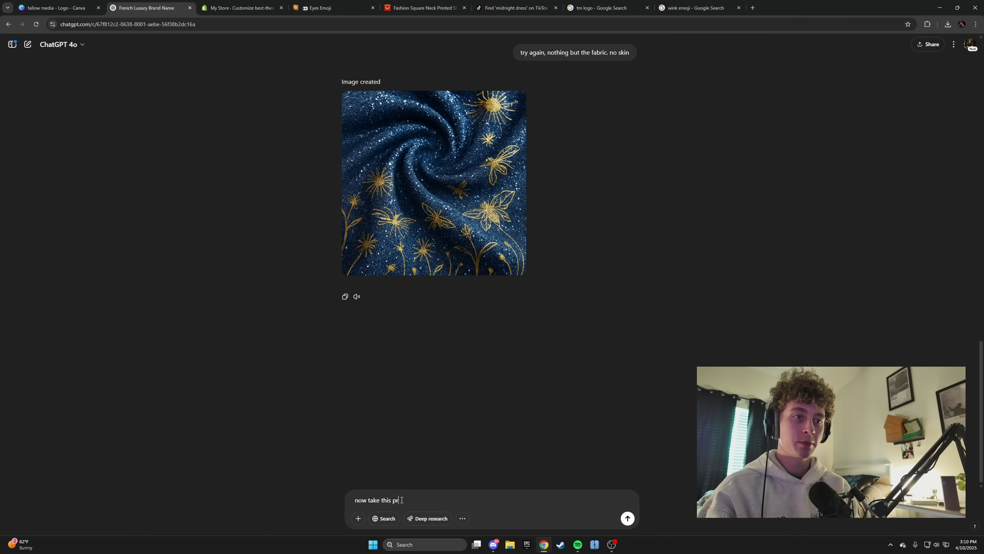
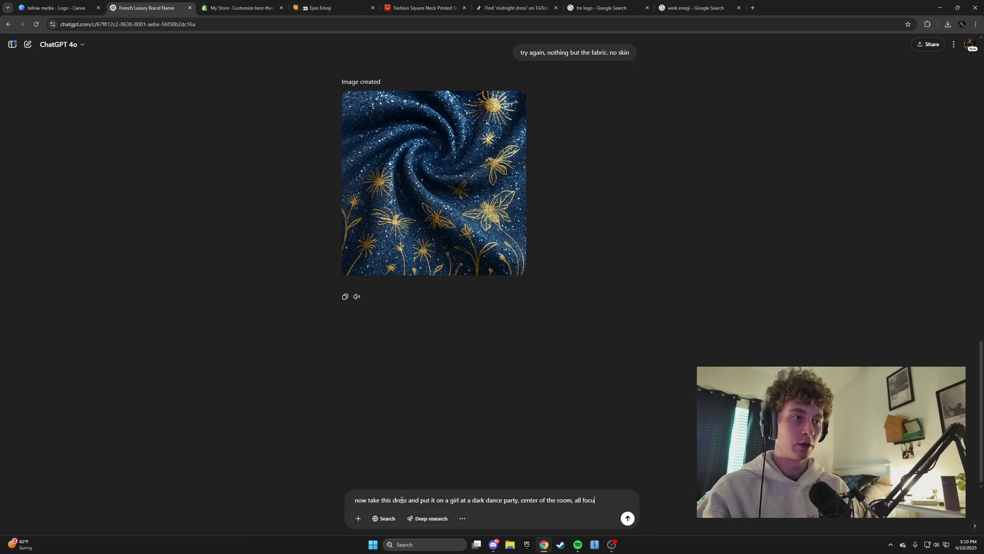
type("she i")
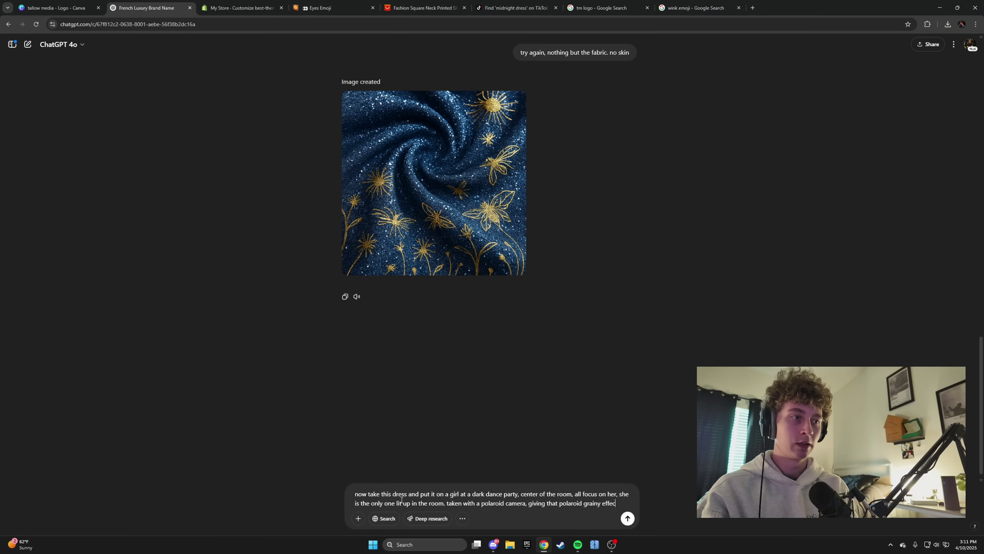
key("Return")
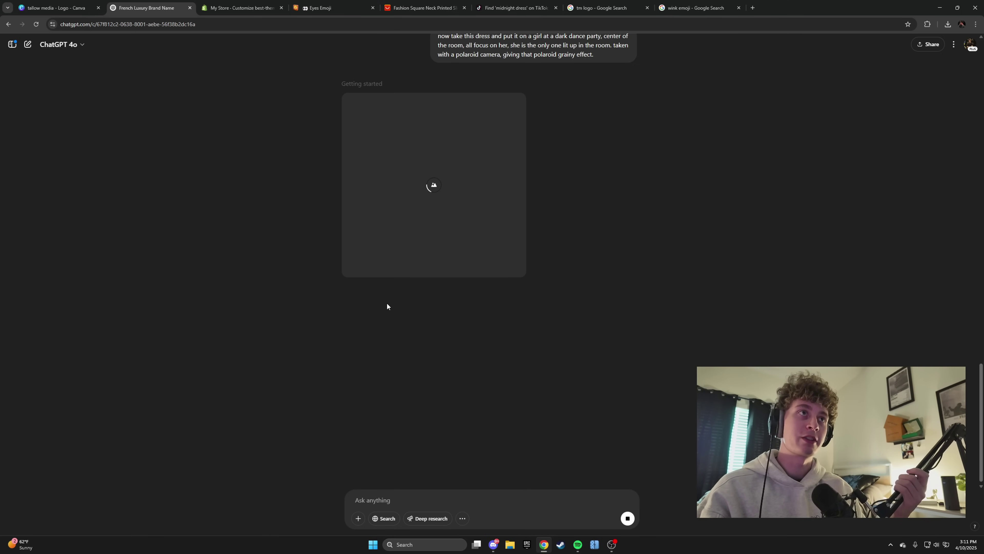
Step: Save the theme in the Shopify editor, then leave it and open the list of recommended apps in the store admin
key("ctrl+Tab")
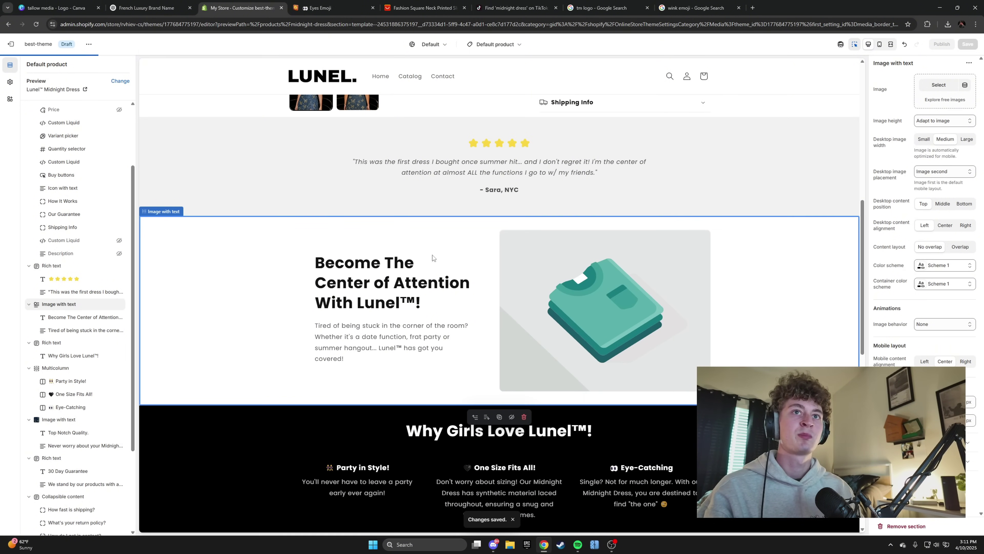
scroll(418, 261, "down", 5)
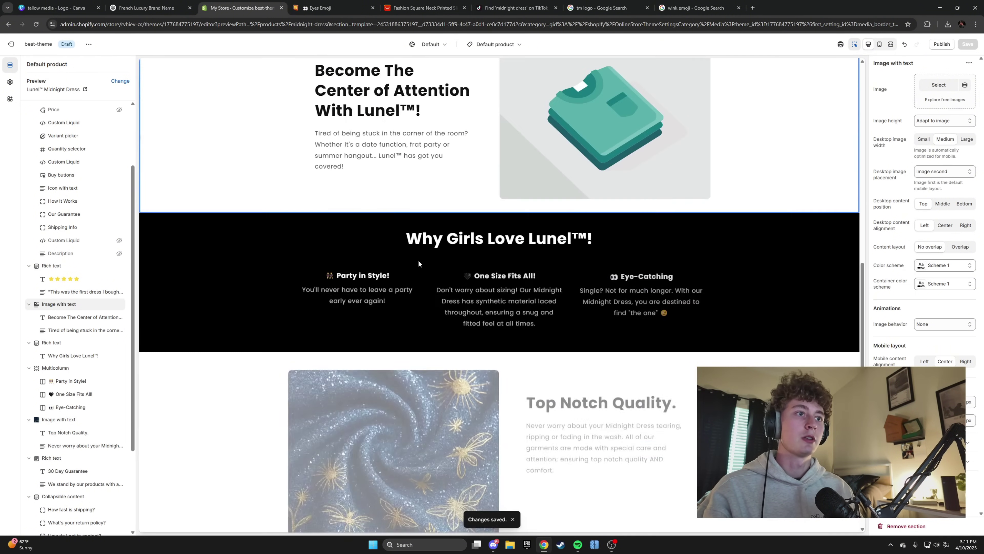
scroll(419, 263, "down", 3)
scroll(418, 263, "up", 3)
left_click(10, 44)
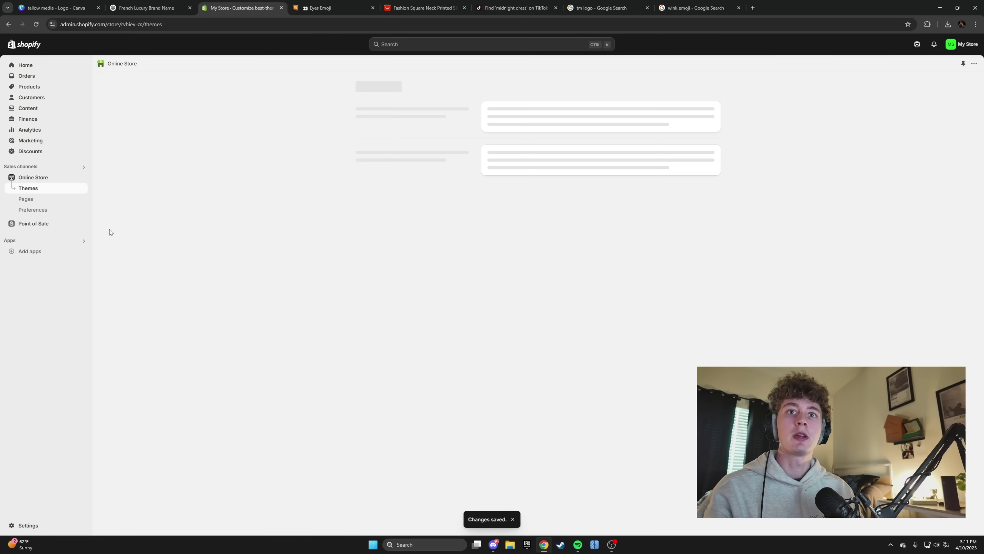
left_click(42, 252)
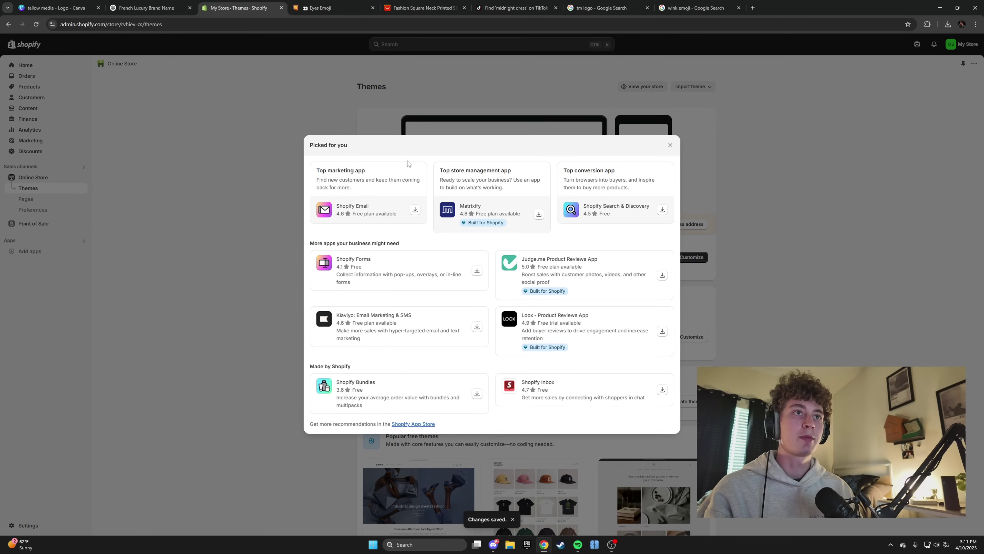
Step: Close the app recommendations, search the store admin for "section store" and install the Section Store: Theme Sections app
left_click(669, 145)
left_click(437, 44)
type("section store")
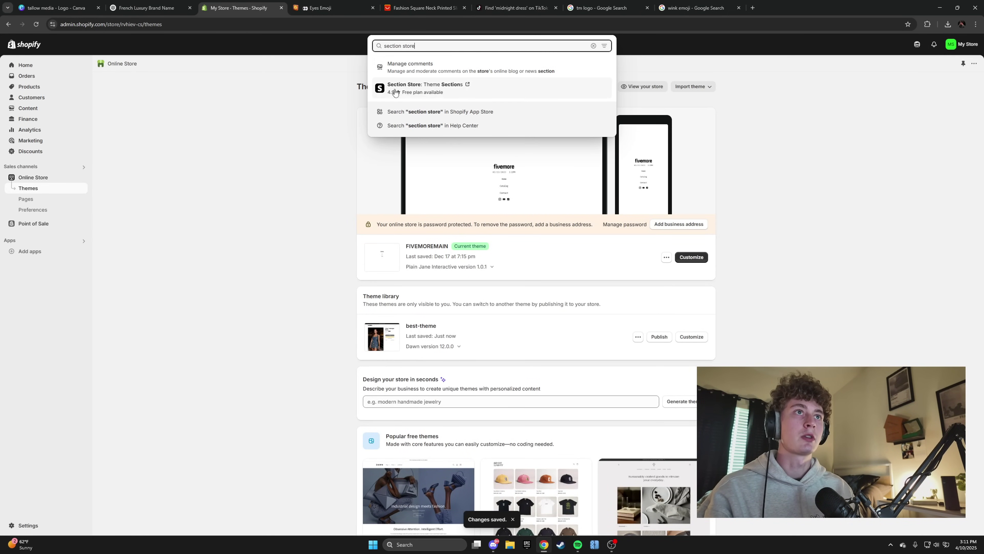
left_click(396, 89)
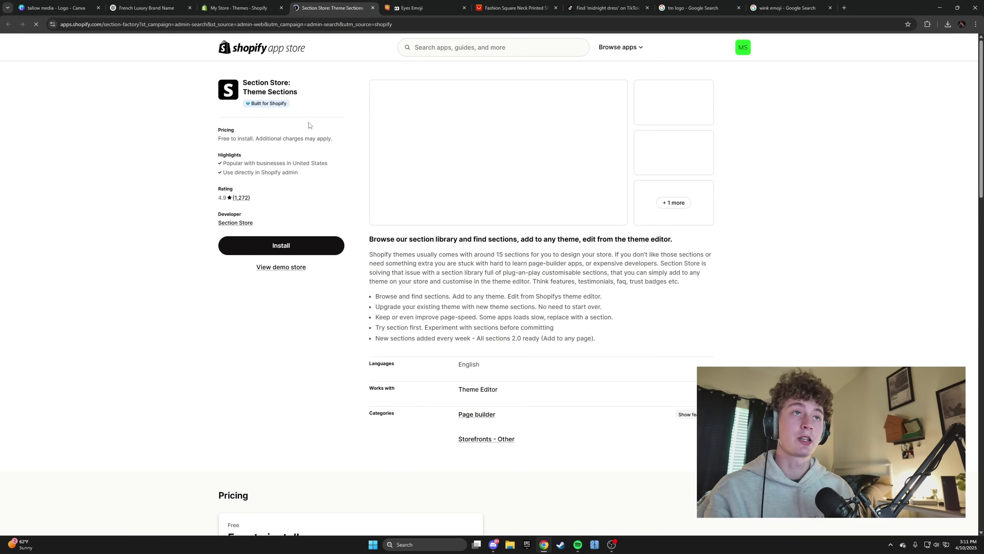
left_click(282, 245)
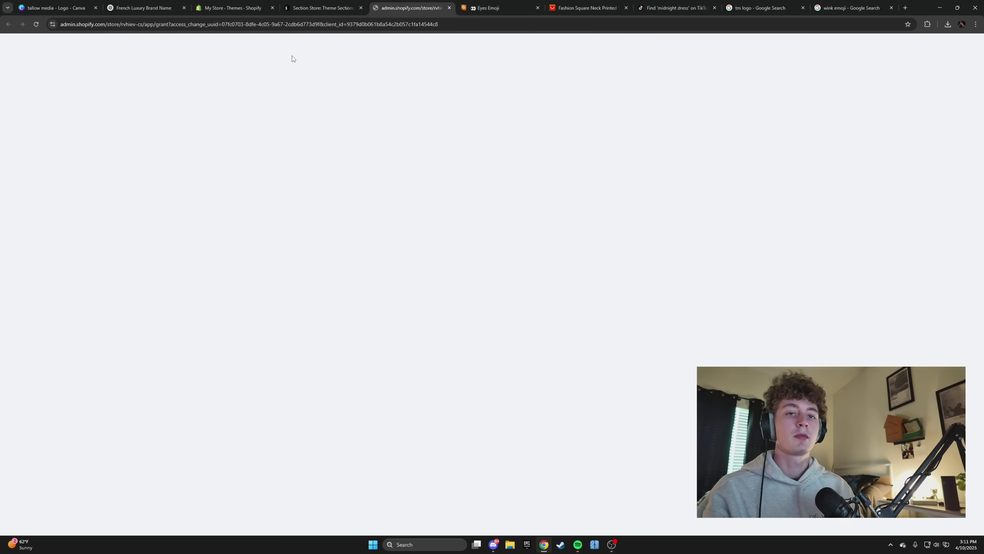
left_click(634, 214)
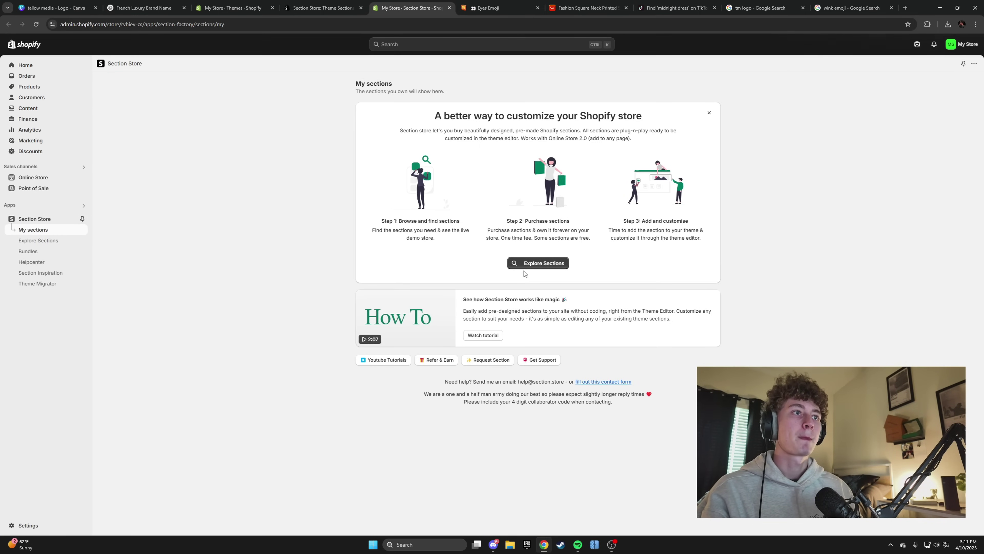
Step: Explore the Section Store's free sections, get Gallery #7 and add it to best-theme
left_click(526, 263)
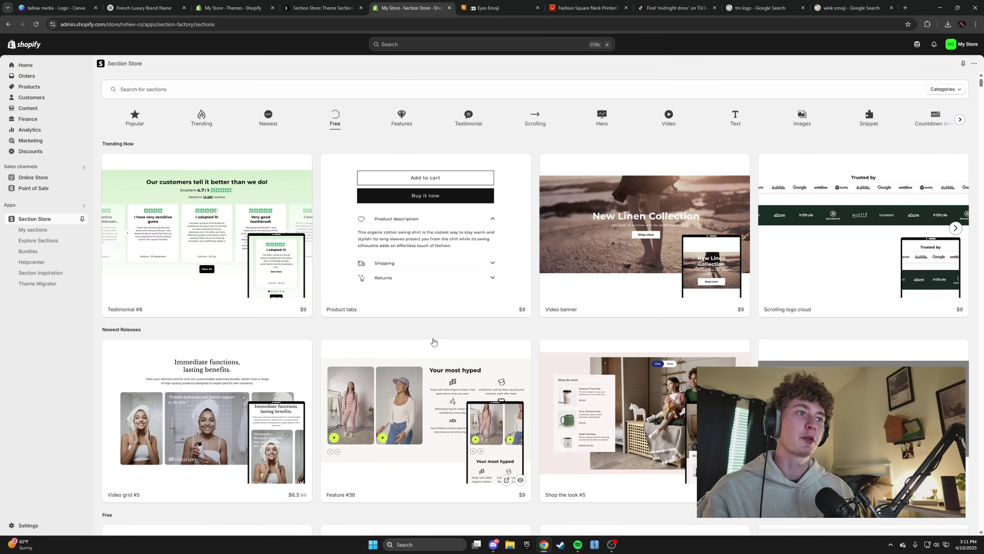
scroll(509, 345, "down", 10)
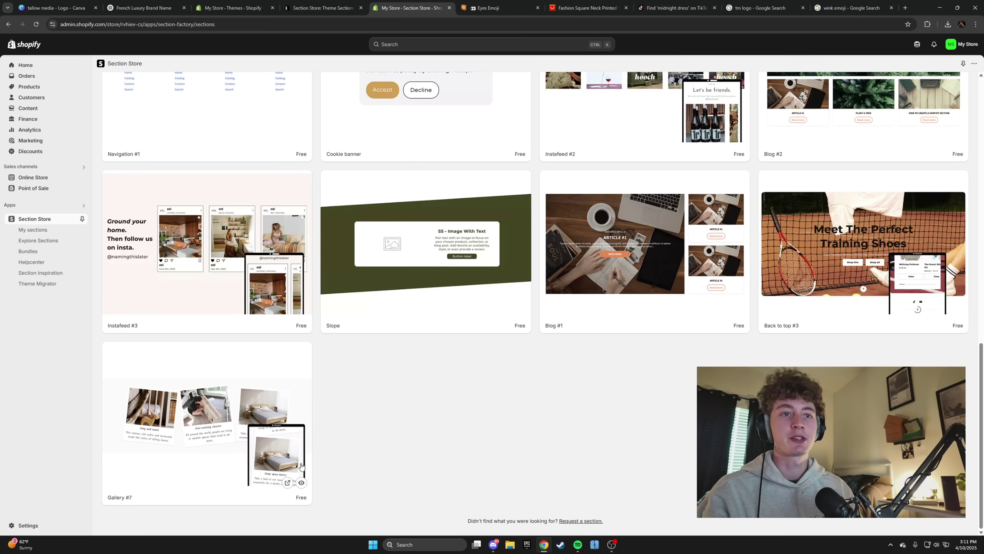
left_click(251, 434)
left_click(805, 168)
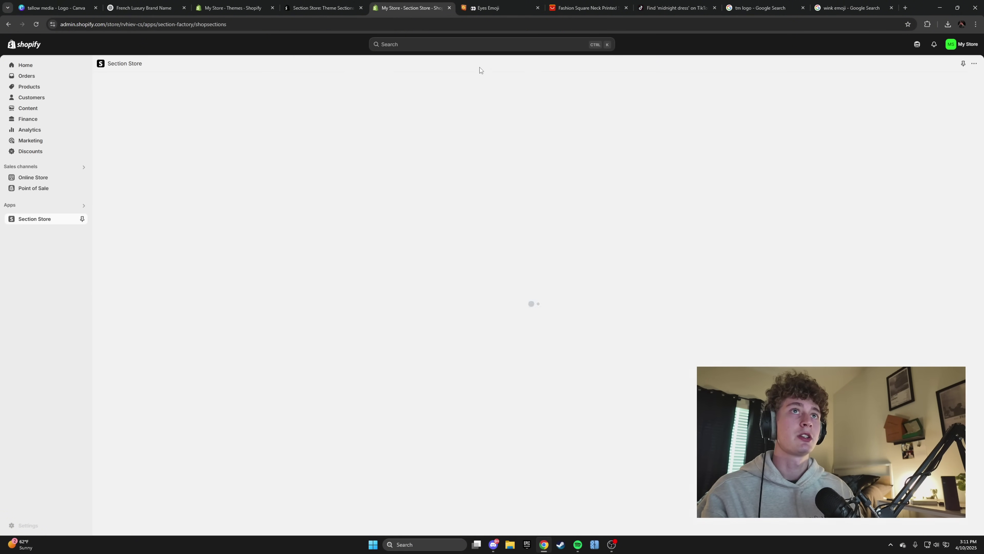
left_click(401, 228)
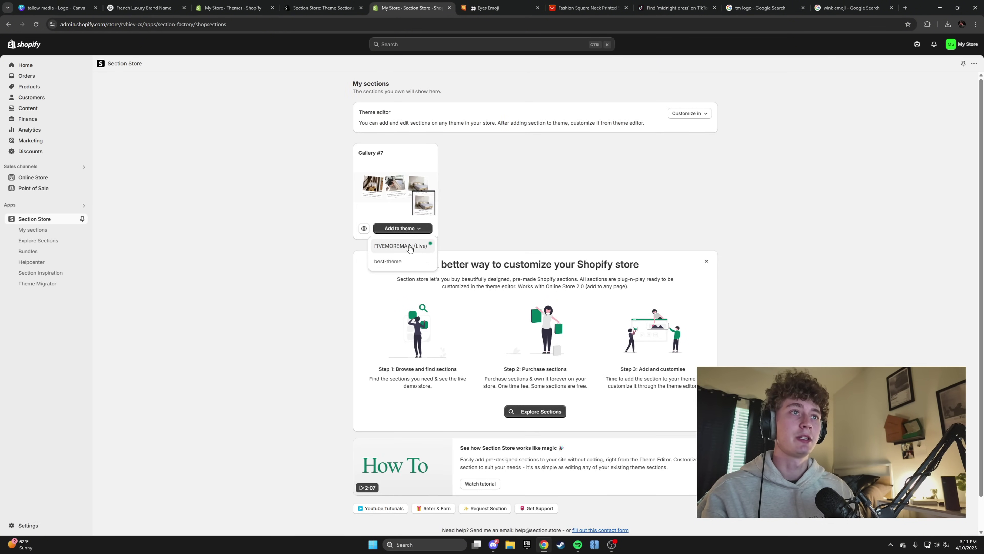
left_click(409, 261)
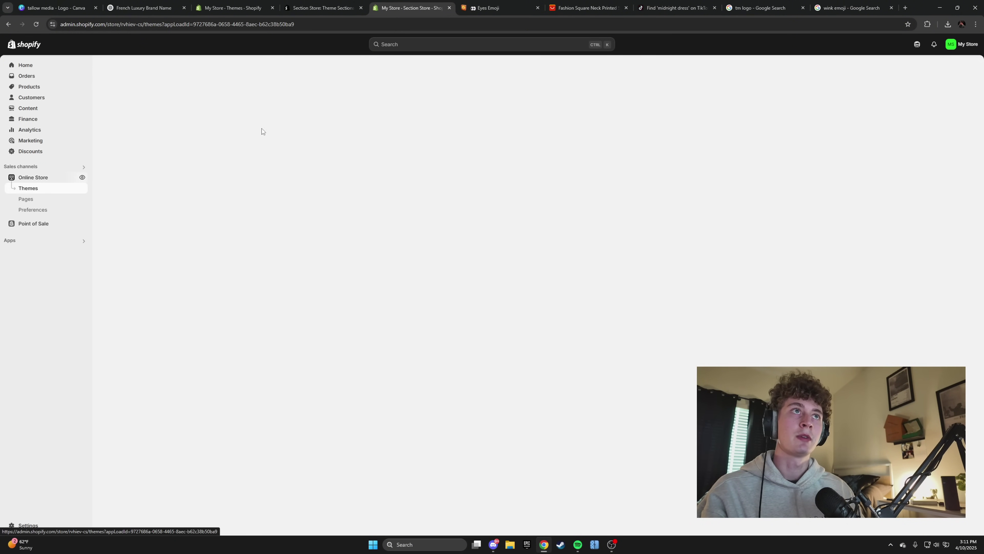
Step: Inspect the generated polaroid image in ChatGPT and request a version with her happier, slightly zoomed out and dancing more
key("ctrl+2")
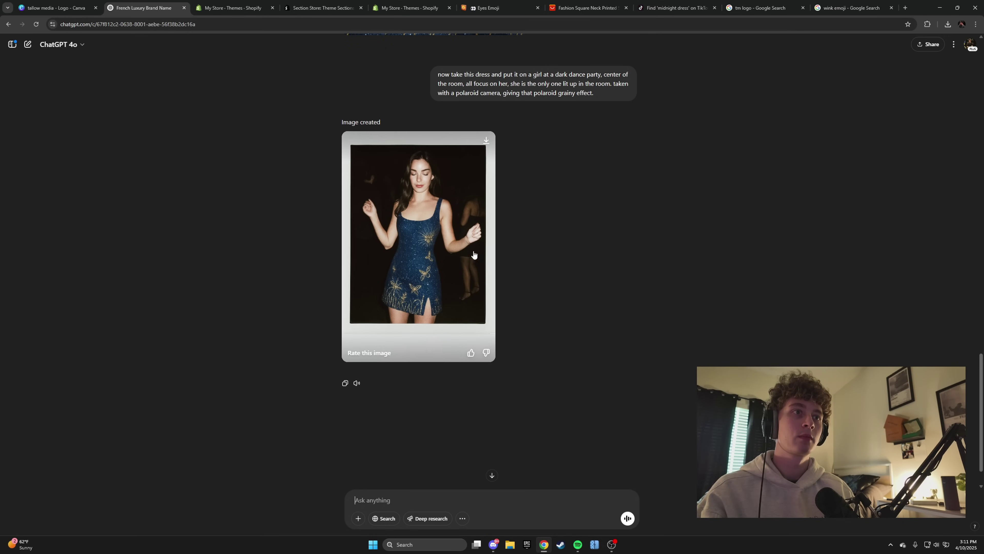
left_click(474, 254)
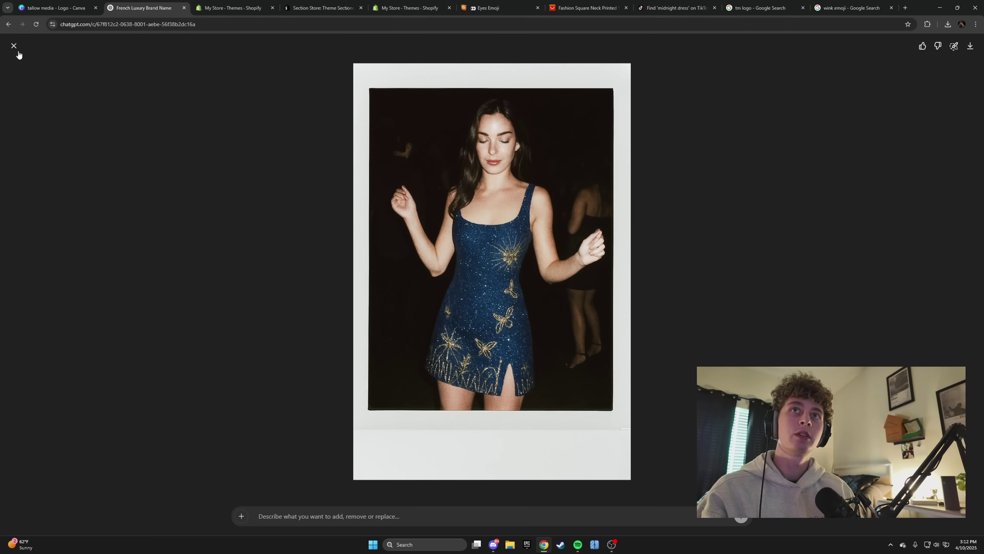
left_click(15, 47)
type("i need her to be happier, slightly zoomed out a bit, dancing more")
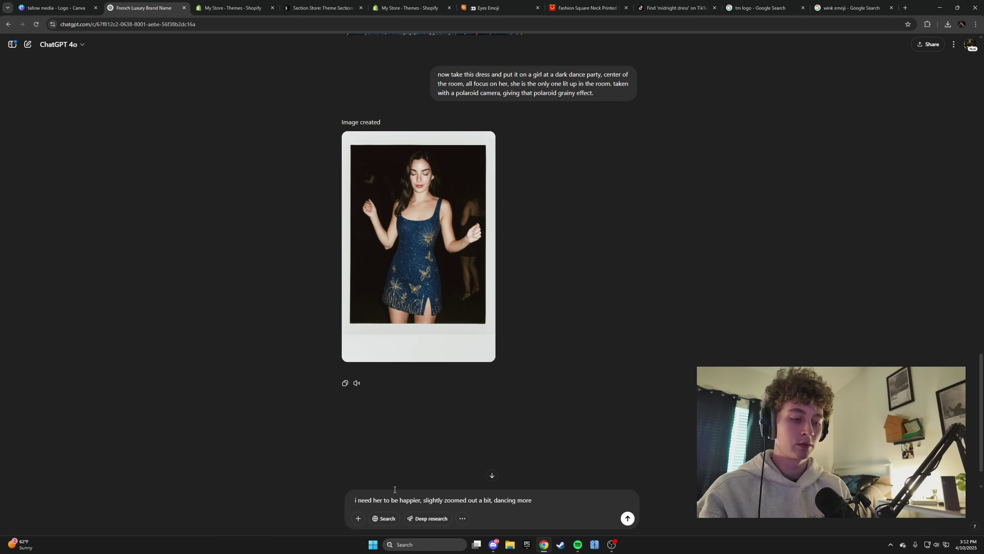
key("Return")
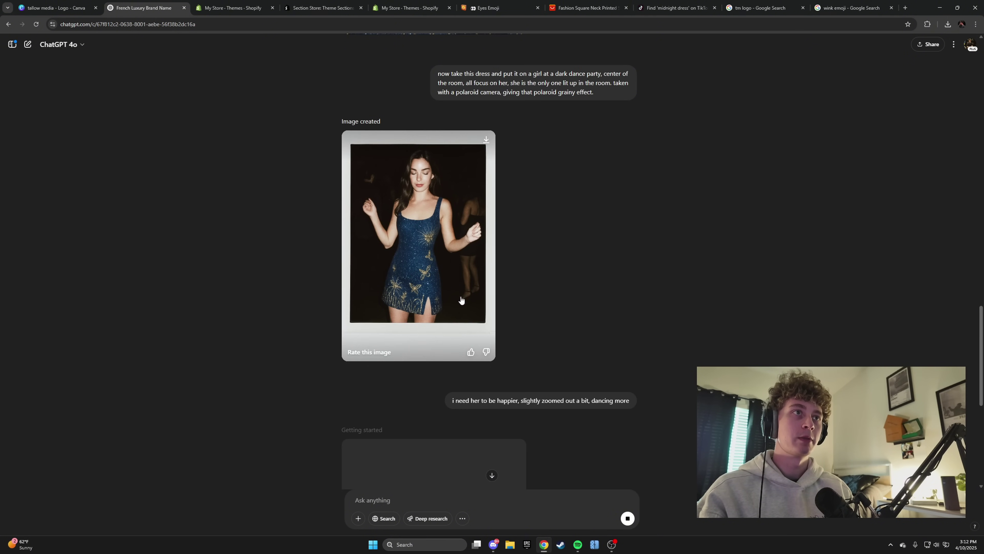
Step: Check the polaroid image enlarged once more, then return to the Shopify themes page and open best-theme for customization
left_click(460, 299)
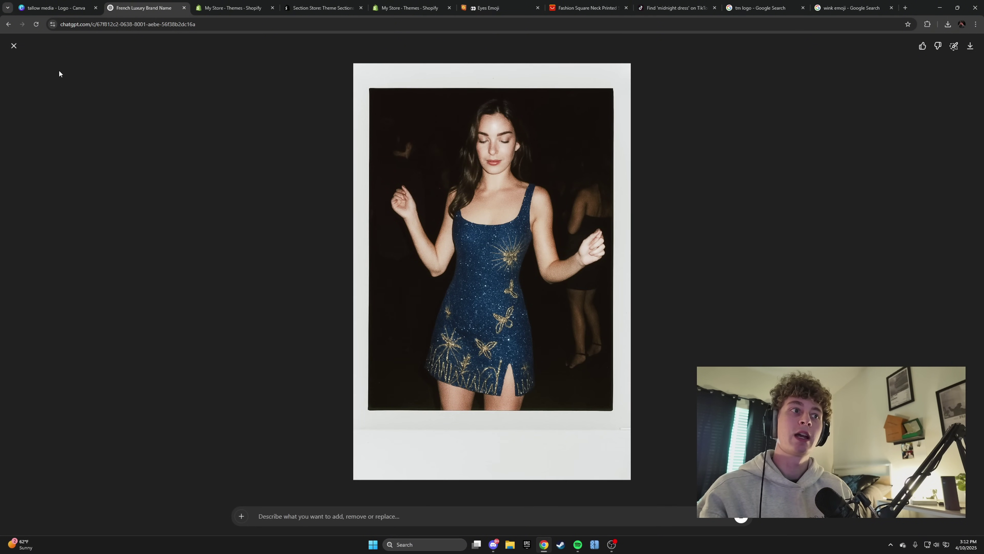
left_click(13, 45)
left_click(231, 8)
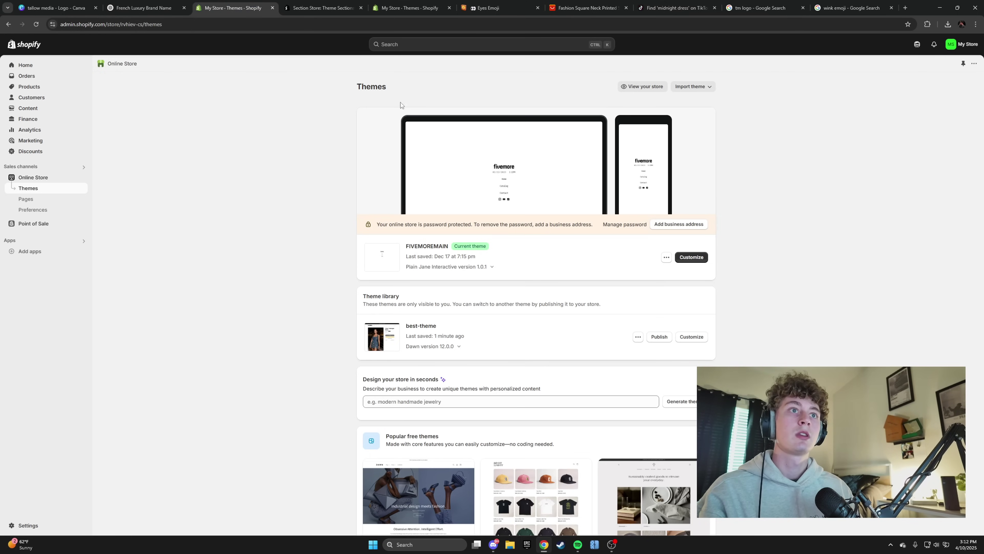
left_click(691, 337)
left_click(493, 544)
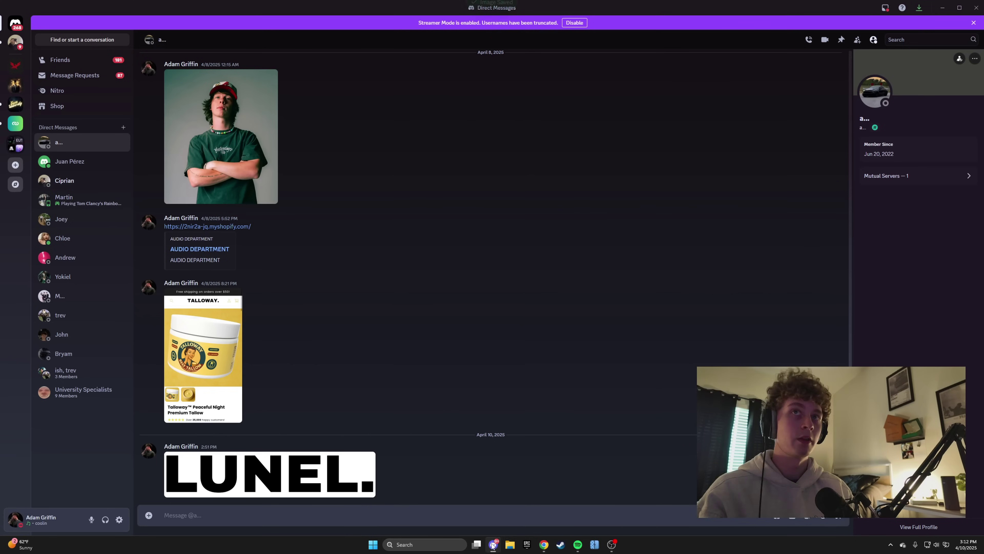
left_click(493, 545)
left_click(493, 546)
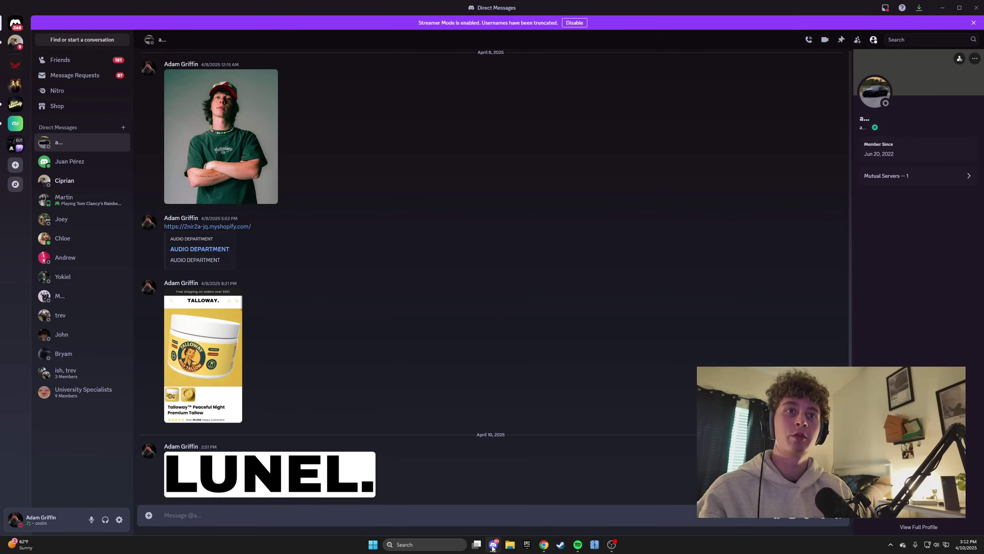
left_click(493, 546)
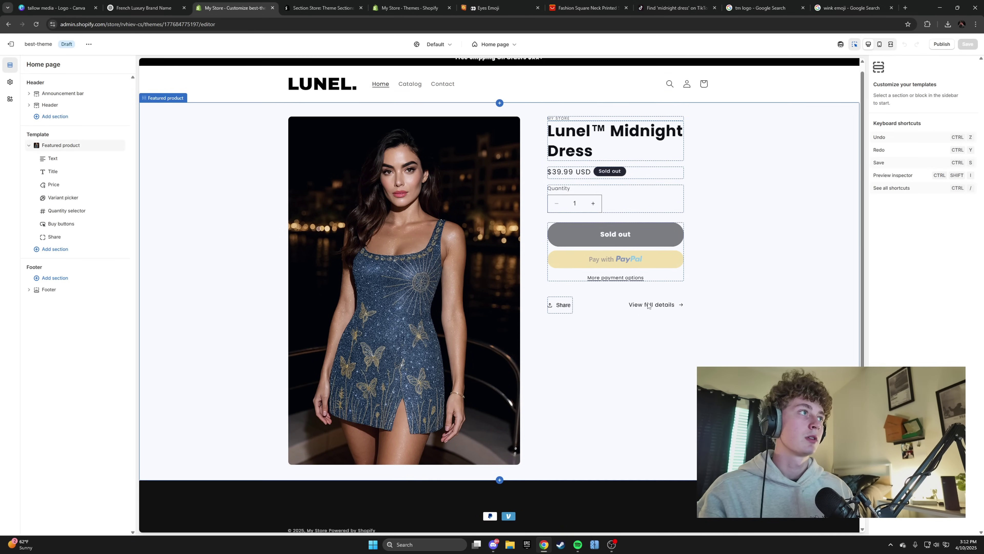
Step: Open the Lunel™ Midnight Dress product page from the home page's featured product and go to its "Top Notch Quality." section
left_click(668, 312)
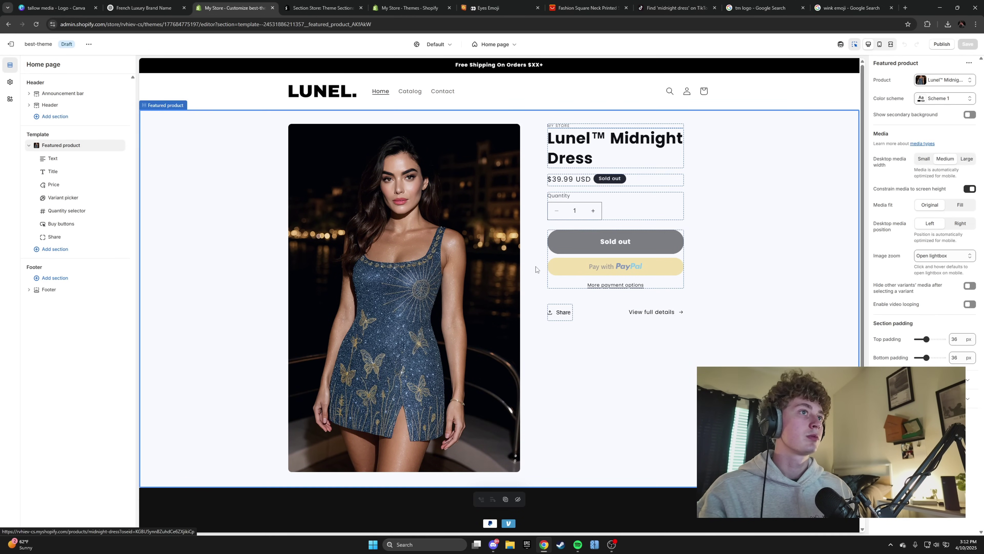
scroll(675, 244, "down", 3)
scroll(678, 247, "down", 15)
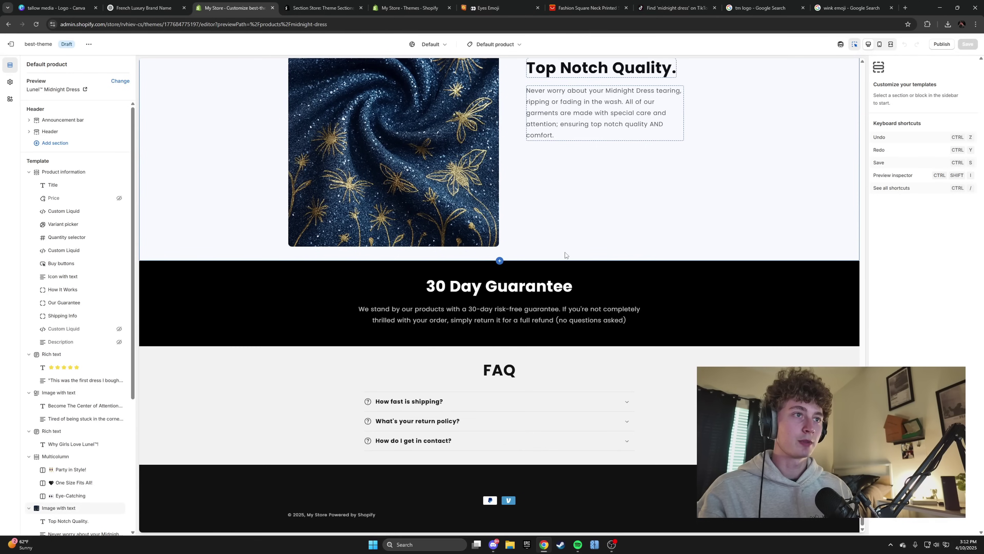
Step: Reload the theme editor and add the SS - Gallery #7 section between "Top Notch Quality." and "30 Day Guarantee"
left_click(500, 260)
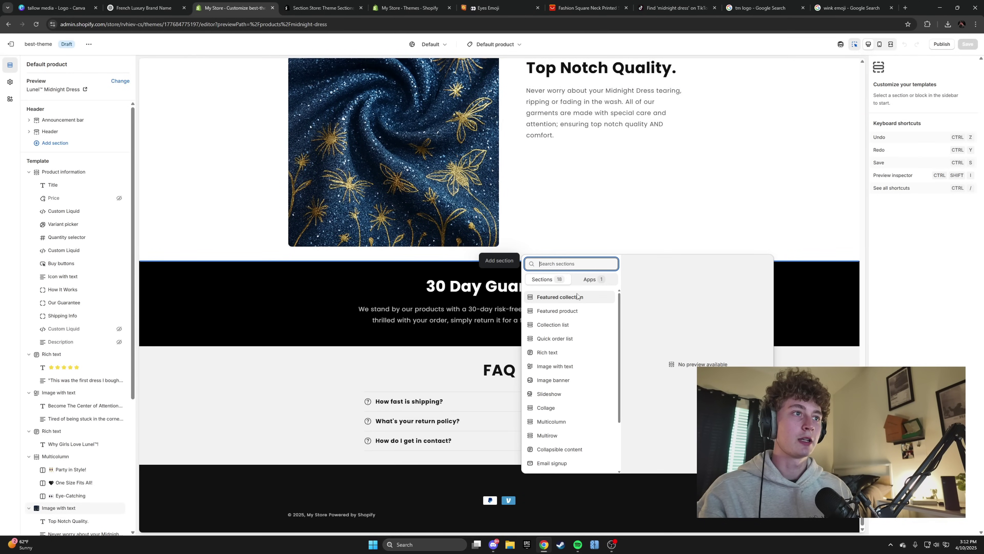
scroll(564, 407, "down", 5)
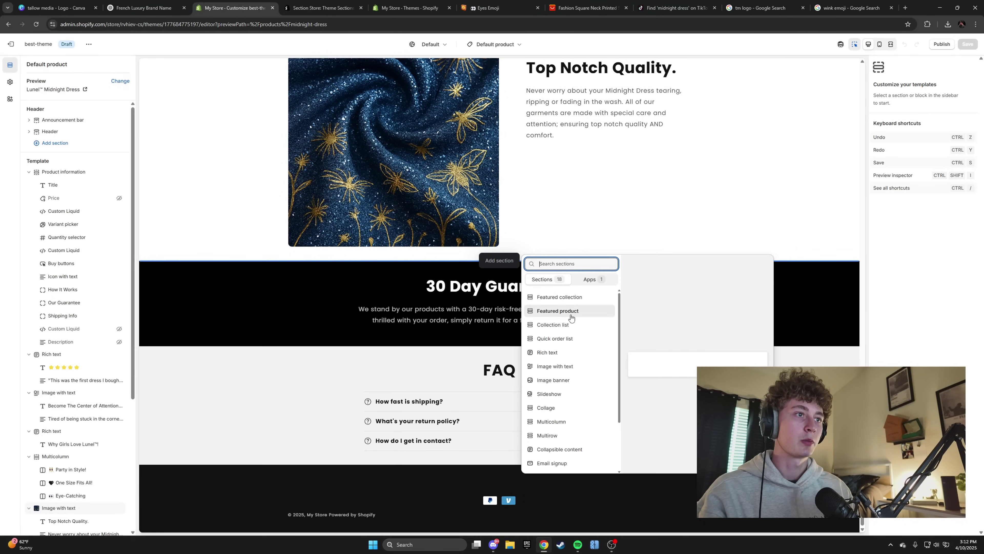
left_click(36, 24)
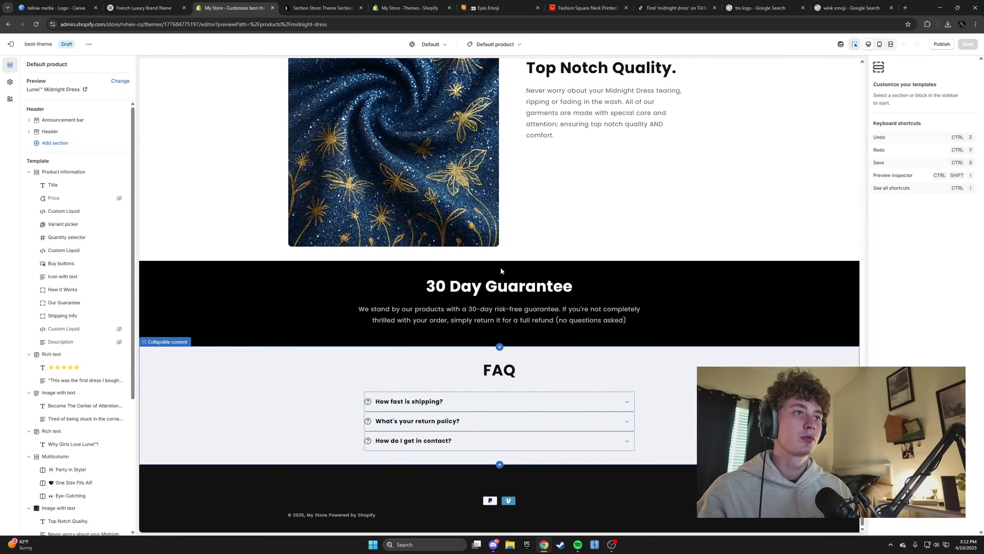
left_click(489, 261)
left_click(488, 260)
left_click(488, 260)
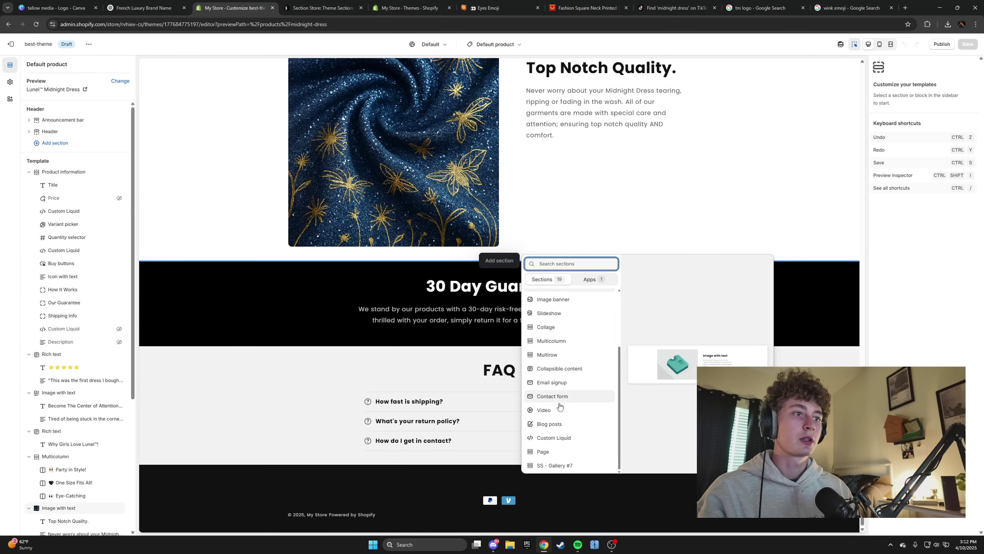
left_click(562, 467)
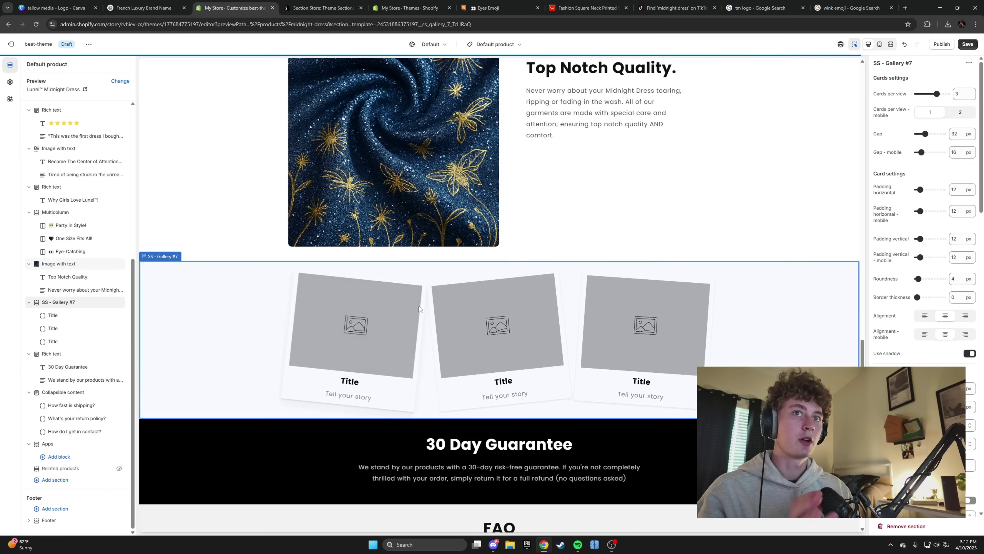
scroll(879, 338, "down", 4)
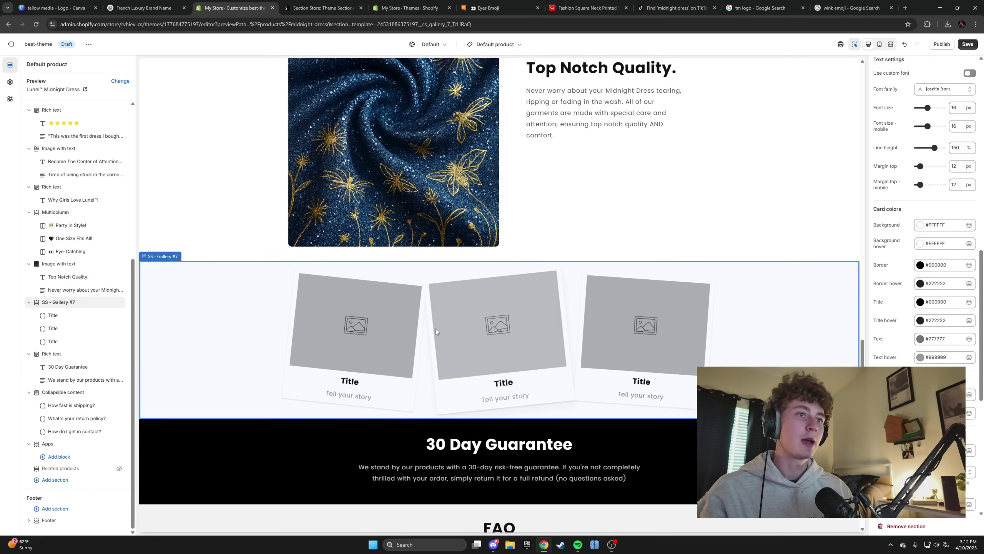
Step: Clear the "Tell your story" text from all three gallery cards, keeping only three cards, and save the theme
left_click(81, 322)
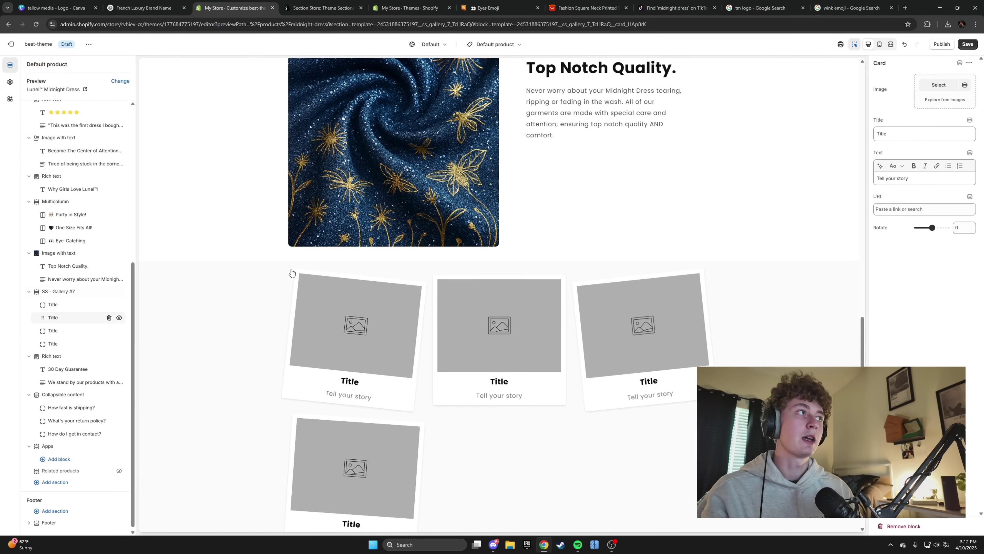
left_click_drag(877, 178, 905, 179)
key("BackSpace")
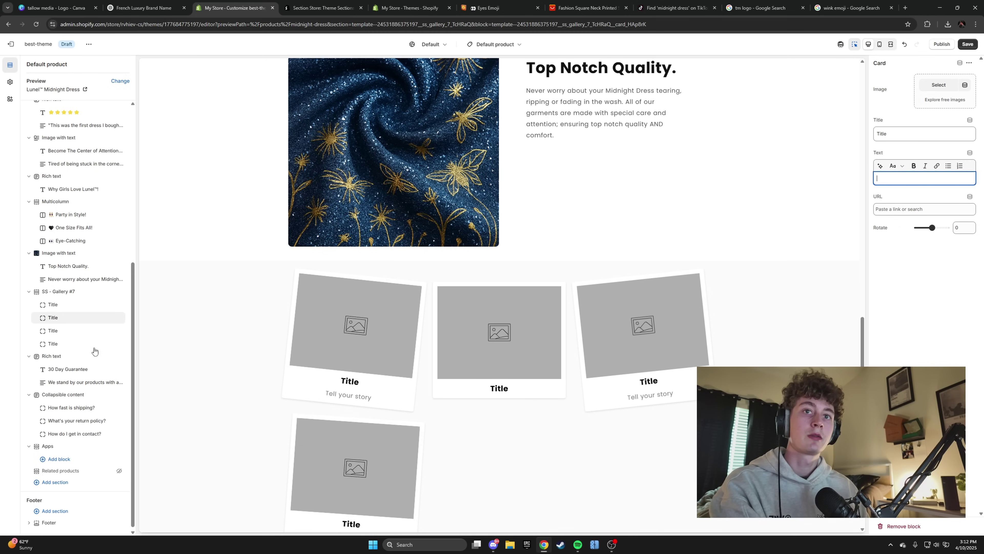
key("ctrl+z")
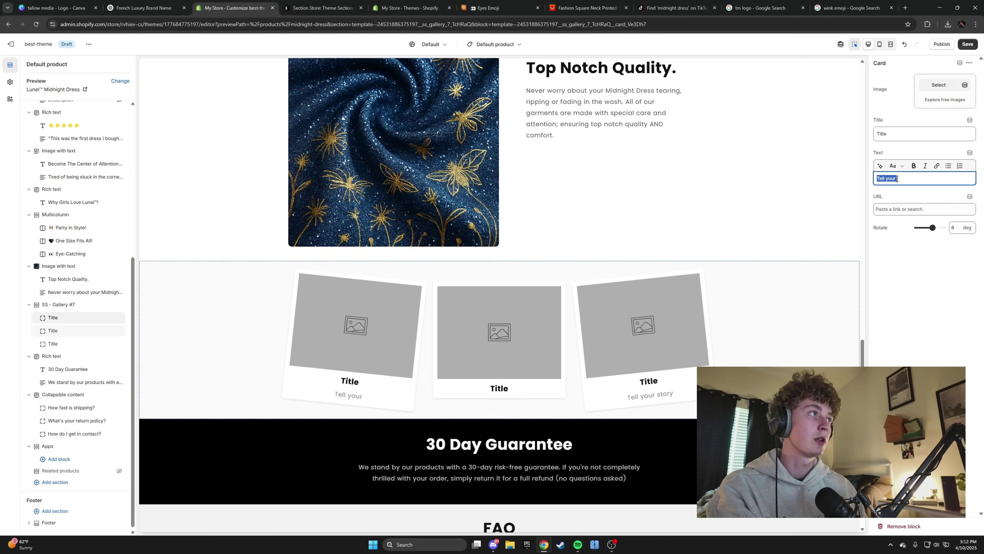
key("BackSpace")
left_click(64, 343)
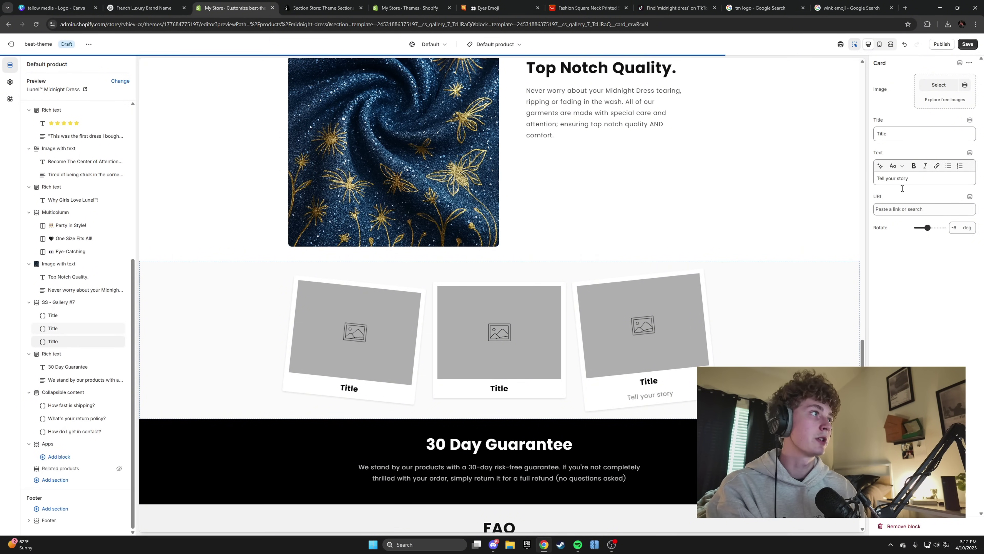
left_click_drag(908, 178, 876, 178)
key("BackSpace")
left_click(973, 45)
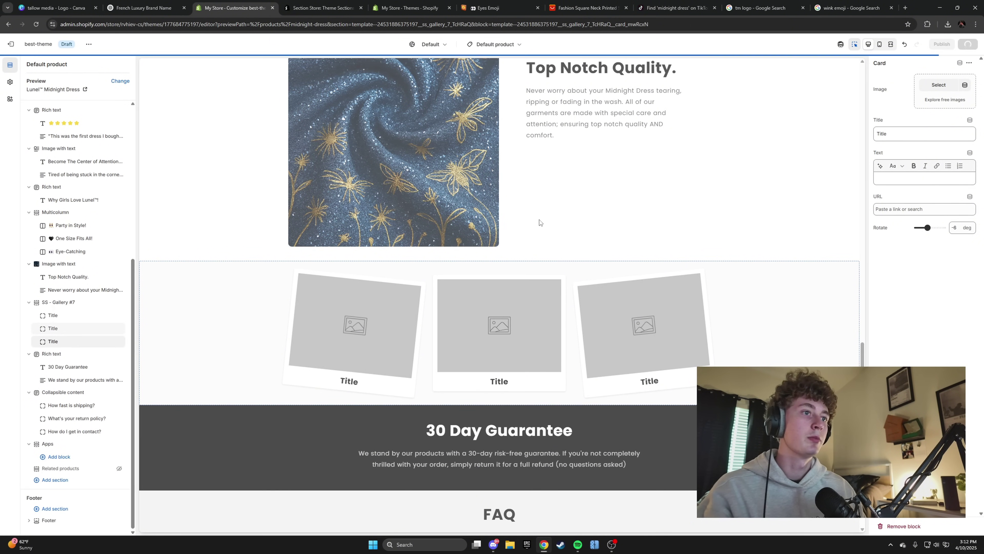
Step: Set the gallery section's inside bottom padding to 68 px
left_click(764, 362)
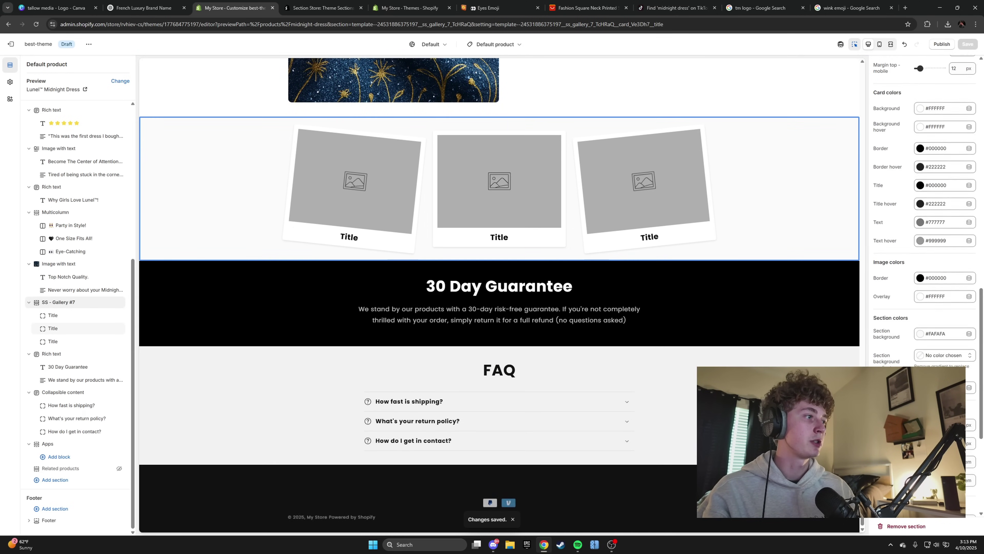
scroll(913, 146, "down", 10)
left_click_drag(926, 322, 932, 321)
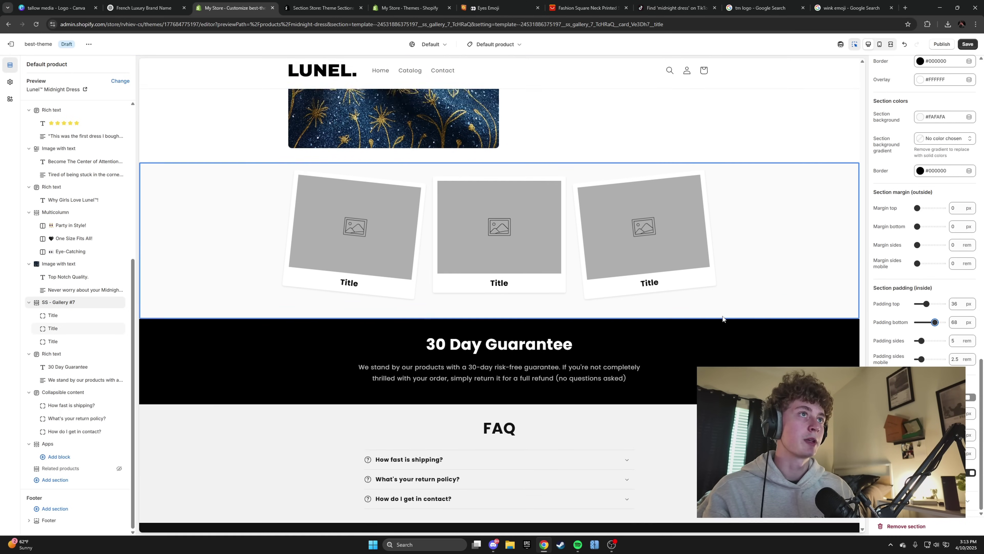
Step: Switch to ChatGPT and view the newly generated dancing image at full size
key("ctrl+shift+Tab")
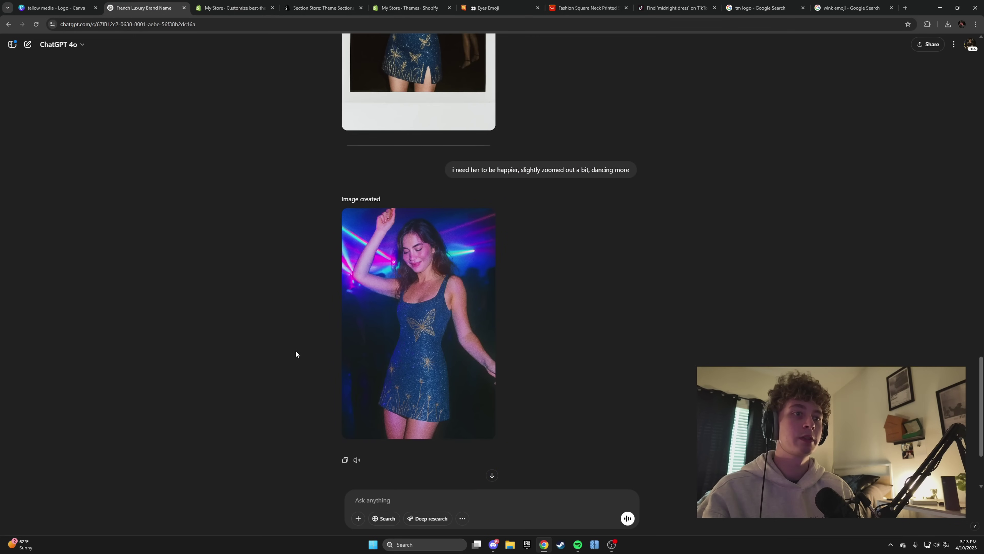
left_click(387, 331)
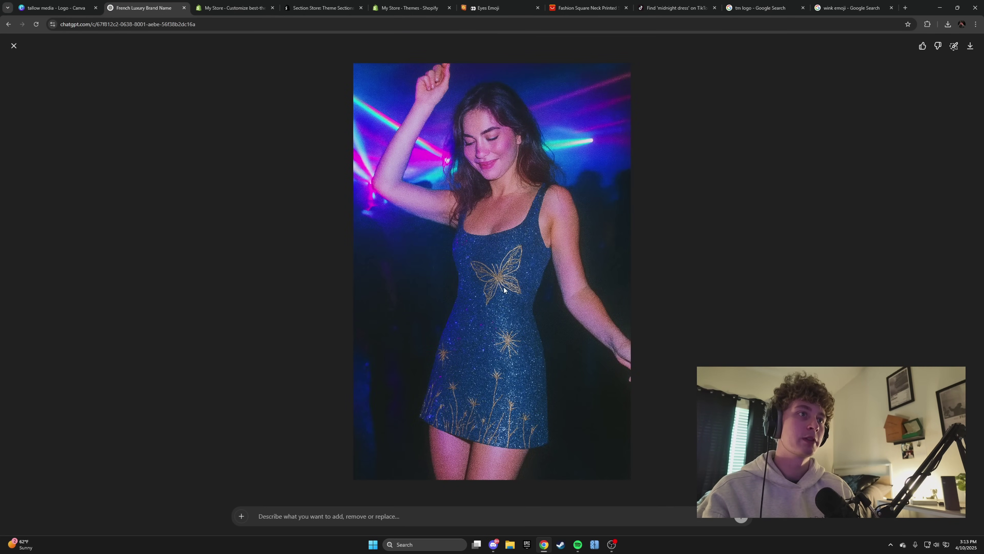
Step: Save the dancing image as a PNG in the Downloads folder and close the full-size view
right_click(504, 289)
left_click(511, 302)
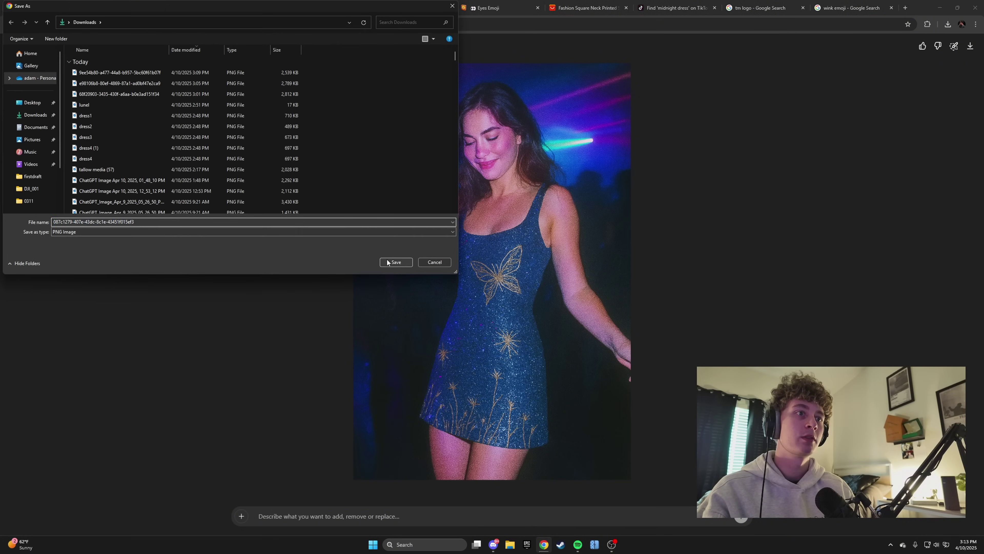
left_click(387, 263)
left_click(14, 46)
Step: In the Shopify theme editor, upload the saved dancing image into the "Become The Center of Attention With Lunel™!" section
key("ctrl+Tab")
scroll(310, 233, "up", 10)
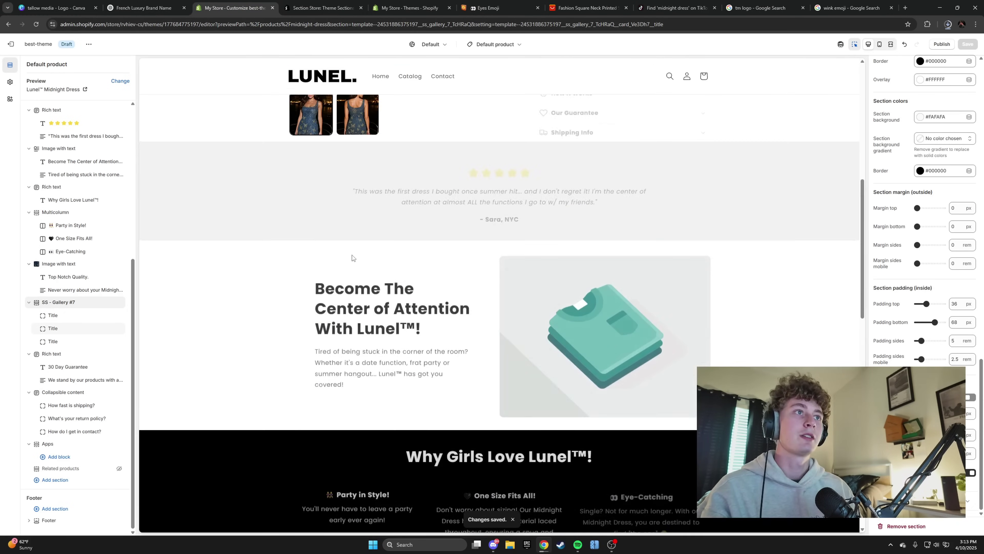
scroll(352, 255, "down", 2)
left_click(578, 214)
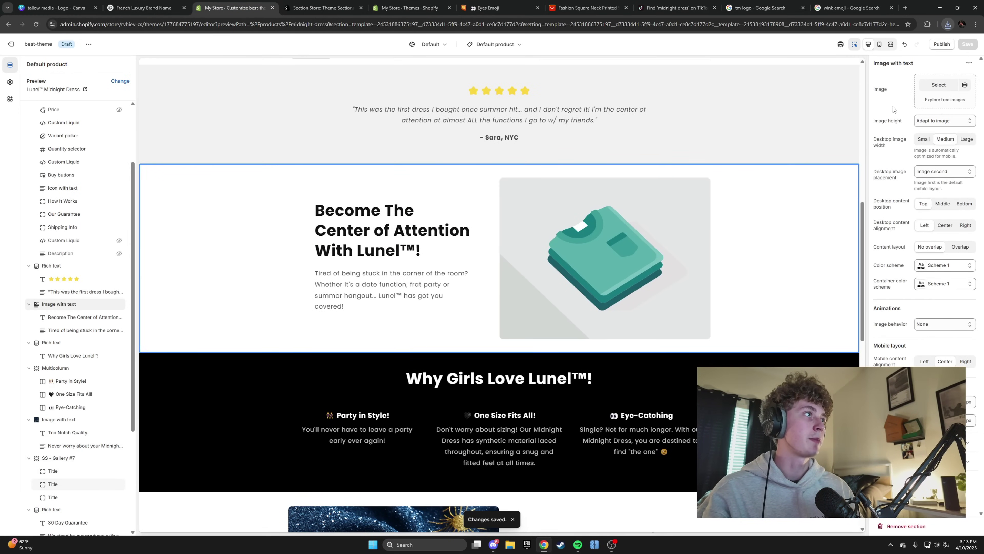
left_click(936, 86)
left_click(492, 172)
left_click(150, 73)
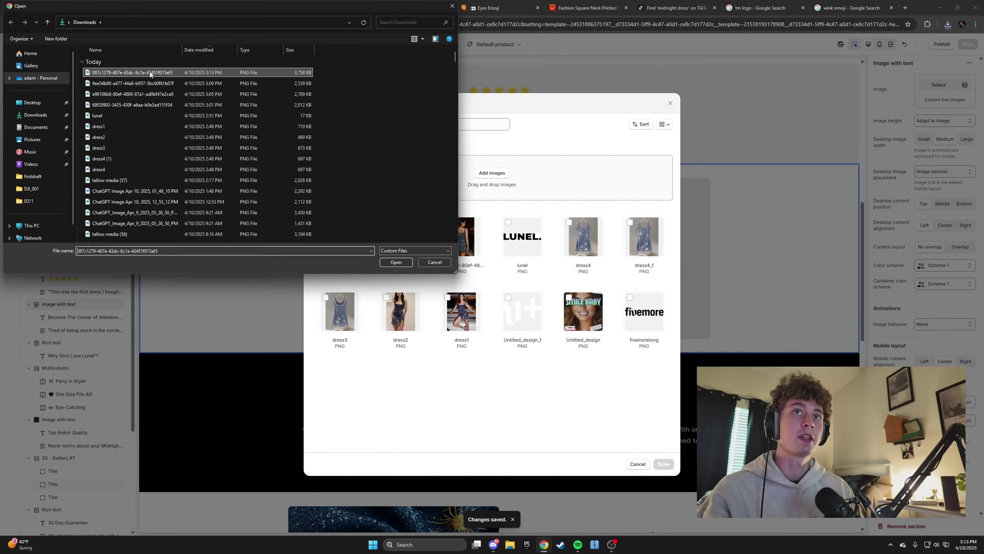
double_click(150, 73)
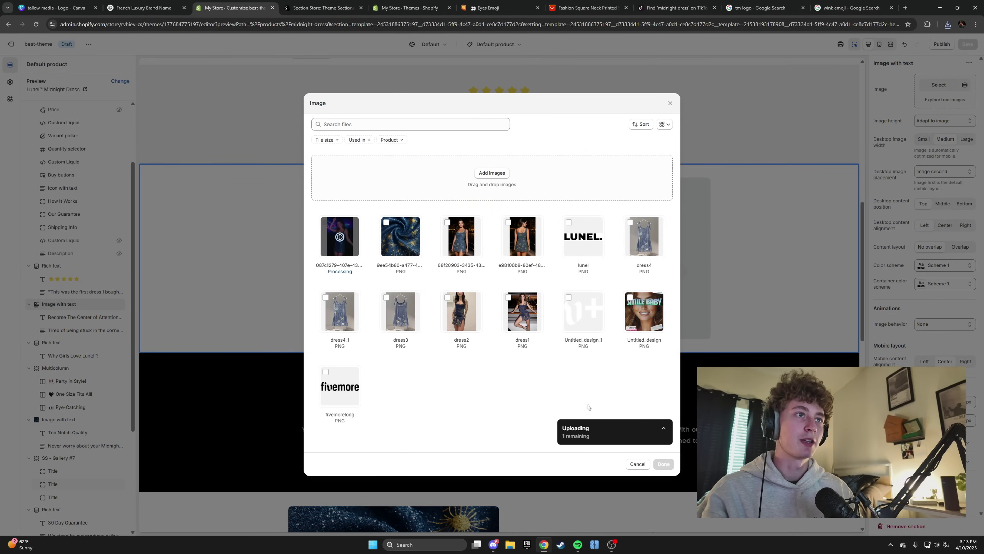
left_click(663, 464)
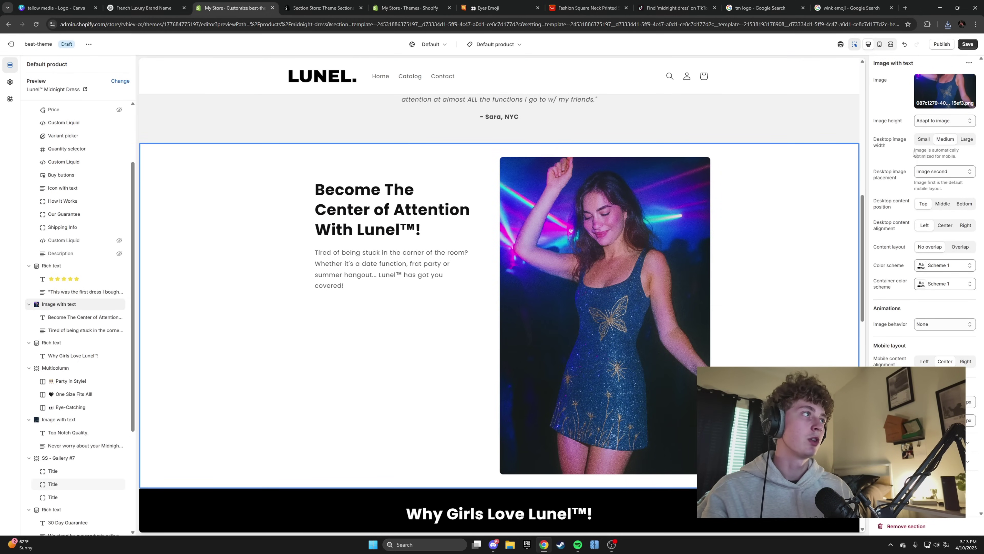
Step: Set the section's image height to Medium, place the image's focal point at the woman's forehead, and save the image and theme
left_click(937, 125)
left_click(937, 150)
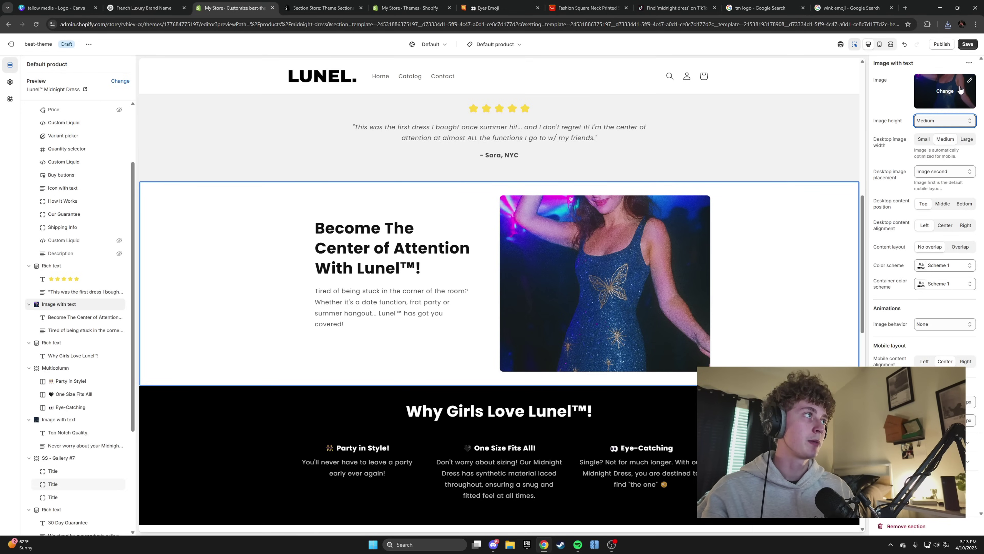
left_click(969, 86)
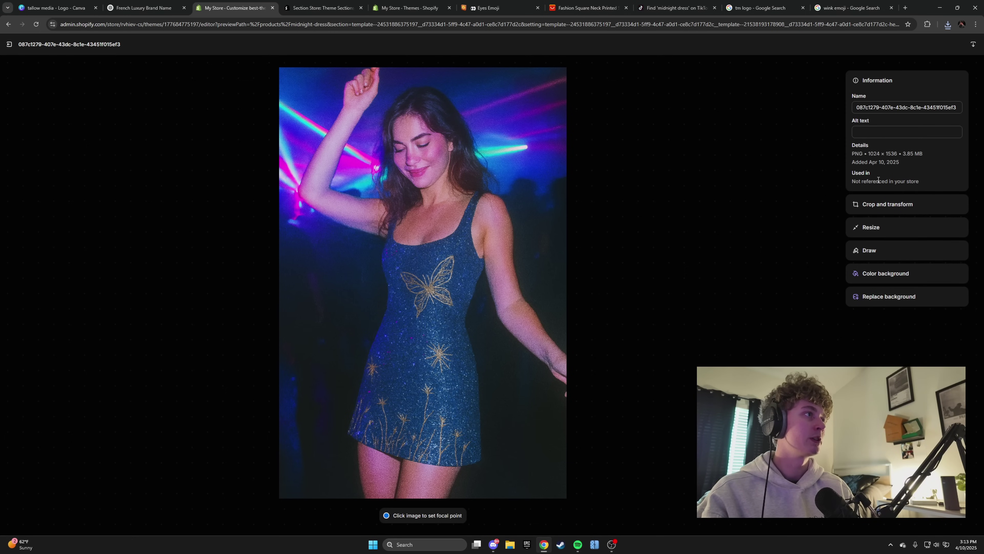
left_click(415, 128)
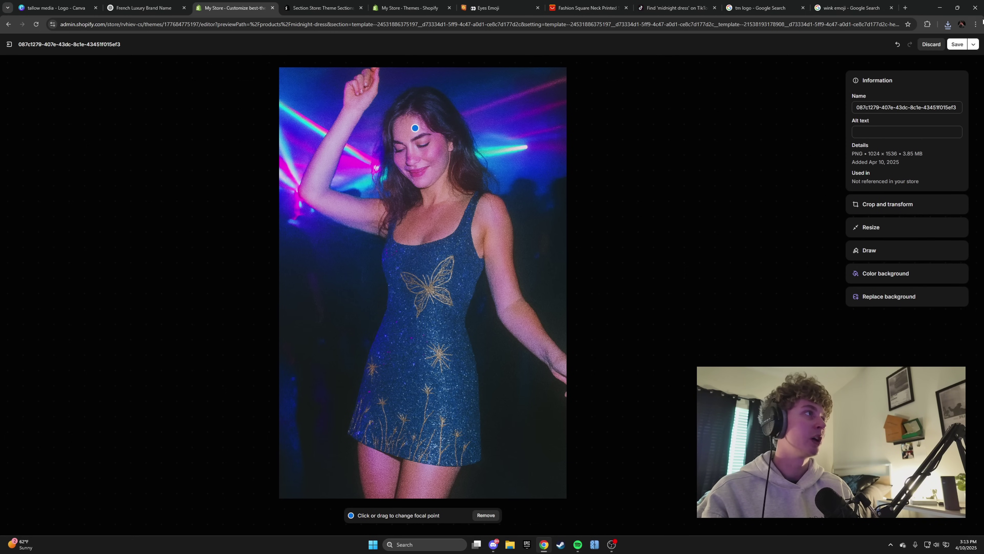
left_click(939, 45)
left_click(410, 119)
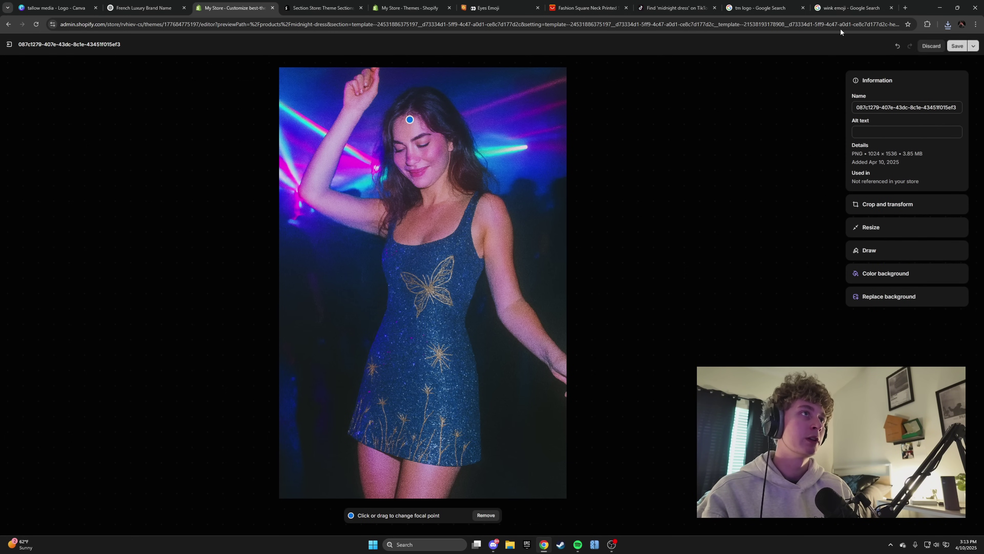
key("ctrl+s")
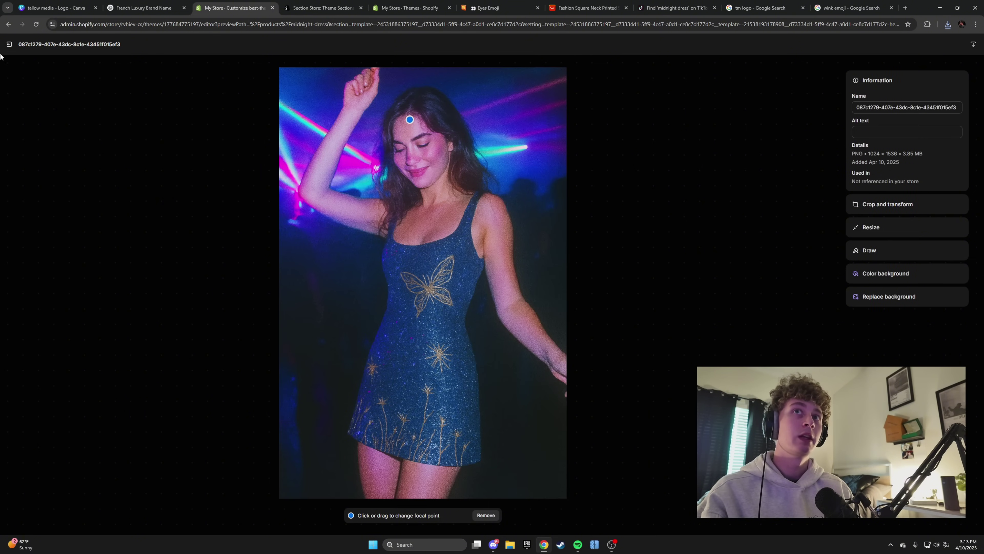
left_click(9, 44)
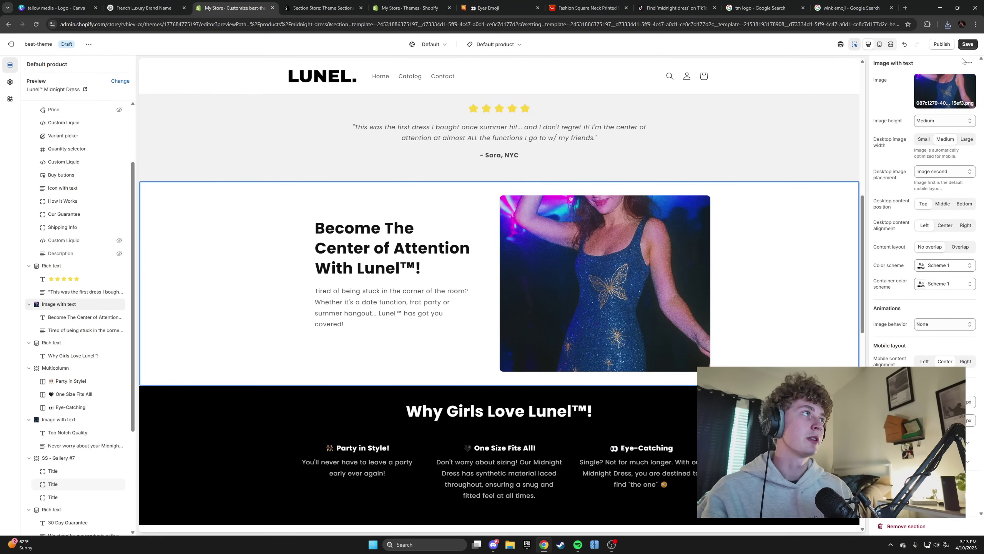
key("ctrl+s")
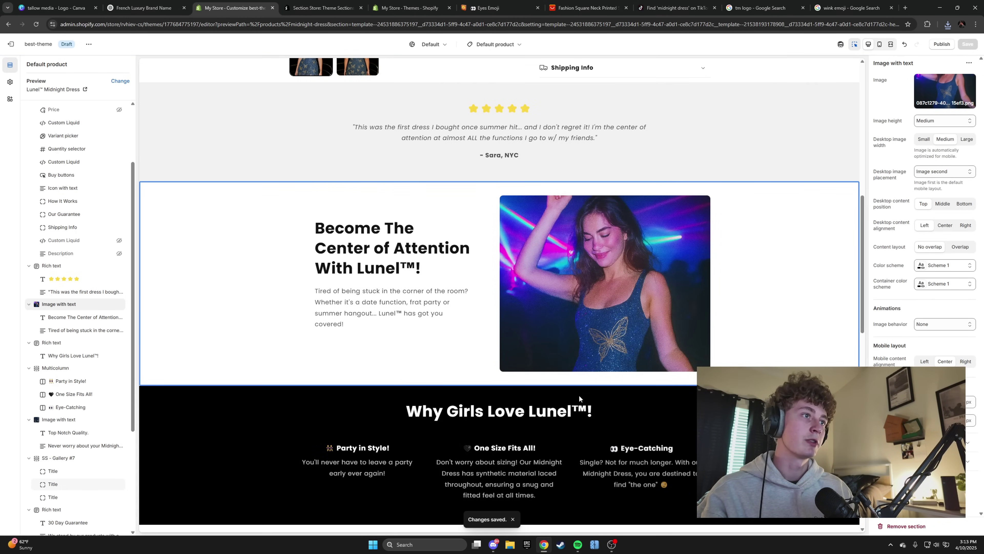
Step: Turn off the preview inspector and review the product page in the desktop and mobile previews
left_click(854, 46)
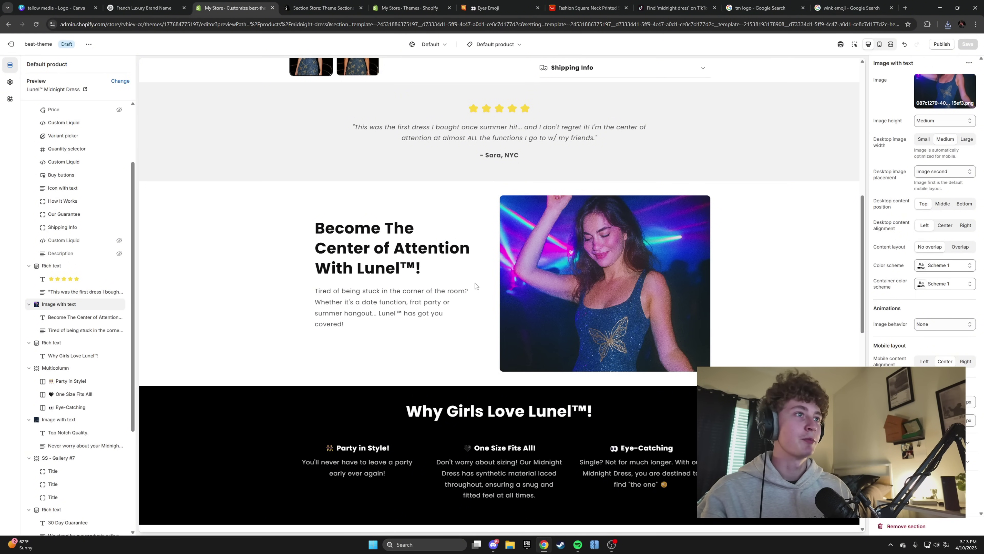
scroll(476, 286, "down", 10)
scroll(476, 285, "up", 5)
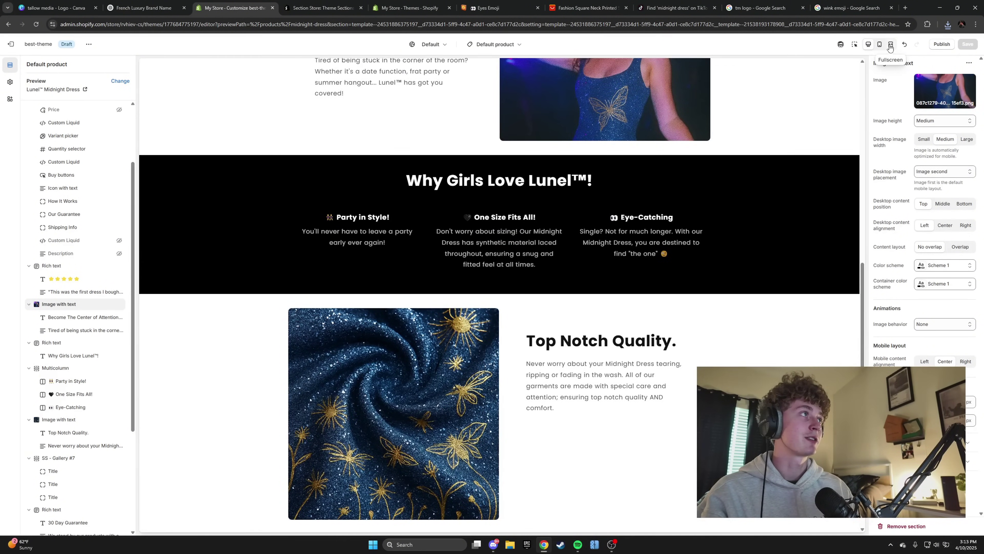
left_click(879, 44)
scroll(574, 325, "up", 8)
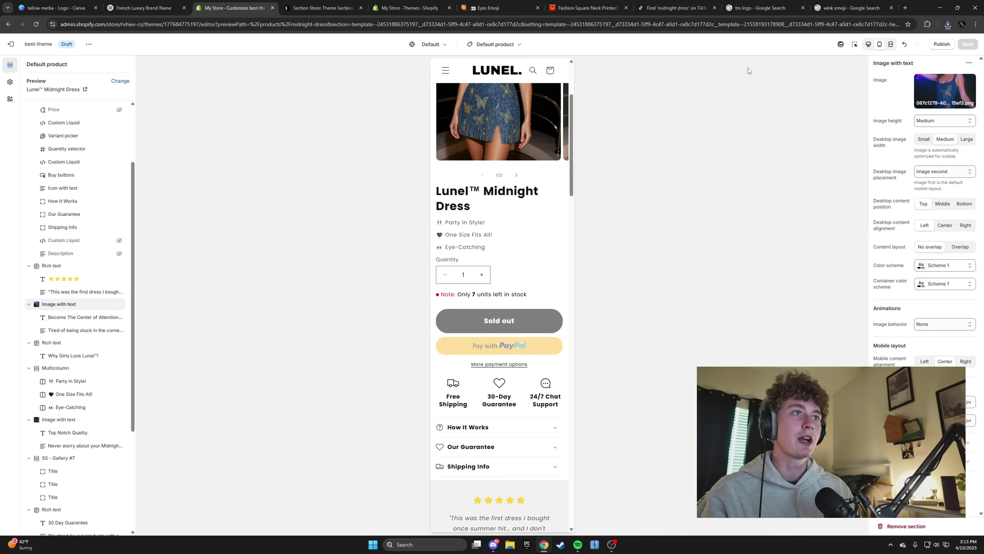
left_click(868, 44)
scroll(625, 289, "down", 15)
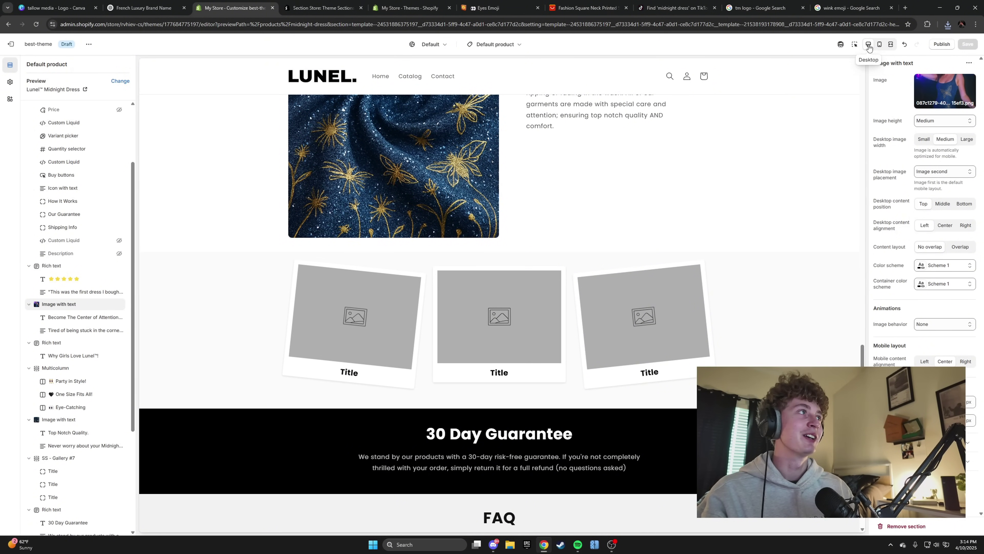
Step: Turn the preview inspector back on, set the SS - Gallery #7 section background to #FFFFFF, and save the theme
left_click(854, 44)
left_click(779, 311)
scroll(929, 291, "down", 15)
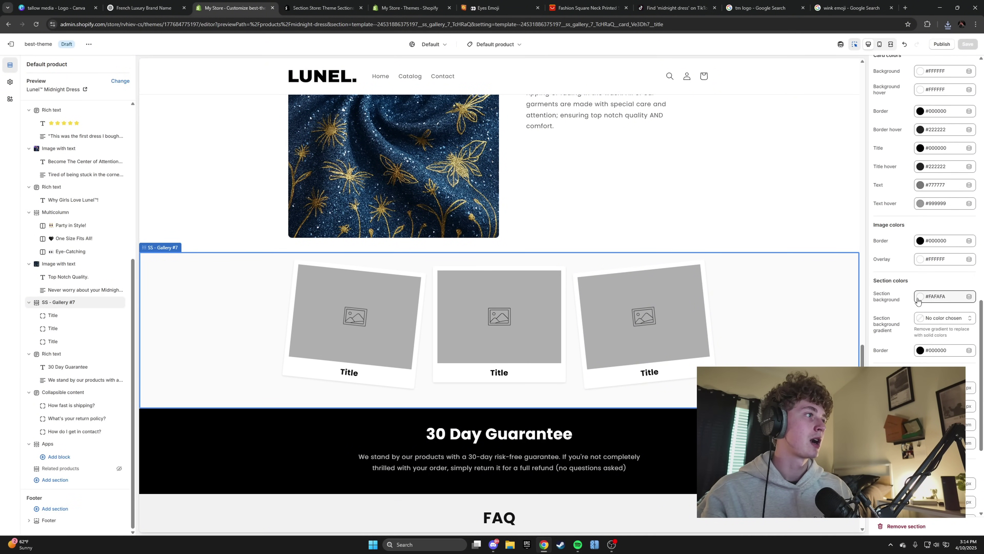
left_click(918, 301)
left_click(908, 287)
left_click(946, 62)
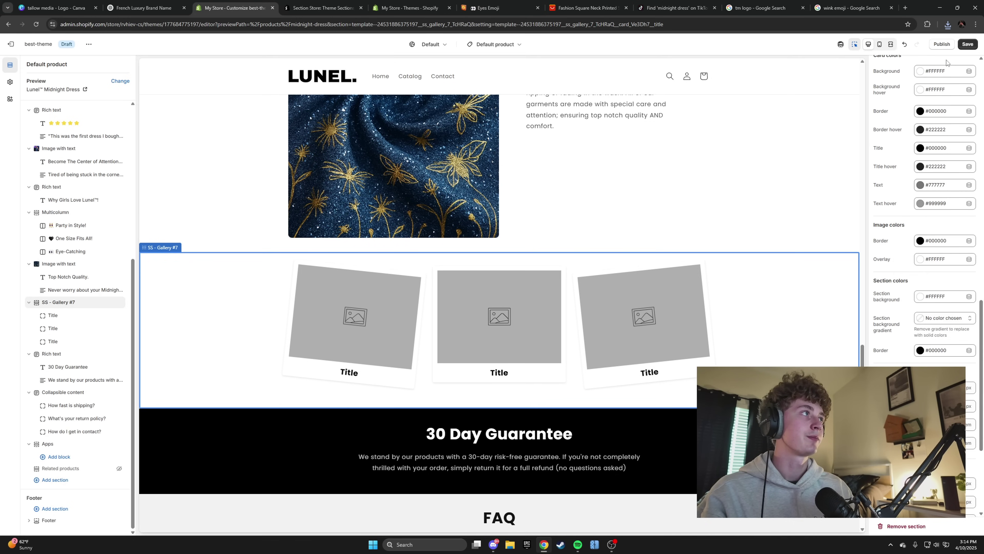
left_click(967, 44)
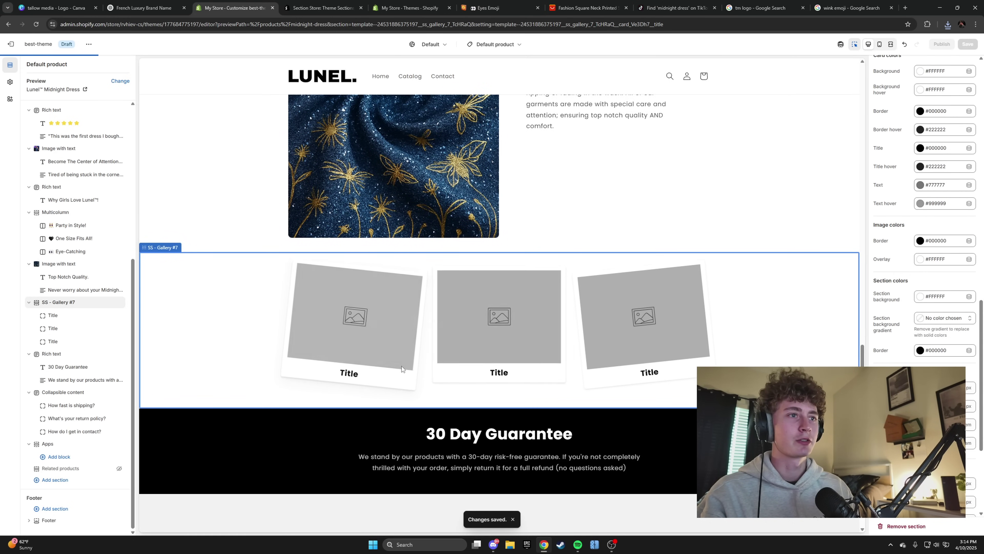
scroll(466, 365, "down", 4)
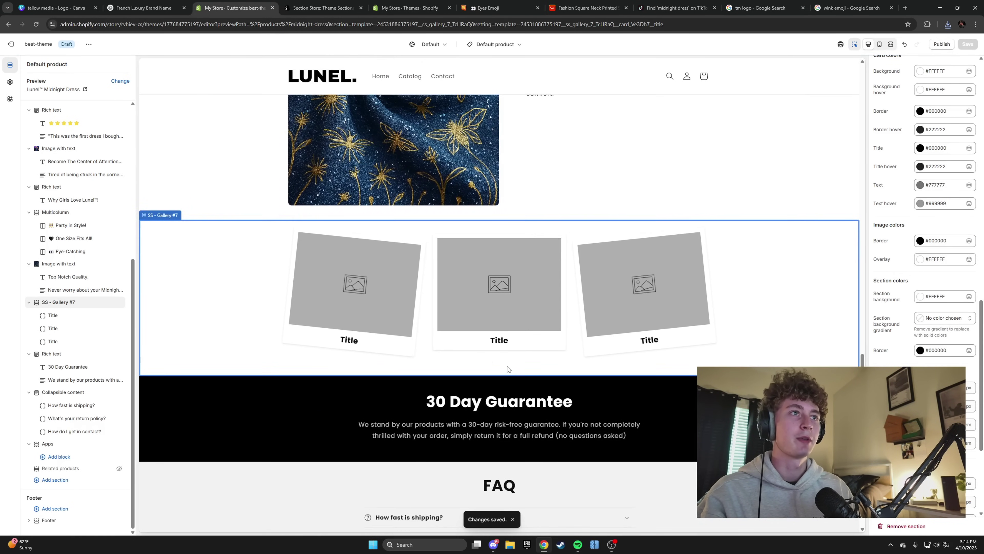
Step: Ask ChatGPT for another candid polaroid-look shot of a girl with friends wearing this dress on a luxury nighttime beach, flash reflecting off her dress
left_click(150, 6)
type("ke")
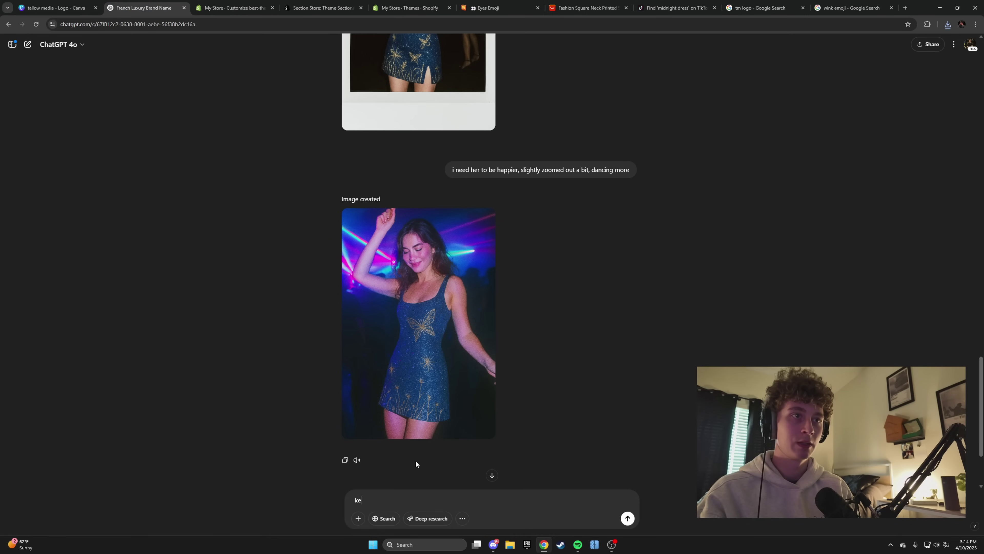
type("eping that same pol")
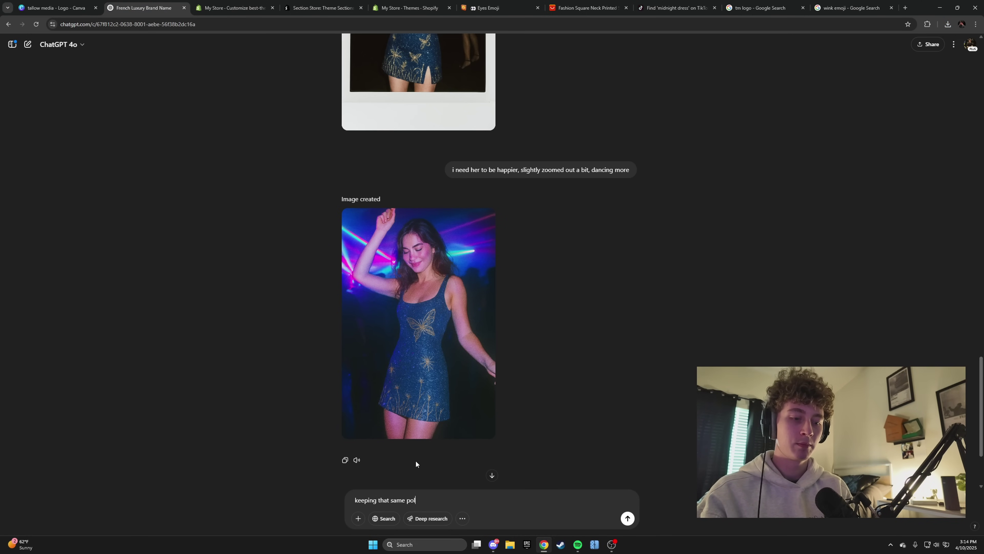
type("aroid shot look, ")
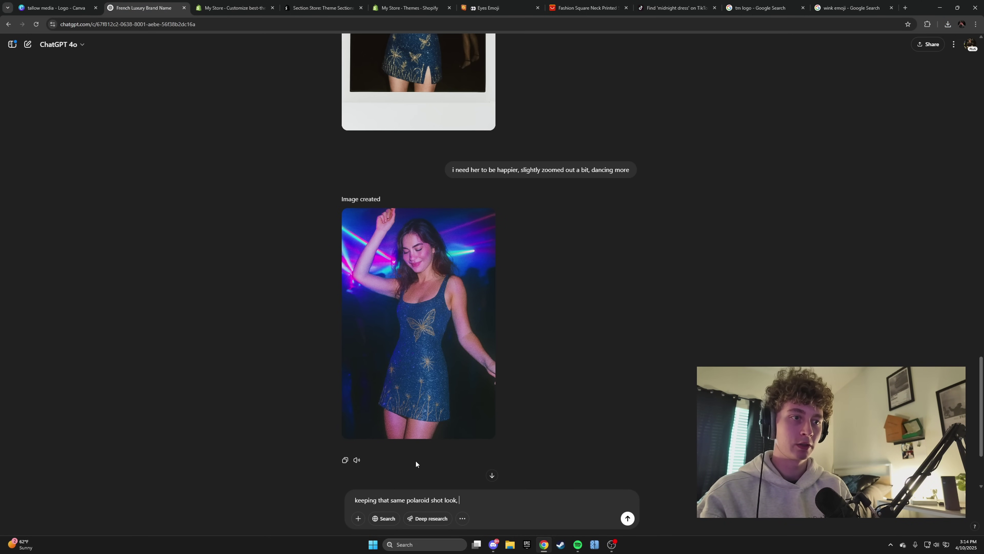
type("give me another ca")
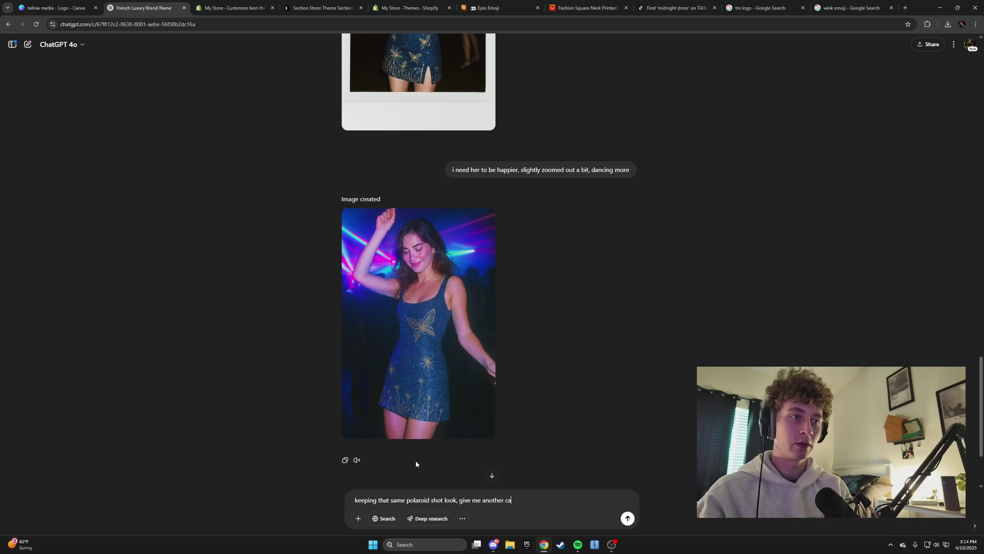
type("ndid shot of a girl wi")
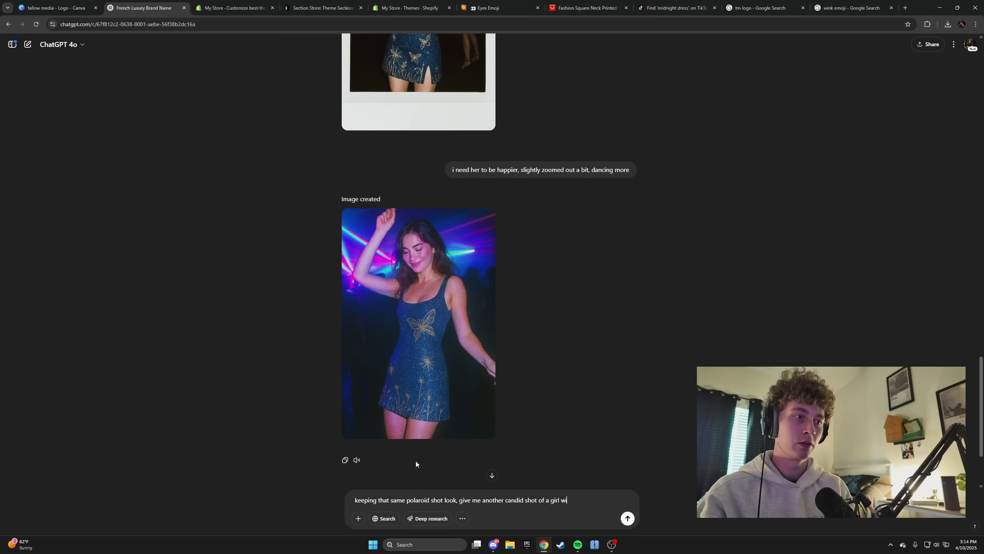
type("th her friends wearing this dress ")
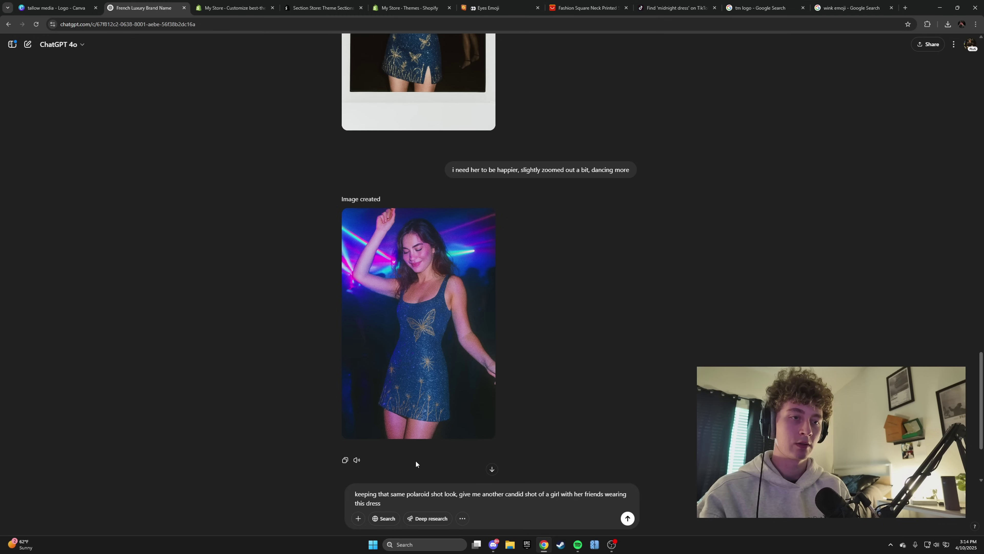
type("on a beach, l")
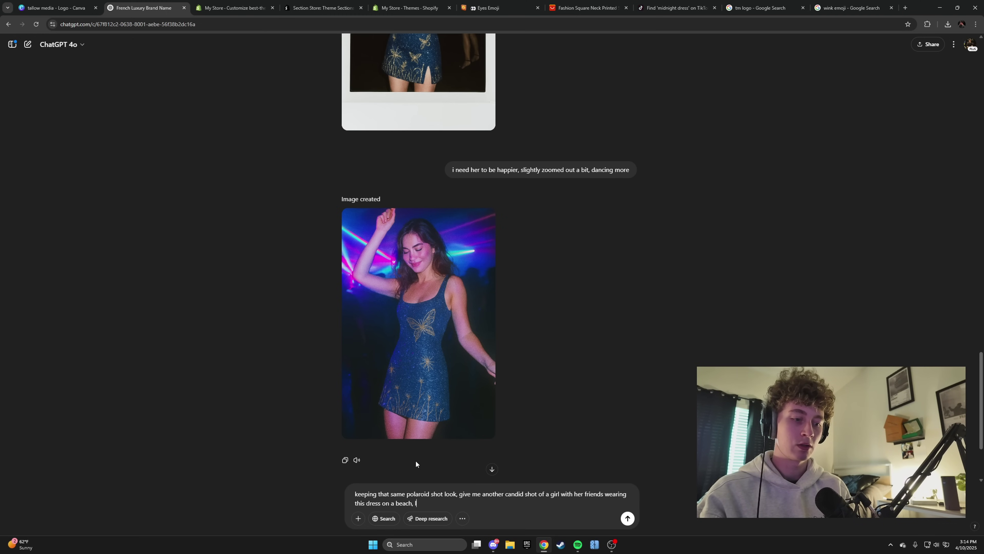
type("u")
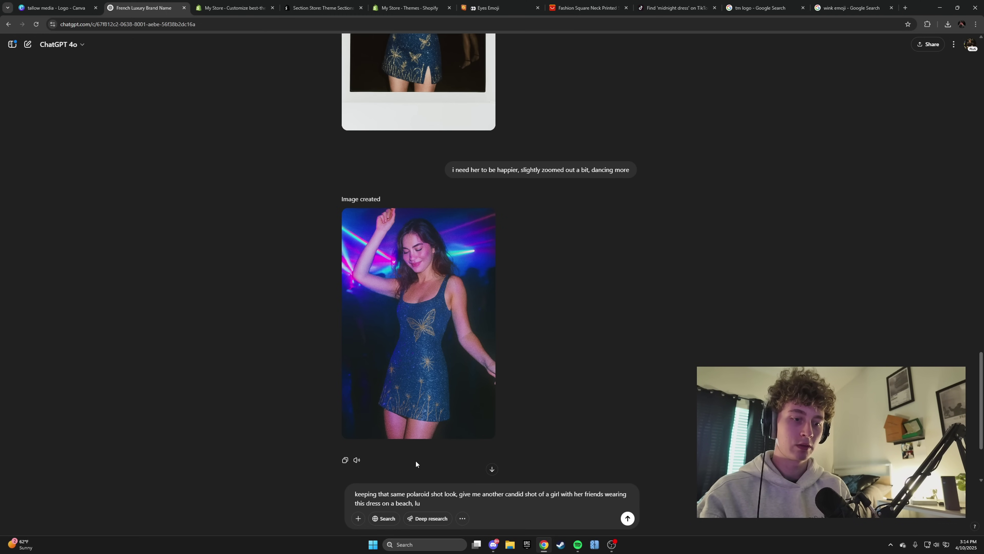
type("zxury, nighttime, ")
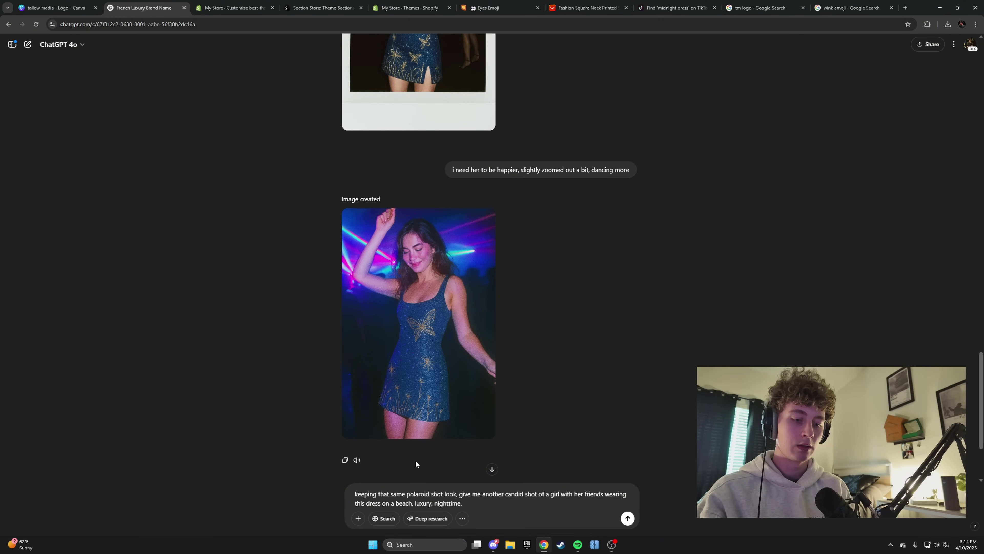
type("the flash of the polaroi")
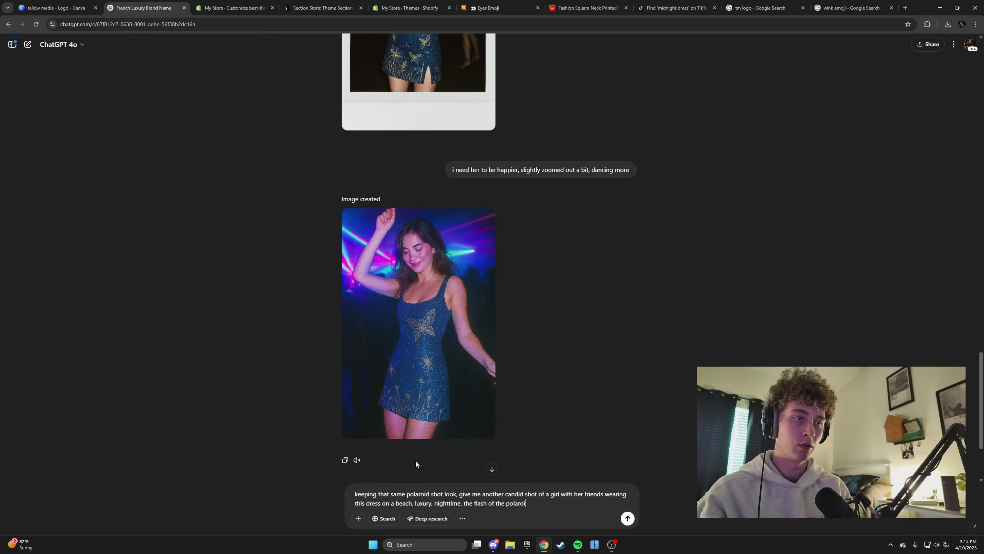
type("d is reflecting off")
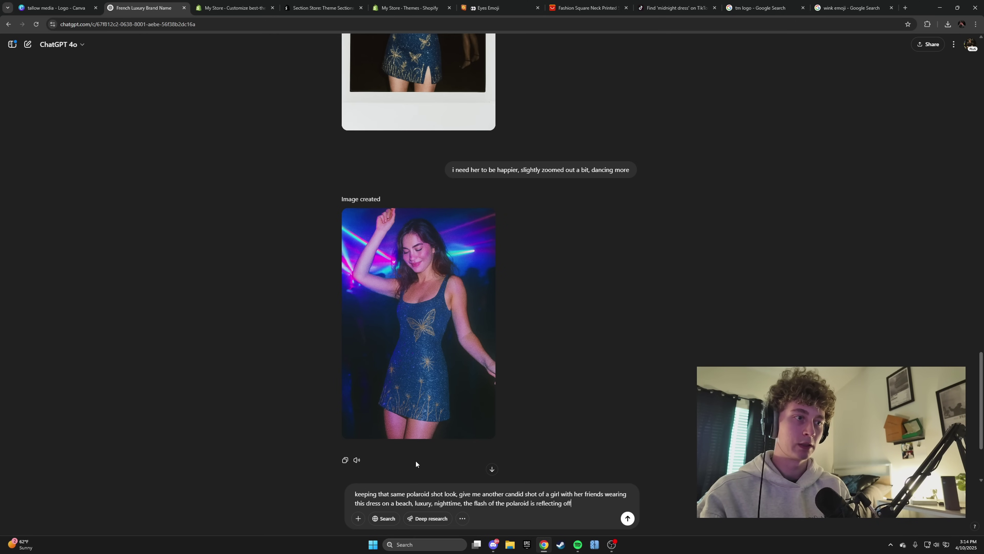
type(" of her dress")
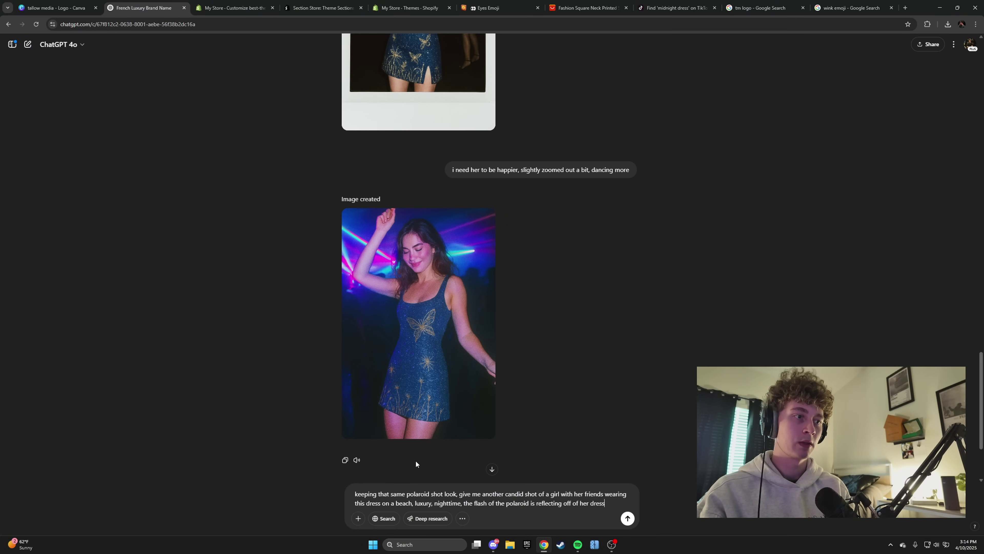
key("Return")
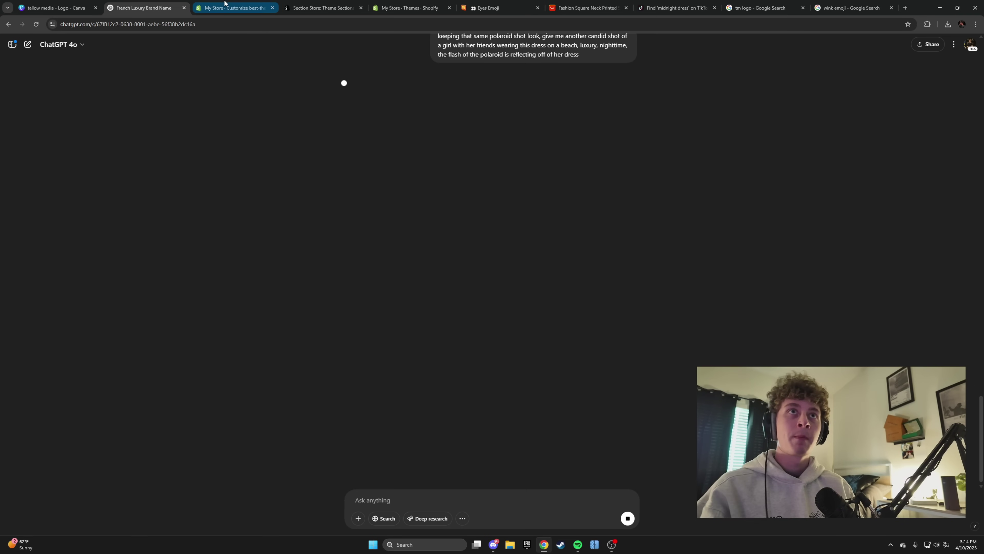
Step: Switch to the Shopify theme editor and review the product page in the desktop and mobile previews, including the second product photo on mobile
left_click(230, 8)
scroll(420, 308, "up", 15)
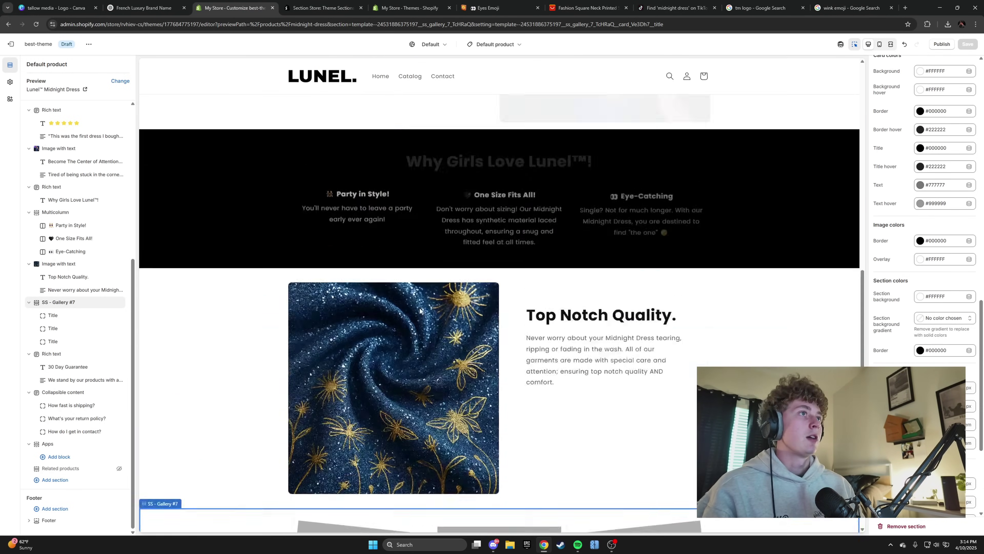
scroll(375, 319, "down", 5)
scroll(380, 285, "up", 6)
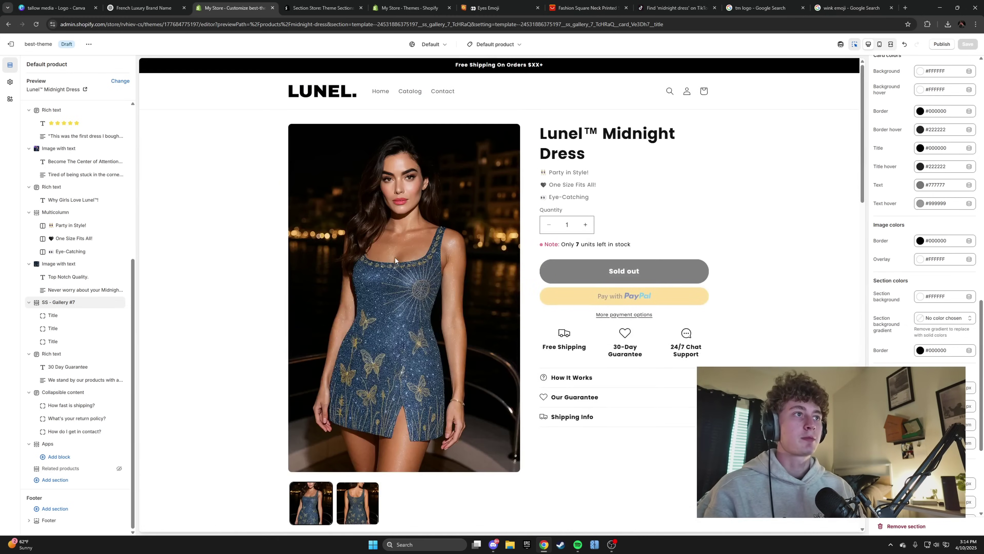
left_click(880, 44)
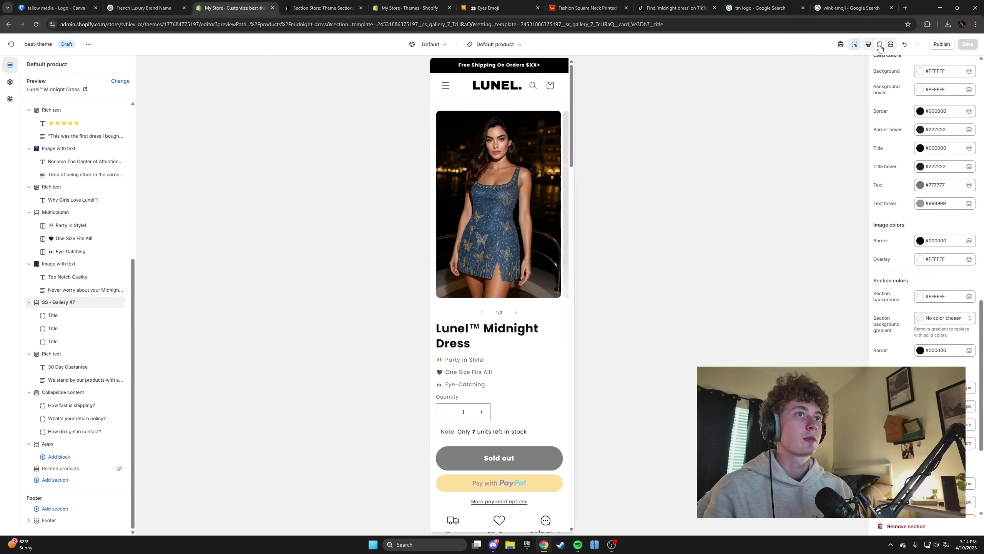
mouse_move(570, 136)
left_mouse_down()
mouse_move(569, 225)
mouse_move(570, 128)
left_mouse_up()
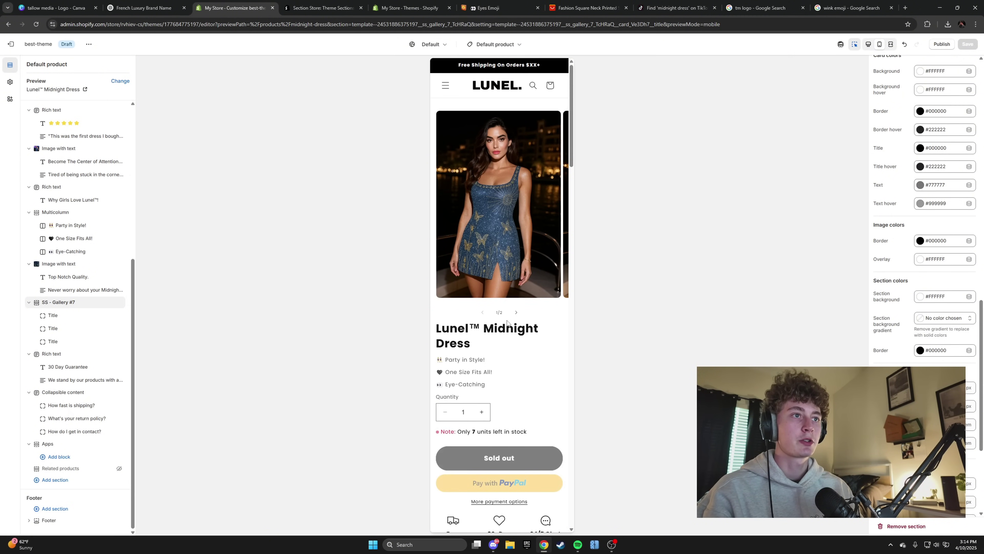
left_click(516, 312)
left_click_drag(571, 142, 562, 273)
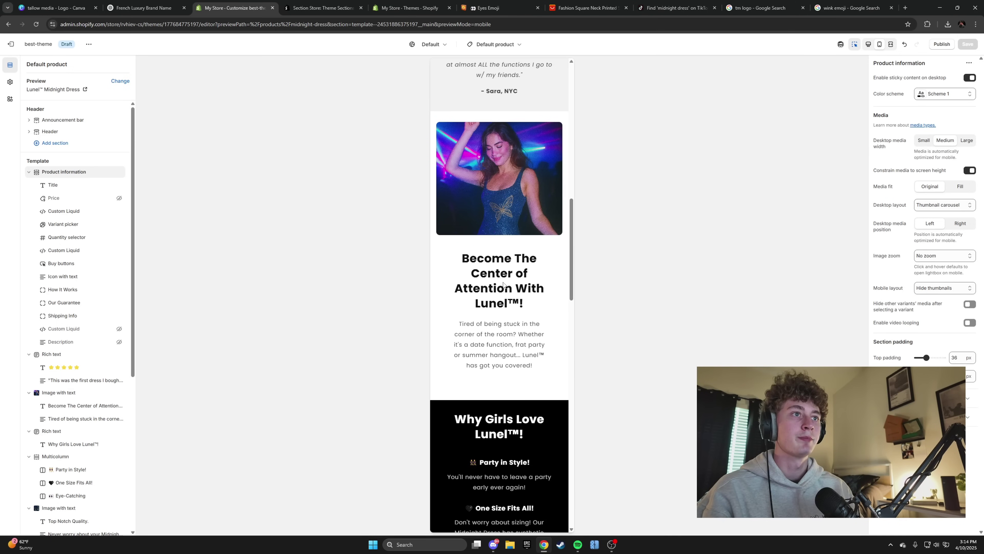
scroll(489, 283, "down", 10)
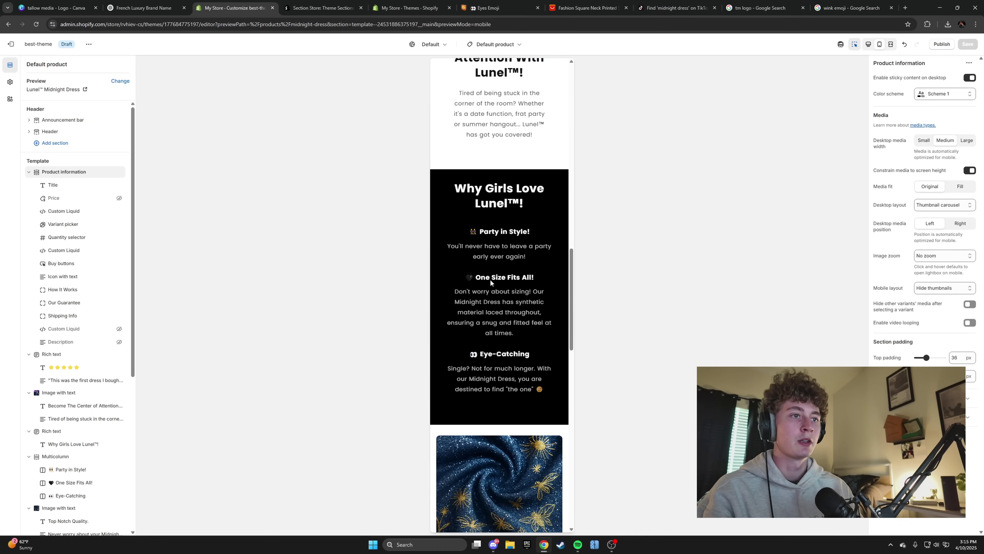
scroll(489, 271, "up", 6)
scroll(488, 249, "down", 7)
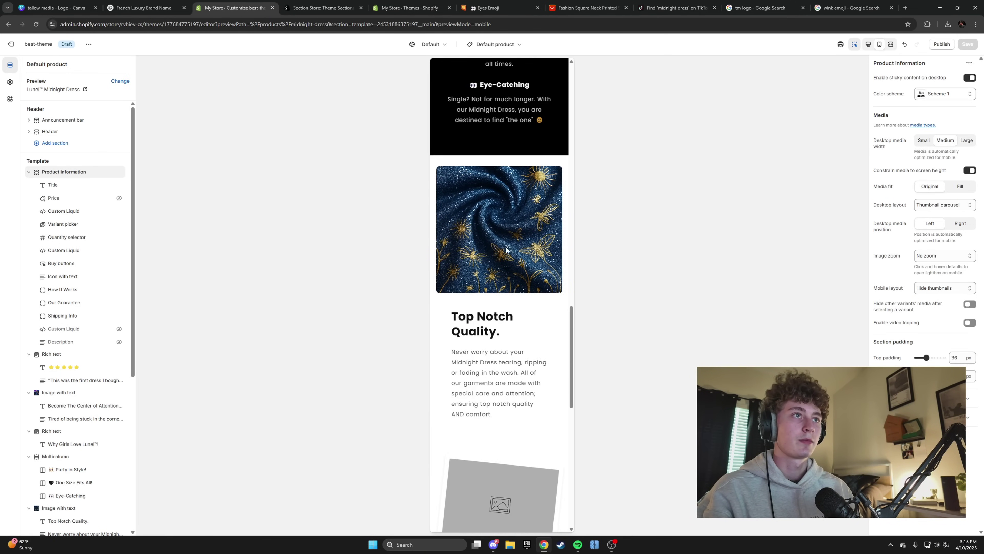
Step: Return to the desktop preview and compare the front-view and back-view product photos in the product gallery
left_click(867, 45)
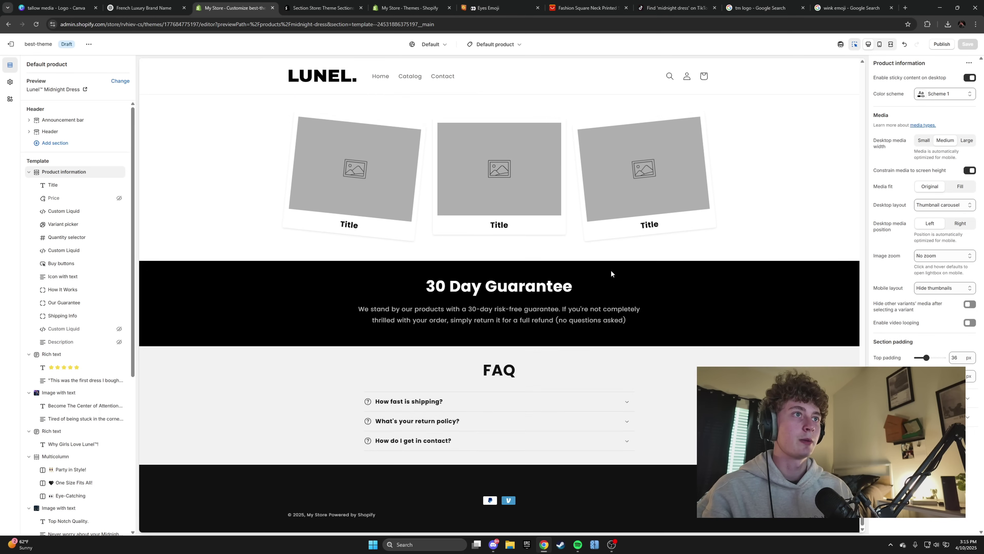
scroll(499, 276, "up", 15)
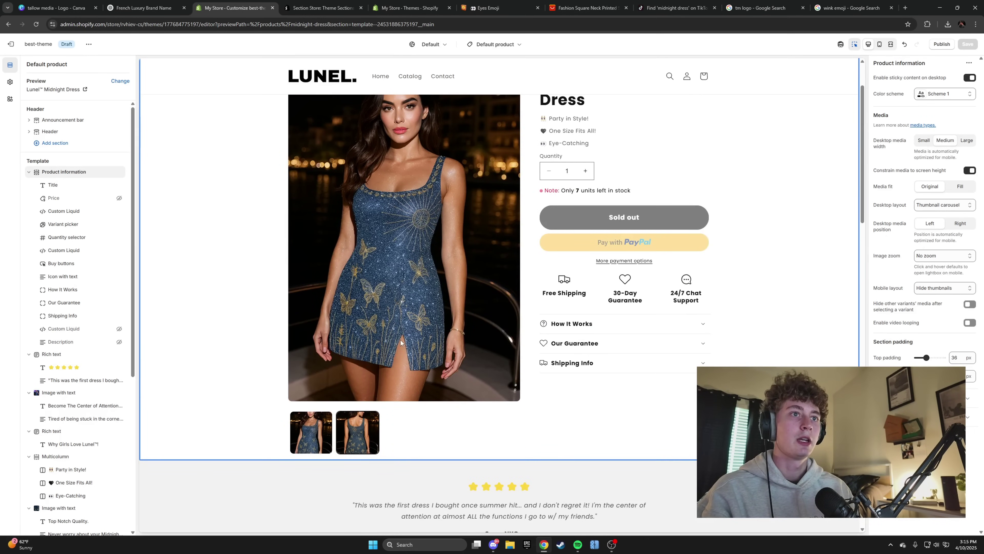
left_click(370, 432)
left_click(315, 431)
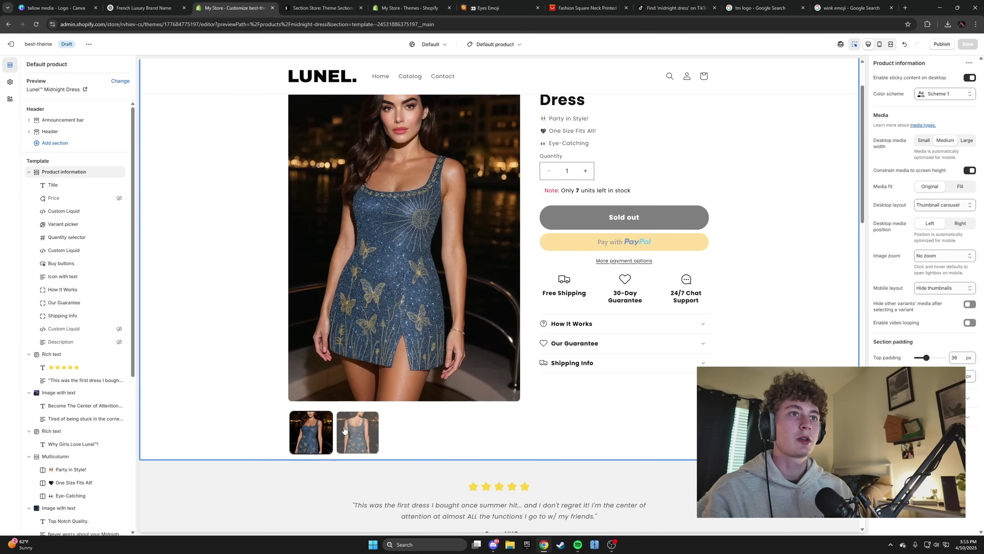
left_click(344, 429)
left_click(312, 431)
Step: Switch to the AliExpress listing and examine the supplier's dress photos against the AI-generated product photos in the Shopify preview
left_click(587, 8)
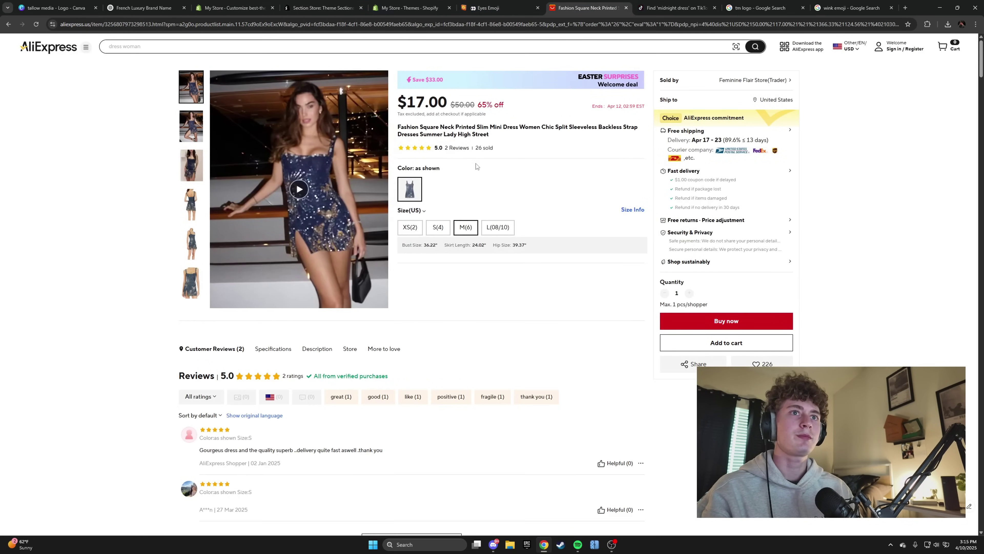
left_click(184, 165)
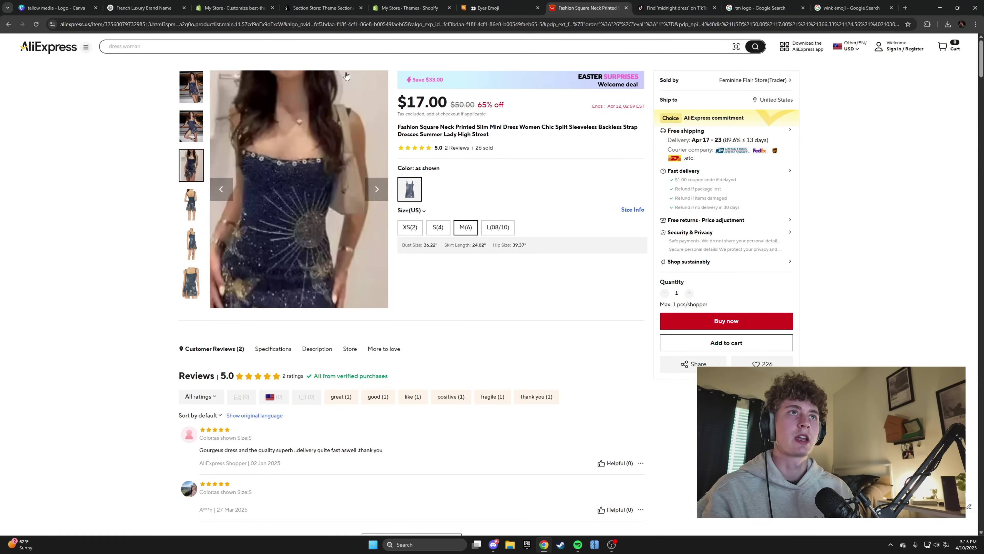
left_click(461, 3)
left_click(408, 7)
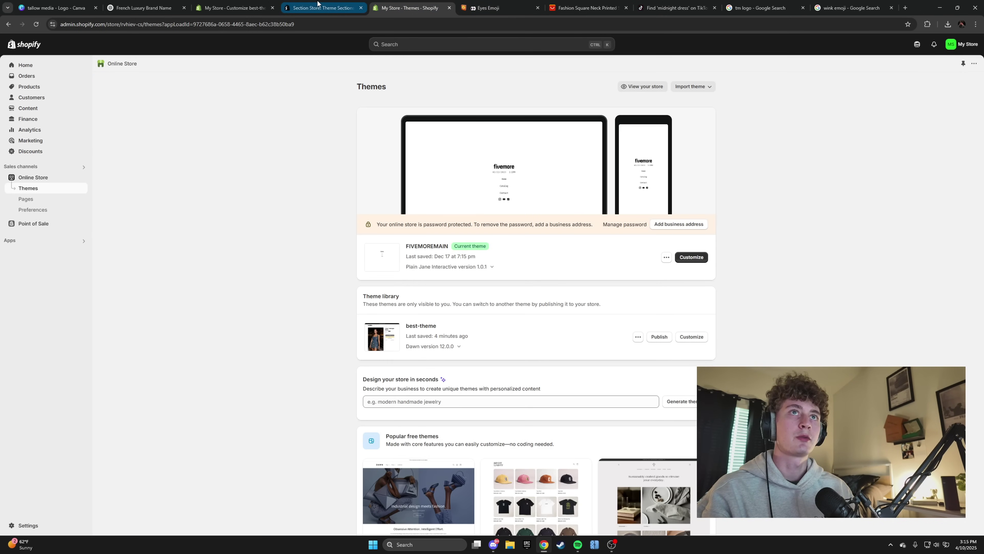
left_click(232, 7)
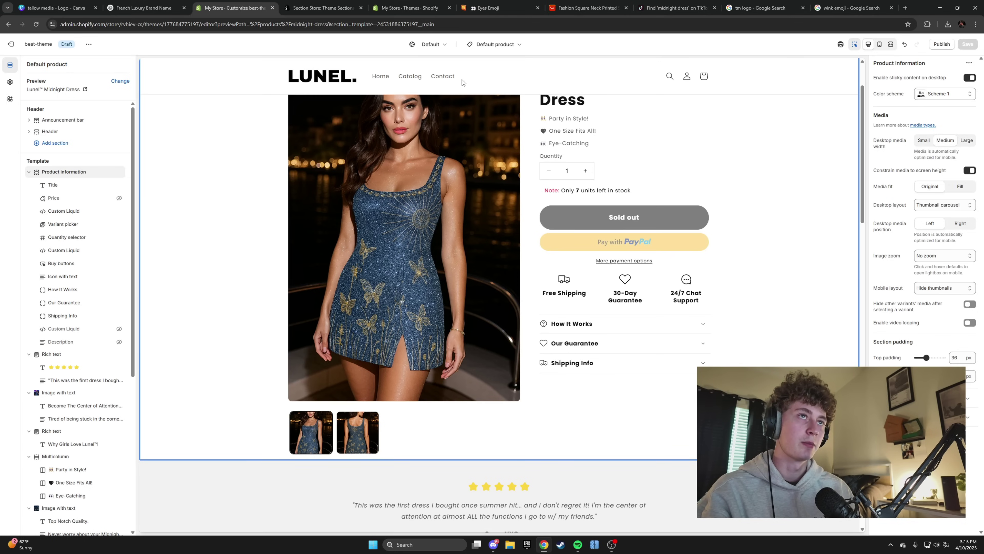
key("ctrl+7")
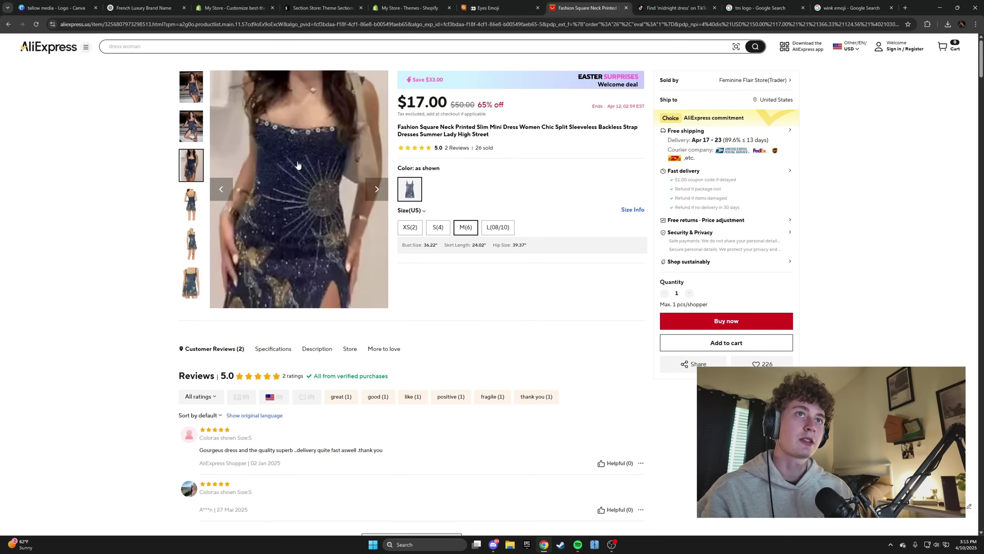
left_click(220, 6)
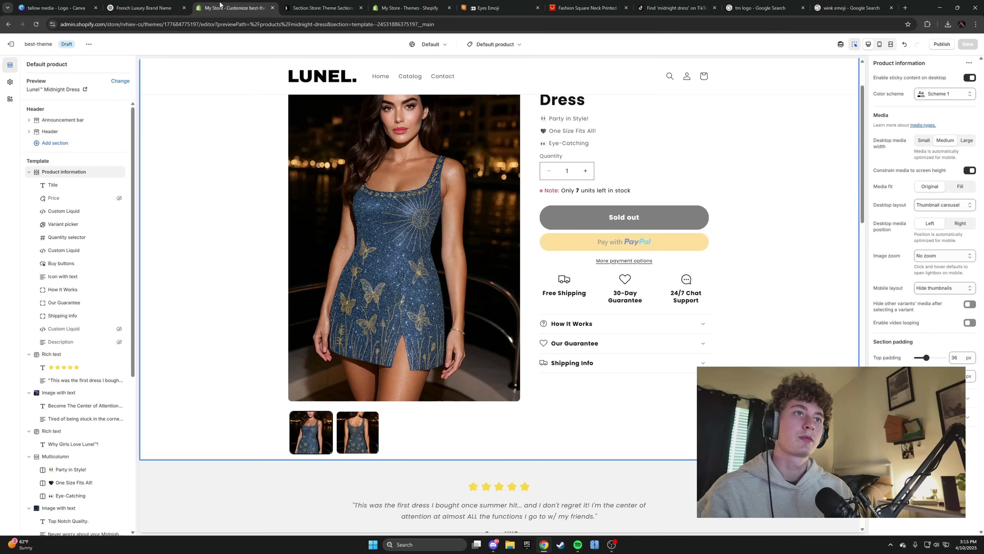
key("ctrl+7")
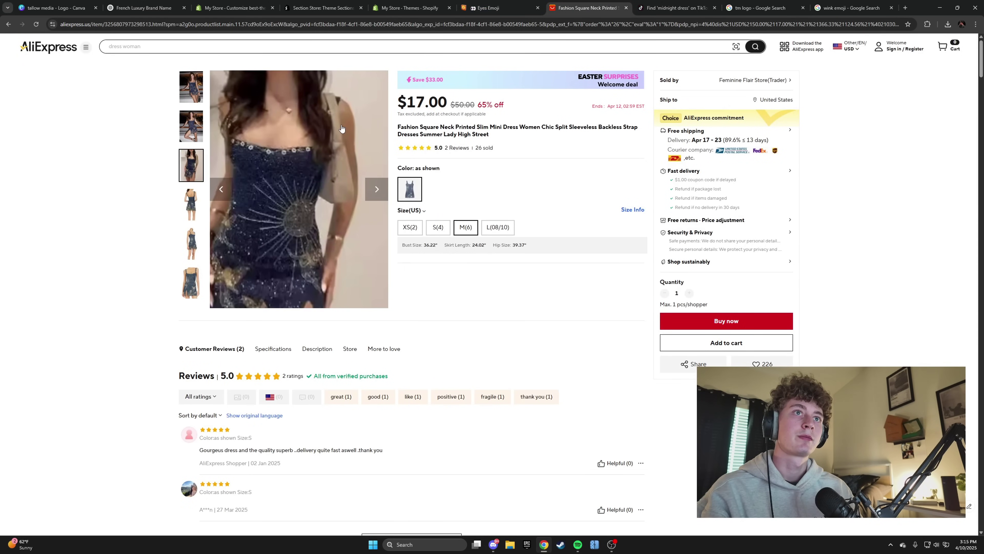
left_click(191, 125)
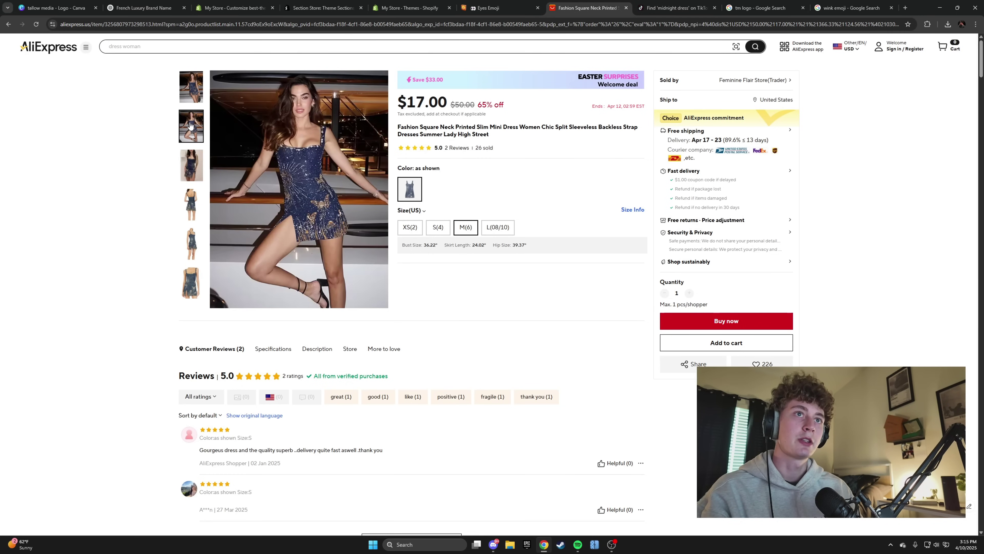
left_click(194, 199)
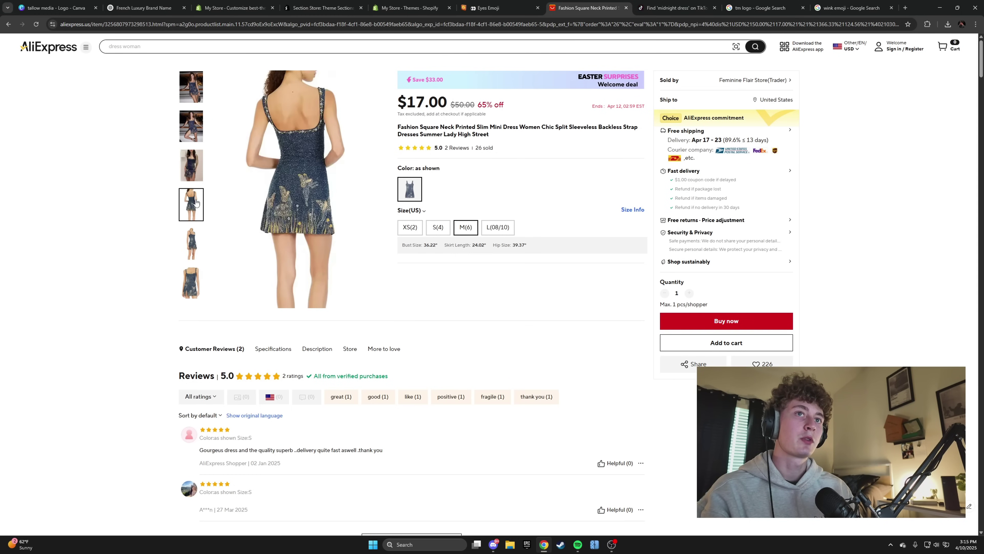
scroll(190, 198, "down", 3)
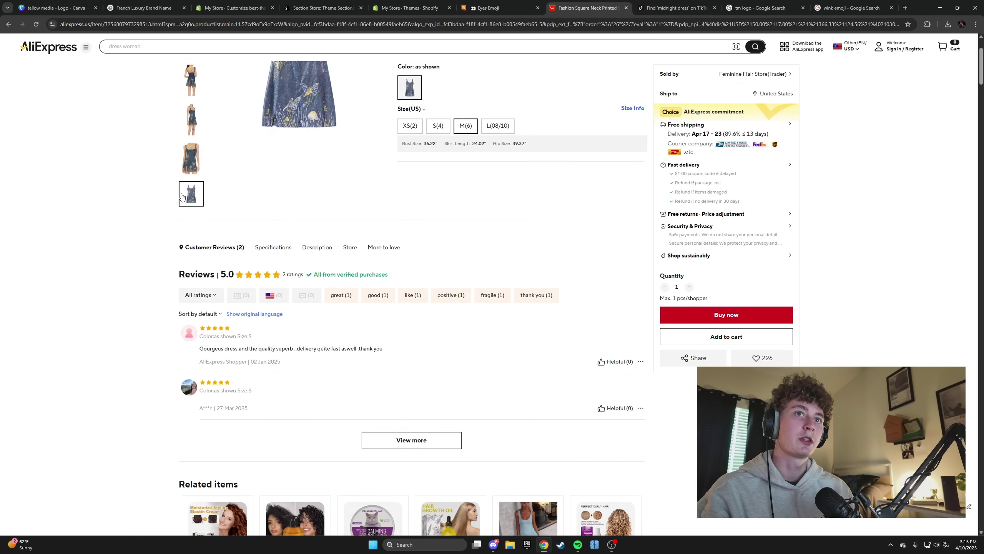
scroll(163, 206, "up", 3)
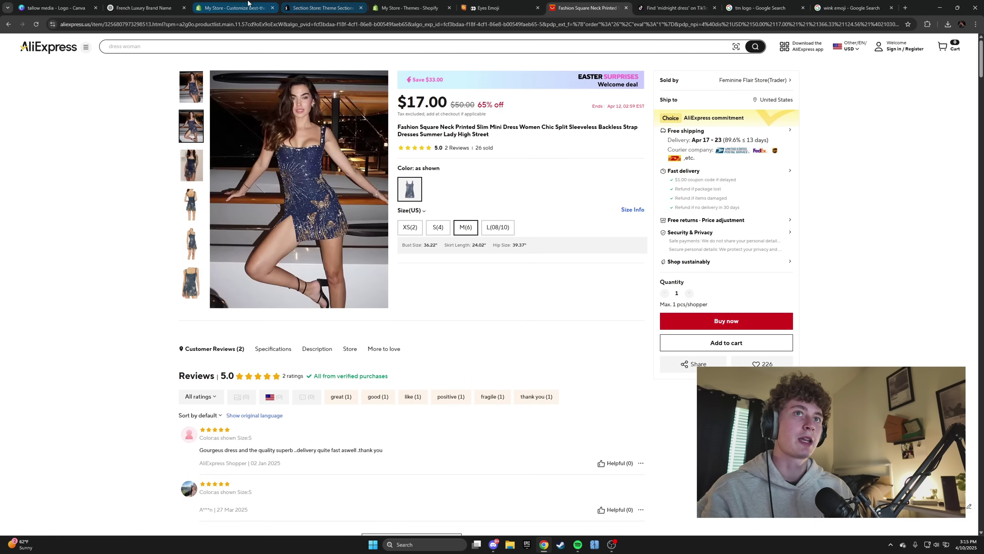
Step: Review the product page down to the gallery in Shopify, and check the beach polaroid image's generation in ChatGPT
left_click(248, 3)
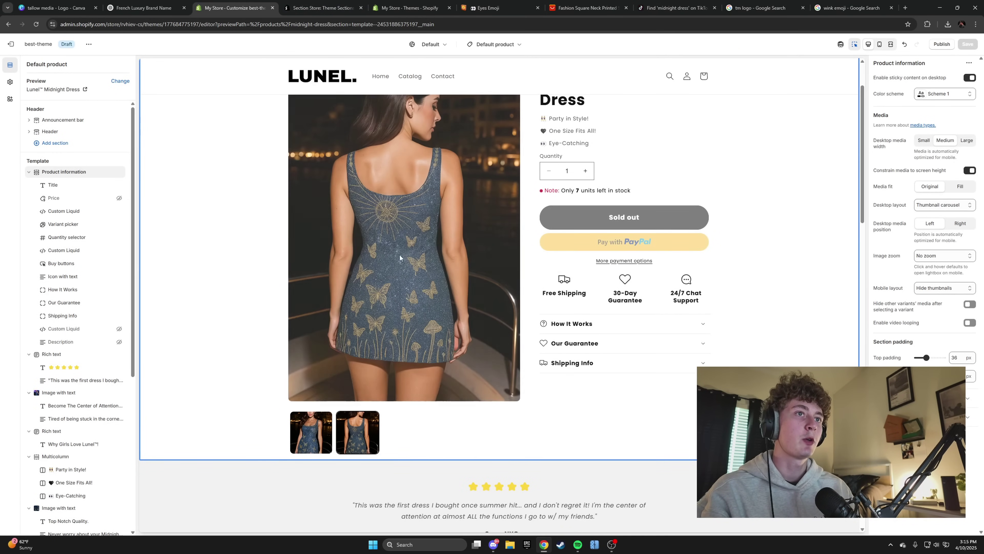
scroll(486, 338, "down", 15)
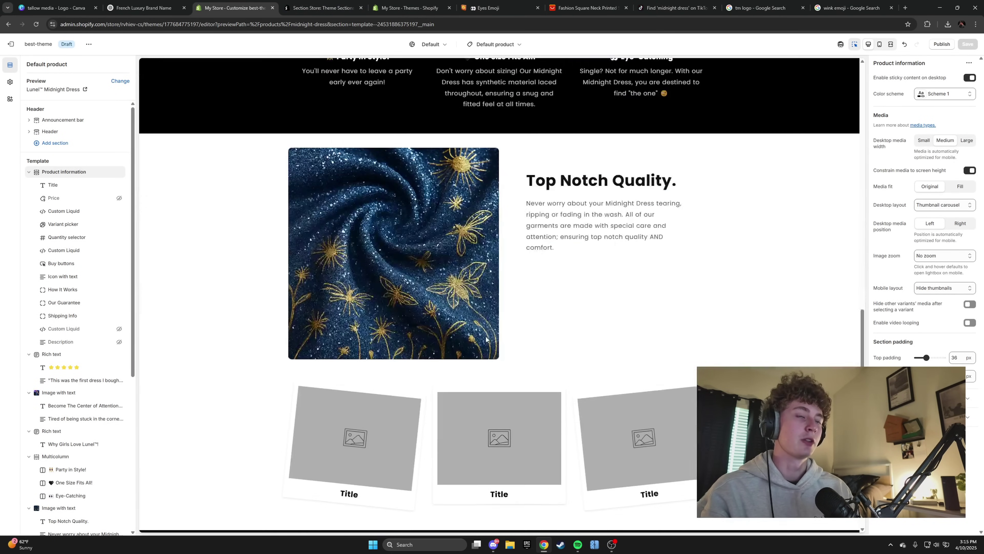
left_click(143, 8)
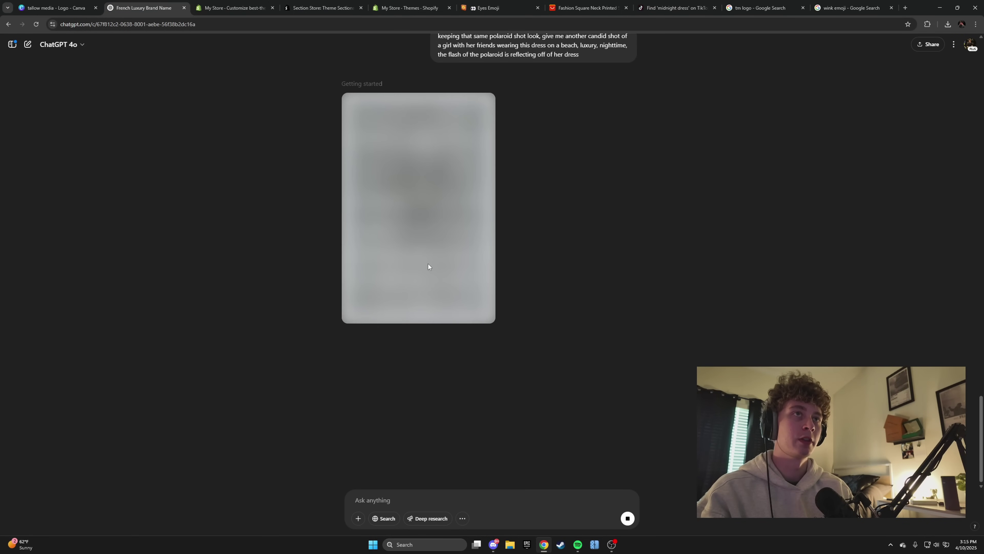
Step: In the Shopify theme editor, set the background of the footer's color Scheme 4 to #000000 and save the theme
left_click(233, 8)
scroll(296, 241, "down", 6)
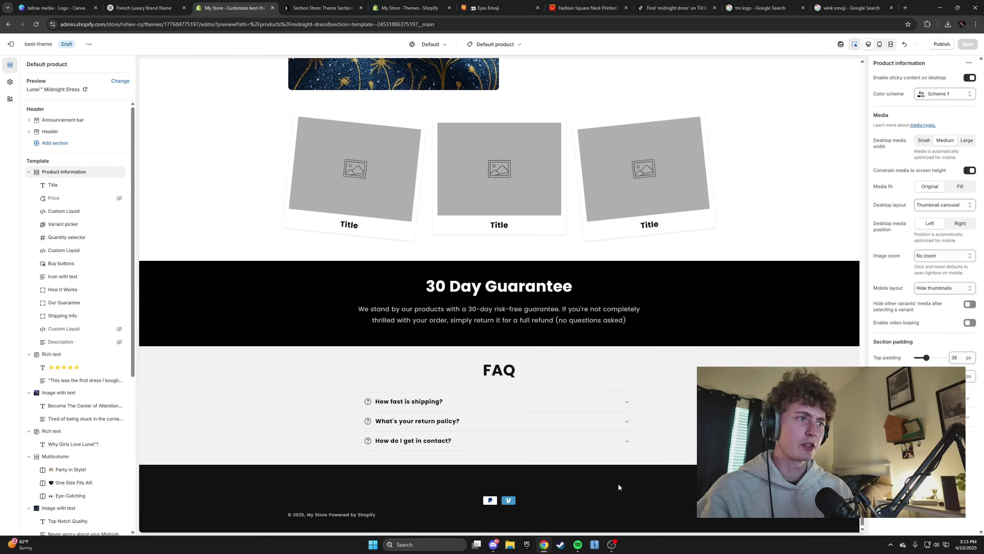
left_click(618, 487)
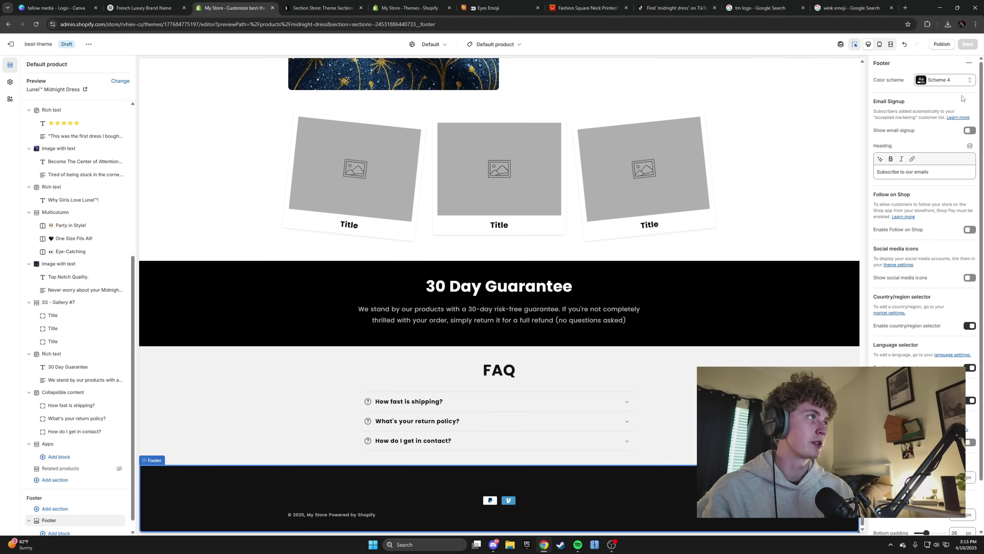
left_click(946, 80)
left_click(921, 165)
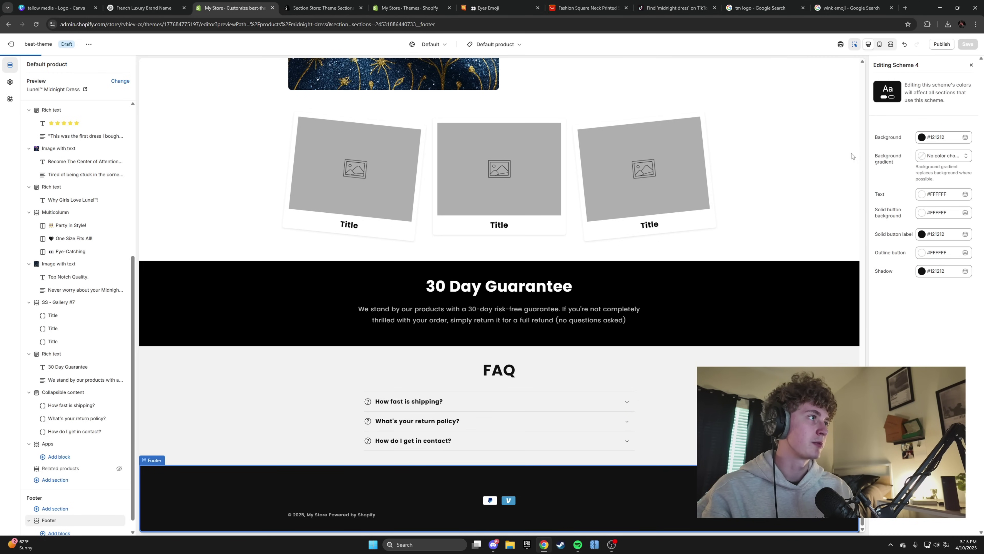
left_click(921, 138)
left_click(935, 270)
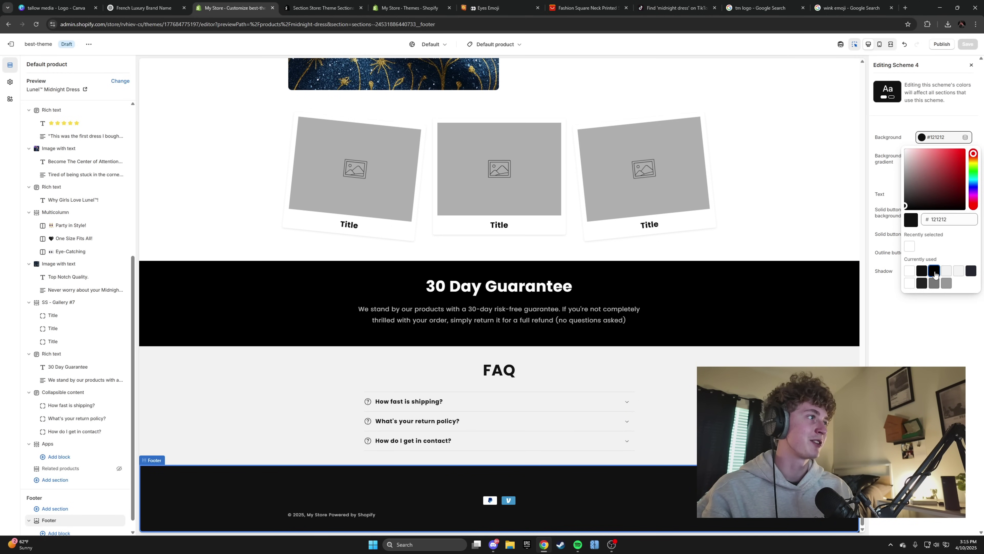
left_click(982, 62)
scroll(675, 226, "up", 15)
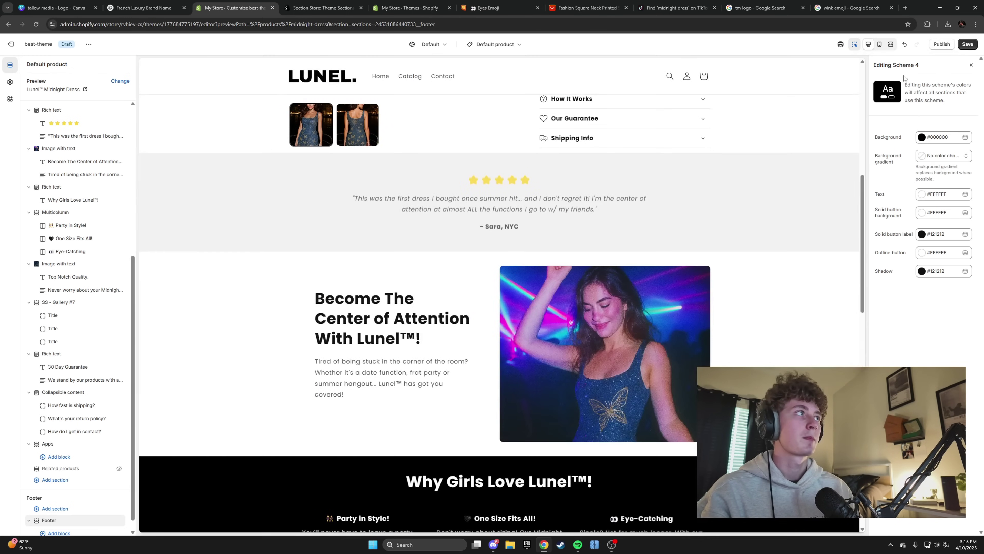
left_click(964, 46)
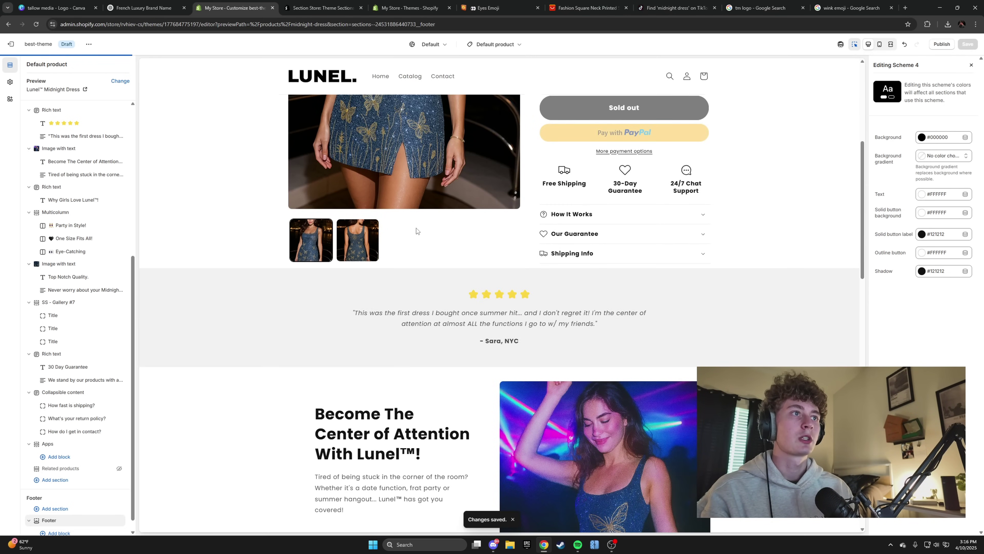
Step: Review the upper part of the product page in the desktop preview
scroll(417, 231, "up", 5)
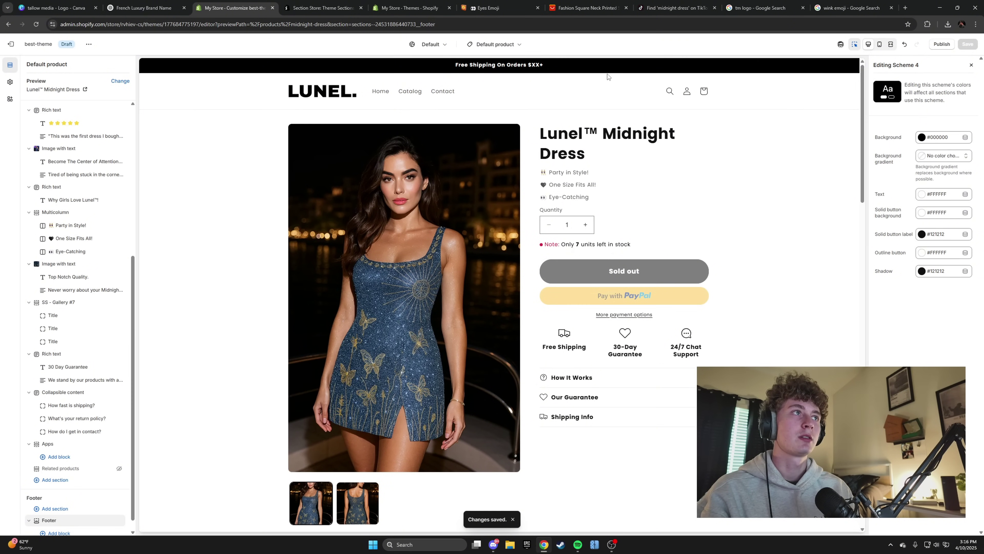
scroll(426, 252, "down", 10)
scroll(348, 201, "up", 10)
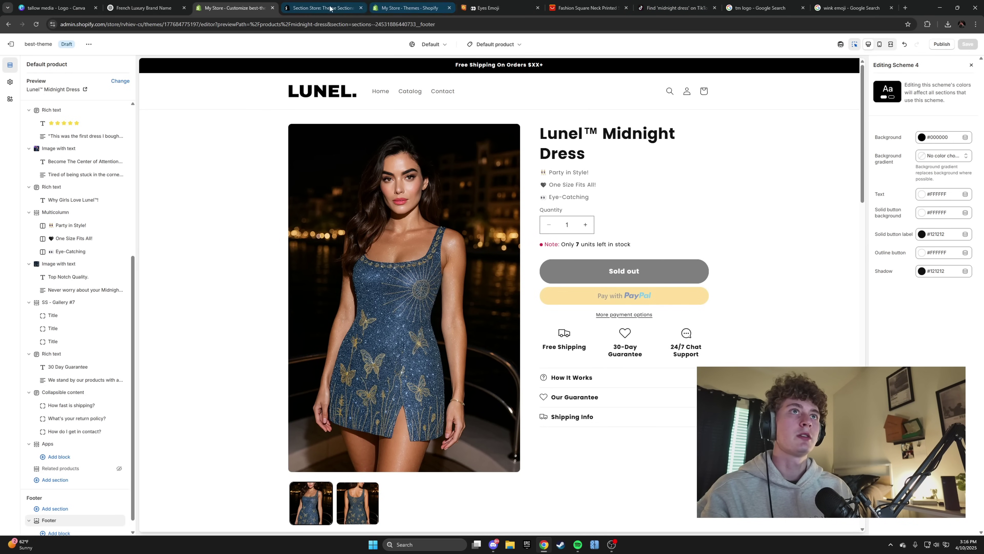
Step: Switch to the Canva design and make a background-free copy of the front-facing night dress photo, aligned exactly over the original
left_click(54, 7)
left_click(386, 229)
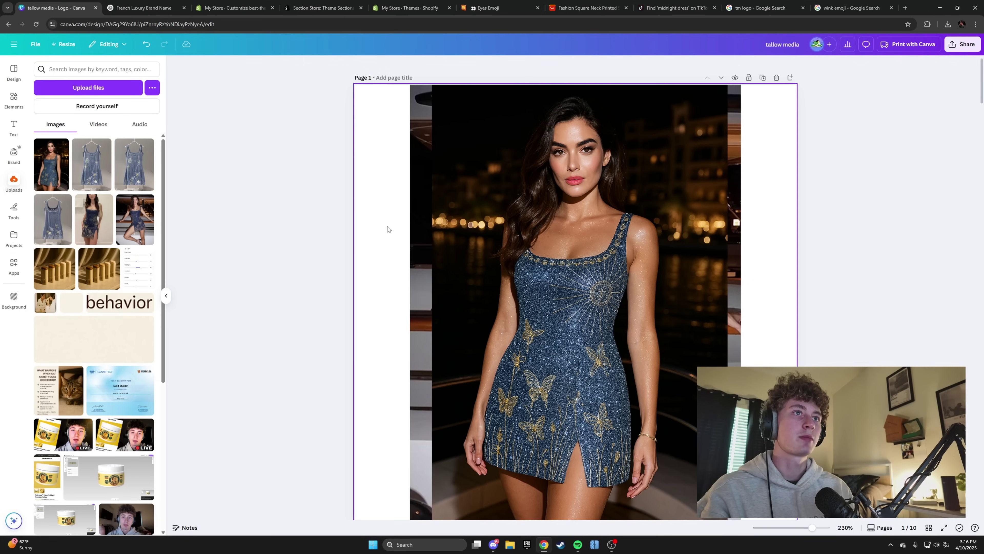
left_click(505, 255)
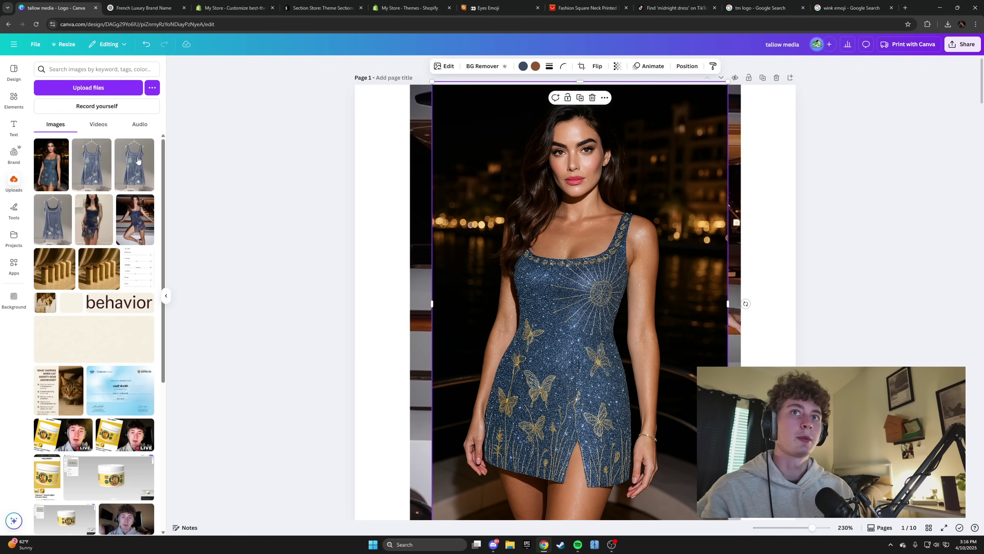
mouse_move(579, 211)
left_mouse_down()
mouse_move(593, 234)
mouse_move(595, 206)
left_mouse_up()
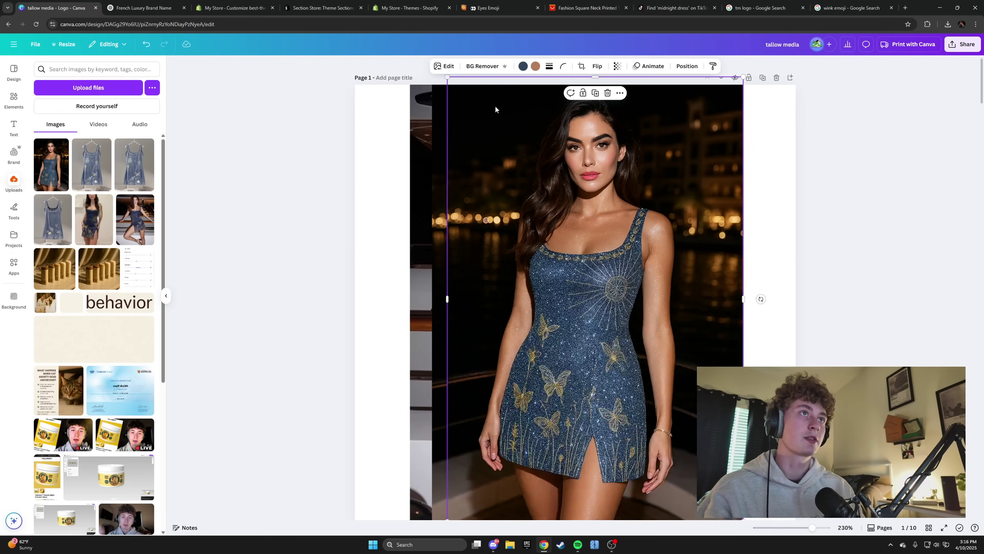
left_click(483, 66)
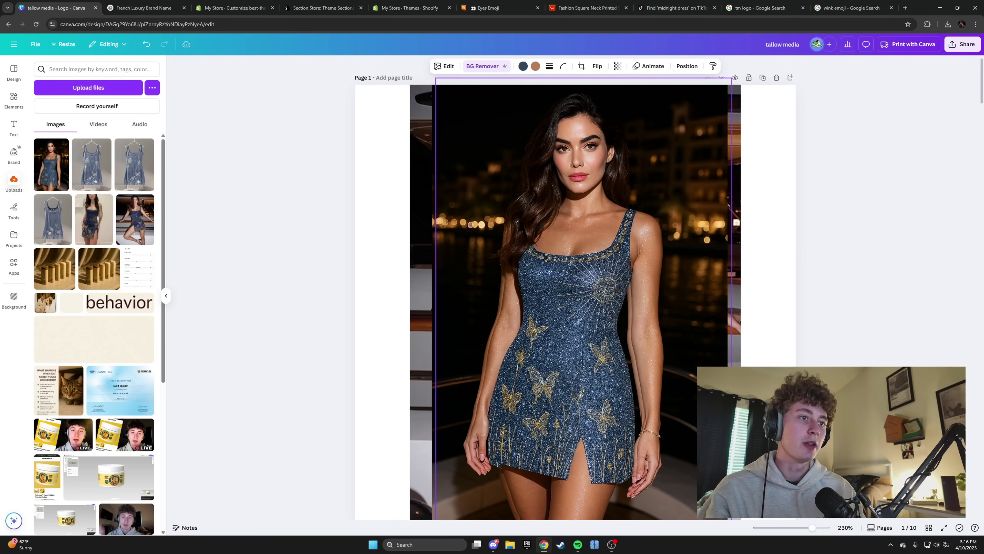
left_click_drag(546, 258, 541, 264)
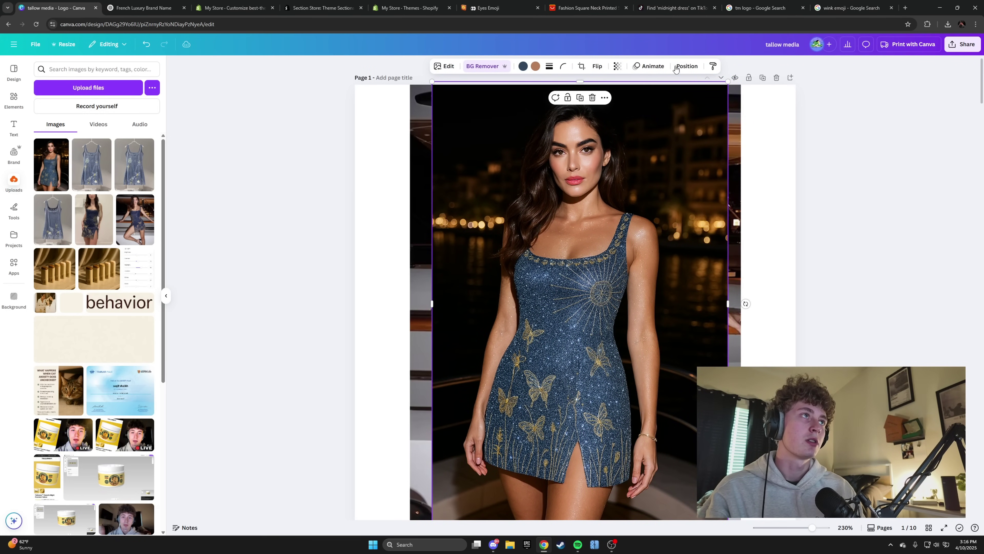
left_click(676, 67)
left_click(281, 167)
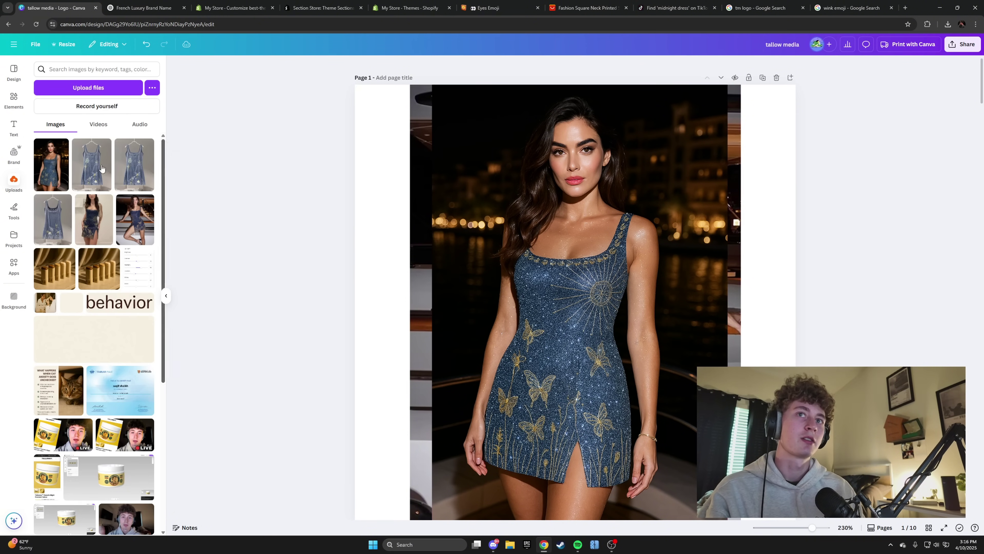
Step: Add the text "LUNEL." over the dress photo
left_click(14, 140)
type("t")
type("LUJO")
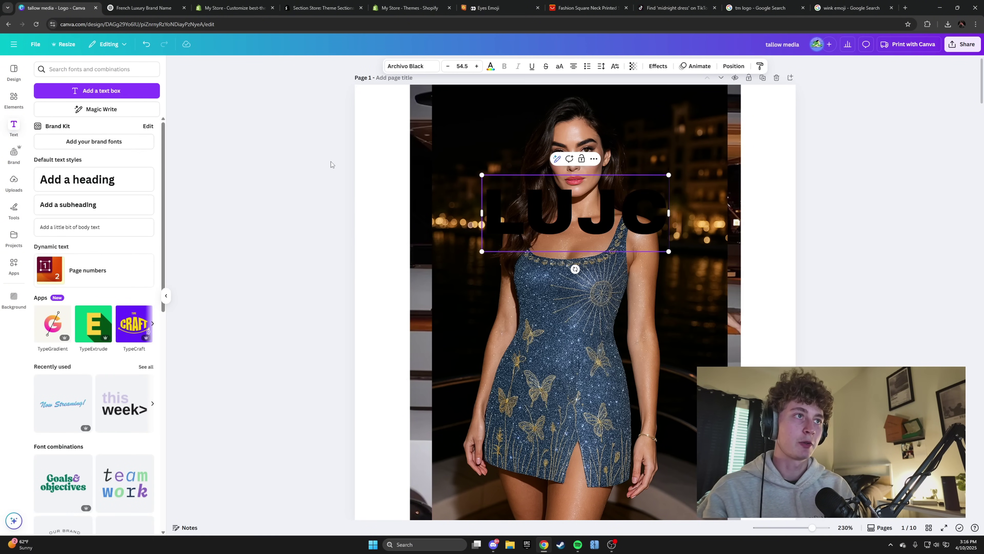
key("BackSpace")
key("BackSpace")
type("NEL.")
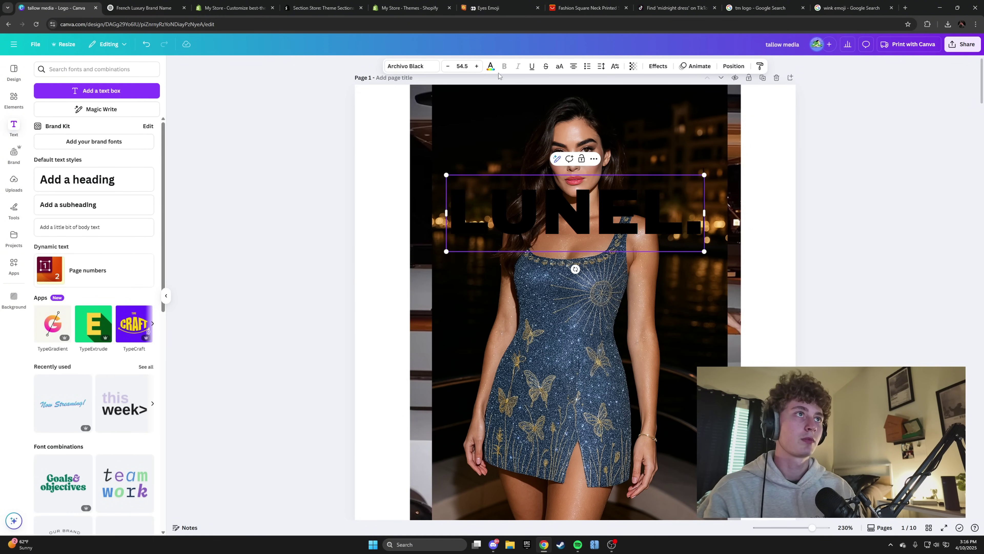
Step: Place the "LUNEL." text layer directly behind the model cutout and color the text white
left_click(726, 69)
left_click_drag(93, 131, 93, 156)
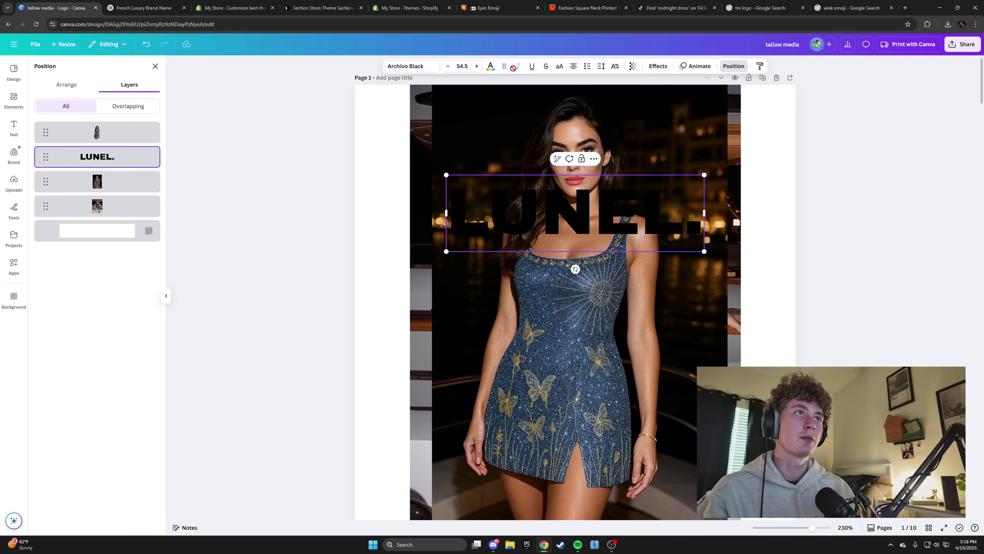
left_click(490, 66)
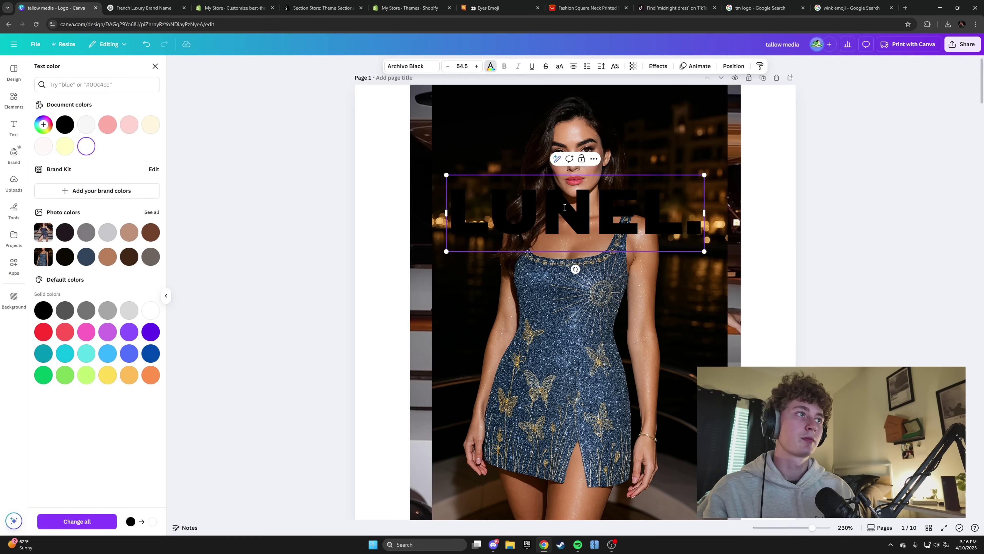
double_click(508, 210)
left_click(303, 246)
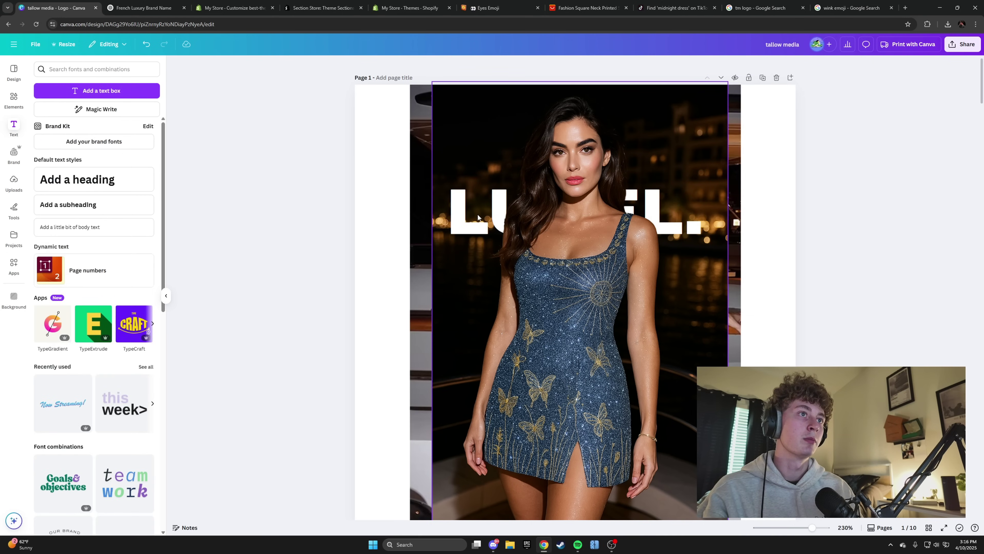
Step: Enlarge the "LUNEL." text to a font size of about 58.7 and center it behind the model's head near the photo's upper edge
left_click(626, 138)
left_click(682, 68)
left_click(97, 157)
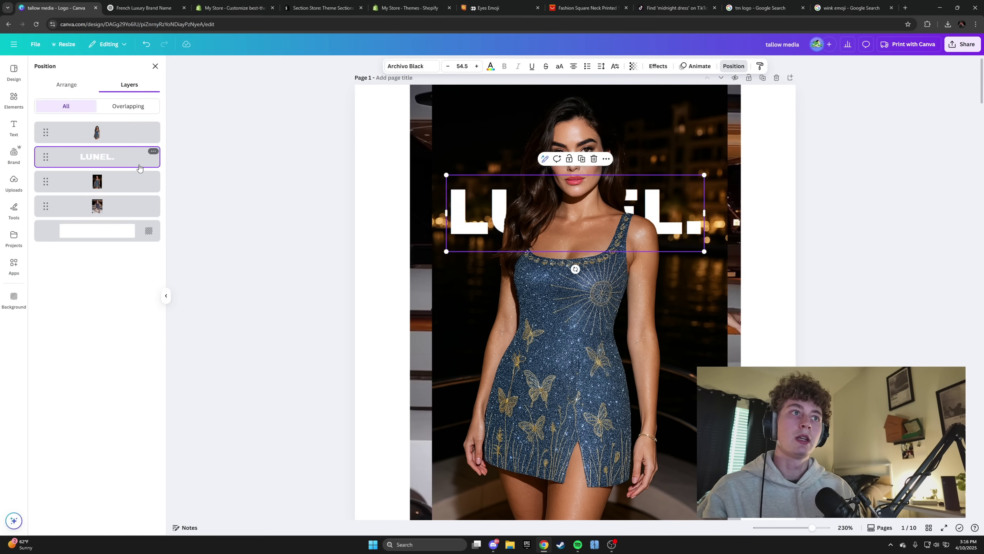
left_click_drag(693, 251, 736, 202)
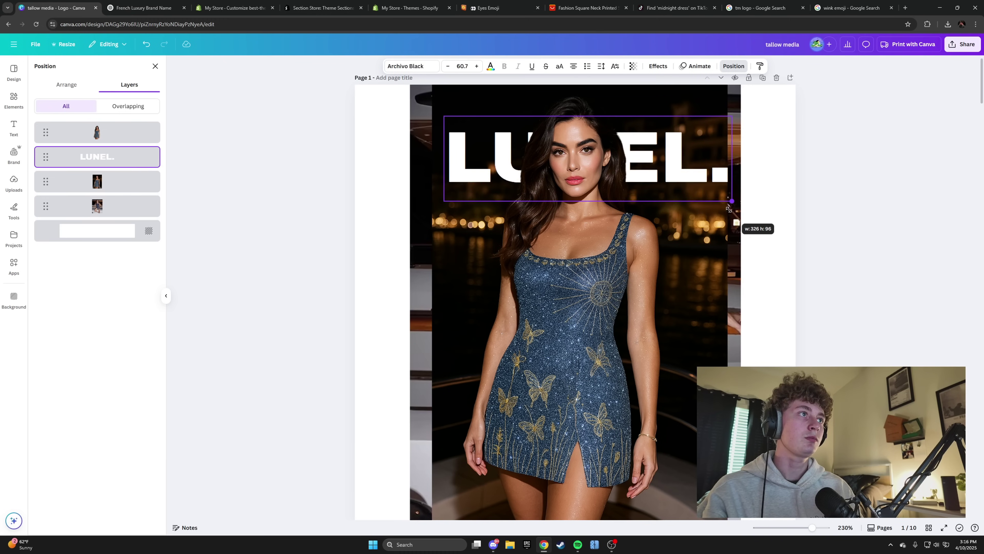
left_click_drag(657, 175, 651, 148)
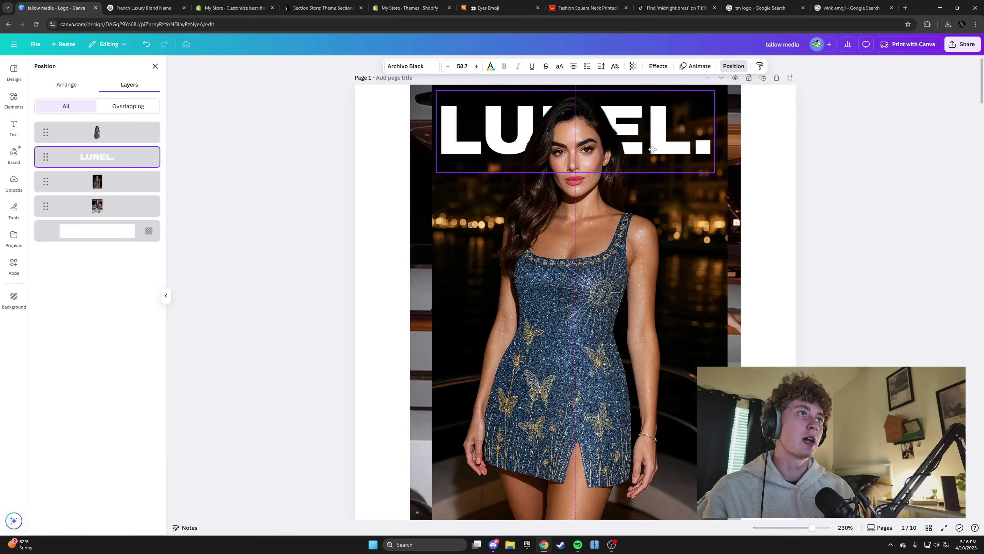
left_click(263, 171)
Step: Set the "LUNEL." text's transparency to 35
left_click(457, 128)
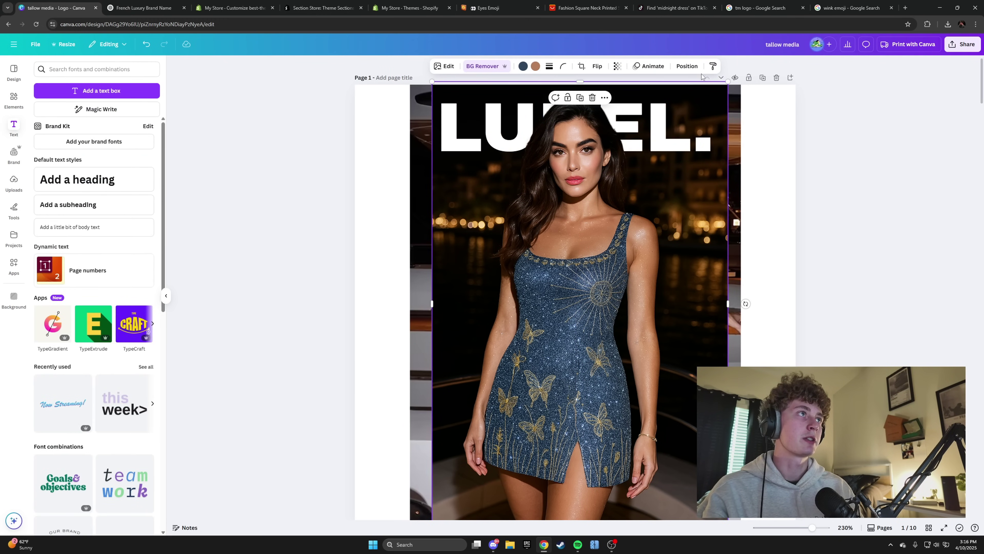
key("alt+1")
left_click(633, 66)
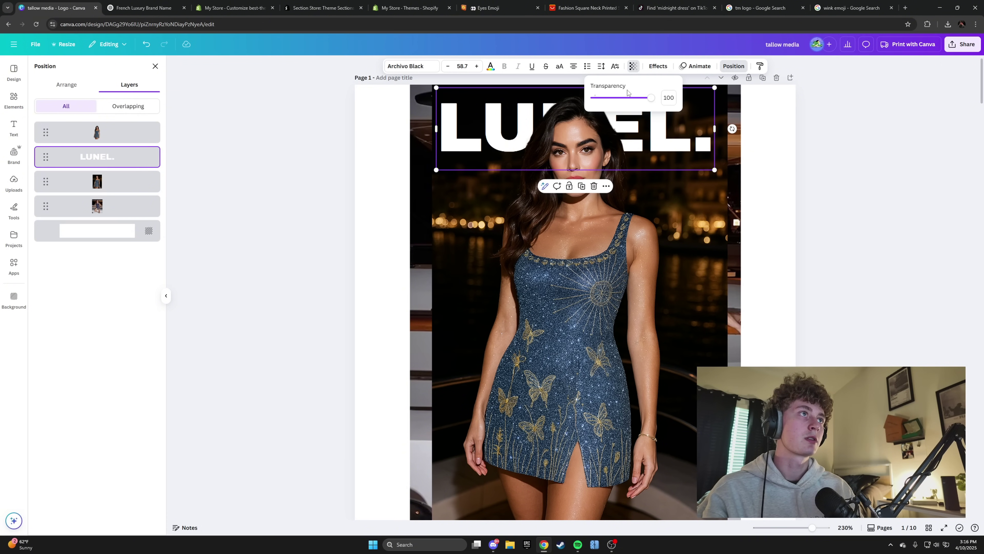
left_click_drag(655, 98, 617, 105)
left_click(733, 66)
left_click(633, 66)
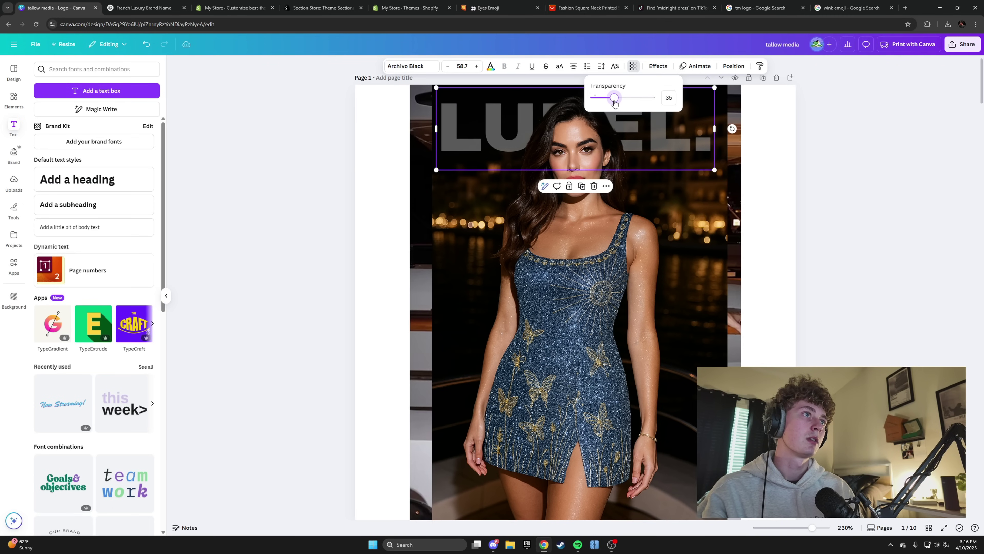
left_click(830, 156)
left_click(825, 182)
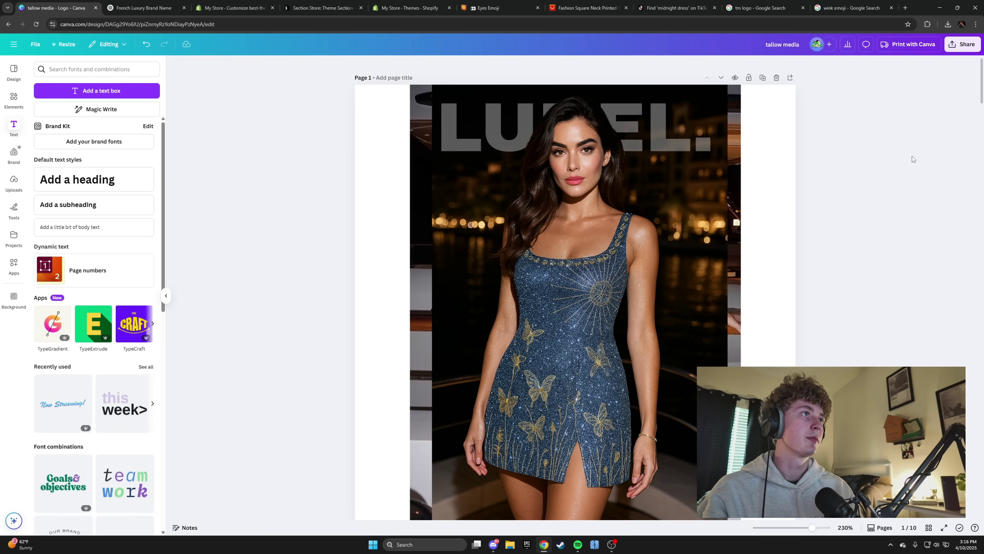
Step: Take a screenshot of the branded dress image and send it in the open Discord direct message
mouse_move(813, 528)
left_mouse_down()
mouse_move(821, 528)
mouse_move(813, 530)
left_mouse_up()
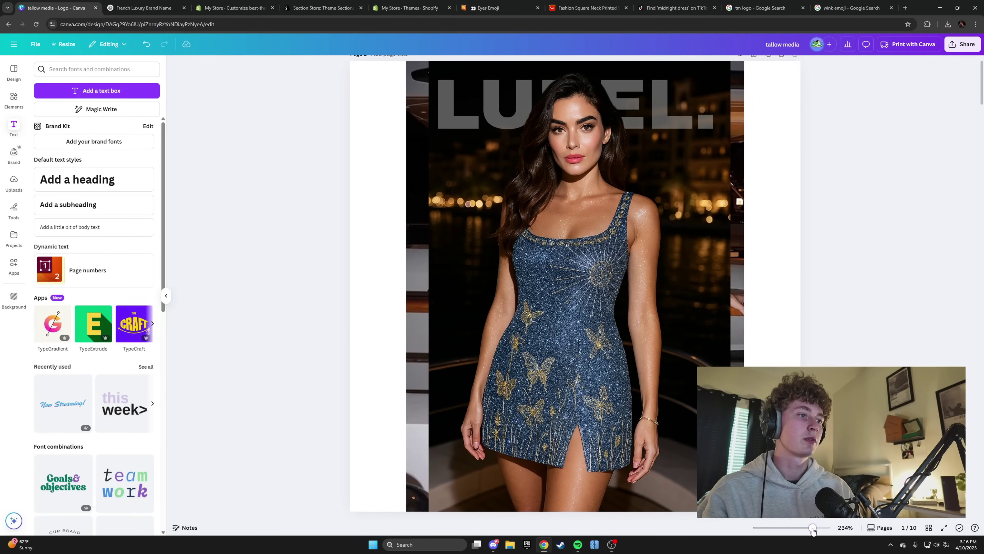
key("super+shift+s")
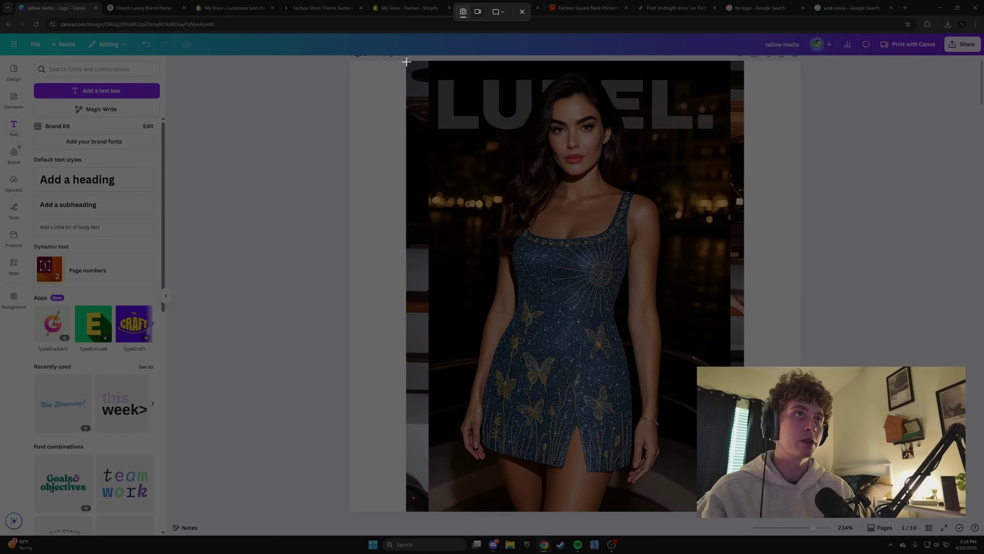
left_click_drag(407, 61, 728, 510)
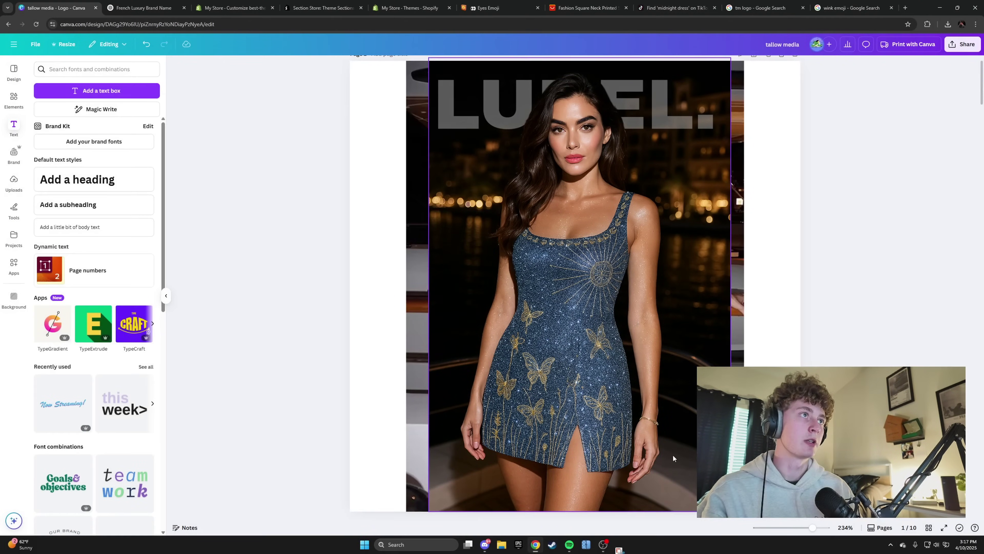
left_click(493, 544)
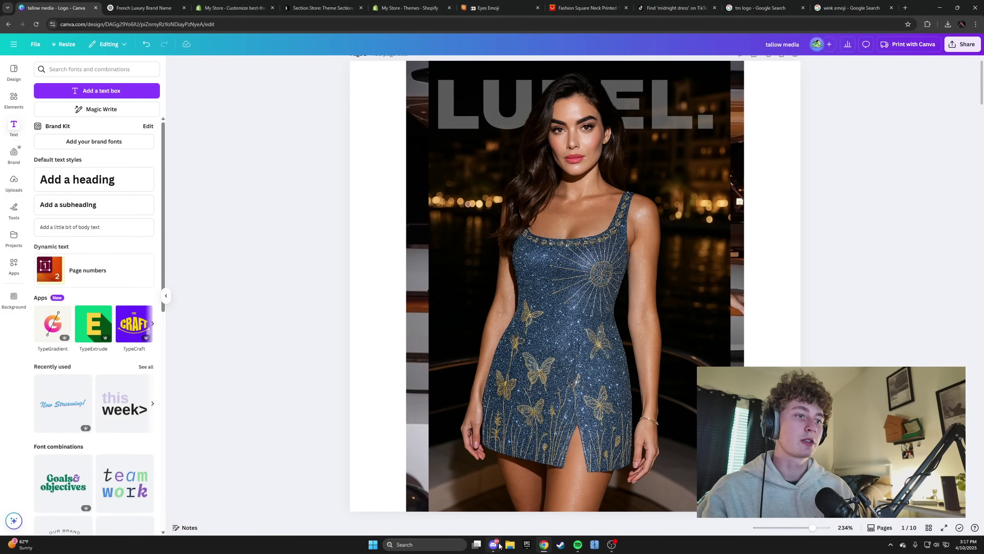
key("ctrl+v")
key("Return")
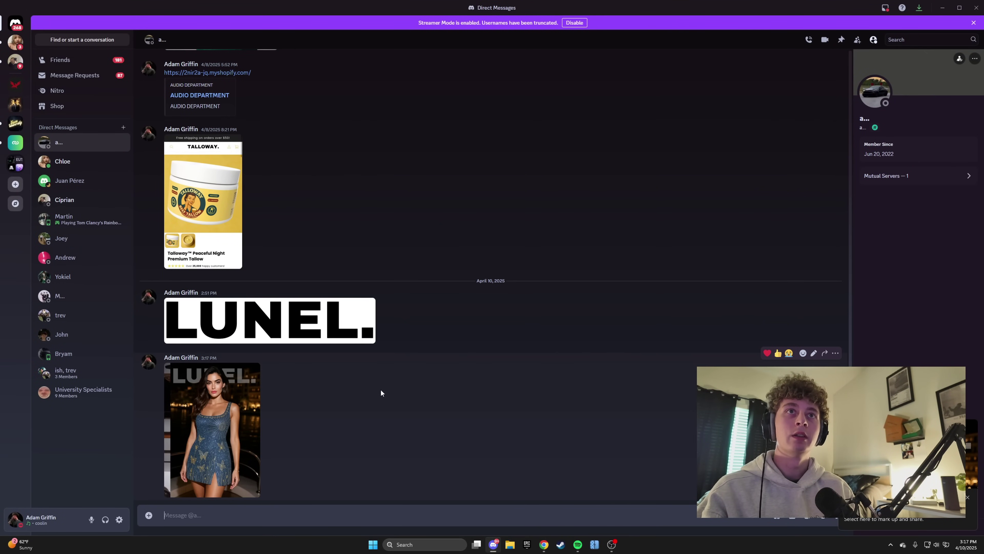
Step: Save the sent dress image at full size to the Downloads folder as a PNG named image
left_click(232, 416)
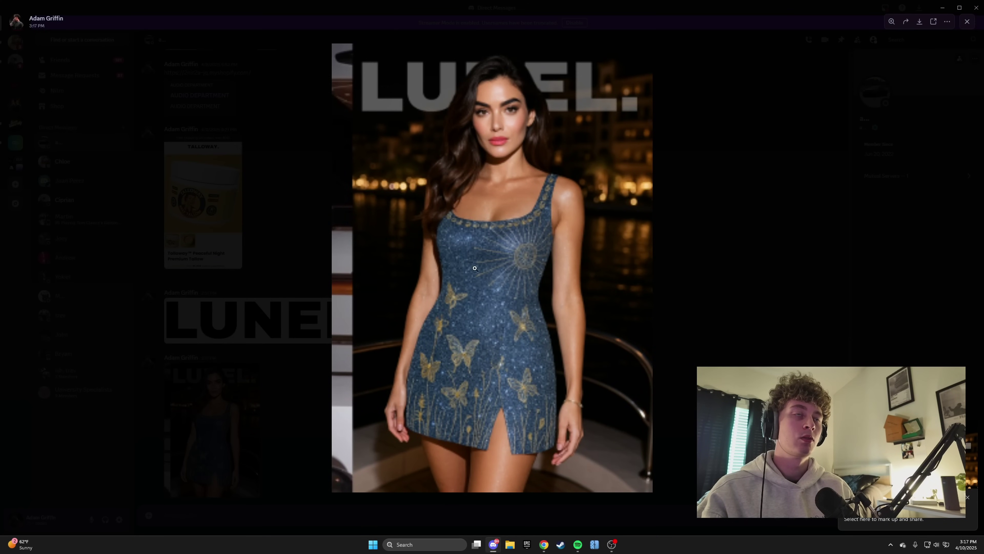
right_click(511, 296)
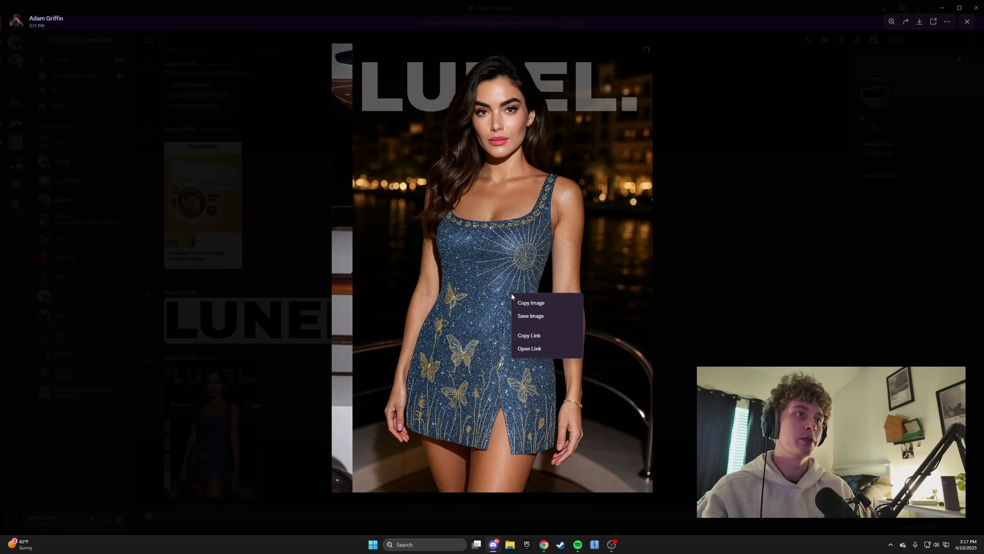
left_click(527, 316)
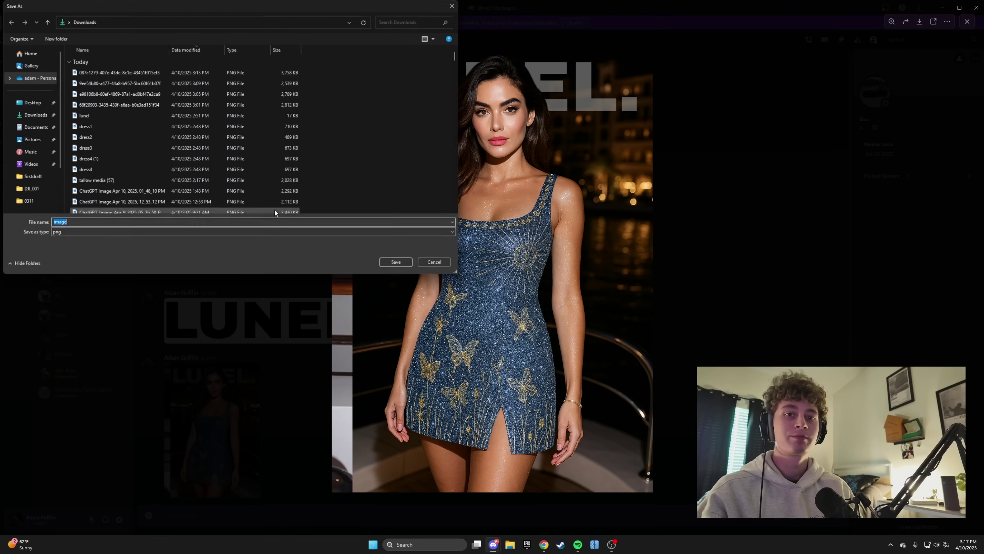
left_click(392, 259)
left_click(506, 271)
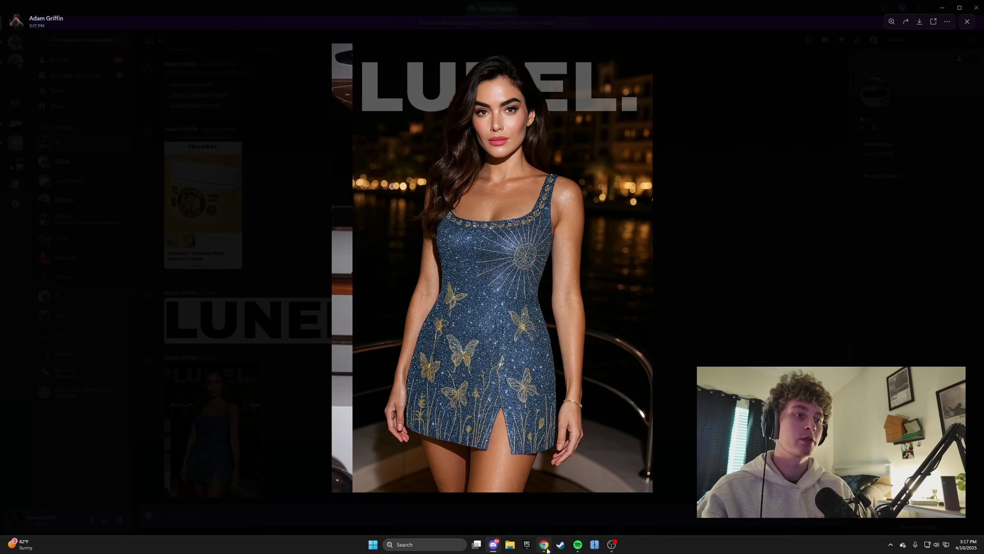
Step: Return to Shopify, open the Lunel™ Midnight Dress product and remove the front-view photo from its media
key("alt+Tab")
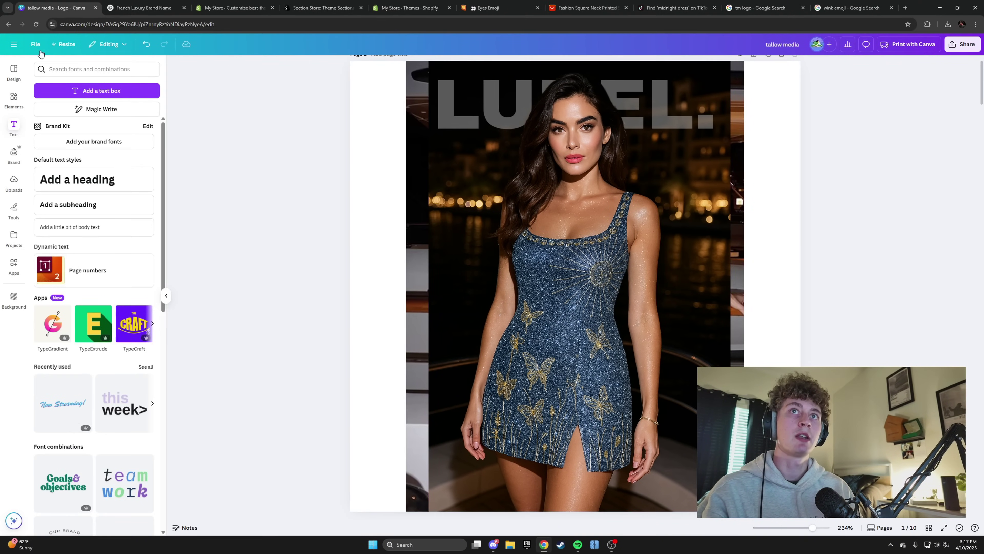
left_click(220, 7)
left_click(11, 43)
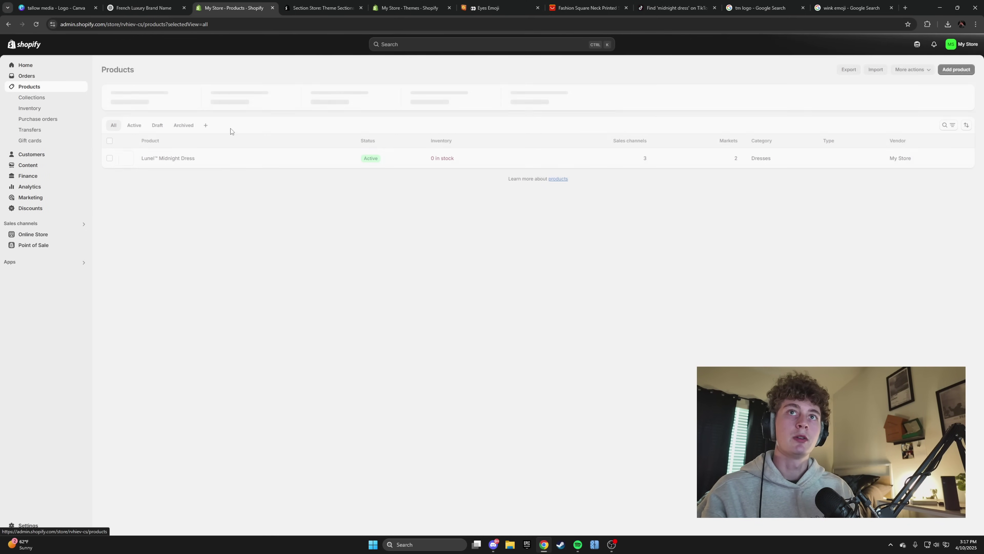
left_click(166, 157)
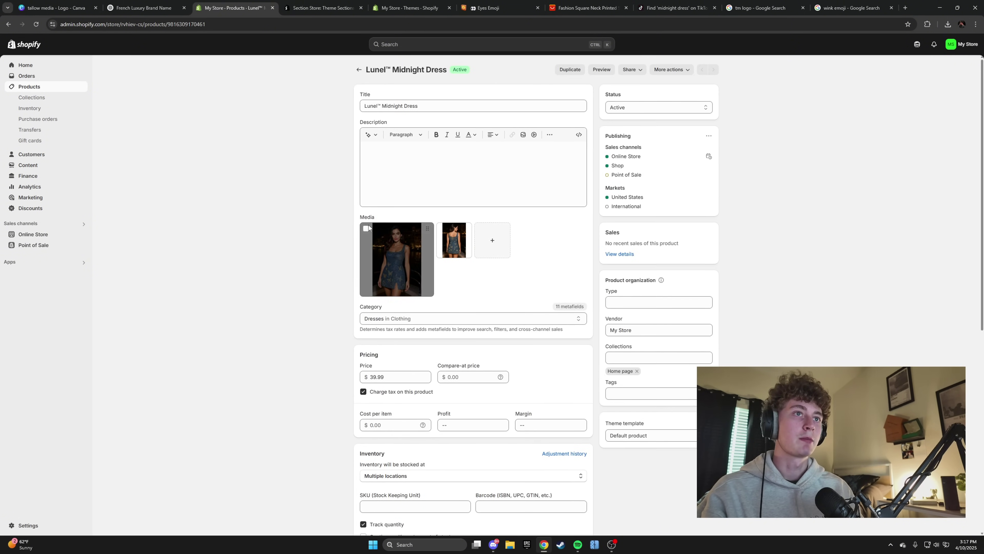
left_click(365, 228)
left_click(576, 217)
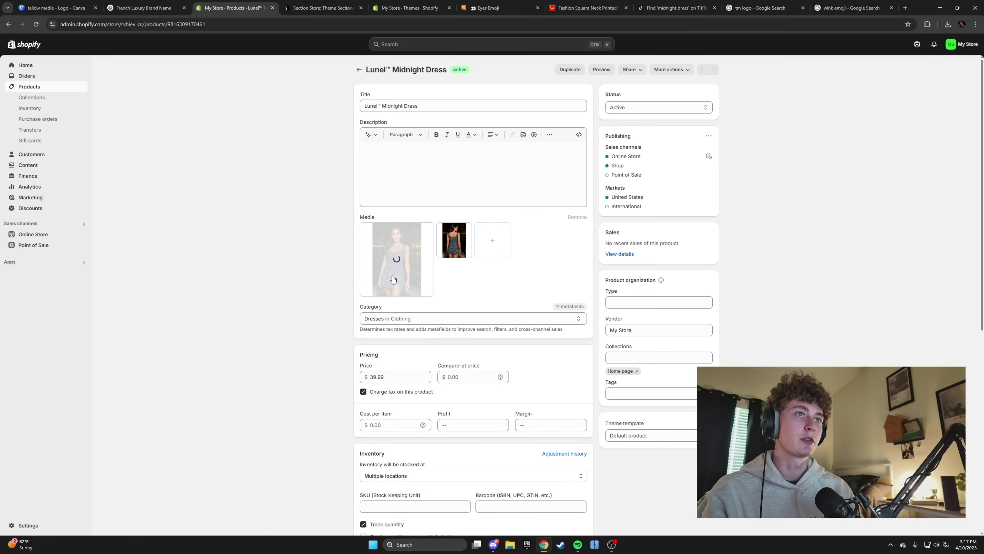
Step: Upload the saved branded dress file, image, through the product's media file picker
left_click(454, 240)
left_click(473, 173)
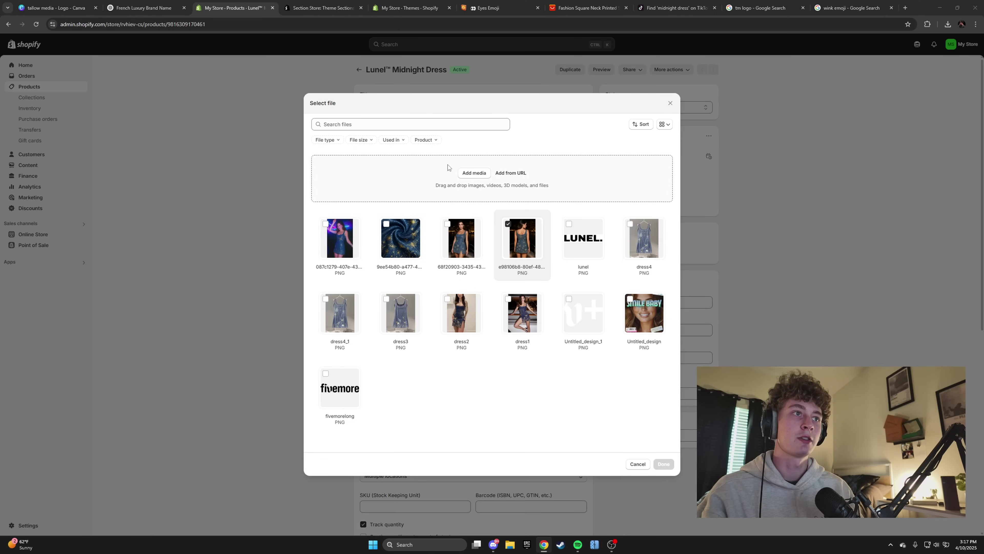
left_click(116, 73)
double_click(116, 73)
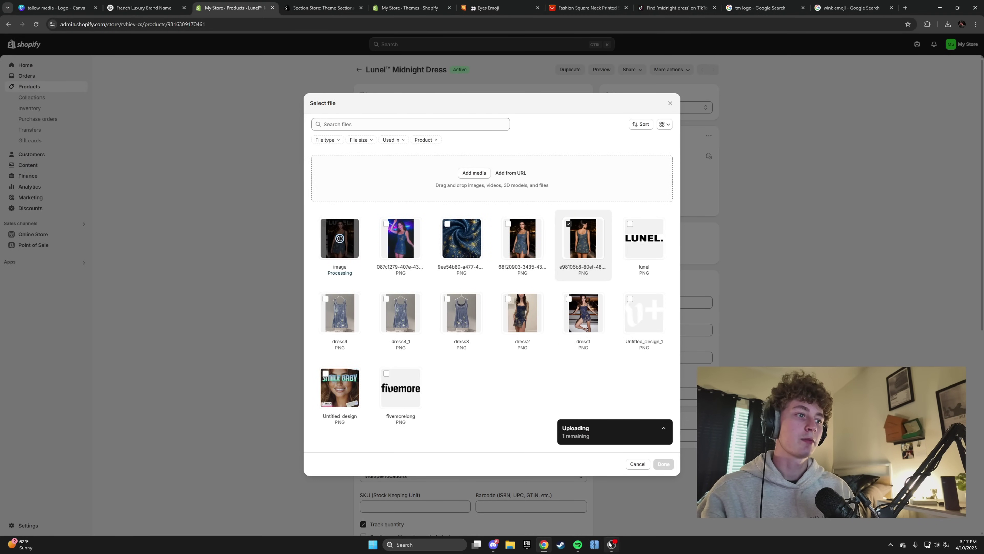
left_click(611, 544)
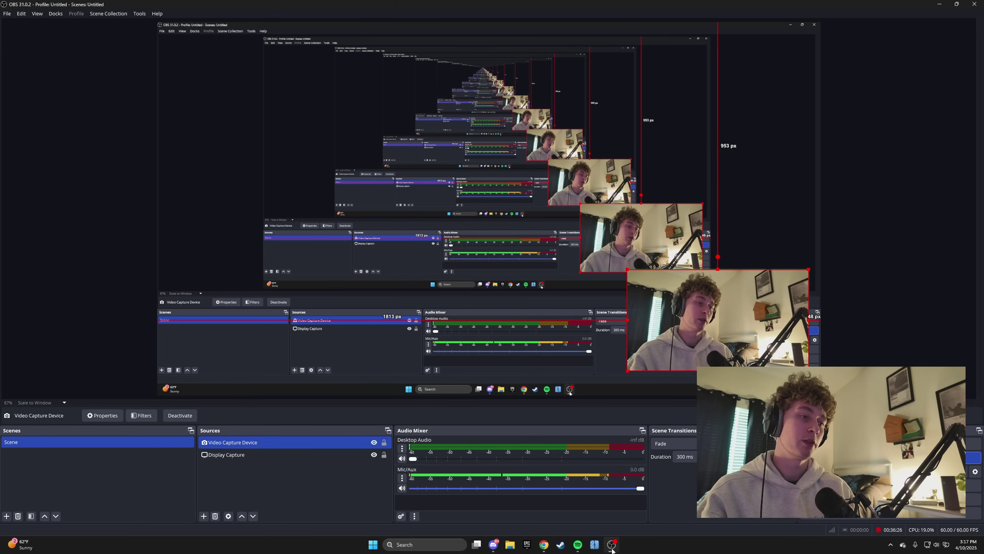
left_click(611, 544)
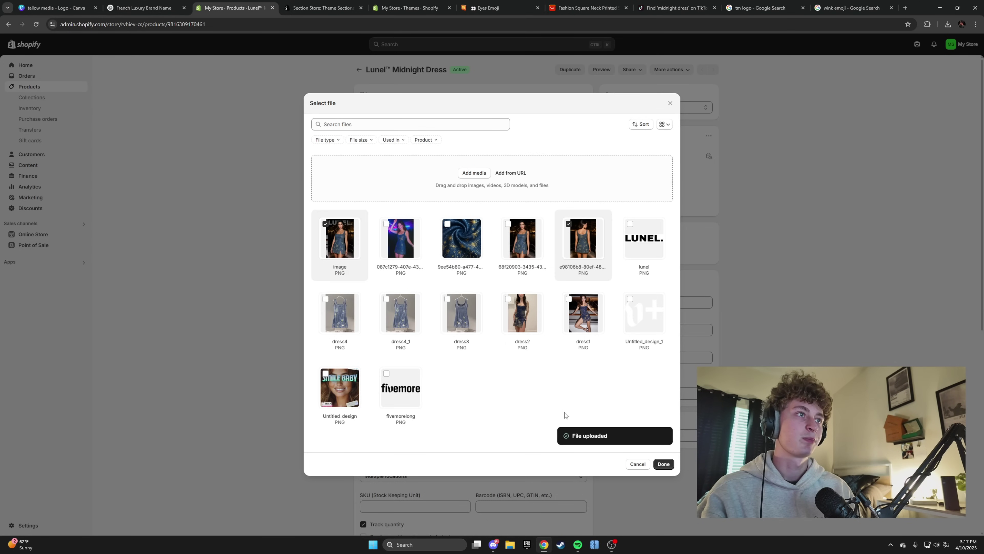
Step: Add the uploaded branded dress image to the product media, move it to first place and open it for inspection
left_click(668, 466)
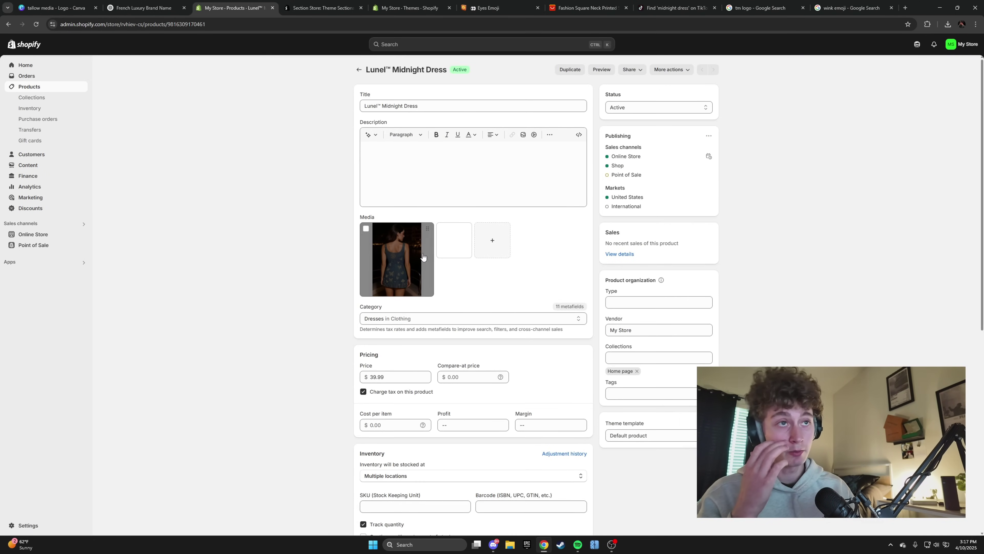
left_click_drag(458, 236, 304, 226)
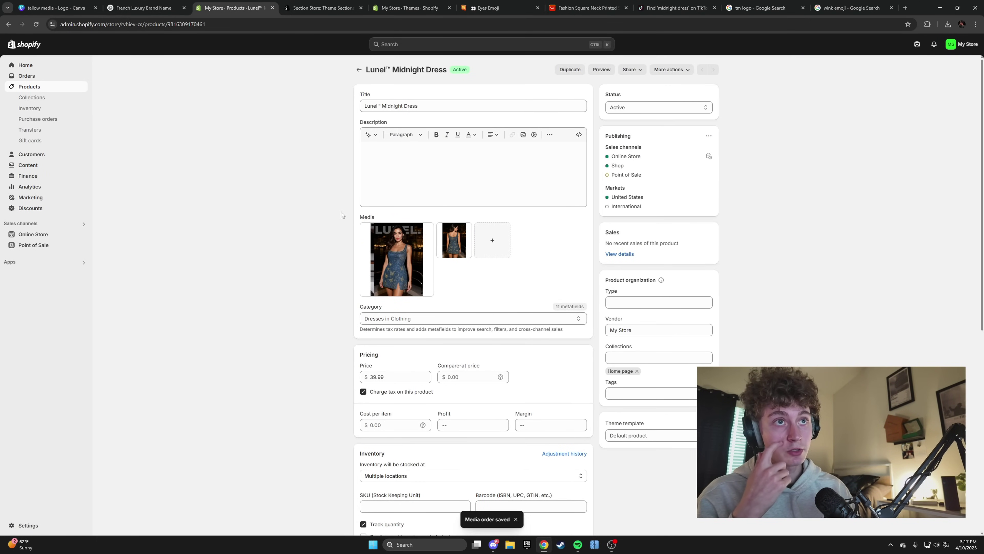
left_click(409, 248)
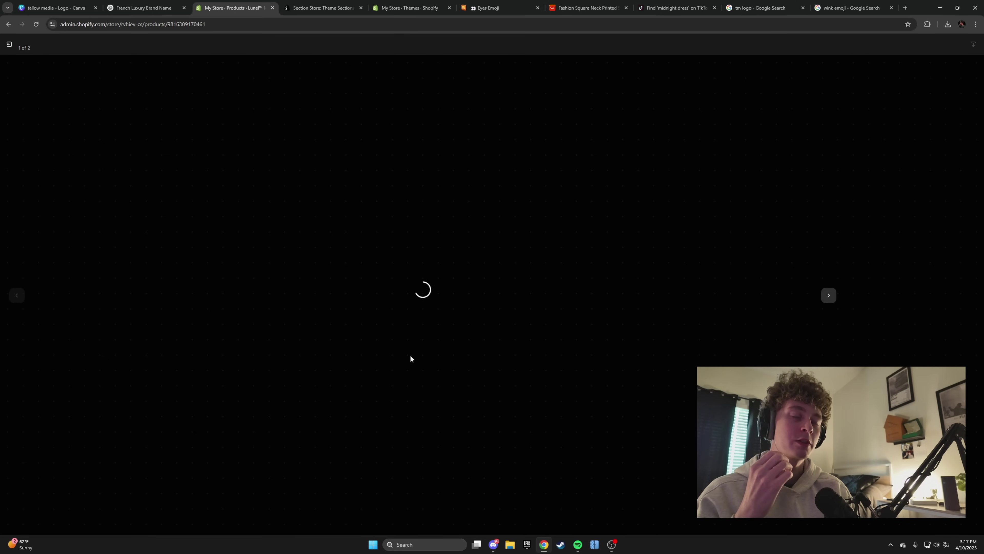
Step: Capture the branded dress image in Canva without the strips at its sides and send it in the open Discord direct message
left_click(54, 8)
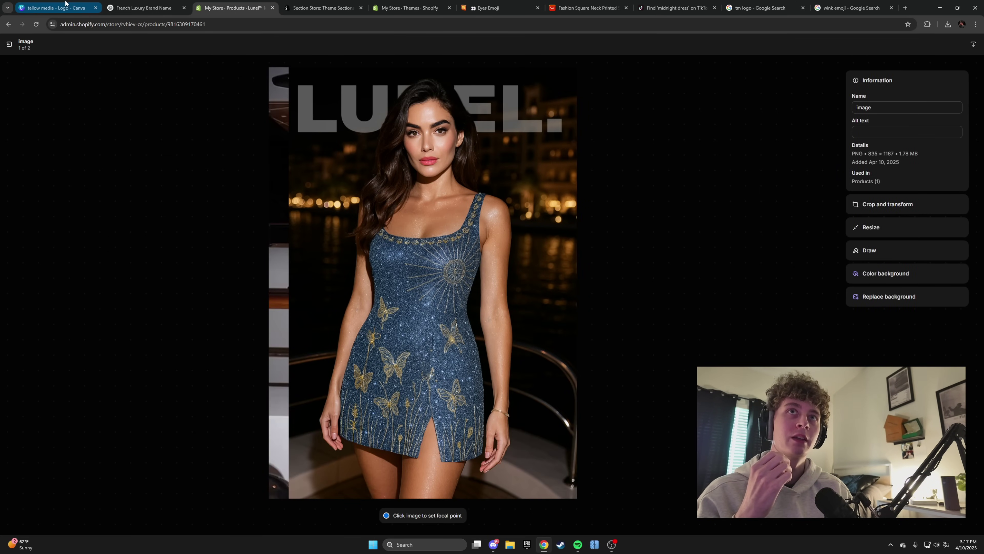
key("super+shift+s")
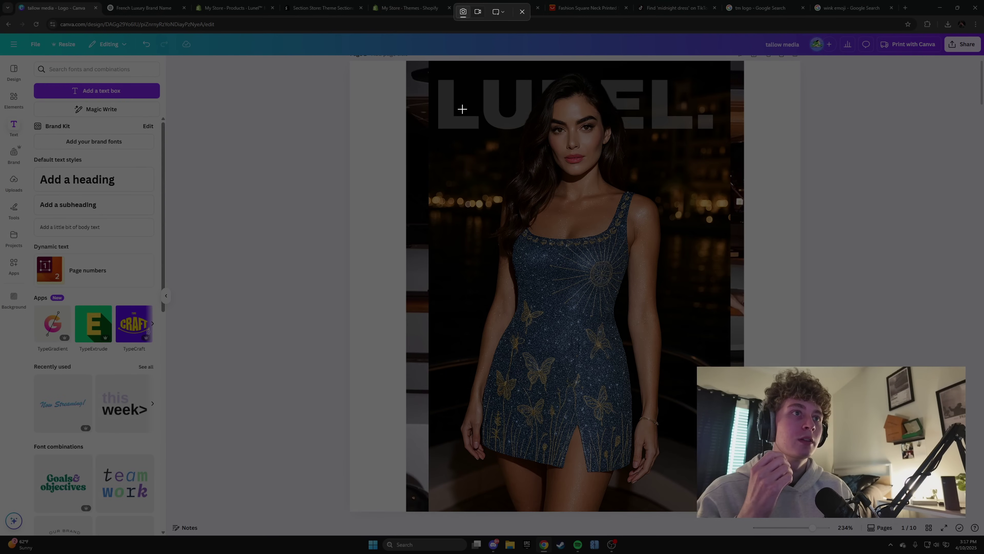
left_click_drag(430, 62, 728, 509)
left_click(493, 544)
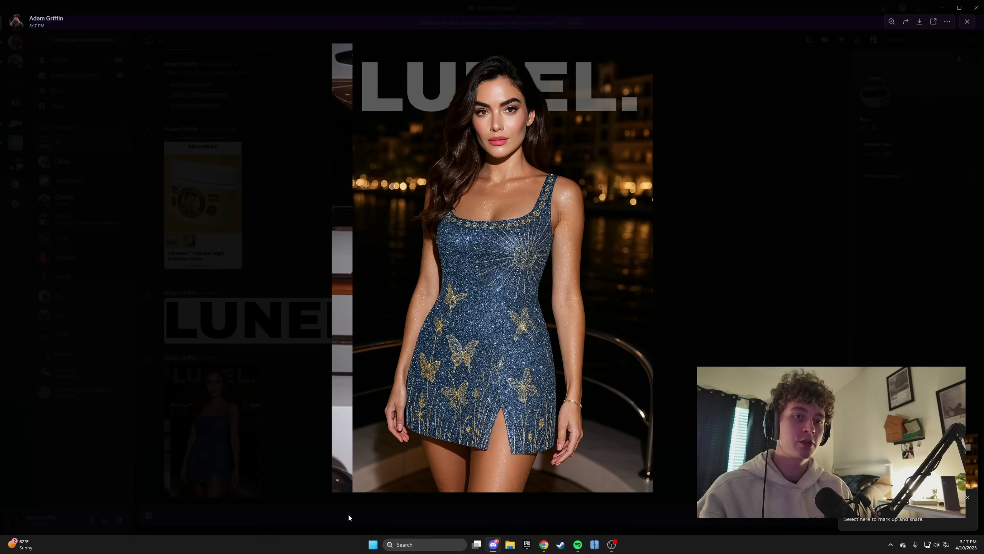
left_click(348, 513)
key("ctrl+v")
key("Return")
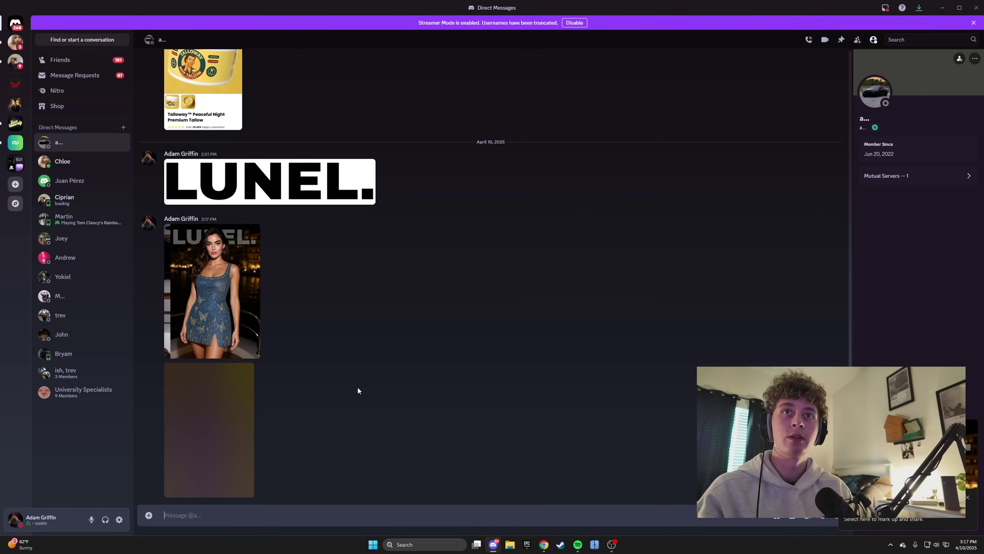
Step: Save the newly sent dress image at full size to Downloads as the PNG named image, replacing the existing file
left_click(217, 407)
right_click(436, 299)
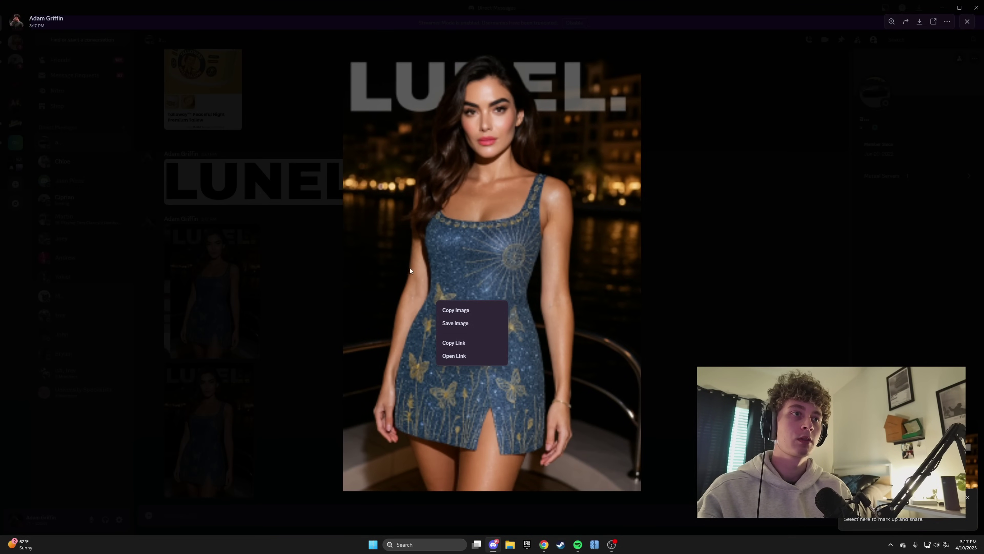
left_click(474, 326)
right_click(482, 280)
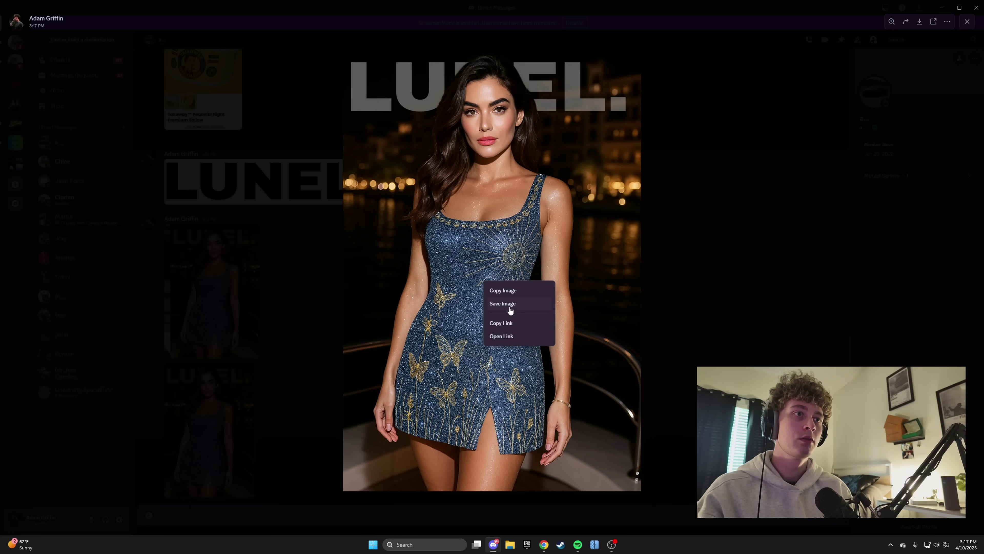
left_click(500, 289)
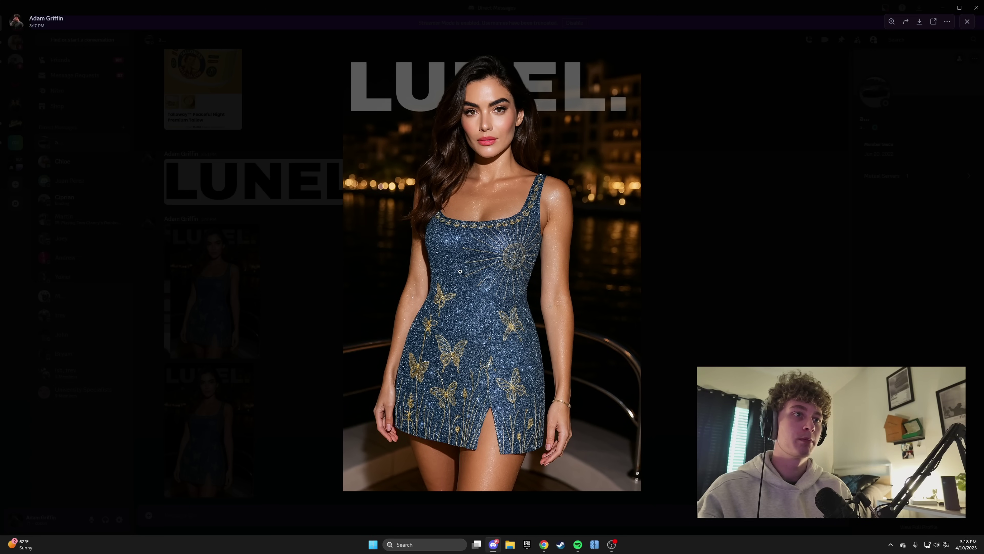
right_click(466, 314)
left_click(486, 342)
key("Return")
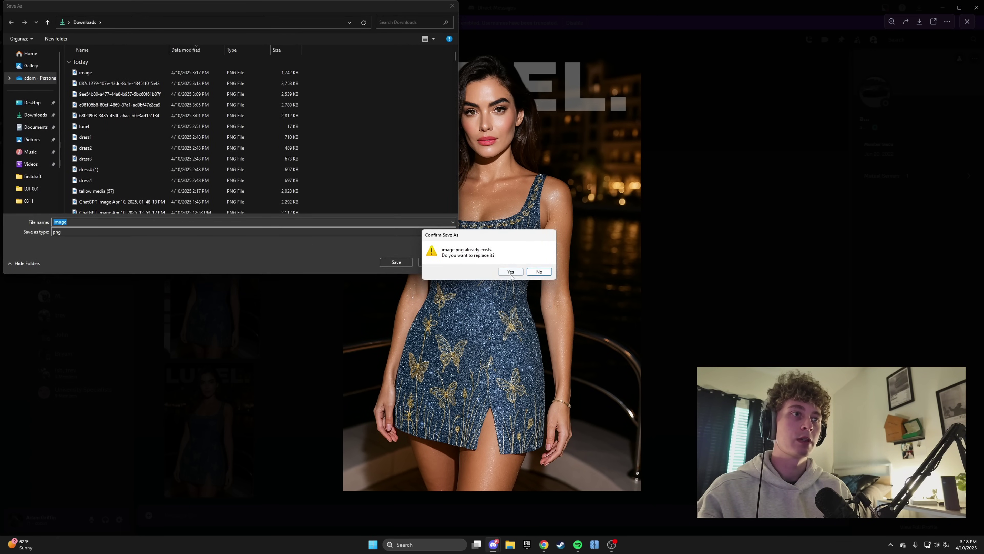
left_click(511, 271)
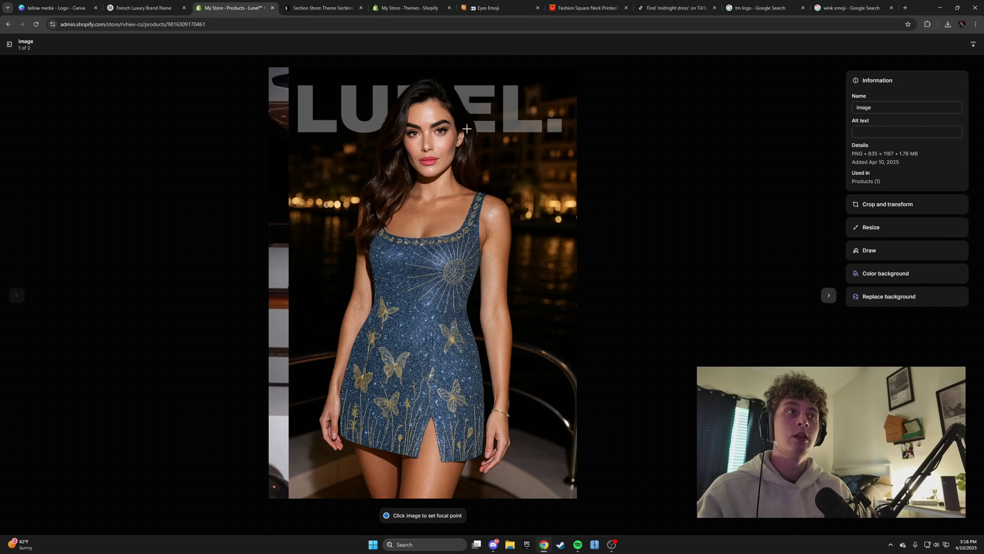
Step: Return to the Shopify product and remove the badly cropped branded image from its media
left_click(9, 42)
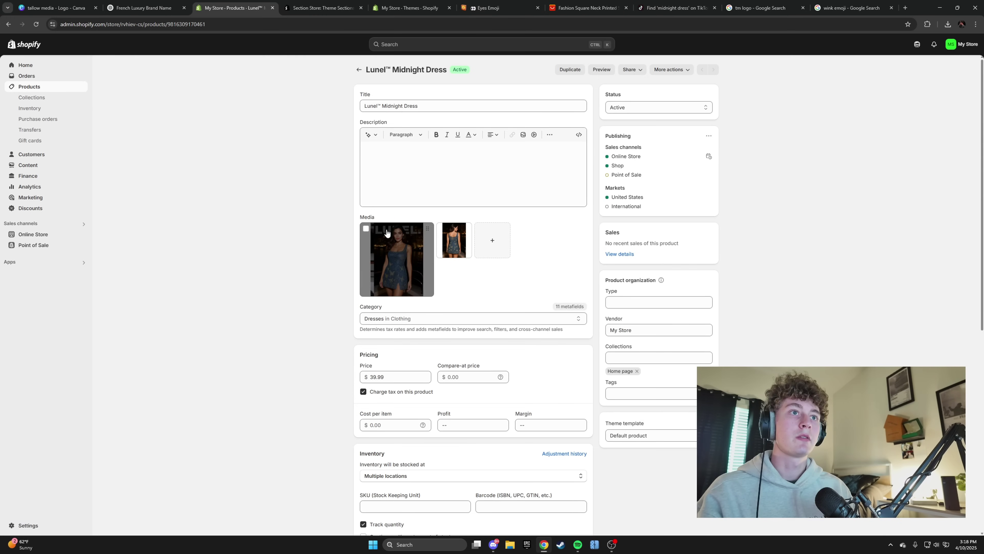
left_click(365, 229)
left_click(572, 217)
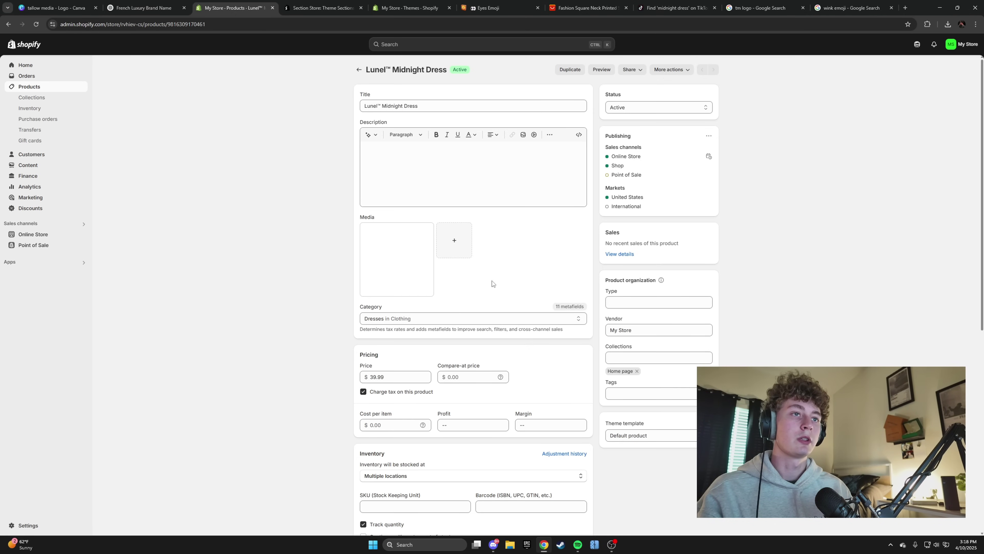
Step: Upload the recropped image file from Downloads to the product media and place it before the back-view photo
left_click(455, 238)
left_click(473, 172)
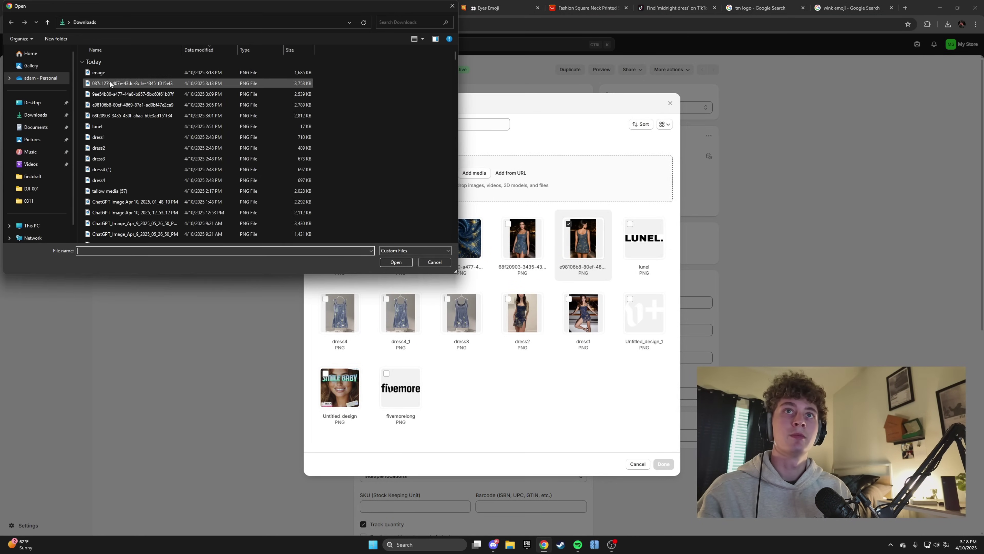
double_click(201, 169)
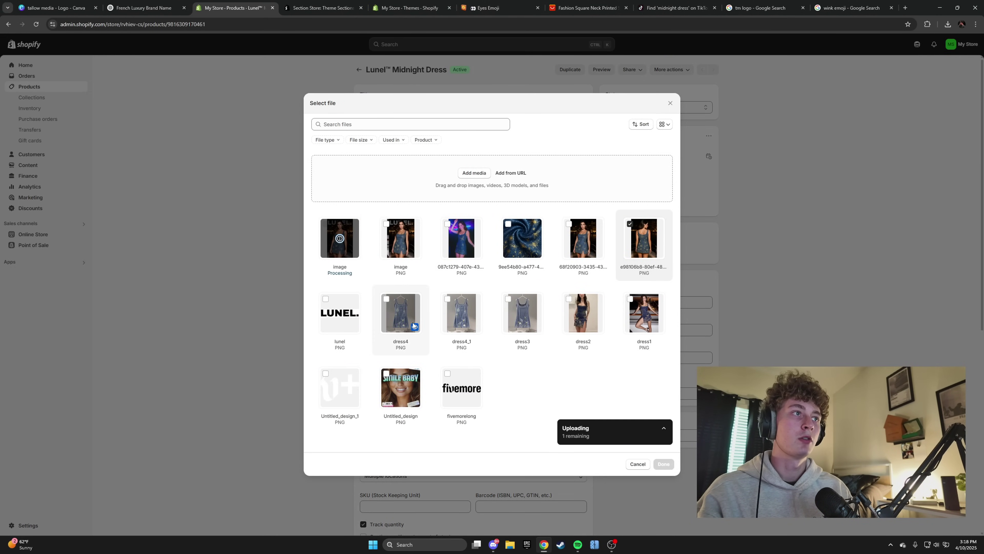
left_click(663, 464)
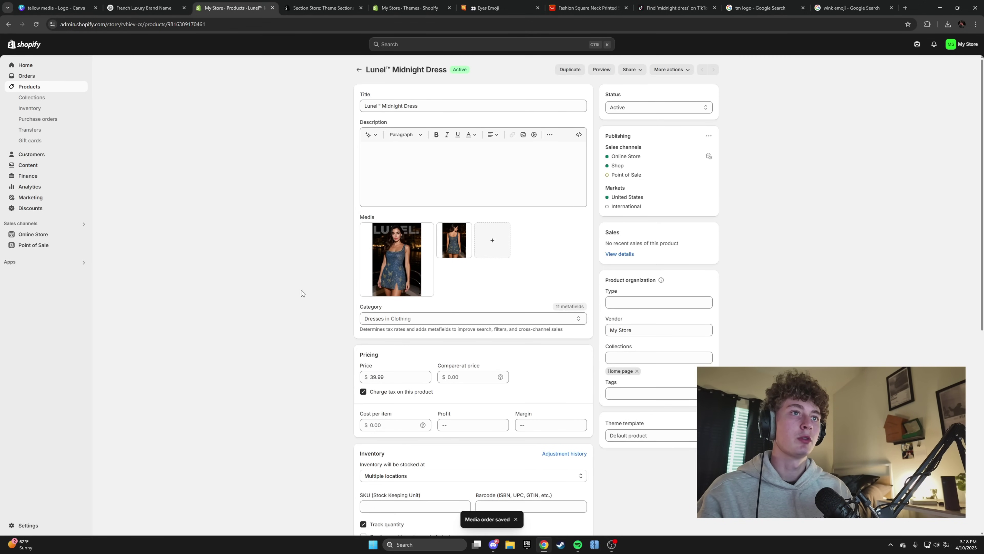
Step: Open the best-theme customizer on the Lunel™ Midnight Dress product page and compare its photo with the AliExpress listing
left_click(49, 234)
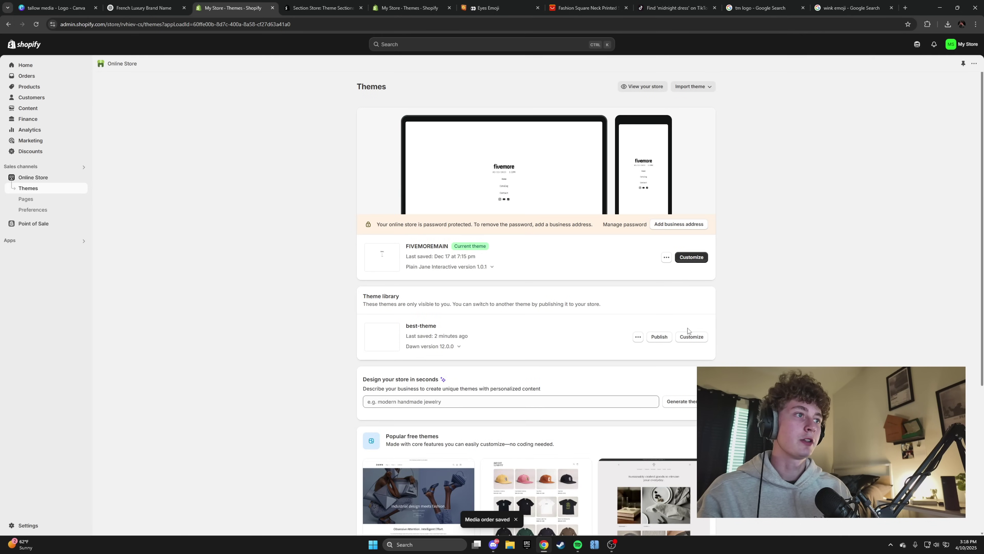
left_click(691, 261)
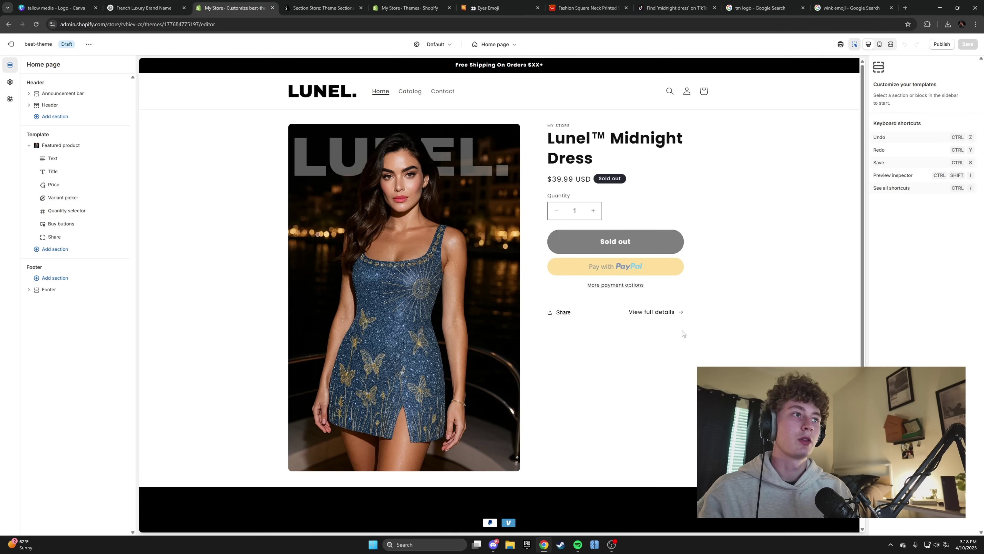
left_click(655, 313)
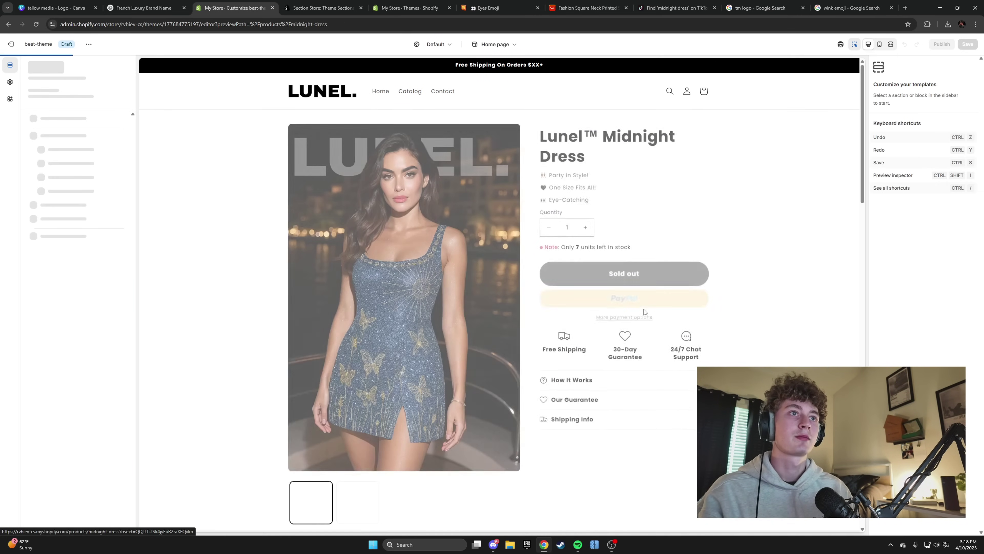
left_click(854, 45)
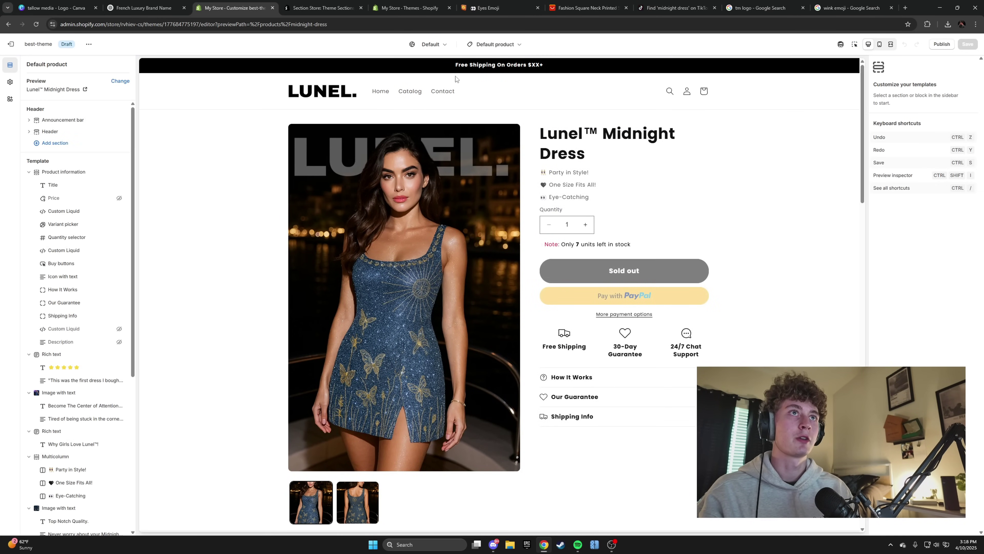
key("ctrl+7")
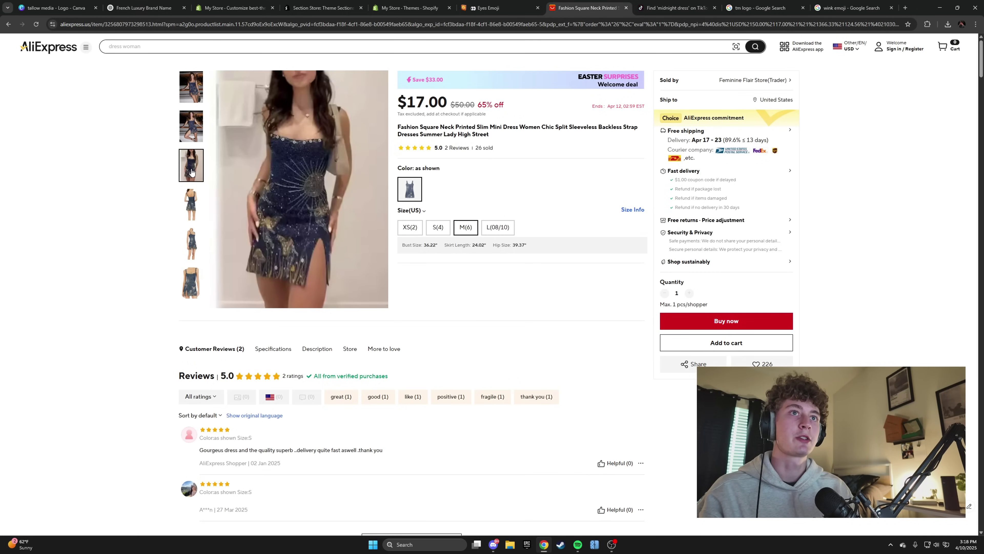
left_click_drag(192, 172, 400, 273)
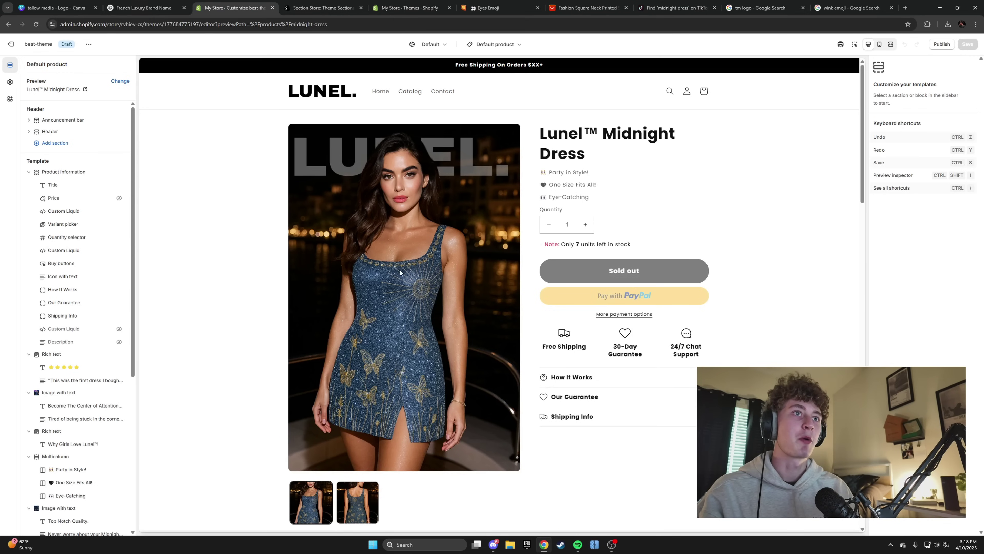
Step: Switch to ChatGPT, open the polaroid image of four women in party dresses and save it to Downloads as a PNG
left_click(186, 3)
left_click(404, 300)
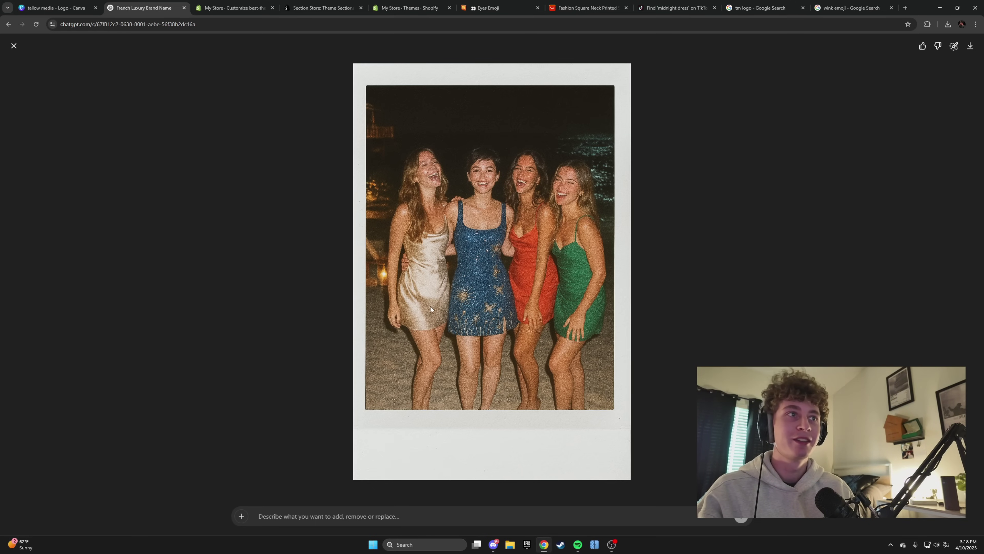
right_click(499, 237)
left_click(541, 259)
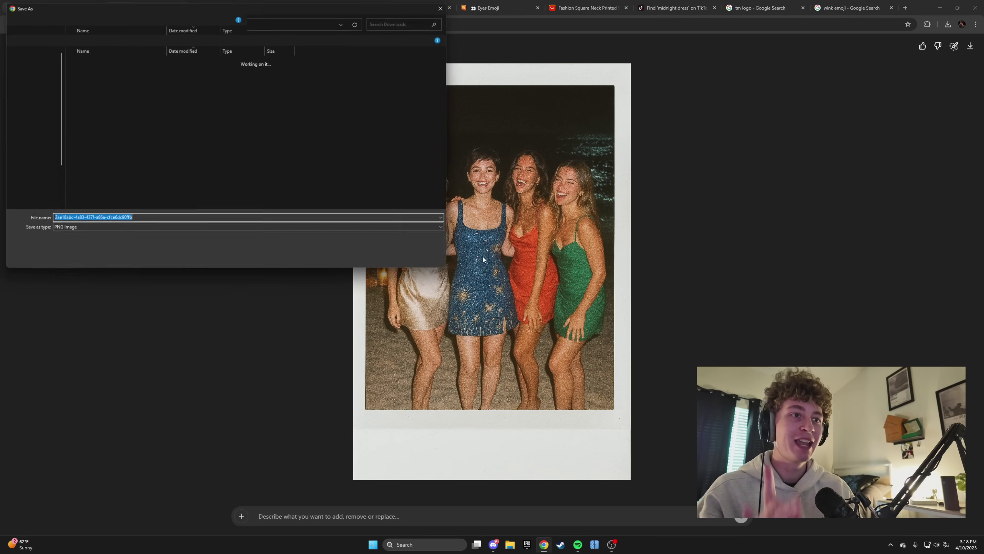
left_click(409, 264)
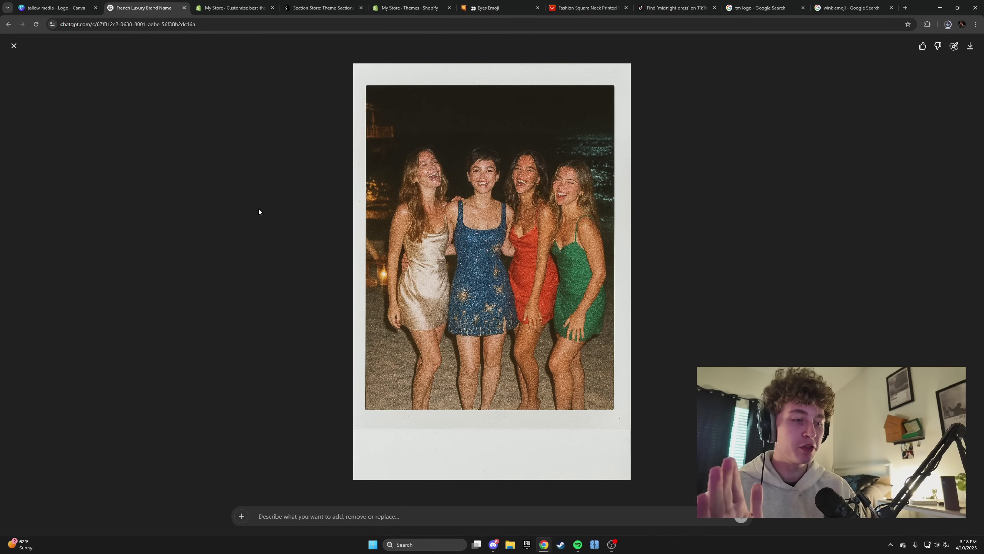
Step: Capture only the photo area inside the white polaroid frame and send it in the Discord direct message
key("super+shift+s")
left_click_drag(369, 86, 614, 409)
mouse_move(489, 545)
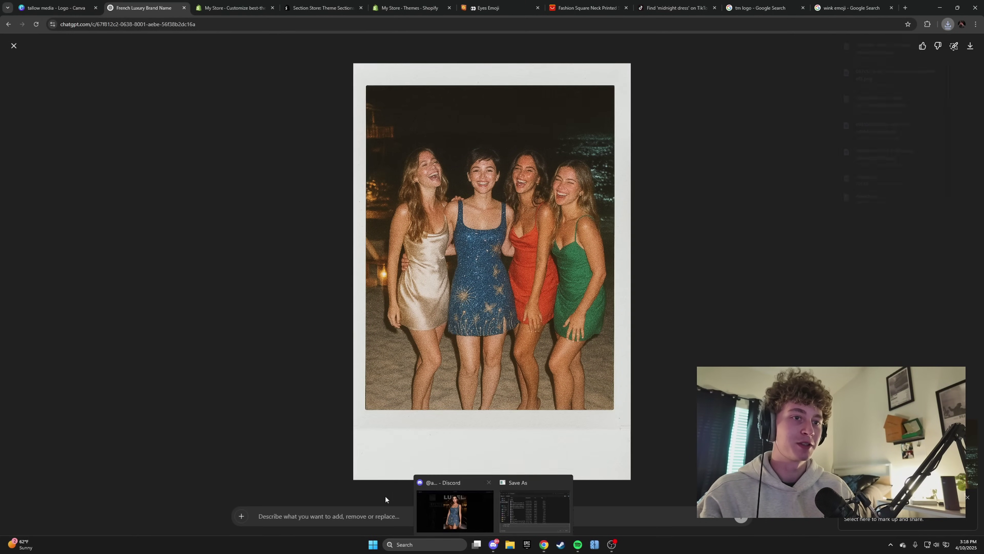
left_click(443, 516)
left_click(390, 509)
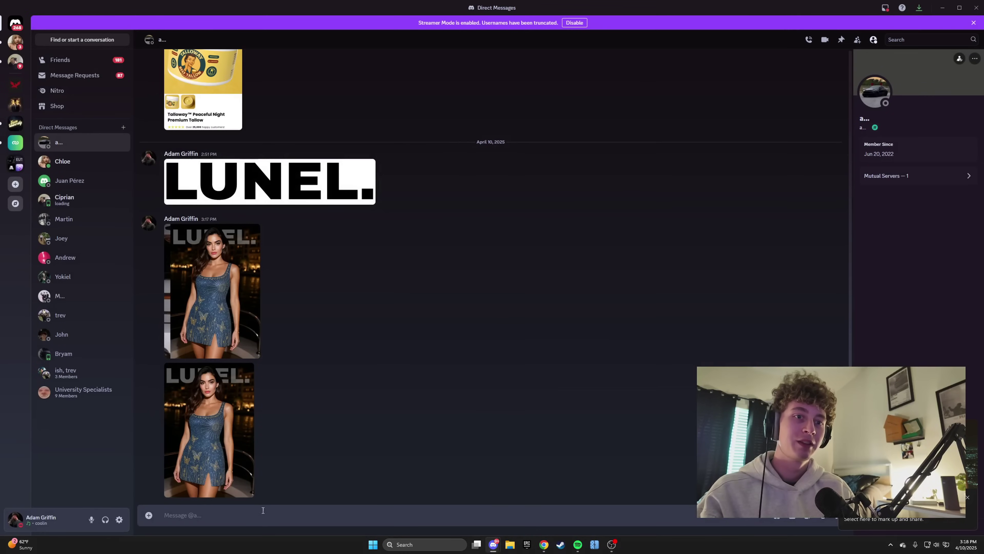
key("ctrl+v")
key("Return")
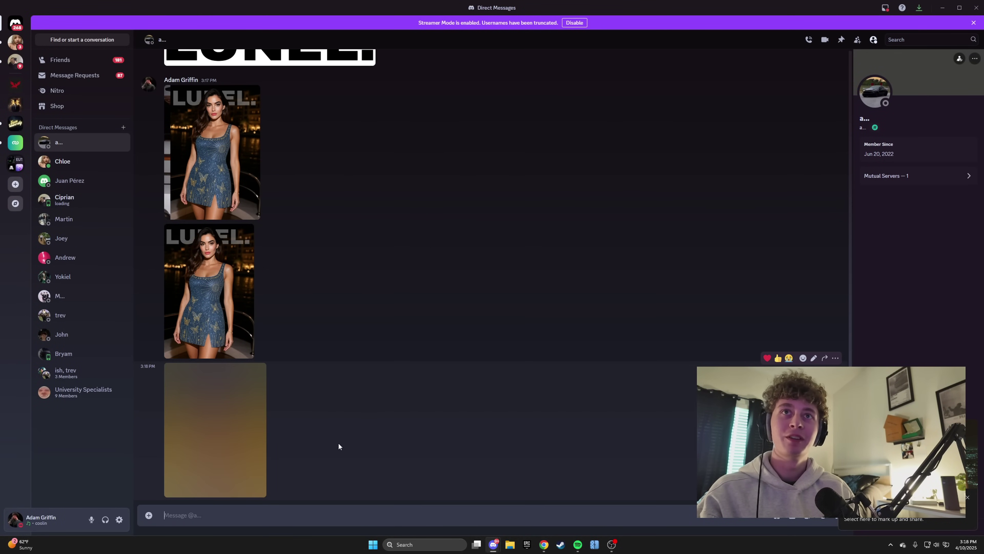
Step: Save the sent group photo at full size to Downloads as the PNG named image, replacing the existing file
left_click(232, 426)
right_click(471, 311)
left_click(481, 320)
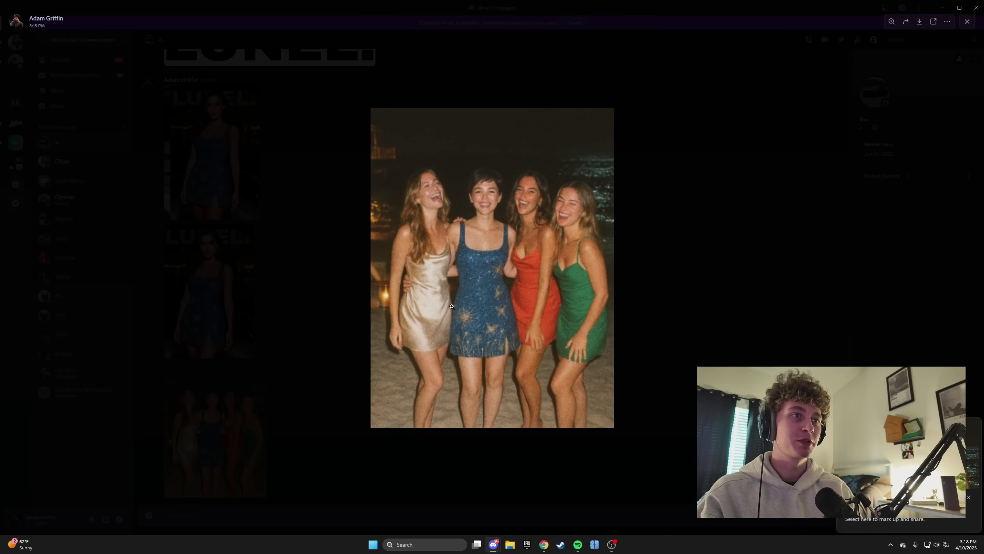
right_click(466, 289)
left_click(485, 311)
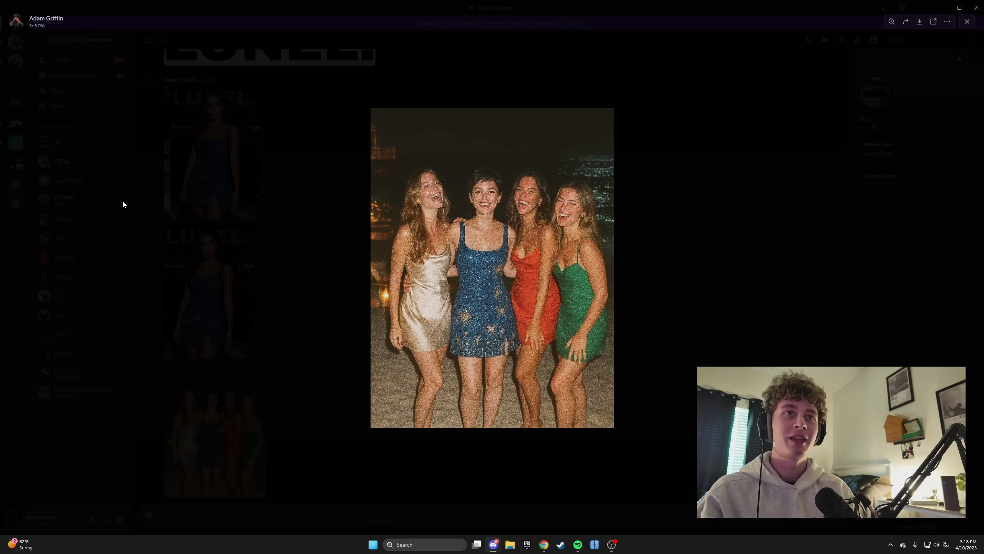
left_click(390, 263)
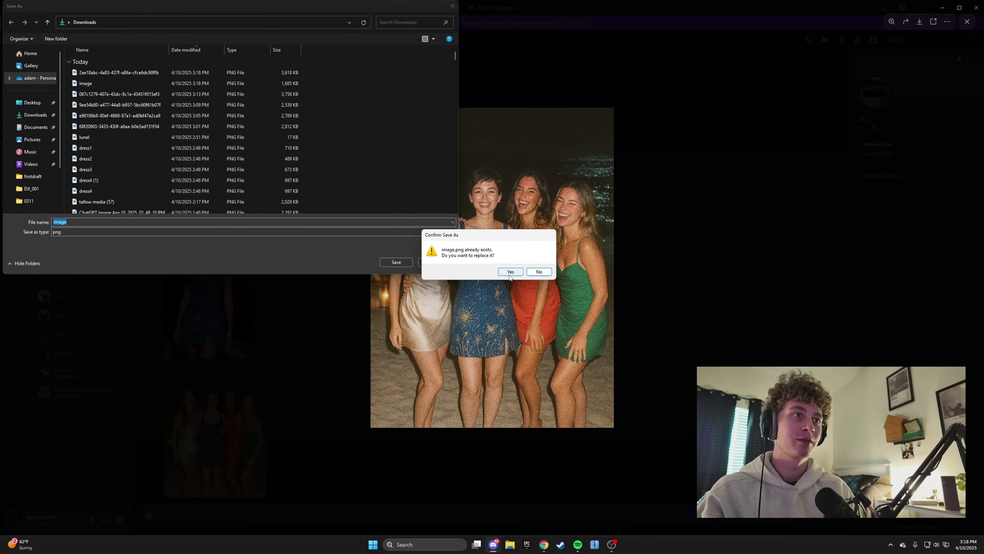
left_click(511, 271)
left_click(359, 434)
Step: Switch to the Shopify theme customizer, upload the image PNG from Downloads as the first SS - Gallery #7 card's image, and save
left_click(544, 545)
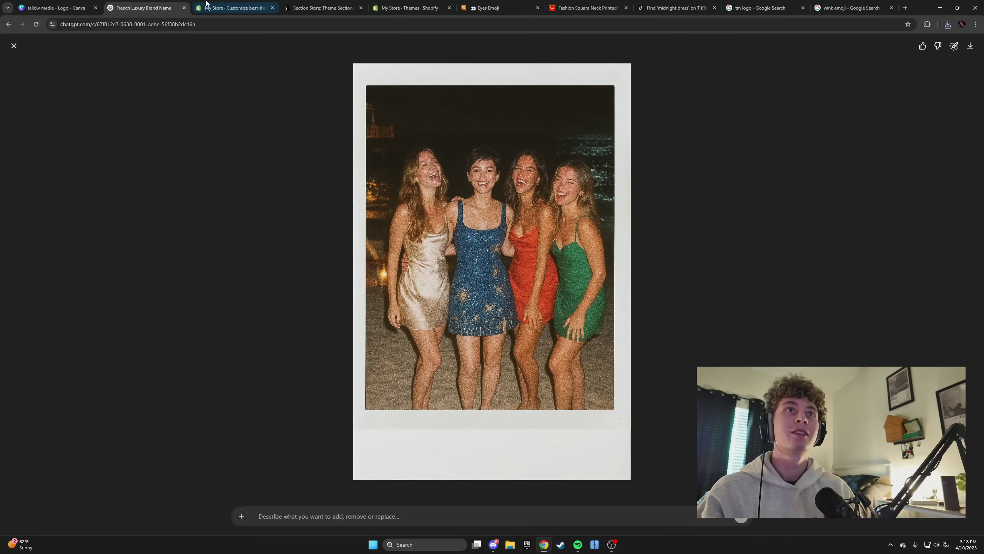
left_click(225, 8)
scroll(527, 331, "down", 15)
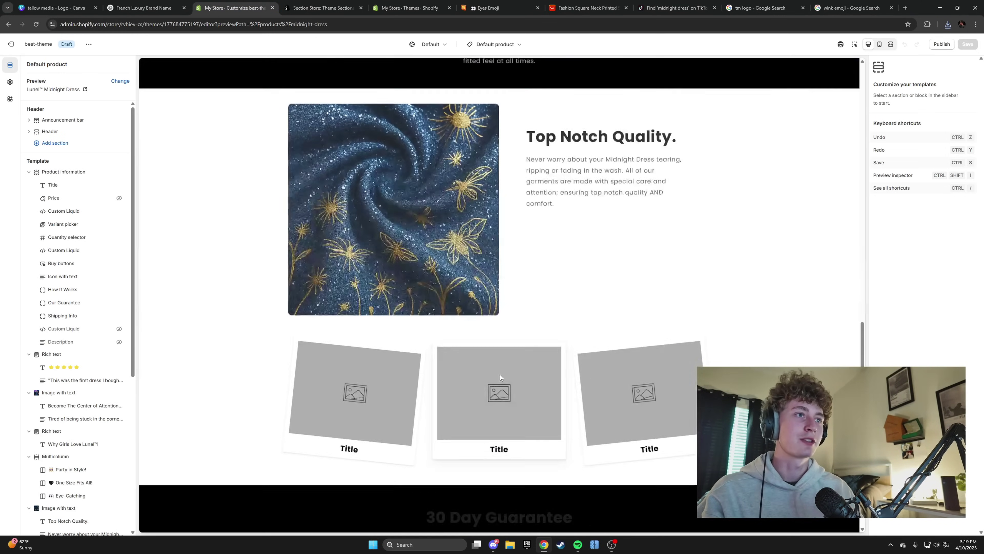
scroll(388, 275, "up", 3)
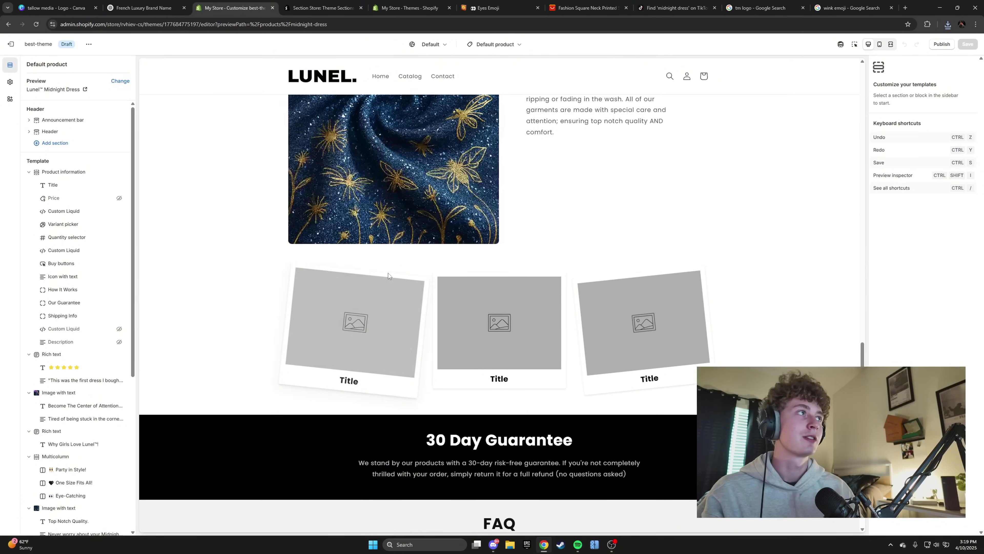
left_click(387, 318)
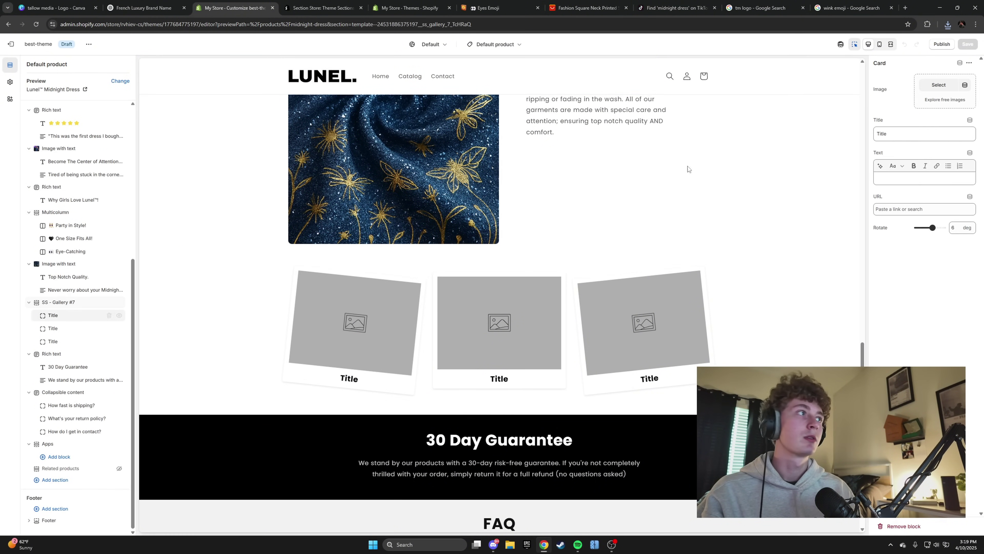
left_click(941, 86)
left_click(491, 172)
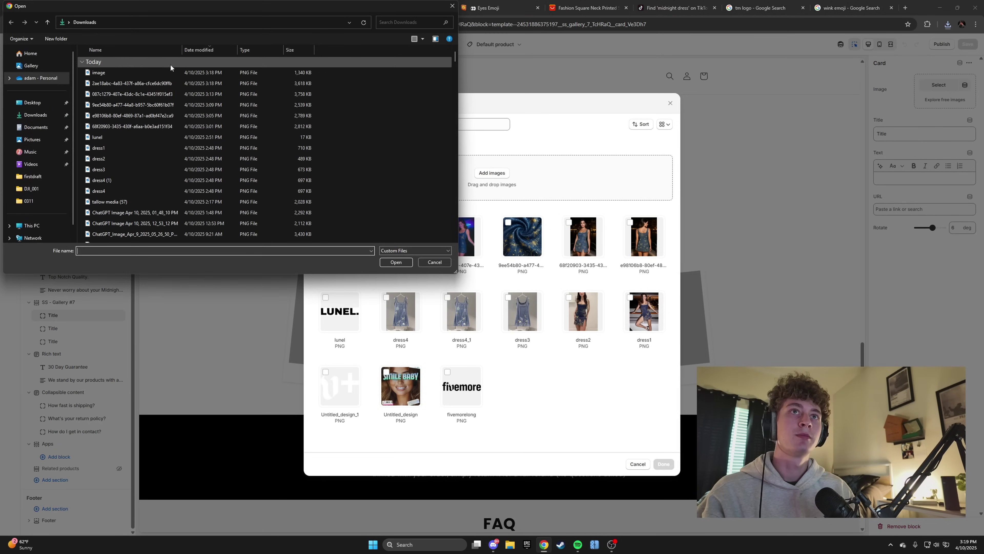
left_click(137, 73)
double_click(137, 73)
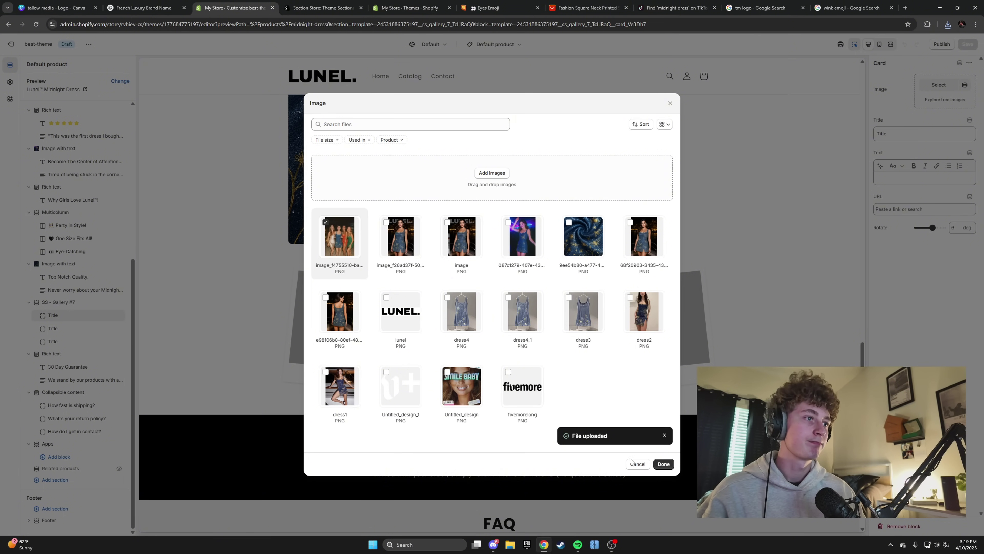
left_click(664, 464)
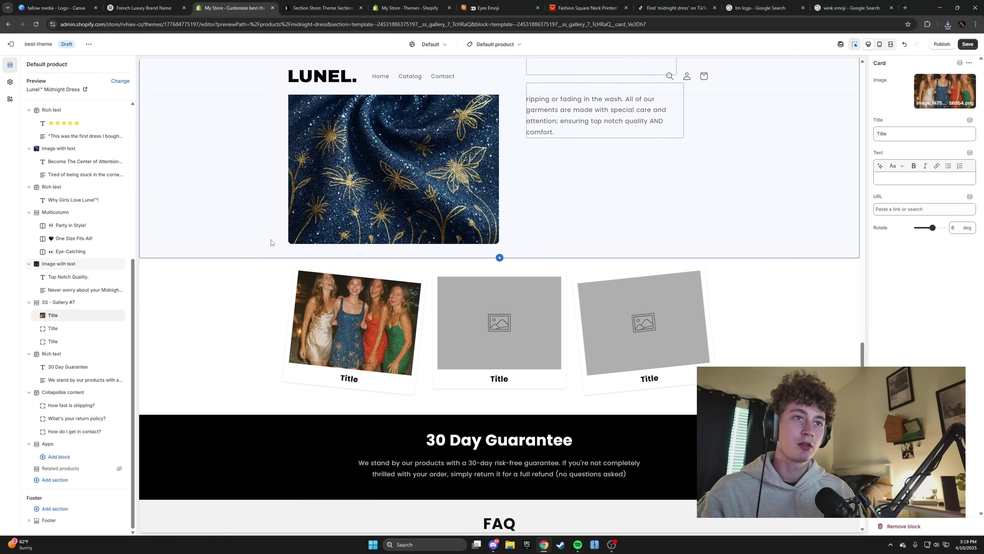
key("ctrl+s")
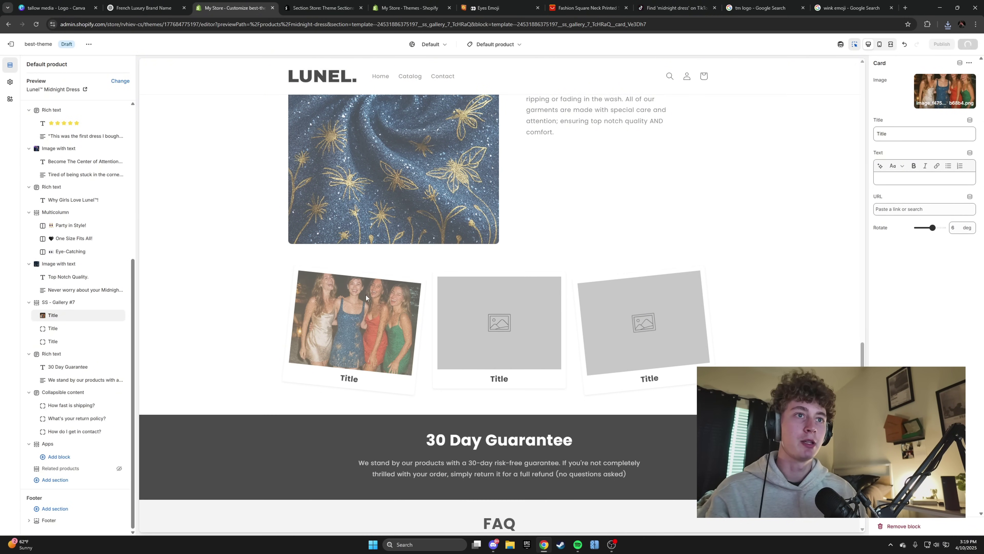
Step: Switch to ChatGPT and send "thank you! looks so good. create another with a different girl in a room, still dark with her friends"
left_click(143, 8)
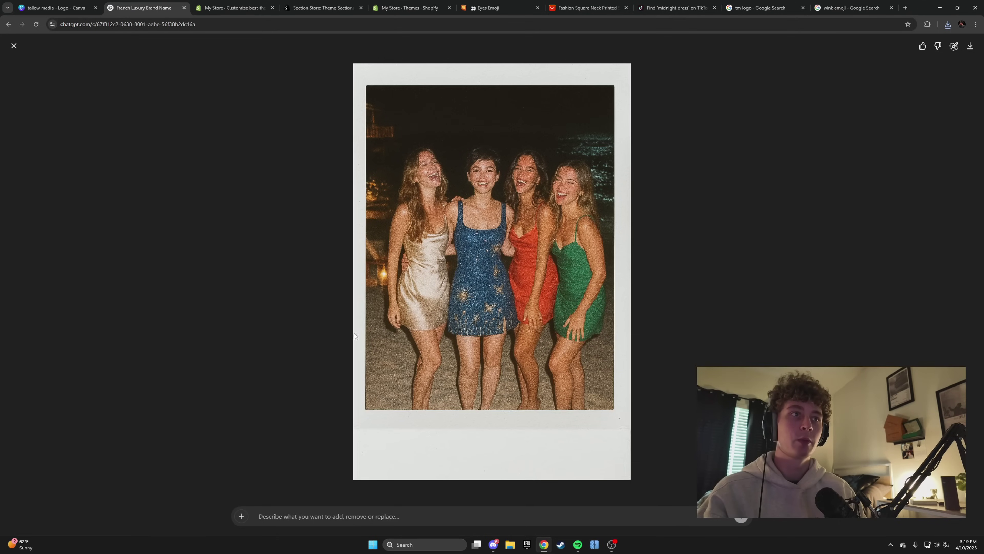
left_click(14, 46)
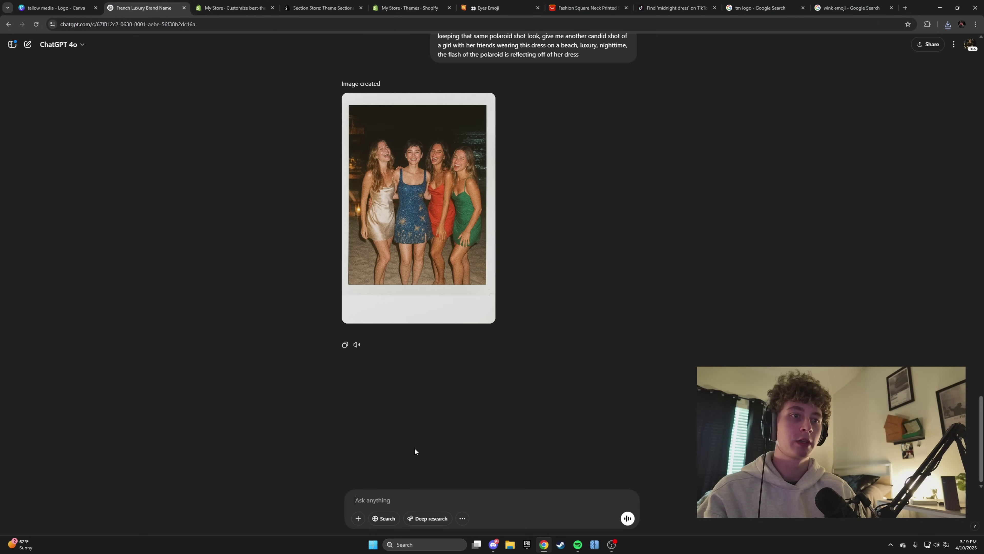
type("thank you!@")
key("BackSpace")
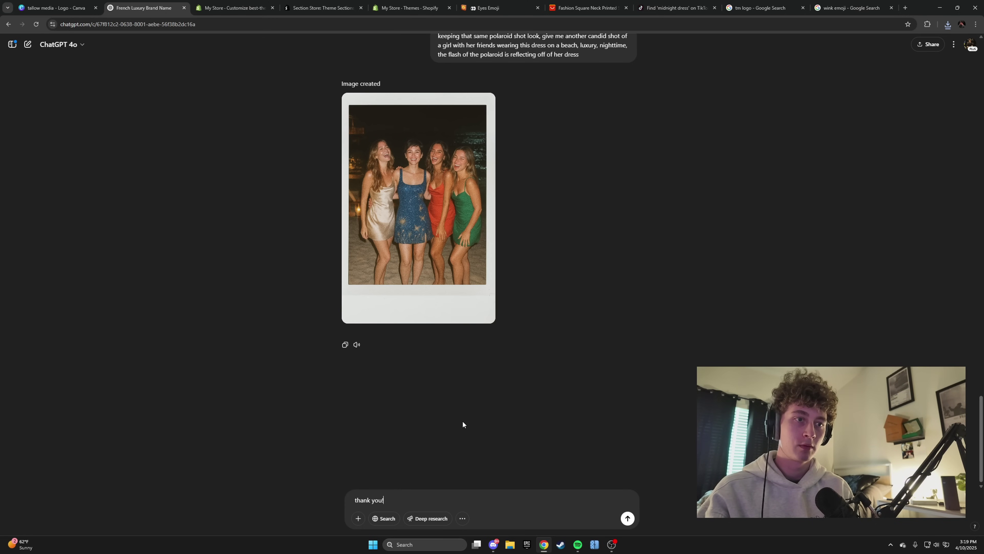
type("looks so good. ")
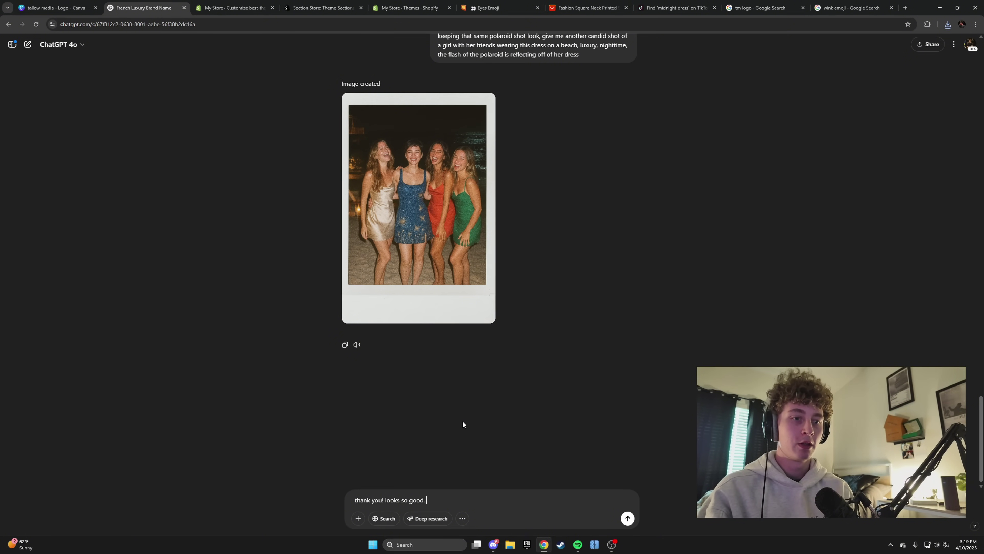
type("fcreate anothe")
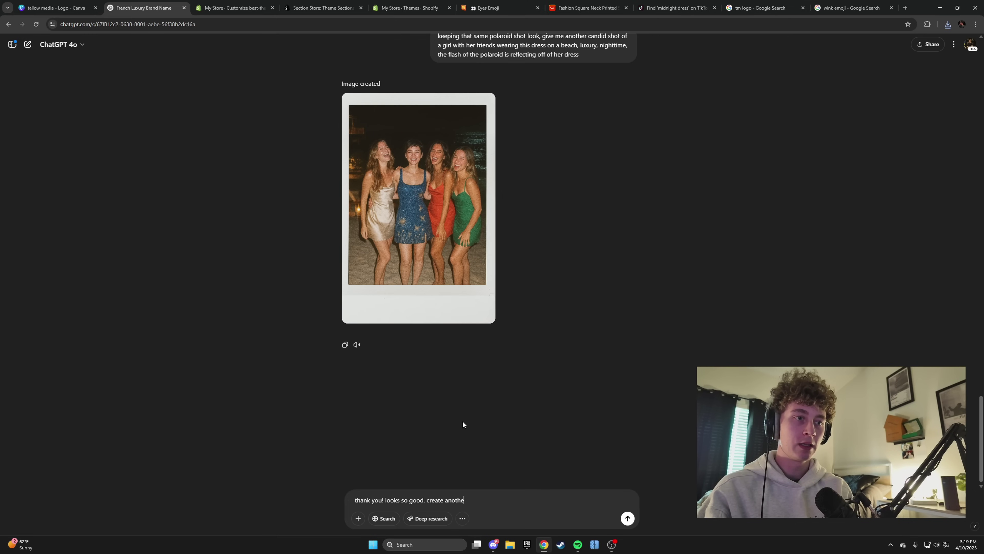
type("r with a different girl")
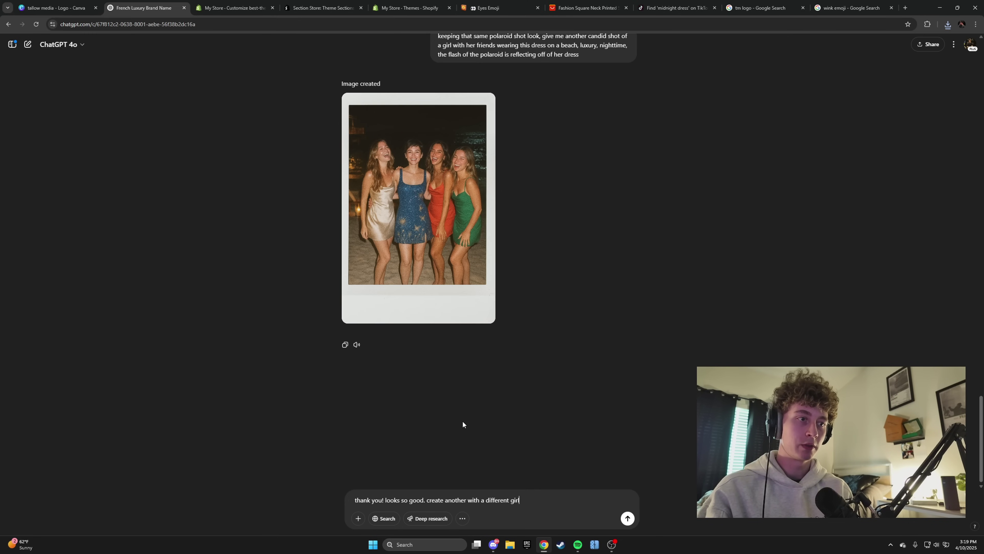
type(" in a different")
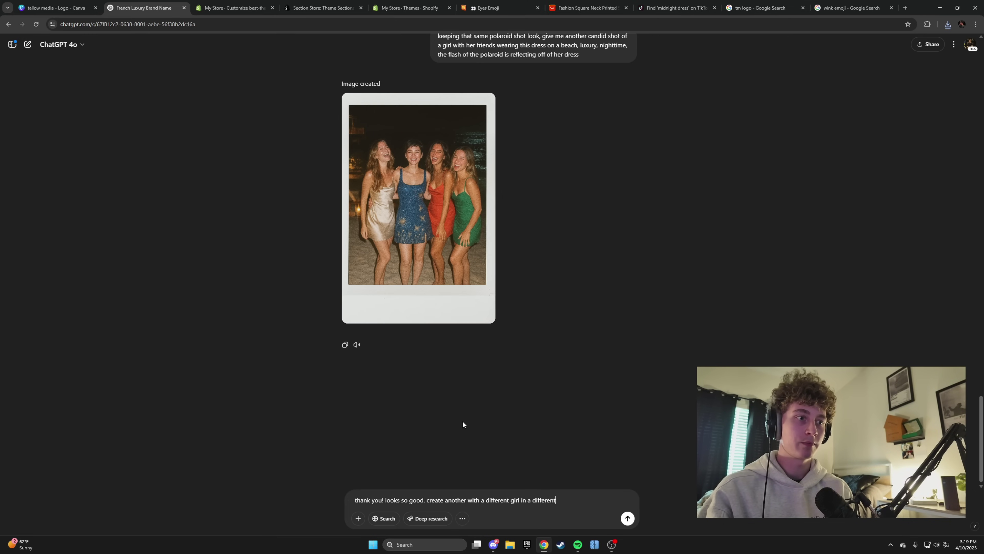
key("BackSpace")
key("BackSpace")
key("BackSpace")
key("BackSpace")
key("BackSpace")
key("BackSpace")
key("BackSpace")
key("BackSpace")
key("BackSpace")
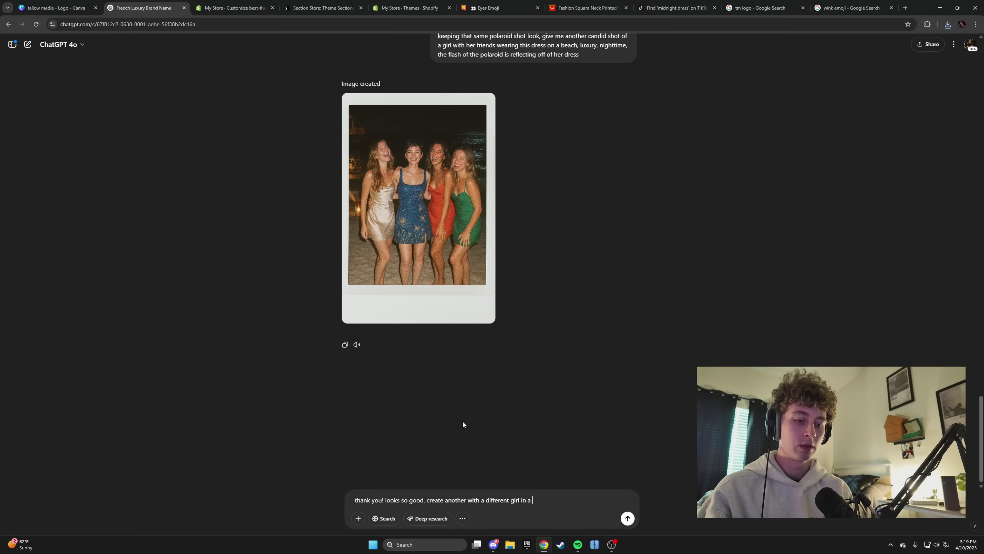
type("room, stil")
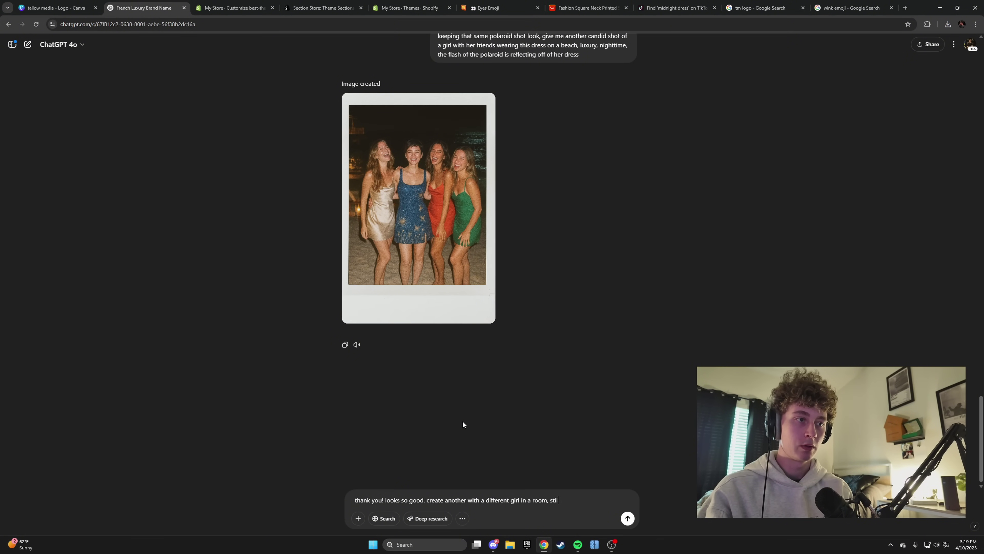
type("l dark with her")
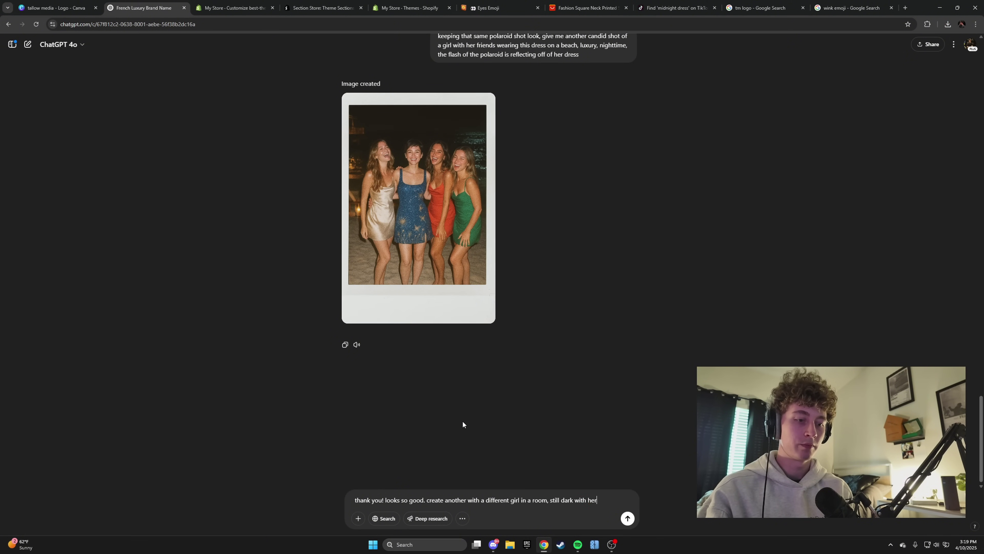
type(" friends")
key("Return")
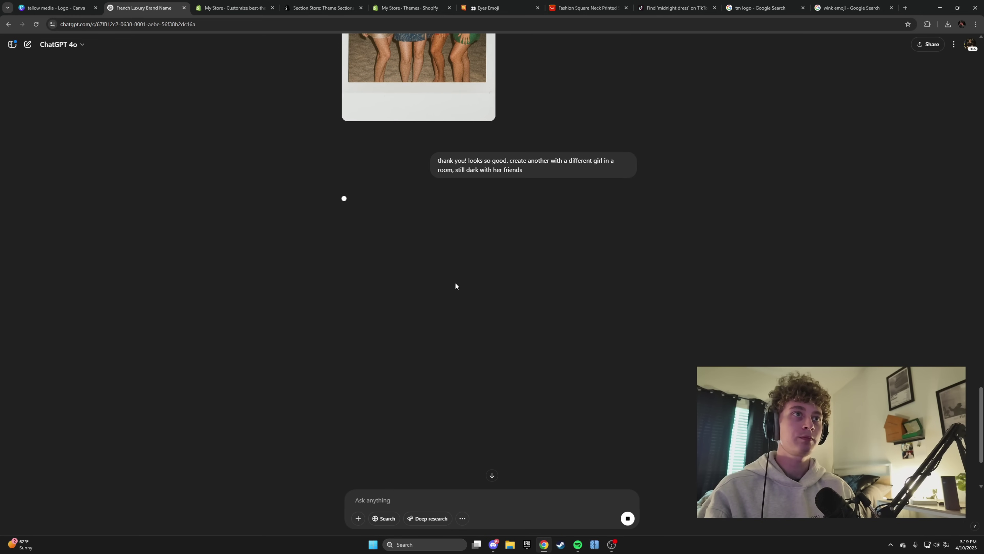
Step: Back in the Shopify customizer, set the first SS - Gallery #7 card's title to "Best Dress Ever! with only the opening quotation mark, and save
left_click(220, 7)
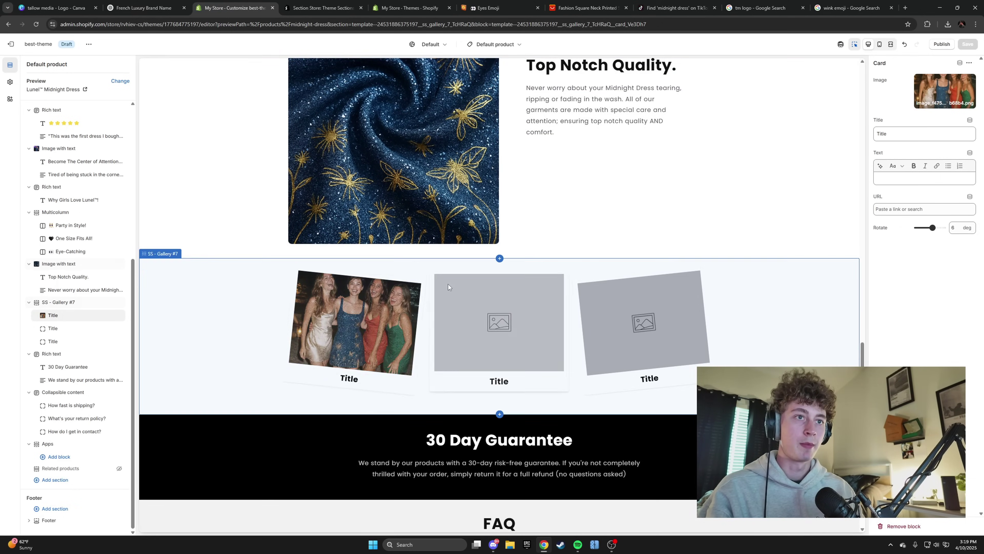
left_click(252, 310)
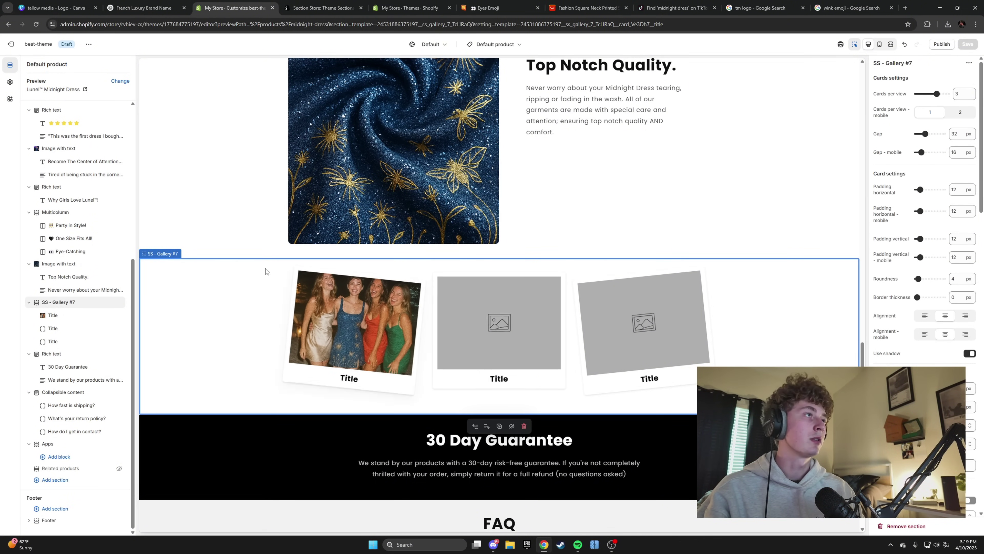
left_click(64, 317)
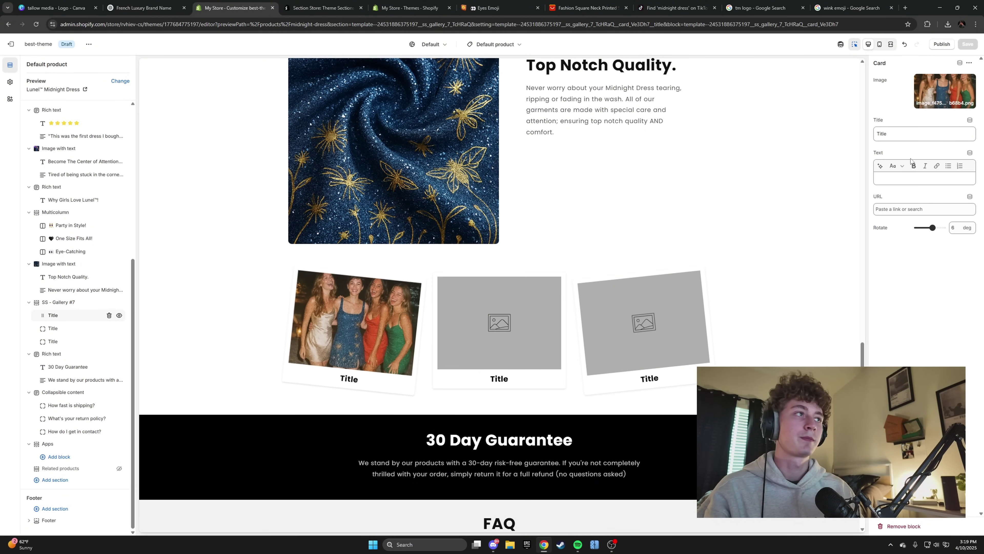
left_click(904, 136)
key("BackSpace")
key("BackSpace")
key("BackSpace")
key("BackSpace")
key("BackSpace")
type("\"")
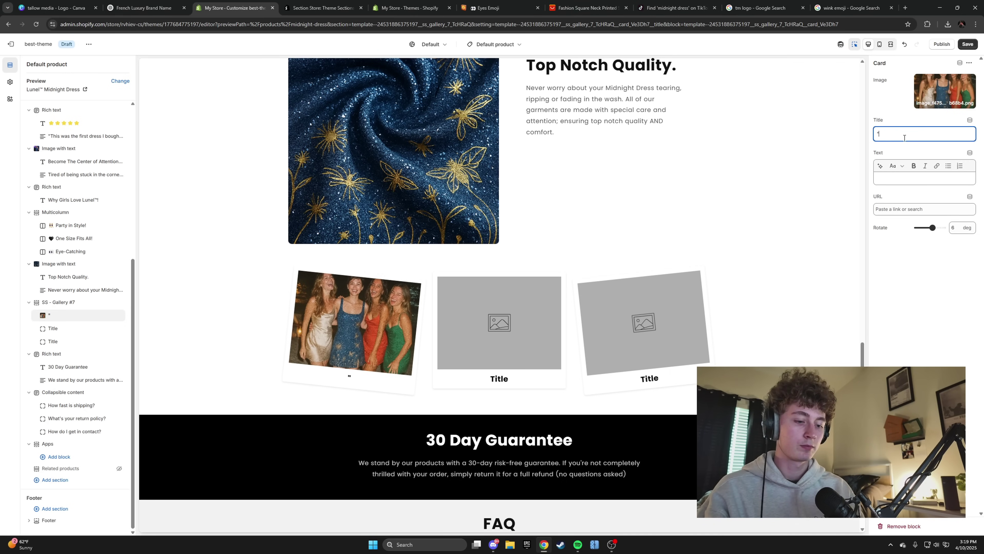
type("Best Dres")
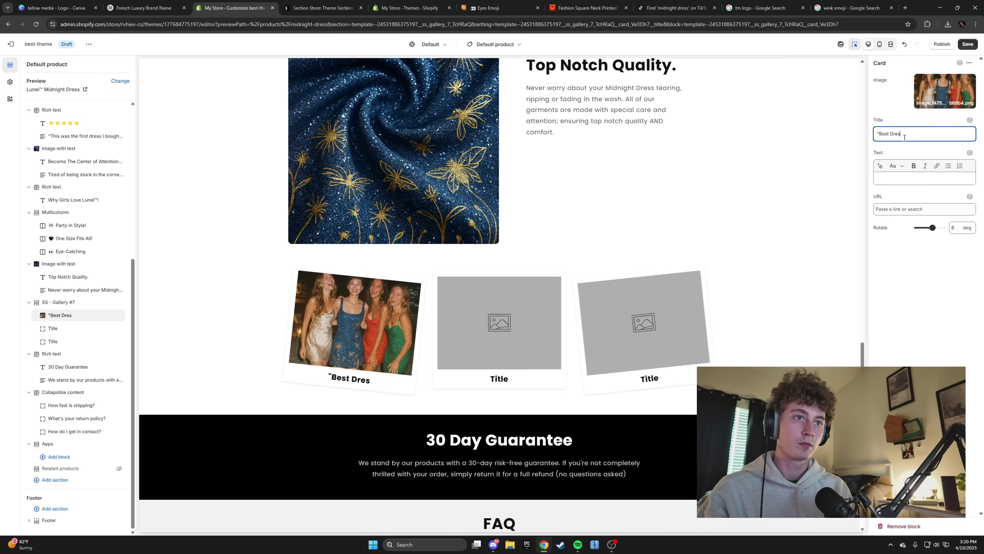
type("s Ever!")
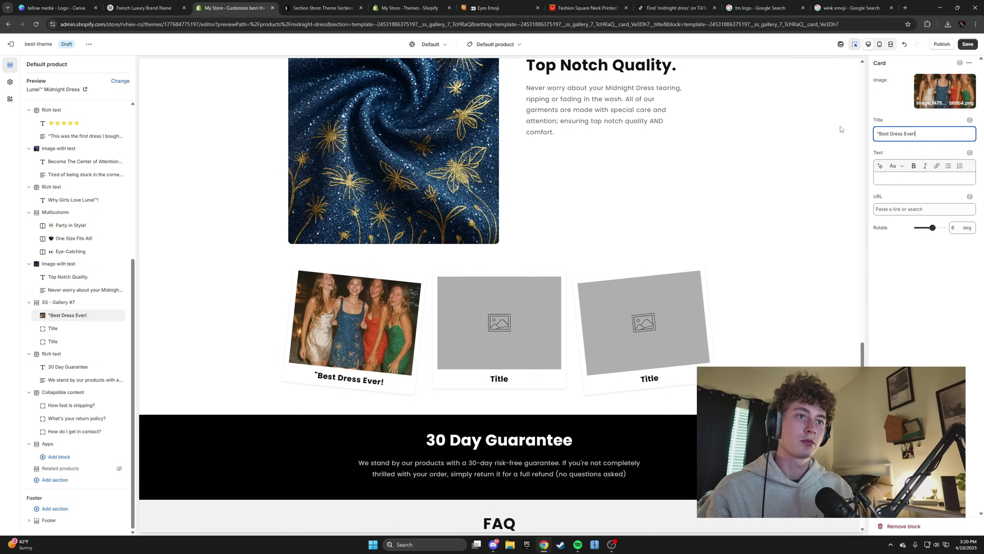
left_click(968, 43)
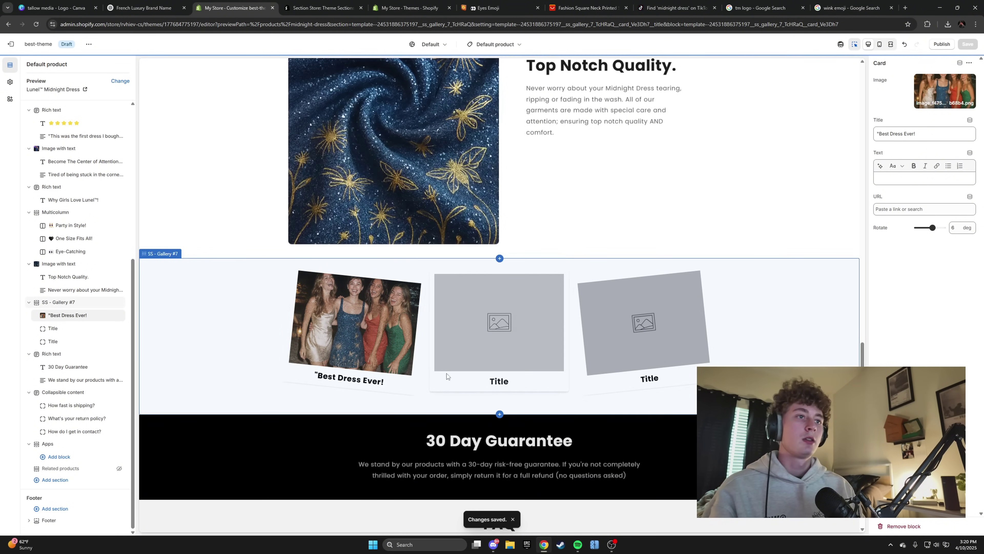
Step: Check on the new image generation in ChatGPT and review the gallery section in the Shopify customizer
scroll(447, 373, "down", 4)
scroll(525, 422, "up", 2)
key("ctrl+shift+Tab")
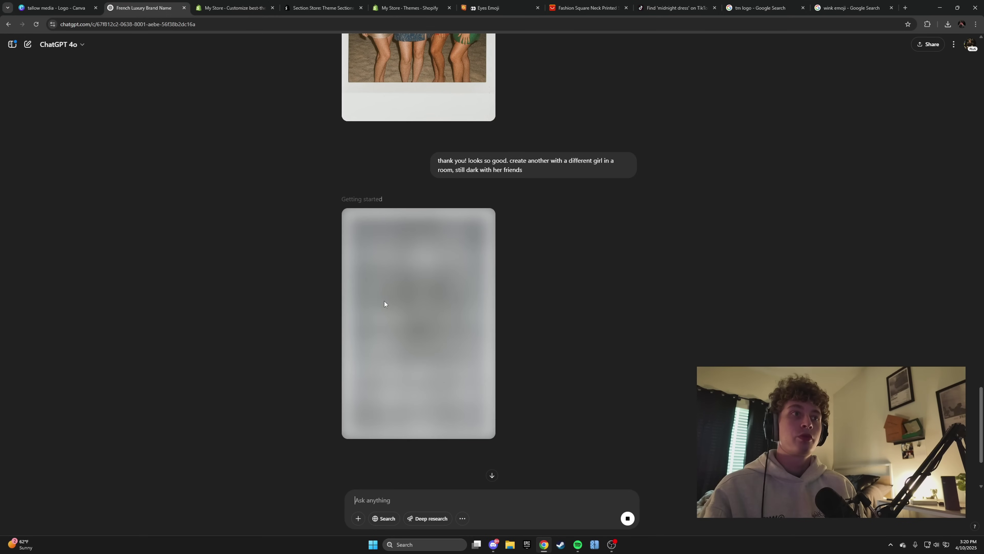
left_click(527, 8)
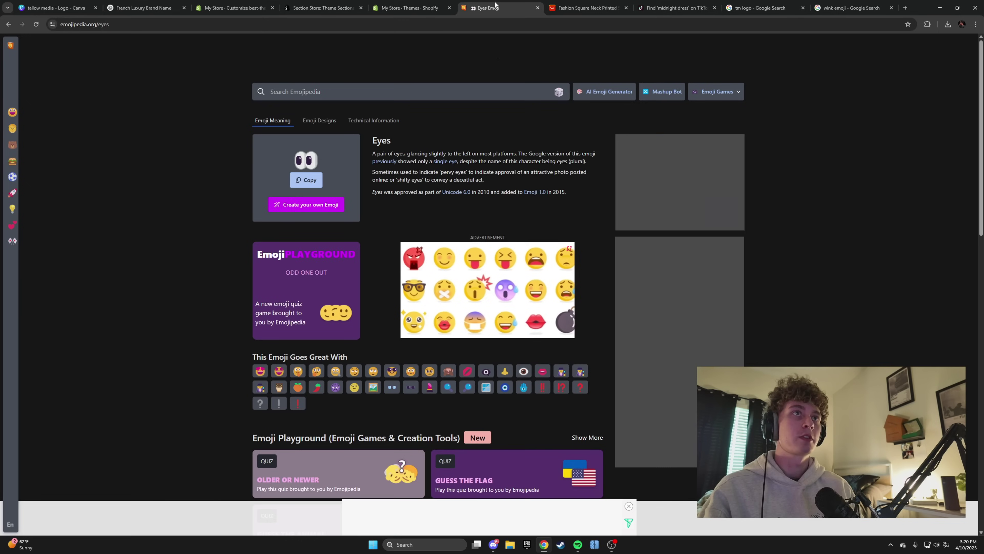
left_click(232, 8)
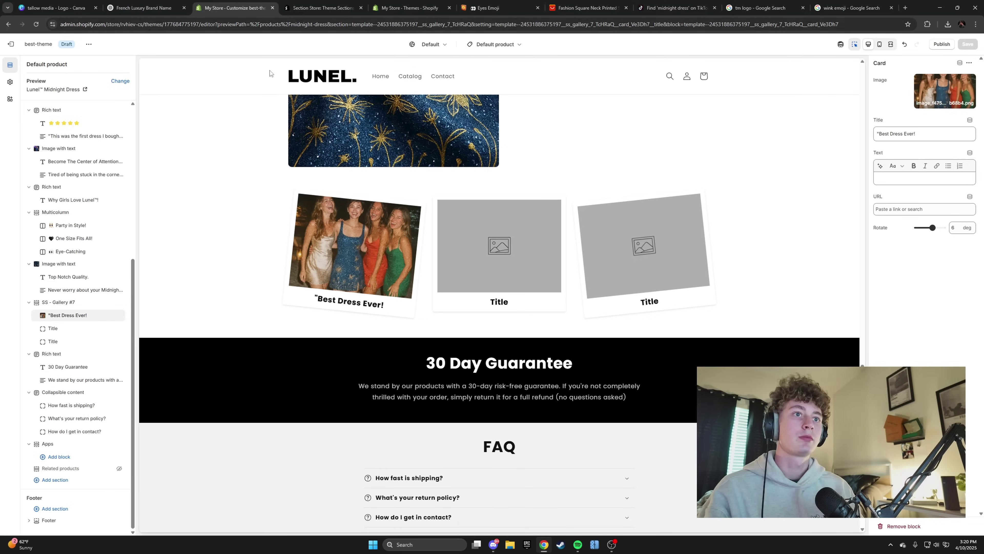
scroll(271, 314, "up", 5)
scroll(361, 304, "down", 4)
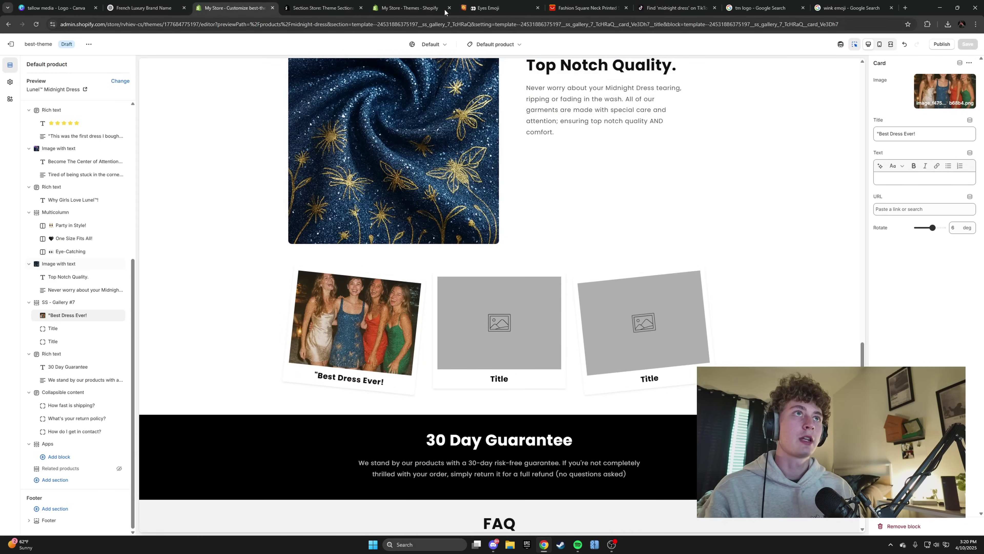
Step: Switch to Emojipedia, search for heart and copy the Red Heart emoji
left_click(500, 8)
left_click(347, 91)
type("heart")
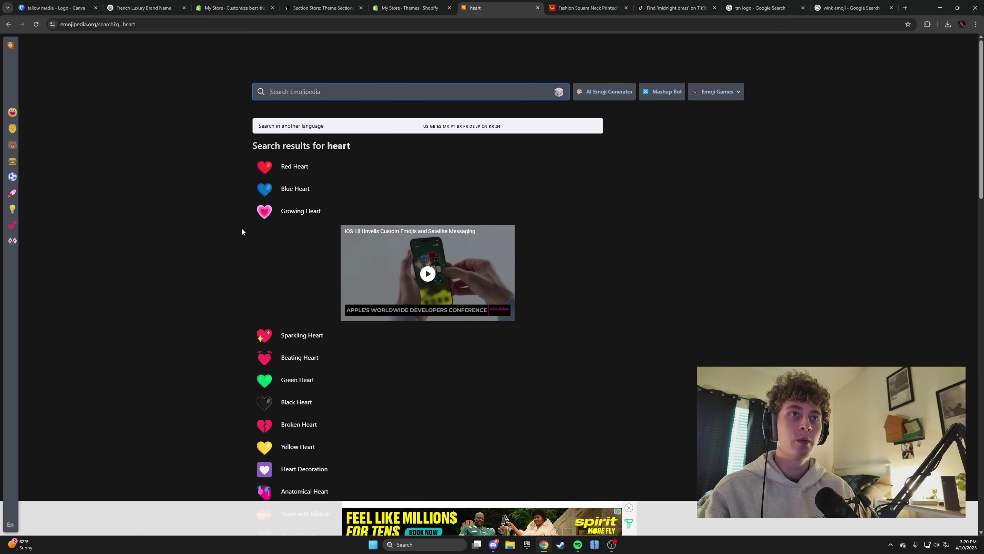
left_click(285, 173)
left_click(306, 181)
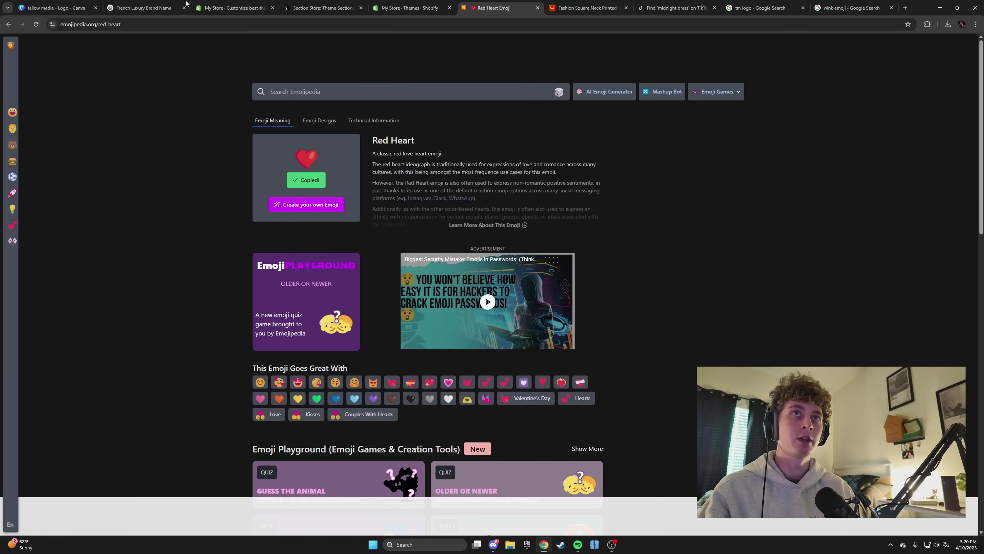
Step: In the Shopify customizer, append the copied red heart and a closing quotation mark to the first gallery card's title, and save
left_click(234, 8)
left_click(923, 134)
key("ctrl+v")
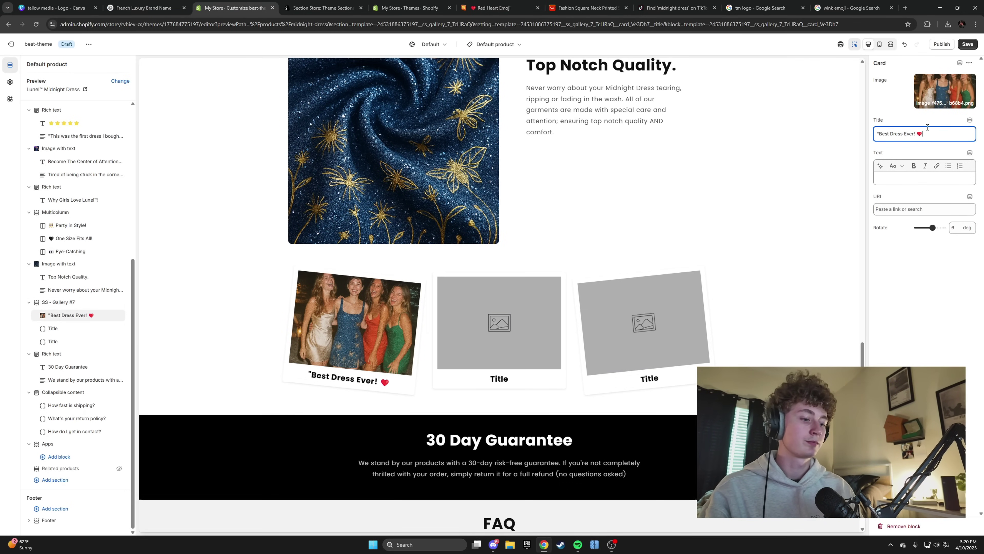
type("\"")
key("ctrl+s")
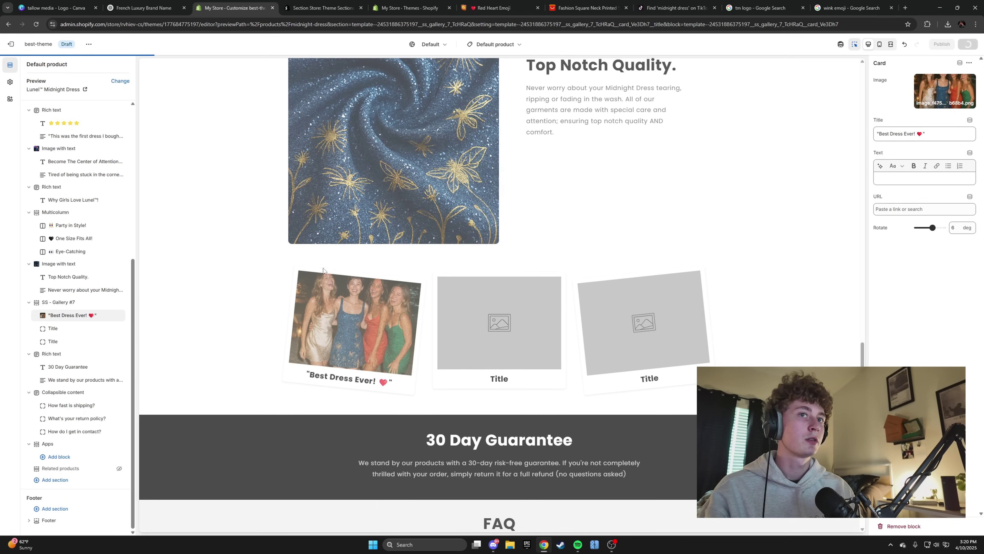
Step: Set the second SS - Gallery #7 card's title to "LOVE it SM with only the opening quotation mark
left_click(53, 328)
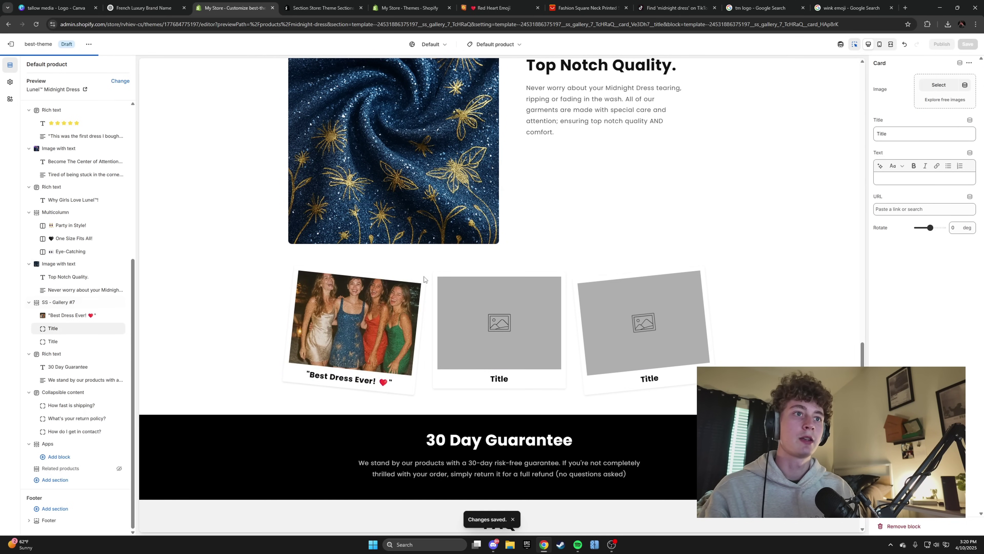
double_click(891, 131)
key("BackSpace")
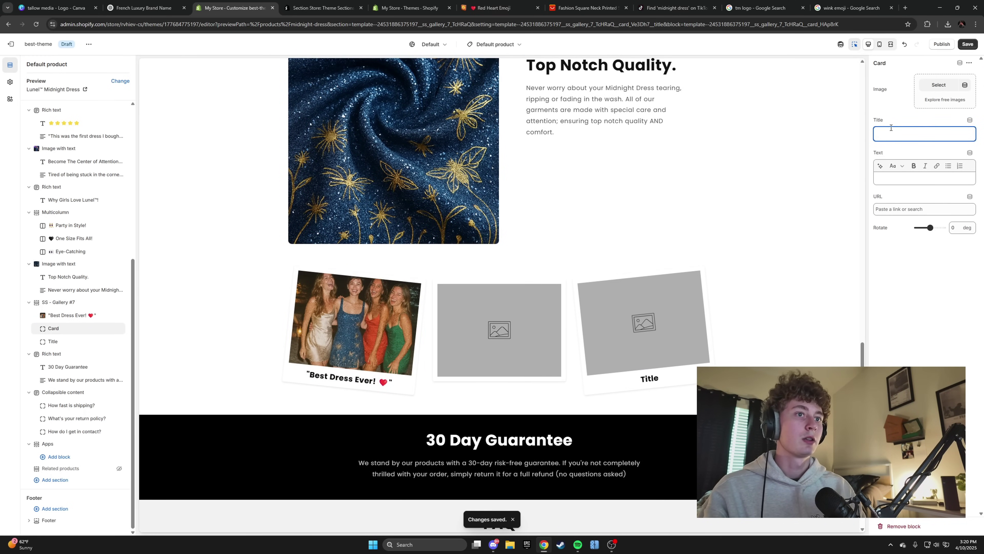
type("\"")
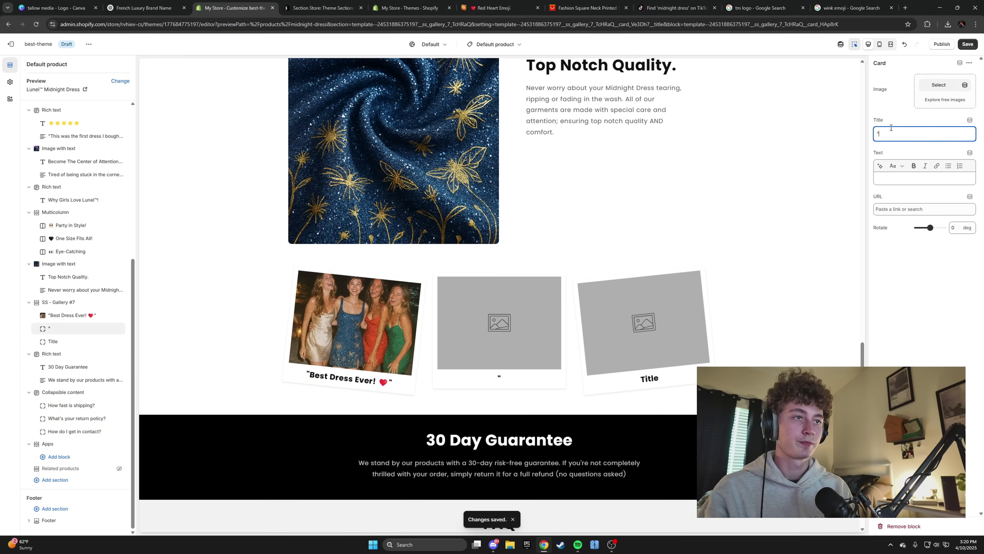
type("LOVE it ")
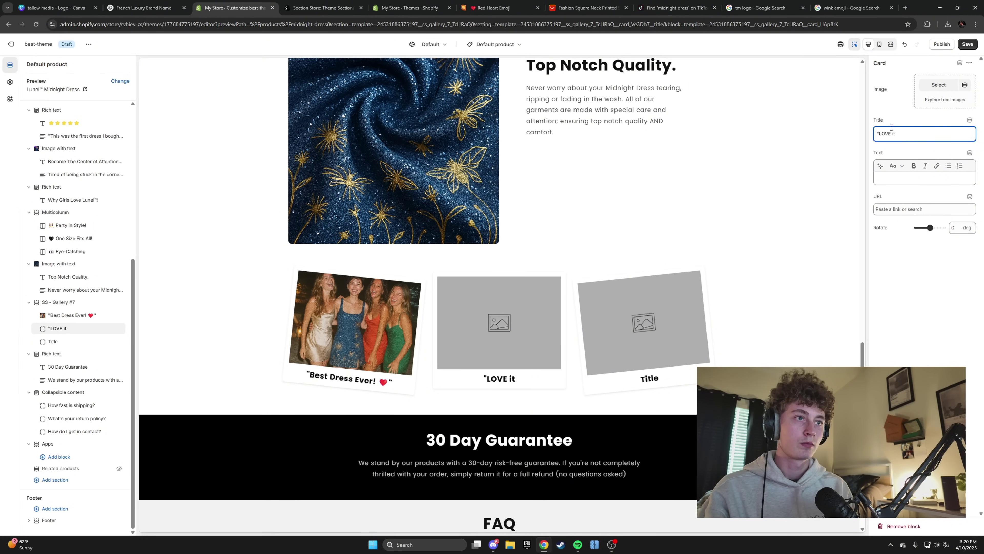
type("sm")
key("BackSpace")
key("BackSpace")
type("SM")
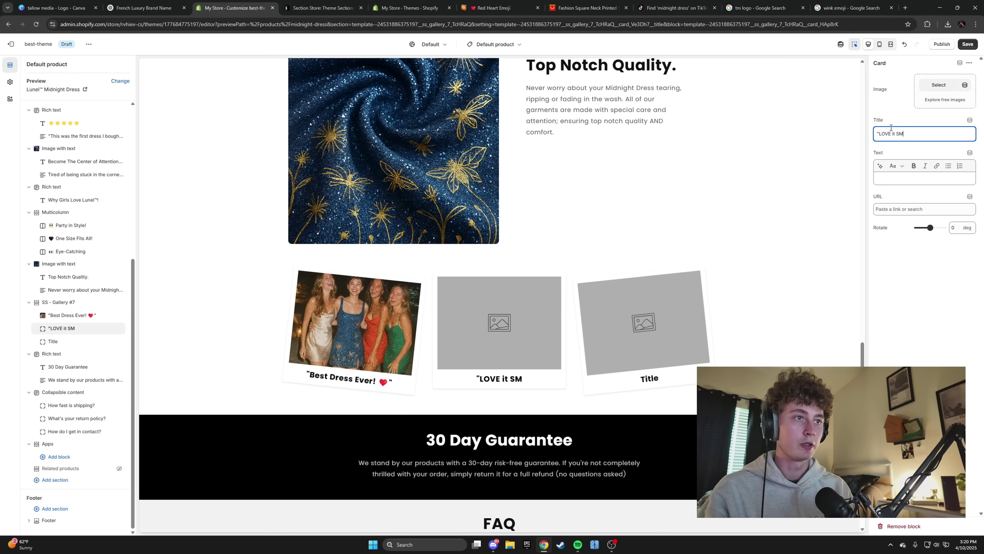
Step: Switch to Emojipedia, search for smile and copy the Grinning Squinting Face emoji
left_click(498, 7)
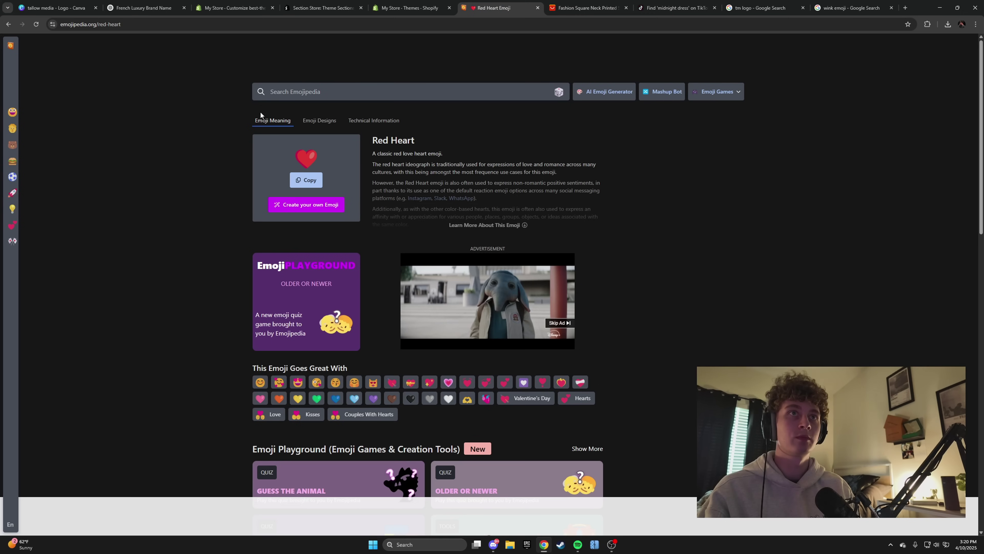
type("smile")
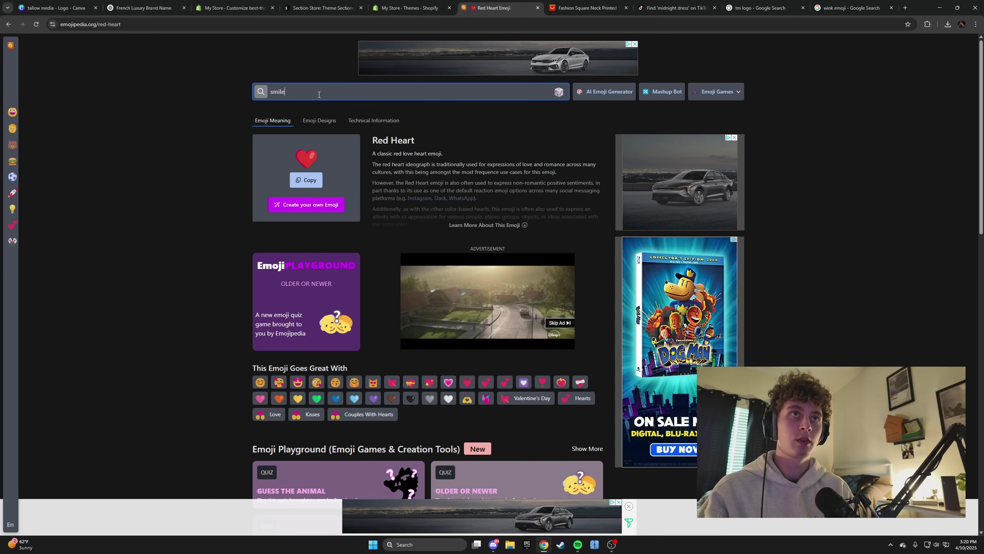
key("Return")
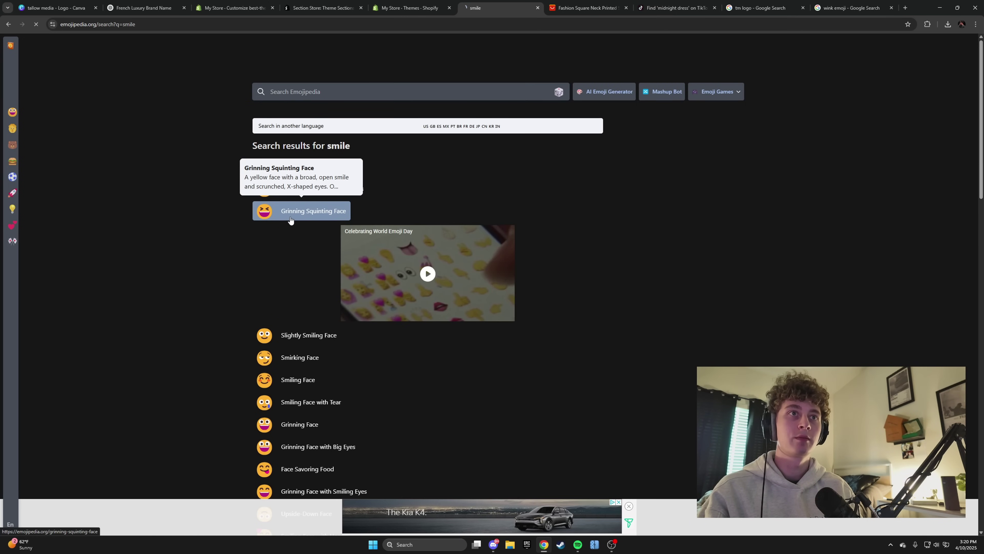
left_click(290, 218)
Step: Back in the Shopify customizer, append the copied emoji and a closing quotation mark to the second gallery card's title, and save
left_click(409, 8)
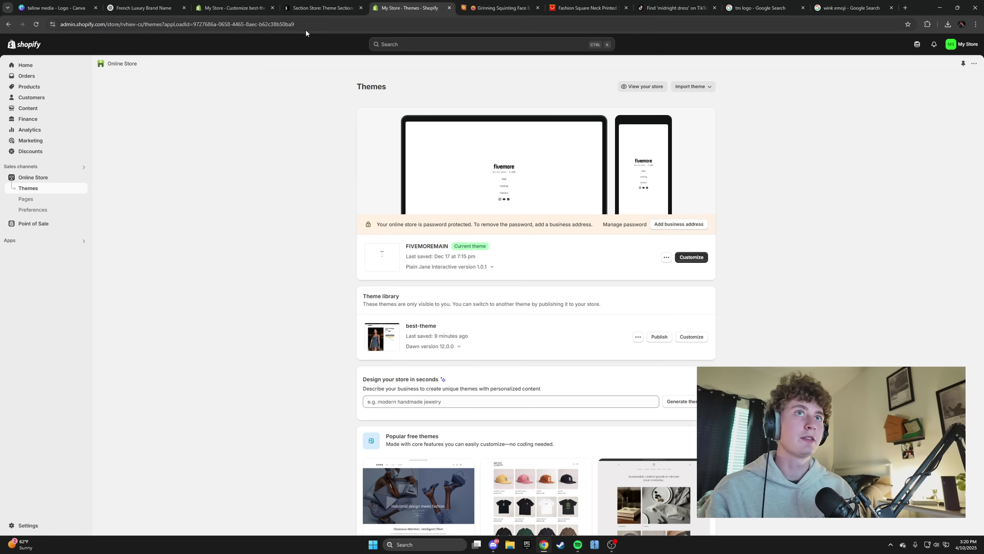
left_click(232, 7)
key("ctrl+v")
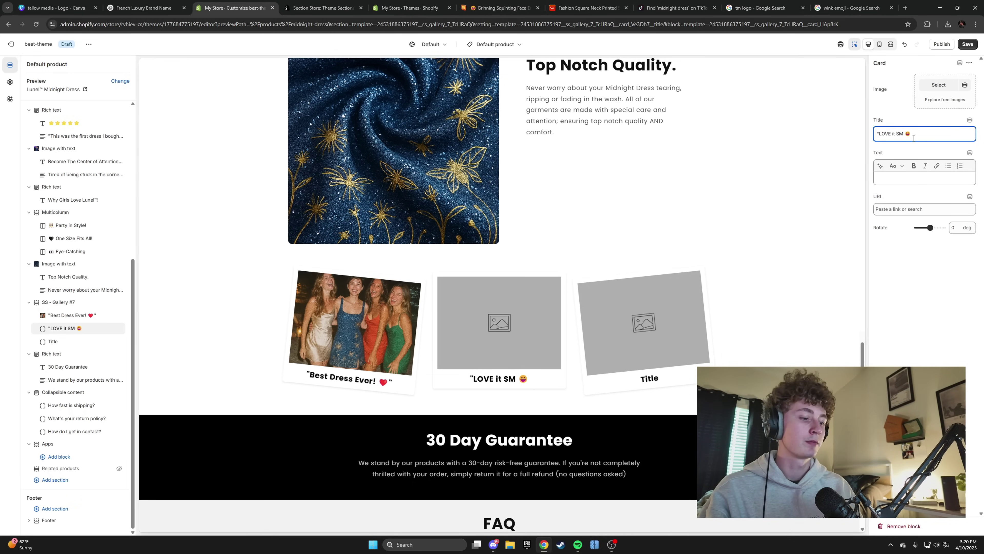
type("\"")
key("ctrl+s")
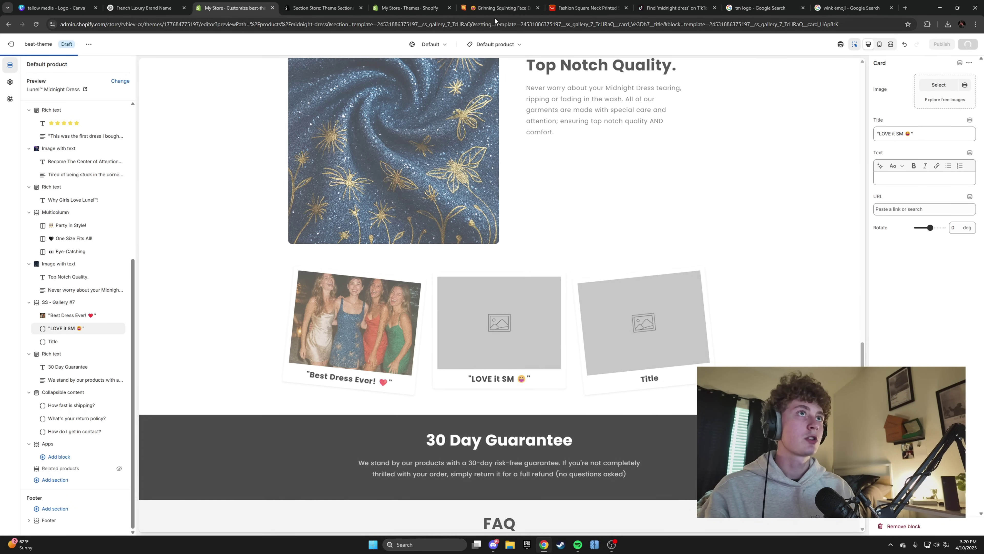
Step: Check the image generation in ChatGPT, and in the Shopify customizer set the third gallery card's title to "SO Fitting! with only the opening quotation mark
left_click(143, 8)
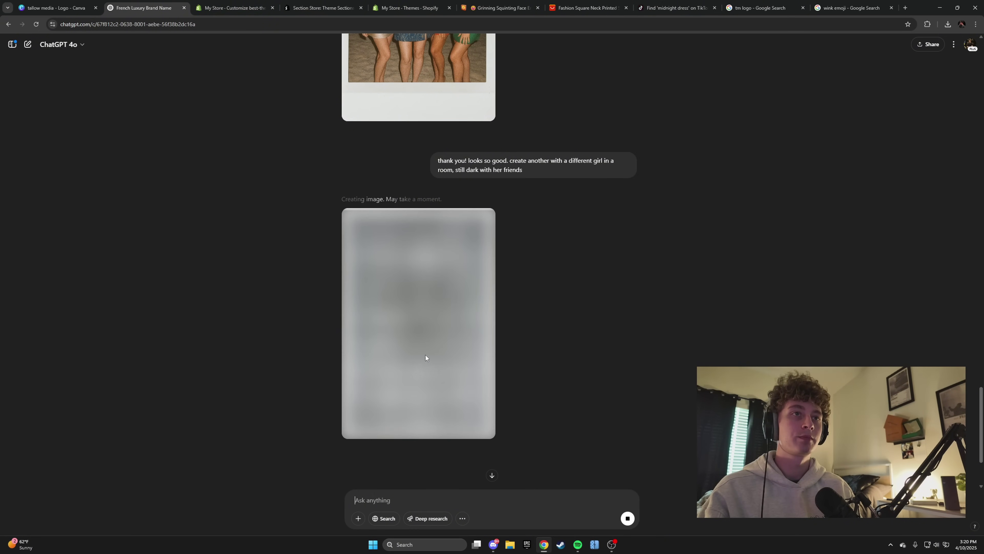
left_click(232, 8)
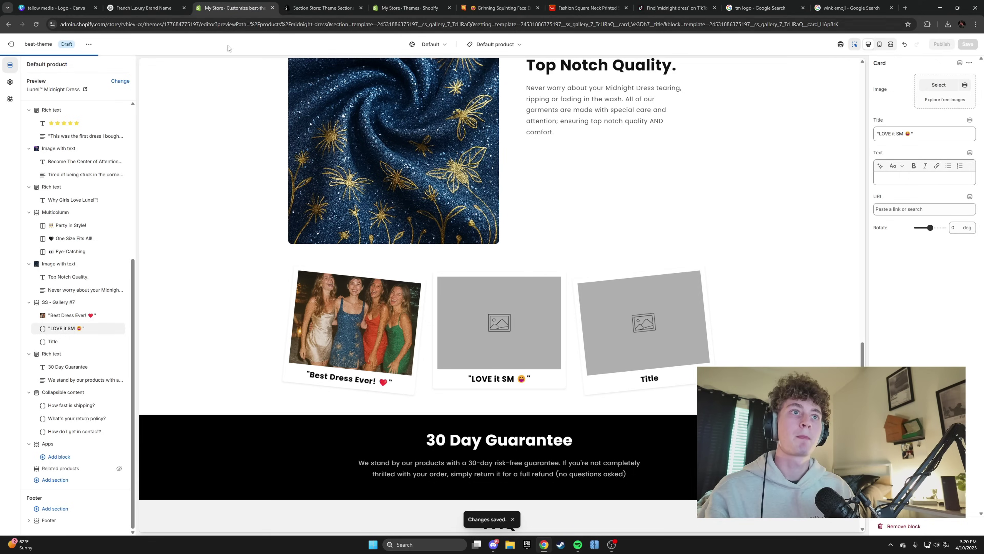
left_click(93, 341)
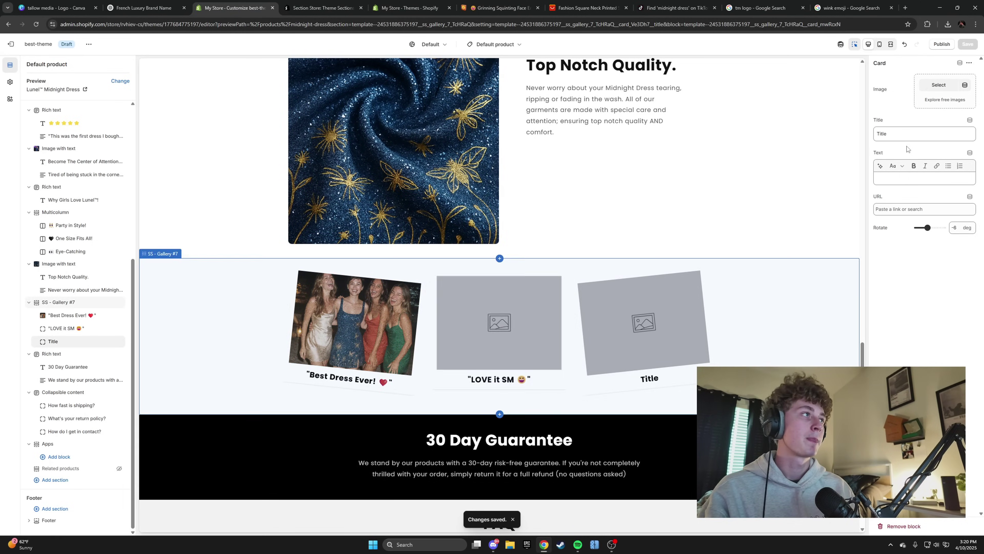
left_click(906, 132)
type("\"")
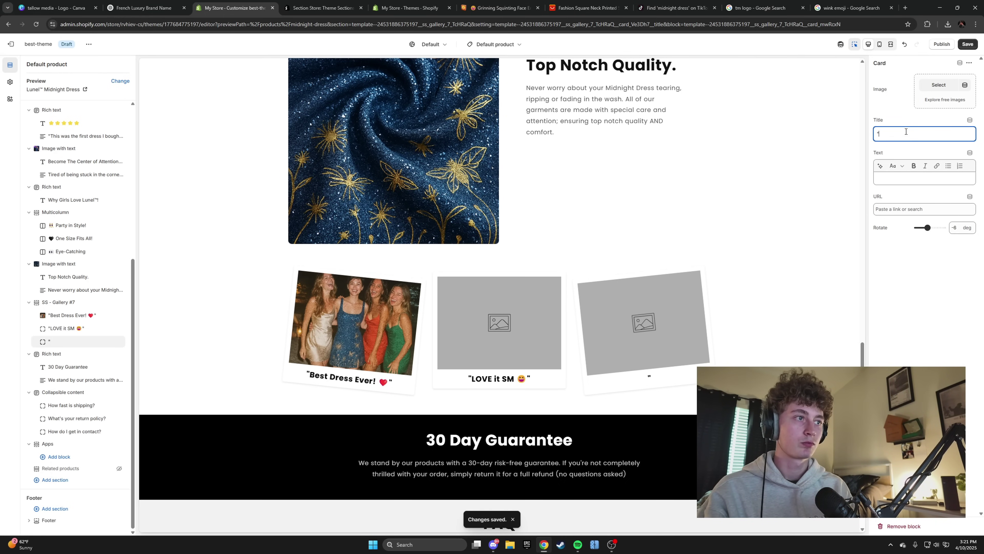
type("S")
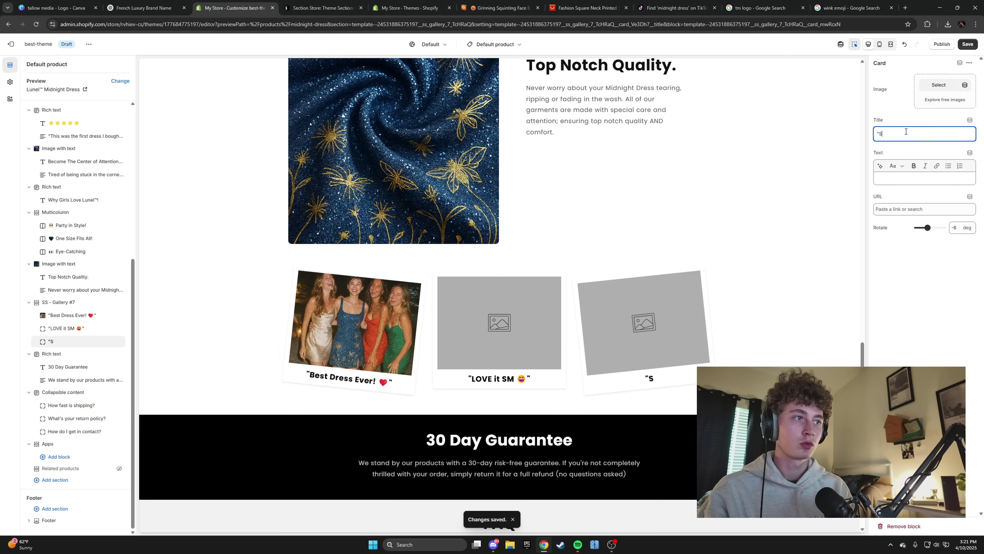
type("O Fitting")
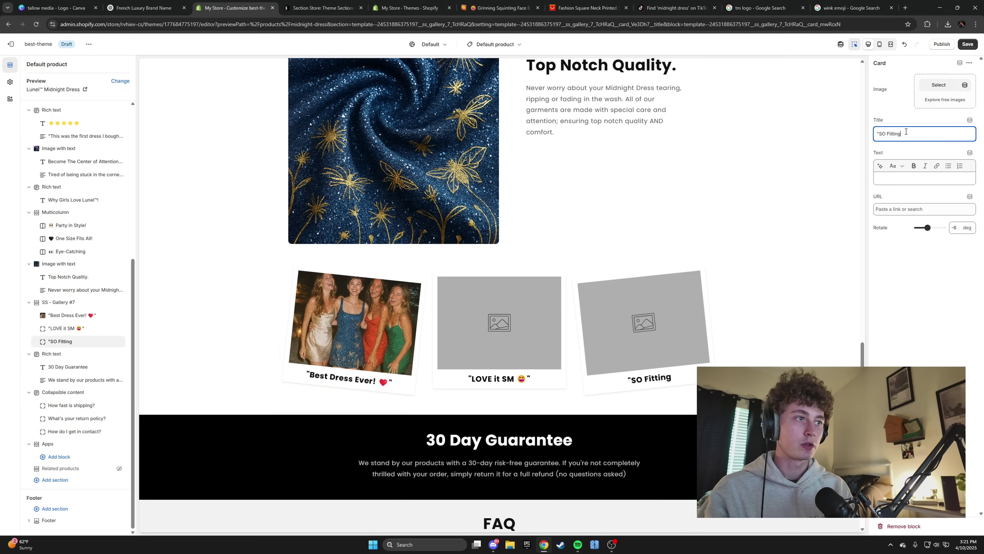
type("!")
Step: Switch to Emojipedia and copy the Heart on Fire emoji from the Hearts, Shapes & Emotions group of the Symbols category
left_click(530, 5)
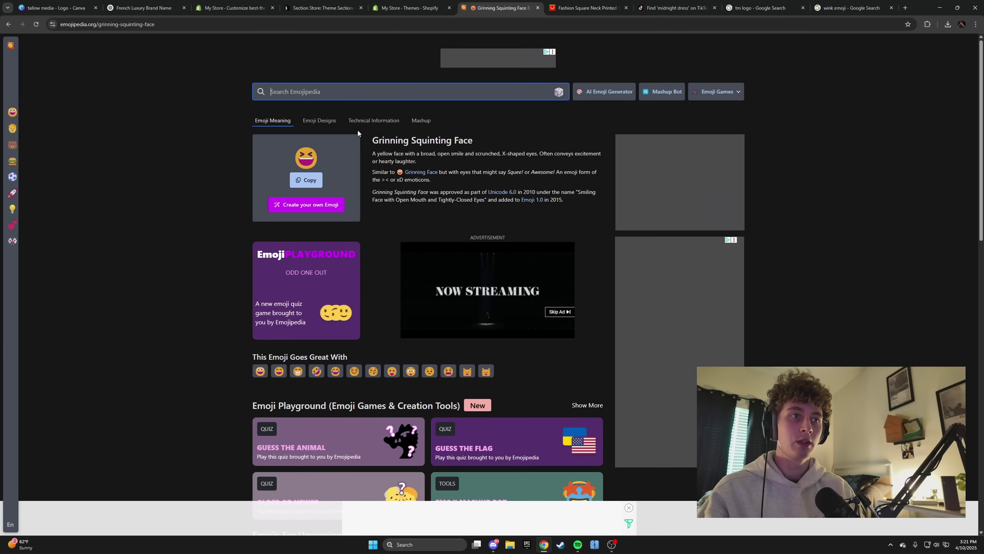
mouse_move(48, 116)
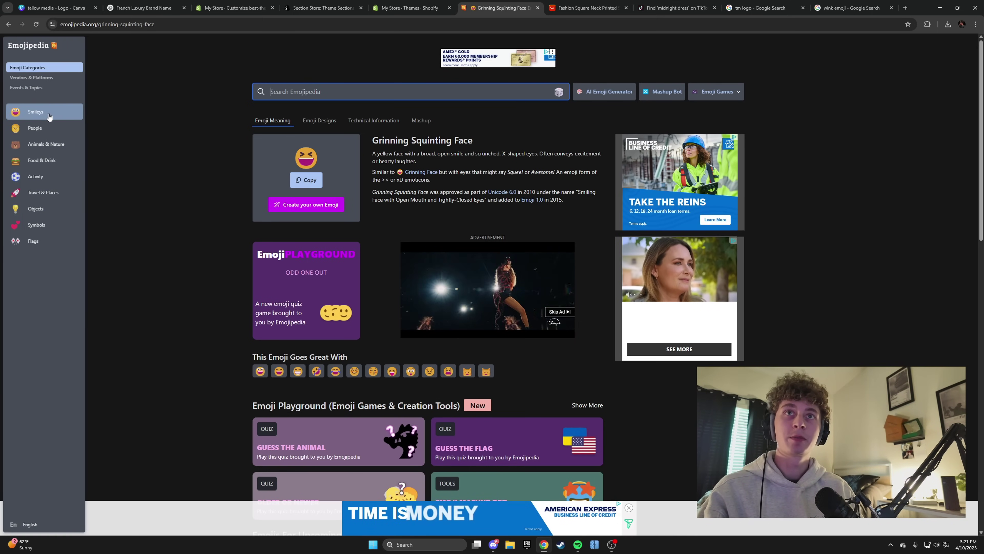
left_click(67, 231)
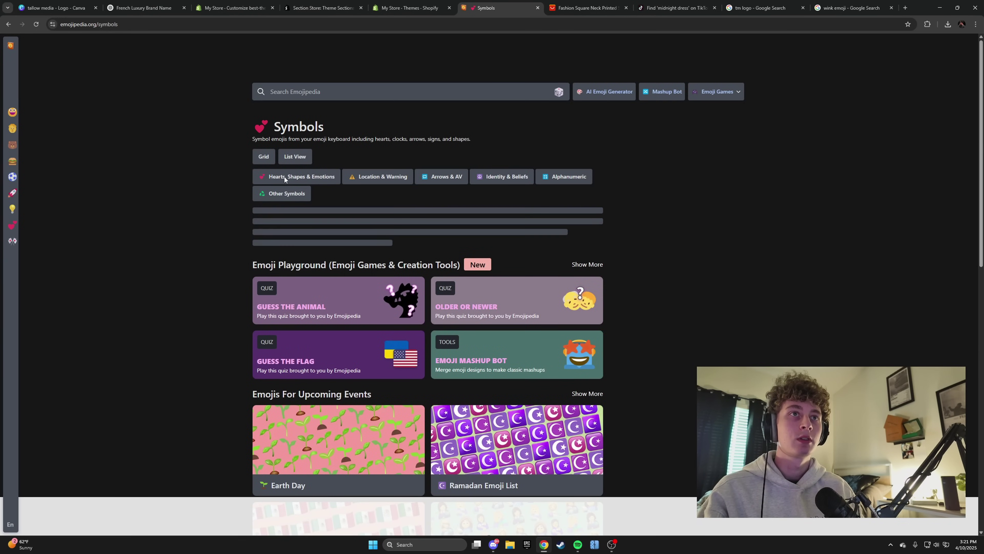
left_click(284, 177)
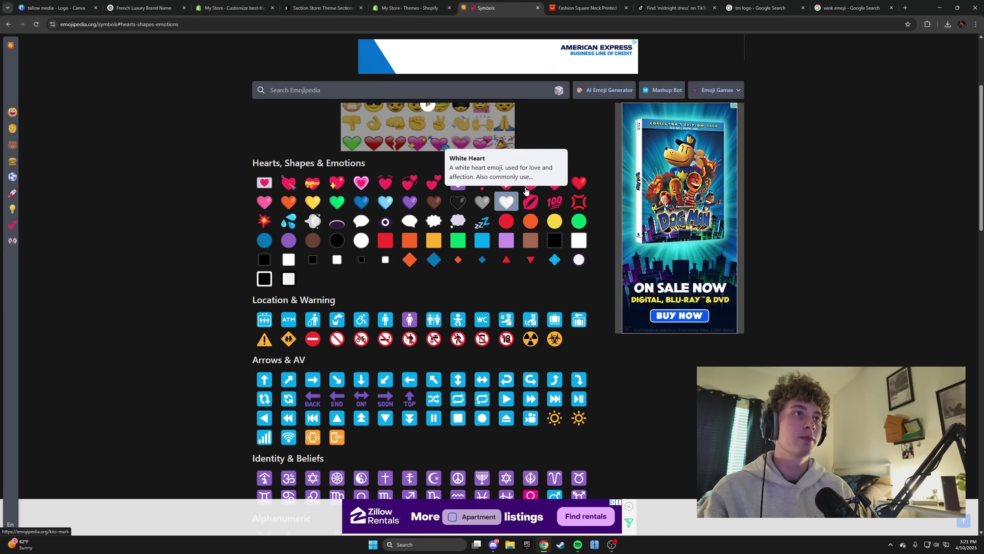
left_click(531, 183)
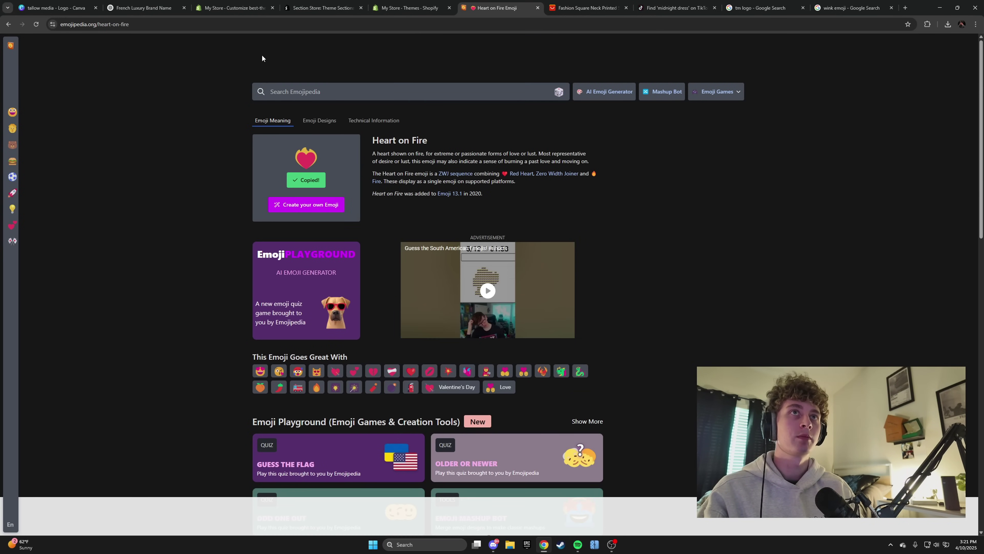
Step: In the Shopify customizer, append the copied Heart on Fire emoji and a closing quotation mark to the third gallery card's title, and save
left_click(241, 8)
key("ctrl+v")
type("\"")
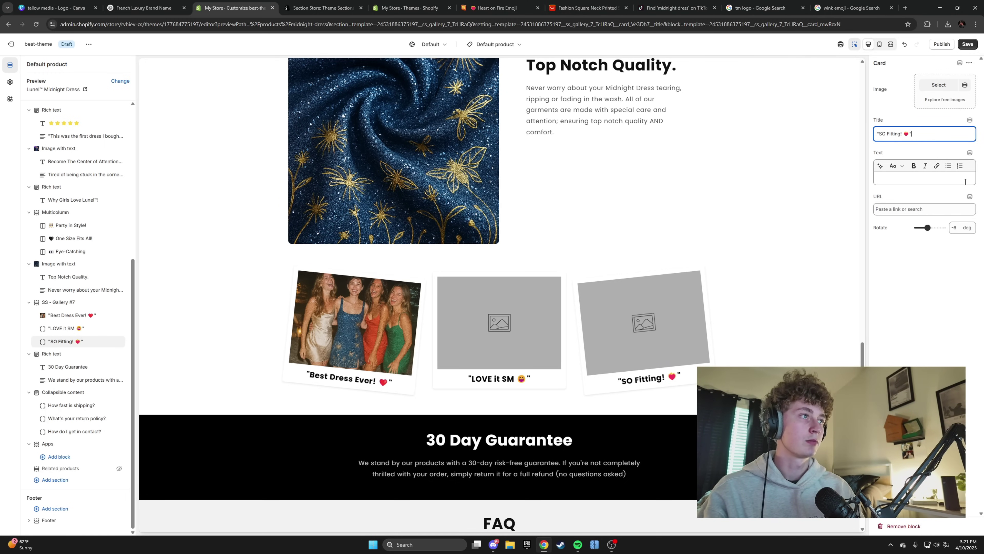
left_click(973, 43)
right_click(430, 214)
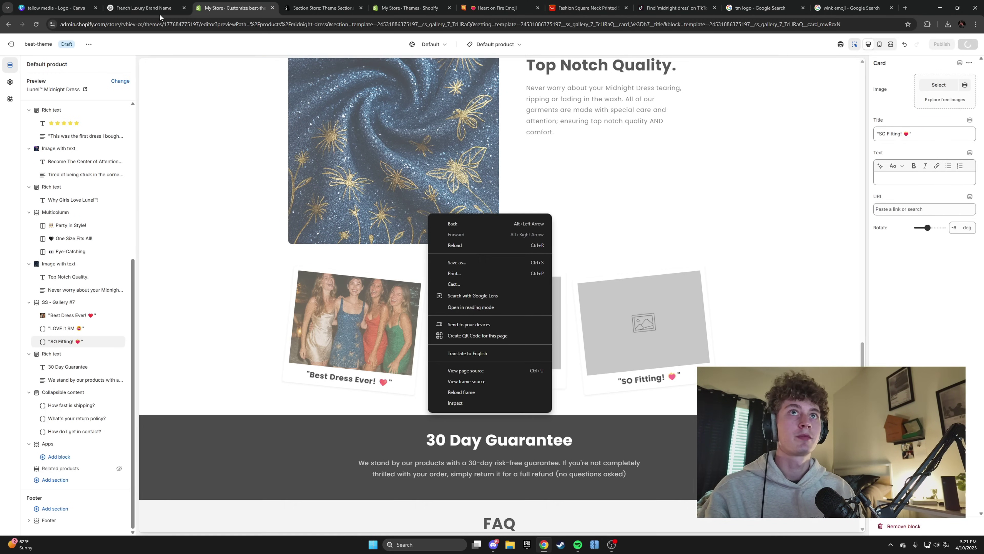
Step: Switch to ChatGPT, enlarge the newly generated polaroid image, save it to Downloads, and return to the Shopify customizer
left_click(144, 8)
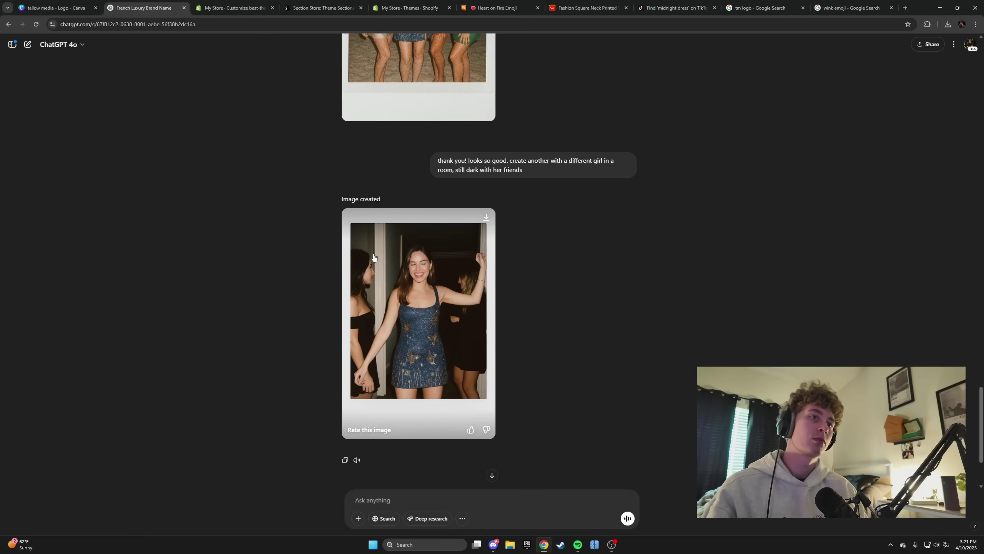
left_click(387, 274)
right_click(472, 260)
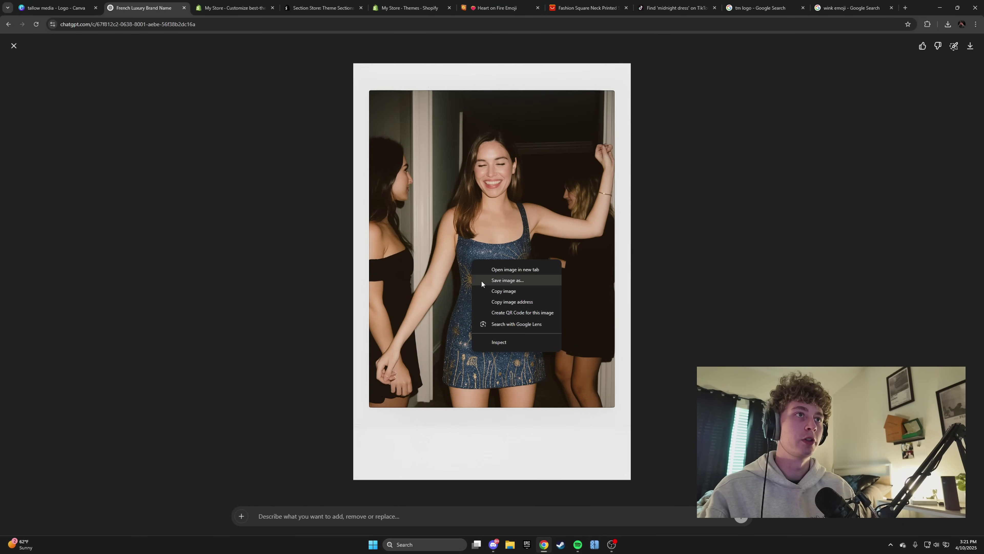
left_click(481, 280)
right_click(468, 272)
left_click(504, 292)
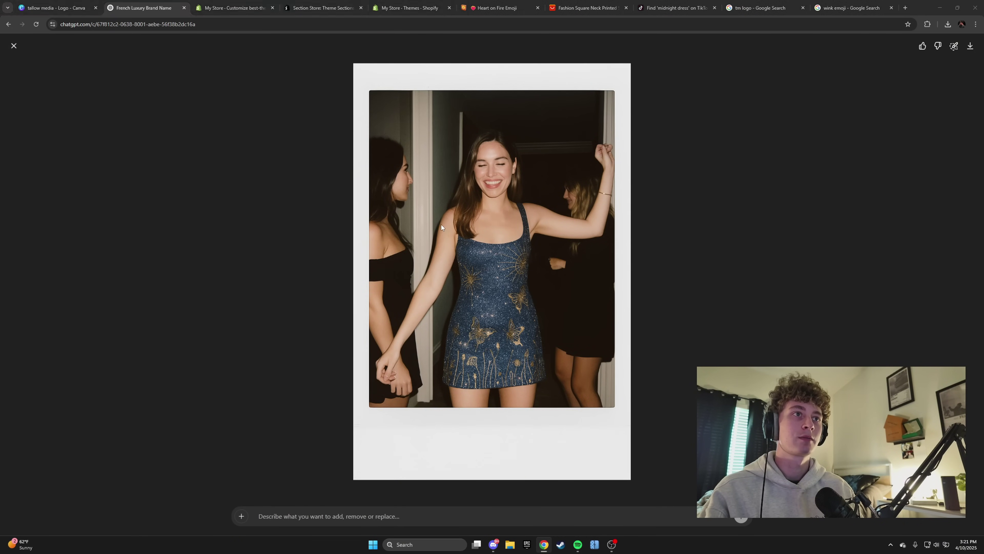
left_click(403, 257)
key("ctrl+Tab")
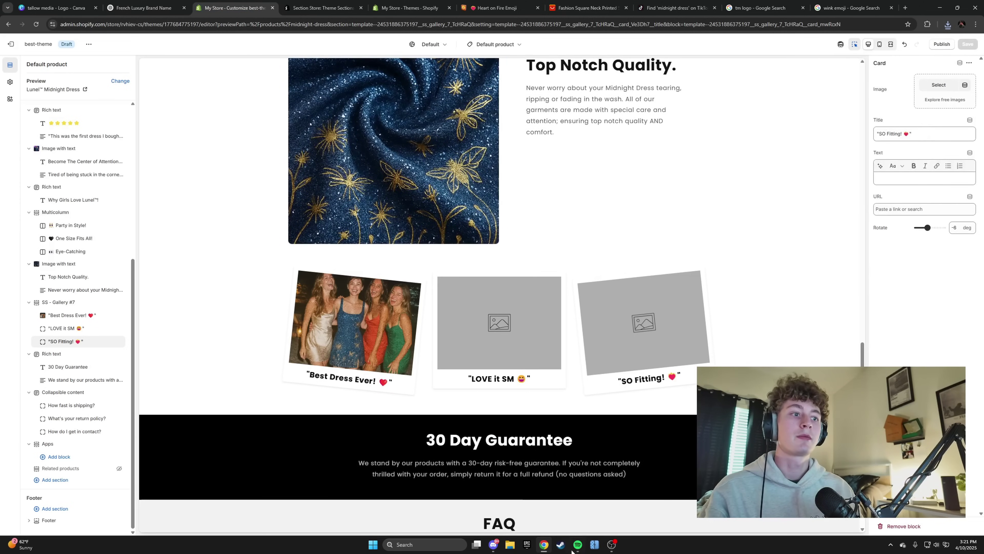
Step: Back in ChatGPT, take a screenshot of only the photo inside the white polaroid frame and send it in the open Discord direct message
key("ctrl+shift+Tab")
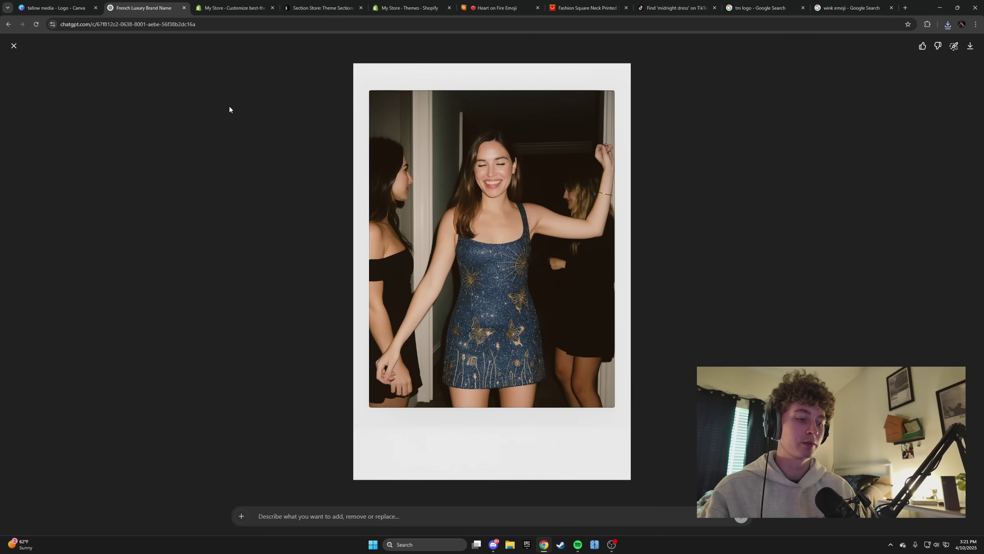
key("super+shift+s")
left_click_drag(371, 91, 612, 407)
mouse_move(493, 544)
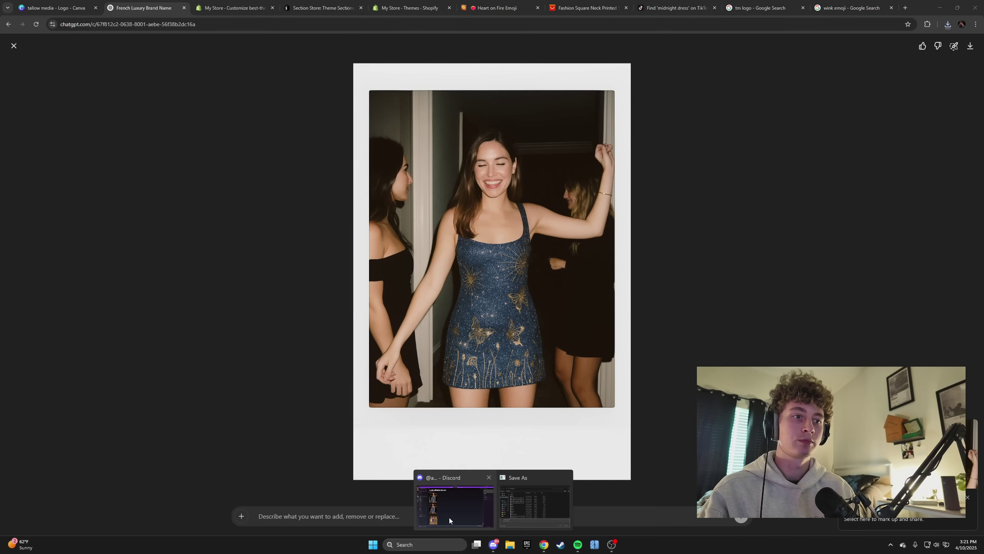
left_click(449, 520)
key("ctrl+v")
key("Return")
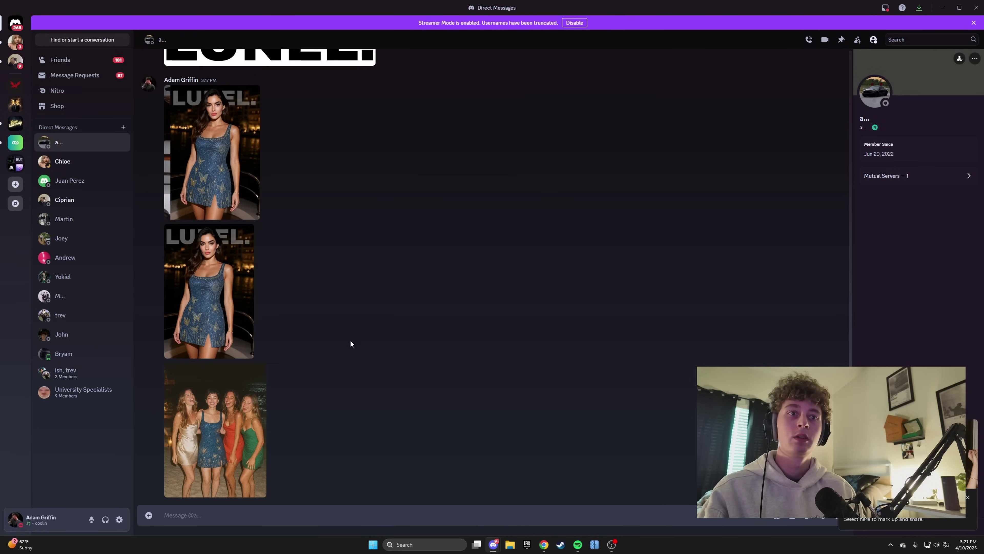
Step: Save the cropped photo from Discord to Downloads as image.png, replacing the existing file, and return to the Shopify customizer
left_click(235, 432)
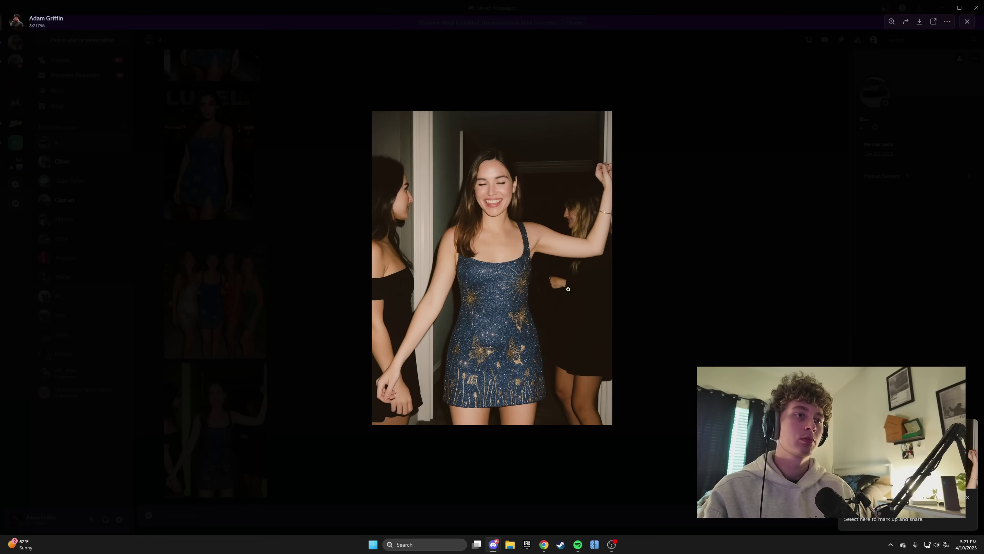
right_click(515, 297)
left_click(550, 317)
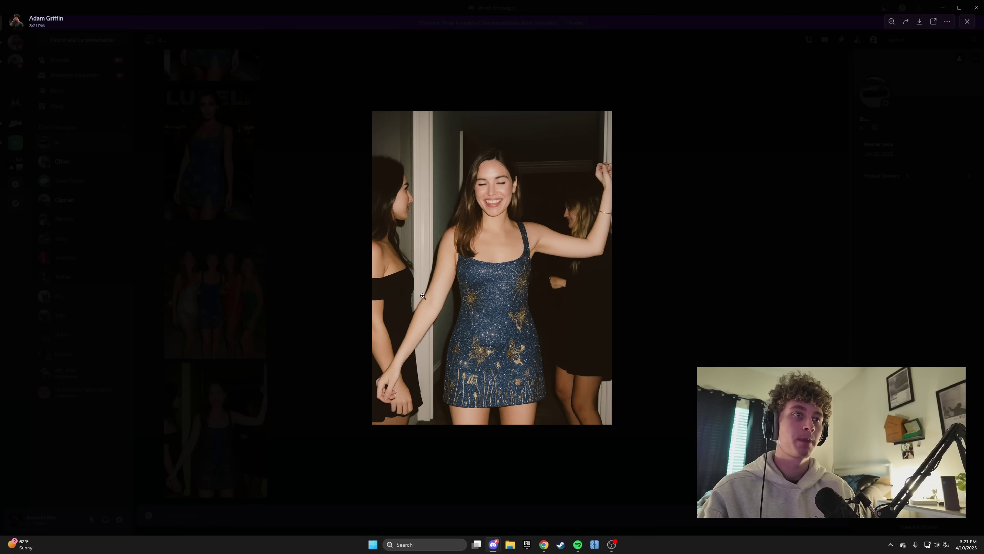
key("Return")
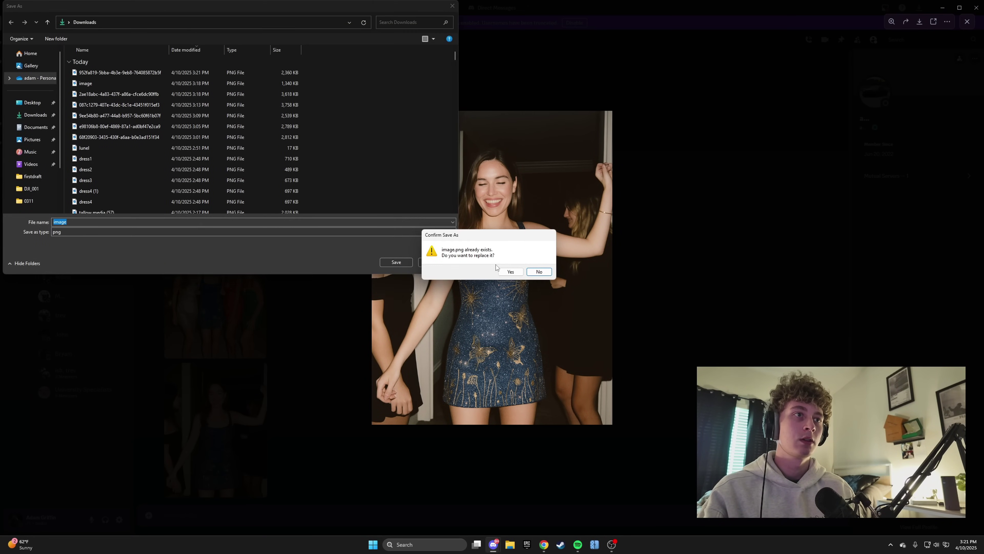
left_click(510, 272)
left_click(545, 544)
key("ctrl+Tab")
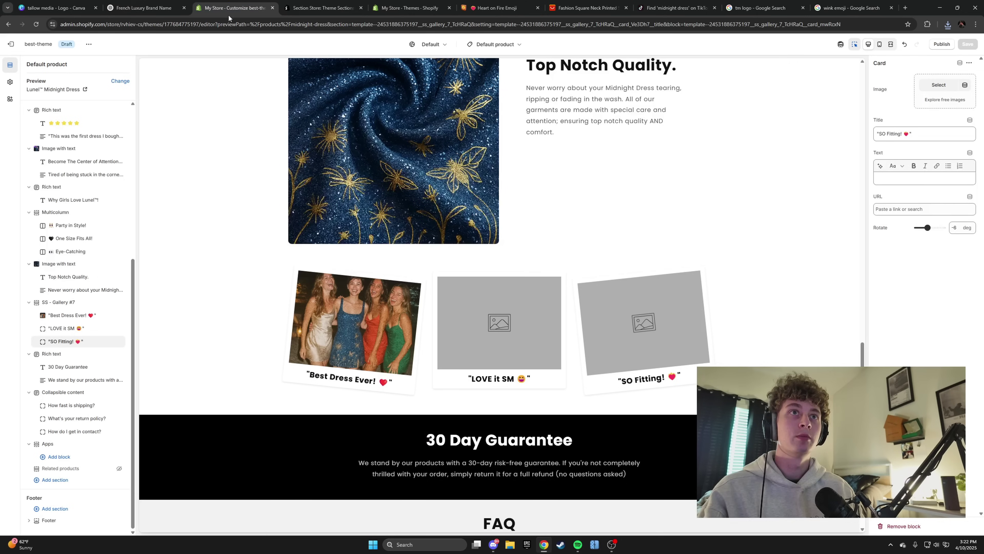
Step: Upload the image file from Downloads for the "LOVE it SM" gallery card's picture
left_click(62, 329)
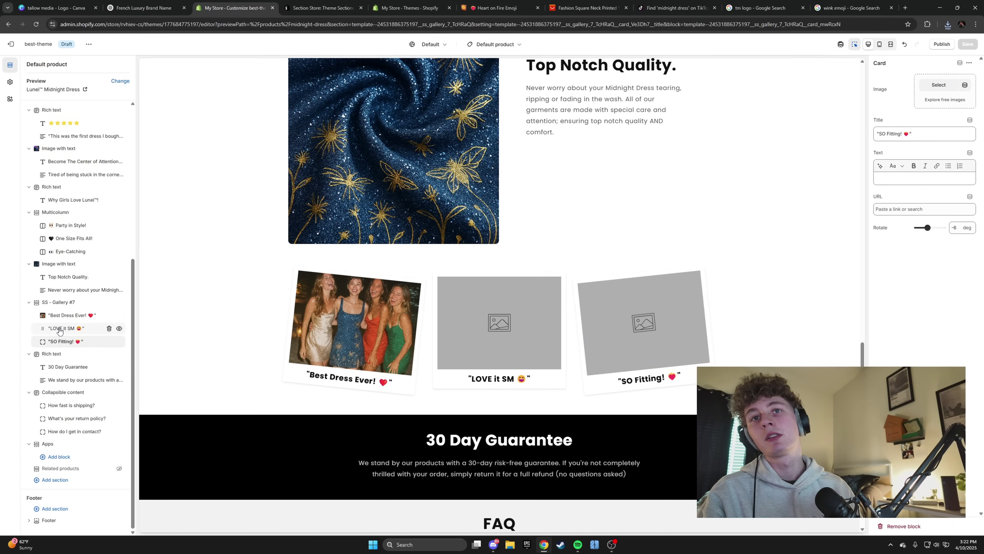
left_click(929, 91)
left_click(491, 173)
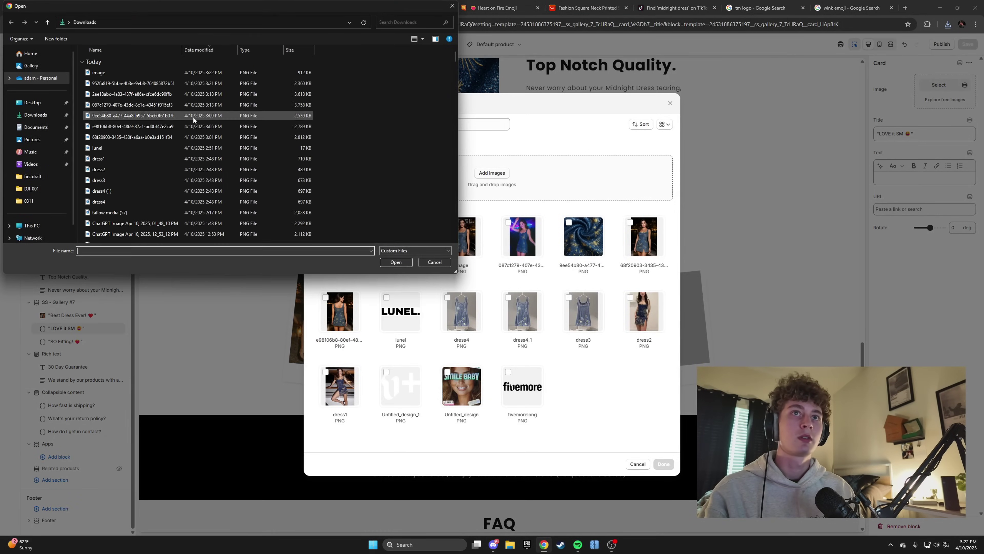
double_click(133, 70)
Step: In ChatGPT, send "great! one more, in a highrise building. floor to ceiling windows with her friends, can see the whole cit behind them at night"
left_click(144, 7)
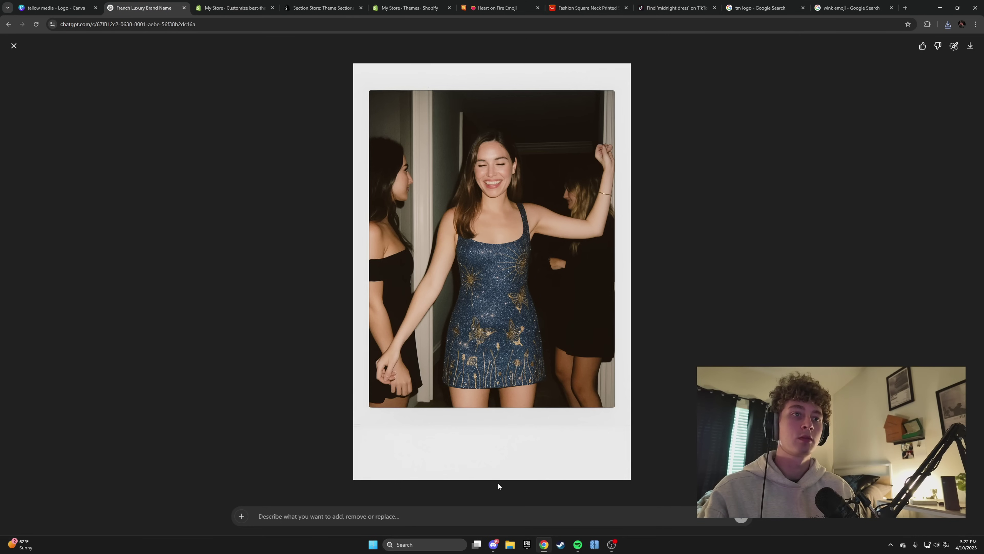
left_click(18, 47)
type("great! one more,")
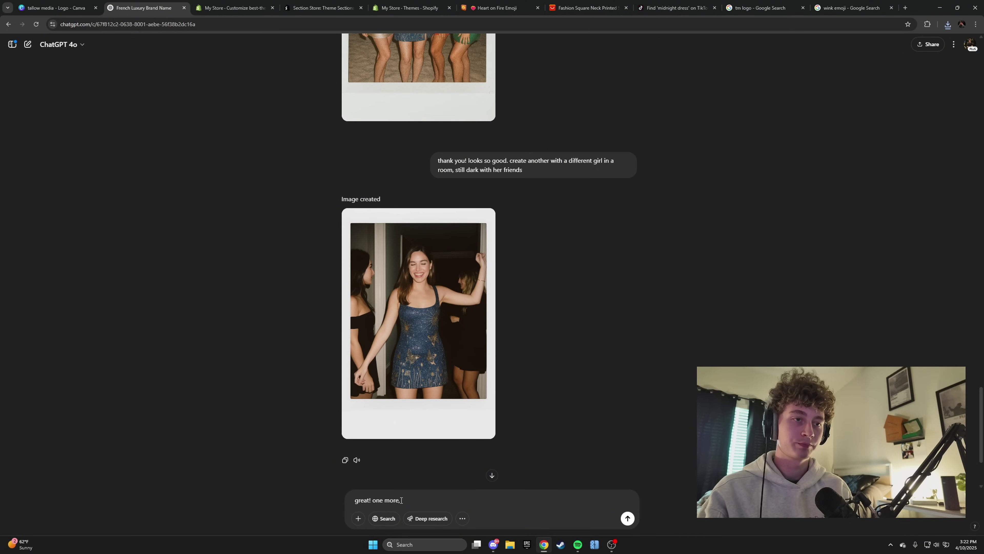
mouse_move(457, 411)
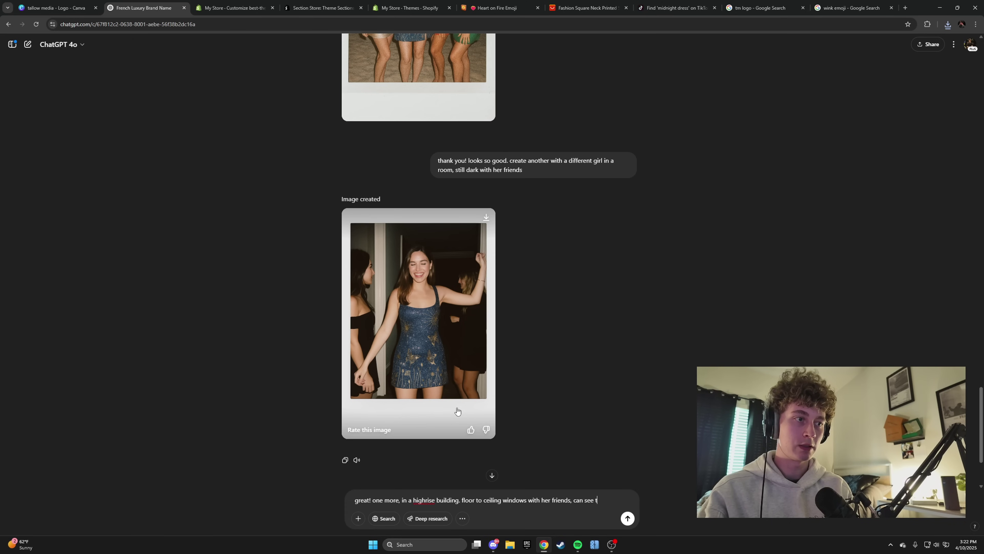
type("t behind them at night")
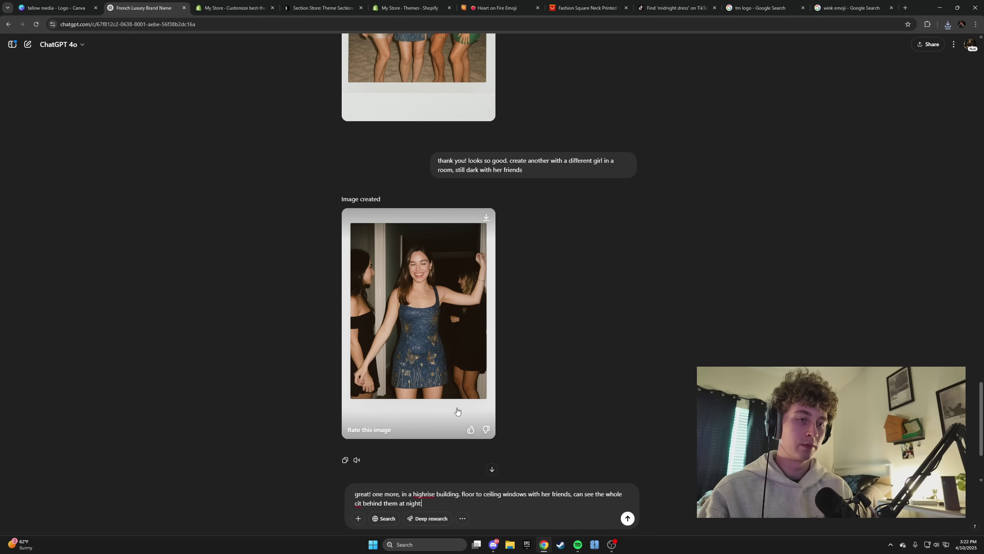
key("Return")
Step: Return to the Shopify customizer and apply the uploaded photo of the woman in the doorway to the "LOVE it SM" card
key("ctrl+Tab")
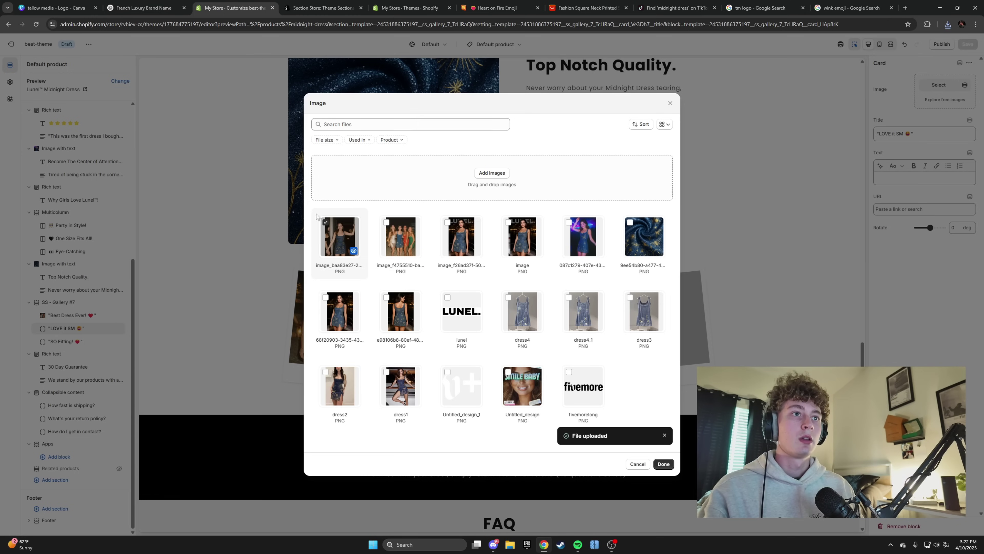
left_click(341, 237)
left_click(663, 464)
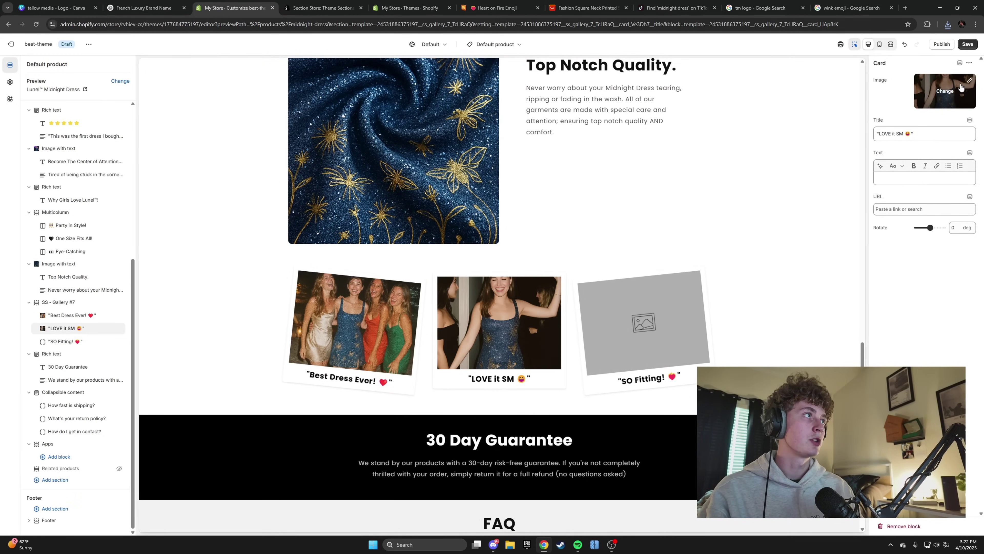
Step: Set the focal point of the "LOVE it SM" card's image near its upper edge, above the woman's head, save, and reload the customizer
left_click(950, 91)
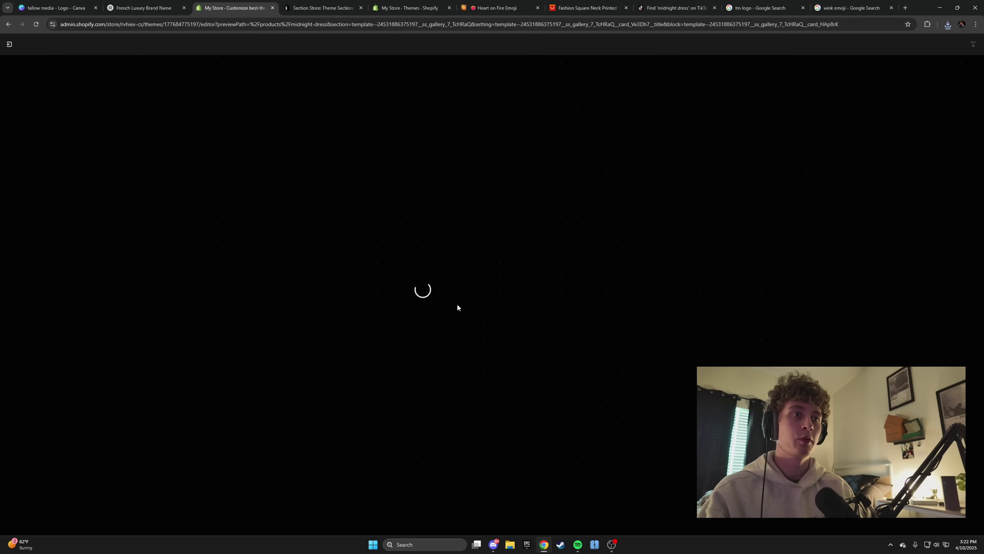
left_click(422, 185)
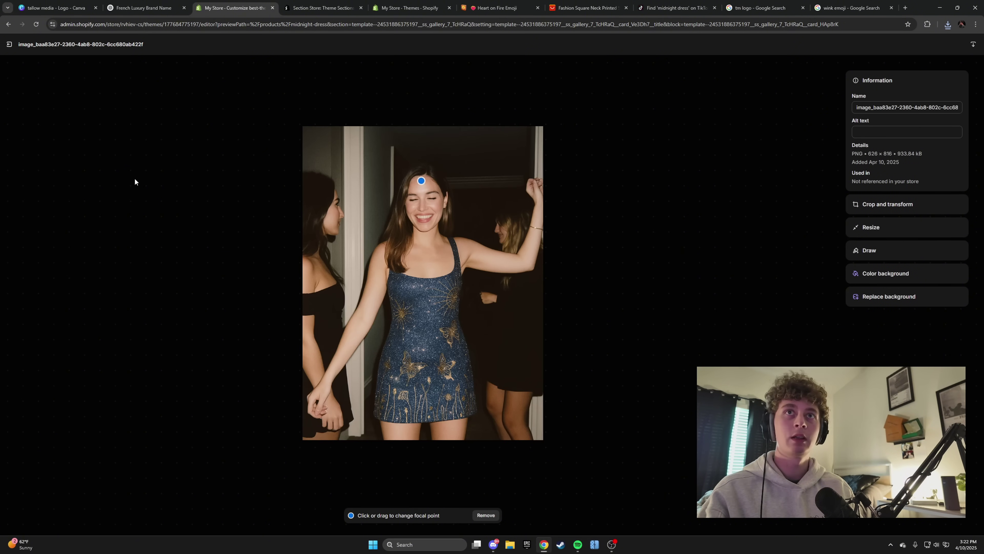
left_click(9, 44)
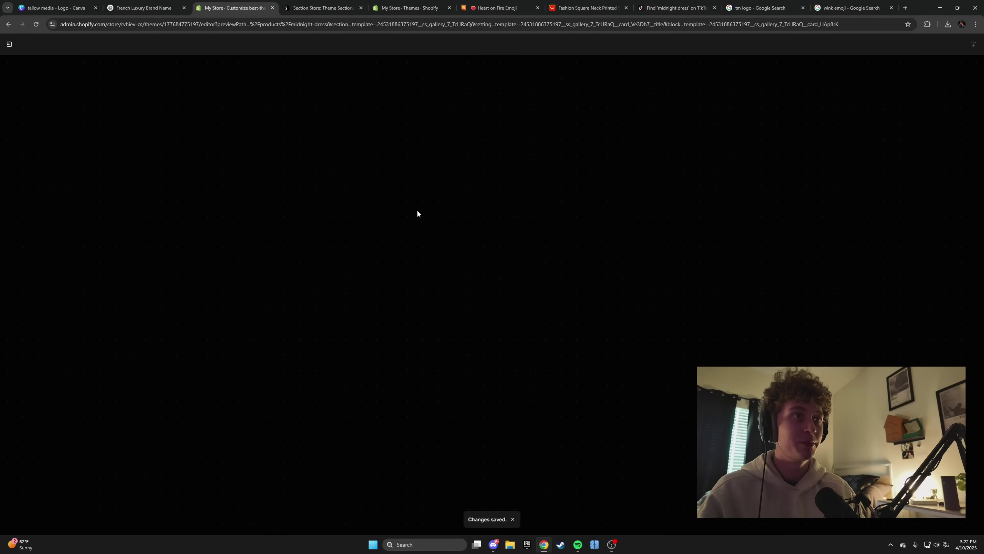
left_click(424, 136)
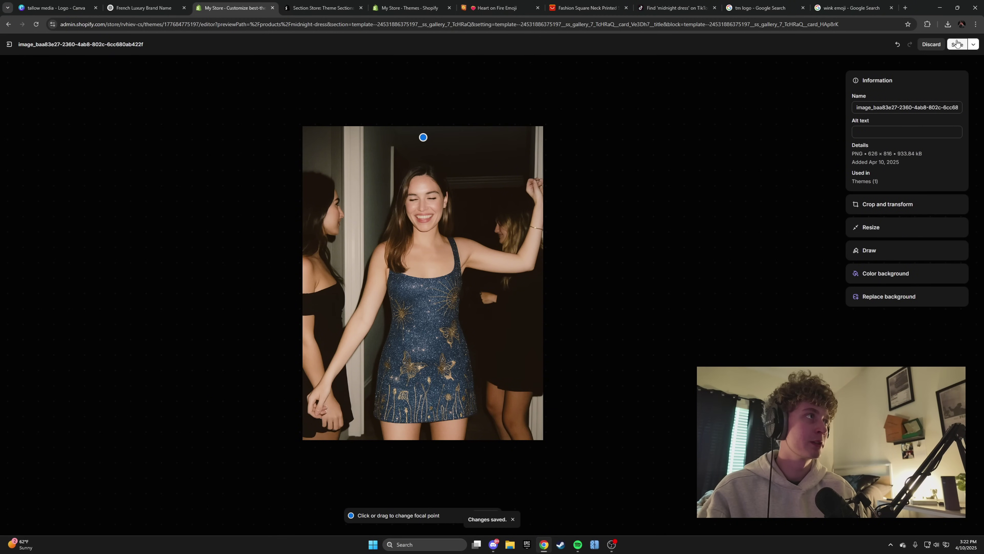
left_click(9, 44)
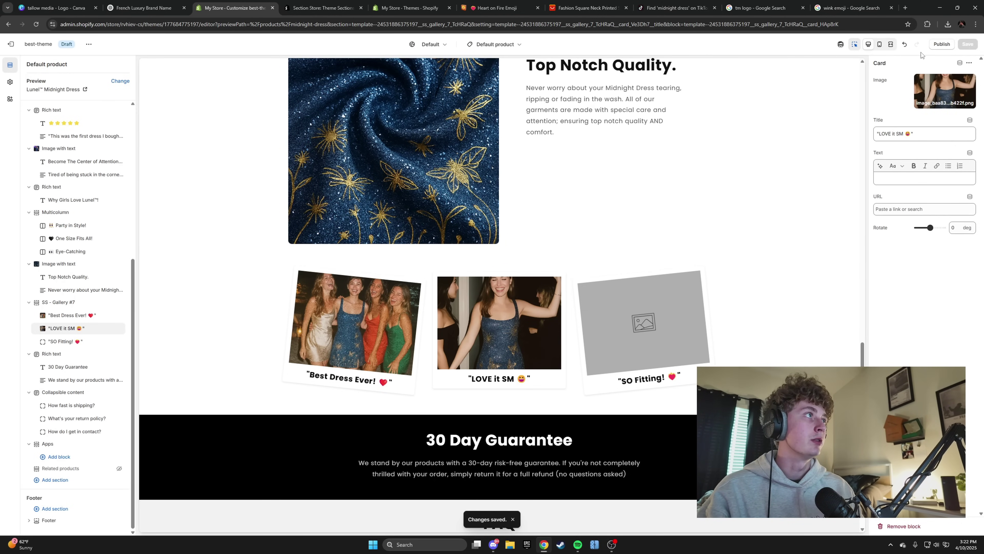
key("ctrl+r")
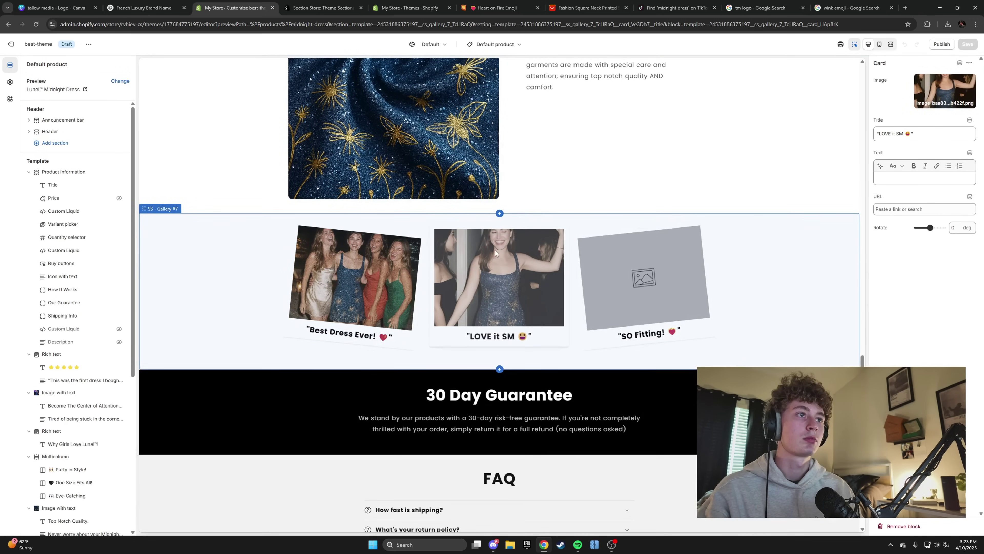
Step: Reopen the "LOVE it SM" card's image, shift its focal point slightly down toward the woman's head, save, and return to the customizer
left_click(540, 256)
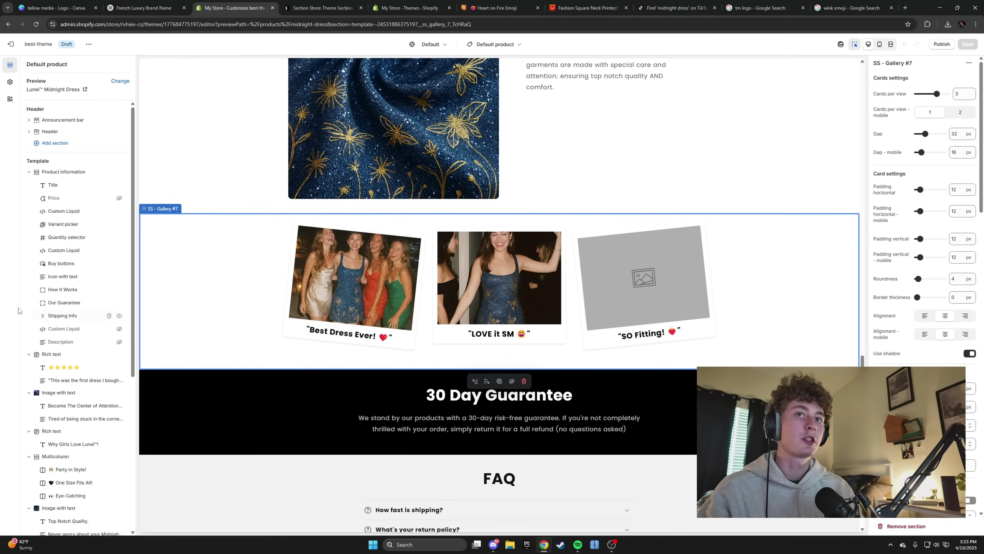
scroll(76, 477, "down", 6)
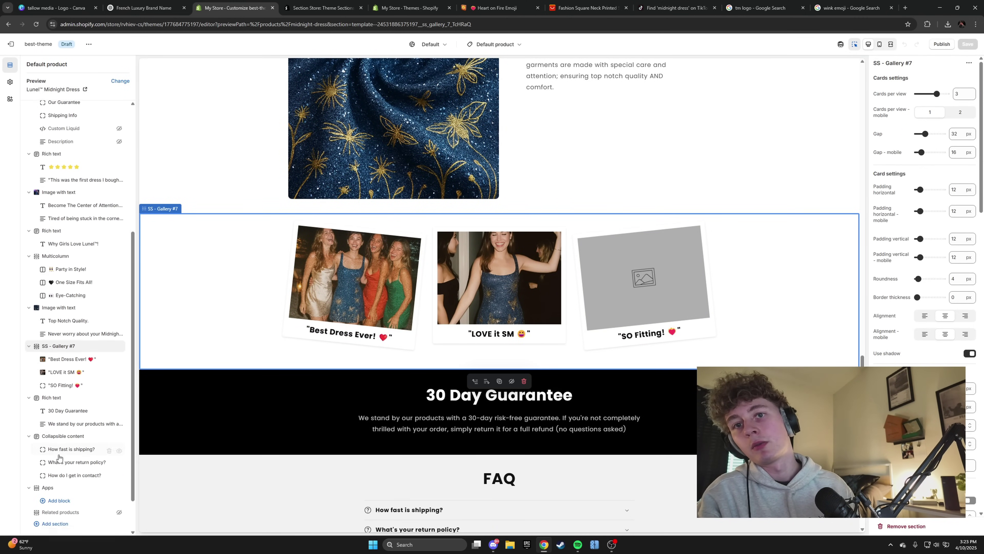
left_click(54, 328)
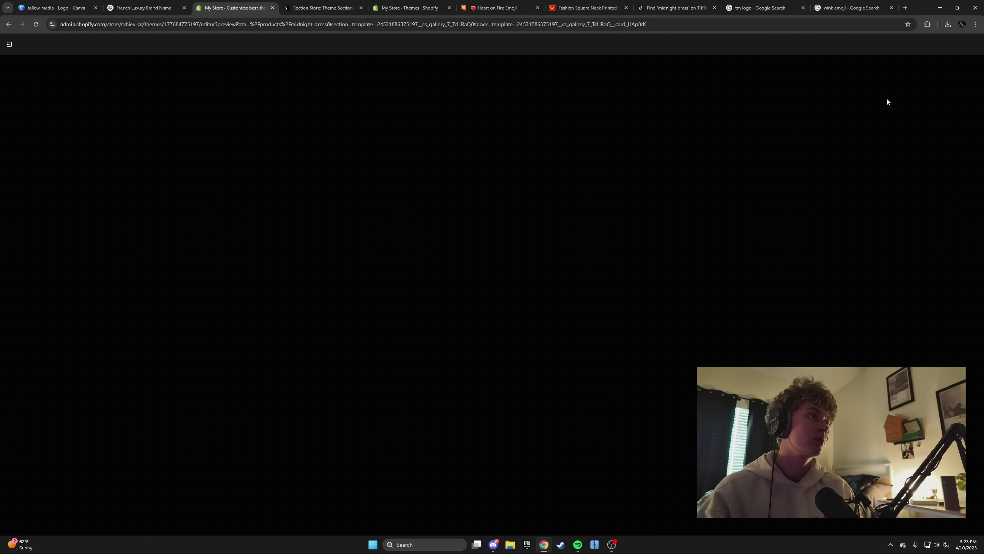
left_click_drag(423, 137, 419, 155)
left_click(955, 45)
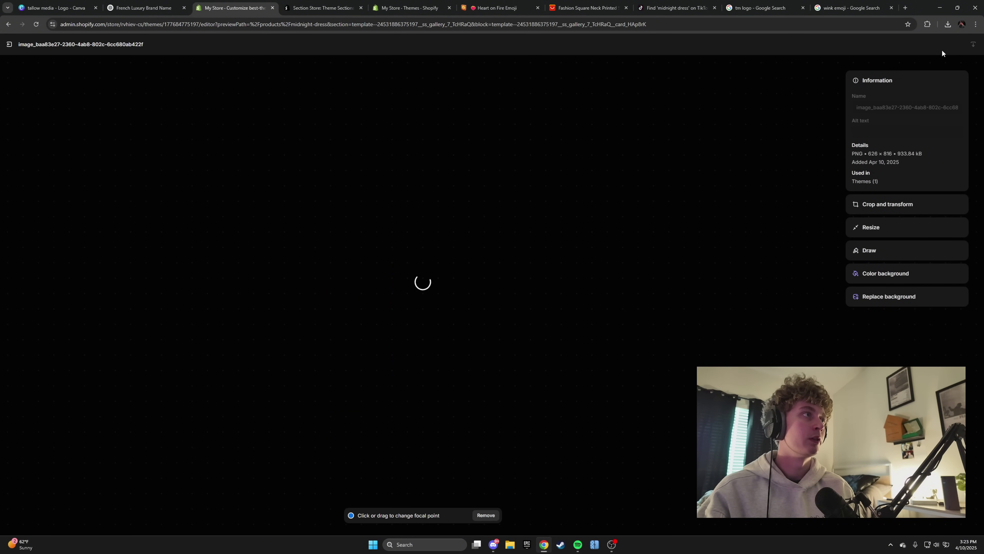
left_click(9, 44)
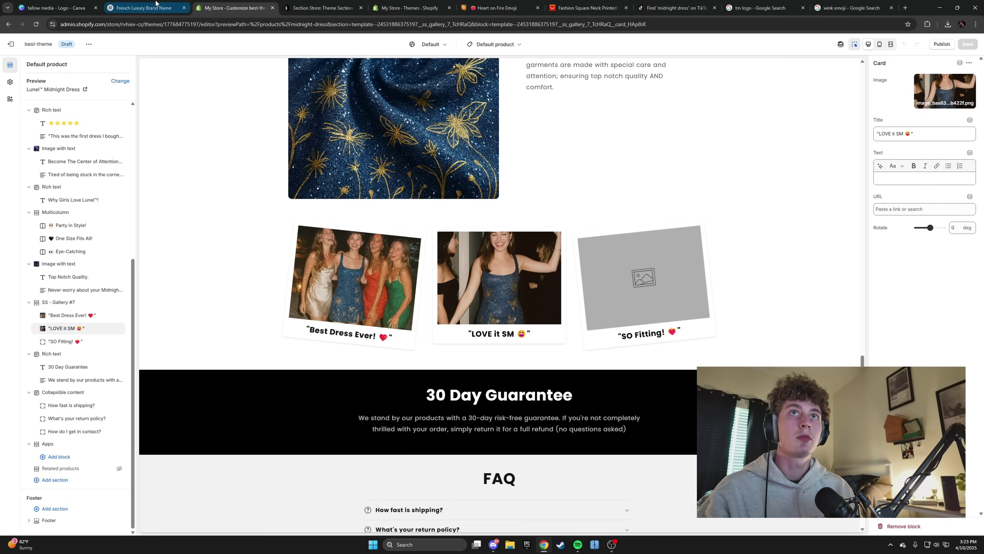
Step: In ChatGPT, enlarge the generated high-rise image of the four women, save it to Downloads, and return to the Shopify customizer
left_click(144, 8)
scroll(379, 145, "up", 1)
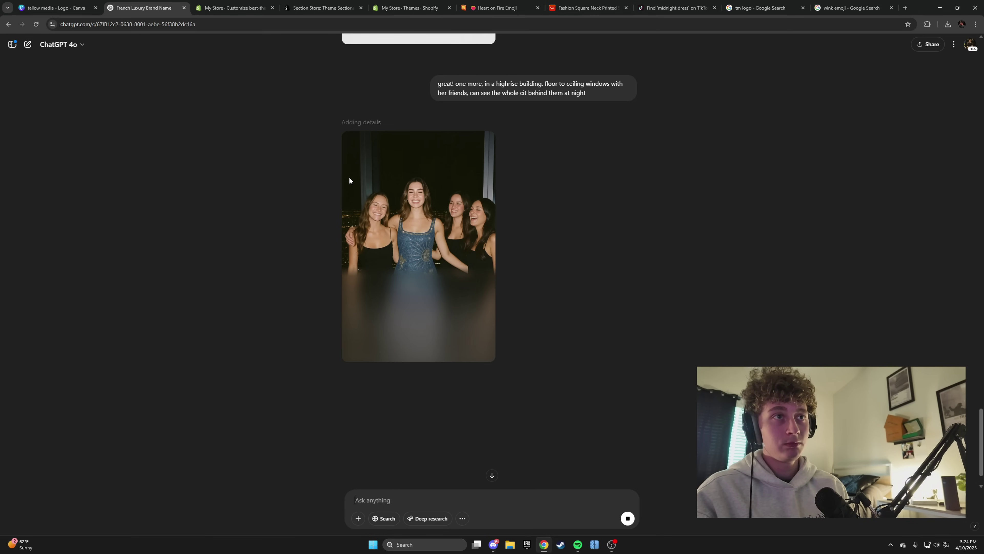
left_click(399, 225)
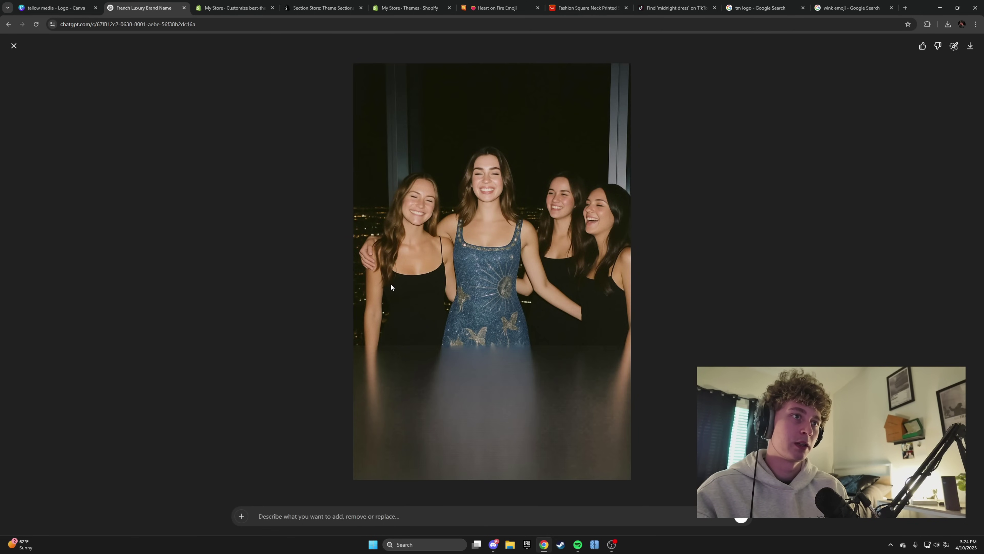
left_click(14, 45)
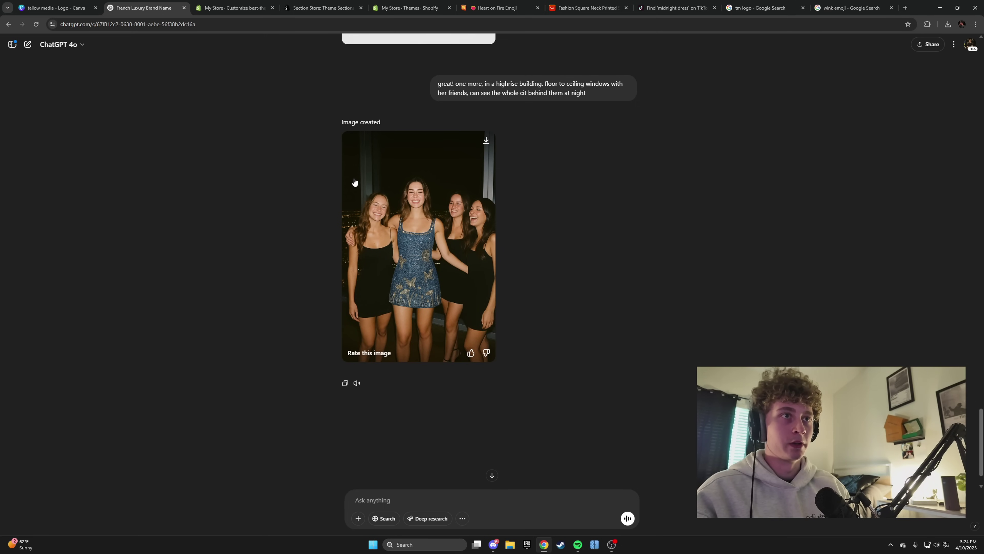
left_click(402, 236)
right_click(481, 257)
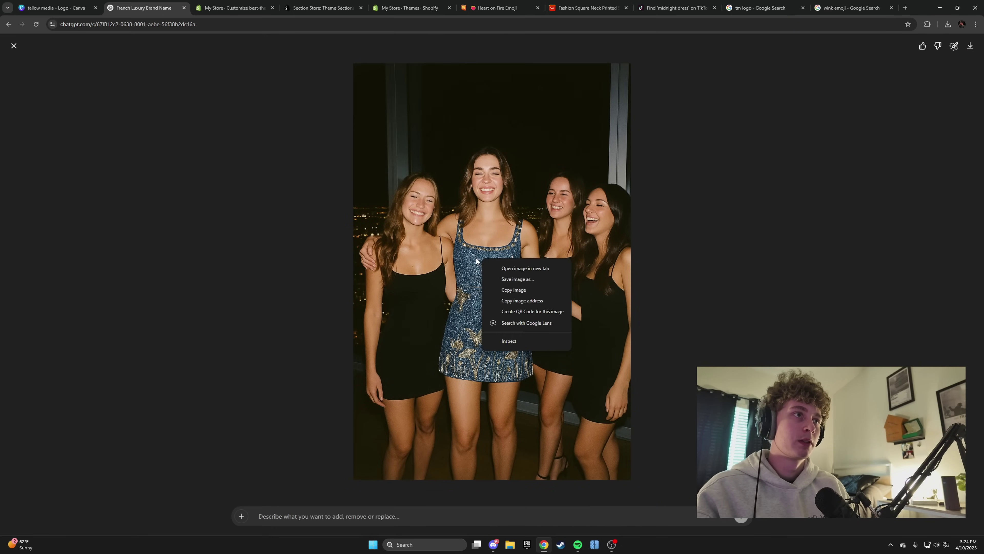
left_click(520, 279)
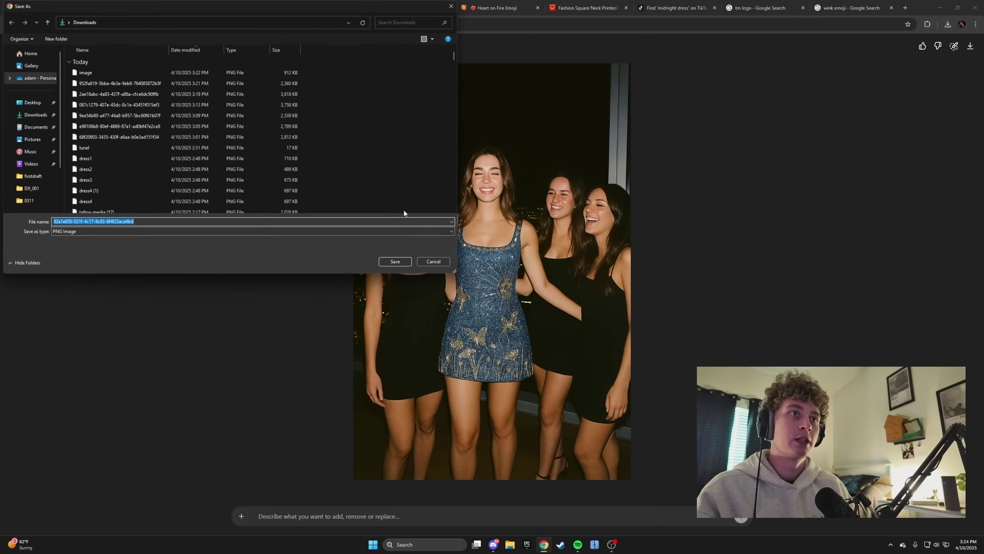
left_click(395, 261)
left_click(227, 10)
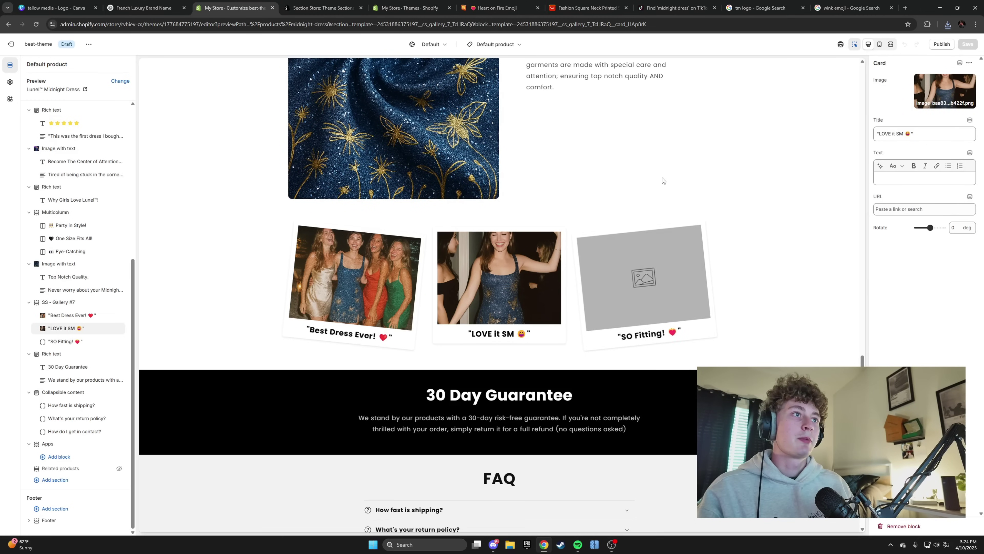
Step: Switch to Discord, close the enlarged picture, and send the newly downloaded high-rise image in the open direct message
left_click(493, 544)
left_click(483, 474)
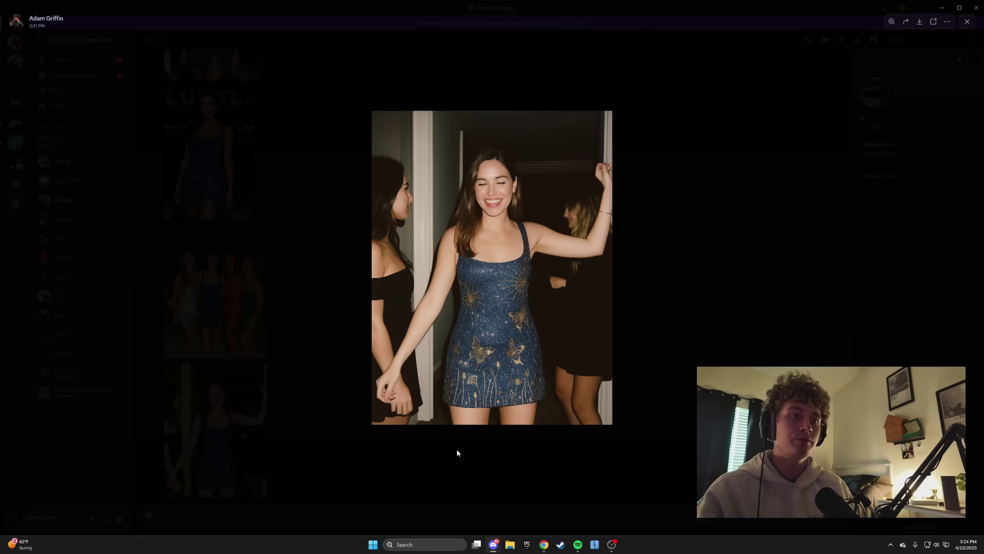
left_click(375, 485)
double_click(148, 515)
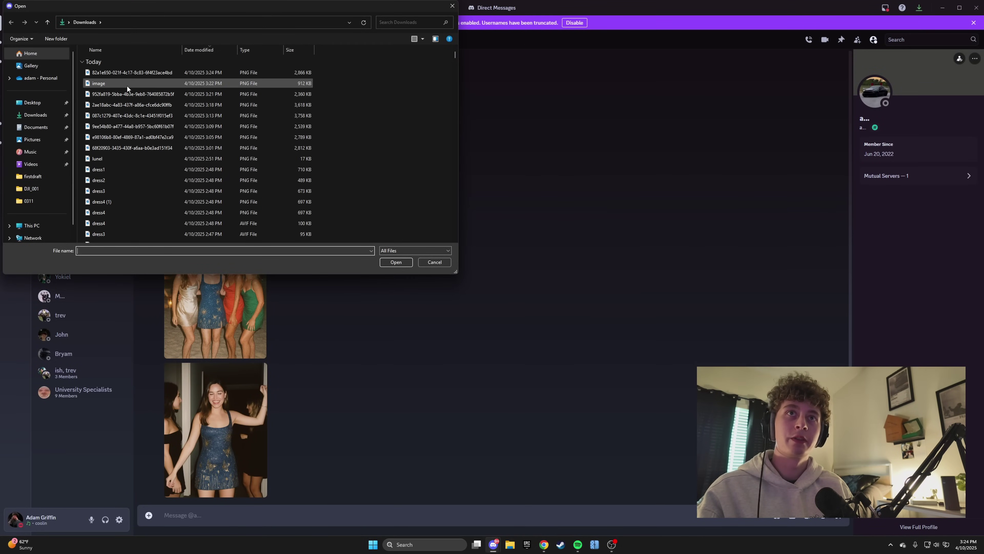
double_click(128, 75)
key("Return")
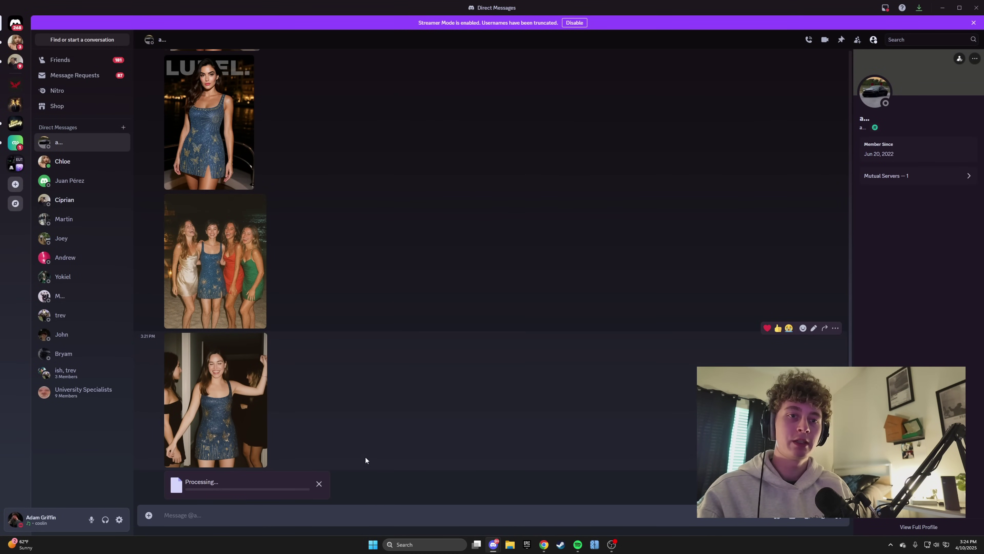
Step: Enlarge the sent high-rise image, take a screenshot from above the heads down to the dress hem, and send it in the direct message
left_click(215, 427)
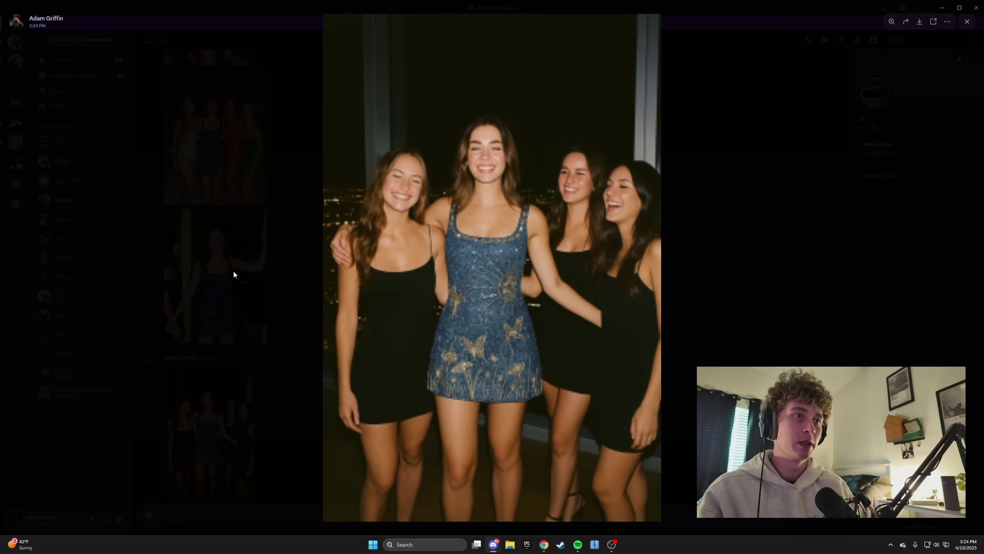
key("super+shift+s")
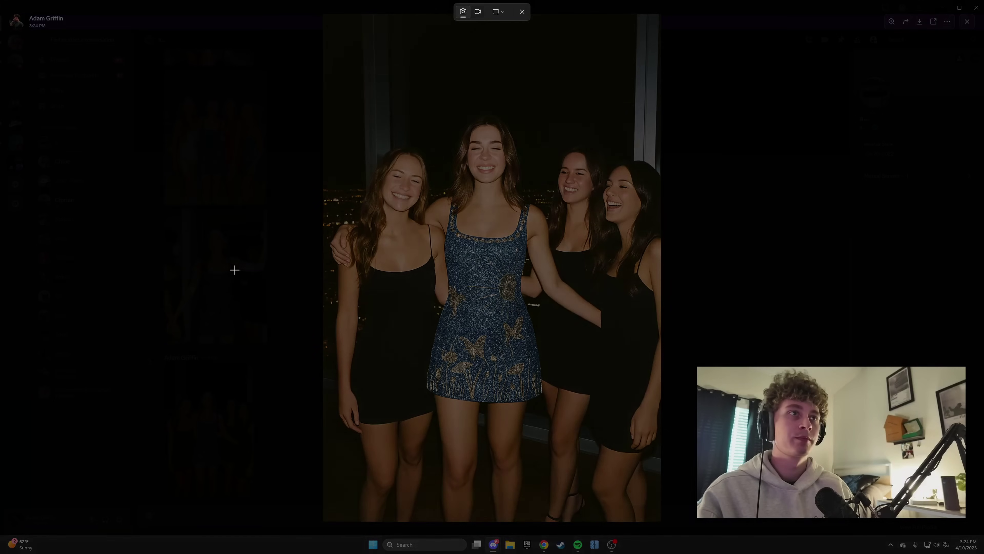
left_click_drag(328, 46, 661, 400)
left_click(217, 509)
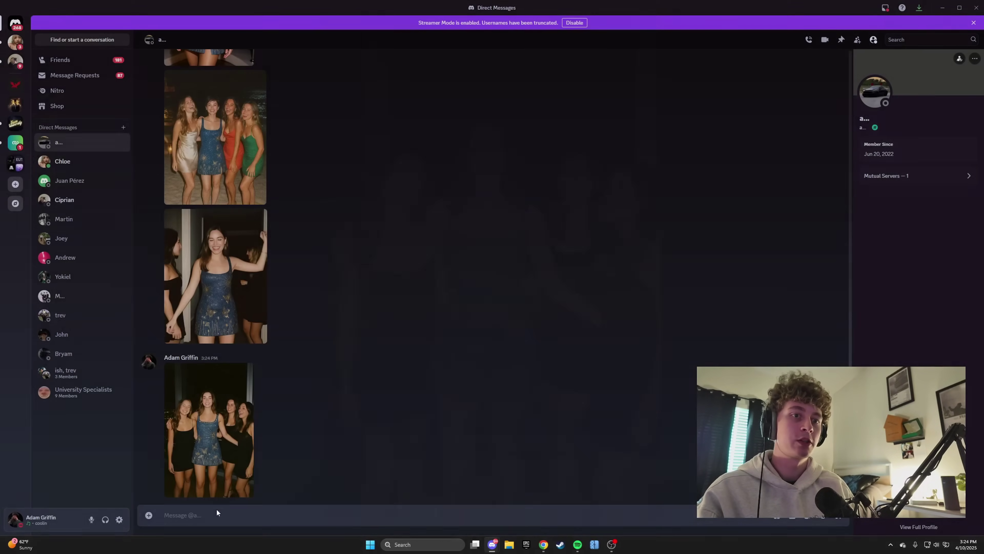
key("ctrl+v")
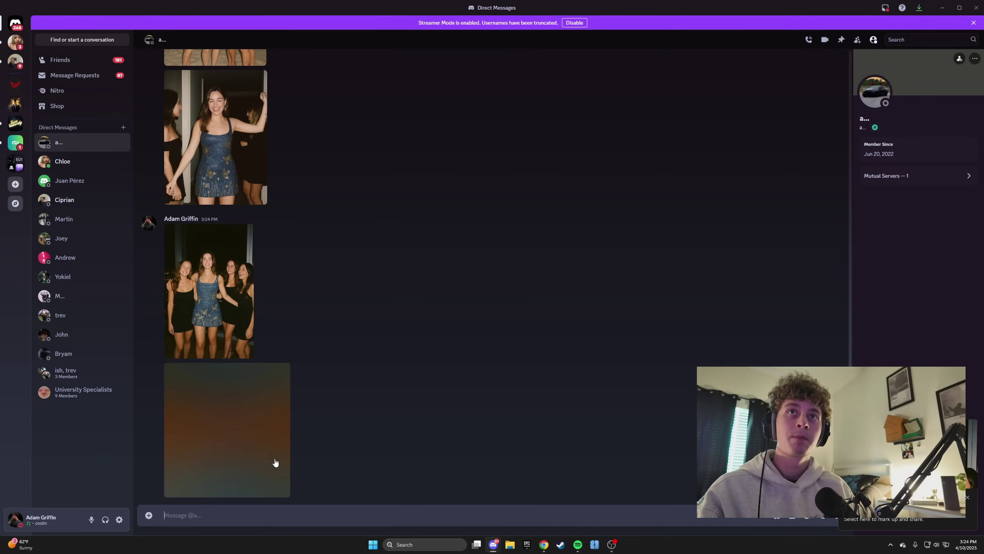
Step: Enlarge the cropped group photo in Discord and save it to Downloads, replacing the existing file
left_click(274, 461)
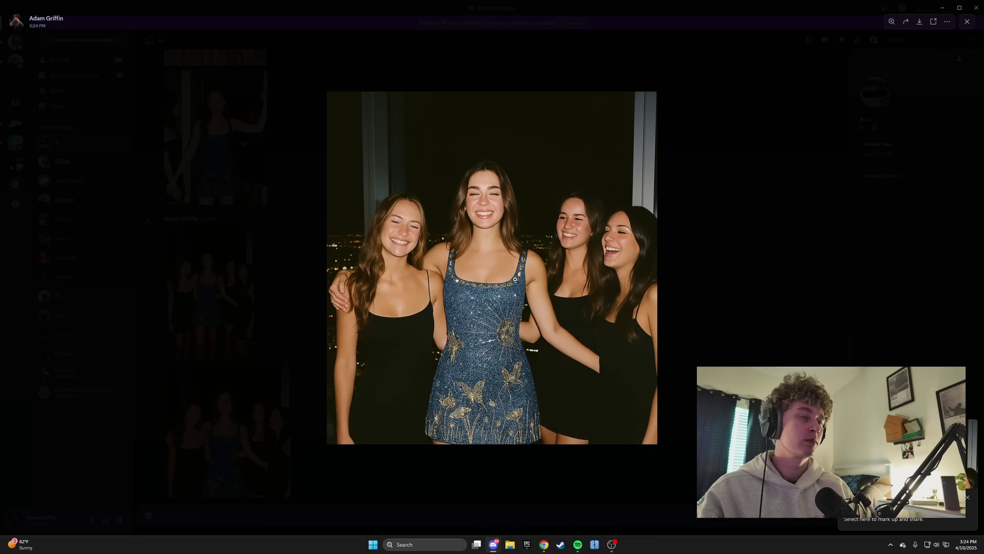
right_click(507, 278)
left_click(525, 302)
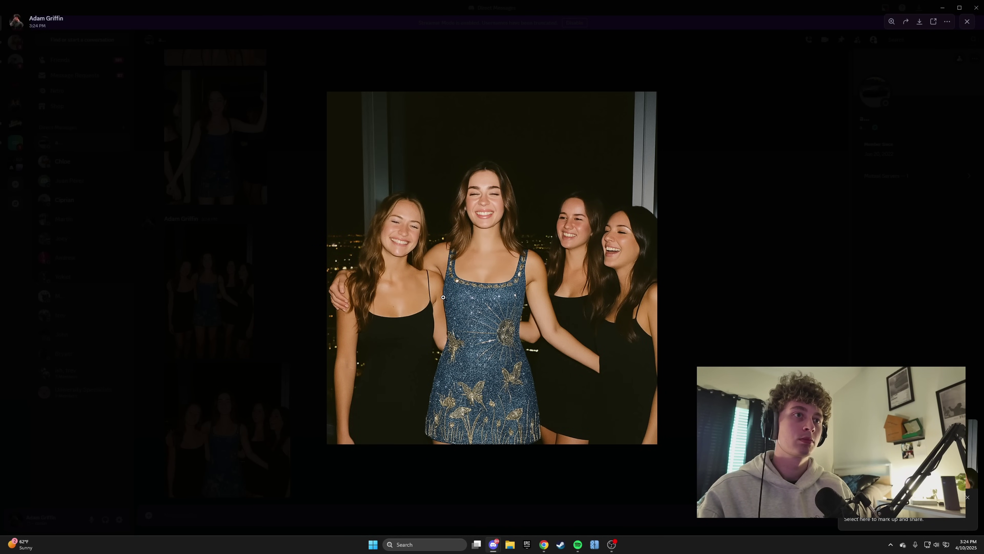
left_click(395, 262)
left_click(512, 271)
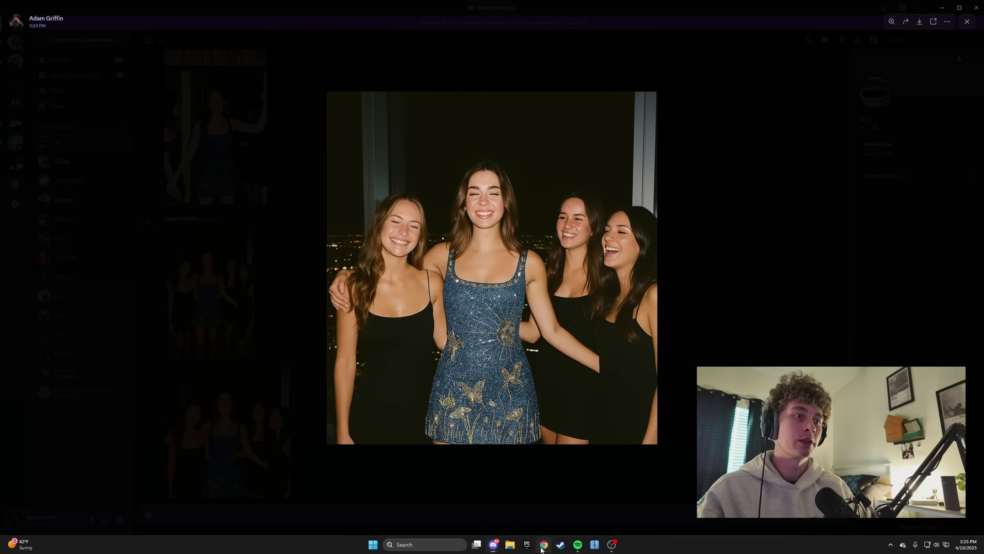
Step: Switch to the Shopify customizer, upload the cropped group photo from Downloads as the third gallery card's image ("SO Fitting!"), and save the theme
left_click(542, 549)
left_click(606, 271)
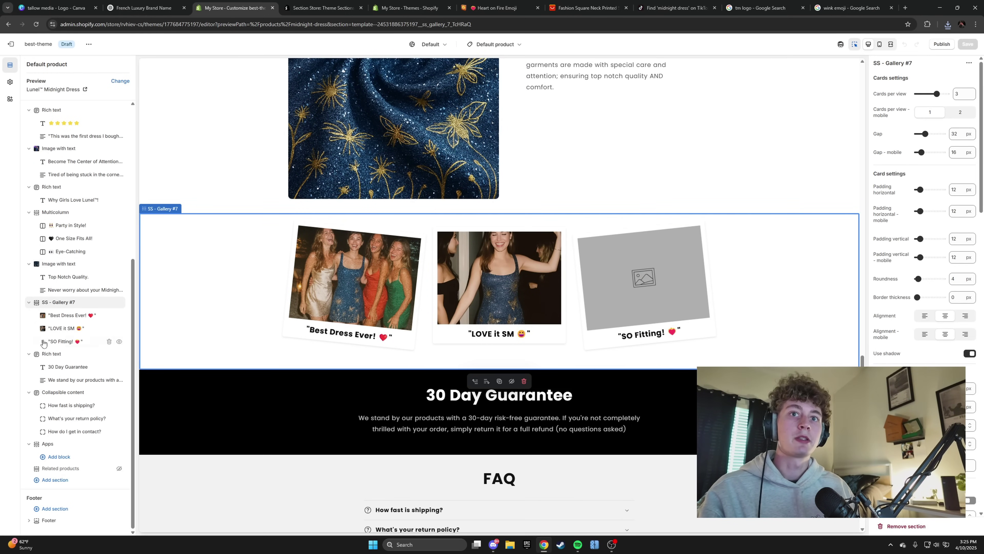
left_click(62, 341)
left_click(936, 85)
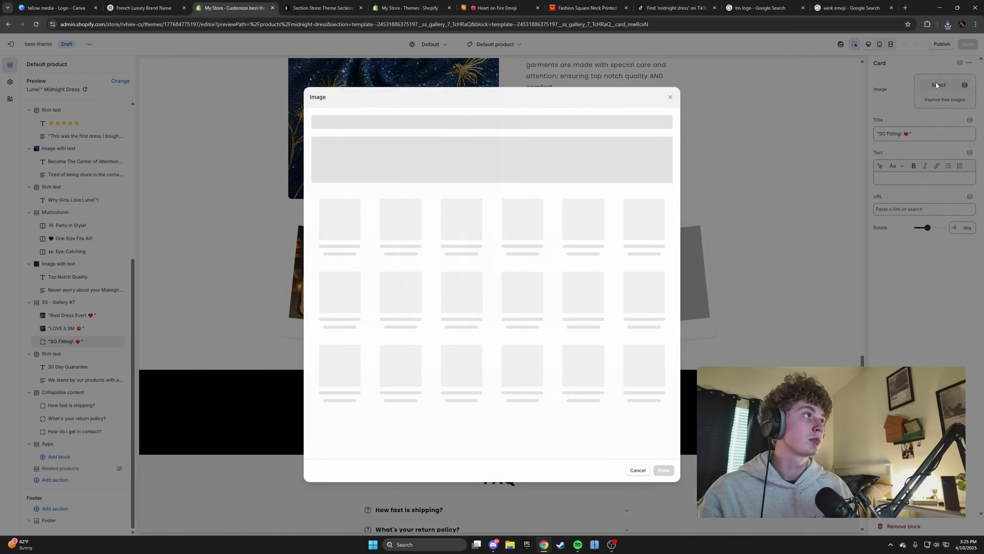
left_click(455, 173)
double_click(124, 72)
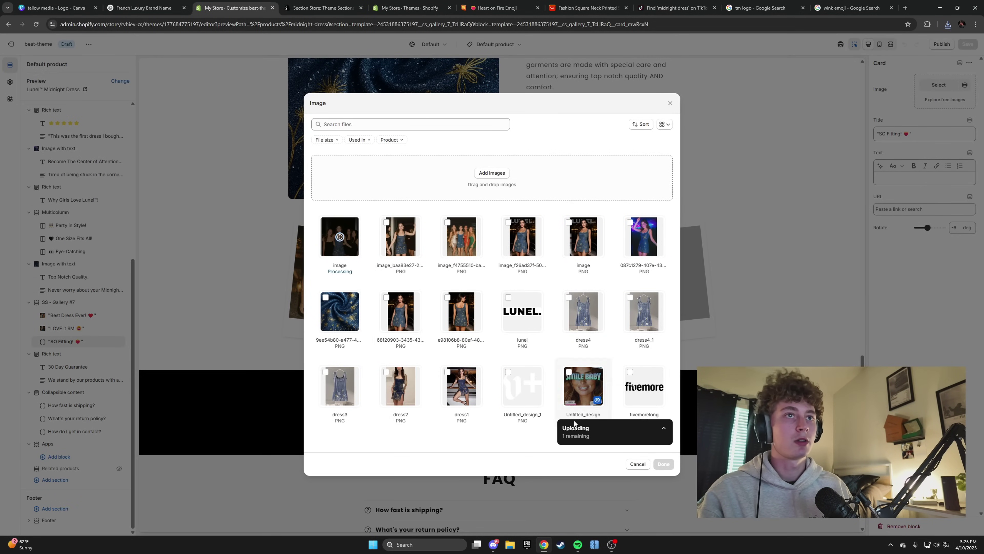
left_click(664, 464)
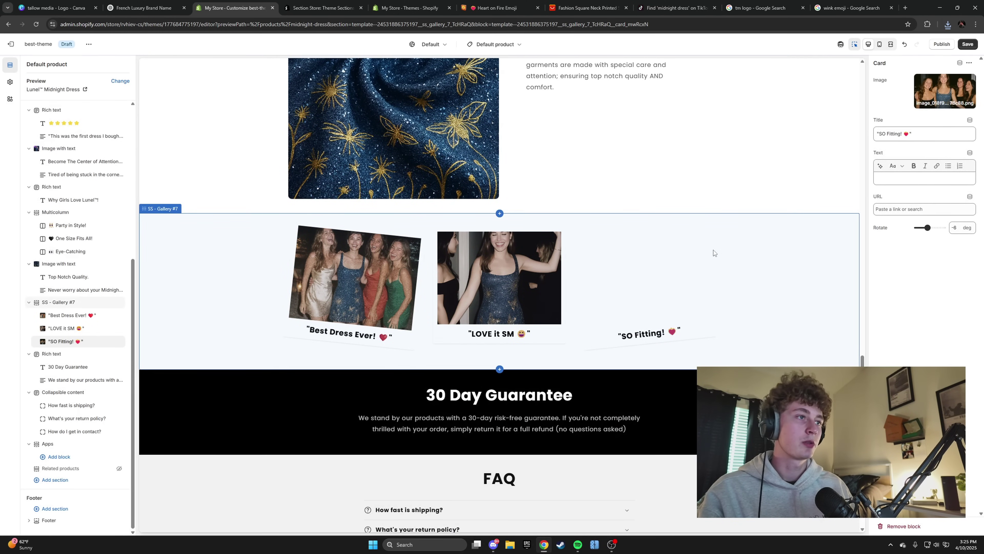
left_click(968, 44)
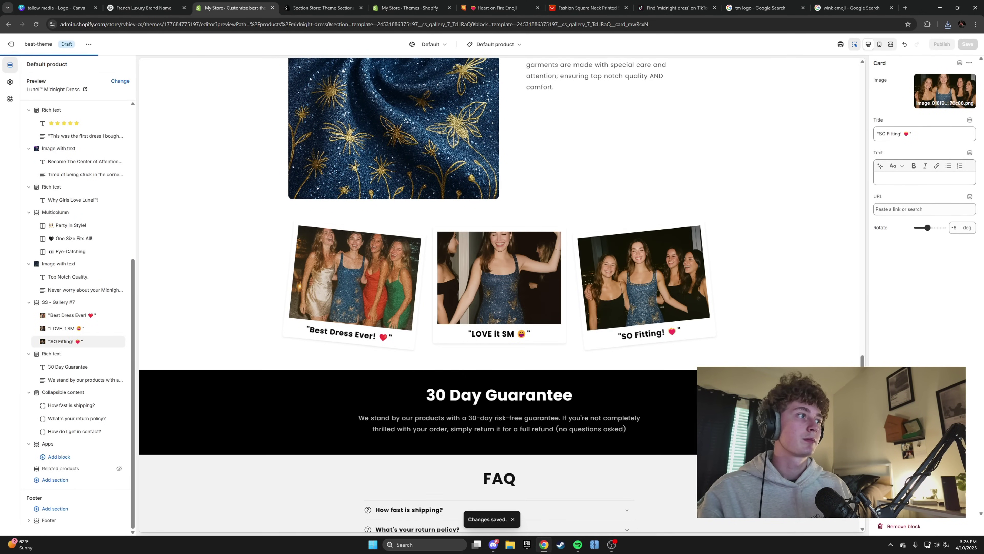
Step: Show the product page in fullscreen preview and review it from the header down through the product information and review sections
key("ctrl+shift+f")
scroll(796, 302, "up", 15)
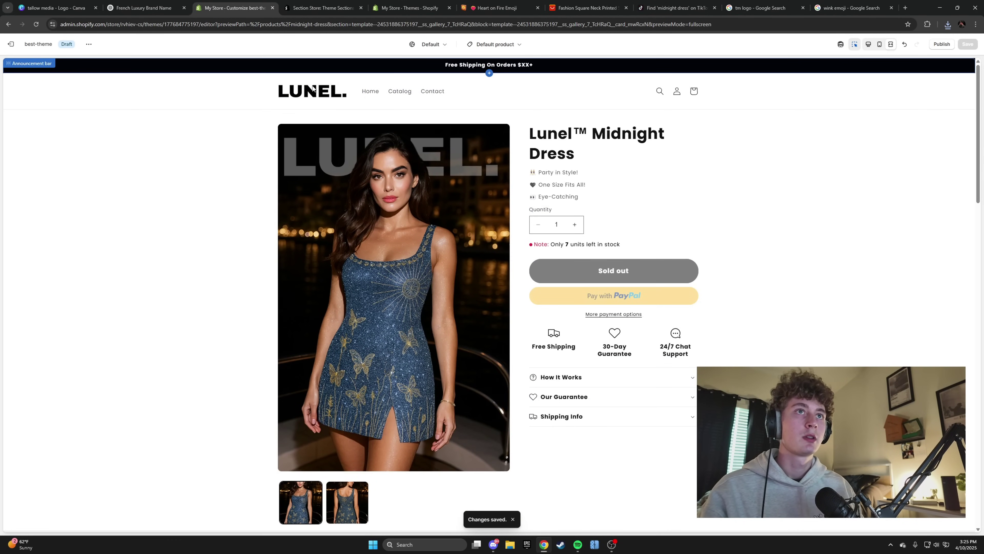
middle_click(854, 210)
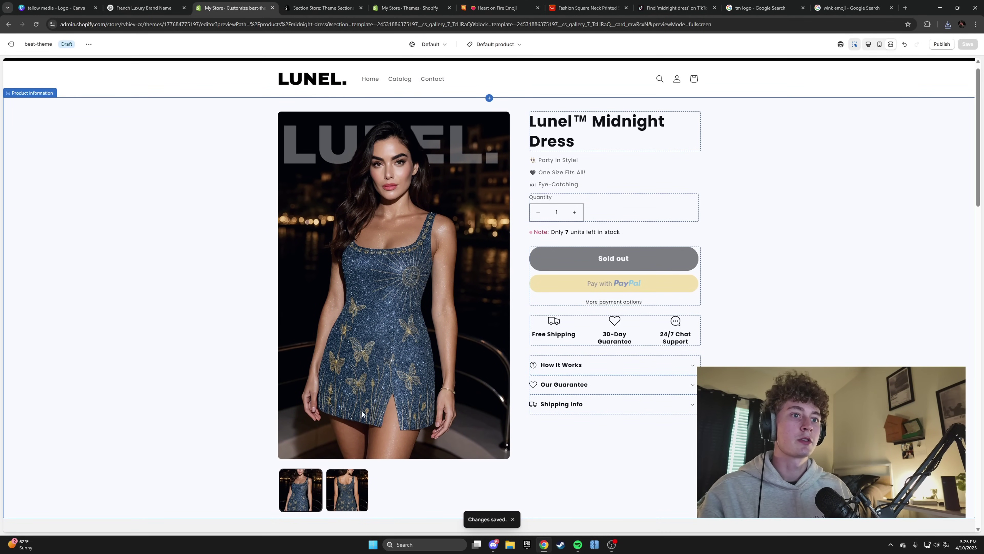
left_click(309, 481)
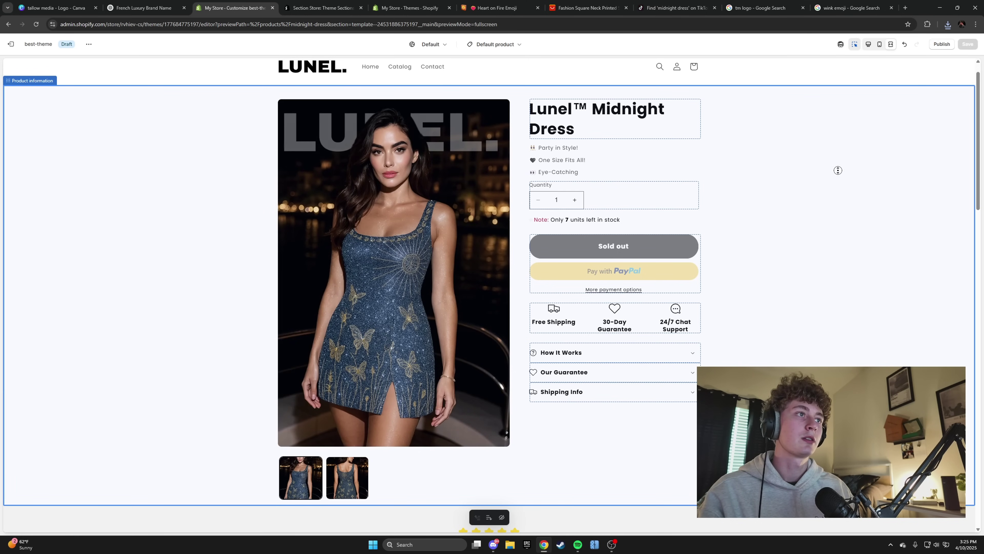
middle_click(829, 190)
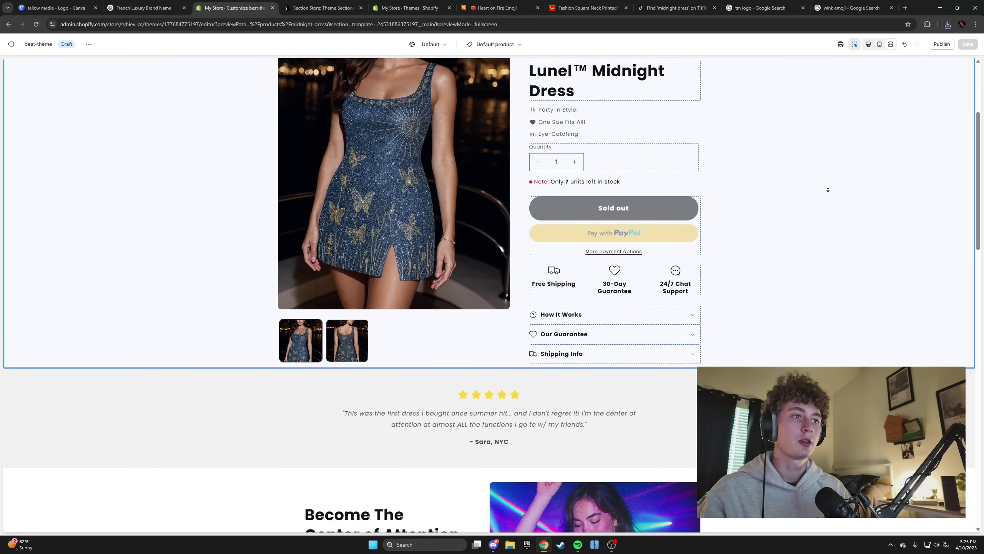